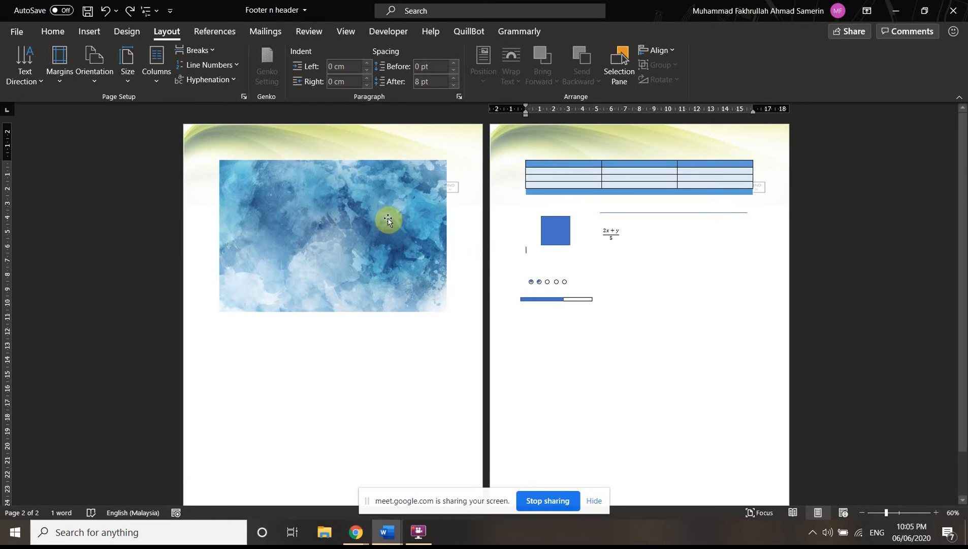
# - Nudge the green background picture in the header slightly and return to the document body
pyautogui.doubleClick(356, 147)
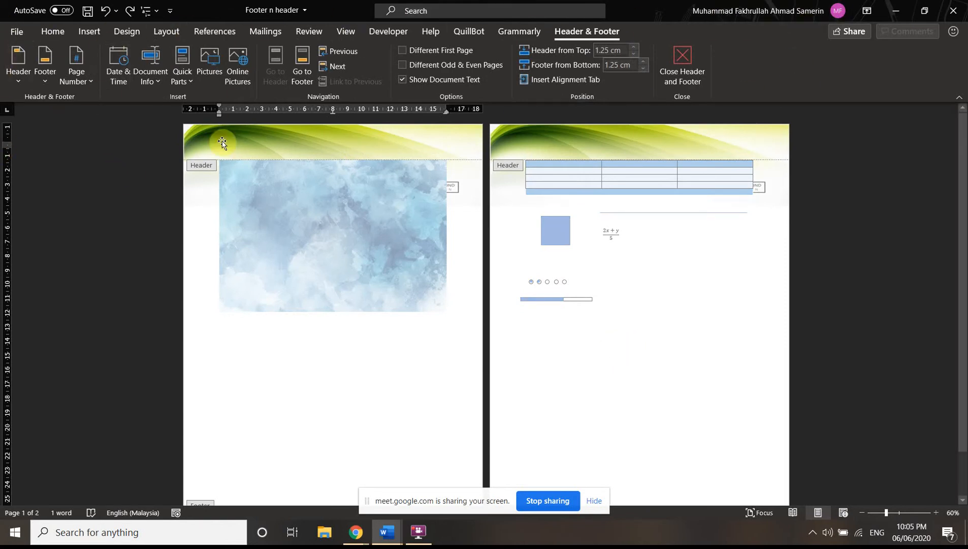
pyautogui.moveTo(272, 143); pyautogui.dragTo(270, 142)
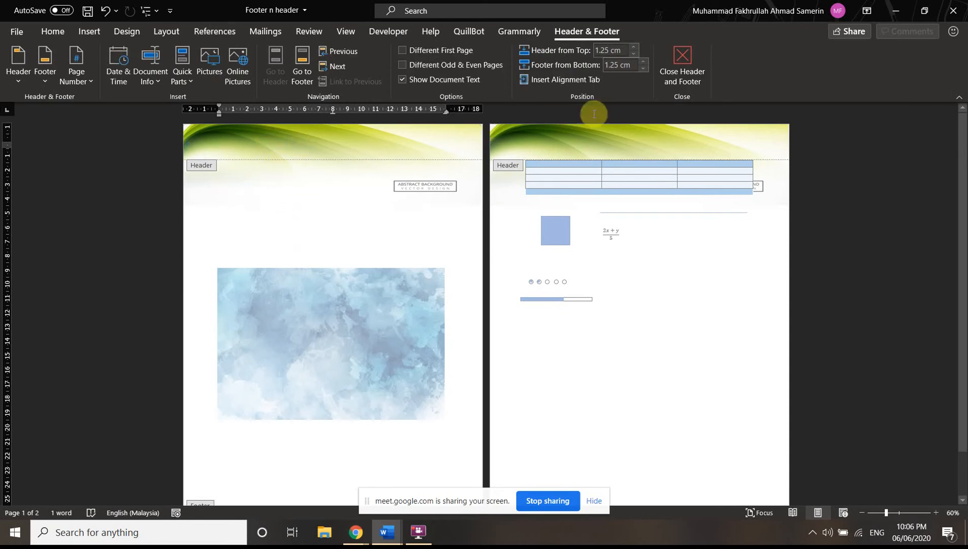
pyautogui.doubleClick(346, 215)
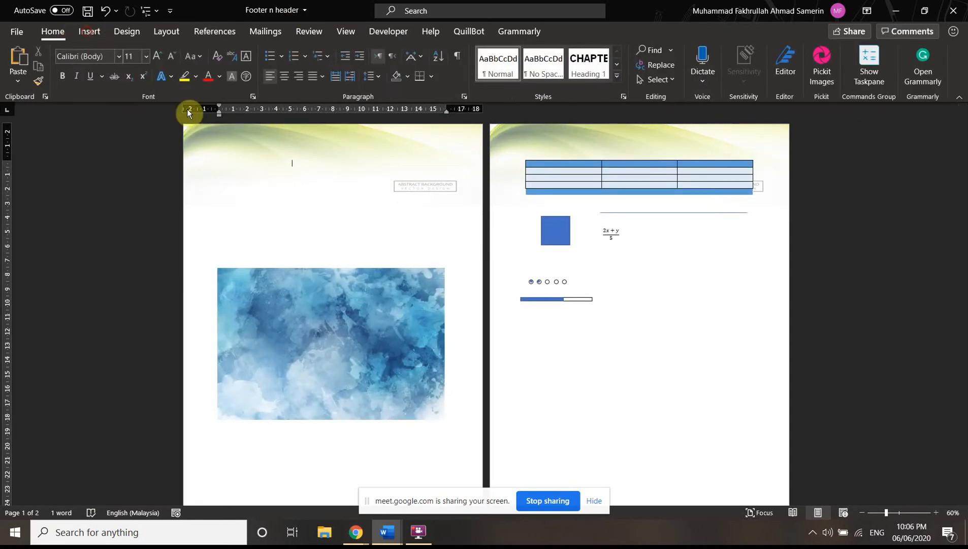
# - Reopen the header and insert a simple text box in it reading UNIKL BMI
pyautogui.click(89, 32)
pyautogui.doubleClick(310, 147)
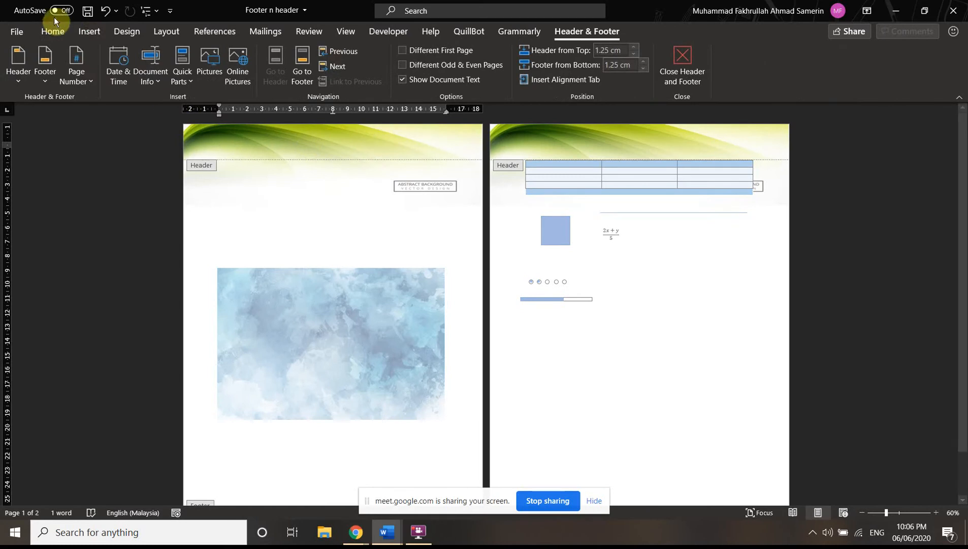
pyautogui.click(89, 32)
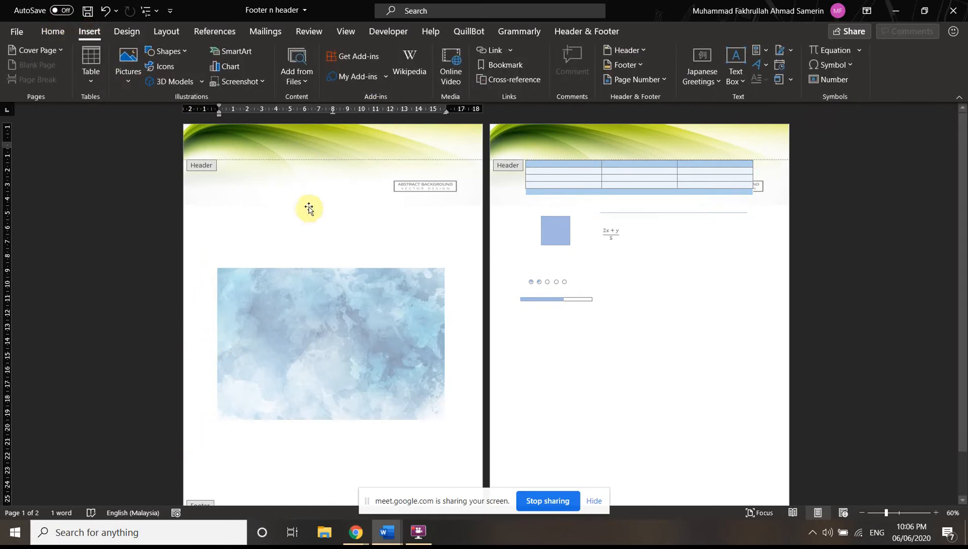
pyautogui.click(736, 57)
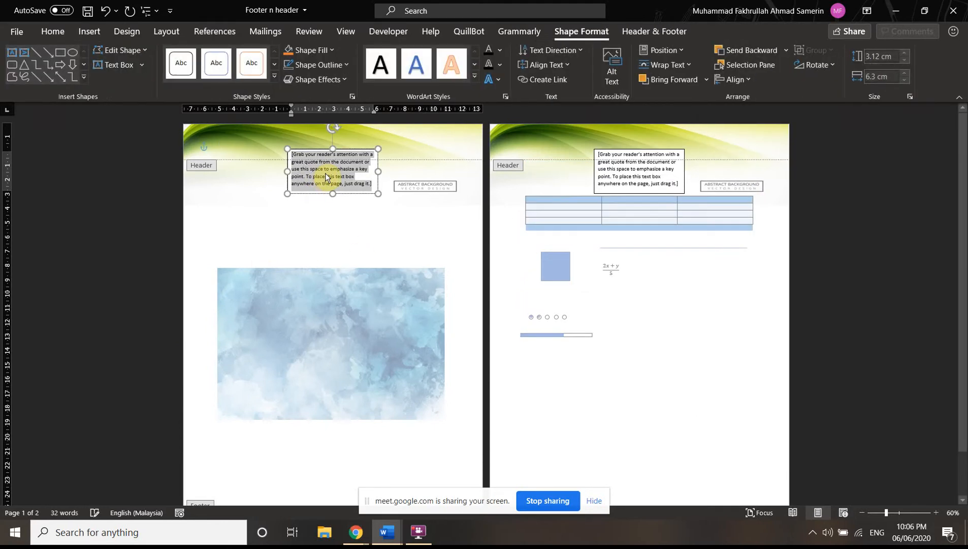
pyautogui.write('UNIKL BMI')
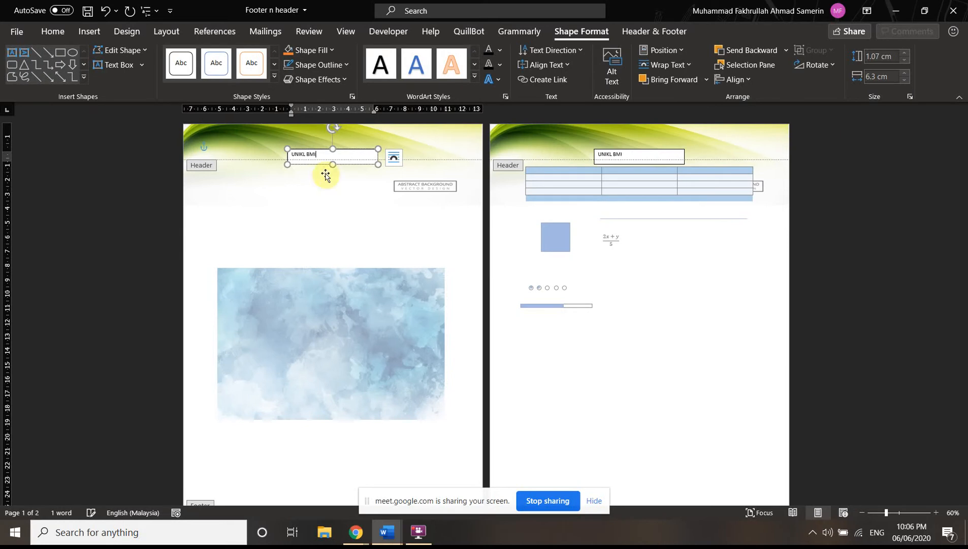
# - Turn the UNIKL BMI text box vertical, shorten it to about 3.48 cm and place it in the left page margin beside the picture
pyautogui.moveTo(331, 136)
pyautogui.mouseDown()
pyautogui.moveTo(259, 257)
pyautogui.moveTo(357, 134)
pyautogui.moveTo(328, 148)
pyautogui.mouseUp()
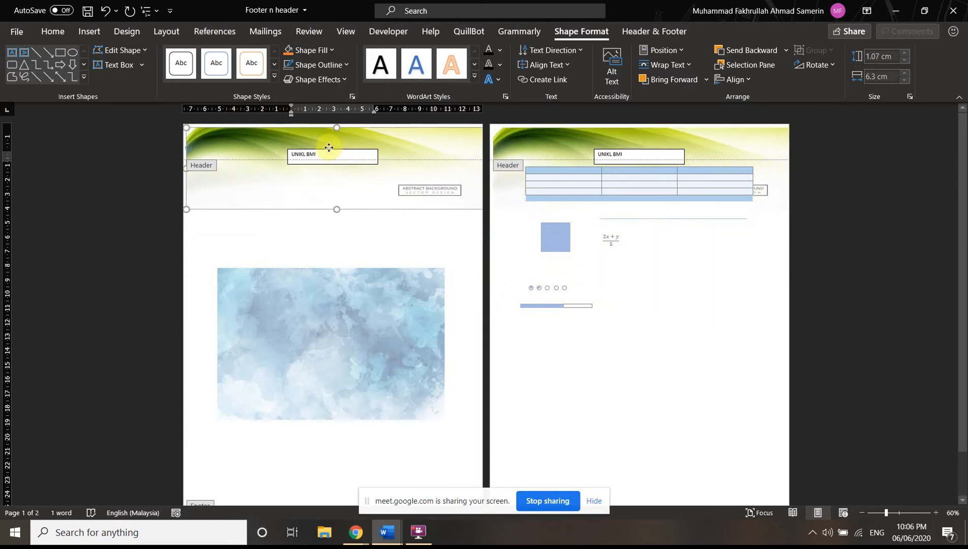
pyautogui.click(331, 240)
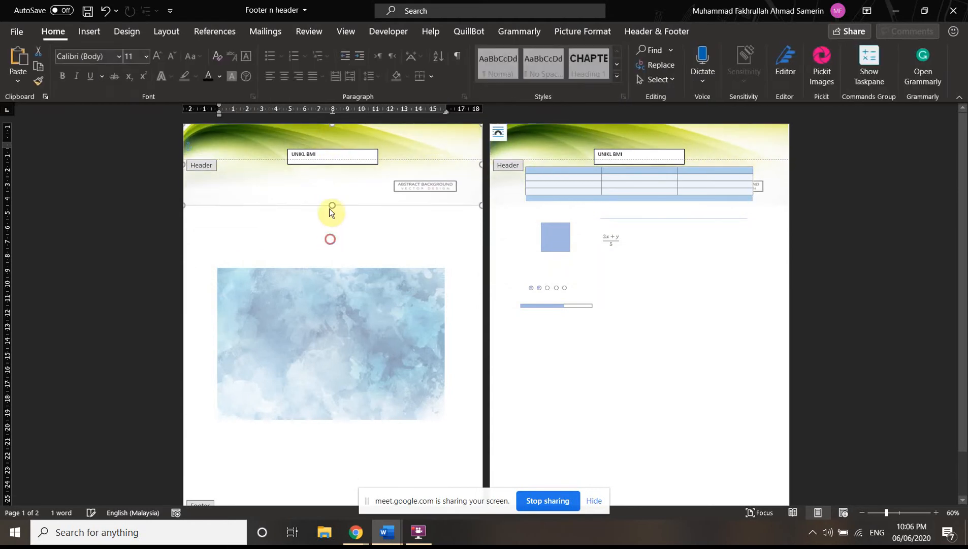
pyautogui.moveTo(340, 153); pyautogui.dragTo(221, 229)
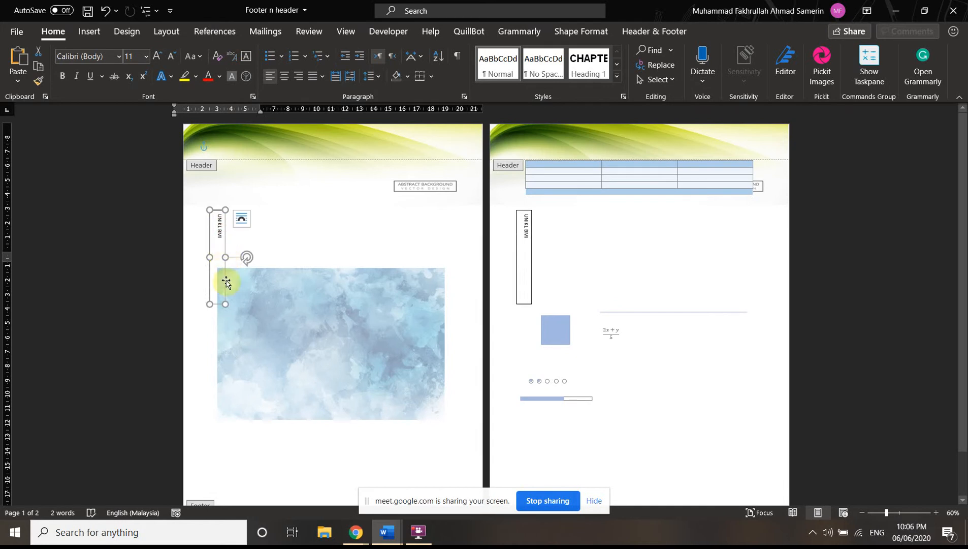
pyautogui.moveTo(223, 290); pyautogui.dragTo(223, 260)
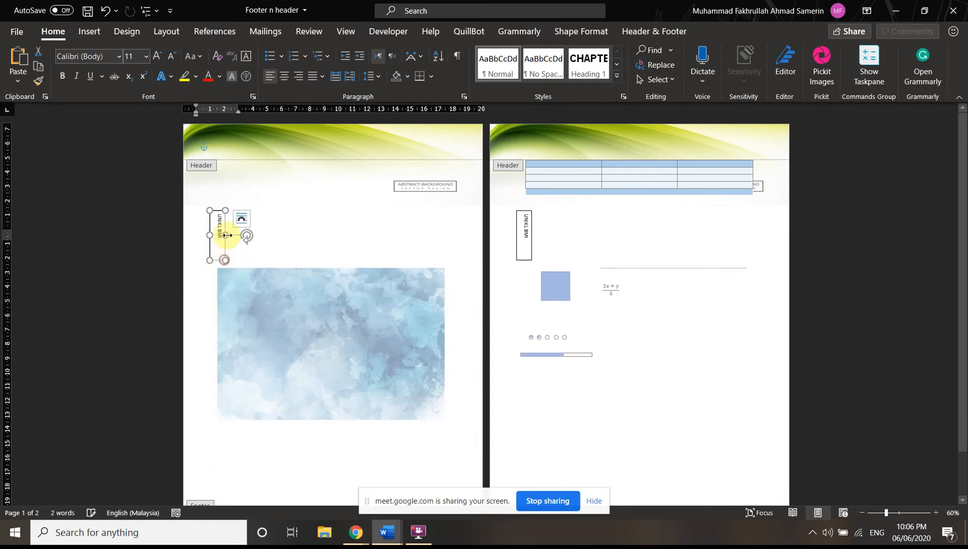
pyautogui.moveTo(225, 224); pyautogui.dragTo(211, 273)
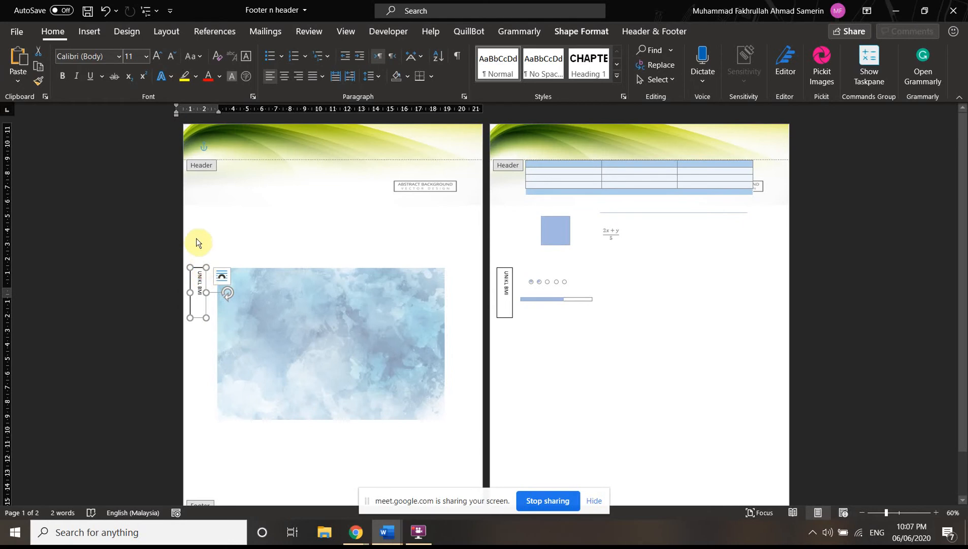
# - Remove the fill and outline from the UNIKL BMI text box and leave header editing
pyautogui.doubleClick(199, 274)
pyautogui.click(318, 53)
pyautogui.click(324, 188)
pyautogui.click(339, 66)
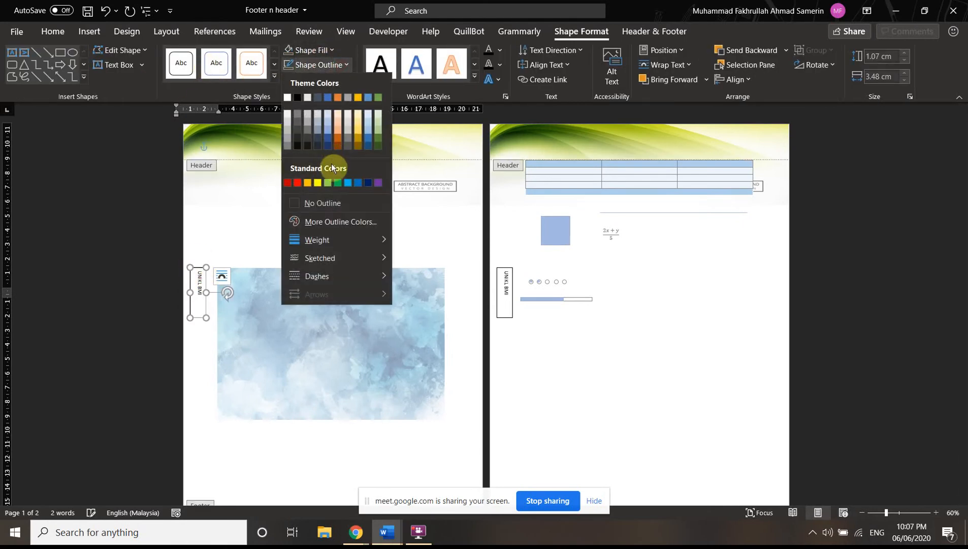
pyautogui.click(311, 203)
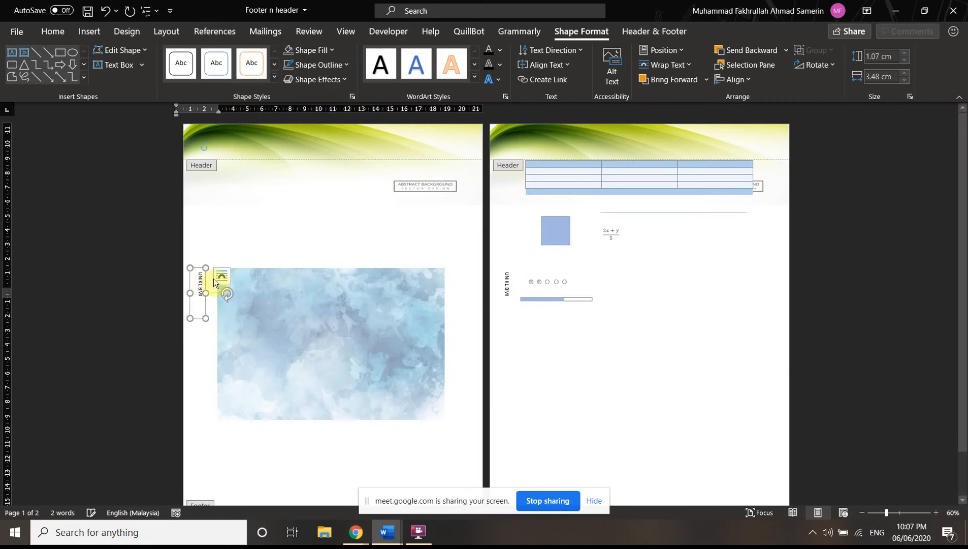
pyautogui.click(319, 162)
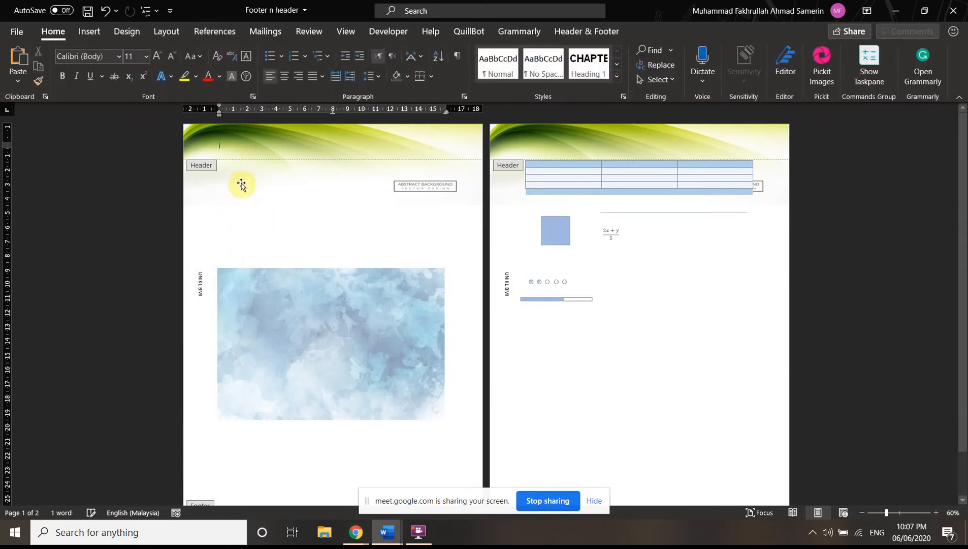
pyautogui.doubleClick(273, 225)
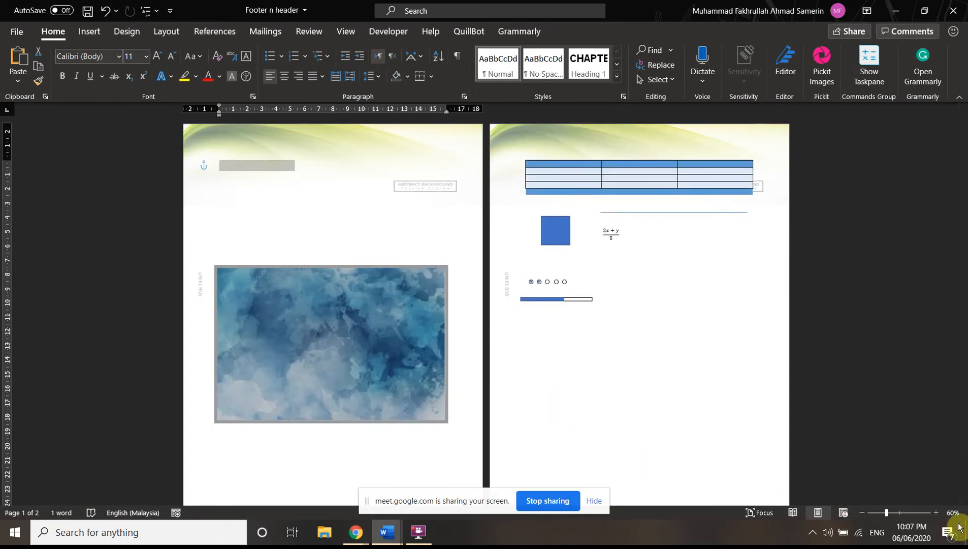
# - Zoom to 98% and examine how the header graphic and vertical UNIKL BMI text repeat on both pages
pyautogui.click(899, 517)
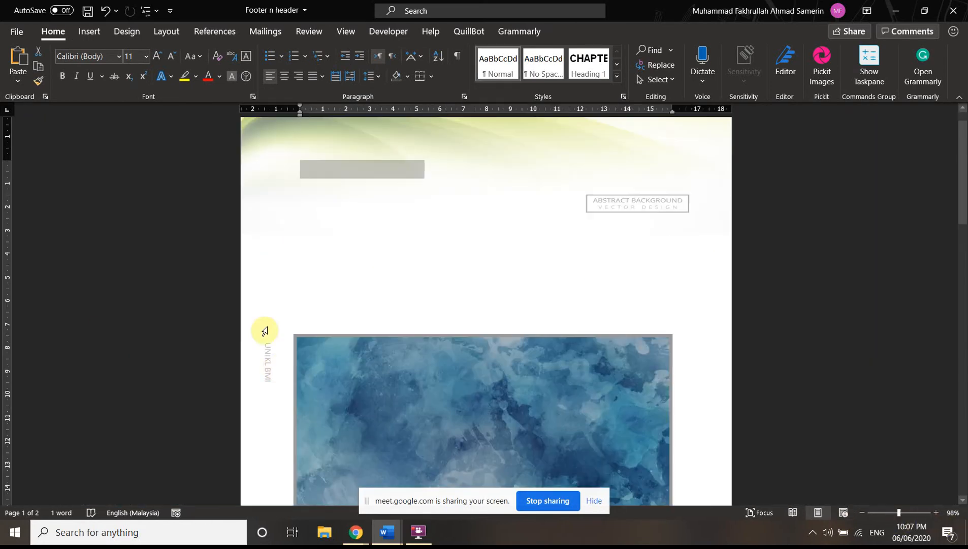
pyautogui.click(230, 345)
pyautogui.scroll(-1, 284, 352)
pyautogui.scroll(-3, 285, 353)
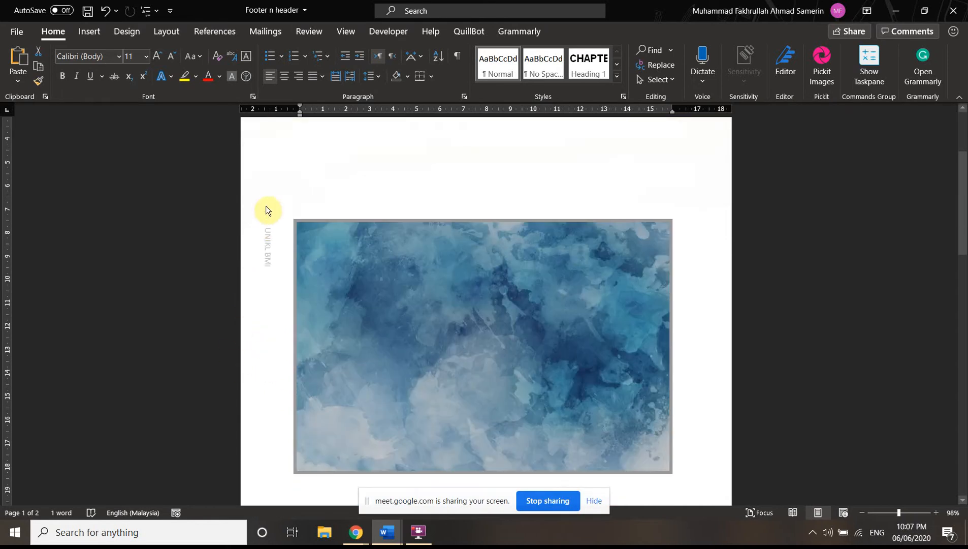
pyautogui.scroll(-1, 272, 225)
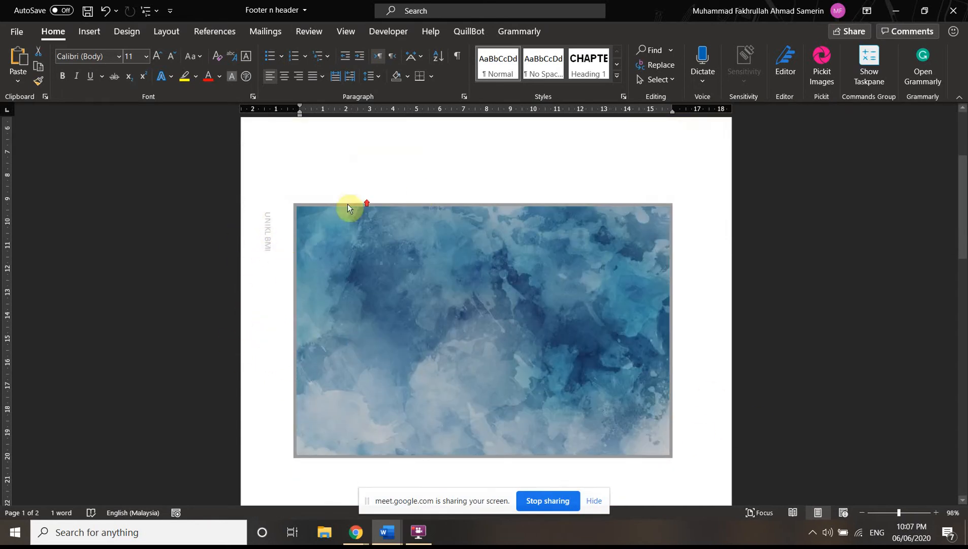
pyautogui.scroll(-2, 262, 188)
pyautogui.scroll(4, 287, 278)
pyautogui.scroll(-3, 268, 281)
pyautogui.scroll(-18, 275, 205)
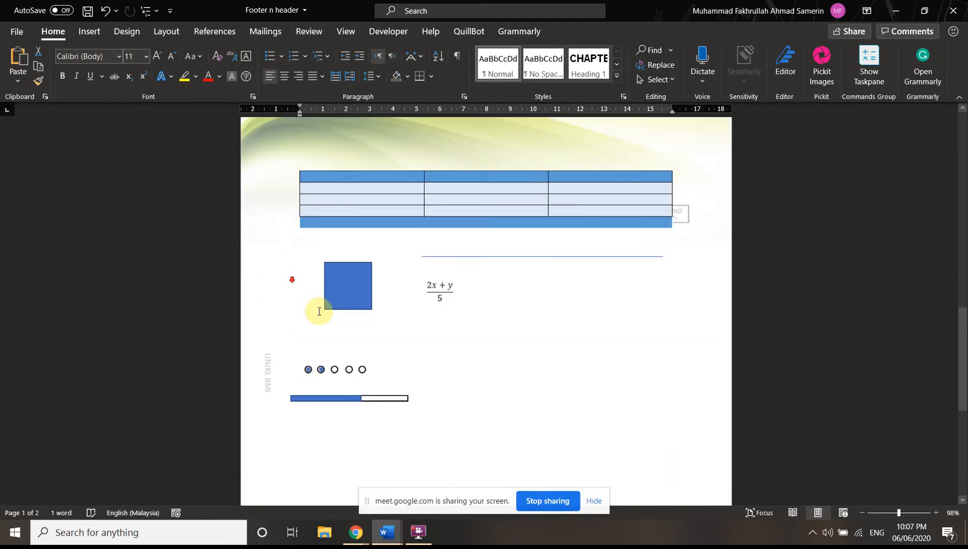
pyautogui.scroll(18, 363, 273)
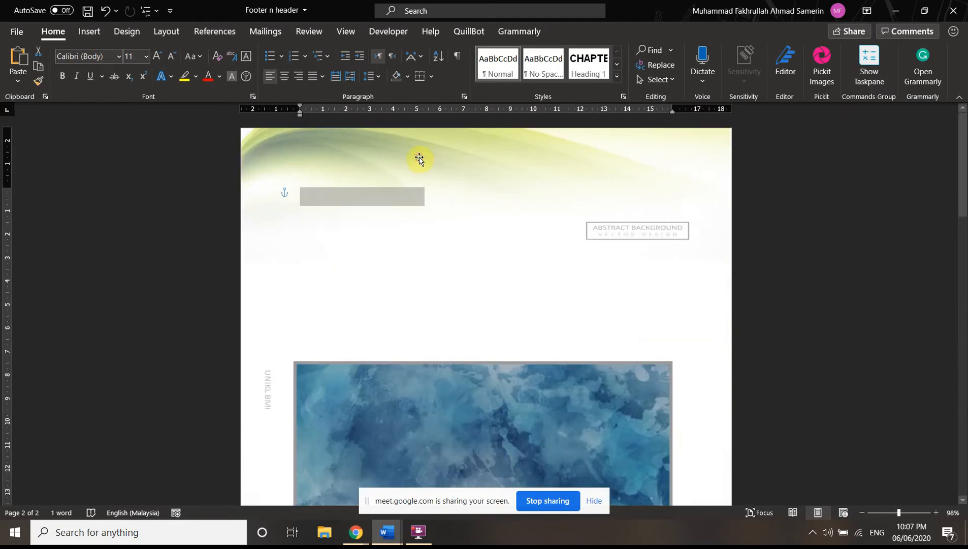
# - Open the header for editing and enable a different header and footer for the first page
pyautogui.doubleClick(419, 157)
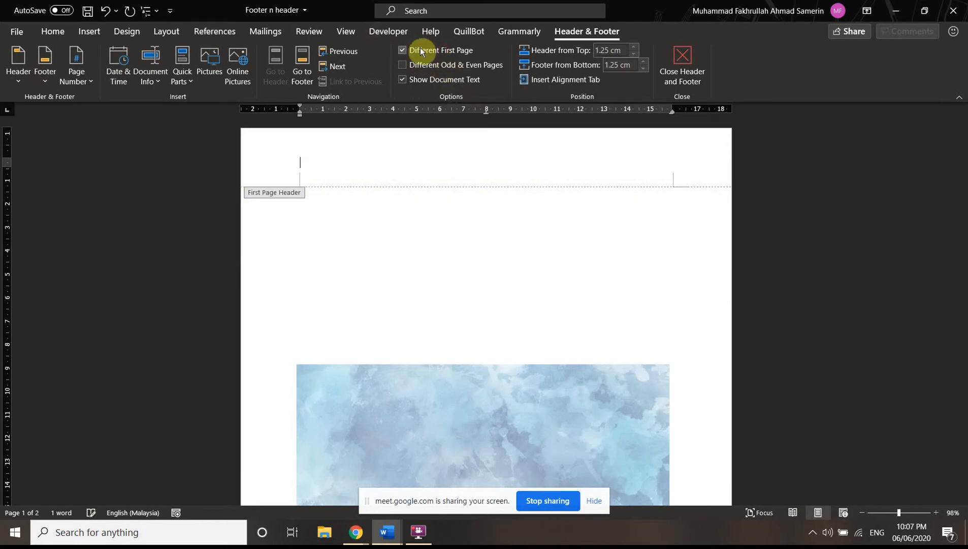
pyautogui.scroll(-15, 465, 203)
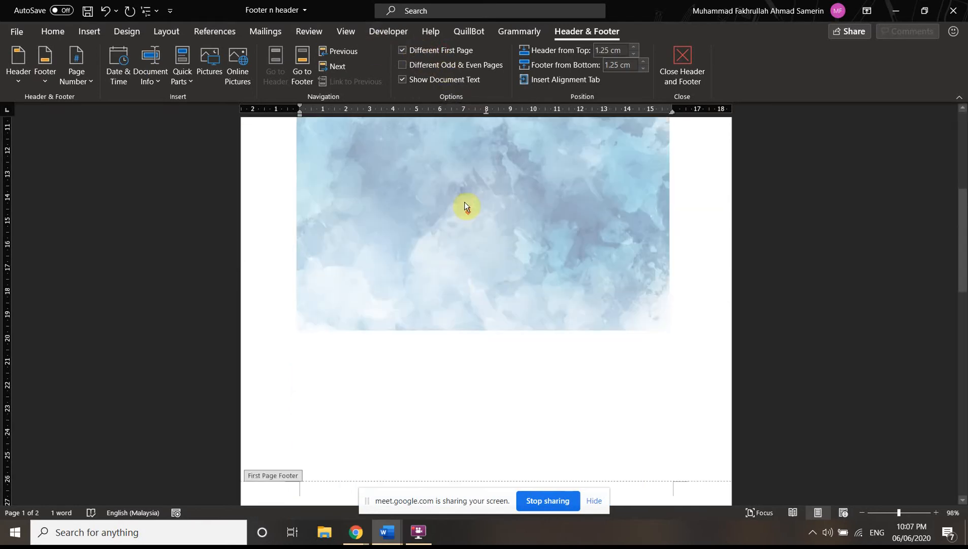
pyautogui.scroll(15, 465, 202)
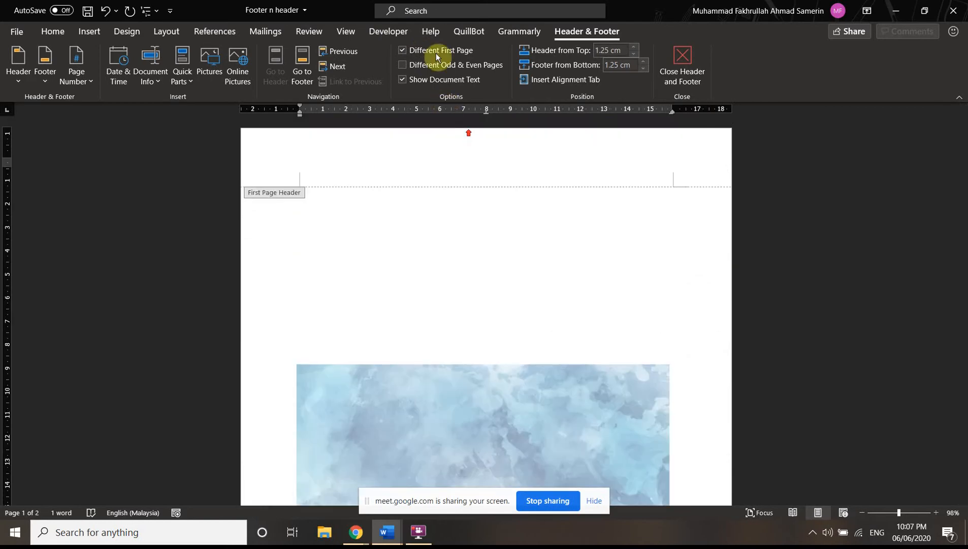
# - Switch Different First Page off and back on to compare the first page with and without the shared header
pyautogui.click(439, 51)
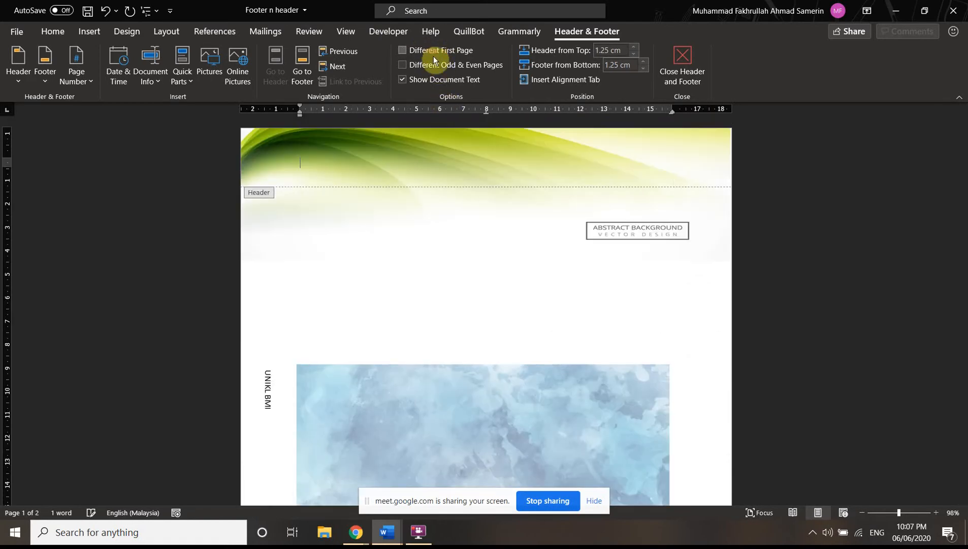
pyautogui.scroll(-10, 429, 248)
pyautogui.scroll(10, 369, 335)
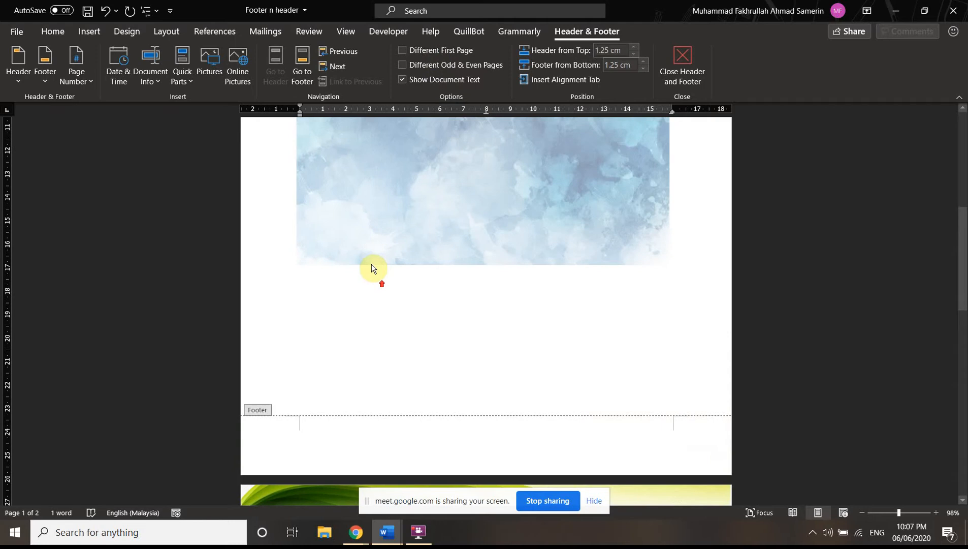
pyautogui.click(439, 50)
pyautogui.scroll(-10, 486, 233)
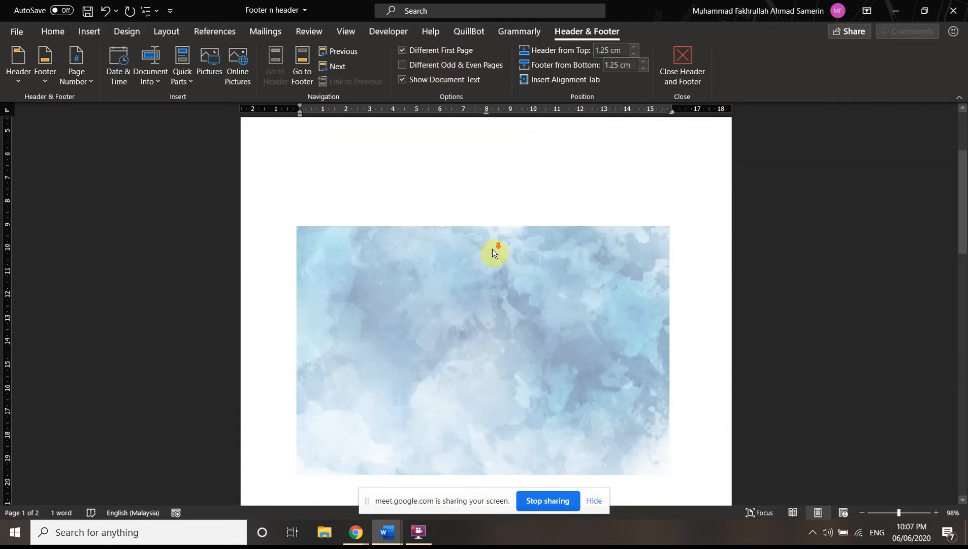
# - Turn Different First Page off, place the cursor in the first page's footer, and turn the option on again
pyautogui.click(440, 50)
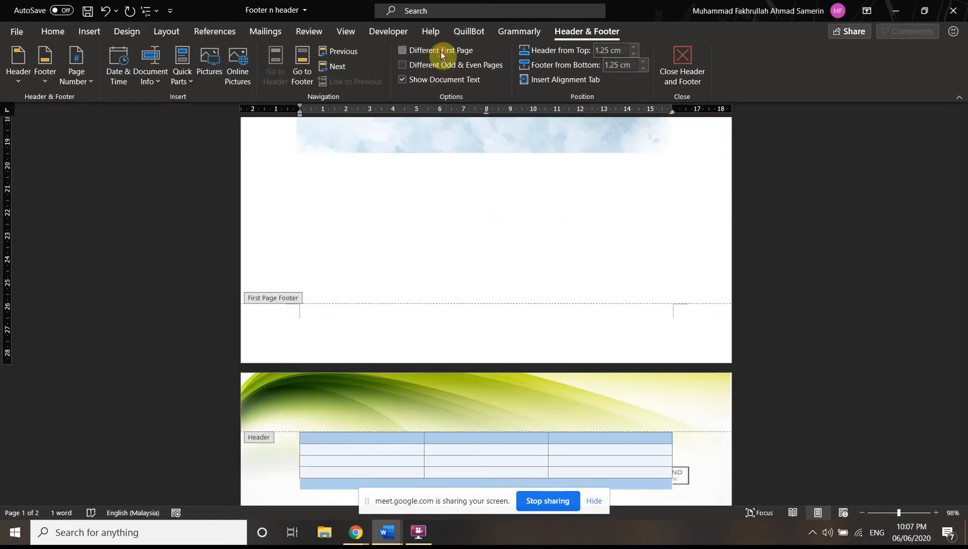
pyautogui.scroll(5, 334, 404)
pyautogui.scroll(-8, 370, 361)
pyautogui.click(389, 317)
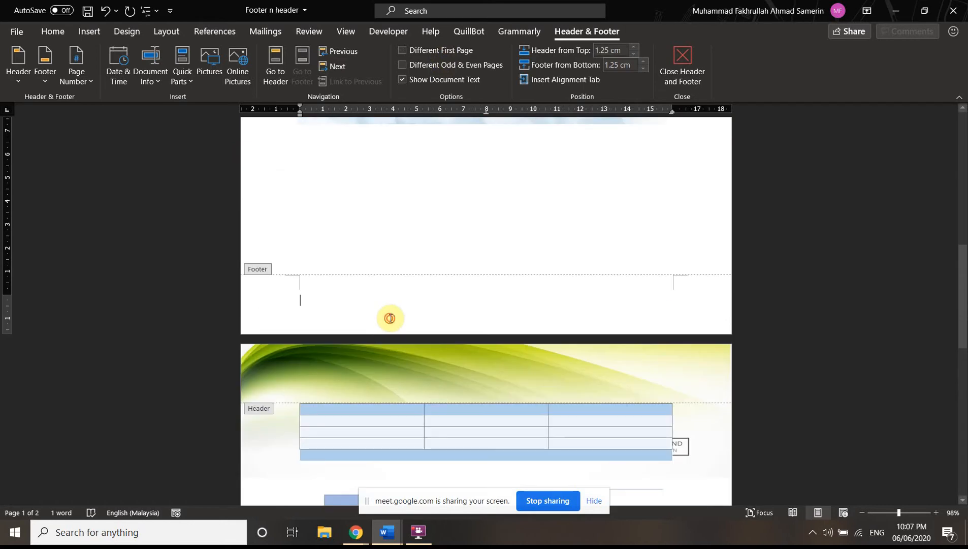
pyautogui.click(432, 51)
pyautogui.scroll(5, 447, 205)
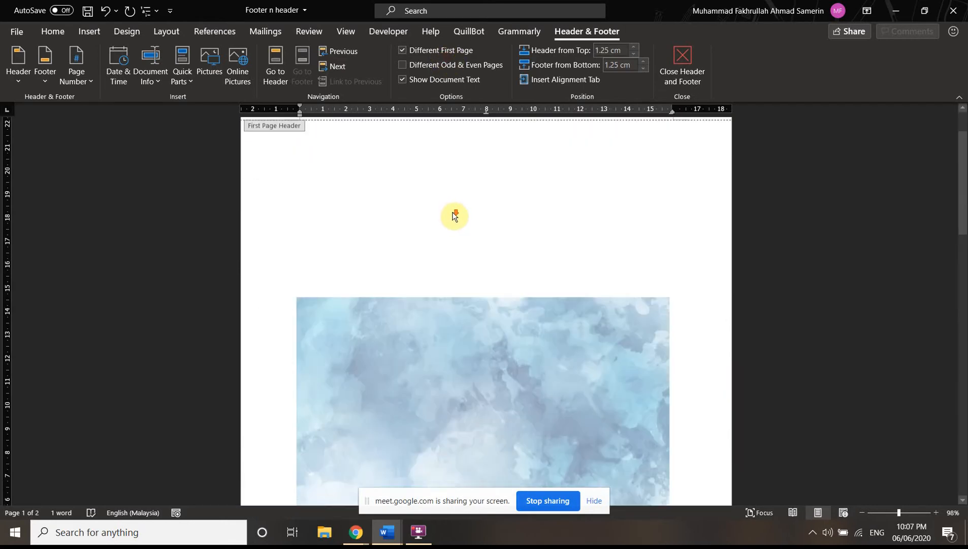
pyautogui.scroll(-5, 401, 290)
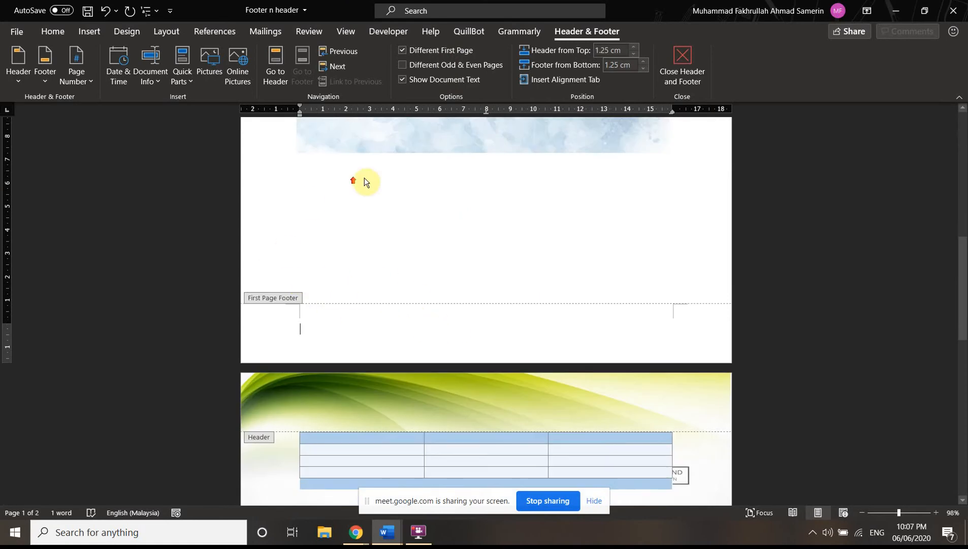
pyautogui.scroll(5, 308, 205)
pyautogui.scroll(3, 457, 264)
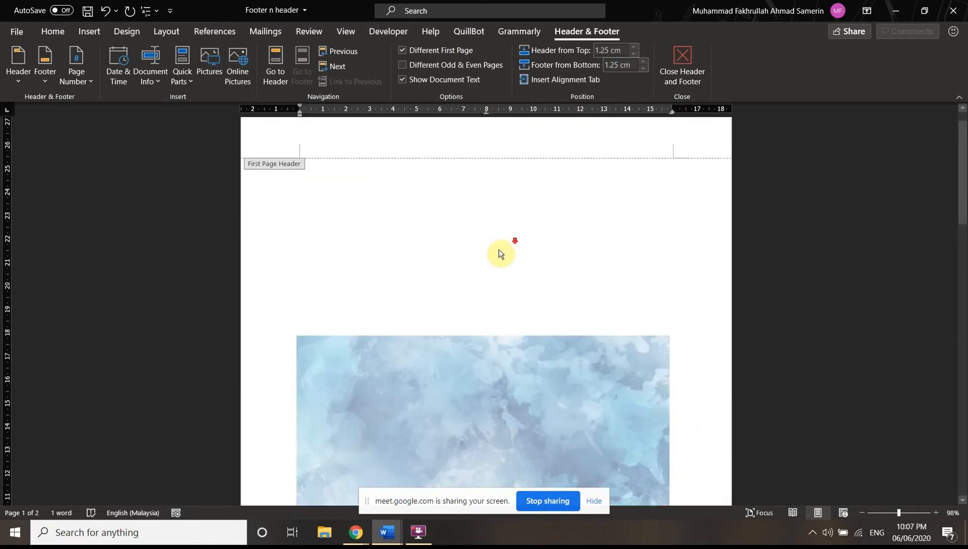
# - Insert a centred page number in the Plain Number 2 style at the bottom of the first page
pyautogui.scroll(-10, 553, 296)
pyautogui.scroll(7, 676, 304)
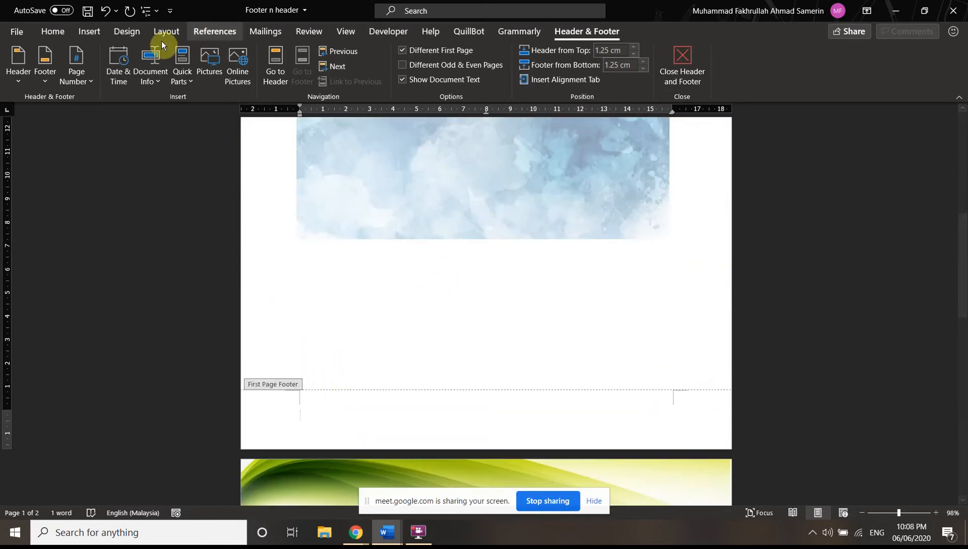
pyautogui.click(75, 77)
pyautogui.moveTo(142, 123)
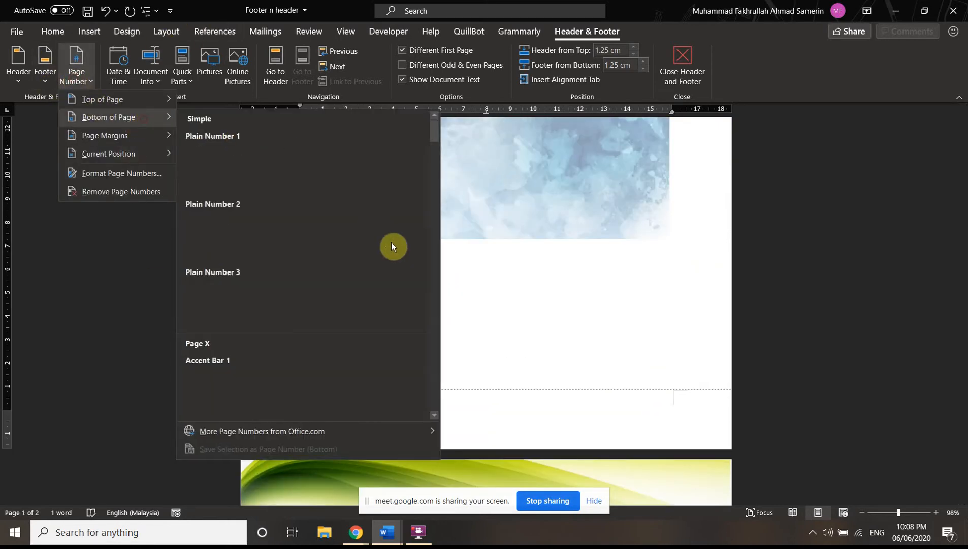
pyautogui.click(310, 250)
pyautogui.scroll(-10, 442, 368)
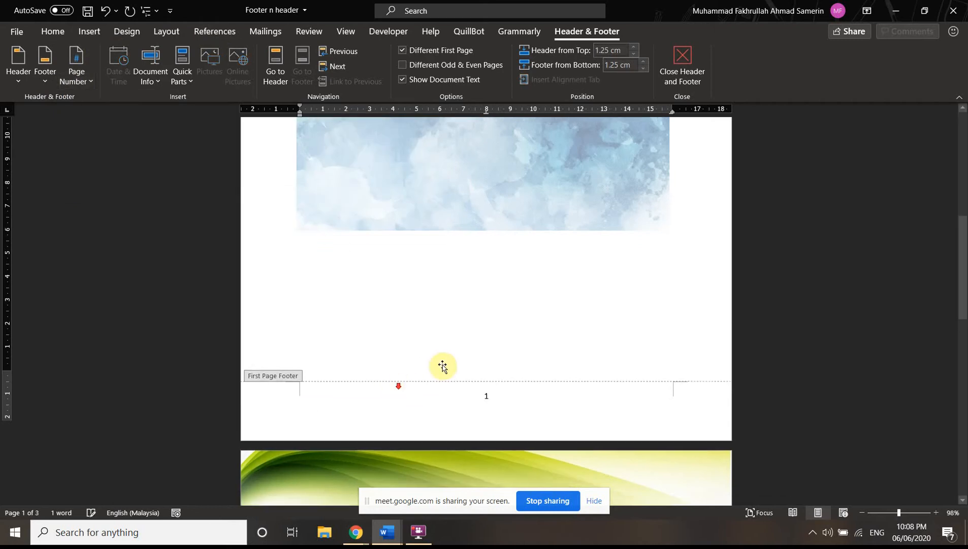
# - Delete the page number from the first page's footer
pyautogui.scroll(-2, 495, 386)
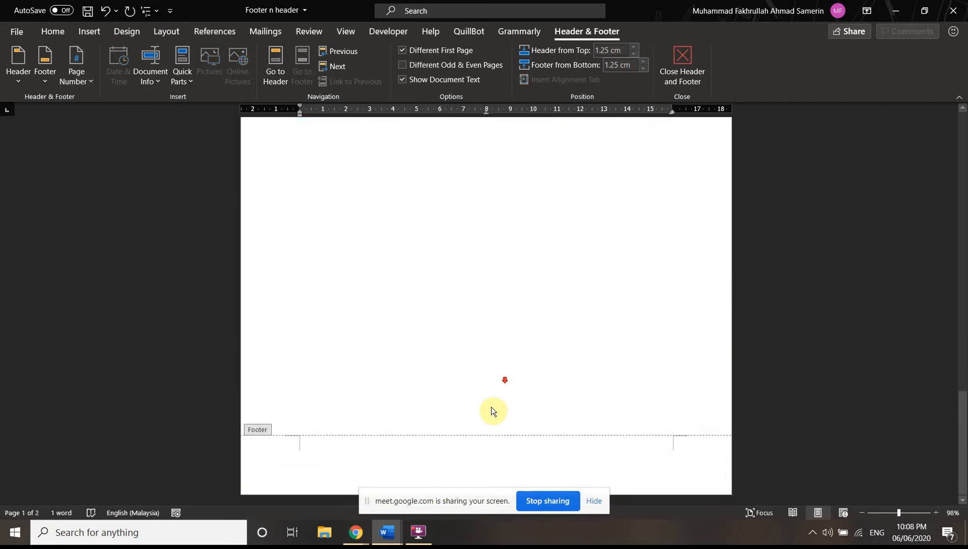
pyautogui.scroll(10, 509, 356)
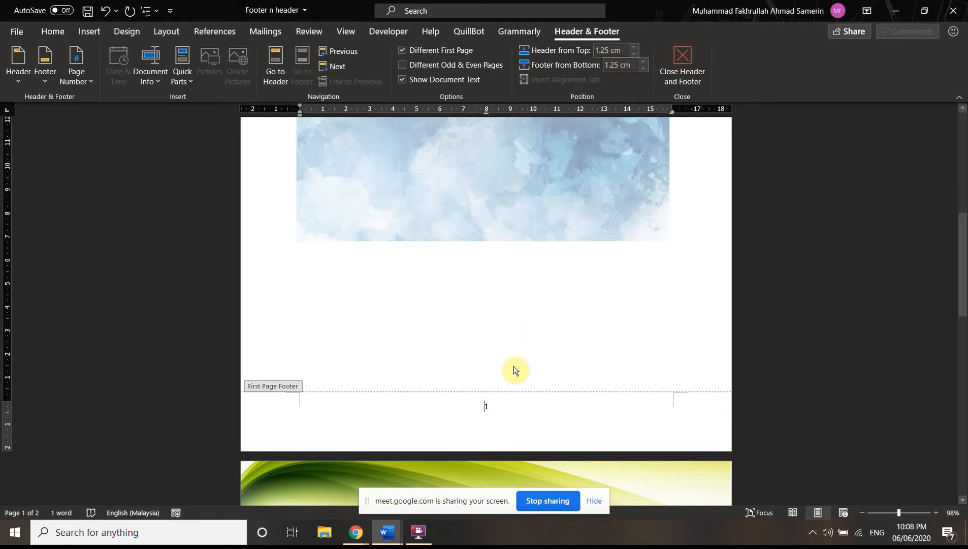
pyautogui.click(507, 405)
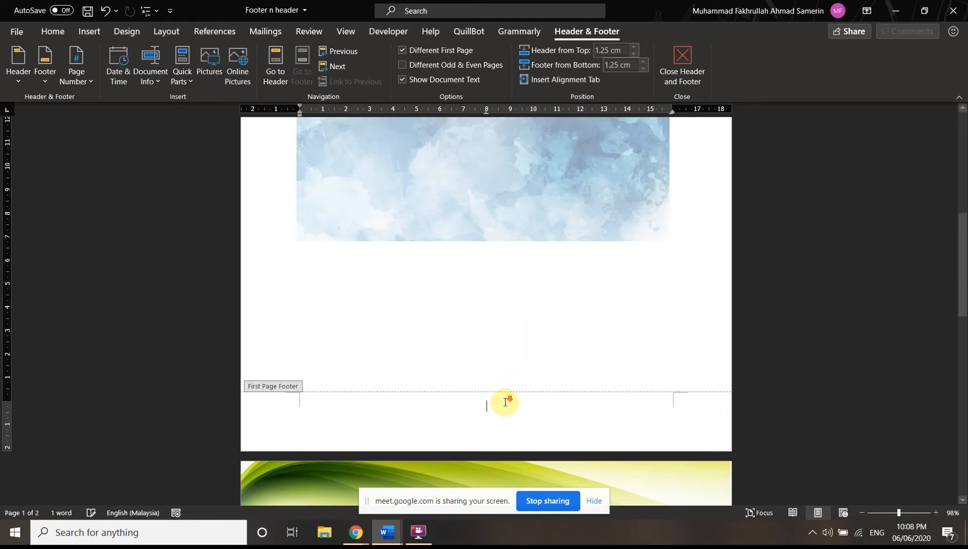
# - Insert a centred page number in the Plain Number 2 style at the bottom of the second page
pyautogui.scroll(-10, 506, 402)
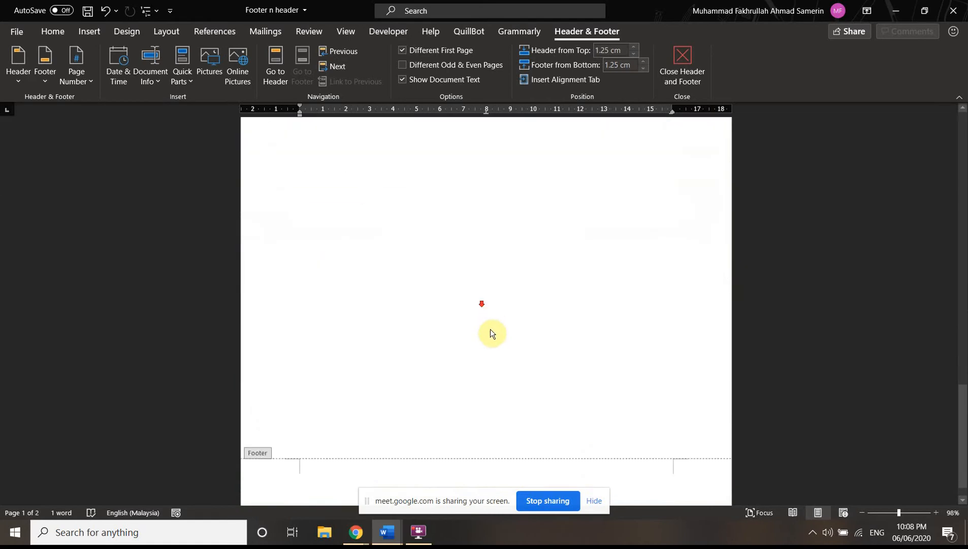
pyautogui.click(480, 456)
pyautogui.click(76, 74)
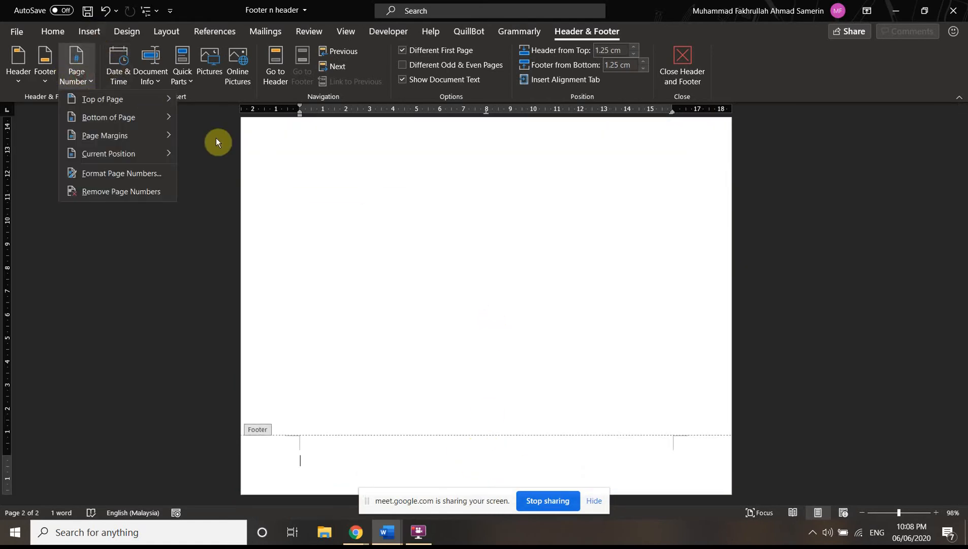
pyautogui.moveTo(140, 118)
pyautogui.click(296, 229)
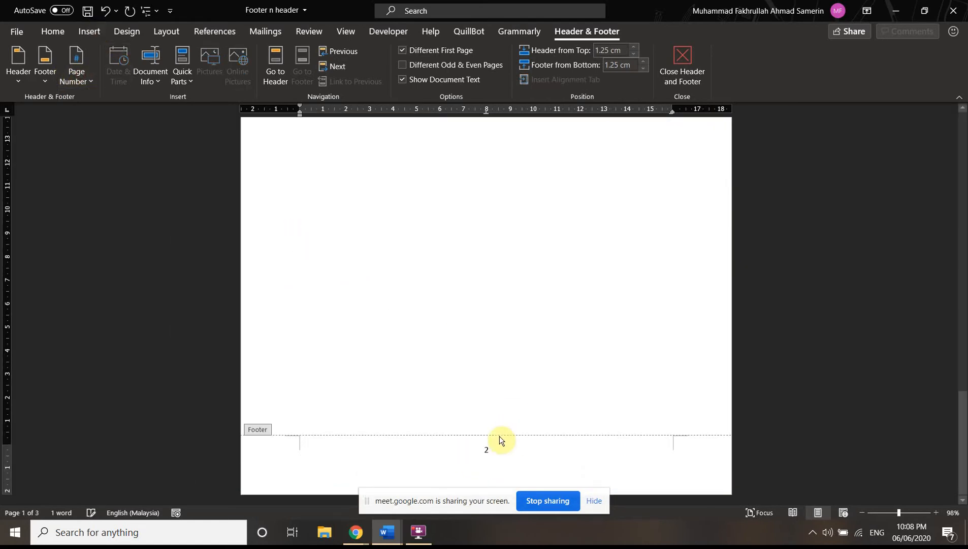
pyautogui.scroll(12, 486, 391)
pyautogui.scroll(-10, 523, 295)
# - Set the page numbering to start at 1 instead of continuing from the previous section
pyautogui.click(76, 77)
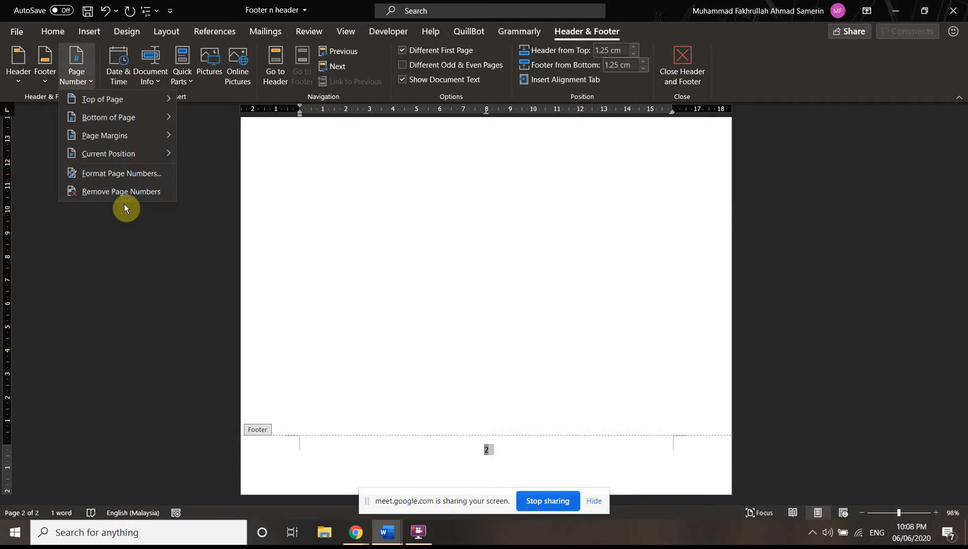
pyautogui.click(118, 179)
pyautogui.click(434, 301)
pyautogui.click(501, 299)
pyautogui.click(466, 331)
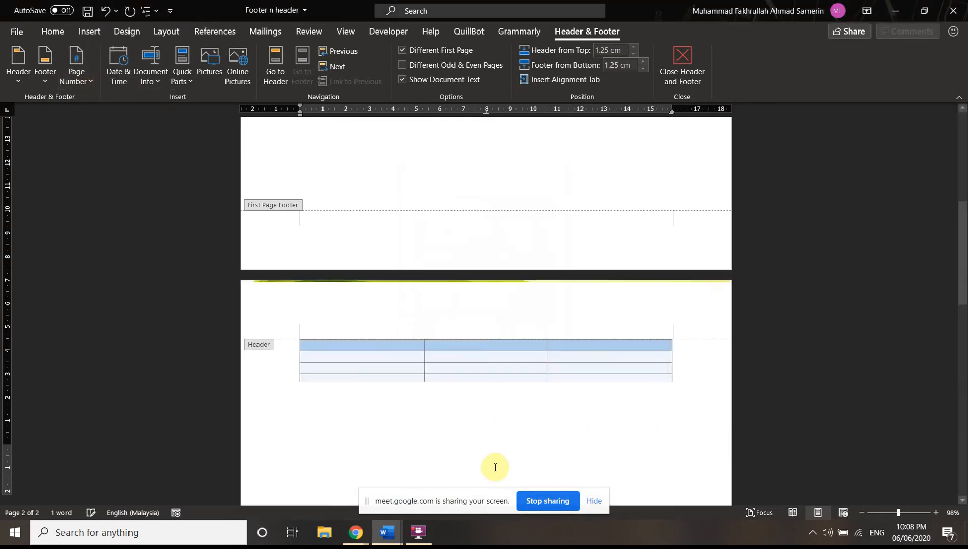
# - Select the second page's footer number and reapply the page number format with numbering starting at 1
pyautogui.scroll(10, 535, 450)
pyautogui.click(497, 423)
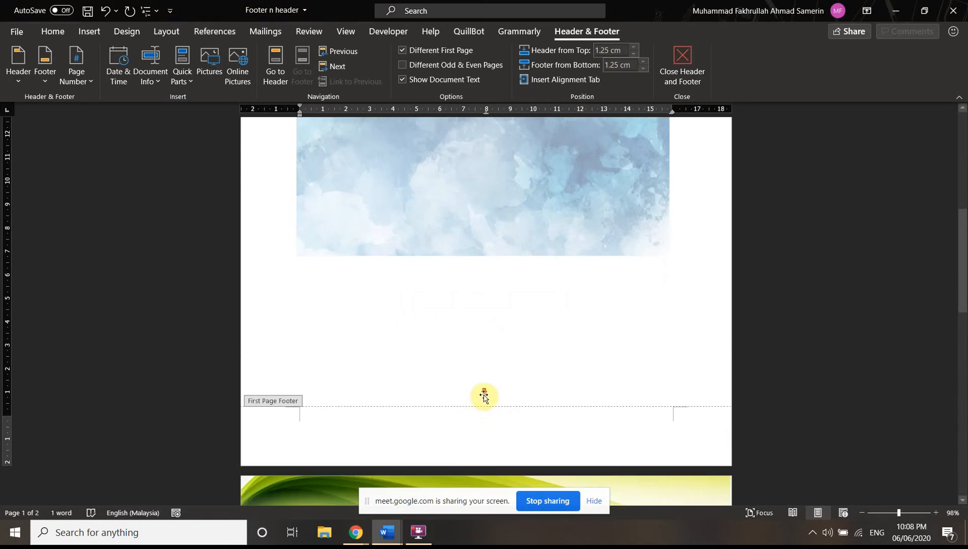
pyautogui.scroll(-10, 482, 345)
pyautogui.scroll(-6, 508, 391)
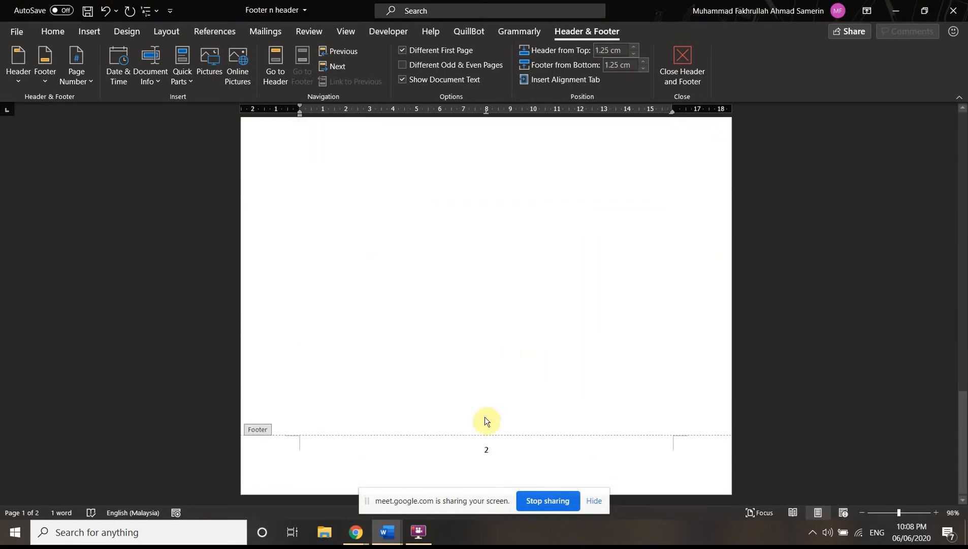
pyautogui.click(485, 449)
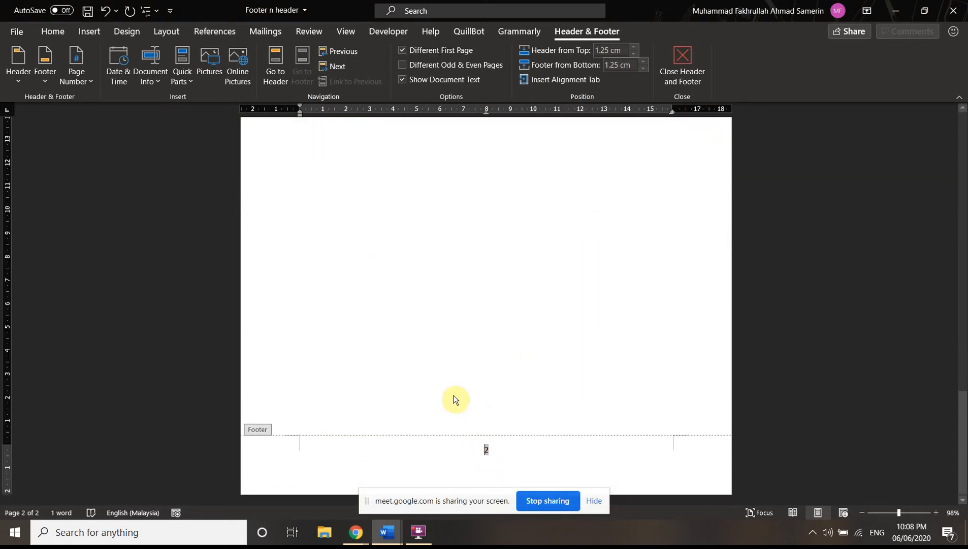
pyautogui.click(81, 81)
pyautogui.click(116, 174)
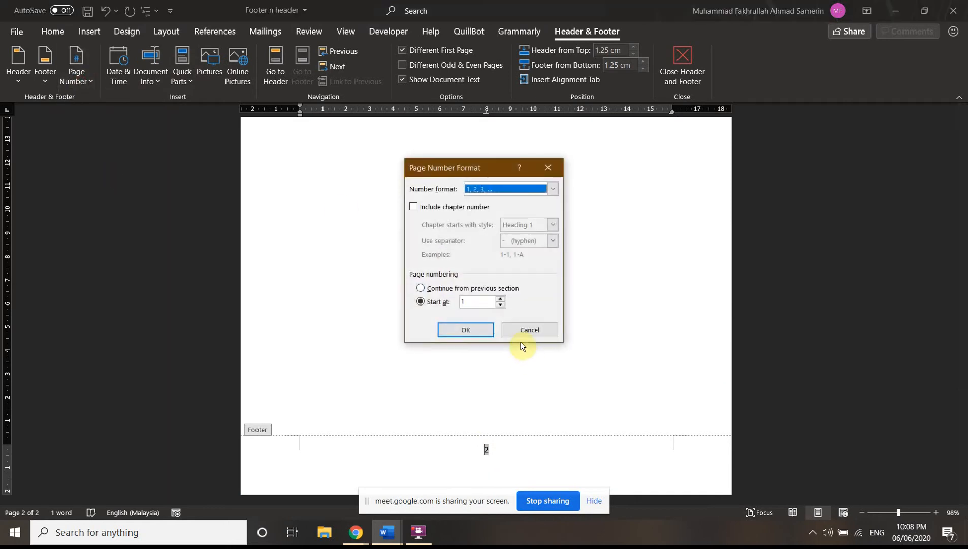
pyautogui.click(465, 330)
pyautogui.scroll(10, 516, 397)
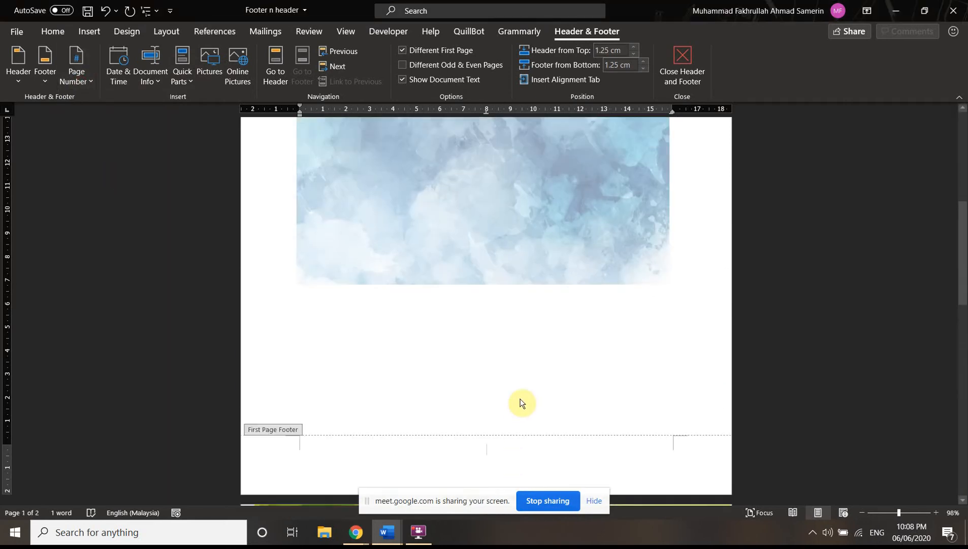
# - Set the page numbering to start at 0 in the page number format
pyautogui.scroll(-3, 504, 362)
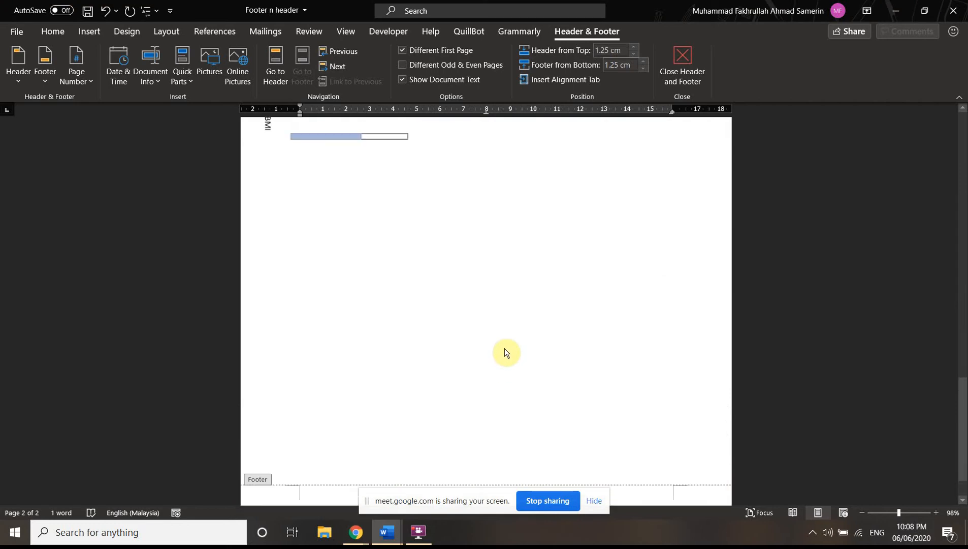
pyautogui.scroll(1, 186, 159)
pyautogui.click(77, 71)
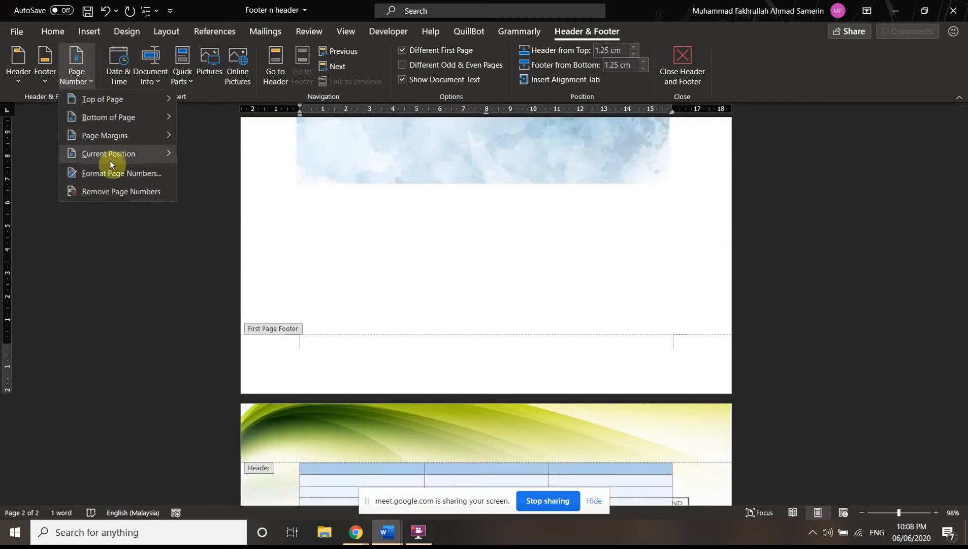
pyautogui.click(116, 174)
pyautogui.click(498, 303)
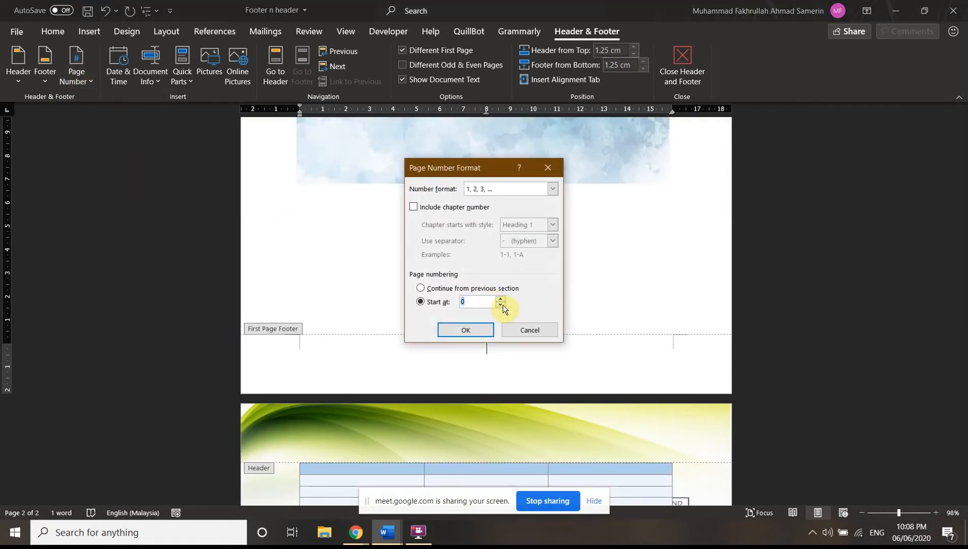
pyautogui.click(476, 328)
# - Compare the footer number on the second page with the first page's separate footer
pyautogui.scroll(-3, 507, 299)
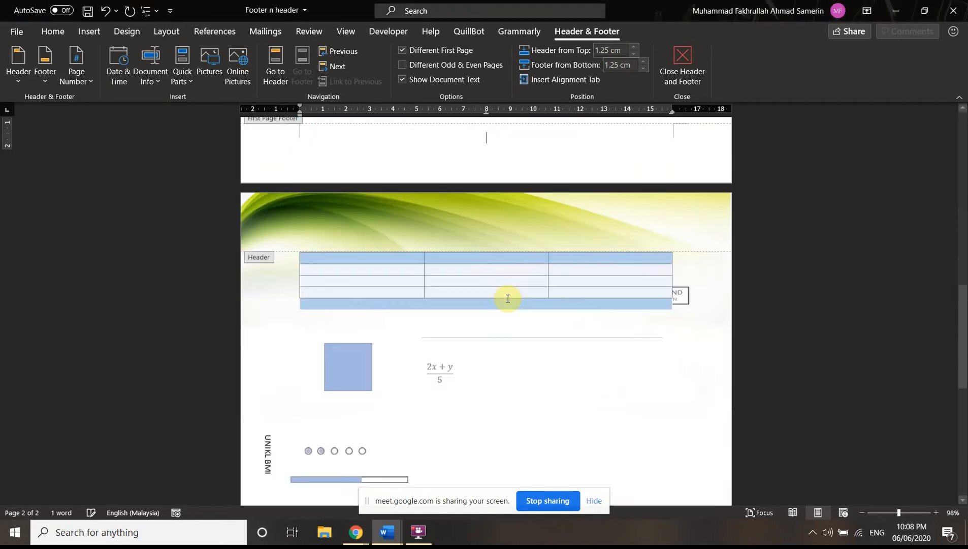
pyautogui.scroll(-10, 507, 303)
pyautogui.doubleClick(489, 453)
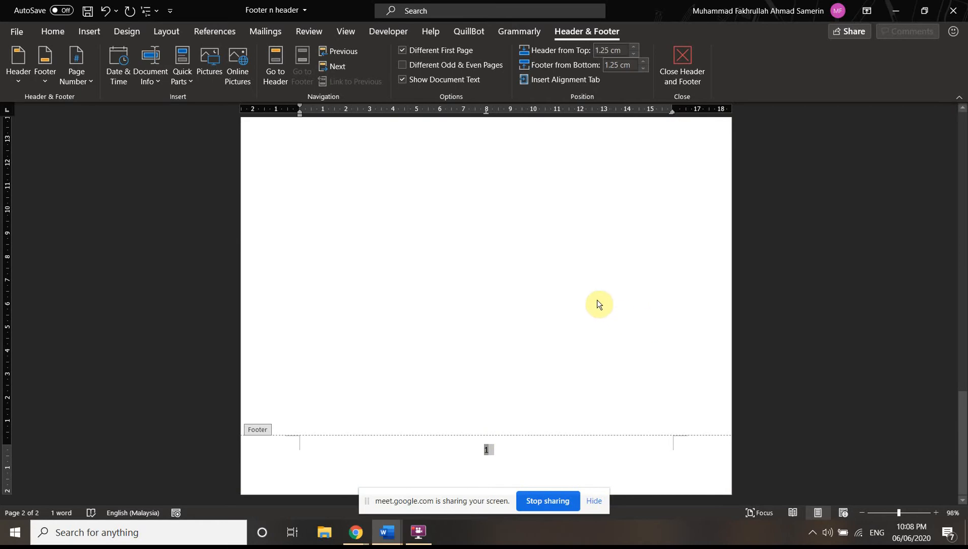
pyautogui.press('Delete')
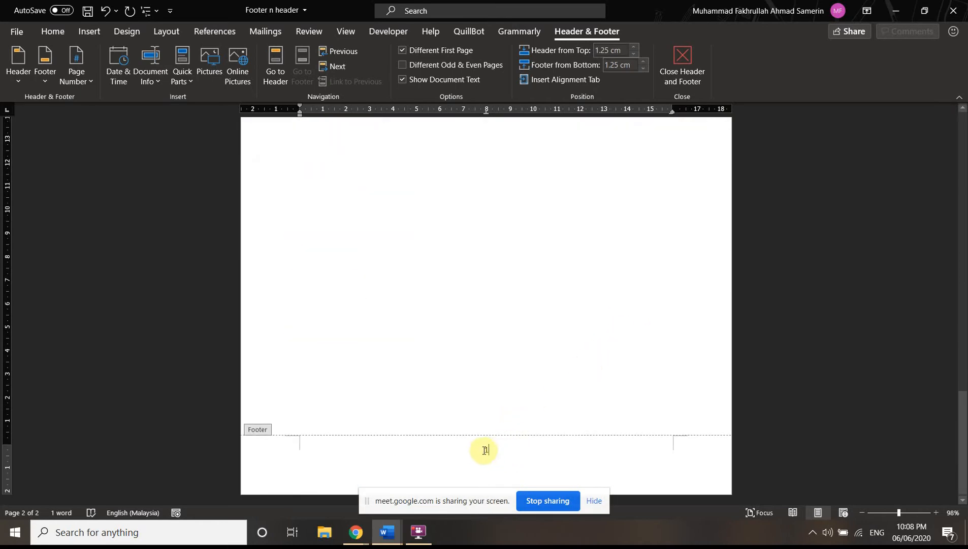
pyautogui.scroll(10, 485, 451)
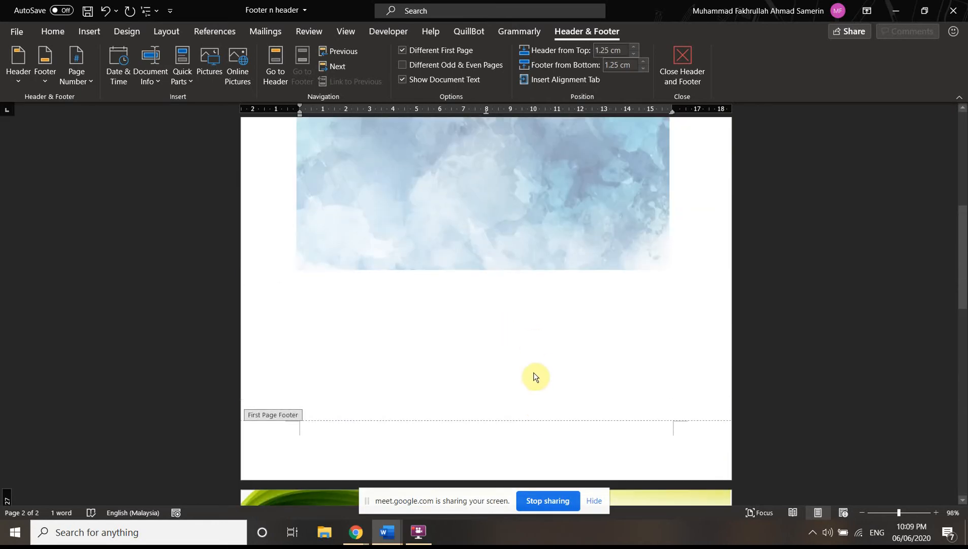
pyautogui.scroll(-10, 497, 447)
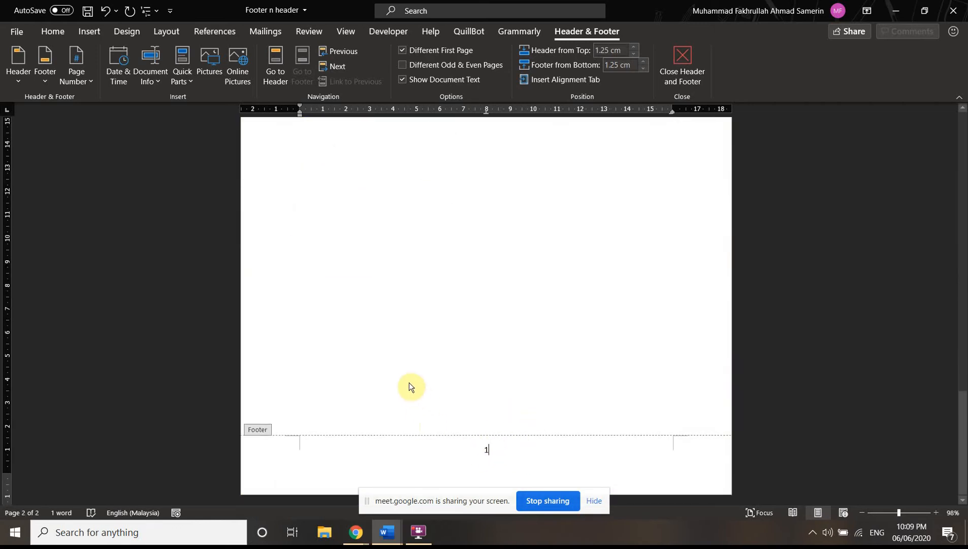
pyautogui.scroll(10, 429, 356)
pyautogui.scroll(6, 428, 356)
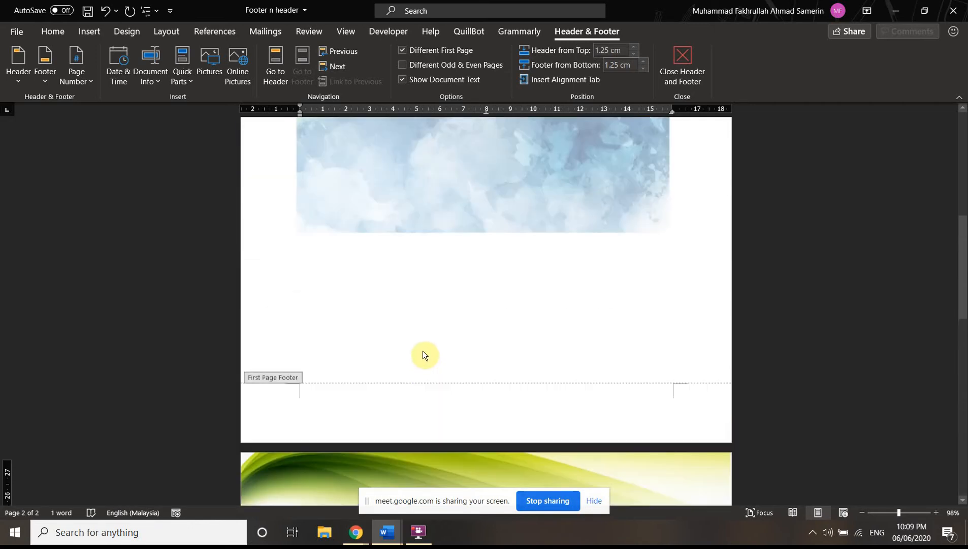
pyautogui.scroll(-3, 423, 341)
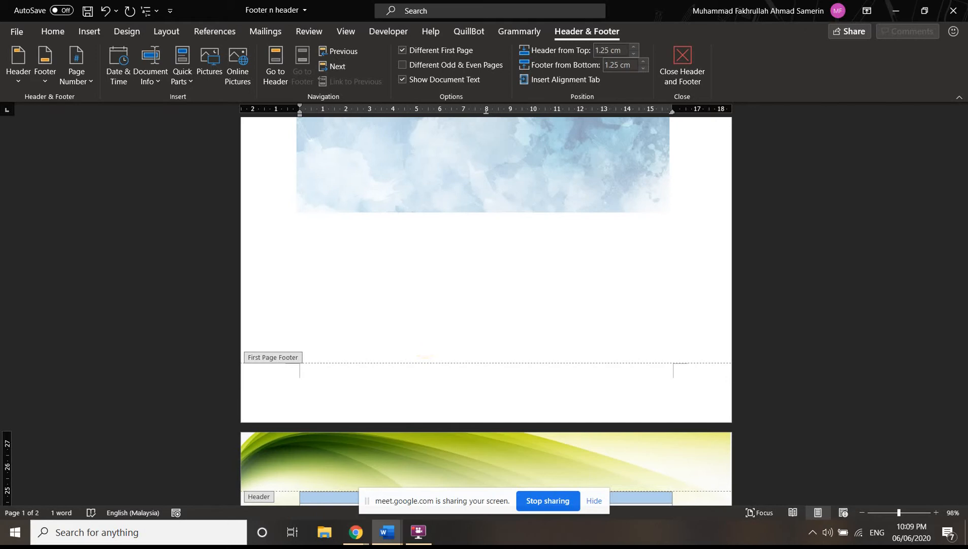
pyautogui.scroll(-10, 451, 357)
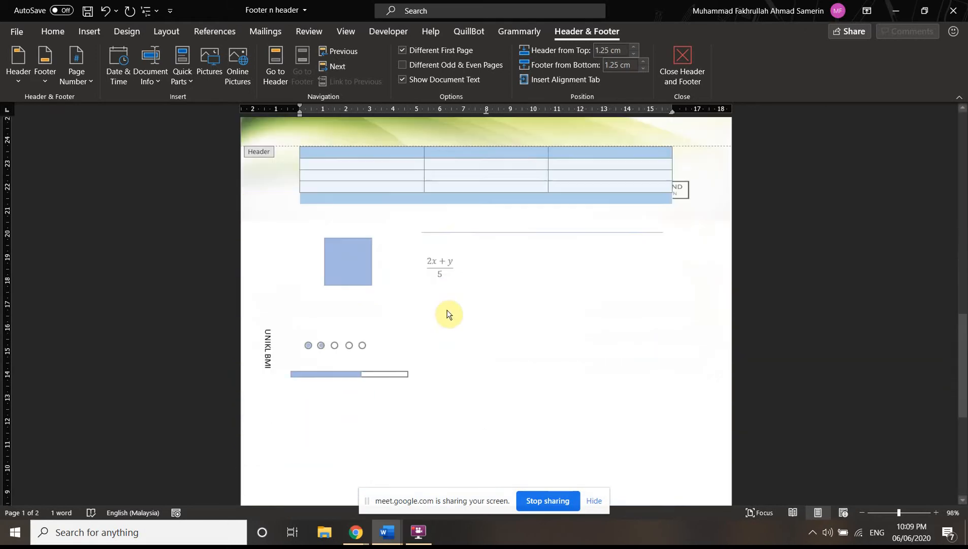
pyautogui.scroll(-5, 447, 314)
pyautogui.click(516, 445)
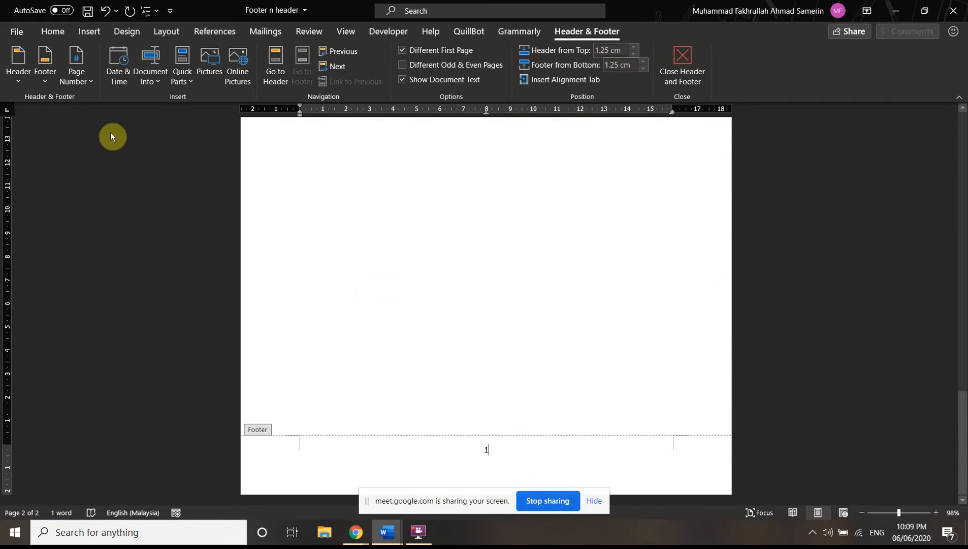
# - Turn off Different First Page and check the shared header and footer on the first page
pyautogui.click(409, 49)
pyautogui.scroll(4, 504, 361)
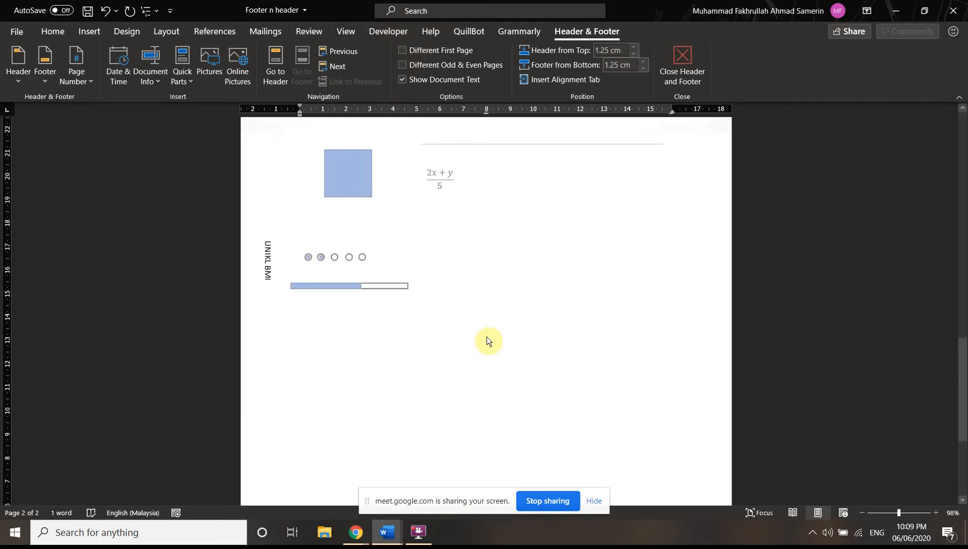
pyautogui.scroll(10, 486, 339)
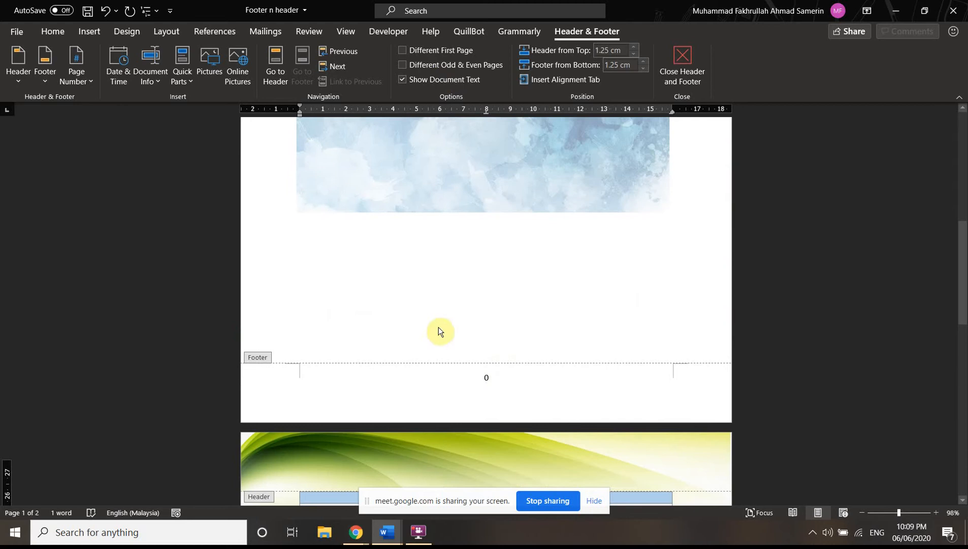
pyautogui.scroll(5, 432, 317)
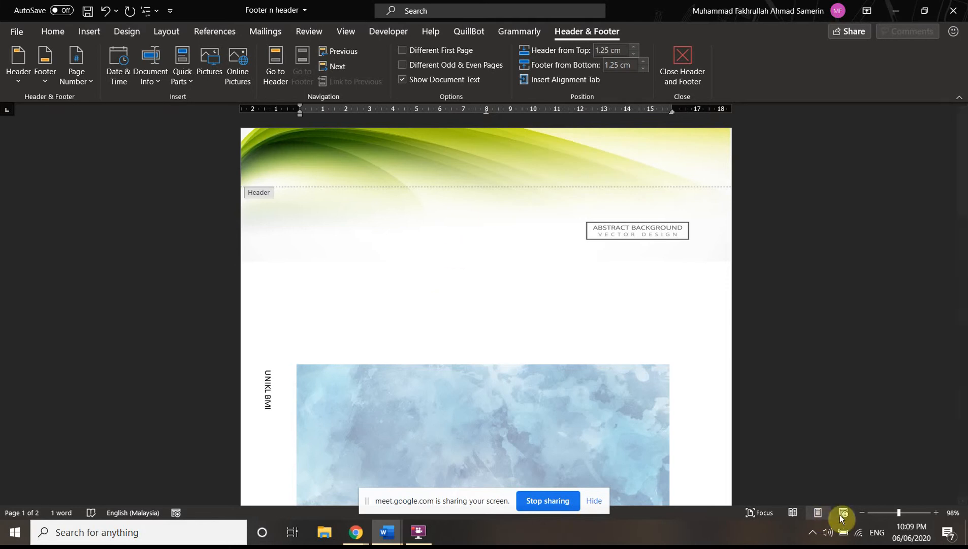
# - Delete the page number from the shared footer and enable different headers and footers for odd and even pages
pyautogui.click(889, 512)
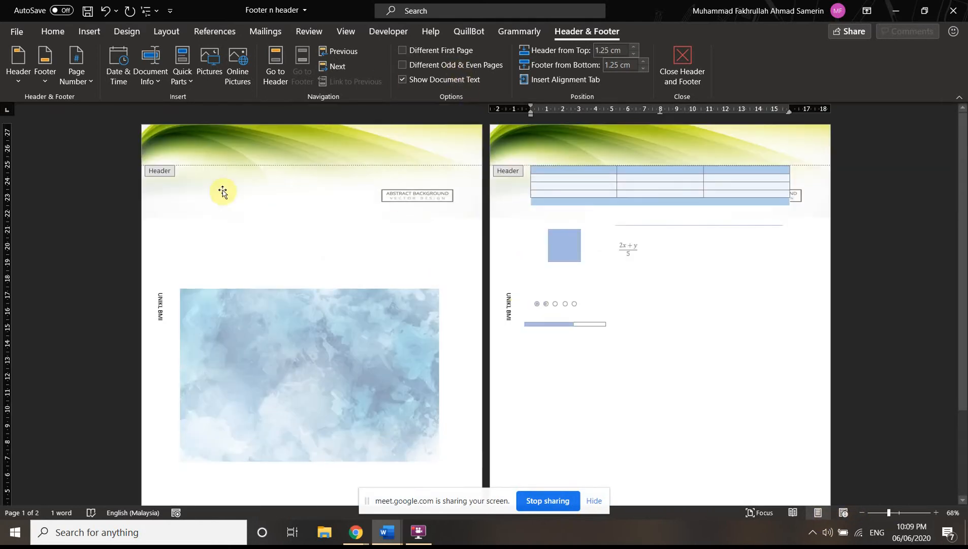
pyautogui.scroll(-3, 144, 379)
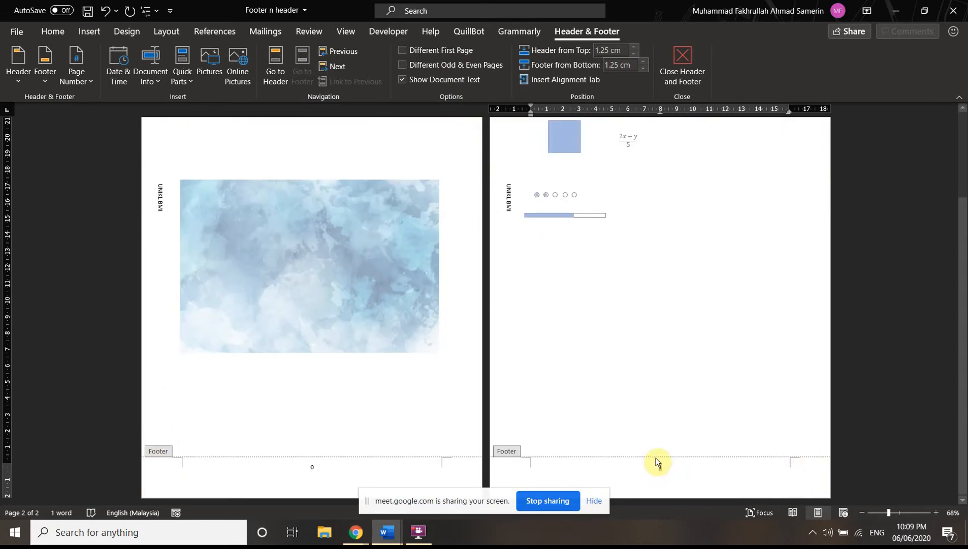
pyautogui.click(671, 472)
pyautogui.press('BackSpace')
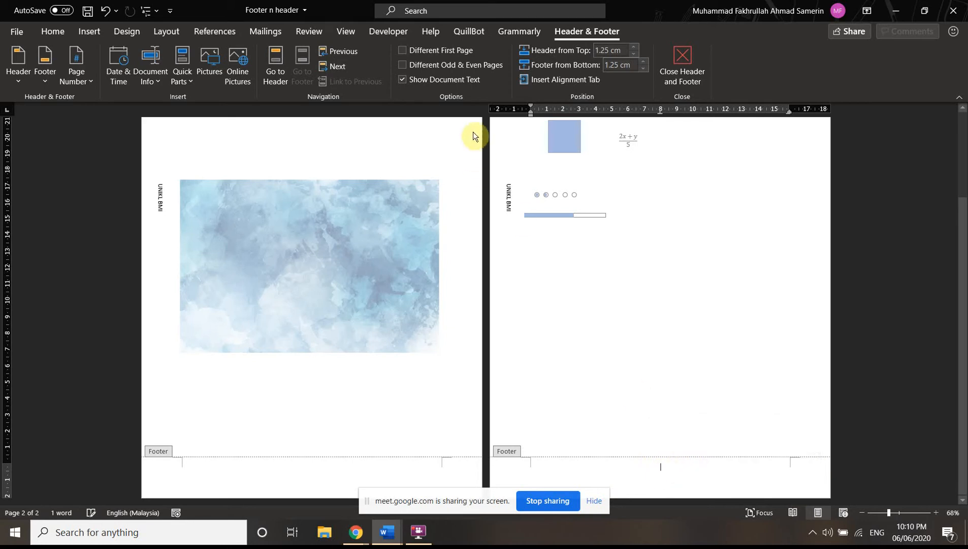
pyautogui.click(459, 67)
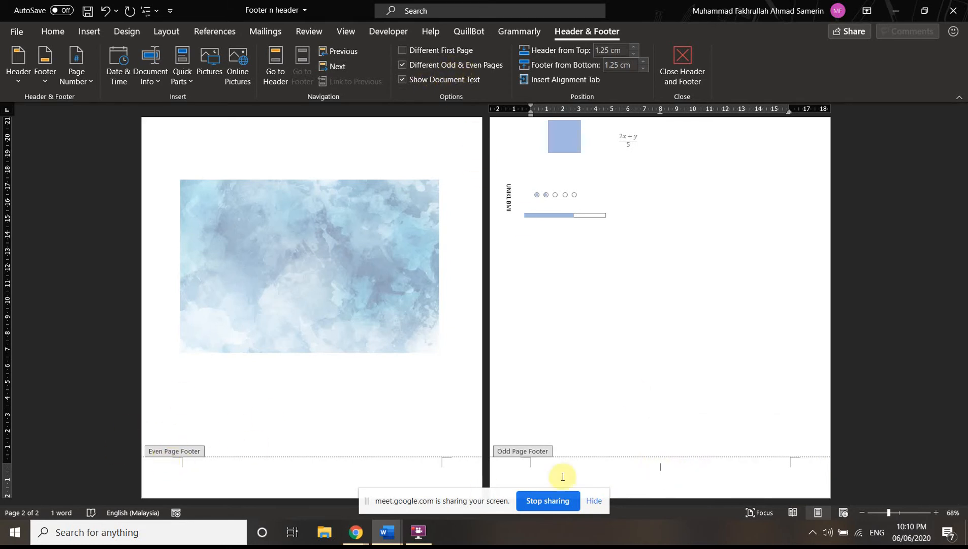
# - Insert a Plain Number 1 page number at the bottom of the page in the even page footer
pyautogui.rightClick(166, 481)
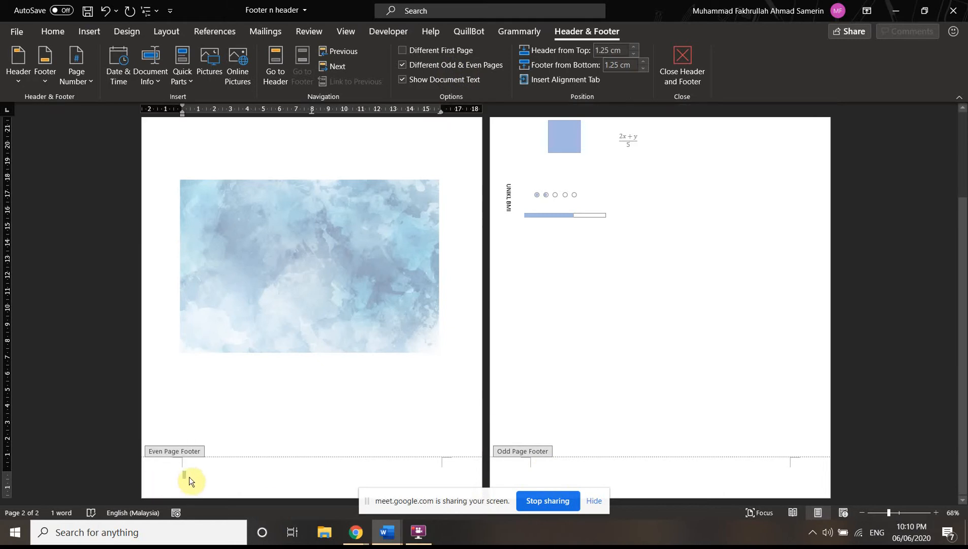
pyautogui.click(84, 73)
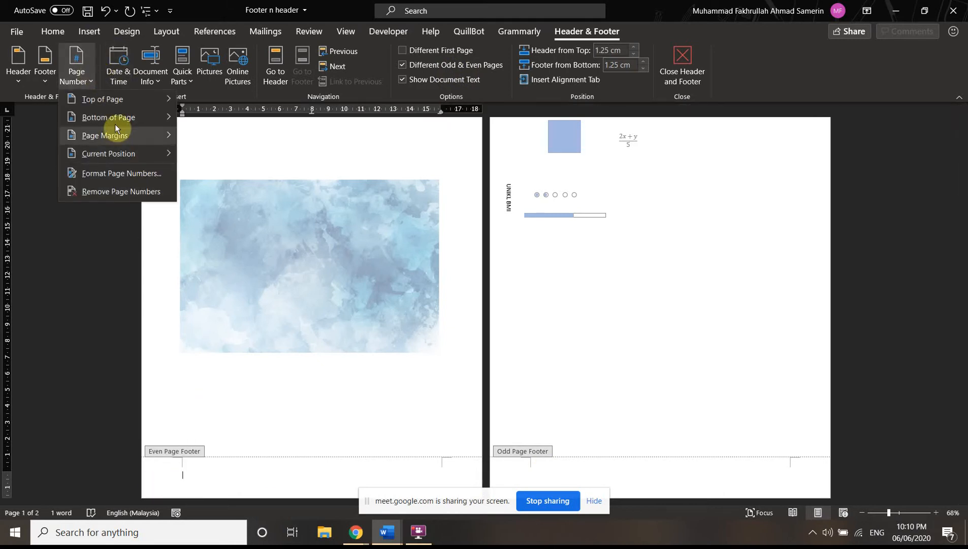
pyautogui.moveTo(124, 114)
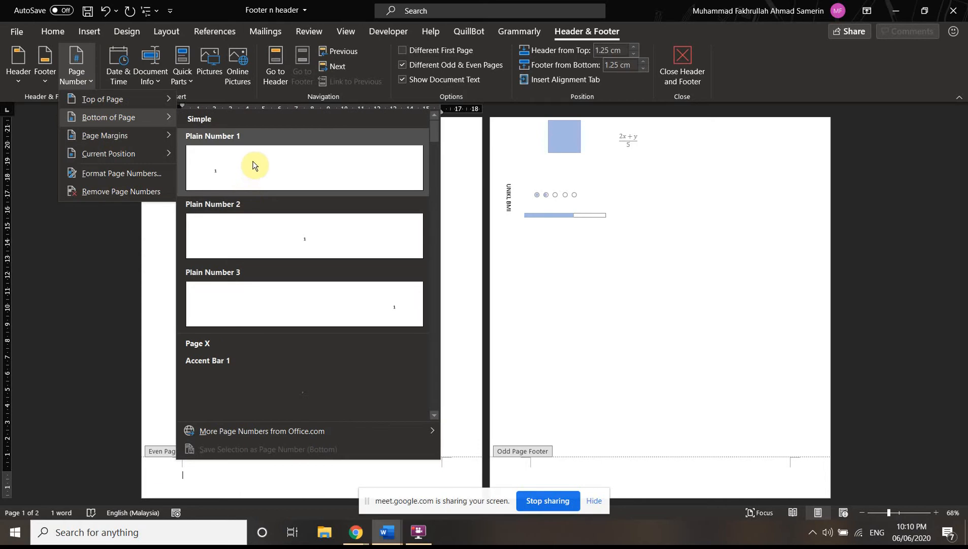
pyautogui.click(254, 161)
# - Set the page numbering to continue from the previous section in the page number format
pyautogui.click(78, 75)
pyautogui.click(99, 174)
pyautogui.click(421, 288)
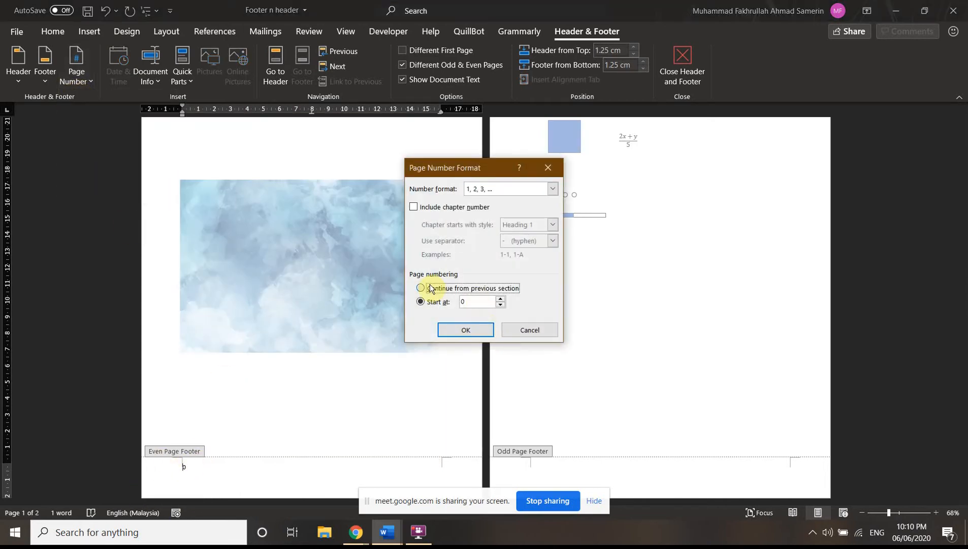
pyautogui.click(457, 329)
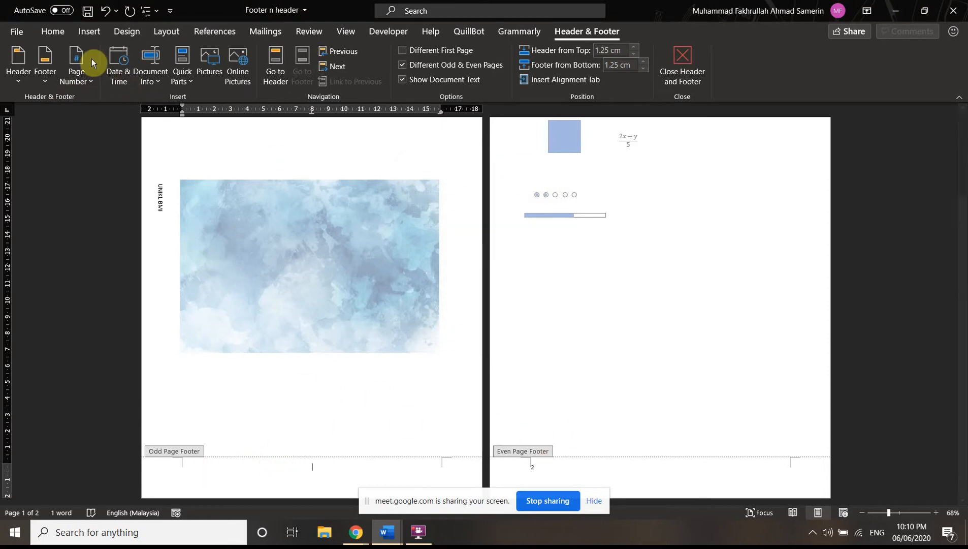
# - Adjust the start value for the page numbering in the page number format and apply it
pyautogui.click(76, 69)
pyautogui.click(96, 174)
pyautogui.click(463, 302)
pyautogui.click(466, 330)
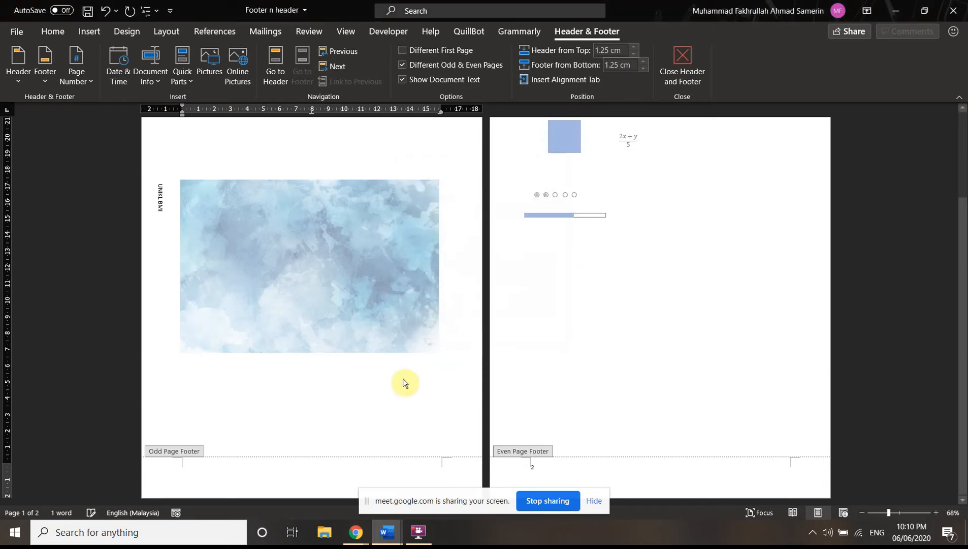
# - Insert a Plain Number 1 page number in the odd page footer and Plain Number 3 in the even page footer
pyautogui.click(76, 71)
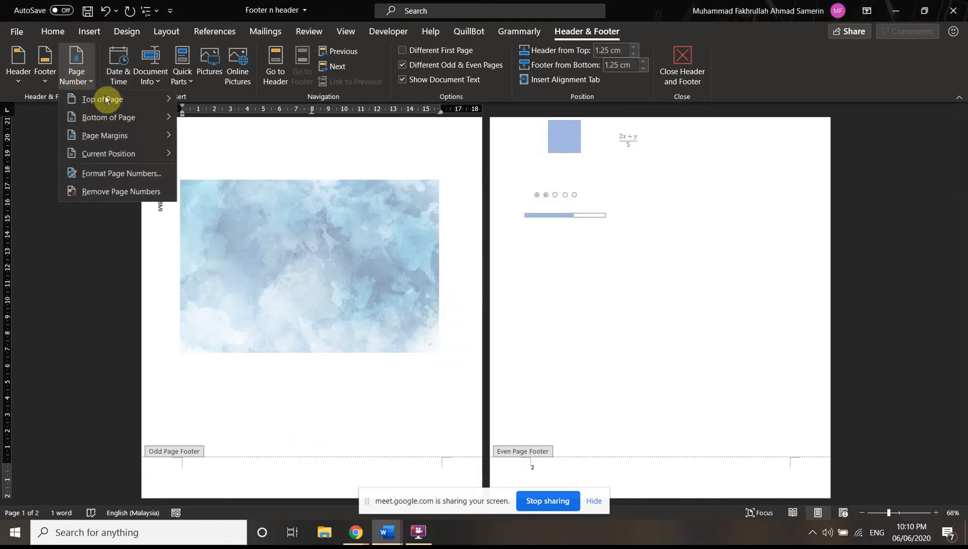
pyautogui.click(236, 162)
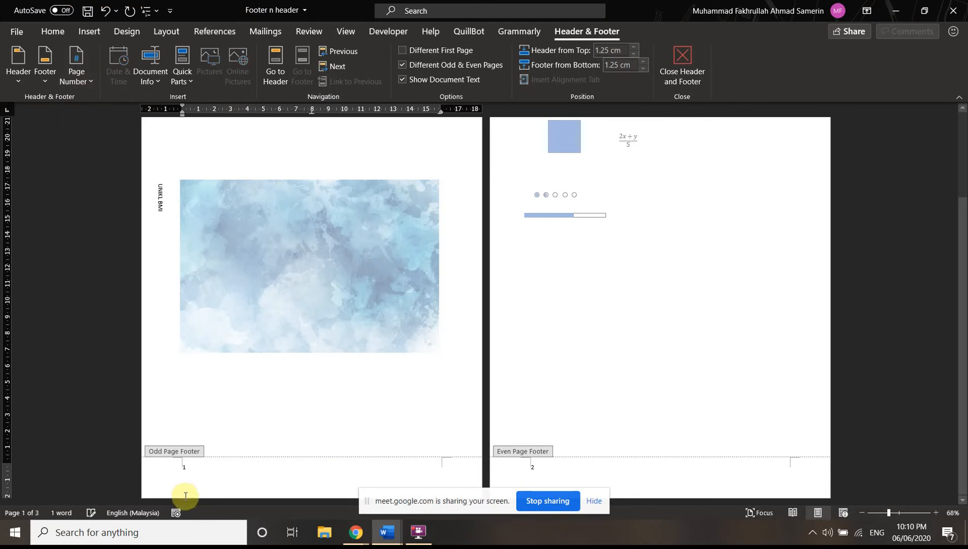
pyautogui.click(561, 469)
pyautogui.click(89, 79)
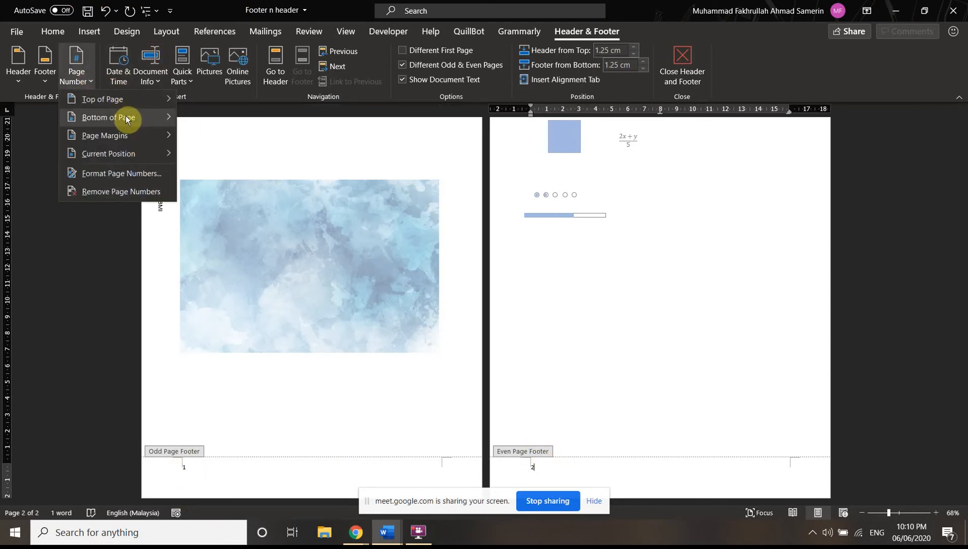
pyautogui.moveTo(123, 120)
pyautogui.click(356, 314)
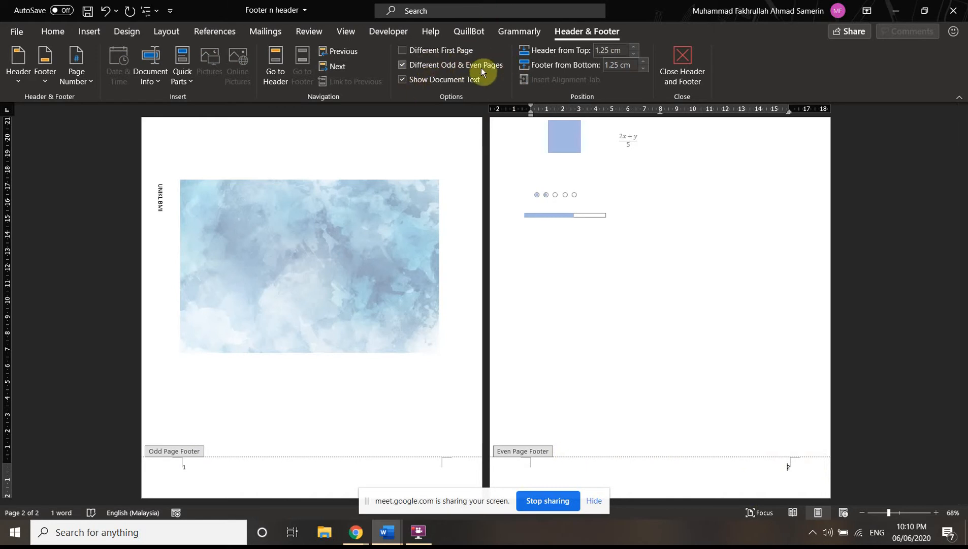
# - Turn off Different Odd & Even Pages and browse the built-in header and footer designs
pyautogui.click(403, 65)
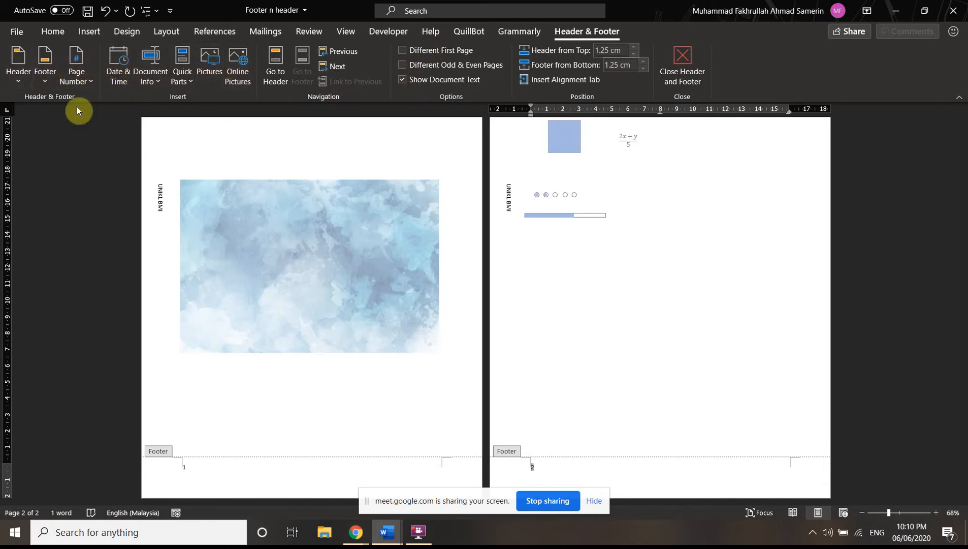
pyautogui.click(18, 80)
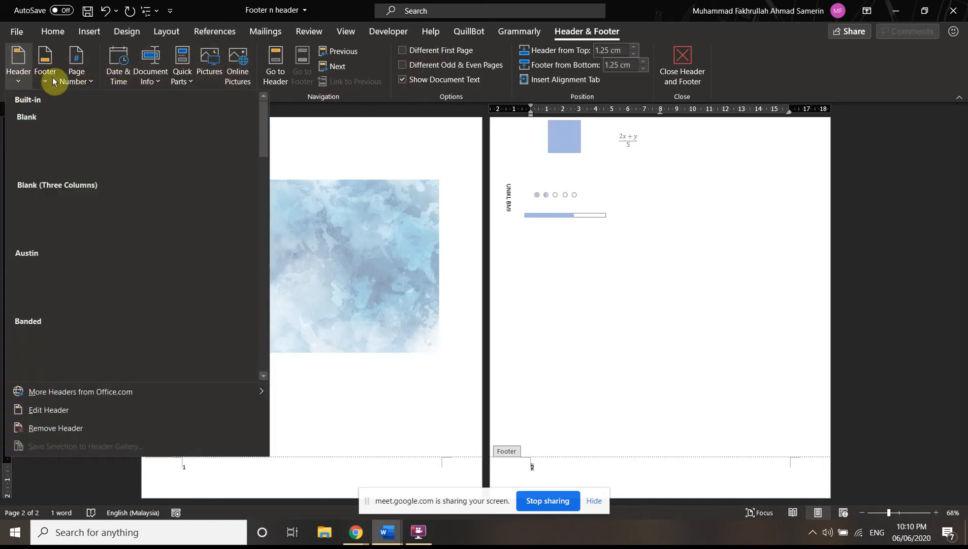
pyautogui.scroll(-3, 180, 340)
pyautogui.scroll(-6, 125, 270)
pyautogui.scroll(9, 128, 244)
pyautogui.scroll(-9, 102, 142)
pyautogui.click(45, 69)
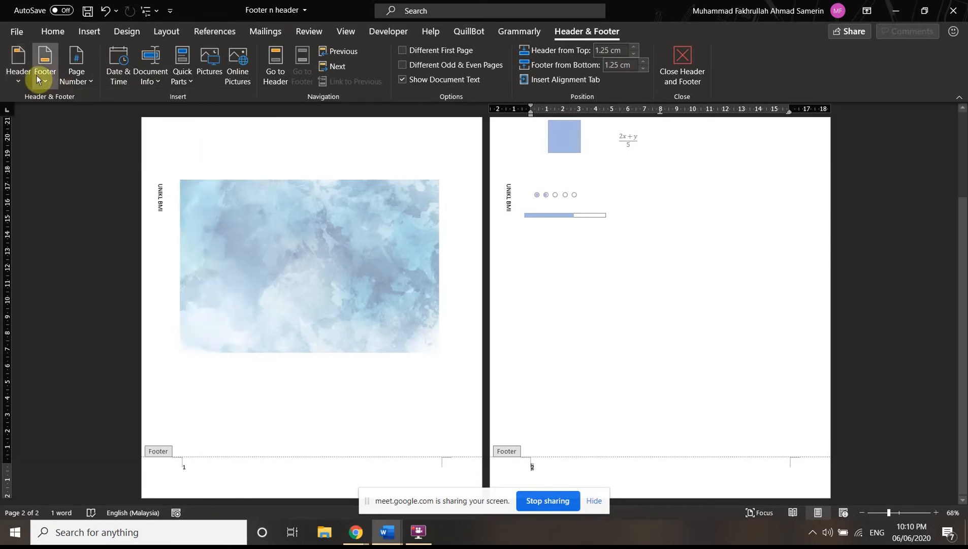
pyautogui.scroll(-5, 138, 278)
pyautogui.scroll(3, 117, 283)
pyautogui.scroll(5, 129, 151)
pyautogui.click(46, 82)
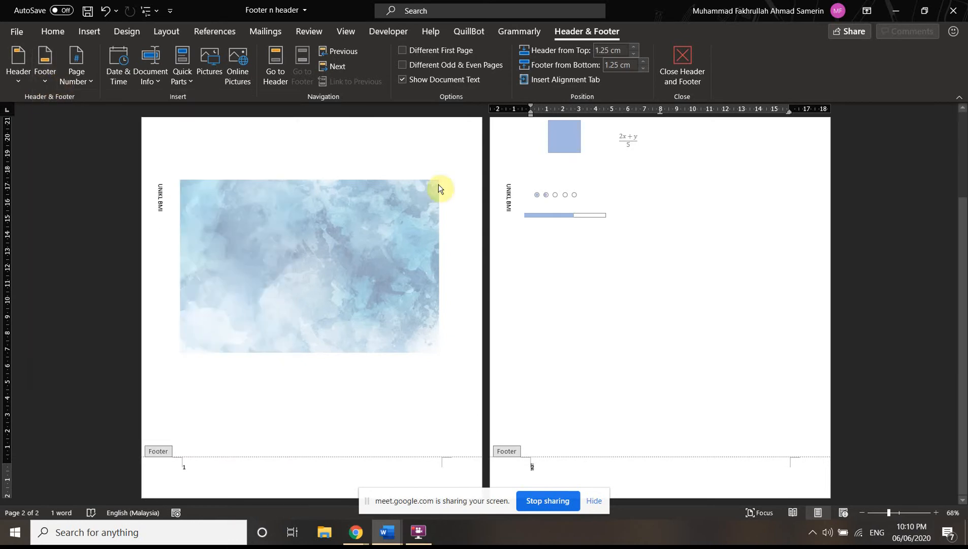
# - Return to the page headers and close header and footer editing
pyautogui.scroll(3, 503, 257)
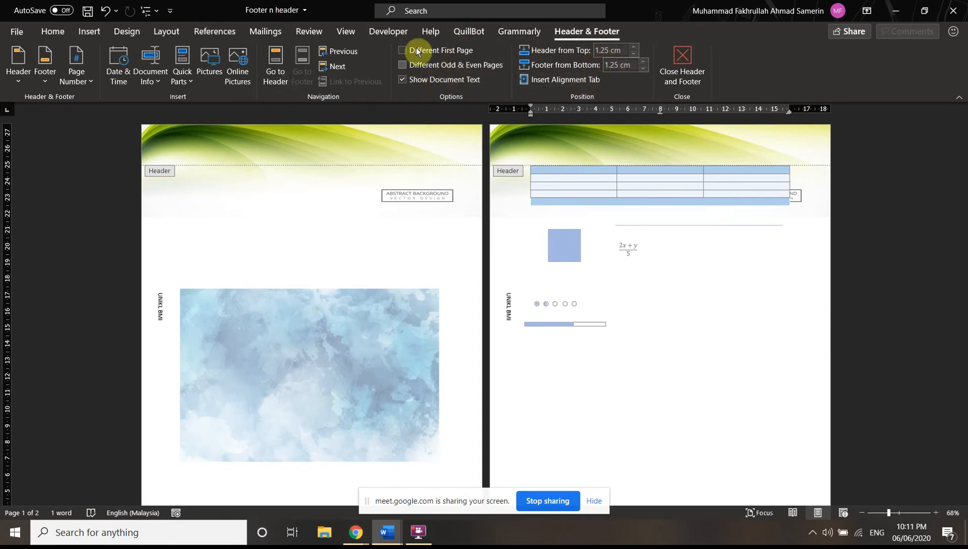
pyautogui.click(690, 58)
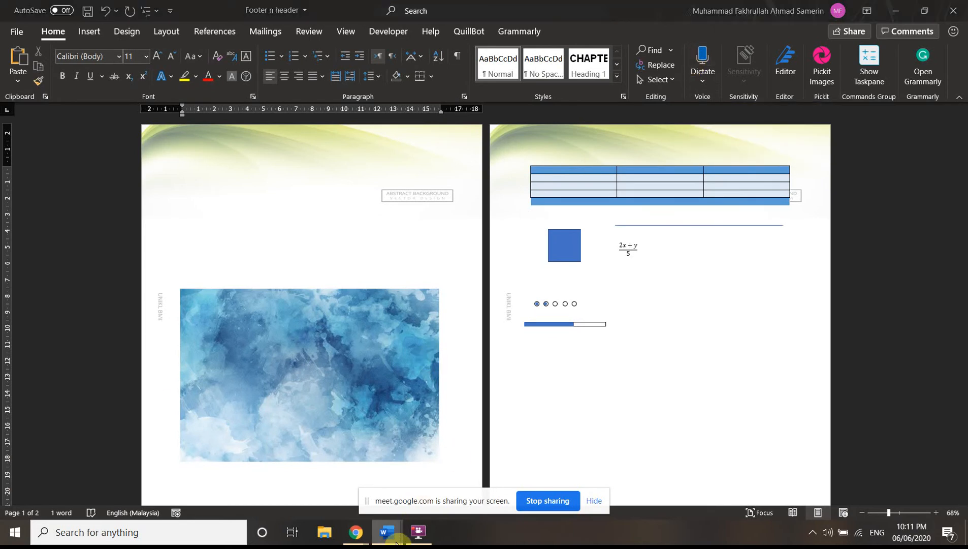
# - Create a new blank document
pyautogui.moveTo(387, 532)
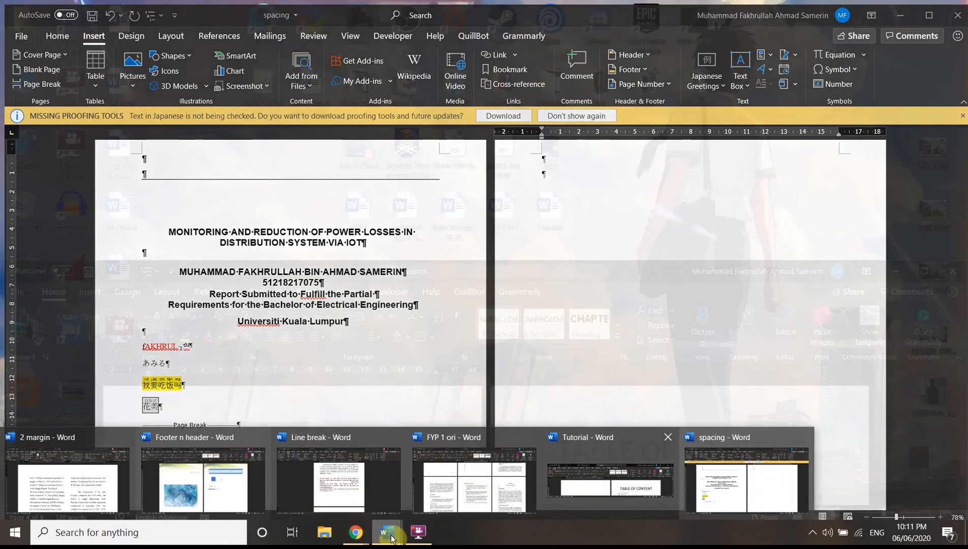
pyautogui.click(372, 516)
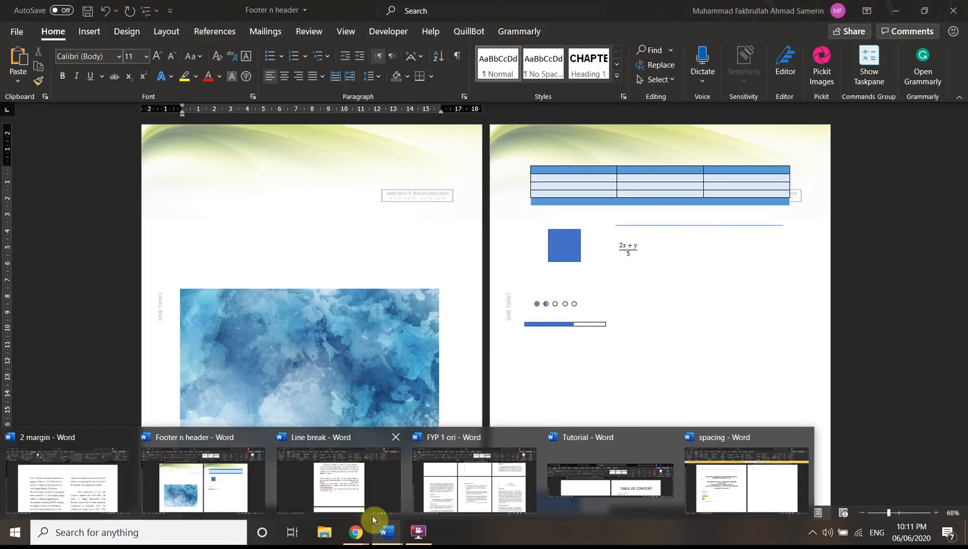
pyautogui.click(18, 32)
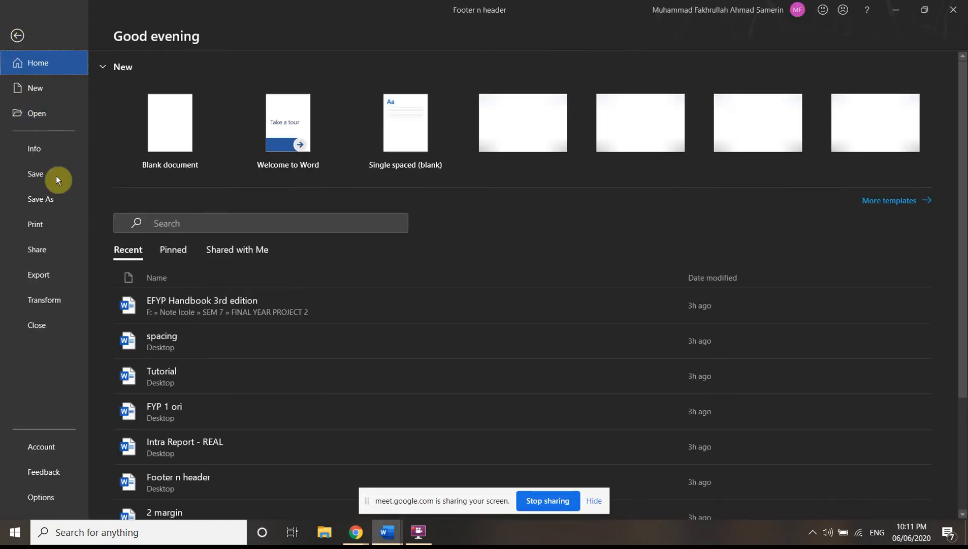
pyautogui.click(182, 120)
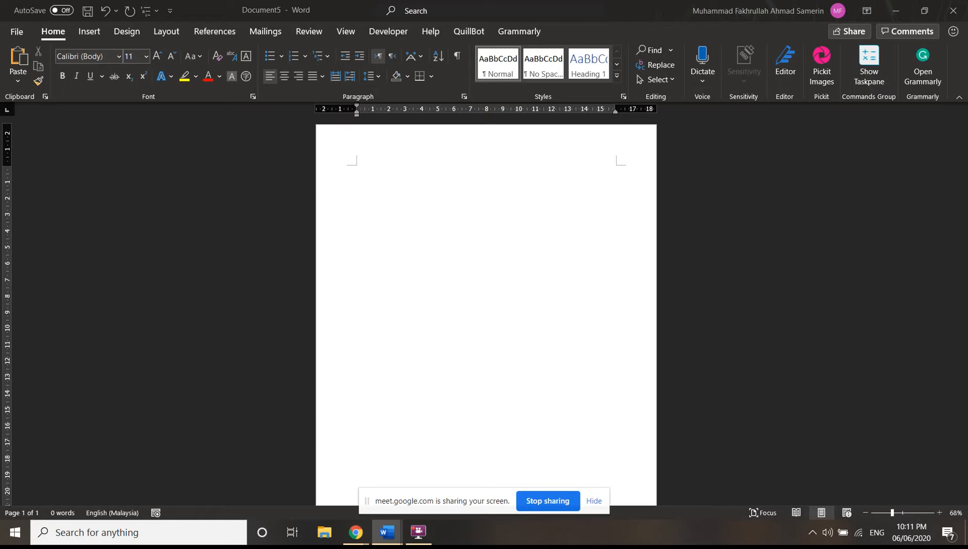
# - Apply the multilevel list with 1 Heading 1, 1.1 Heading 2 and 1.1.1 Heading 3 to the blank document's first line
pyautogui.click(514, 222)
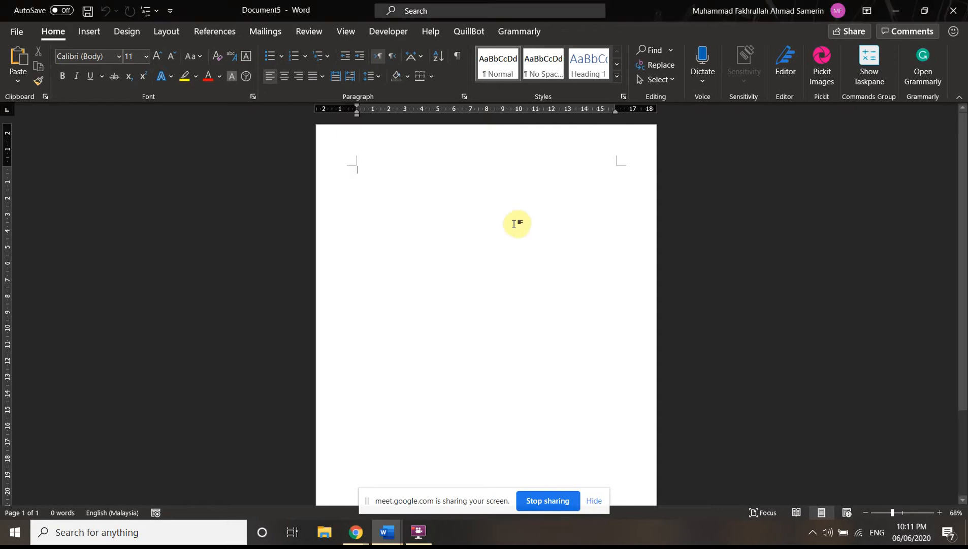
pyautogui.click(322, 55)
pyautogui.moveTo(456, 318)
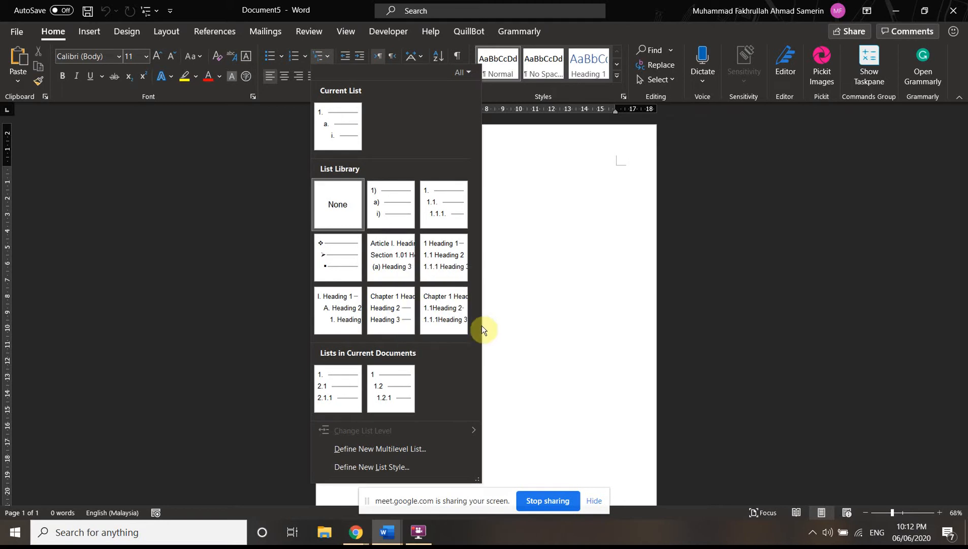
pyautogui.moveTo(410, 309)
pyautogui.moveTo(455, 258)
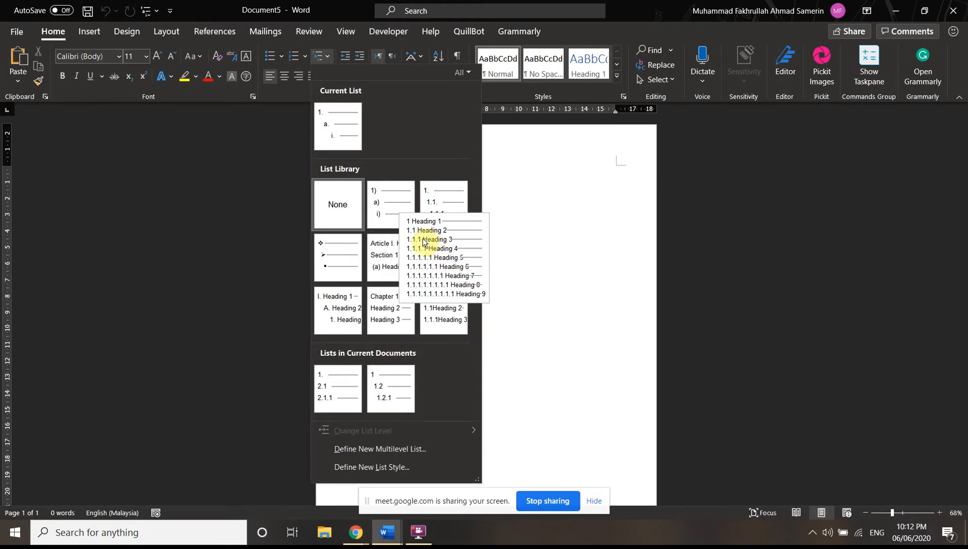
pyautogui.click(461, 278)
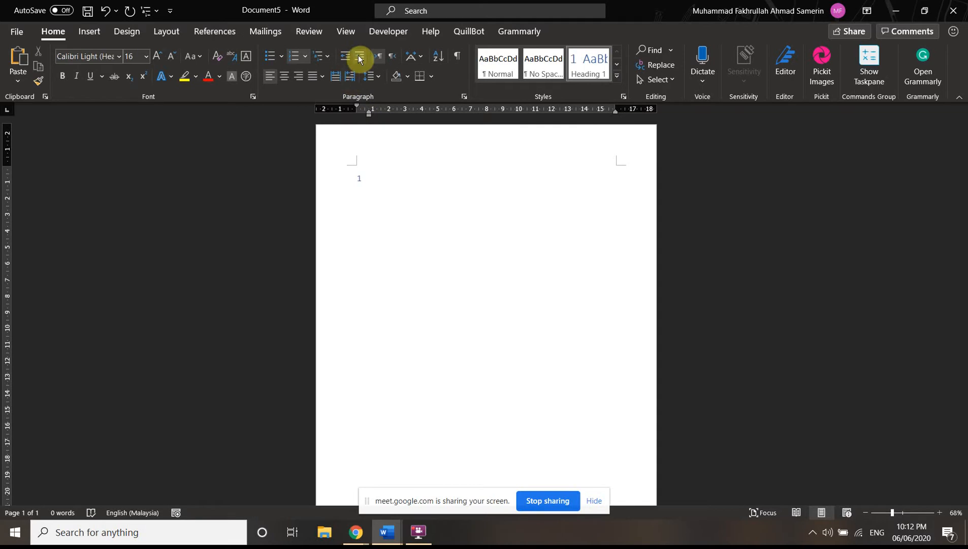
# - Review the available multilevel list formats again without changing the current list
pyautogui.click(323, 60)
pyautogui.moveTo(355, 135)
pyautogui.click(537, 183)
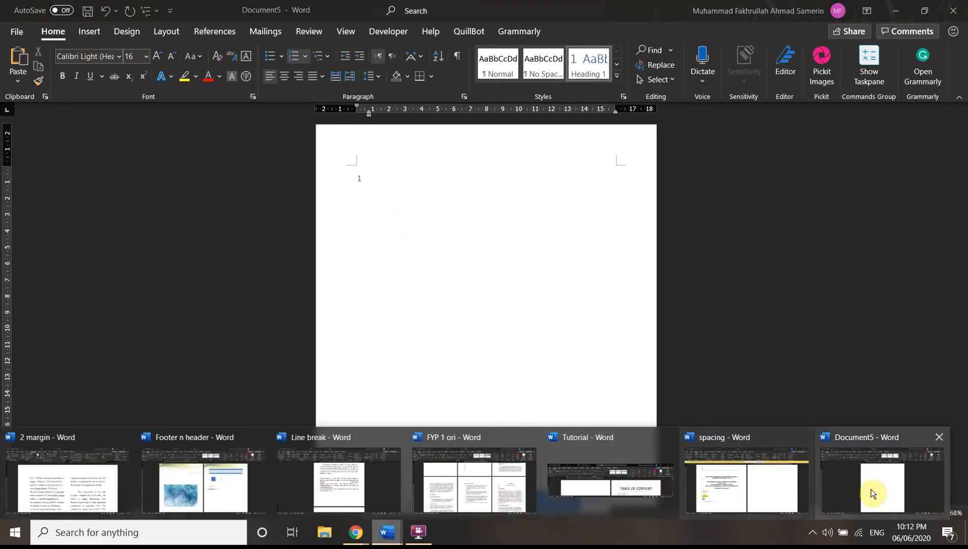
# - Switch to the FYP 1 ori document and examine its numbered chapter and section headings
pyautogui.moveTo(447, 479)
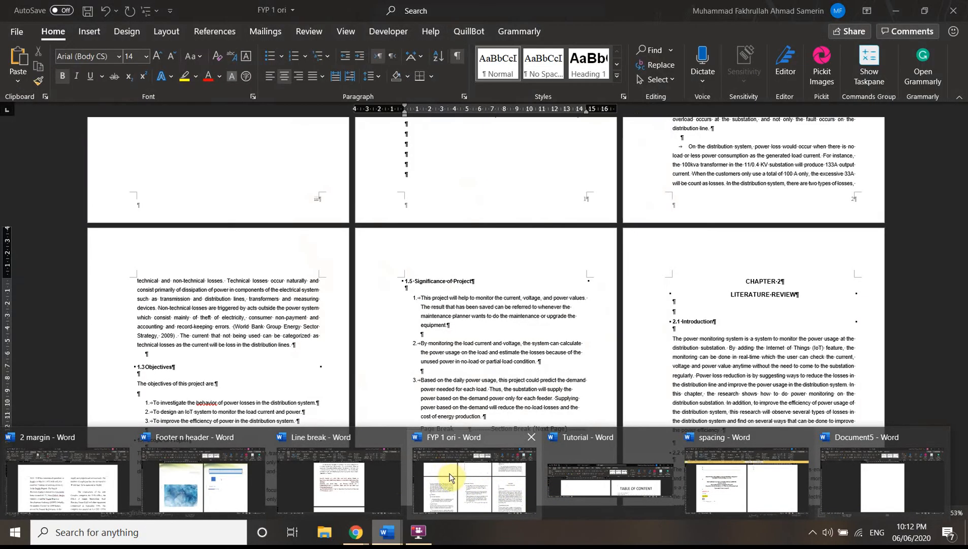
pyautogui.click(449, 478)
pyautogui.scroll(-5, 587, 417)
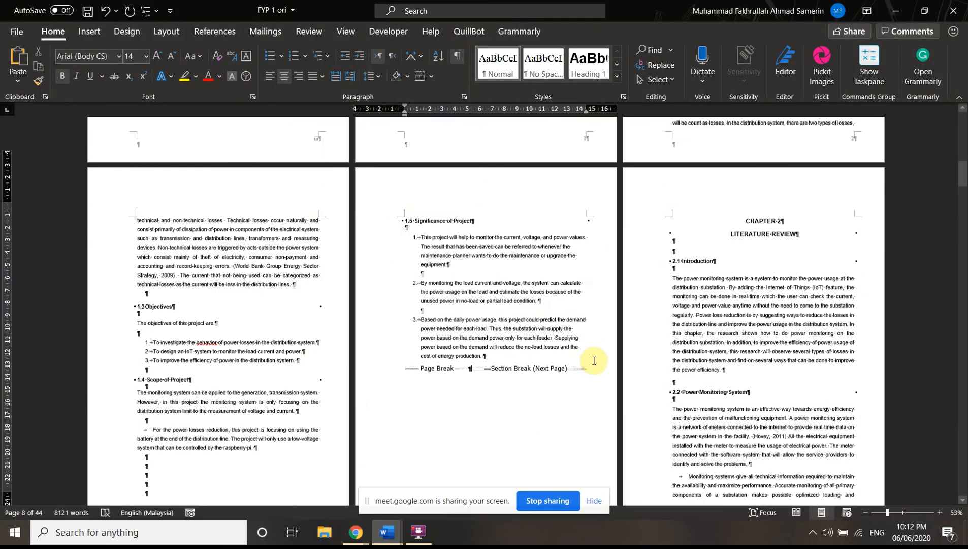
pyautogui.scroll(-5, 597, 346)
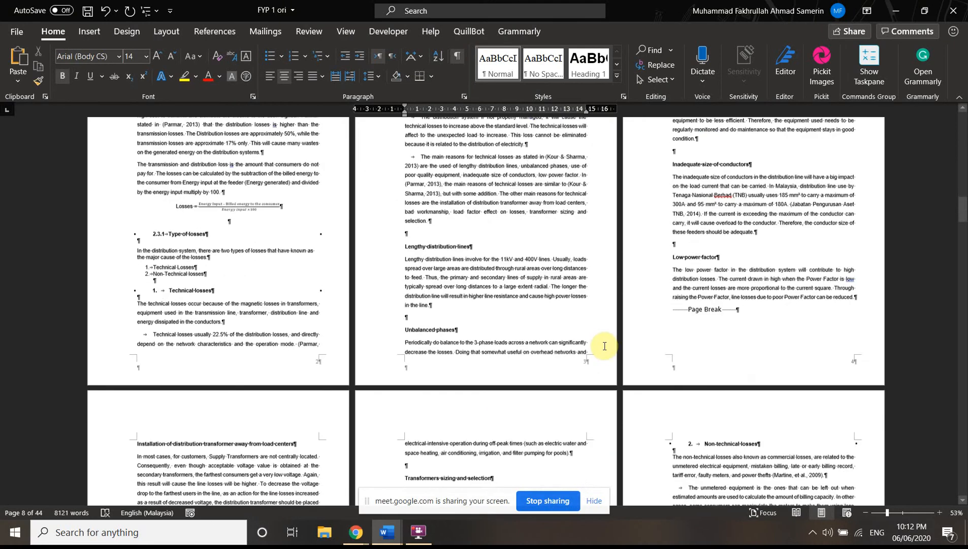
# - Minimize FYP 1 ori and the other open document windows
pyautogui.click(899, 7)
pyautogui.click(898, 9)
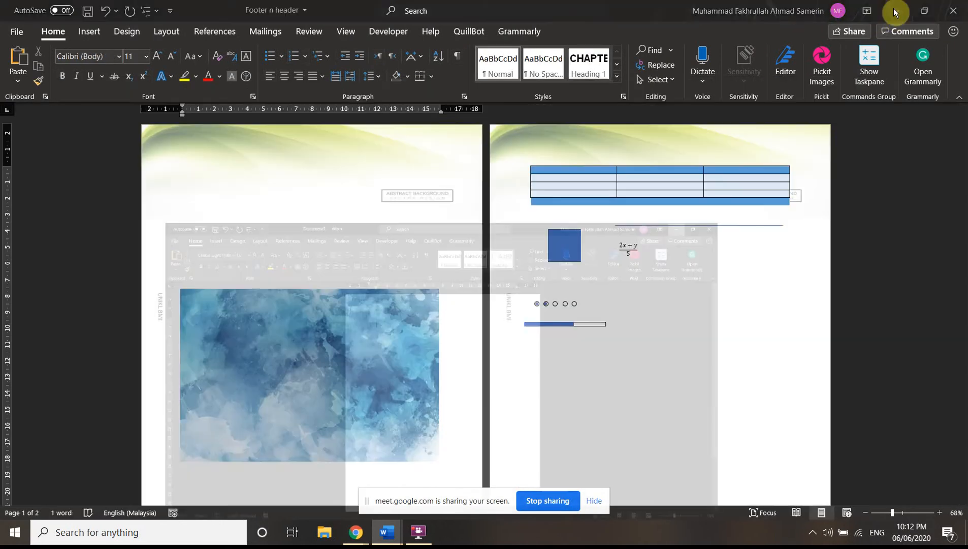
pyautogui.click(896, 11)
pyautogui.click(895, 11)
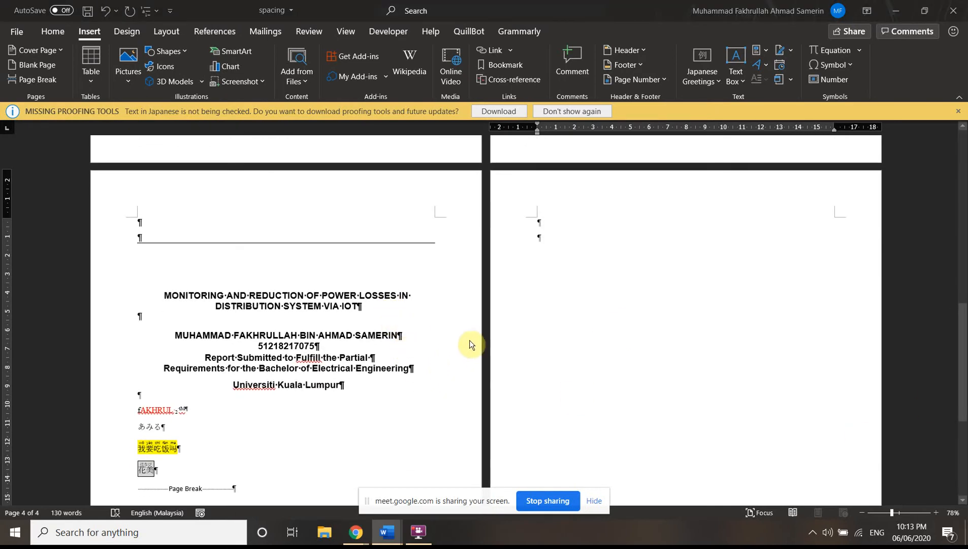
# - Find the captioned cable figures in the Intra Report - REAL document and zoom in to 167% to examine them
pyautogui.scroll(-5, 591, 332)
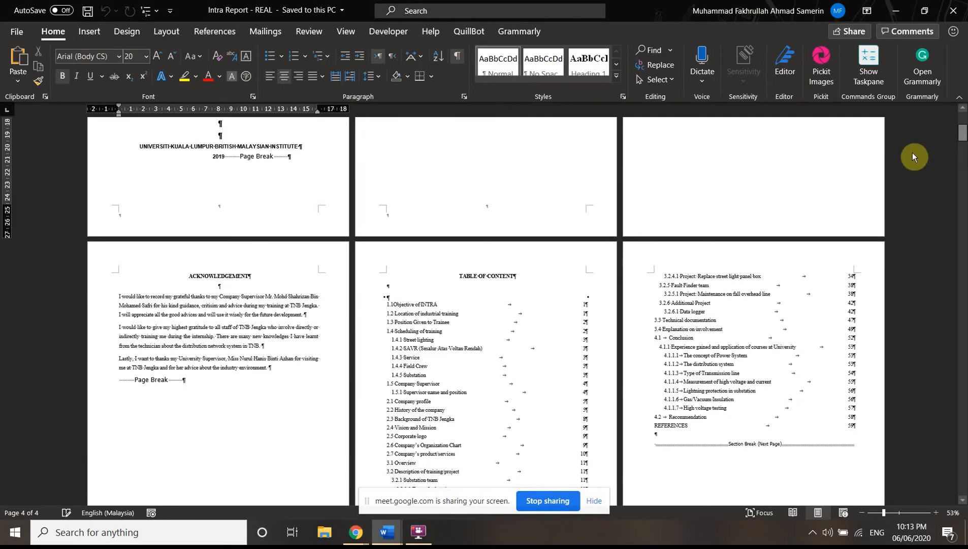
pyautogui.moveTo(959, 134); pyautogui.dragTo(948, 319)
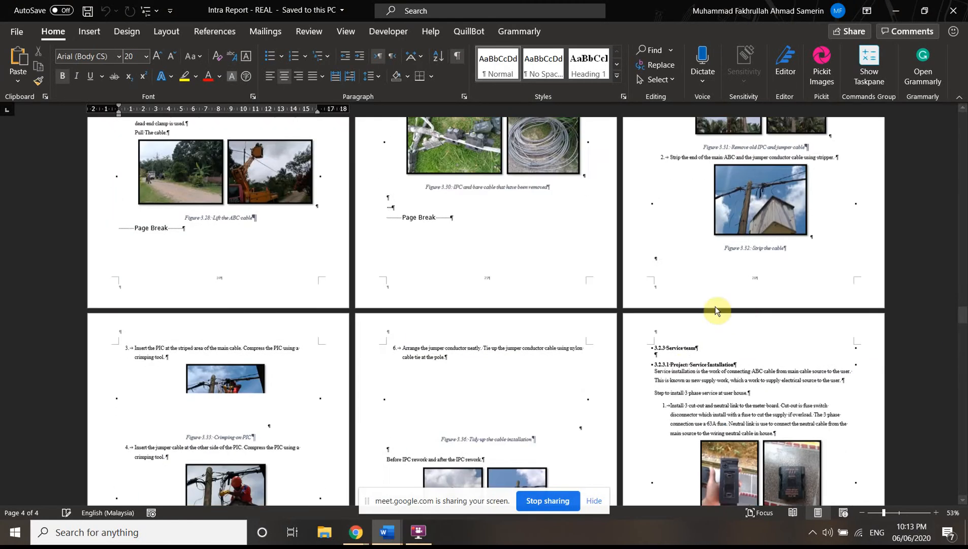
pyautogui.scroll(-1, 716, 306)
pyautogui.scroll(4, 557, 296)
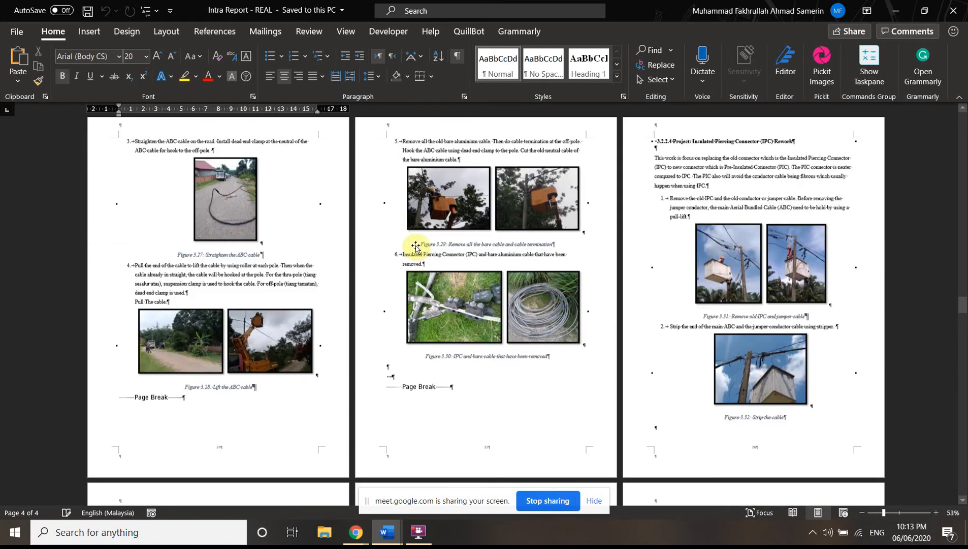
pyautogui.click(416, 247)
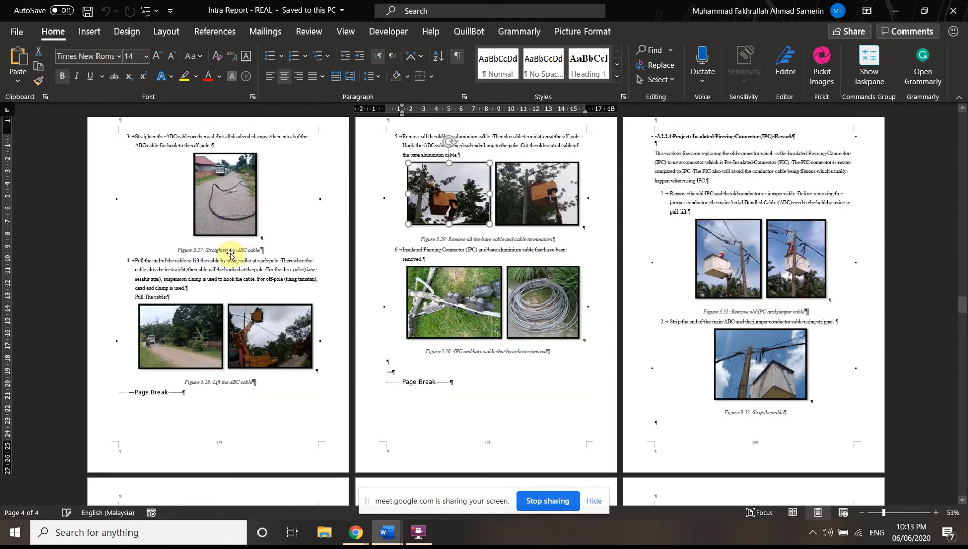
pyautogui.click(905, 513)
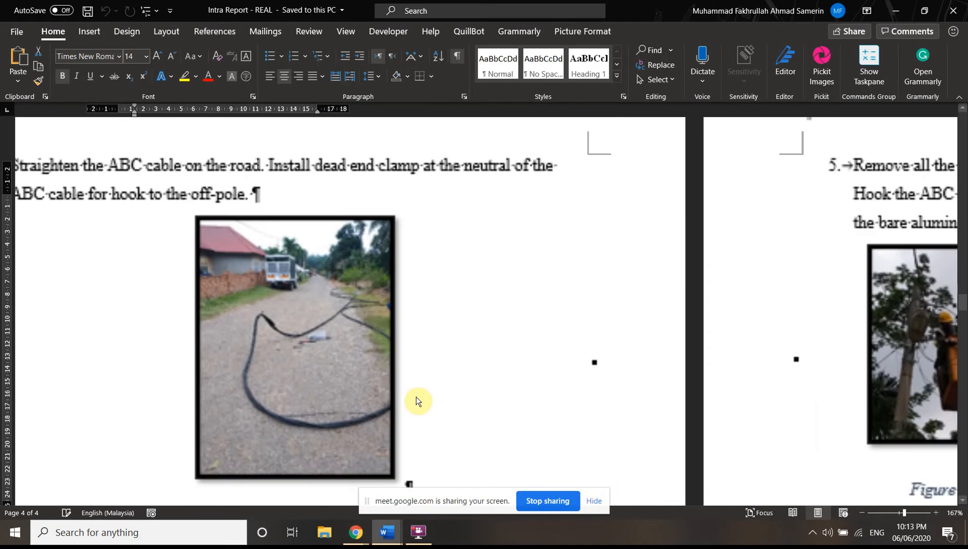
# - Insert a Figure caption with the text "dsfdfs" below the picture of the cable on the road, reviewing the caption numbering options
pyautogui.scroll(-3, 433, 356)
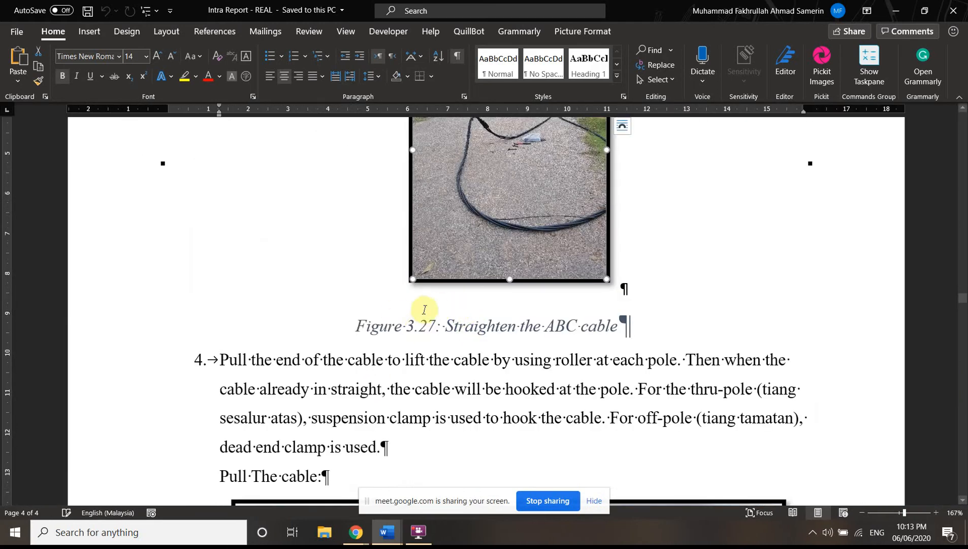
pyautogui.scroll(3, 480, 372)
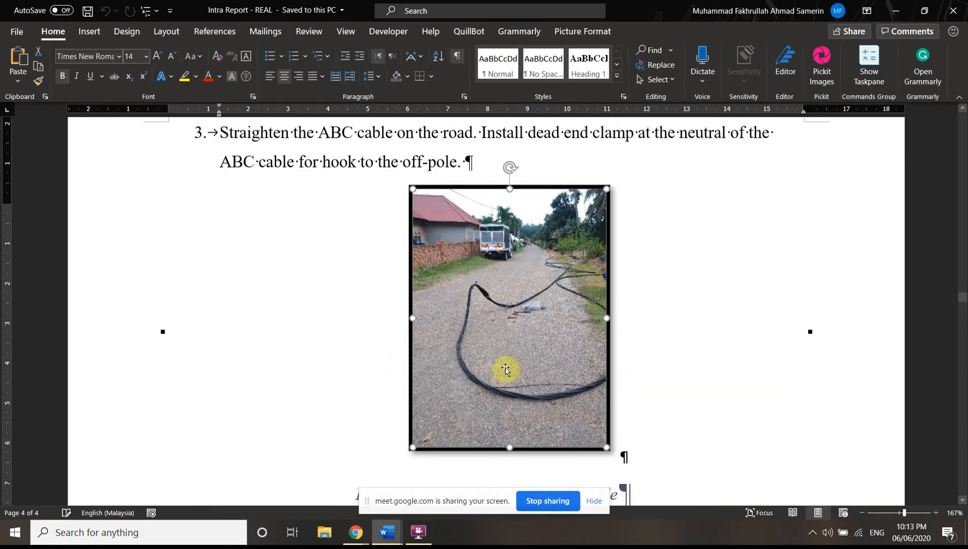
pyautogui.scroll(-1, 507, 376)
pyautogui.rightClick(517, 215)
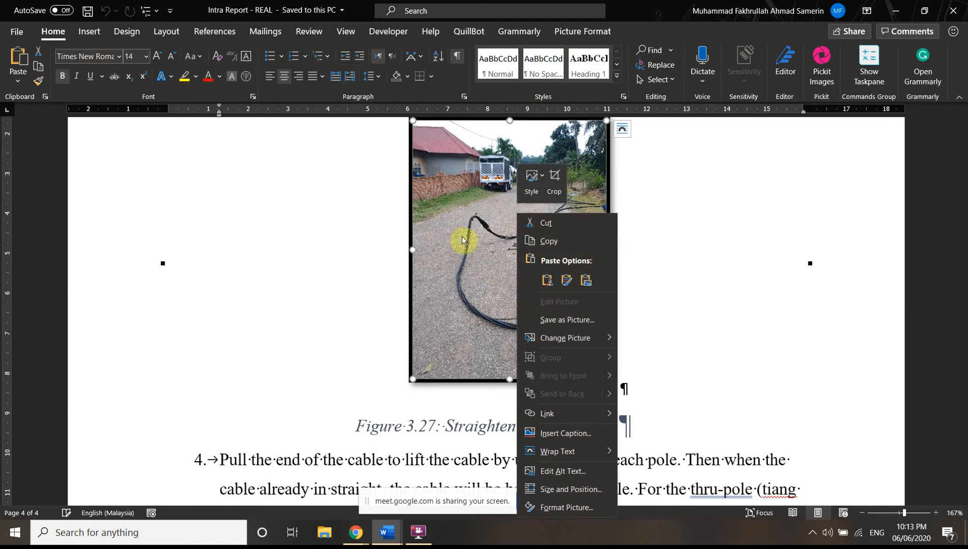
pyautogui.click(553, 433)
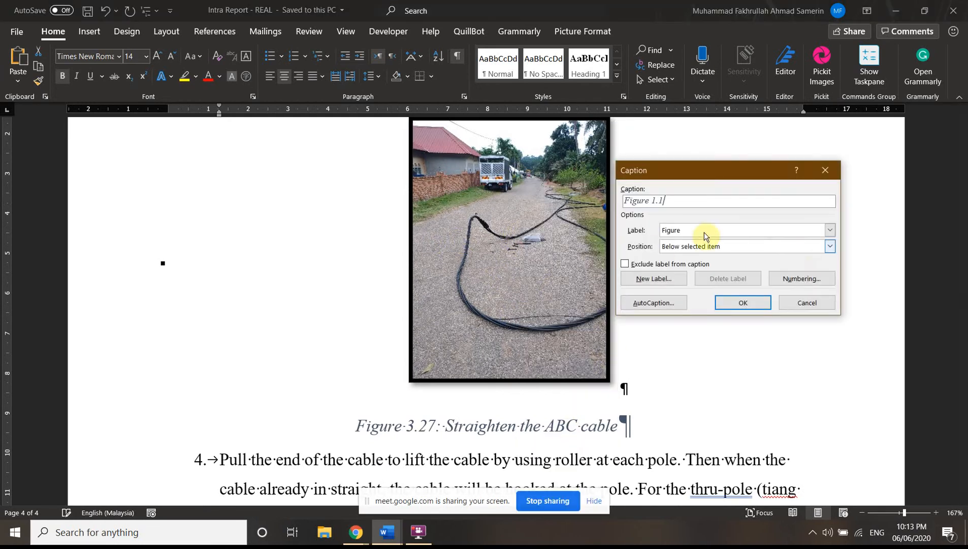
pyautogui.click(803, 277)
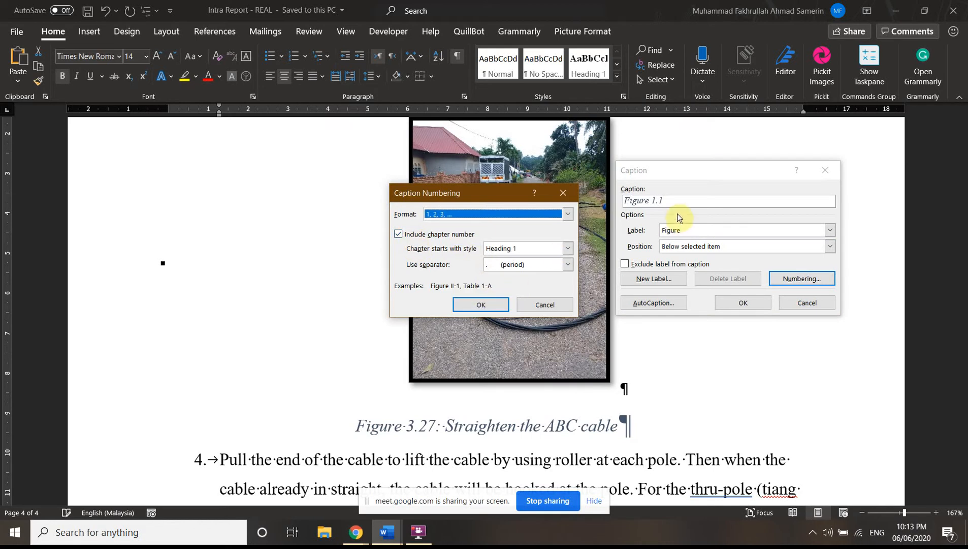
pyautogui.click(545, 302)
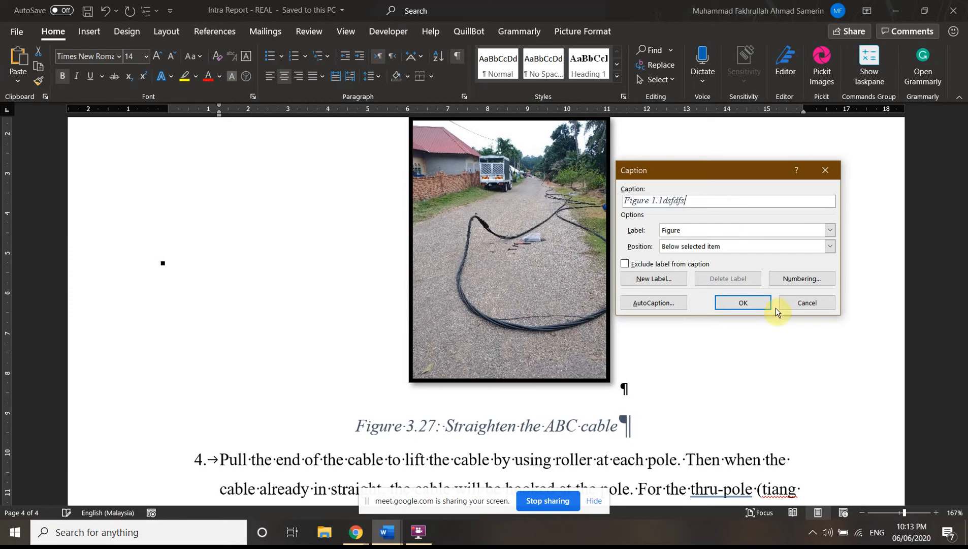
pyautogui.click(729, 305)
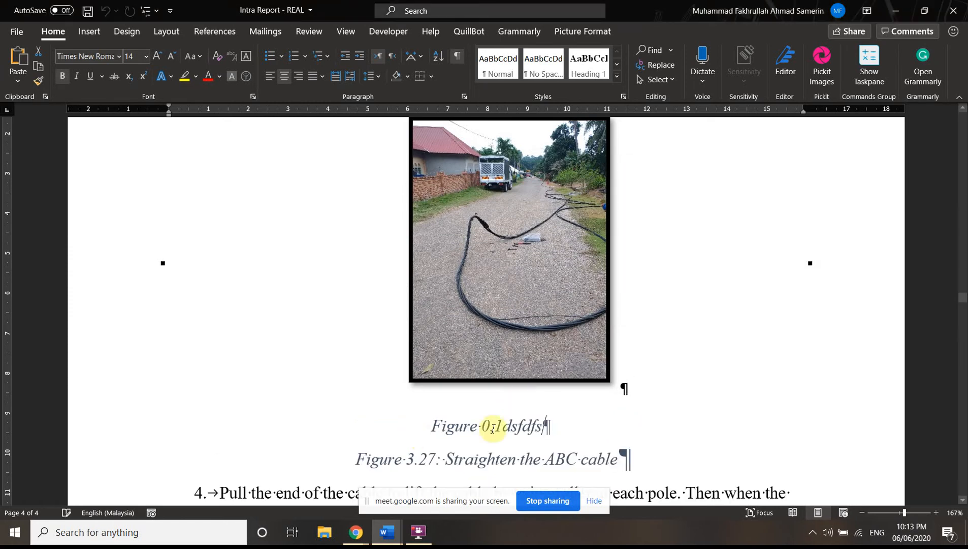
pyautogui.doubleClick(490, 426)
pyautogui.click(597, 417)
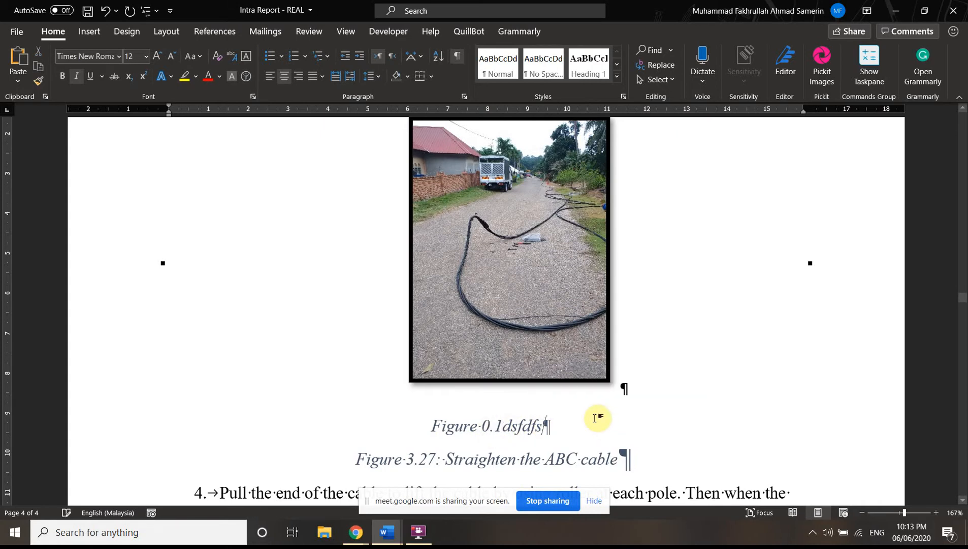
pyautogui.scroll(10, 458, 360)
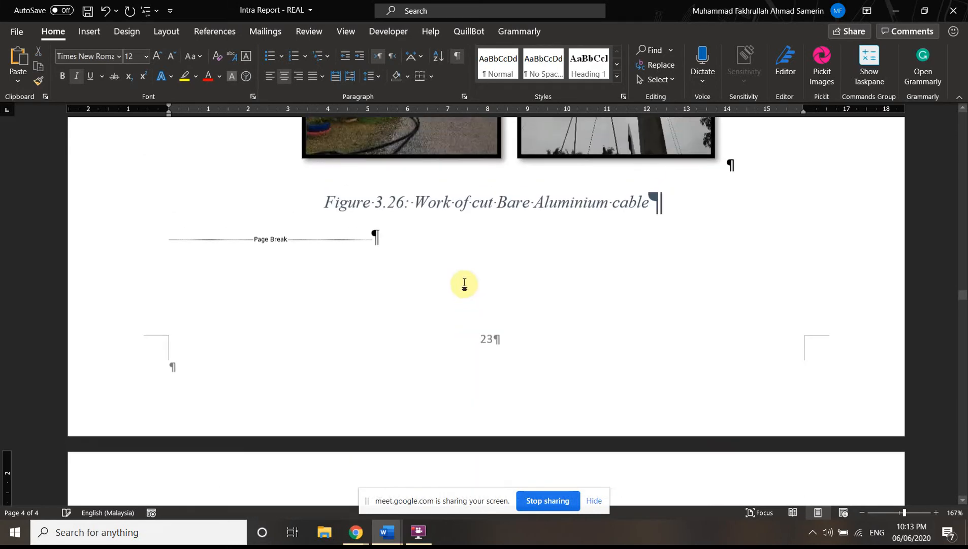
pyautogui.scroll(-10, 505, 357)
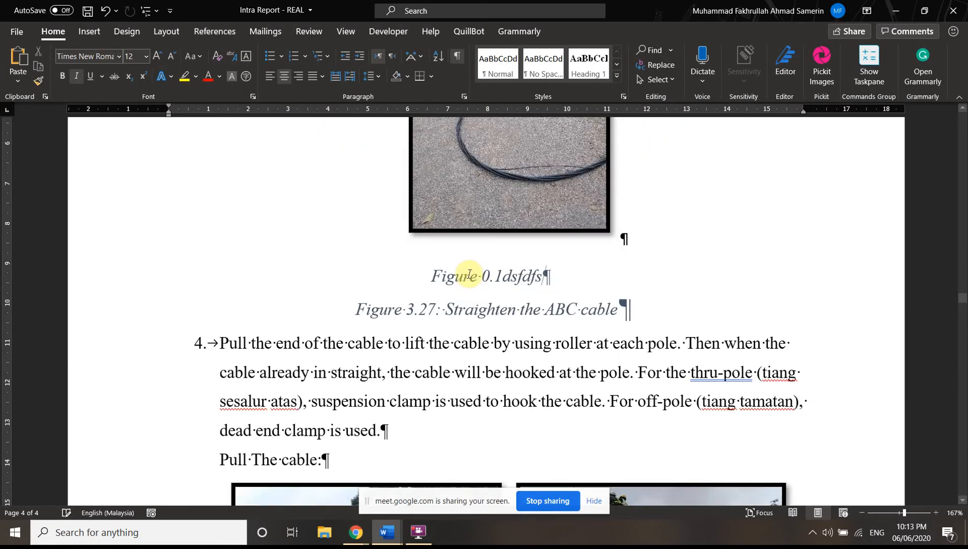
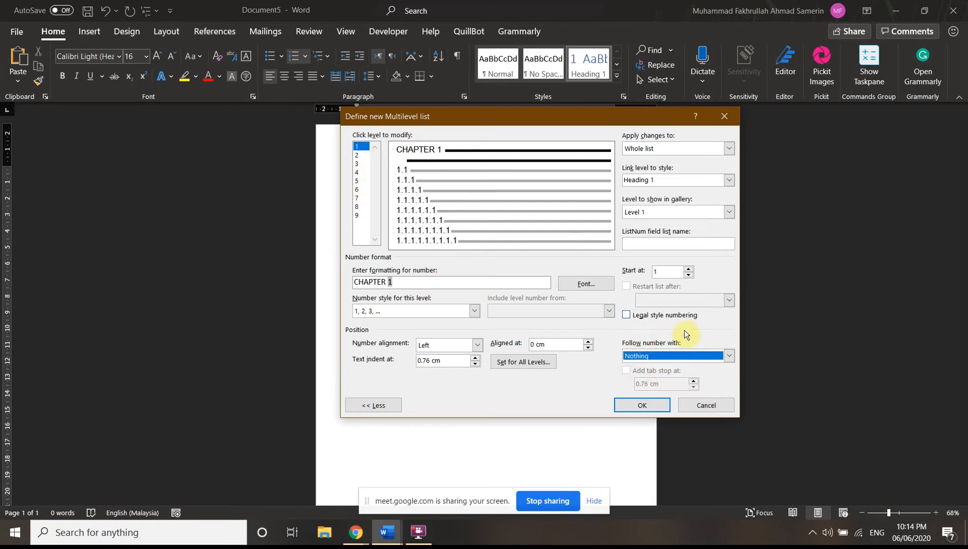
# - In Document5's multilevel list definition, set levels 2 and 3 to follow their numbers with a space
pyautogui.click(357, 155)
pyautogui.click(698, 356)
pyautogui.click(698, 356)
pyautogui.click(689, 361)
pyautogui.click(646, 377)
pyautogui.click(358, 163)
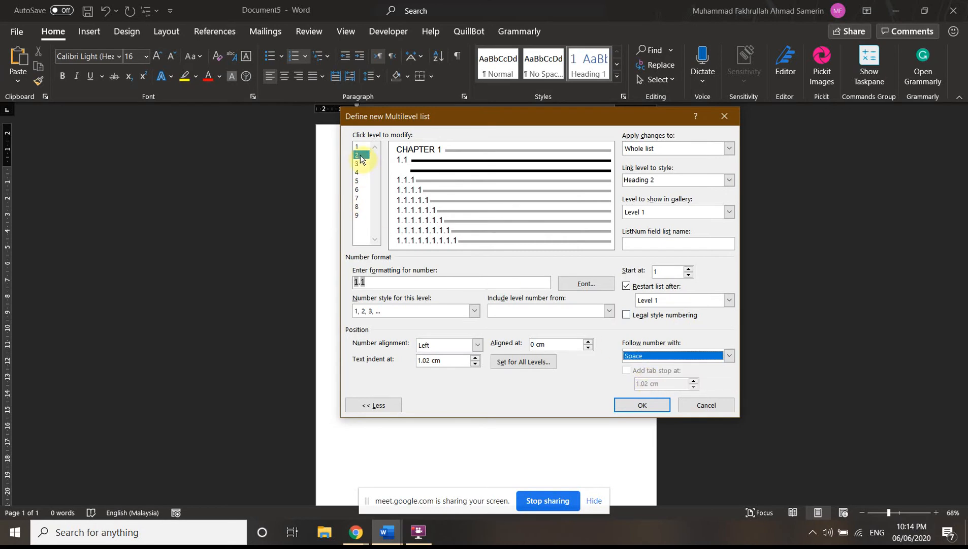
pyautogui.click(679, 356)
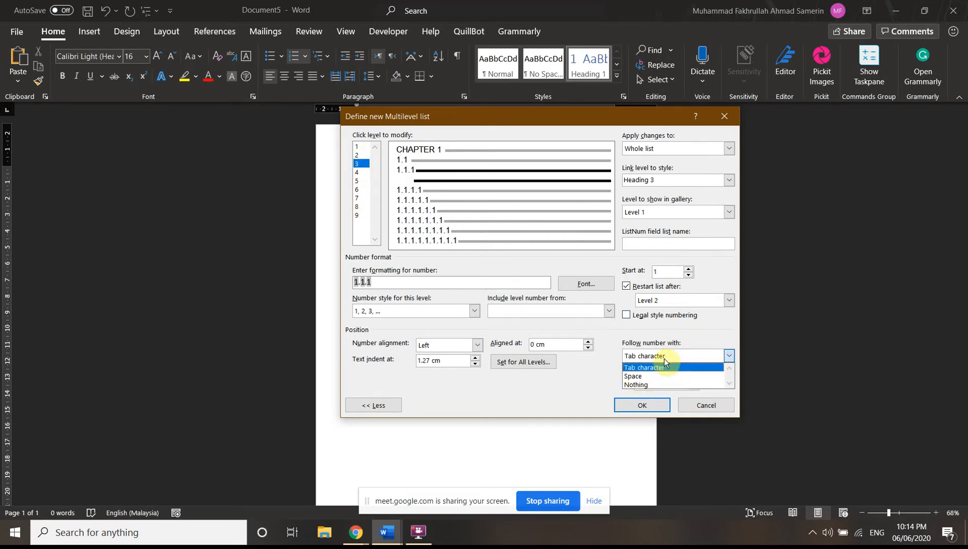
pyautogui.click(646, 372)
# - Set levels 4 and 5 of the multilevel list to follow their numbers with a space and apply the list definition
pyautogui.click(357, 172)
pyautogui.click(728, 355)
pyautogui.click(661, 370)
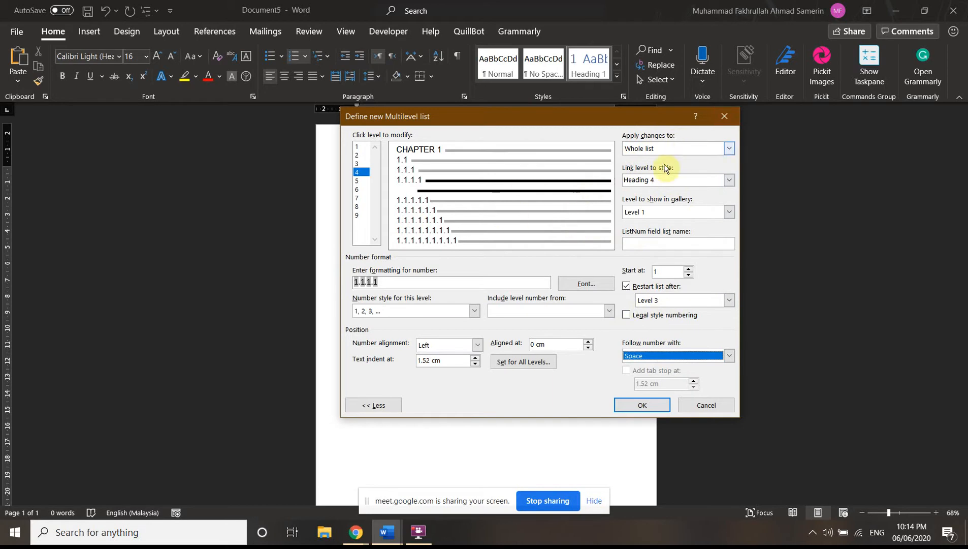
pyautogui.click(357, 181)
pyautogui.click(669, 356)
pyautogui.click(663, 365)
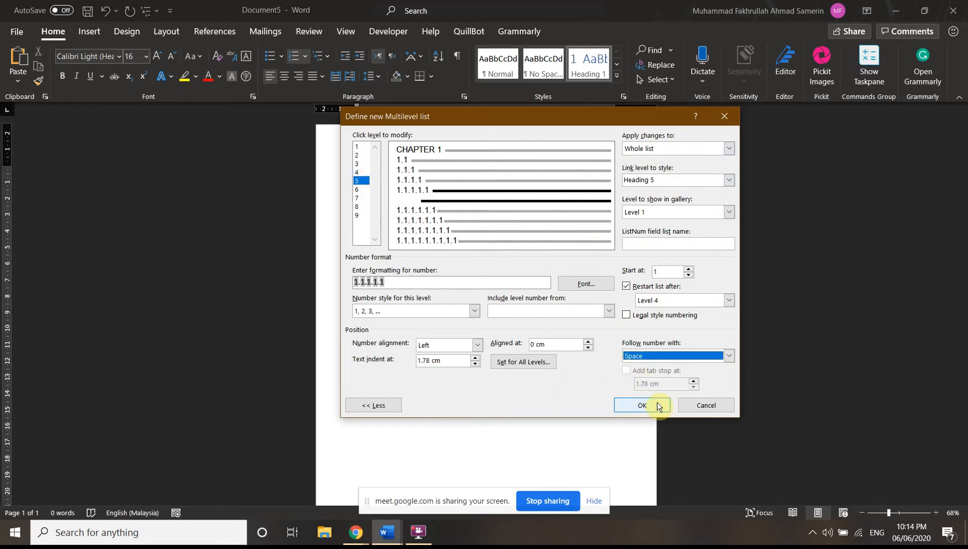
pyautogui.click(642, 405)
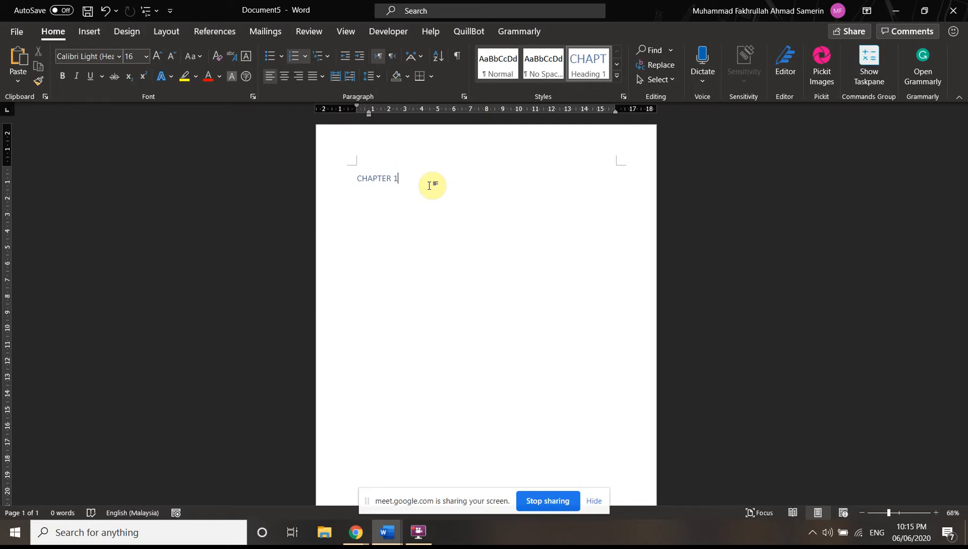
# - Add the line INTRODUCTION below the CHAPTER 1 heading and apply the Heading 2 style to it
pyautogui.press('Return')
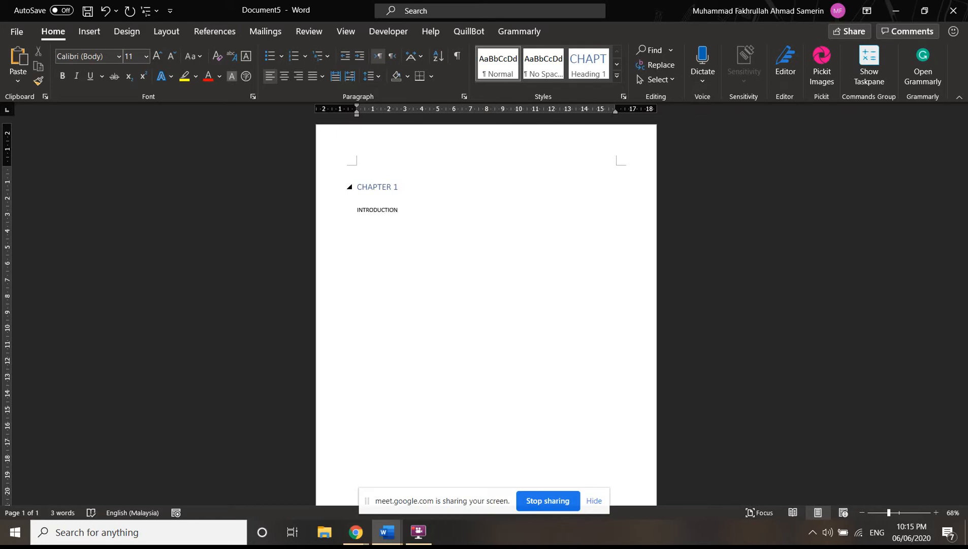
pyautogui.moveTo(407, 211); pyautogui.dragTo(338, 209)
pyautogui.click(437, 219)
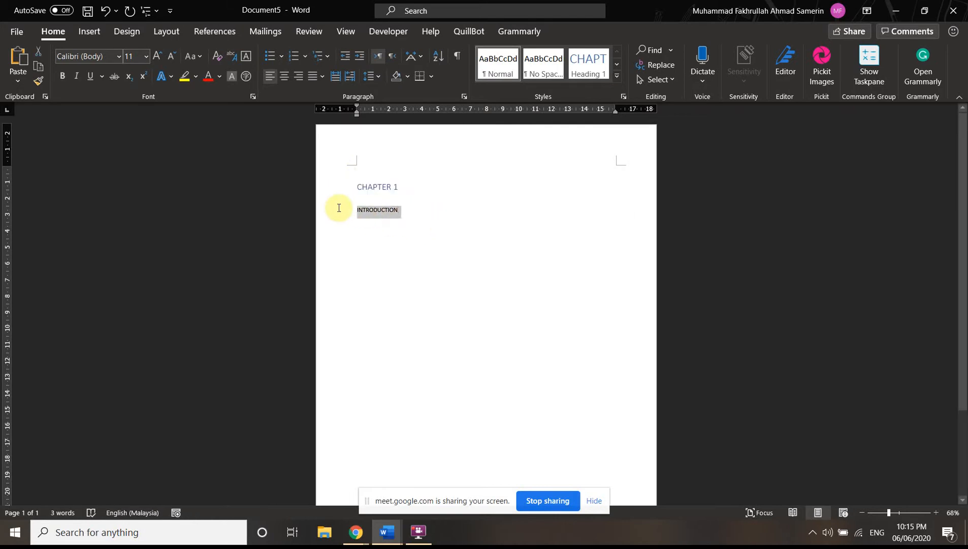
pyautogui.click(617, 66)
pyautogui.click(504, 65)
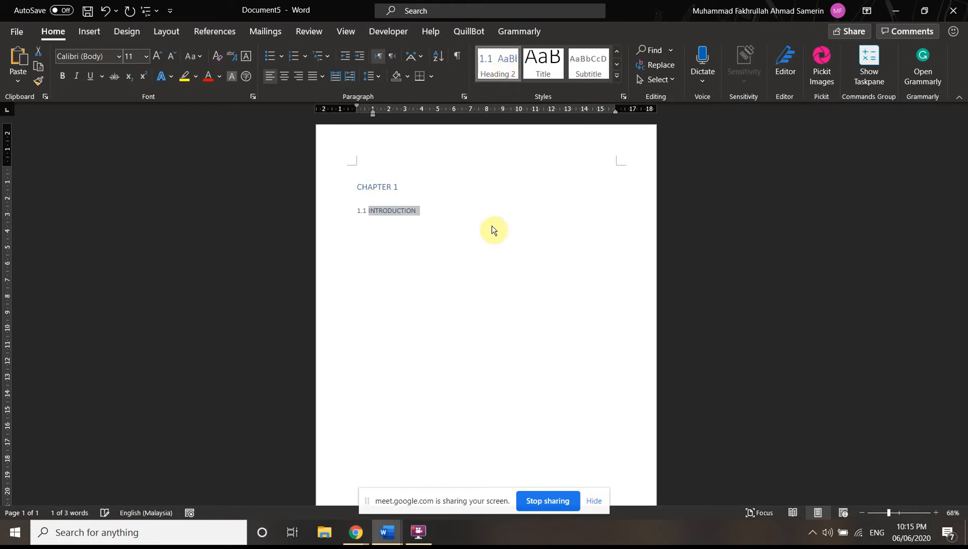
# - Modify the Heading 2 style to black, bold Arial at 12 pt
pyautogui.rightClick(502, 65)
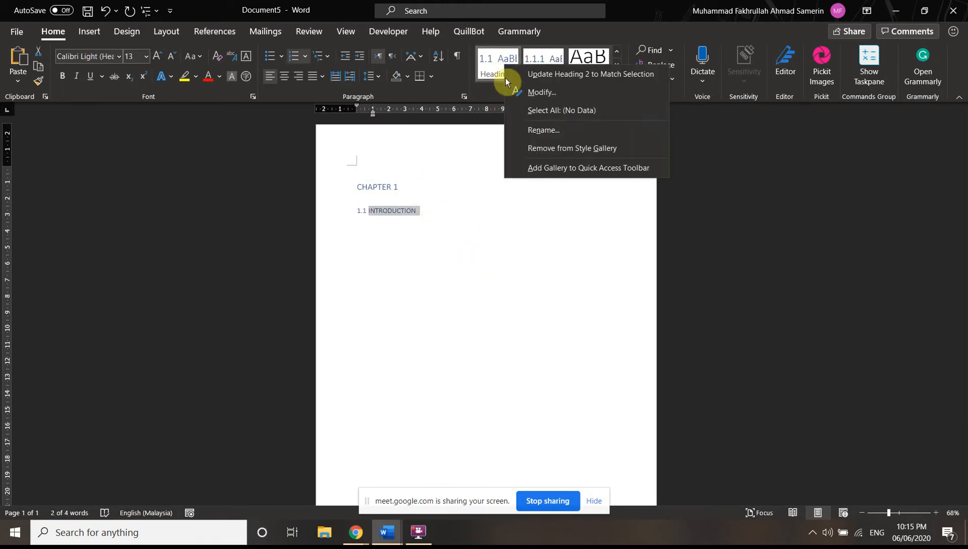
pyautogui.click(541, 91)
pyautogui.click(574, 256)
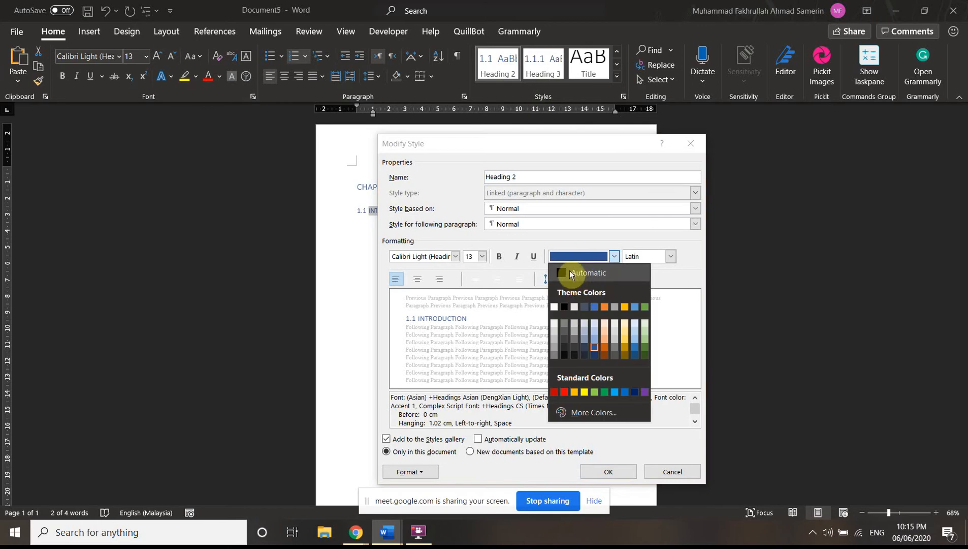
pyautogui.click(564, 306)
pyautogui.click(455, 256)
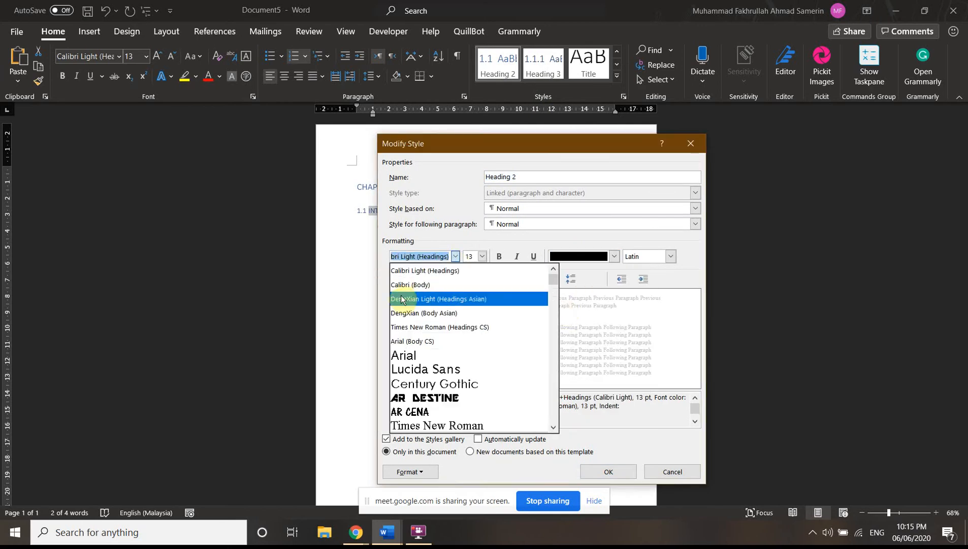
pyautogui.click(403, 354)
pyautogui.click(482, 256)
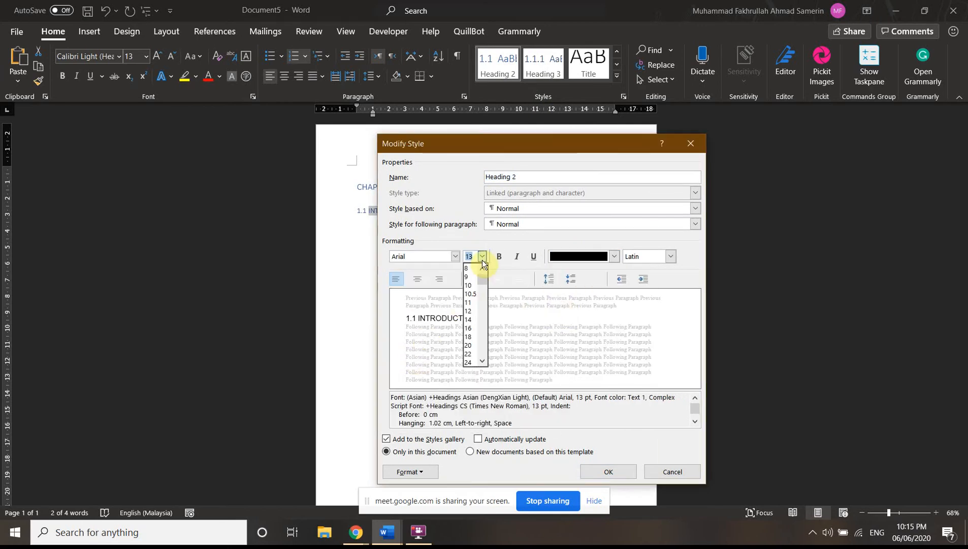
pyautogui.click(471, 311)
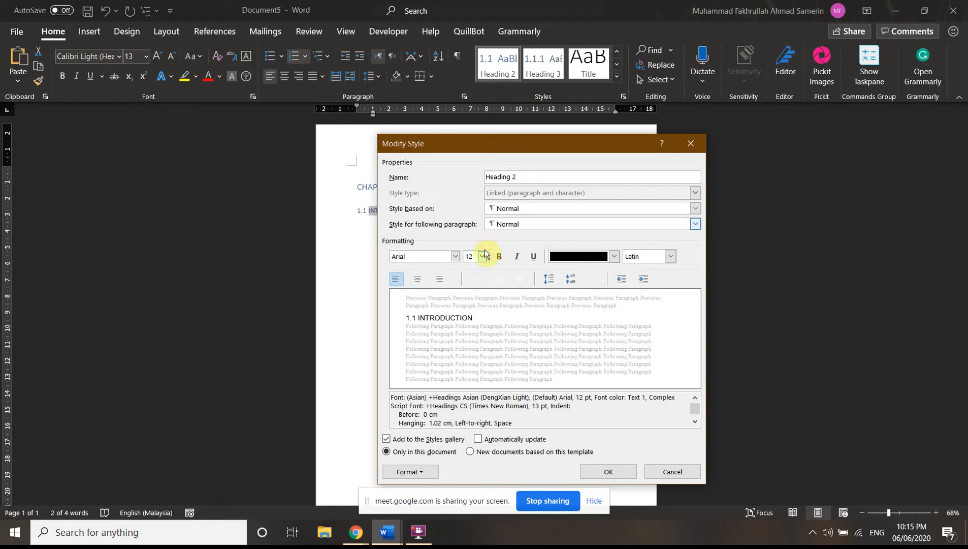
pyautogui.click(500, 257)
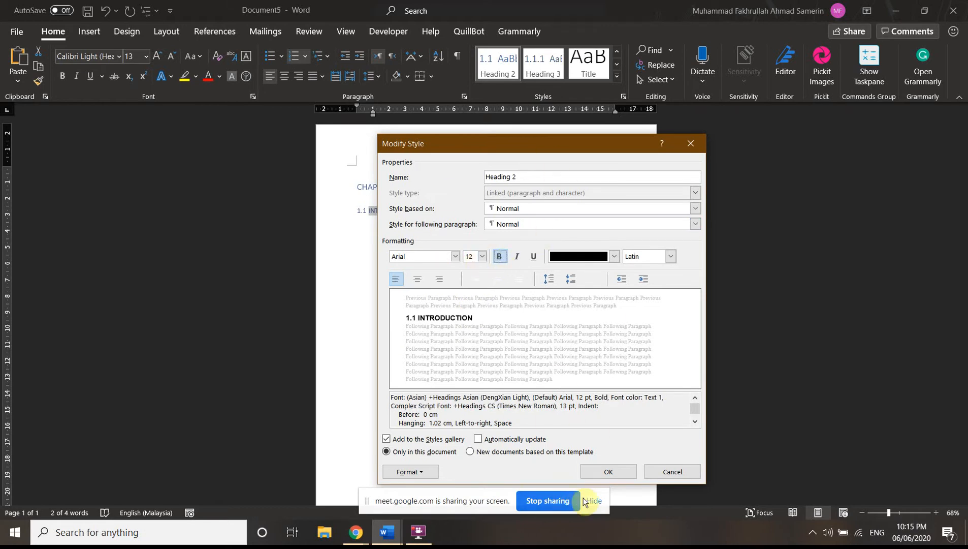
pyautogui.click(618, 471)
# - Modify the Heading 1 style to black, bold Arial with a smaller font size
pyautogui.click(618, 51)
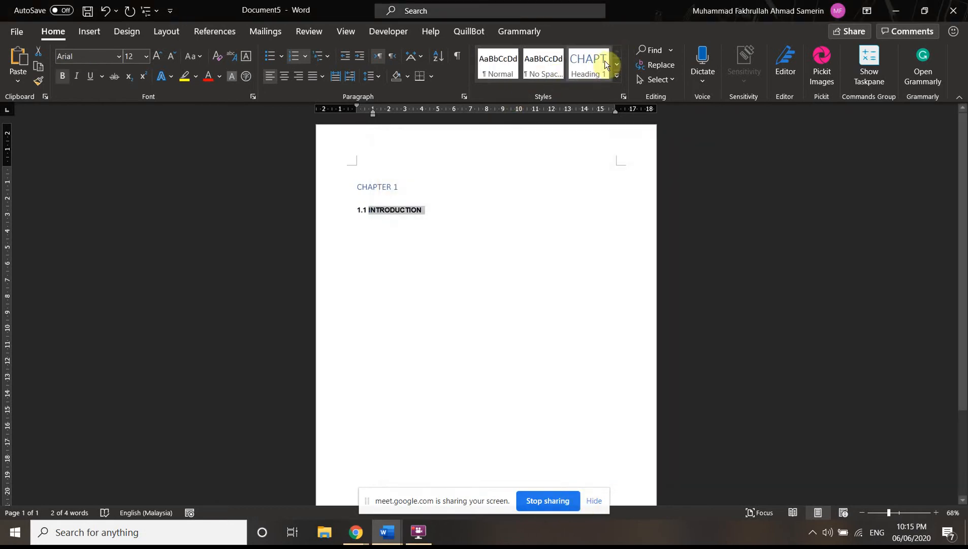
pyautogui.rightClick(589, 60)
pyautogui.click(608, 84)
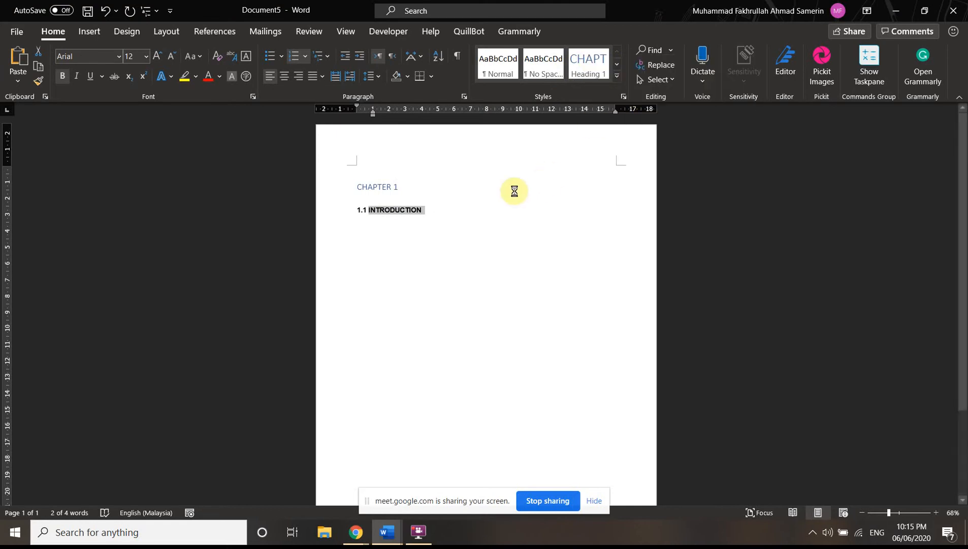
pyautogui.click(562, 252)
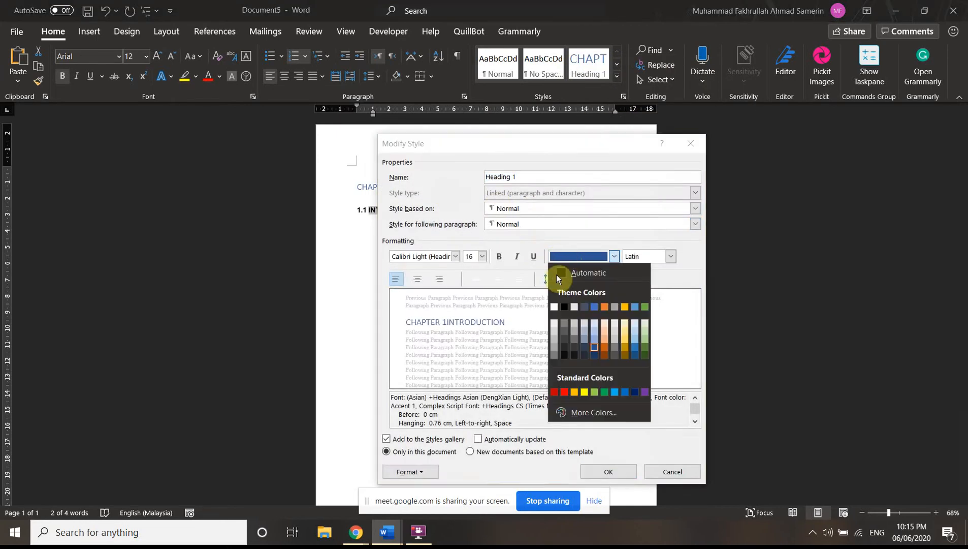
pyautogui.click(562, 308)
pyautogui.click(456, 256)
pyautogui.click(441, 354)
pyautogui.click(481, 257)
pyautogui.click(470, 304)
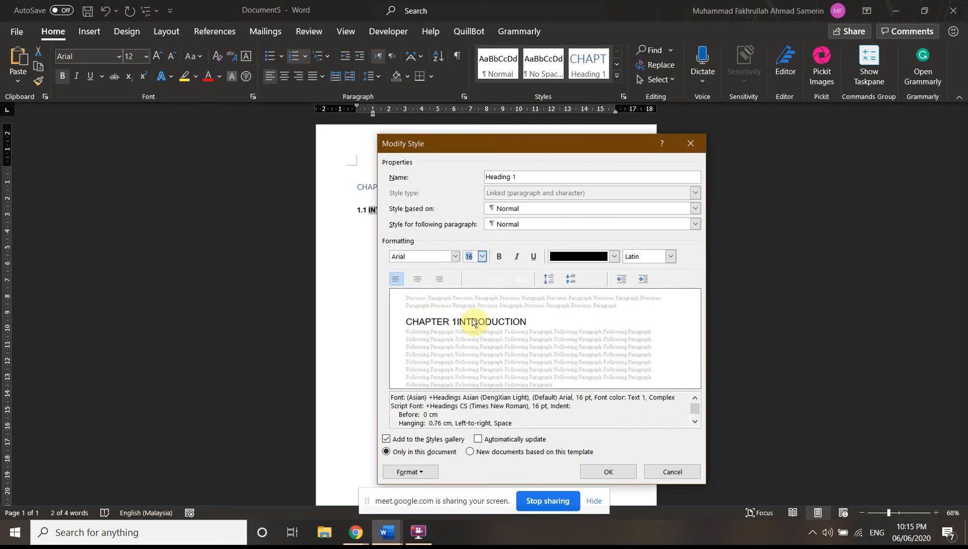
pyautogui.click(499, 257)
pyautogui.click(604, 472)
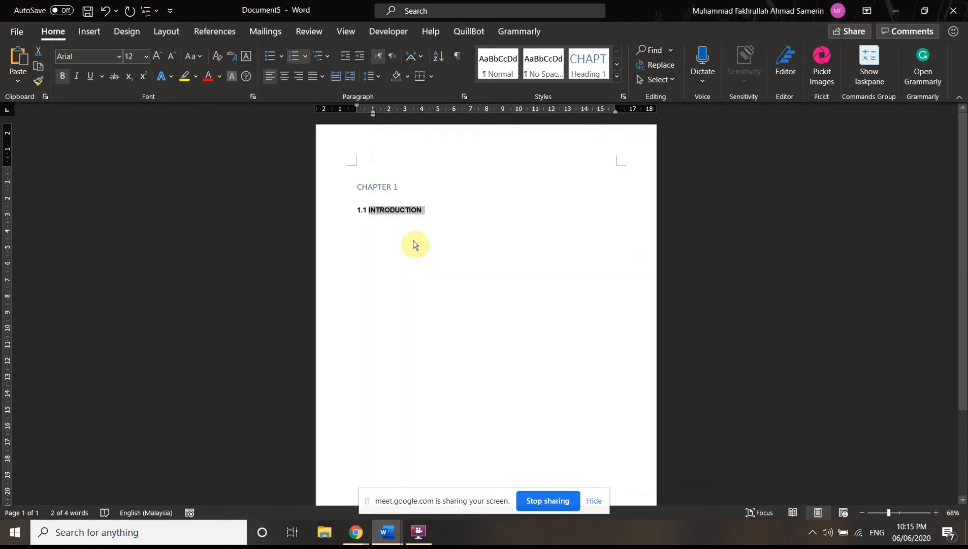
# - Add the line asdasdasdsadas below the 1.1 INTRODUCTION heading and apply the Heading 3 style to it
pyautogui.click(400, 207)
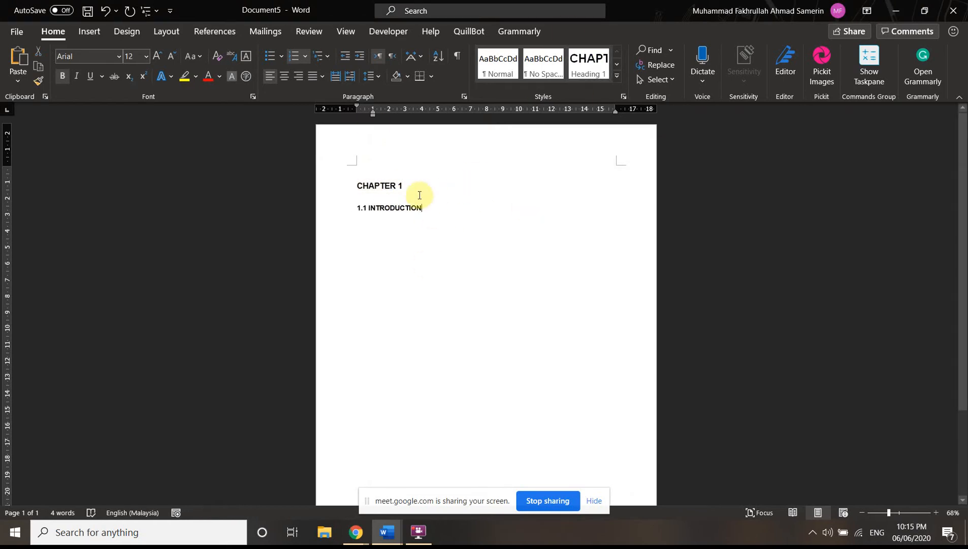
pyautogui.press('Return')
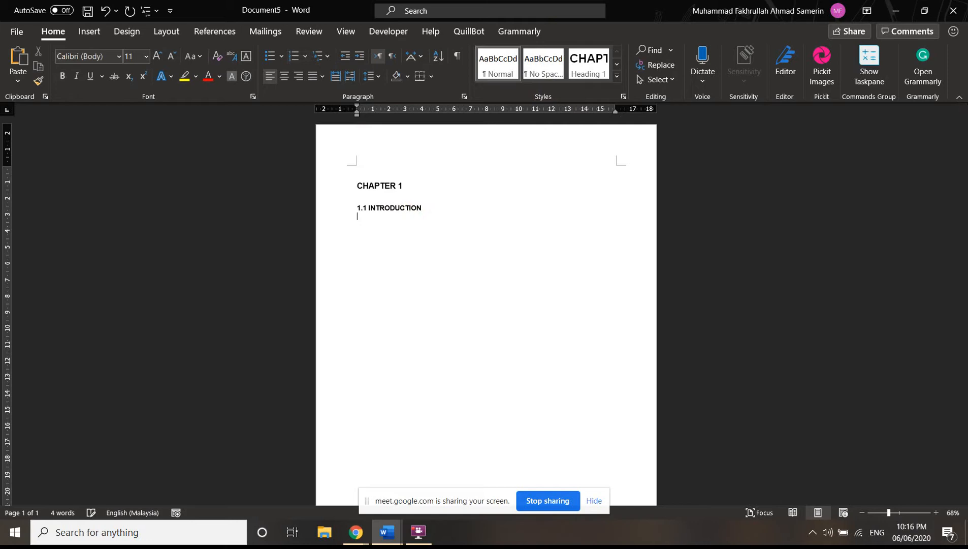
pyautogui.click(424, 207)
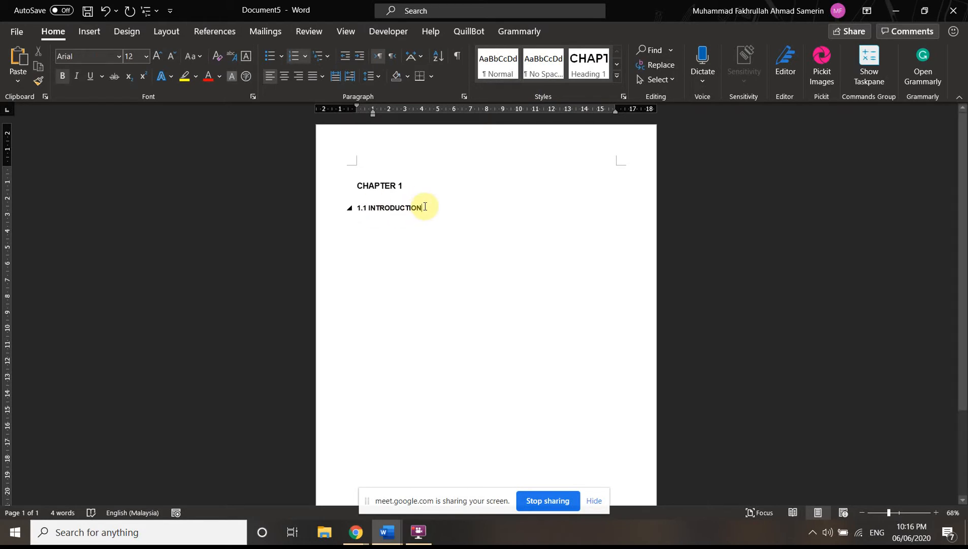
pyautogui.press('Return')
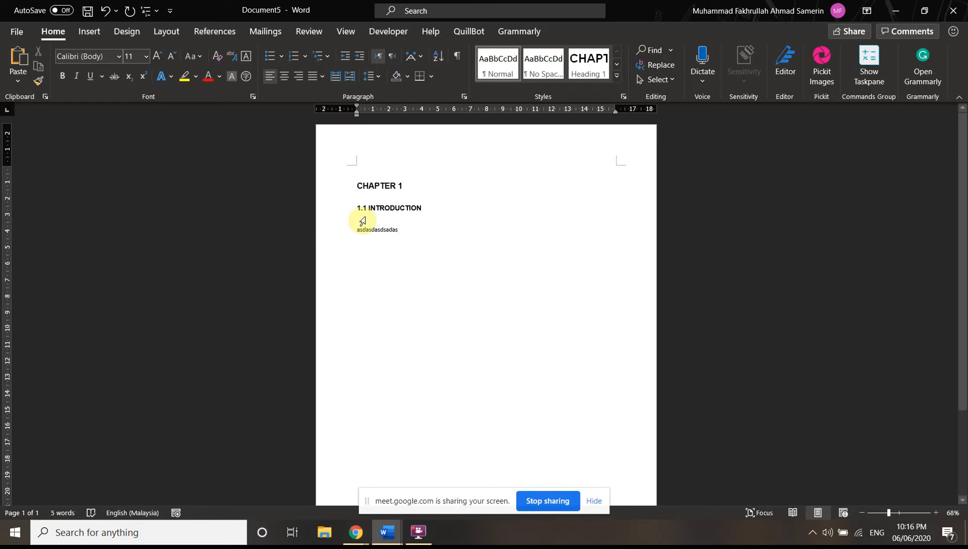
pyautogui.moveTo(391, 229); pyautogui.dragTo(359, 229)
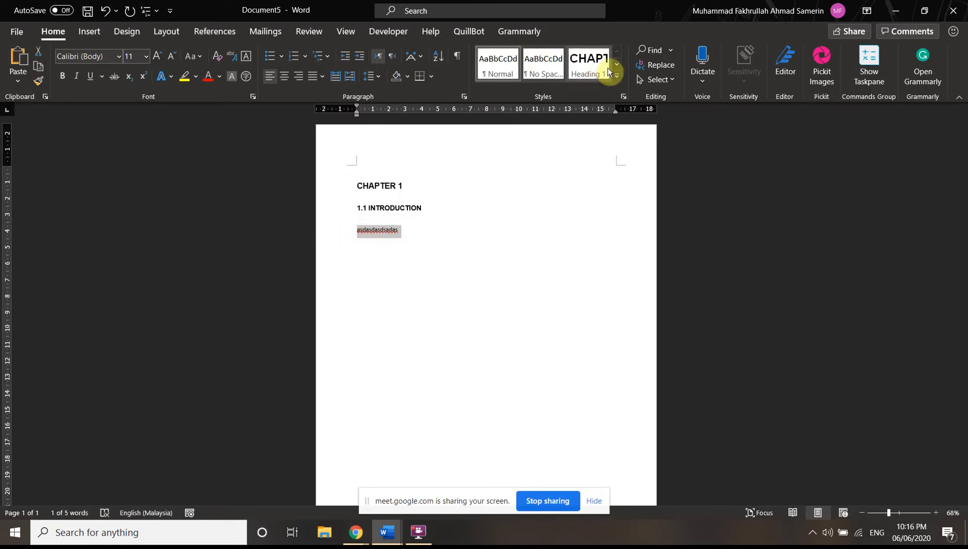
pyautogui.scroll(-1, 610, 69)
pyautogui.click(535, 63)
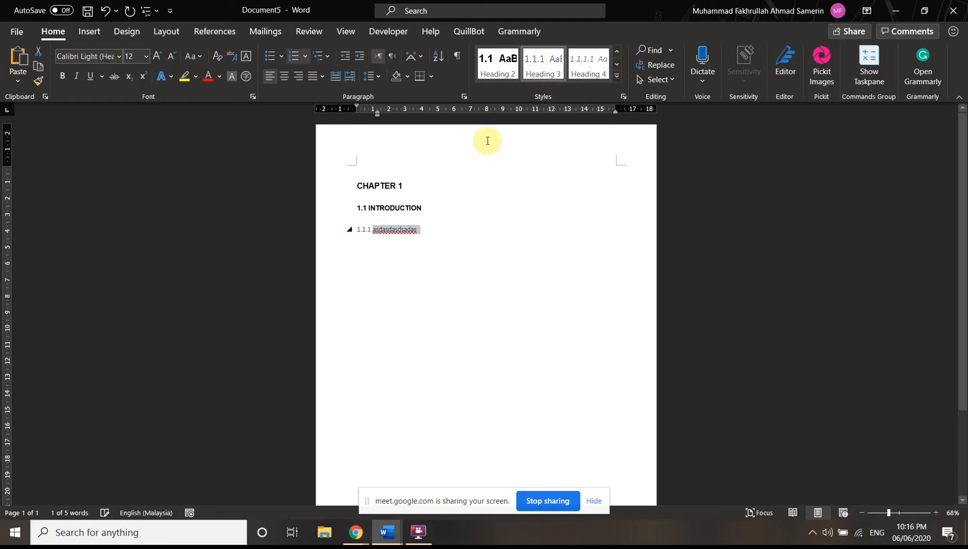
# - Add the line sdfdsfsdfsdfd below heading 1.1.1 and apply the Heading 3 style to it
pyautogui.click(440, 228)
pyautogui.press('Return')
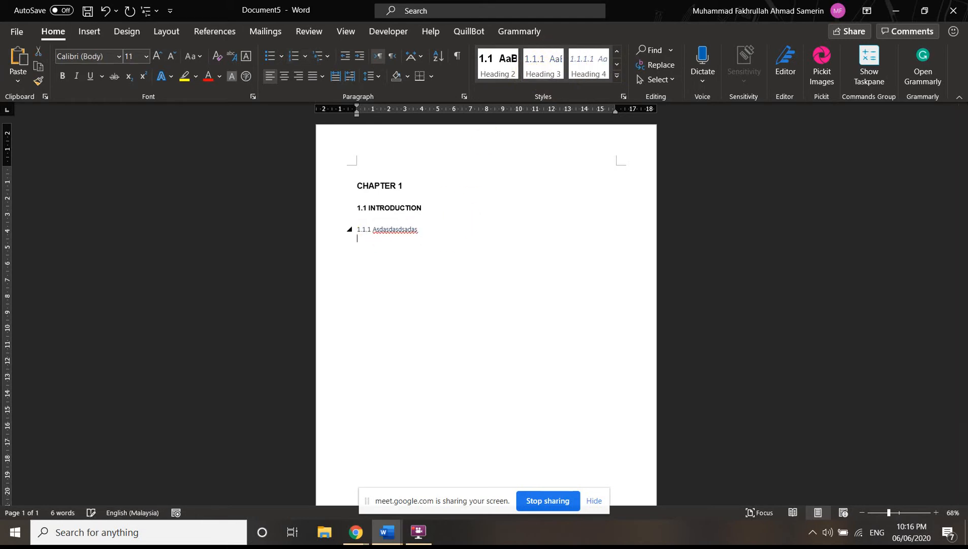
pyautogui.write('sdfdsfsdfsdfd')
pyautogui.moveTo(395, 240); pyautogui.dragTo(353, 240)
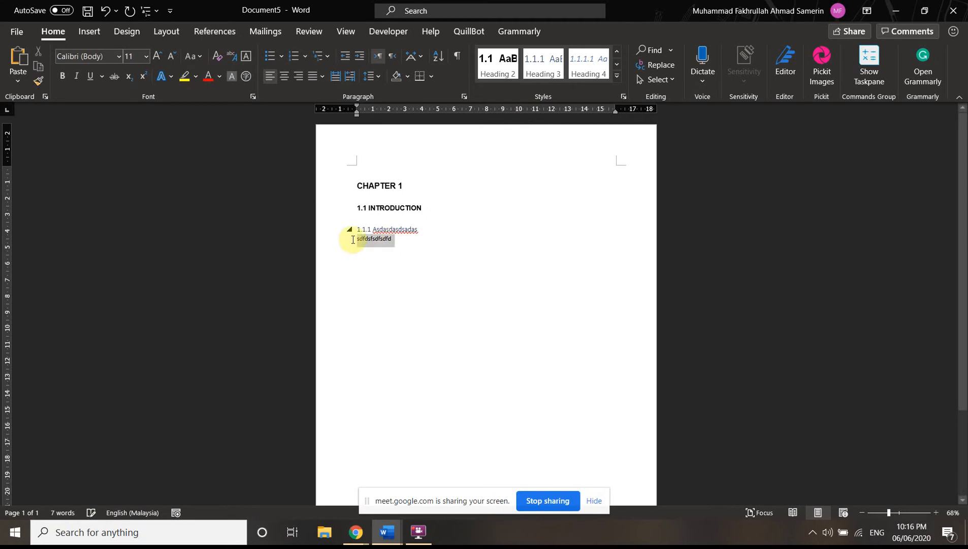
pyautogui.click(909, 513)
pyautogui.scroll(3, 249, 249)
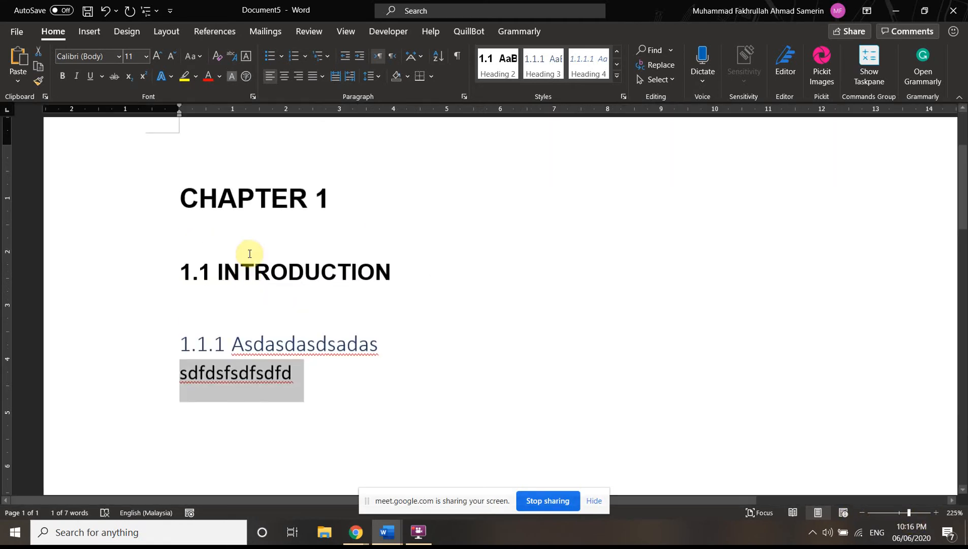
pyautogui.click(546, 72)
# - Add the line dfsdfsdf below heading 1.1.2 and apply the Heading 3 style to it
pyautogui.click(396, 389)
pyautogui.scroll(-3, 376, 356)
pyautogui.scroll(3, 376, 356)
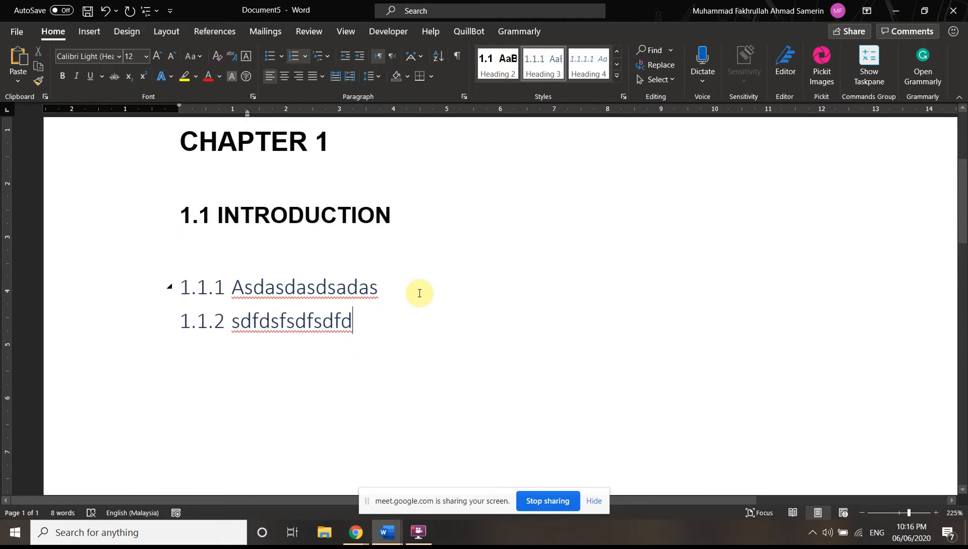
pyautogui.press('Return')
pyautogui.write('dfsdfsdf')
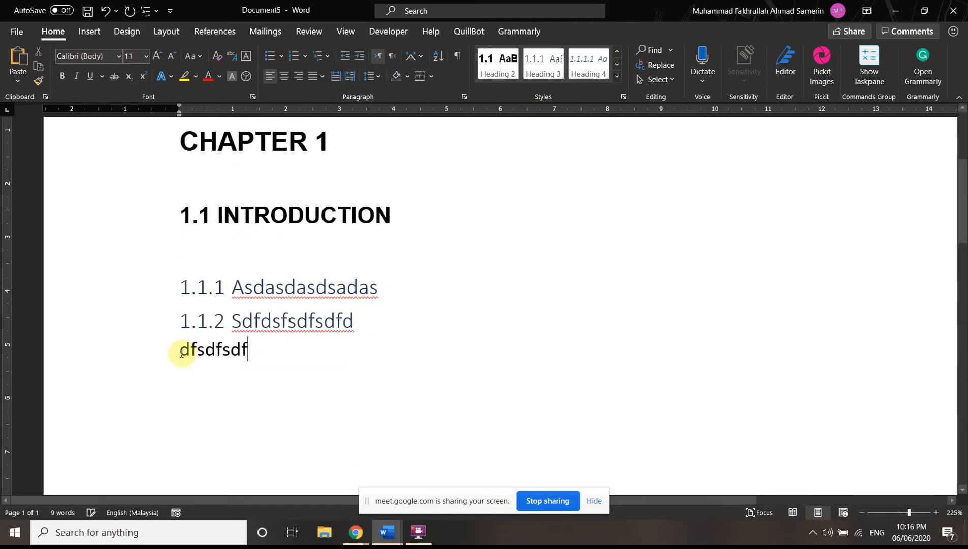
pyautogui.click(168, 354)
pyautogui.click(538, 74)
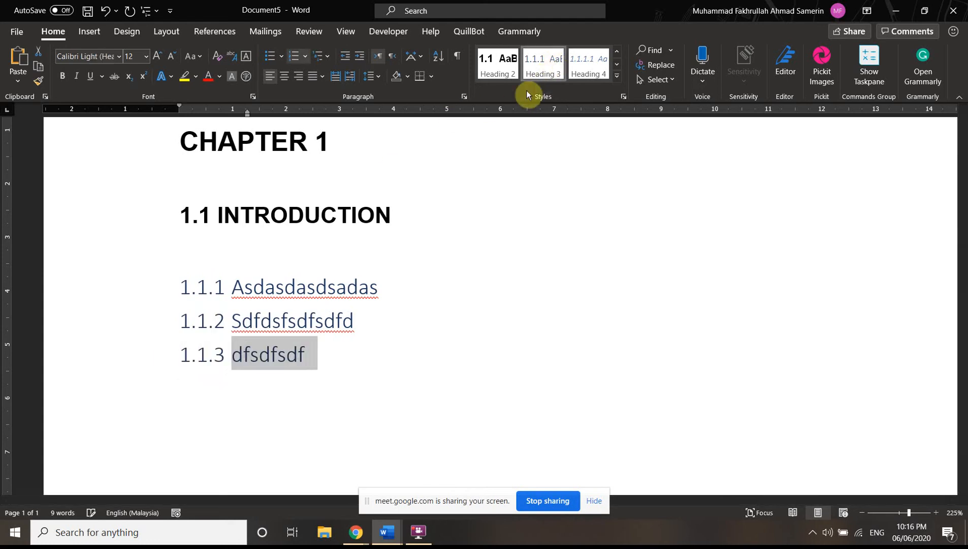
# - Add the line ADJhsjakdsa below heading 1.1.3 and apply the Heading 2 style to it
pyautogui.click(355, 337)
pyautogui.press('Return')
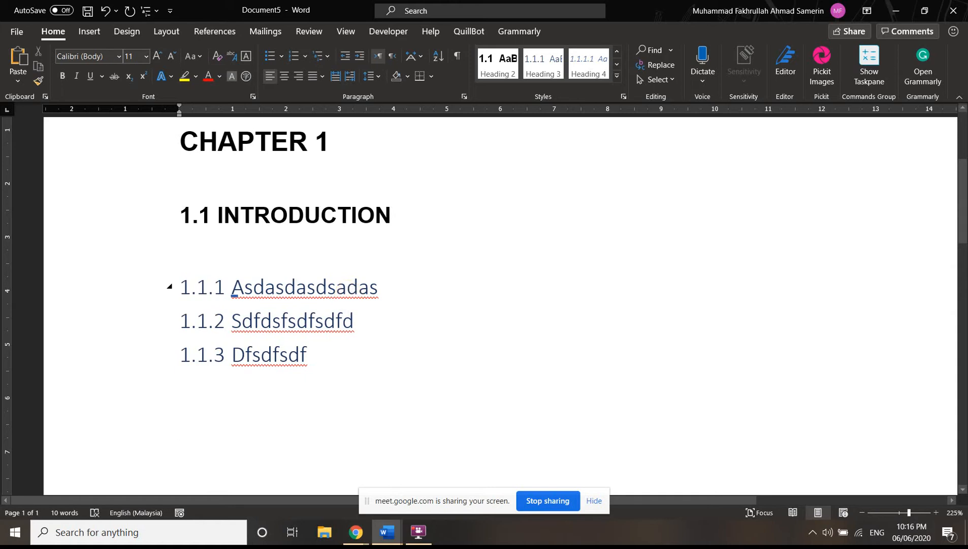
pyautogui.write('p')
pyautogui.write('ADJhsjakdsa')
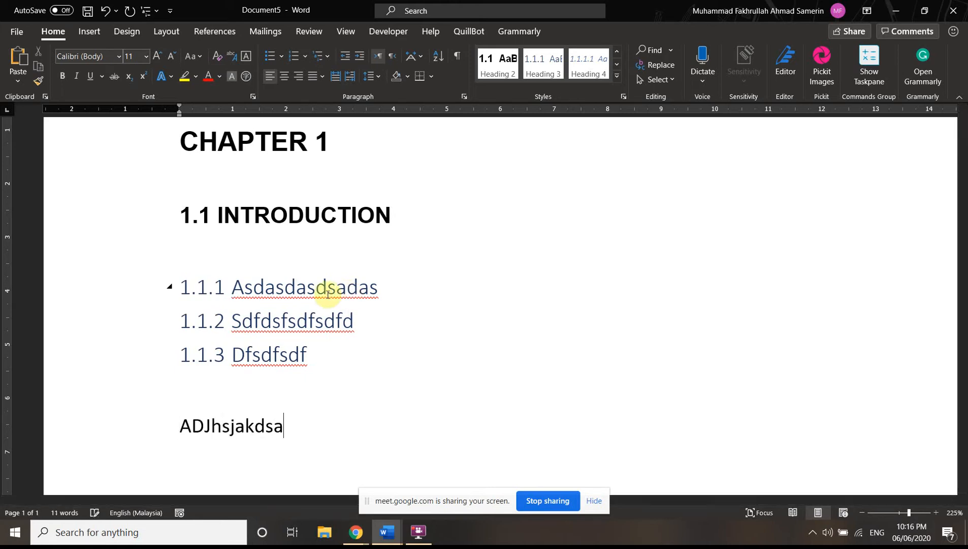
pyautogui.moveTo(285, 426); pyautogui.dragTo(184, 428)
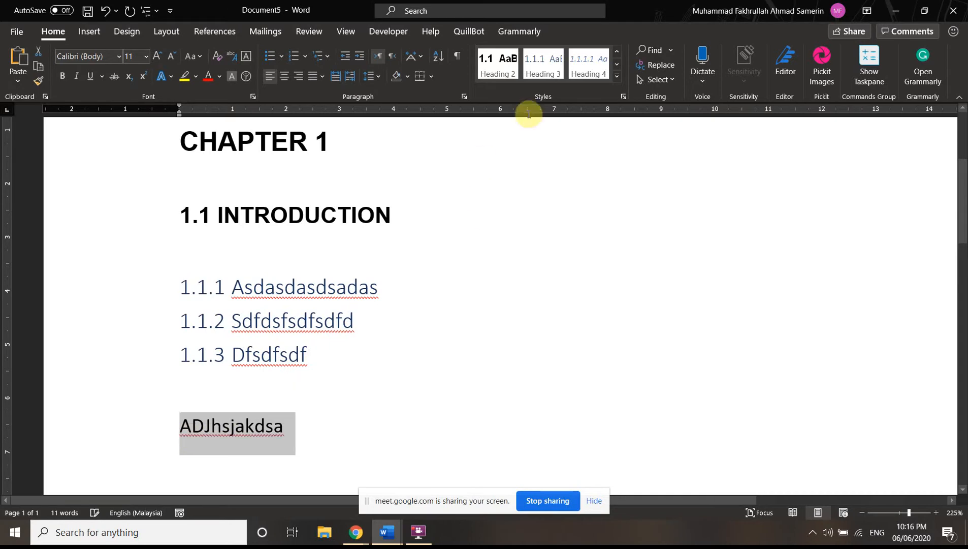
pyautogui.click(505, 71)
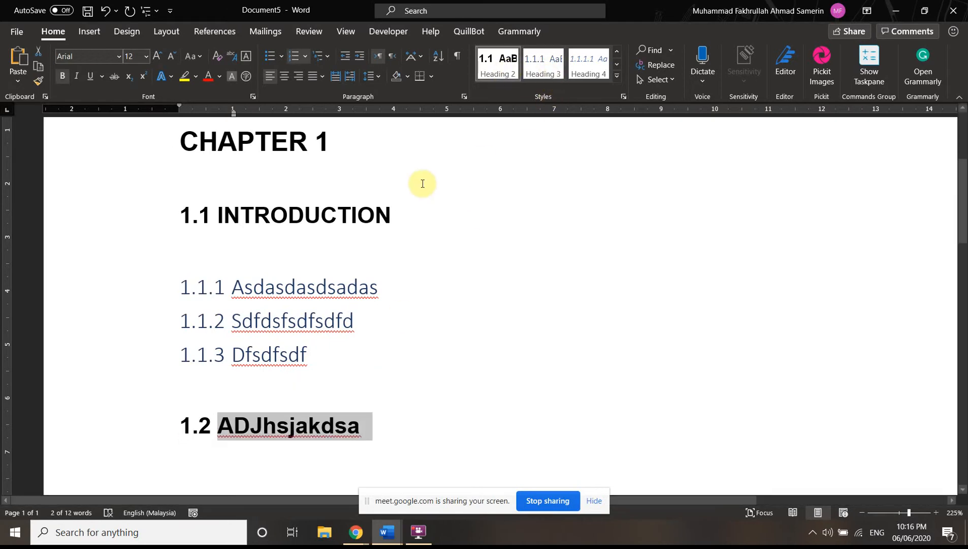
# - Start CHAPTER 2 by applying the Heading 1 style to a new line below heading 1.2, and add an empty line beneath it
pyautogui.click(370, 434)
pyautogui.scroll(-3, 406, 295)
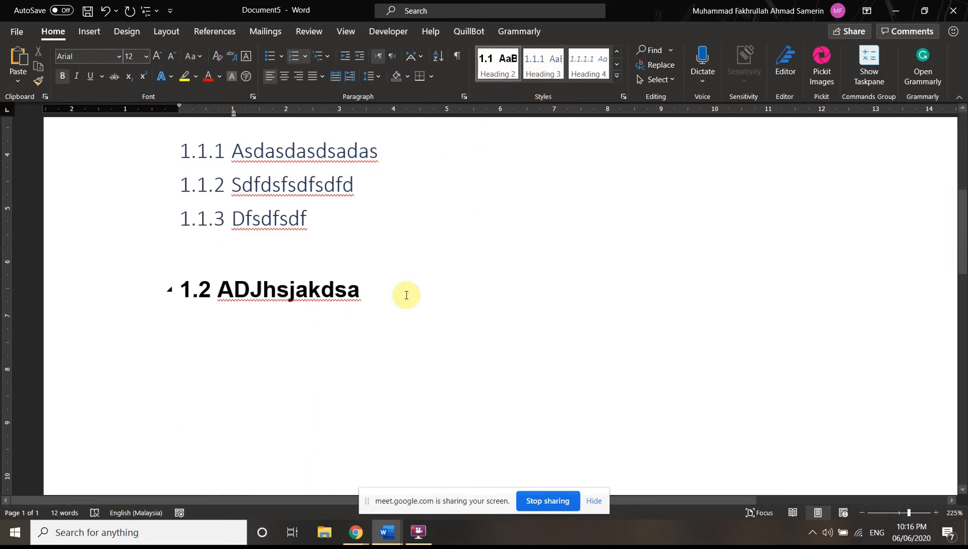
pyautogui.press('Return')
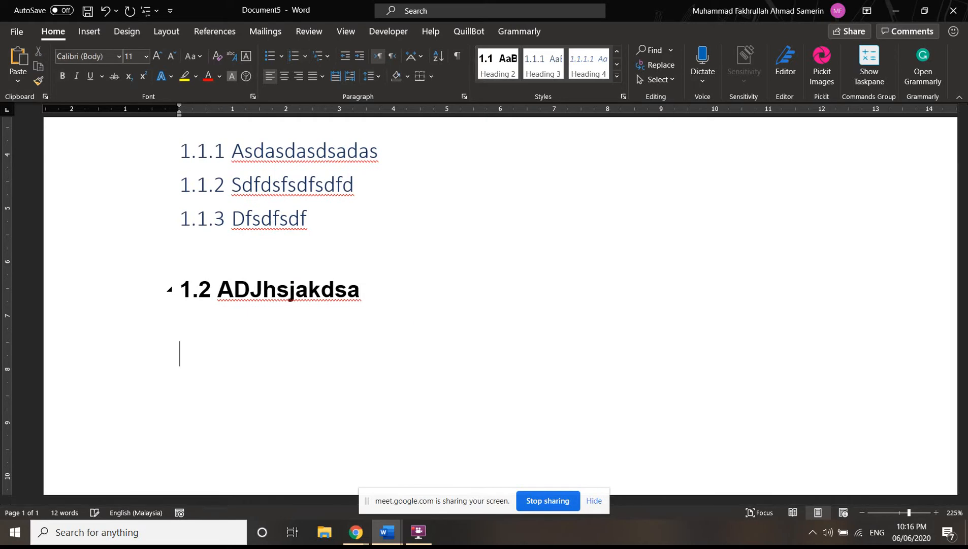
pyautogui.scroll(7, 468, 216)
pyautogui.scroll(-9, 497, 237)
pyautogui.scroll(-3, 497, 236)
pyautogui.scroll(5, 432, 259)
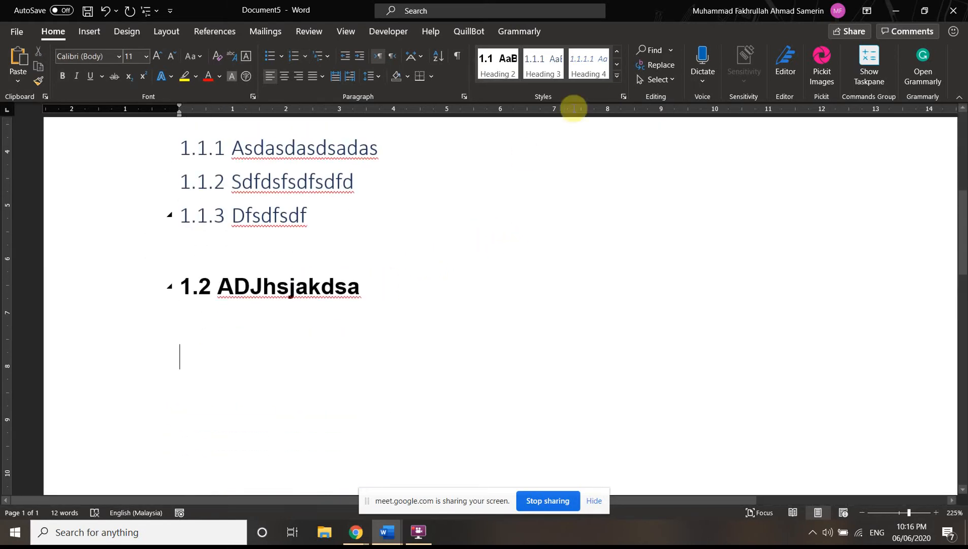
pyautogui.click(617, 52)
pyautogui.click(585, 77)
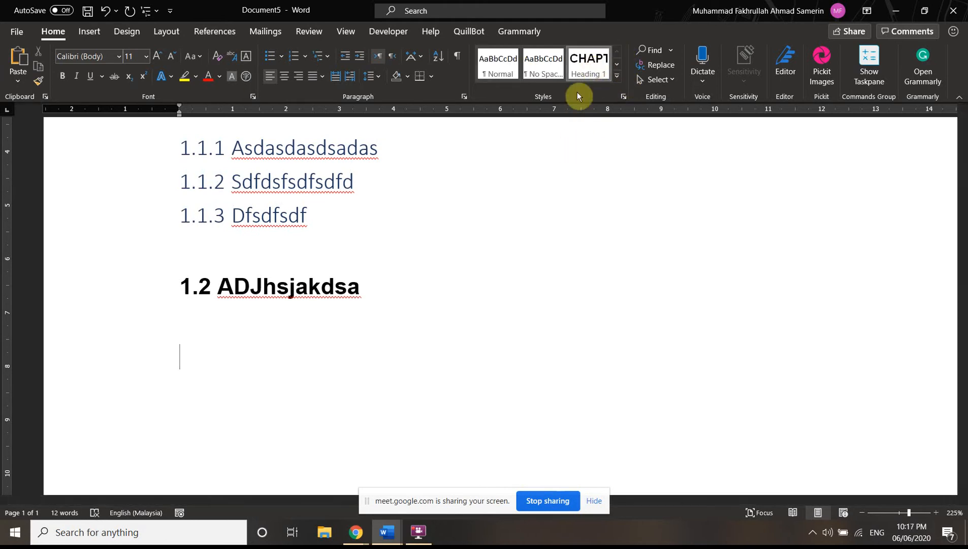
pyautogui.click(889, 513)
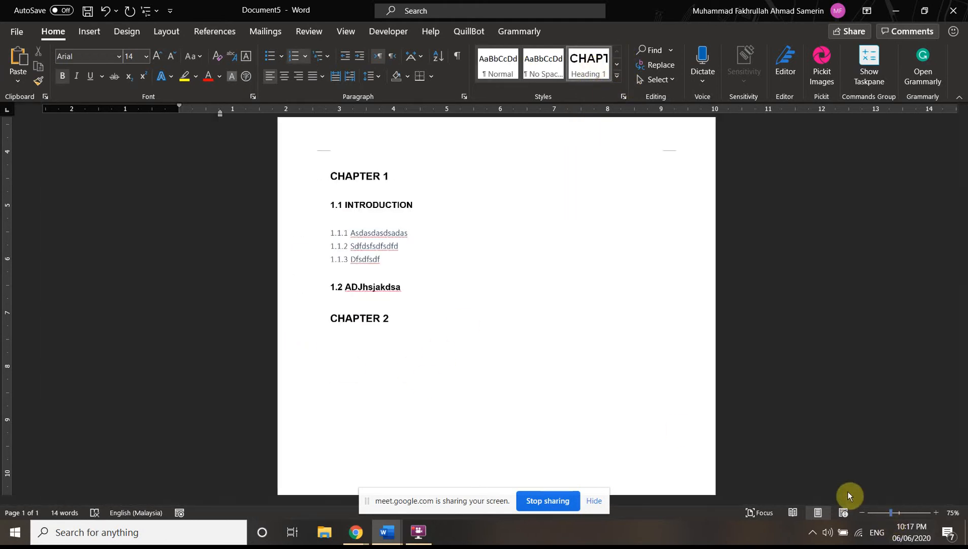
pyautogui.moveTo(411, 317)
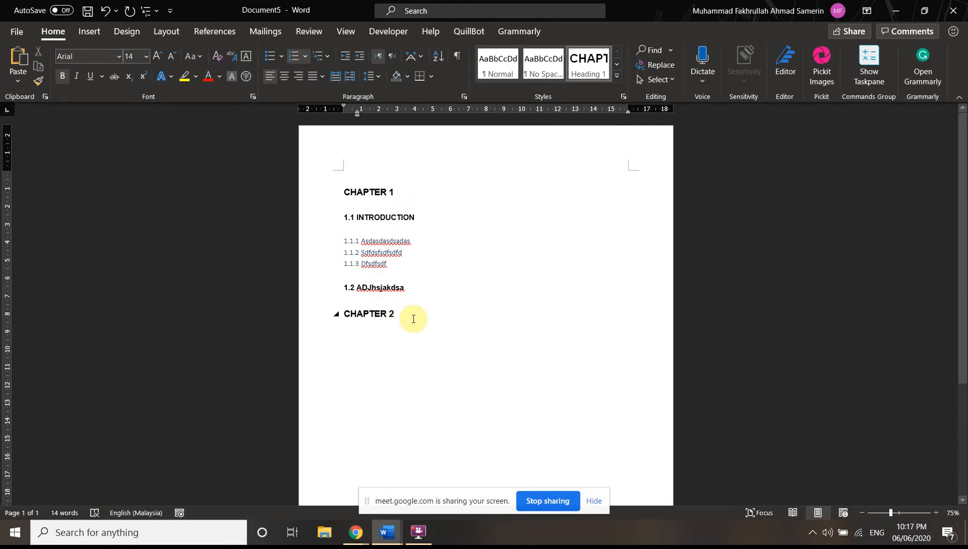
pyautogui.press('Return')
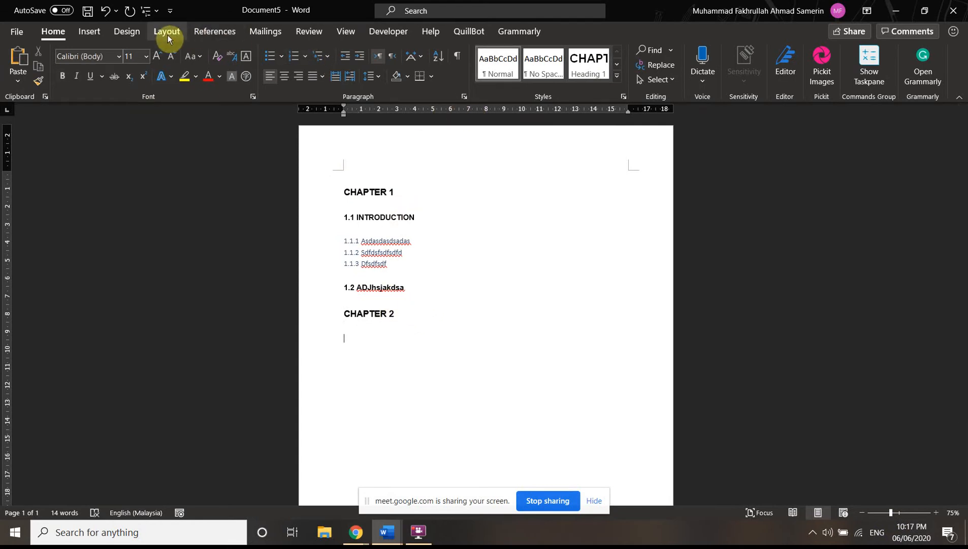
# - Show the navigation pane to review the document's heading structure
pyautogui.click(345, 29)
pyautogui.click(294, 76)
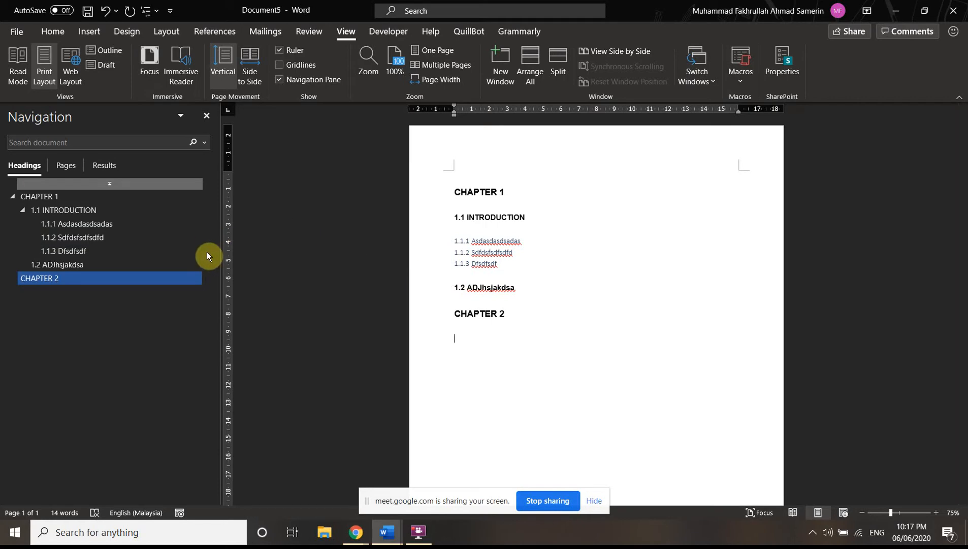
pyautogui.click(333, 218)
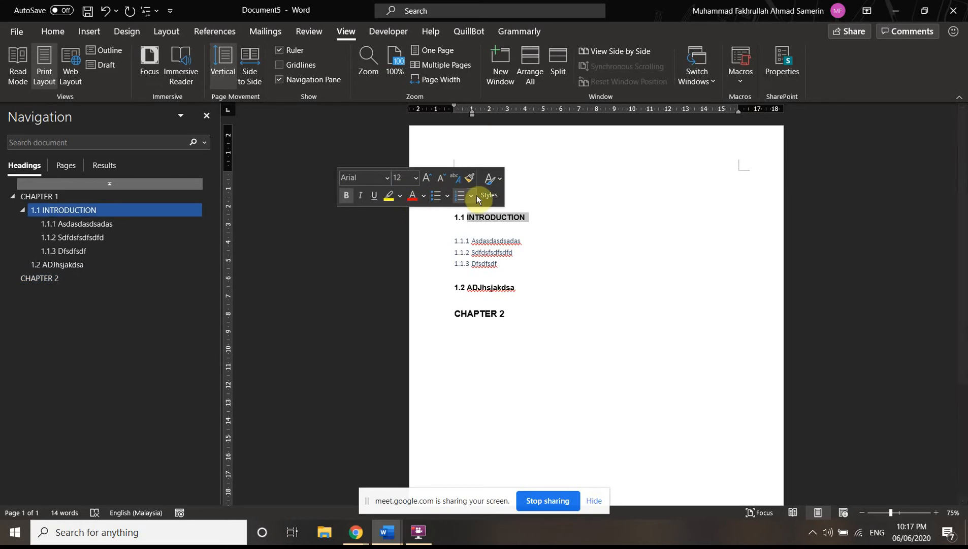
pyautogui.click(567, 204)
# - Center the CHAPTER 1 and CHAPTER 2 headings
pyautogui.click(460, 192)
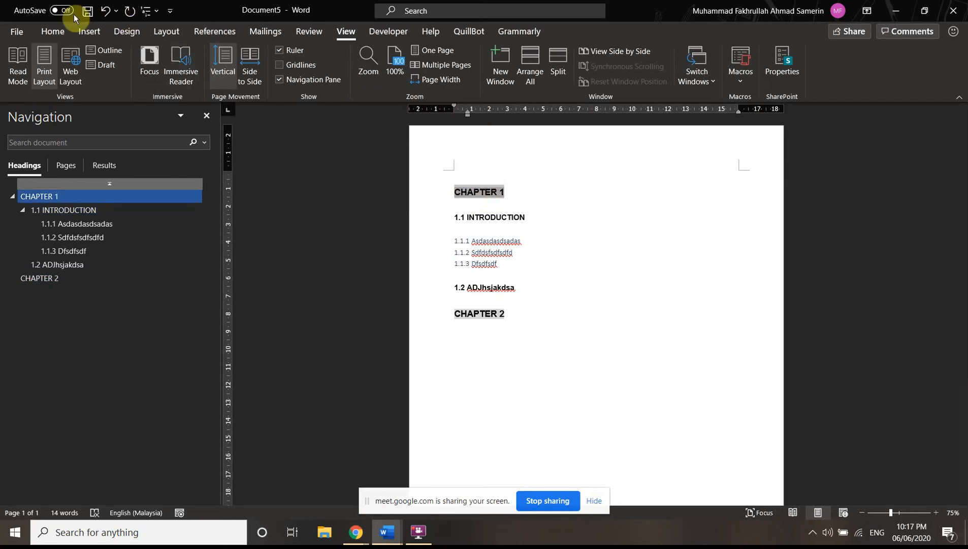
pyautogui.click(286, 76)
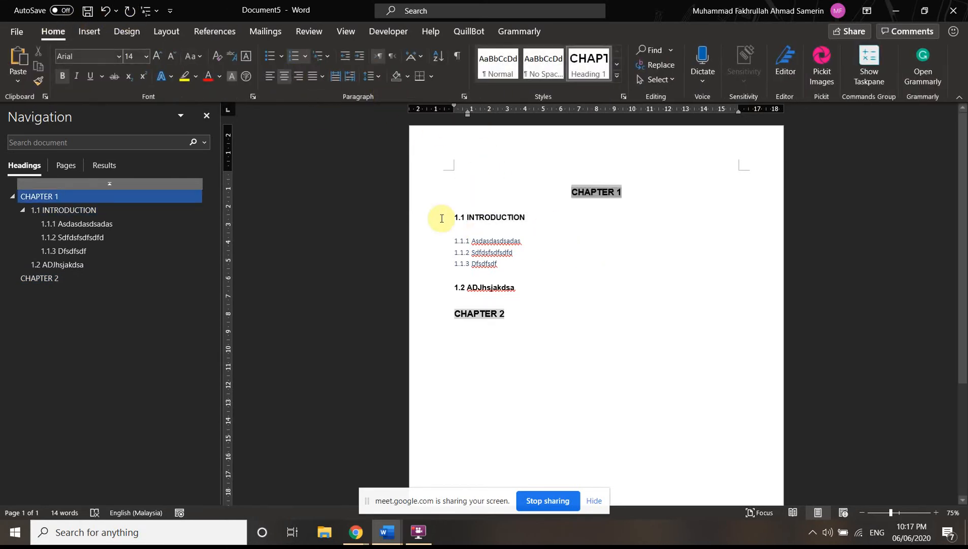
pyautogui.click(462, 313)
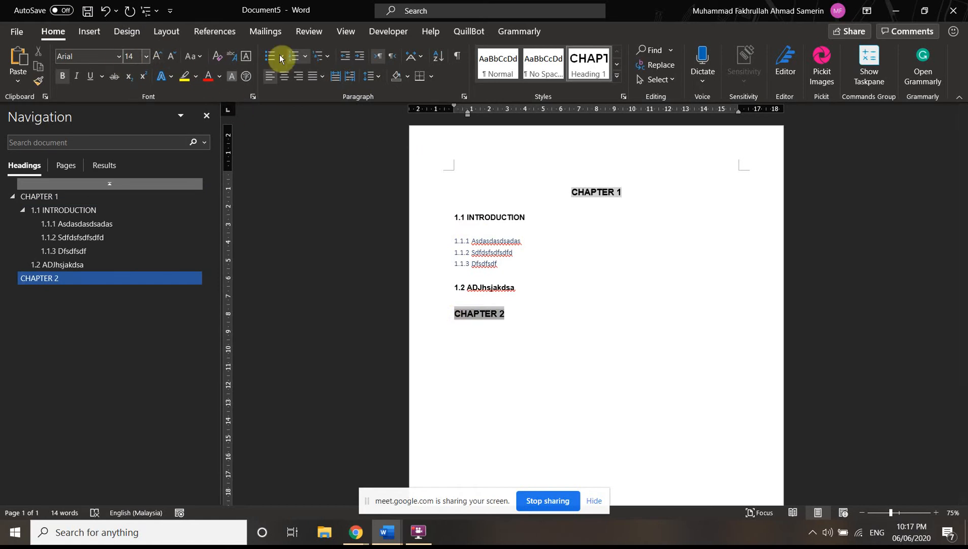
pyautogui.click(288, 70)
pyautogui.click(661, 280)
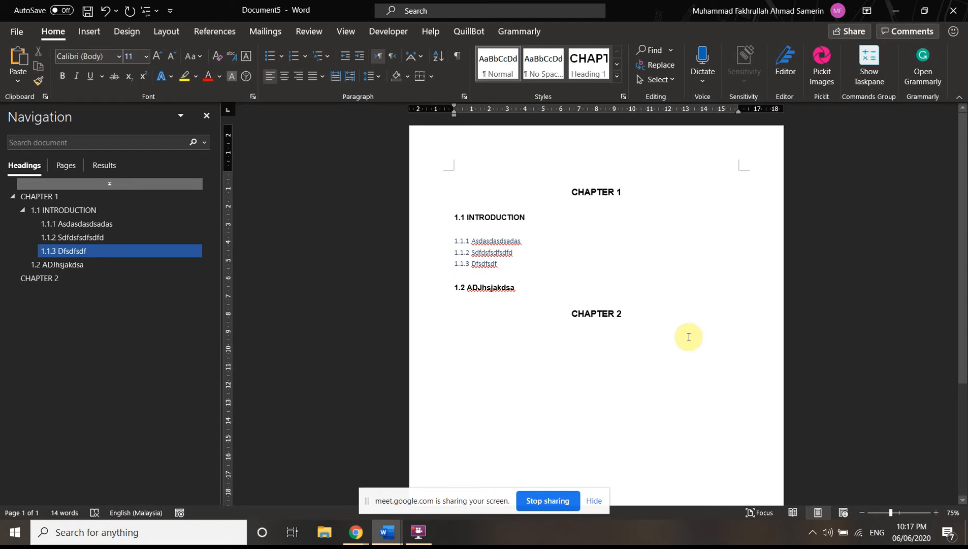
# - Close the navigation pane and start a new line below the CHAPTER 2 heading
pyautogui.click(207, 116)
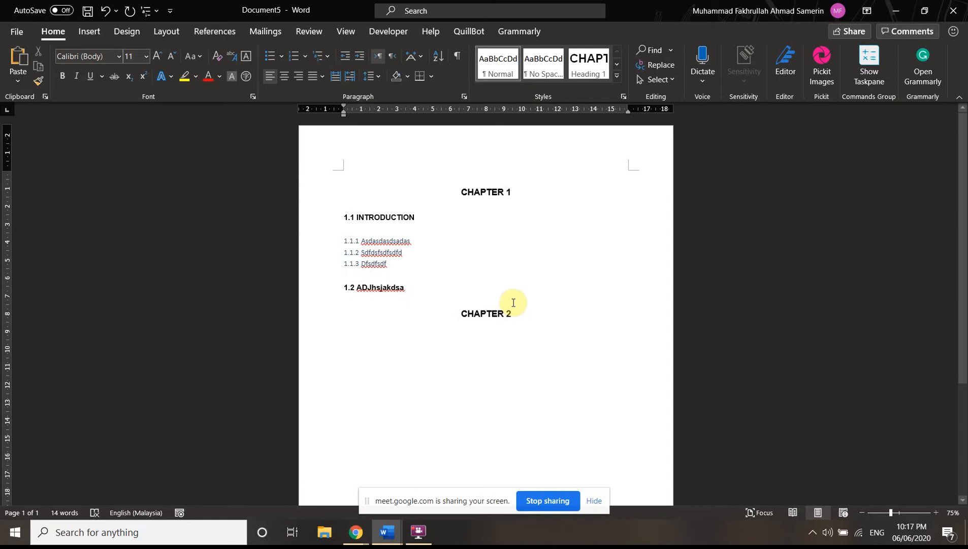
pyautogui.click(546, 312)
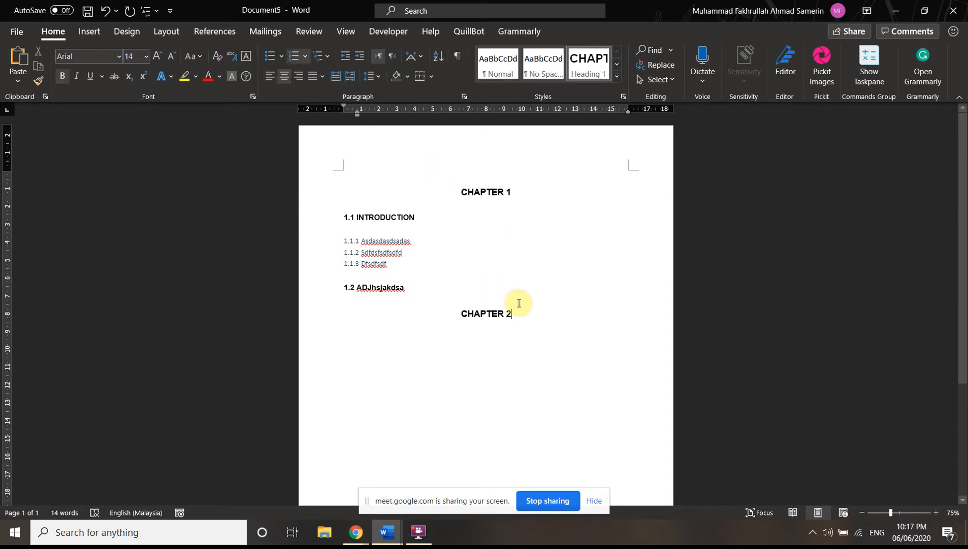
pyautogui.press('Return')
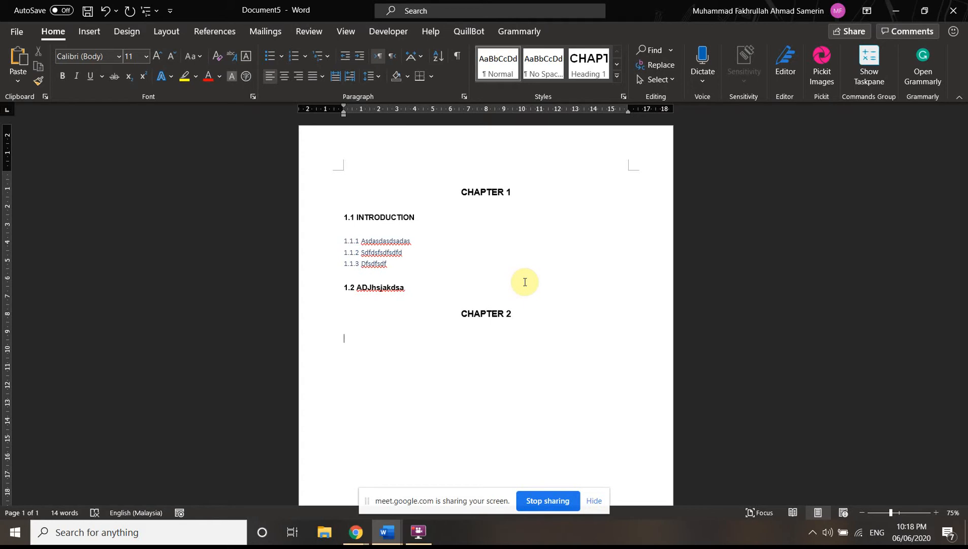
# - Collapse the content under the CHAPTER 1 heading and expand it again
pyautogui.click(453, 192)
pyautogui.click(461, 196)
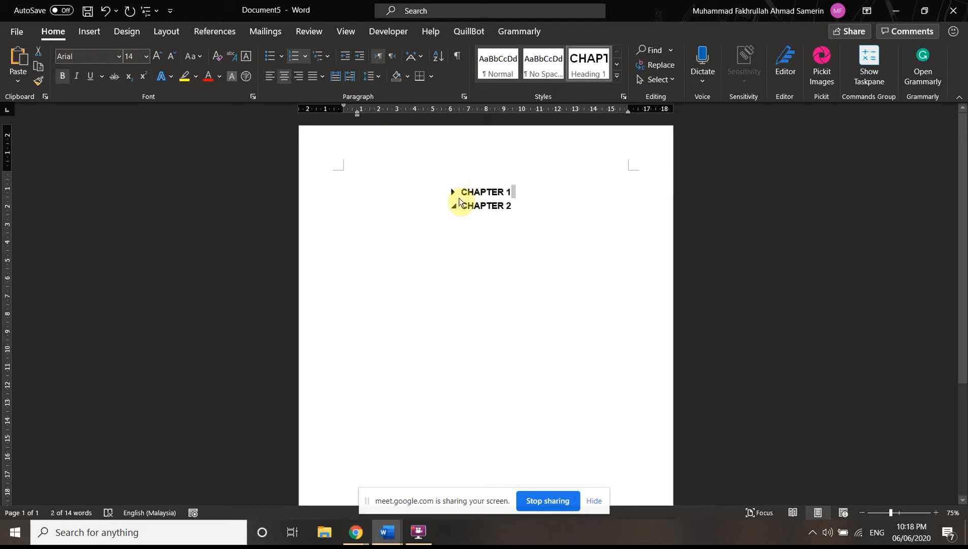
pyautogui.click(453, 192)
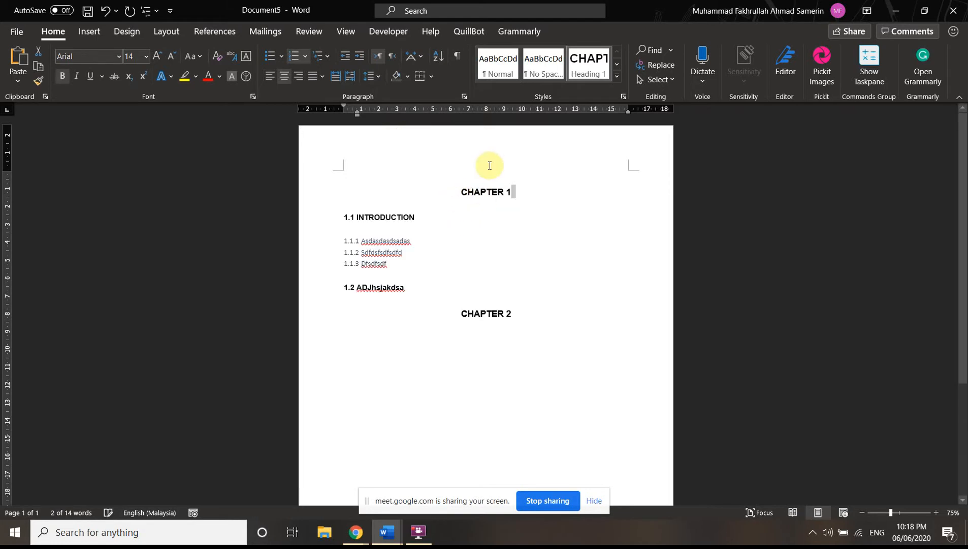
# - Insert a page break before the CHAPTER 1 heading to create an empty page in front of it
pyautogui.click(460, 192)
pyautogui.click(467, 190)
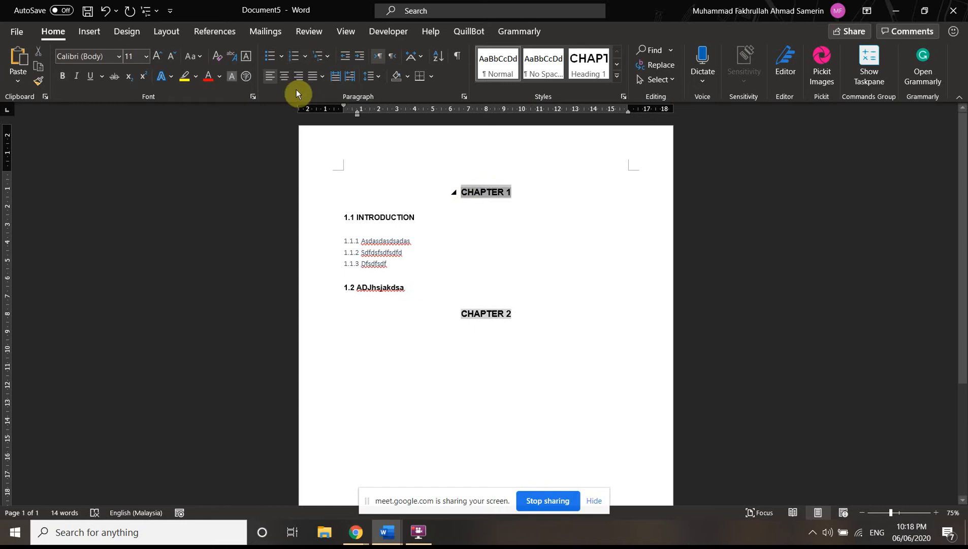
pyautogui.click(428, 173)
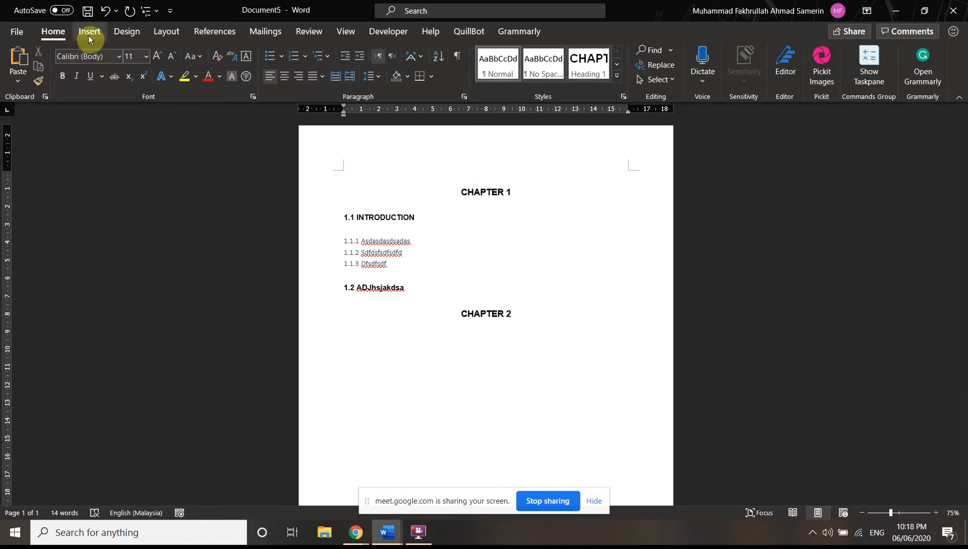
pyautogui.click(89, 32)
pyautogui.click(33, 78)
pyautogui.click(221, 176)
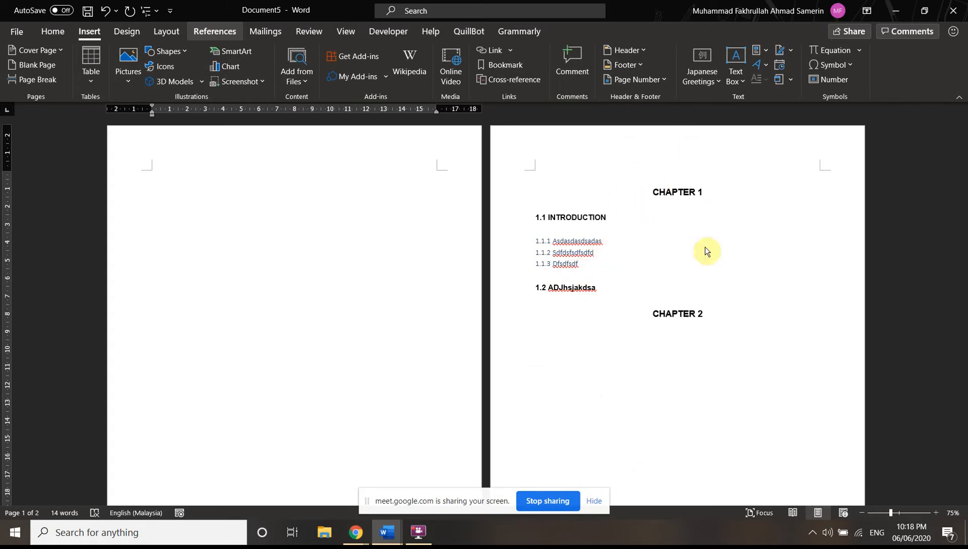
# - Insert an automatic table of contents on the empty first page
pyautogui.click(214, 31)
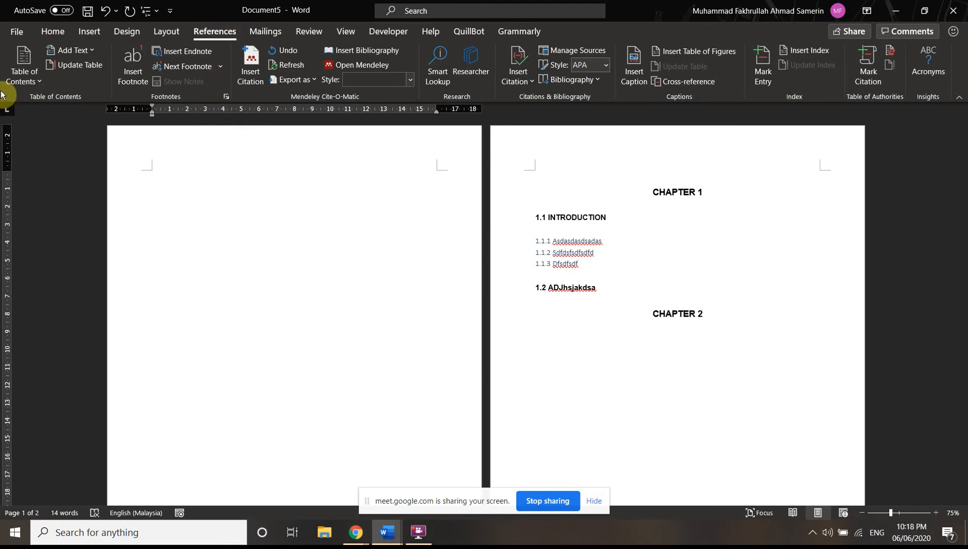
pyautogui.click(21, 84)
pyautogui.click(62, 231)
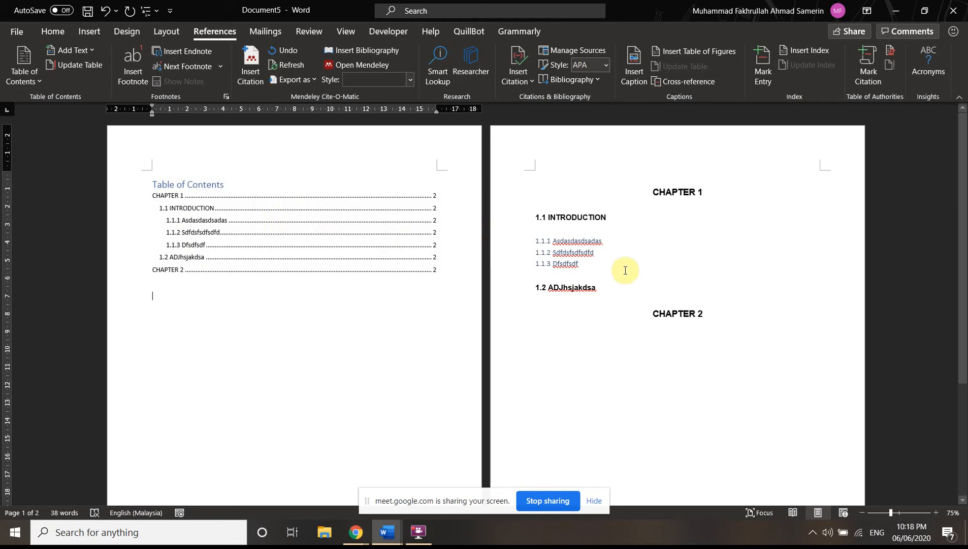
# - Add the text "sdsadasdas" on a new line below CHAPTER 2 and apply the Heading 2 style to it
pyautogui.click(789, 316)
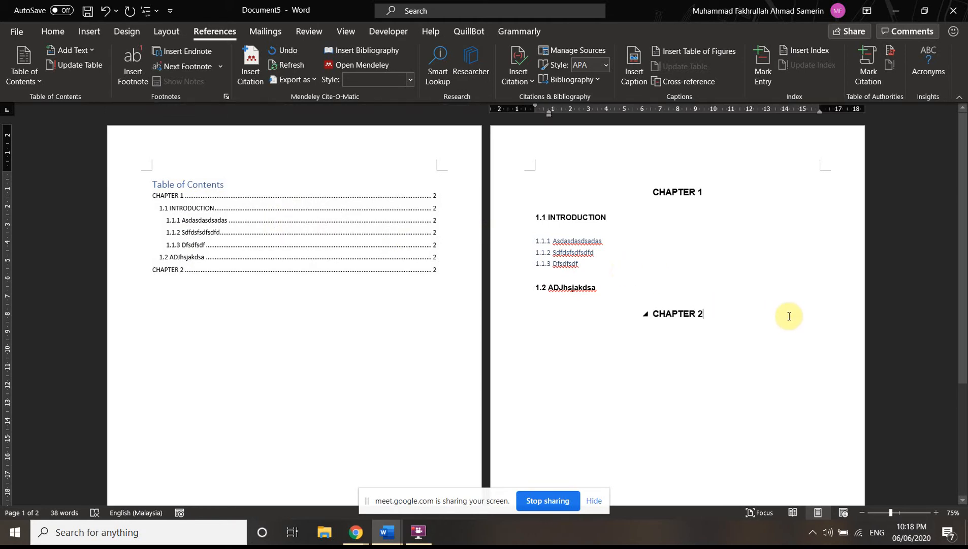
pyautogui.press('Return')
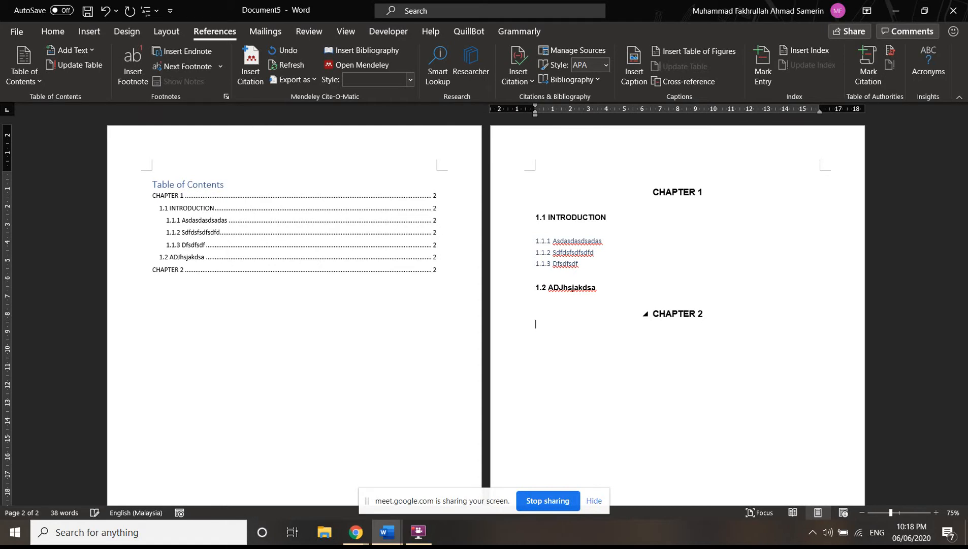
pyautogui.moveTo(572, 327); pyautogui.dragTo(534, 327)
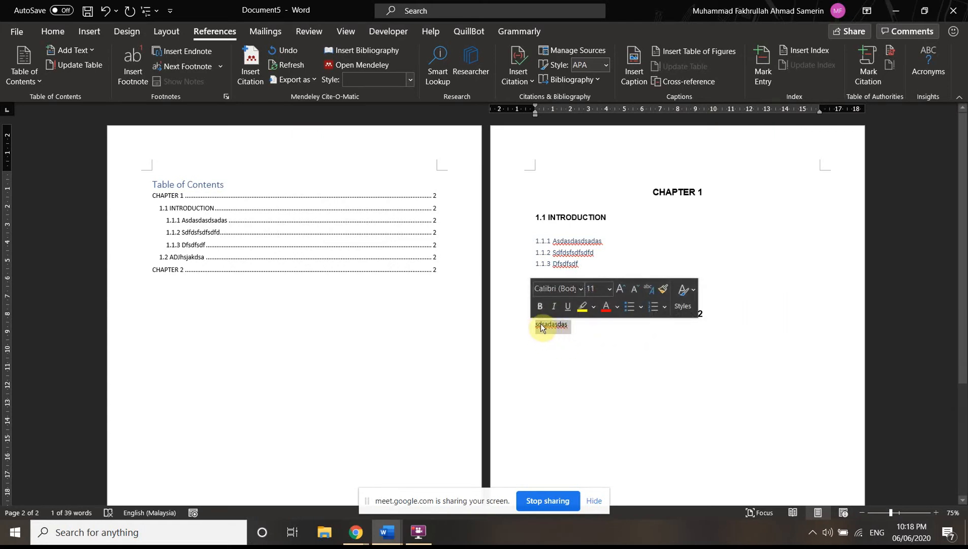
pyautogui.click(54, 32)
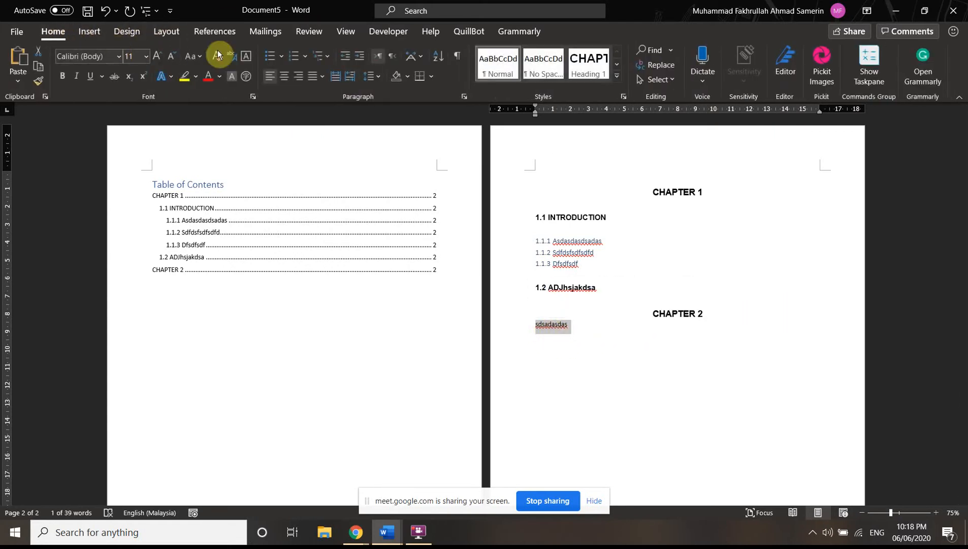
pyautogui.click(617, 68)
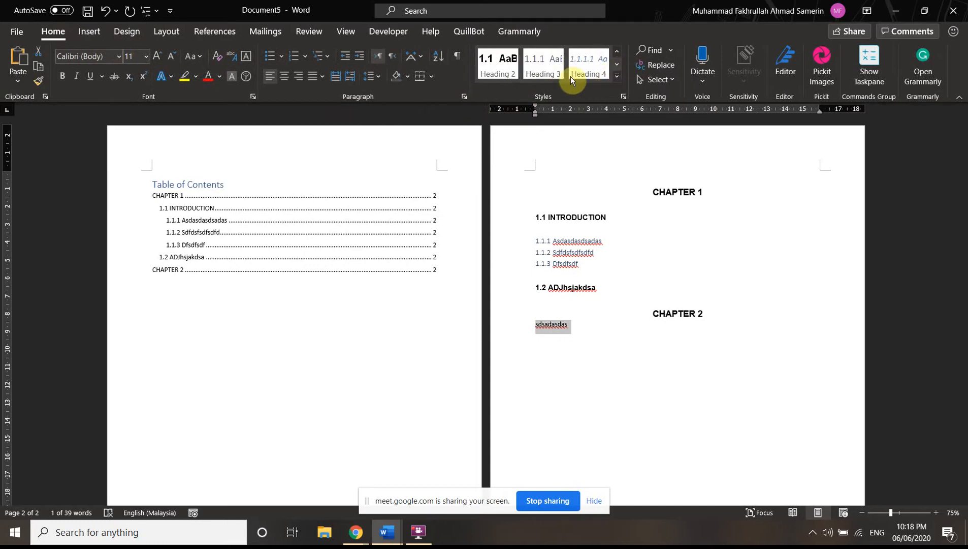
pyautogui.click(503, 66)
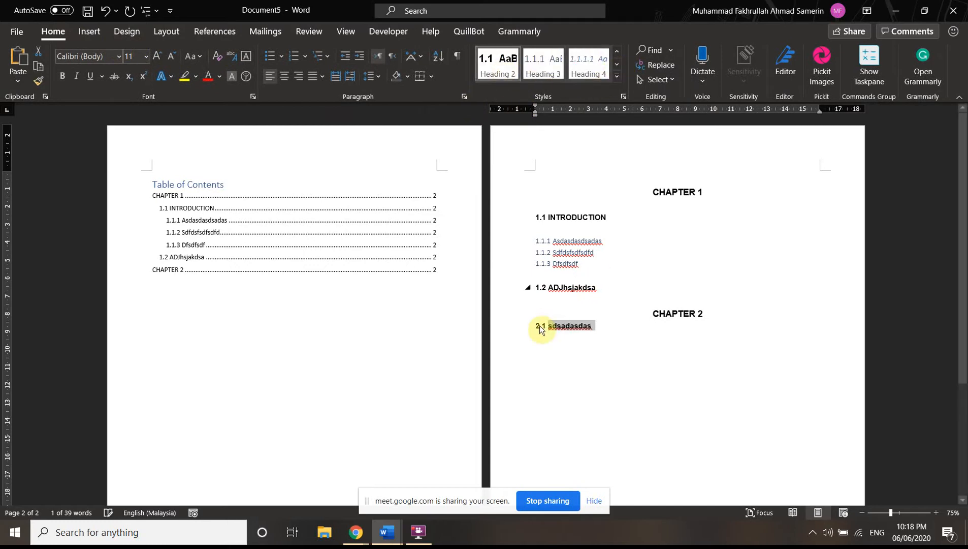
# - Add the line "dfsdfdsfsd" below heading 2.1 and apply the Heading 2 style to it
pyautogui.click(635, 324)
pyautogui.press('Return')
pyautogui.write('dfsdfdsfsd')
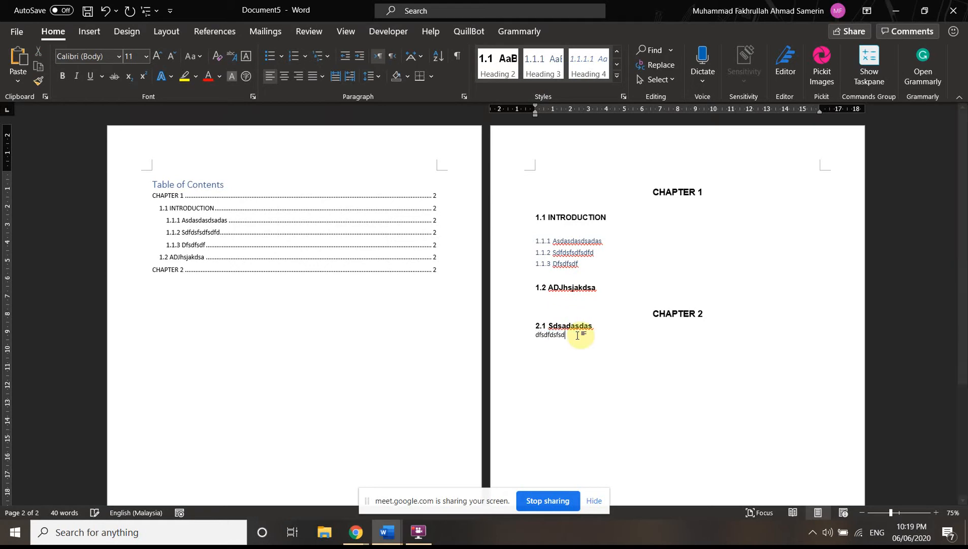
pyautogui.click(528, 335)
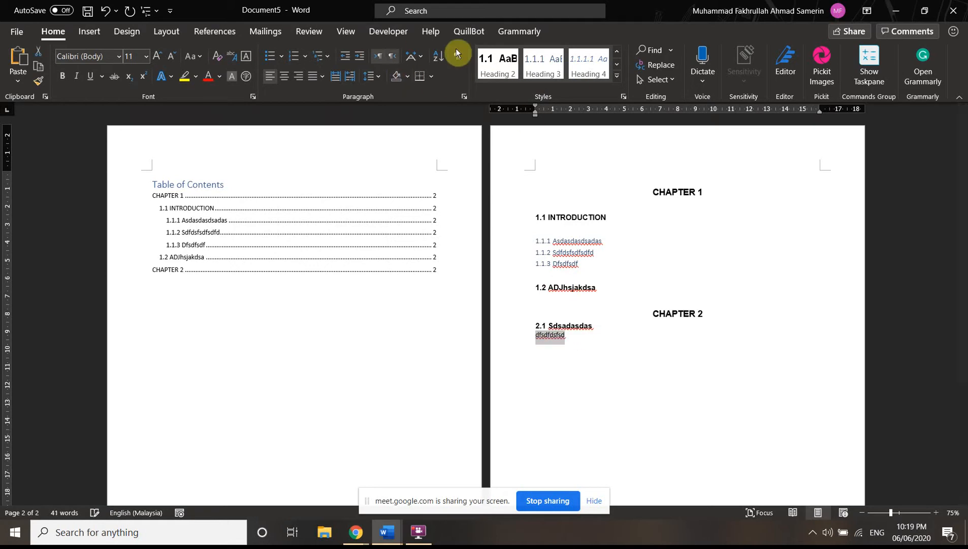
pyautogui.click(498, 65)
pyautogui.click(603, 337)
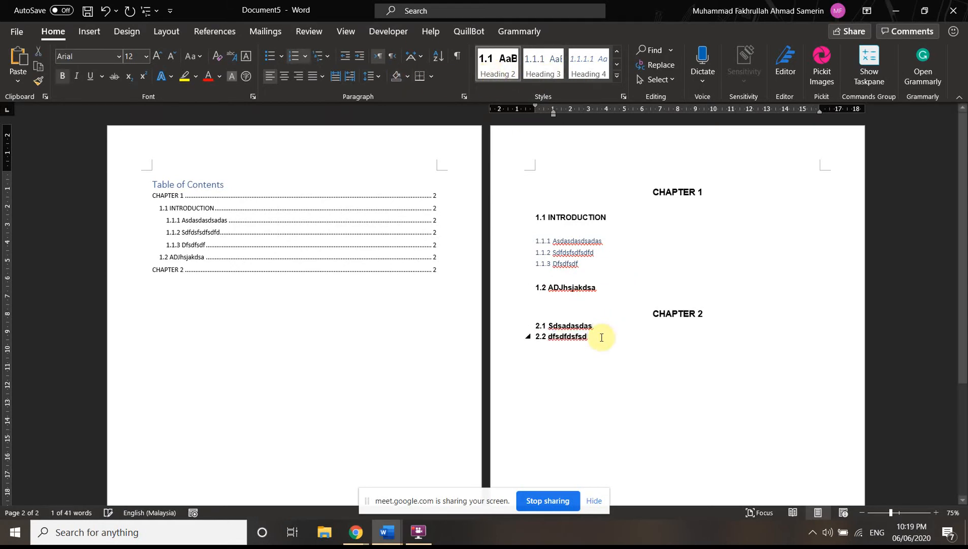
# - Add the line "dsfsdfsdfsd" below heading 2.2, apply the Heading 3 style, and start a new line after it
pyautogui.press('Return')
pyautogui.write('dsfsdfsdfsd')
pyautogui.doubleClick(553, 346)
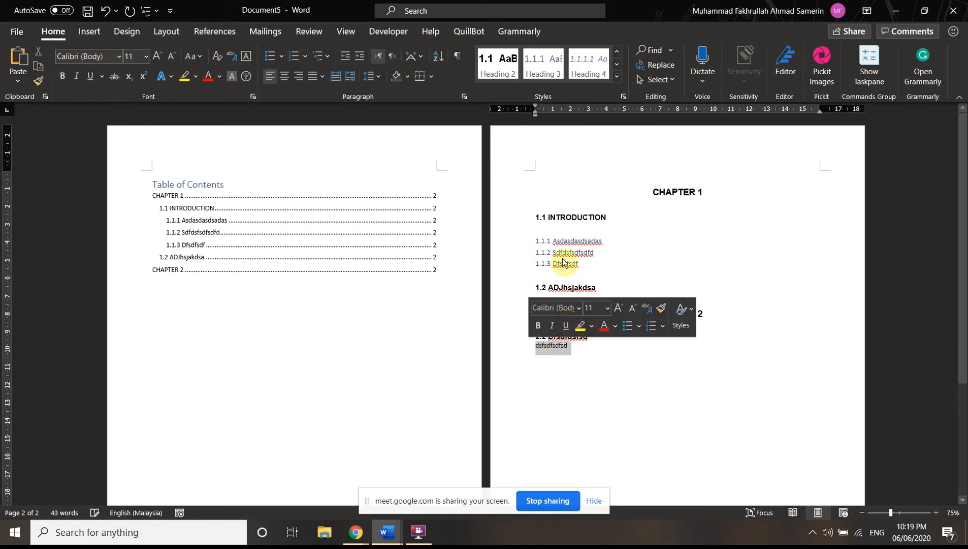
pyautogui.click(543, 77)
pyautogui.click(591, 361)
pyautogui.moveTo(603, 347); pyautogui.dragTo(542, 354)
pyautogui.click(611, 348)
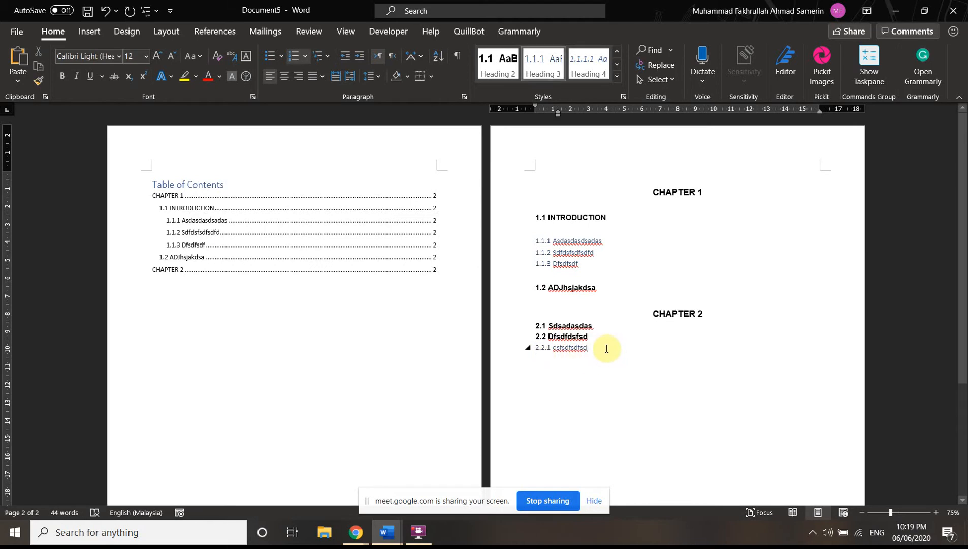
pyautogui.press('Return')
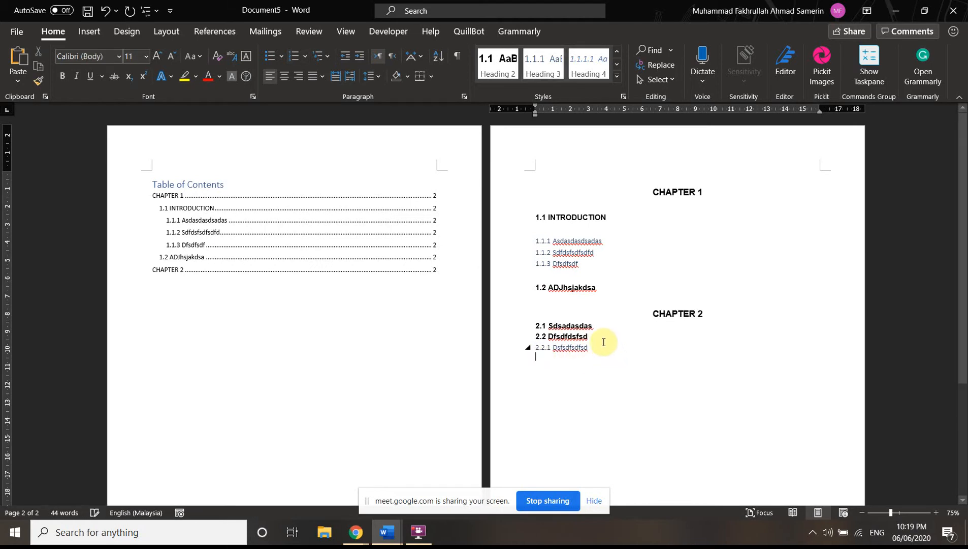
# - Review the number formats available in the numbering library for the empty line below heading 2.2.1
pyautogui.click(306, 57)
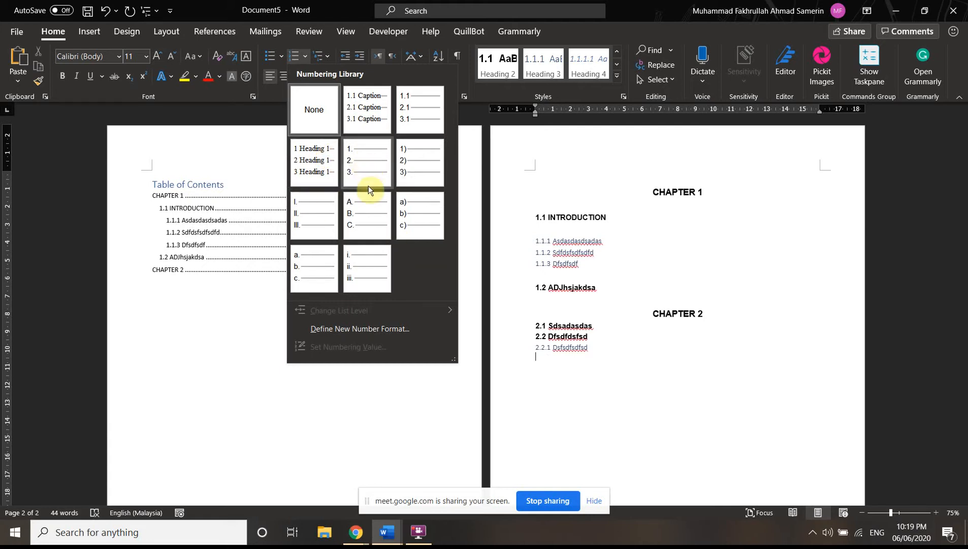
pyautogui.click(640, 397)
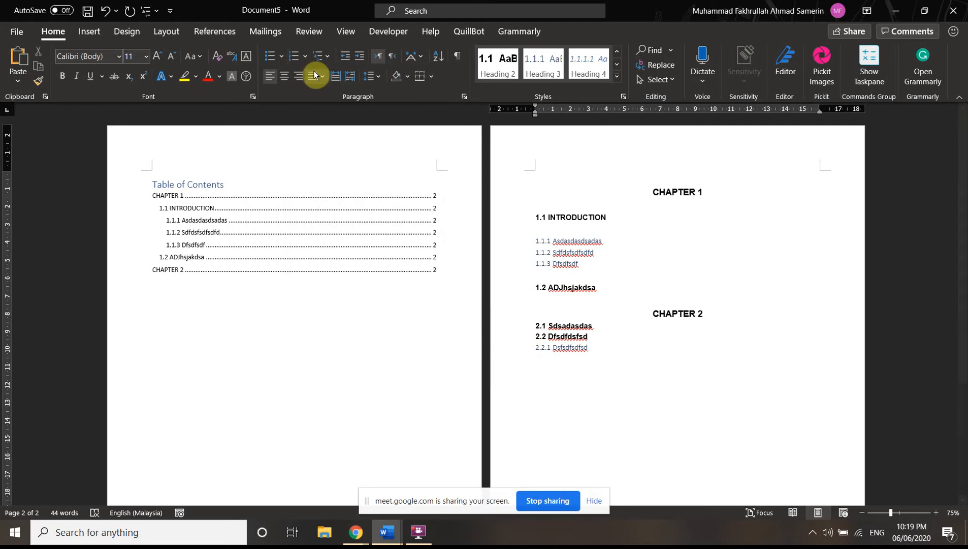
pyautogui.click(306, 57)
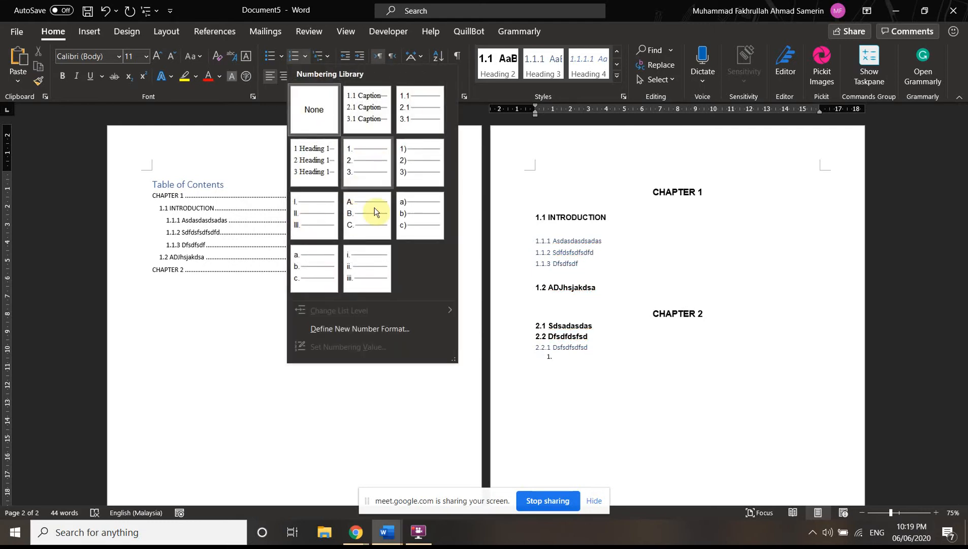
pyautogui.click(661, 362)
pyautogui.click(623, 347)
pyautogui.click(721, 197)
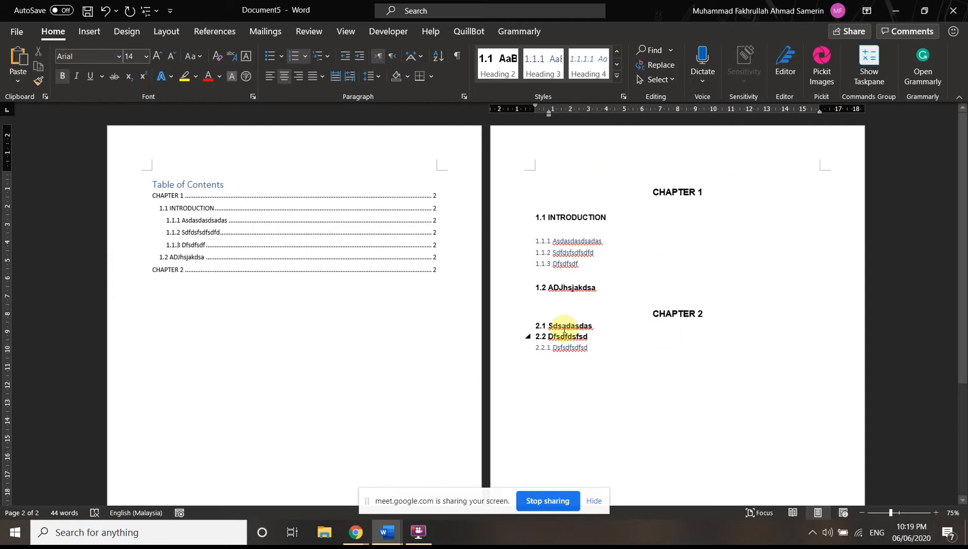
# - Add blank lines below heading 2.1 and insert the blue watercolour picture from this device there
pyautogui.click(607, 326)
pyautogui.press('Return')
pyautogui.press('Return')
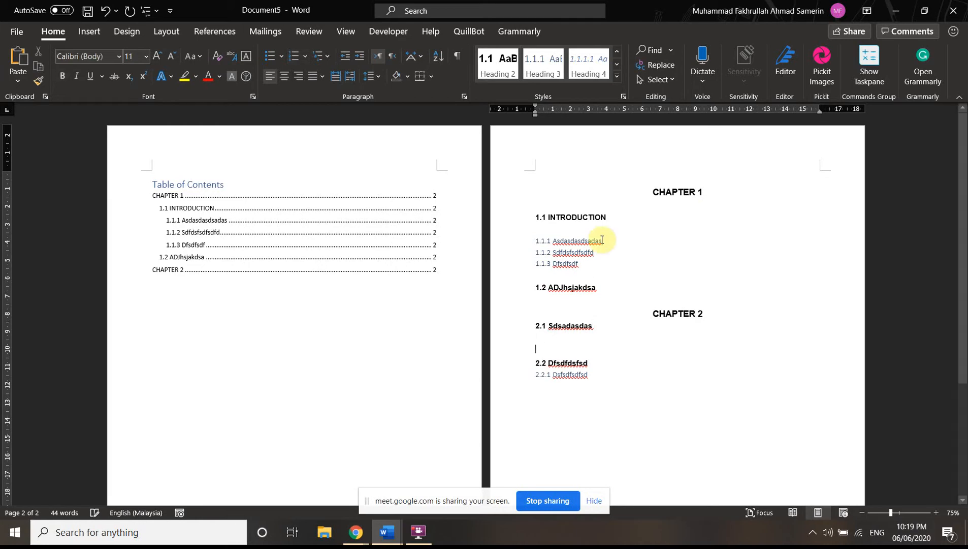
pyautogui.click(88, 31)
pyautogui.click(128, 74)
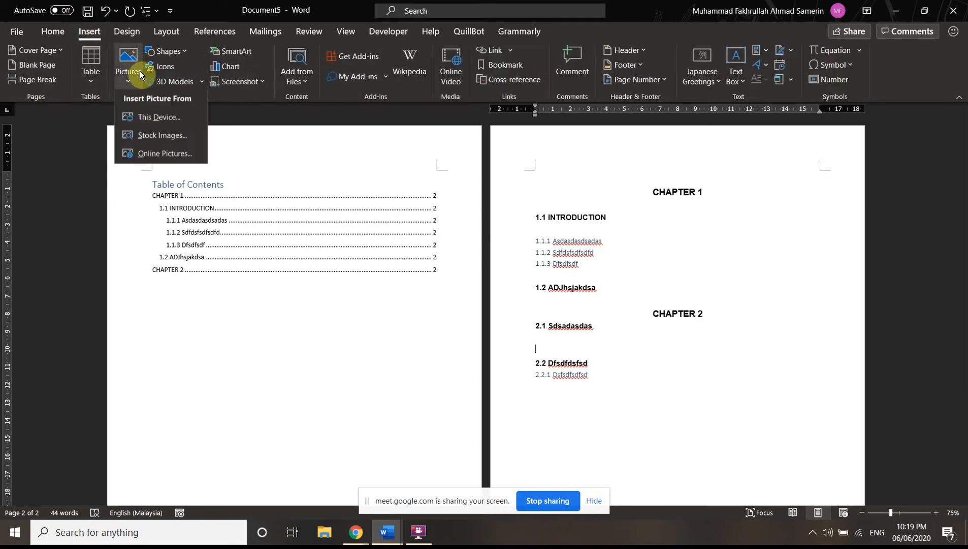
pyautogui.click(169, 122)
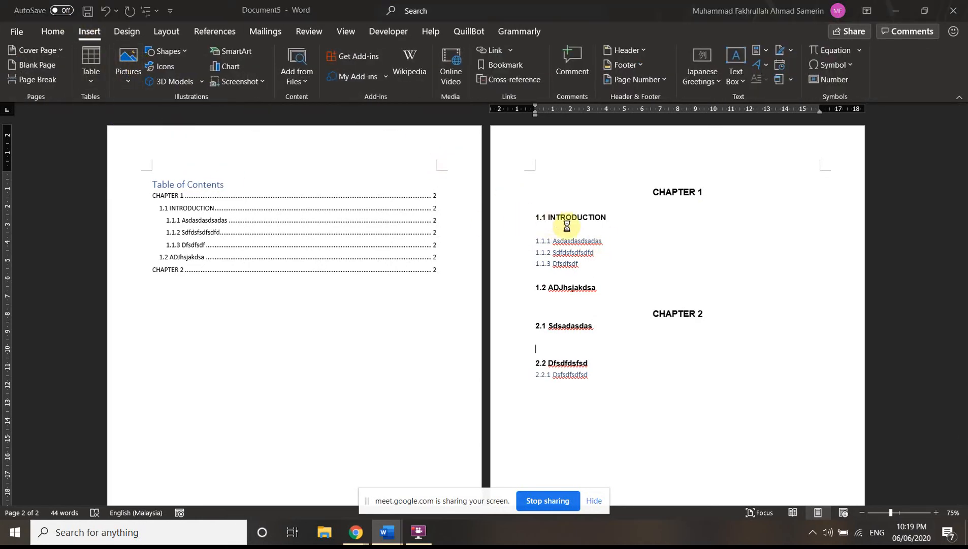
pyautogui.click(597, 254)
pyautogui.click(765, 387)
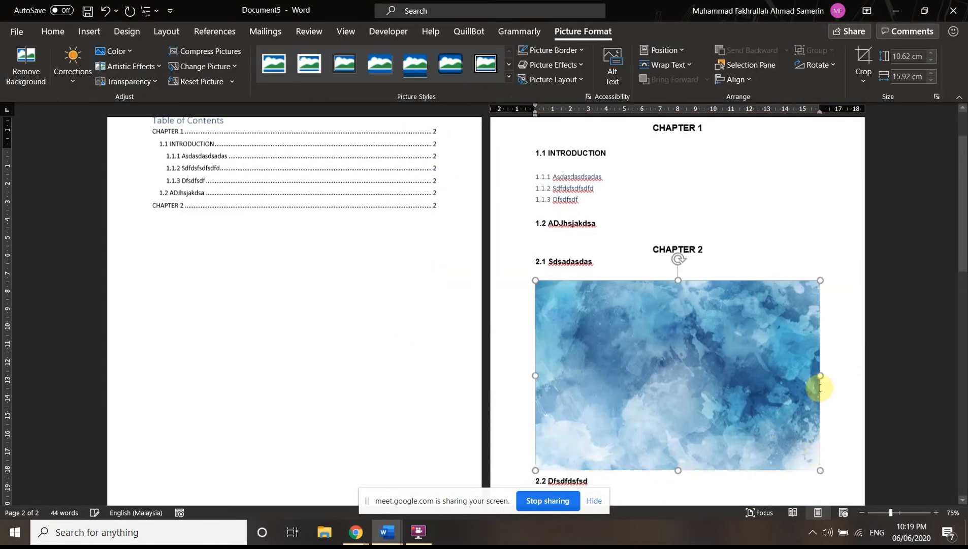
# - Shrink the picture below heading 2.1 to about 6.63 cm by 9.93 cm and check its layout options
pyautogui.scroll(-3, 813, 386)
pyautogui.moveTo(817, 374); pyautogui.dragTo(720, 264)
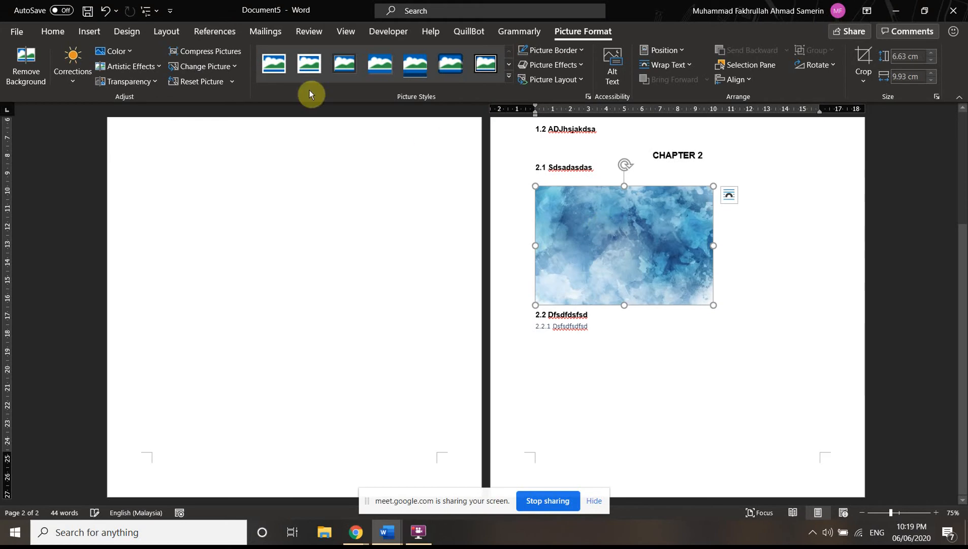
pyautogui.click(735, 195)
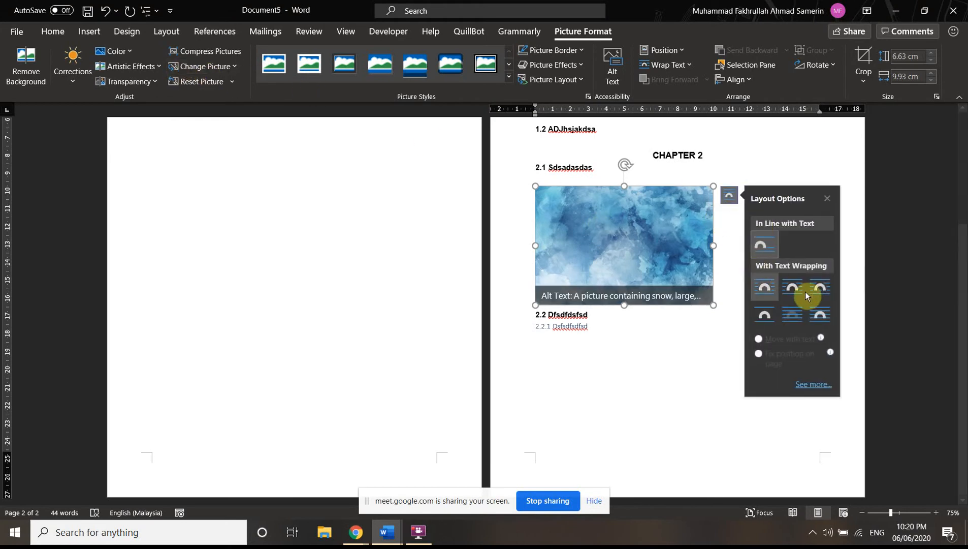
pyautogui.click(729, 325)
# - Switch to the "2 margin" document and go to the beginning of its two-column text
pyautogui.moveTo(387, 532)
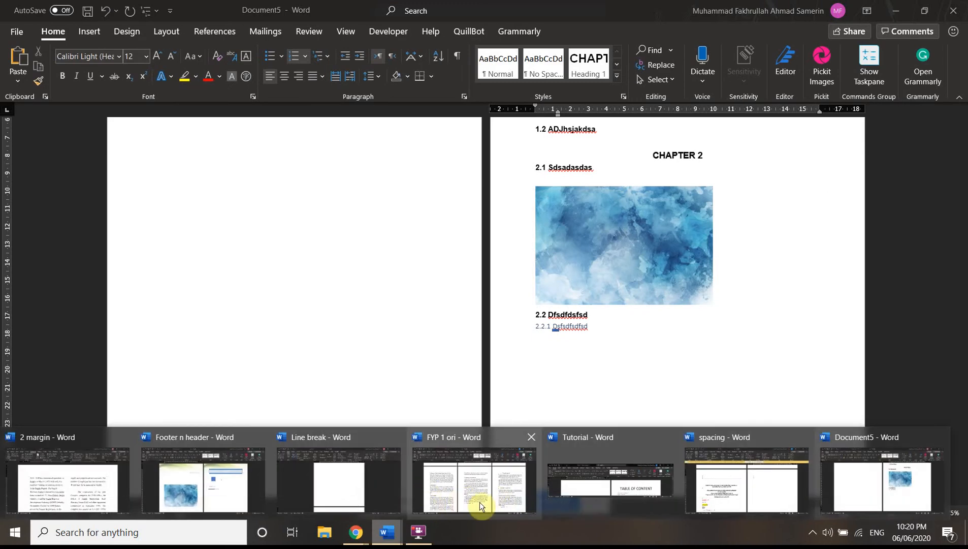
pyautogui.click(91, 479)
pyautogui.scroll(-4, 359, 415)
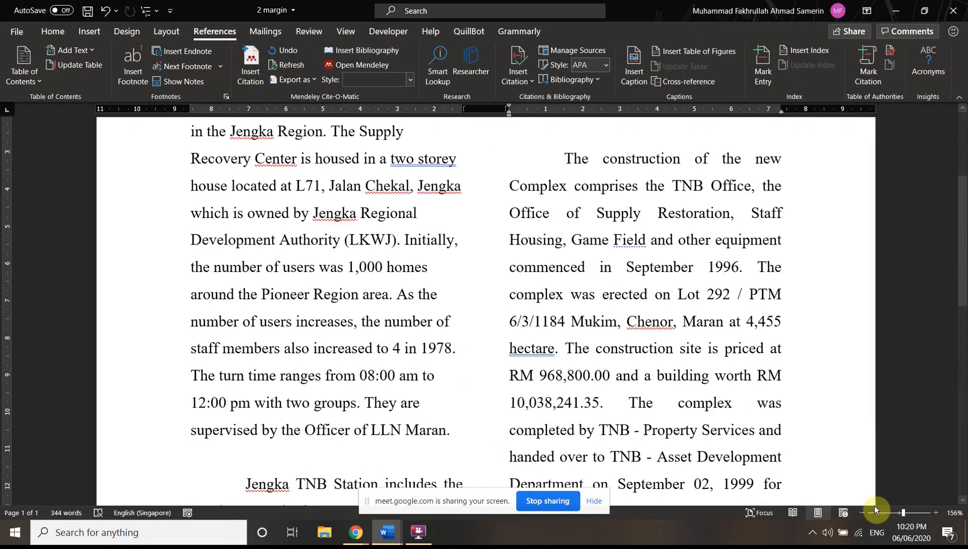
pyautogui.click(889, 512)
pyautogui.scroll(1, 480, 281)
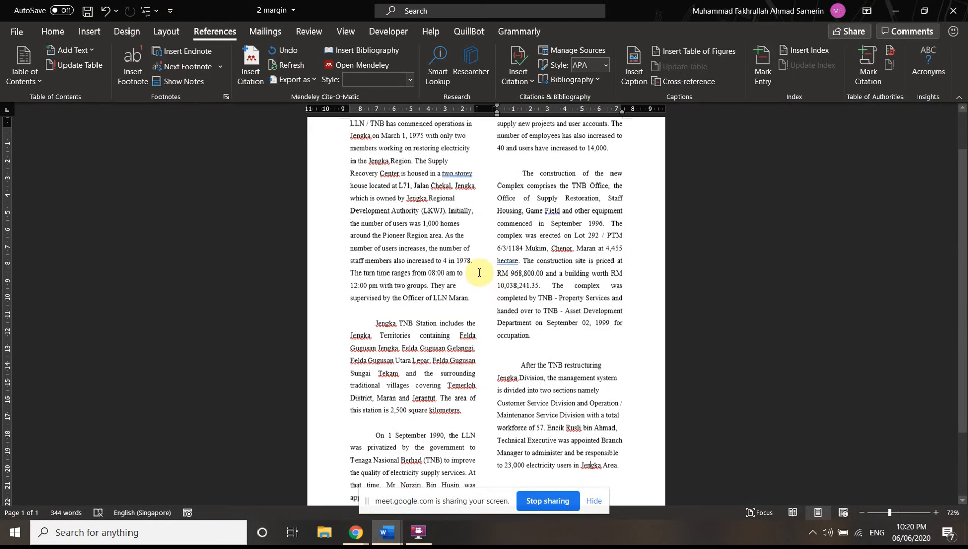
pyautogui.hotkey('ctrl', 'Home')
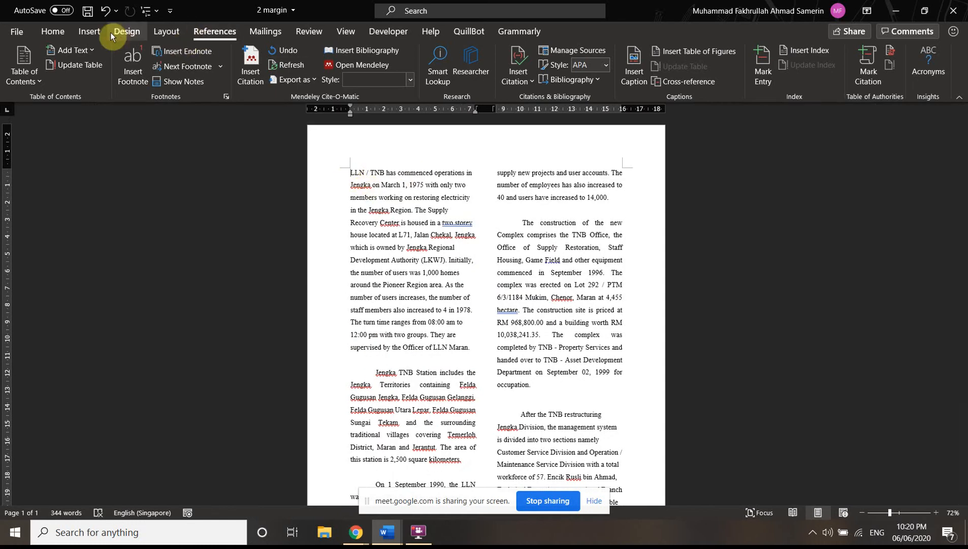
# - Insert the picture c82fc66e5ba57648ded9a9195e5c0a56 from this device at the start of the two-column text
pyautogui.click(90, 32)
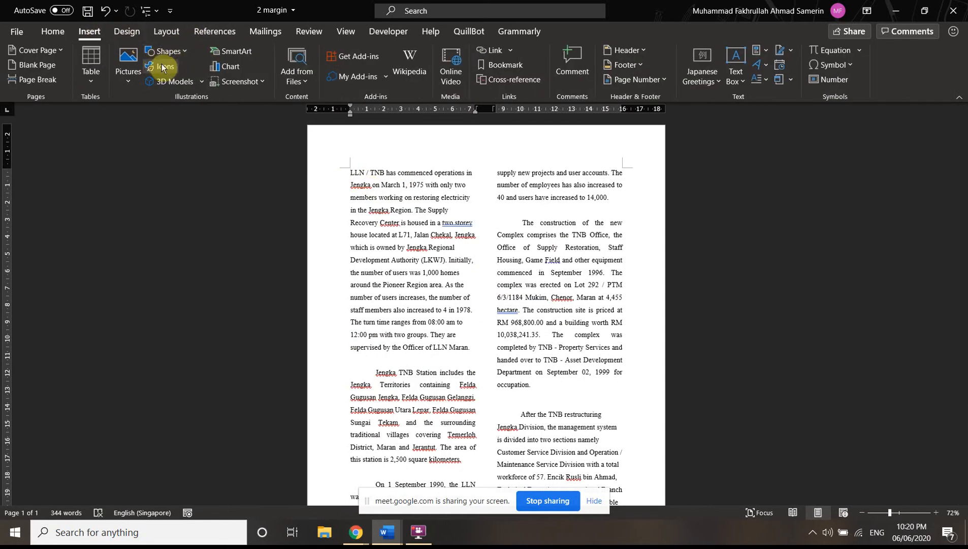
pyautogui.click(128, 66)
pyautogui.click(152, 115)
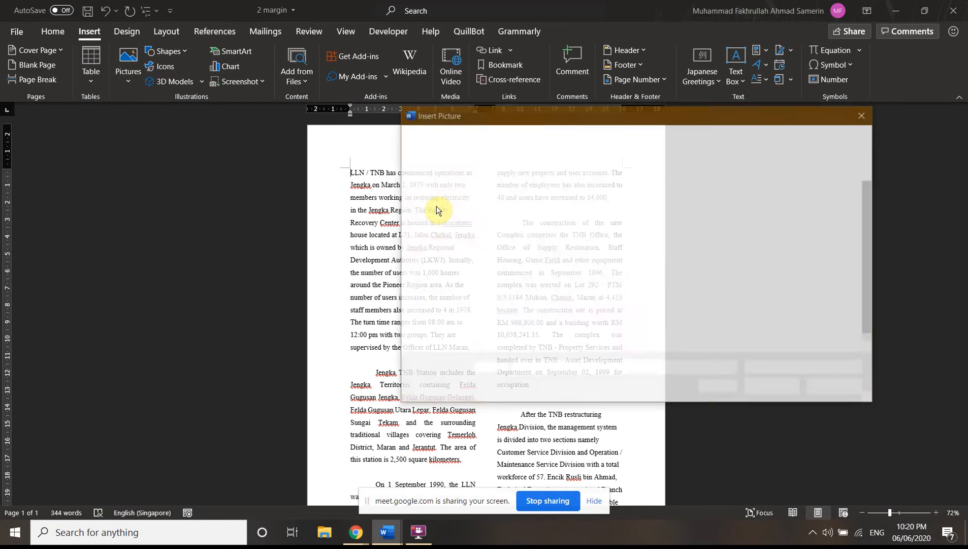
pyautogui.click(609, 210)
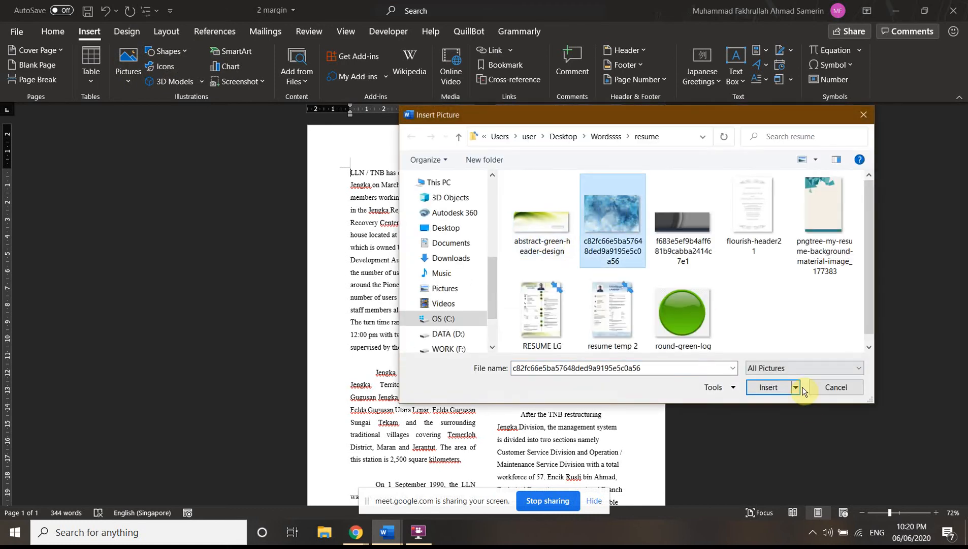
pyautogui.click(768, 387)
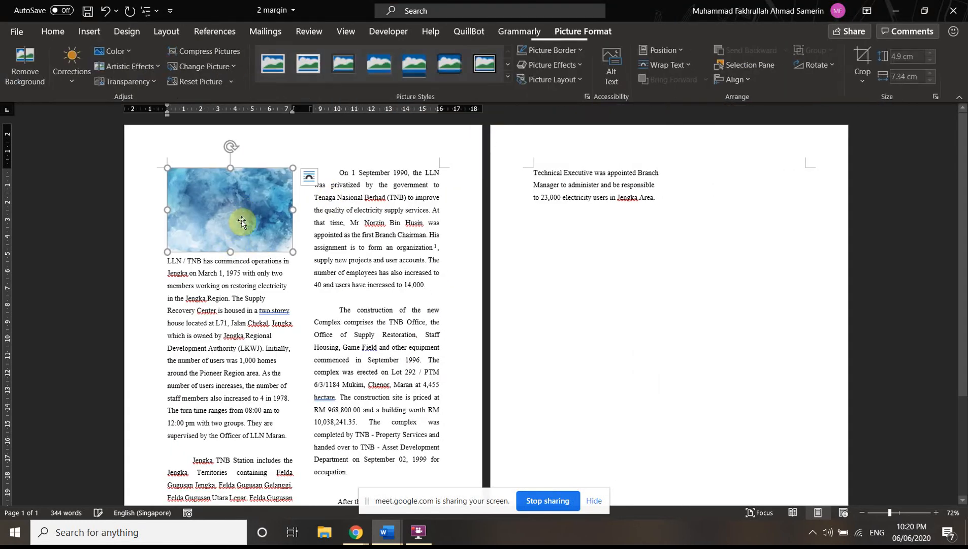
# - Shrink the picture to about 2.21 cm by 3.32 cm and set its position to In Line with Text
pyautogui.moveTo(293, 251); pyautogui.dragTo(224, 205)
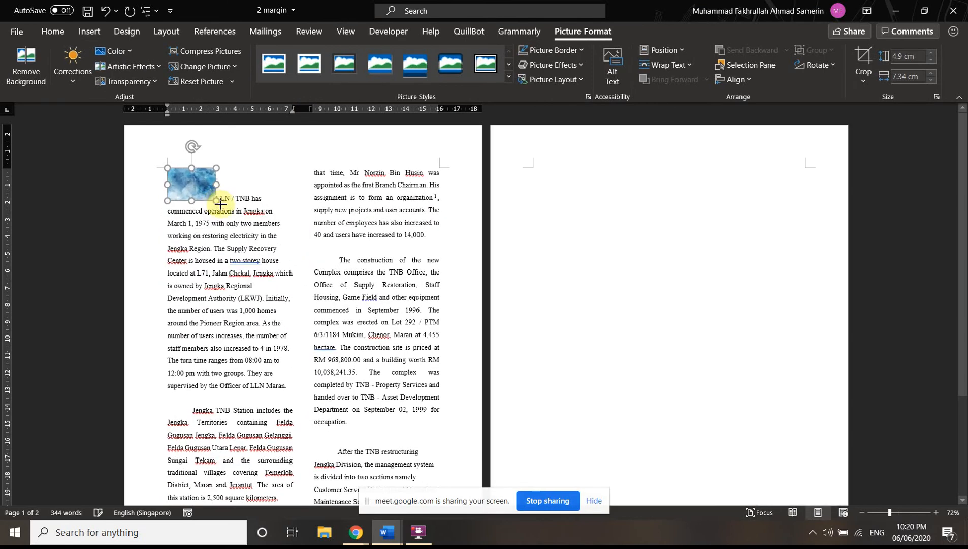
pyautogui.click(679, 49)
pyautogui.click(656, 94)
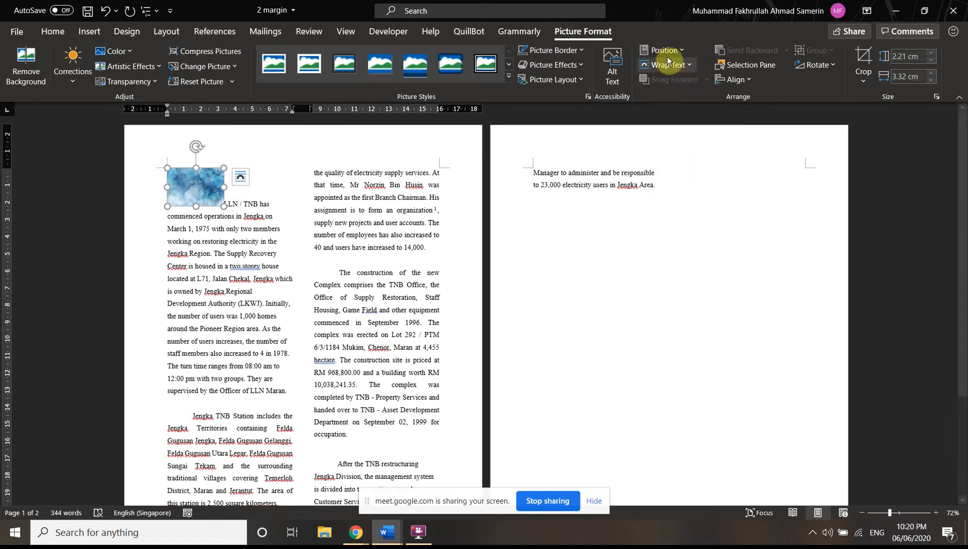
# - Try the top left, top centre, top right and middle centre text-wrapped positions for the picture, finishing with it at top left
pyautogui.click(665, 50)
pyautogui.click(656, 155)
pyautogui.click(679, 49)
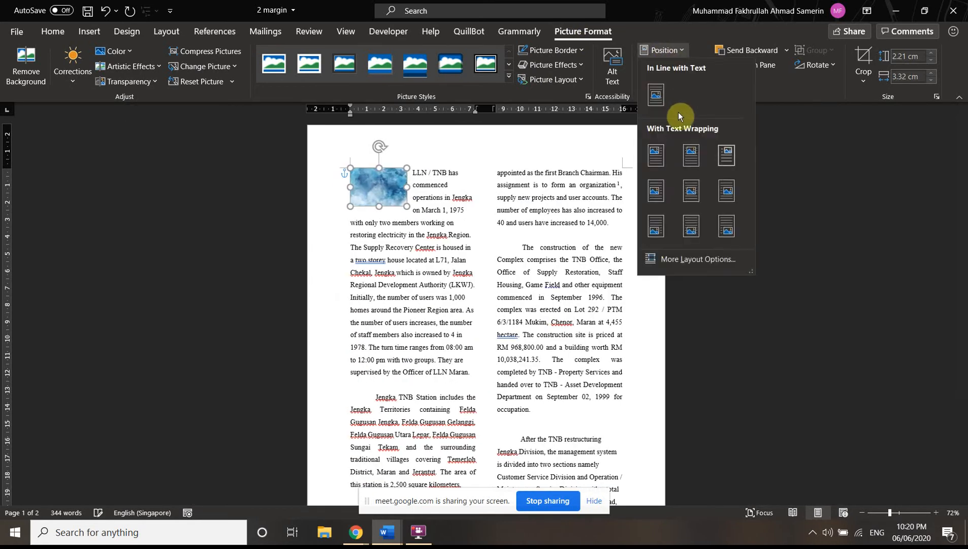
pyautogui.click(686, 152)
pyautogui.click(679, 50)
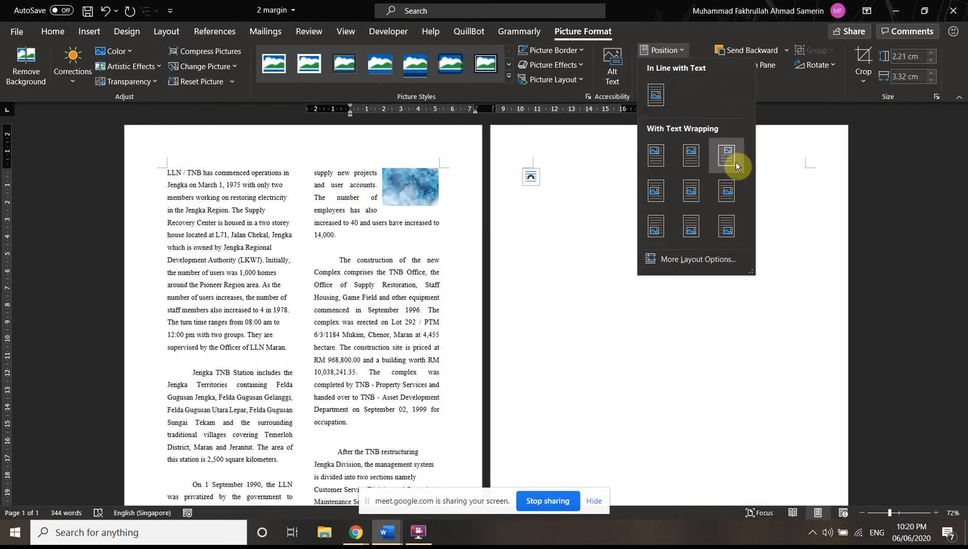
pyautogui.click(734, 160)
pyautogui.click(688, 49)
pyautogui.click(679, 200)
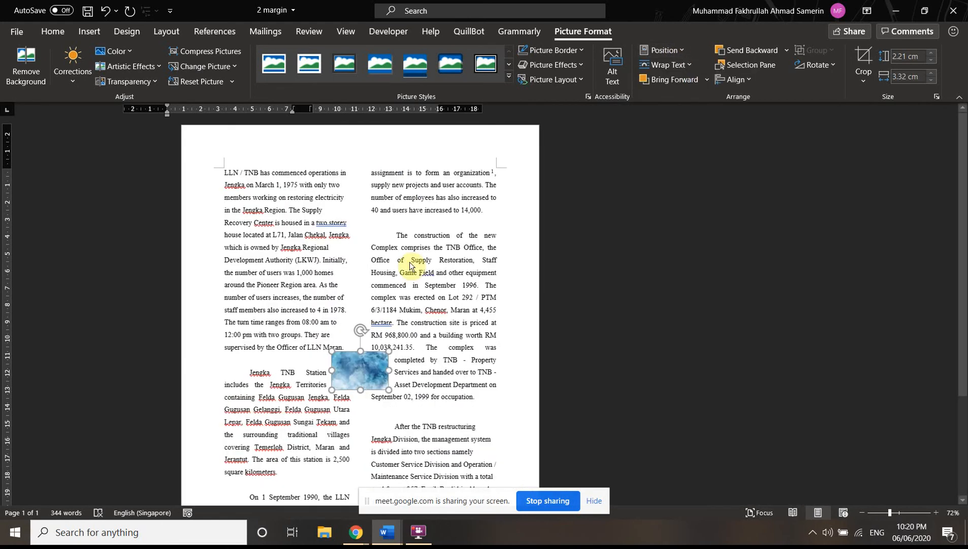
pyautogui.click(671, 51)
pyautogui.click(655, 152)
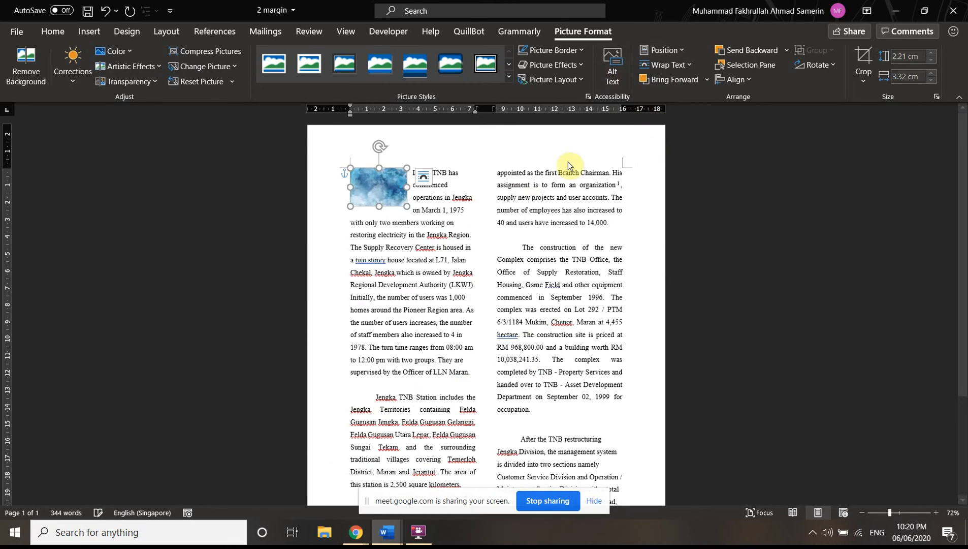
# - Set the picture's text wrapping to In Front of Text and move it over the page's upper-left margin corner
pyautogui.click(689, 66)
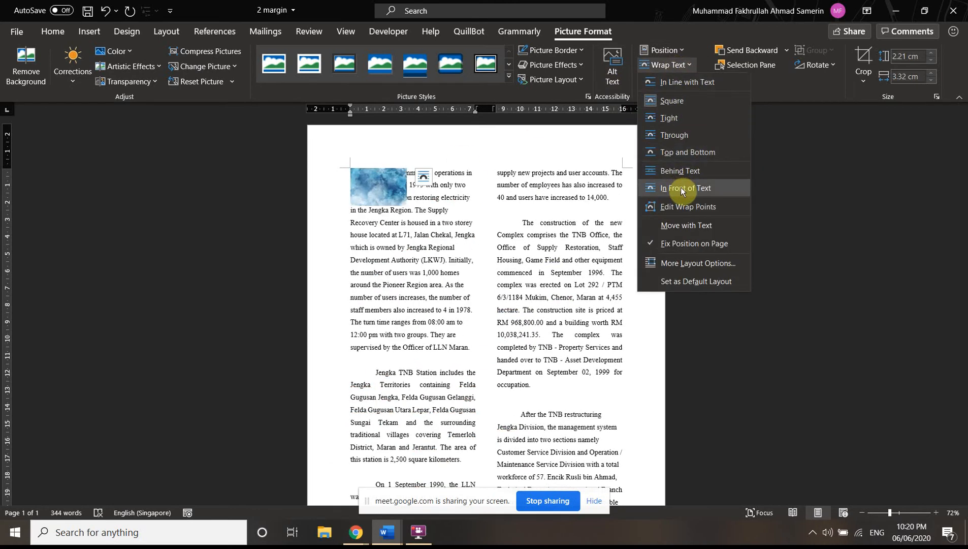
pyautogui.click(681, 188)
pyautogui.moveTo(390, 183); pyautogui.dragTo(347, 160)
# - Bring the floating picture to the front, and send it backward
pyautogui.rightClick(358, 169)
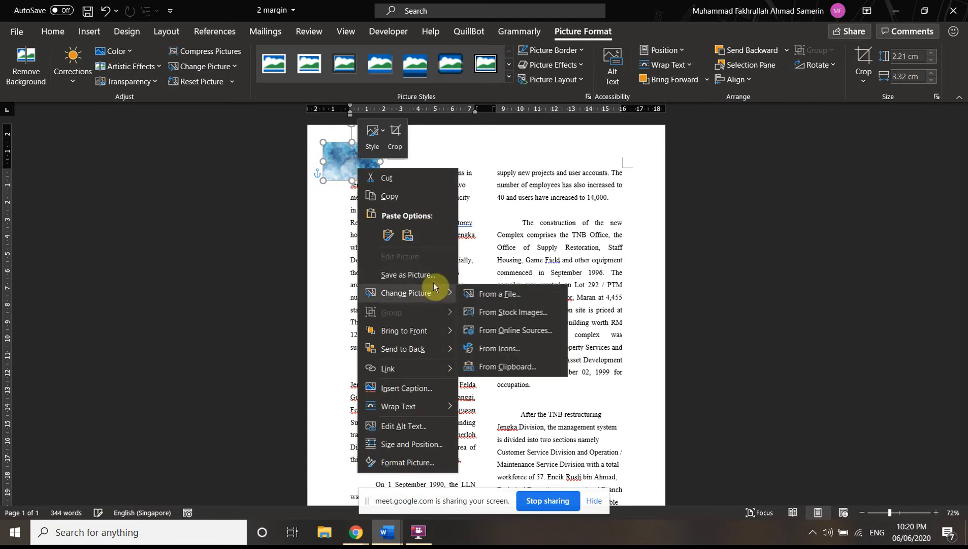
pyautogui.click(426, 337)
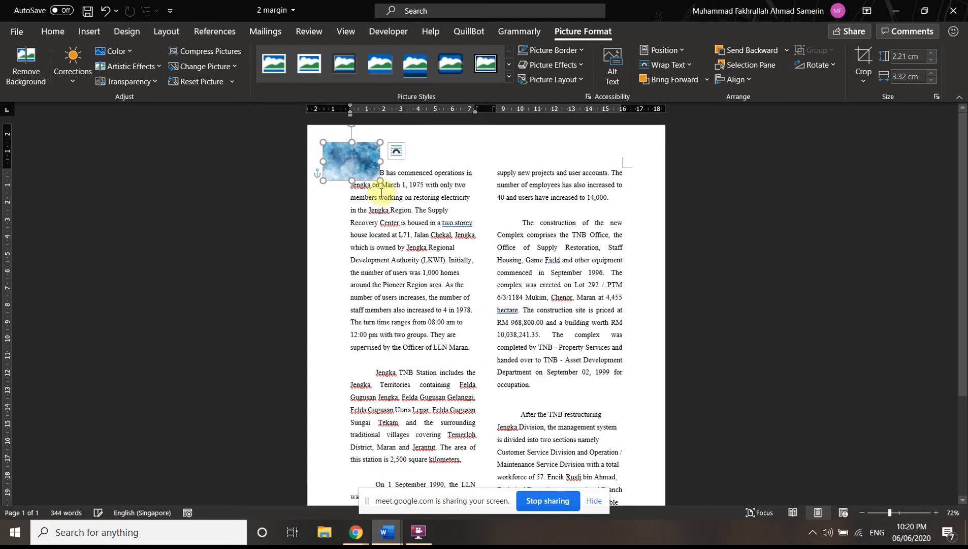
pyautogui.rightClick(358, 165)
pyautogui.moveTo(439, 341)
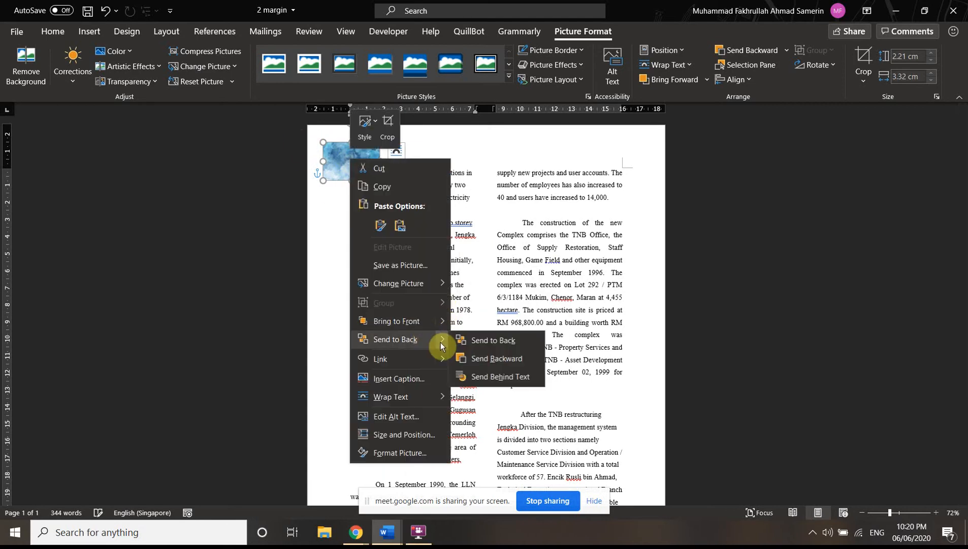
pyautogui.click(494, 369)
# - Move the picture over the first paragraph and send it behind the text
pyautogui.moveTo(345, 167); pyautogui.dragTo(386, 221)
pyautogui.rightClick(395, 213)
pyautogui.moveTo(485, 396)
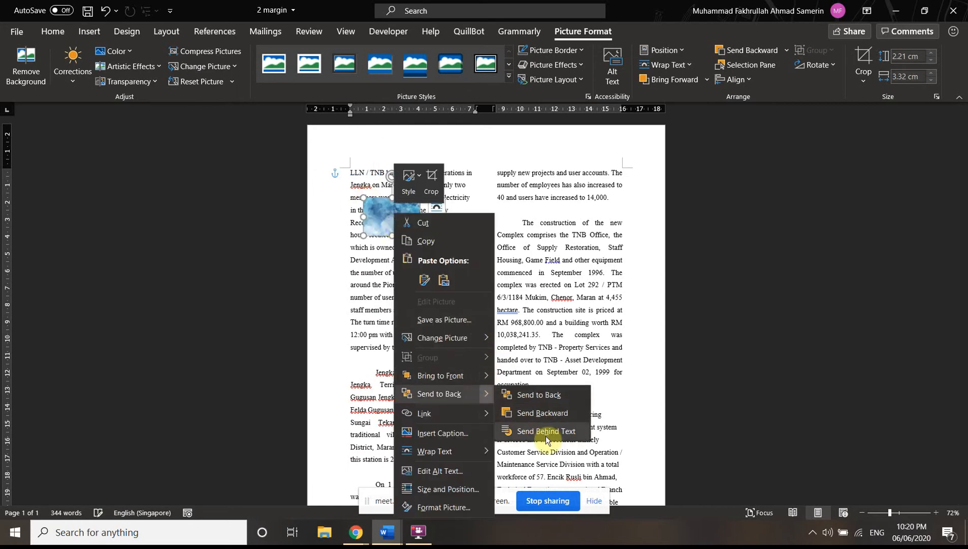
pyautogui.click(539, 418)
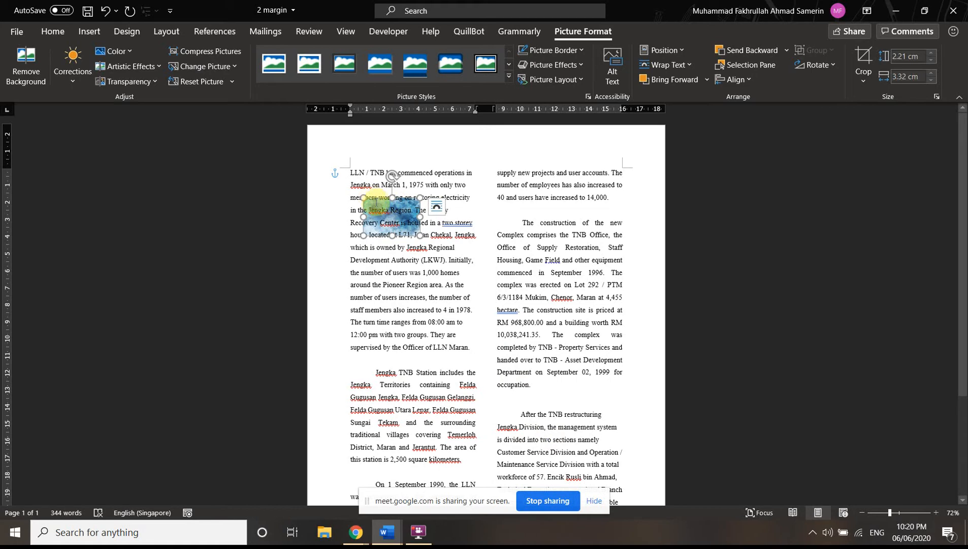
# - Move the picture to the top of the gap between the columns and bring it in front of the text
pyautogui.moveTo(382, 198); pyautogui.dragTo(480, 165)
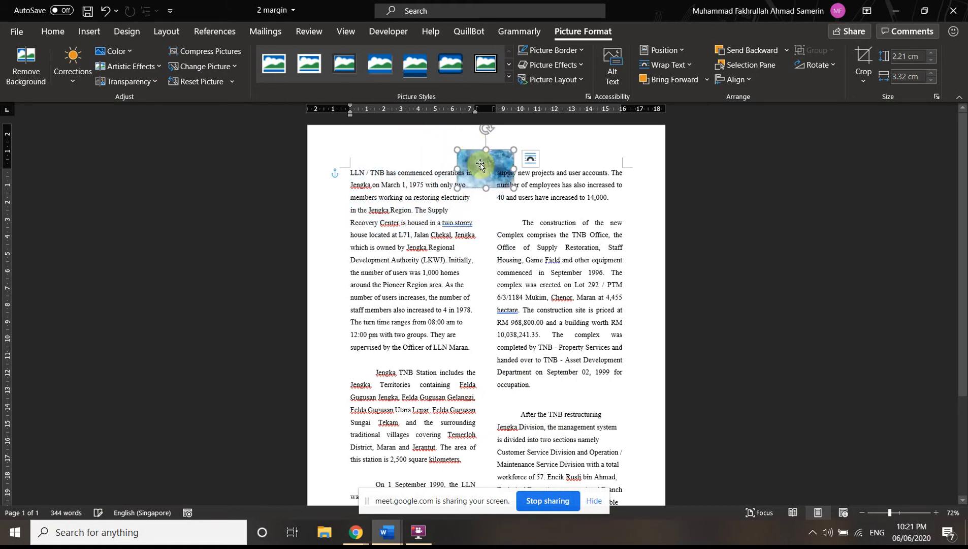
pyautogui.rightClick(481, 164)
pyautogui.click(538, 343)
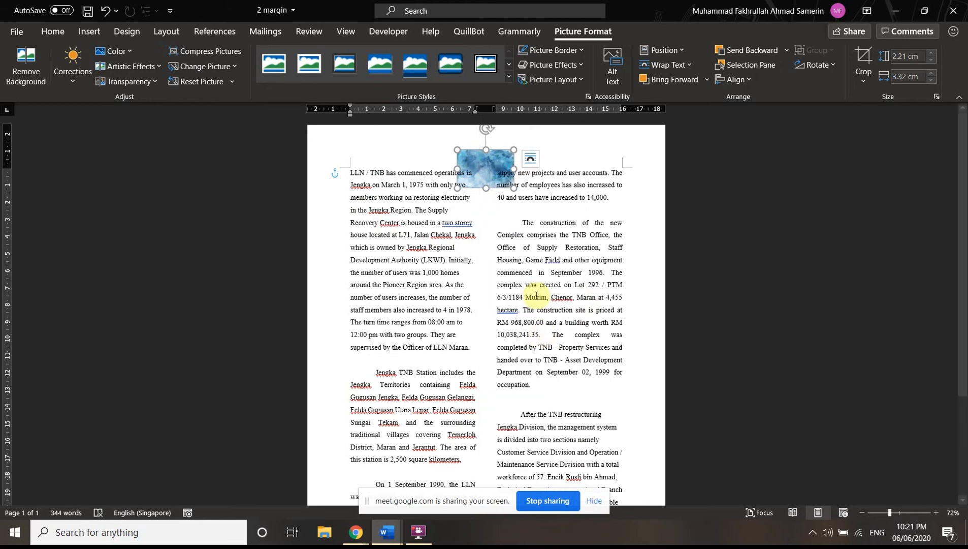
pyautogui.rightClick(481, 162)
pyautogui.moveTo(572, 326)
pyautogui.click(618, 361)
# - Apply Square text wrapping to the picture between the columns and move it into the first paragraph
pyautogui.moveTo(483, 173); pyautogui.dragTo(473, 233)
pyautogui.click(691, 65)
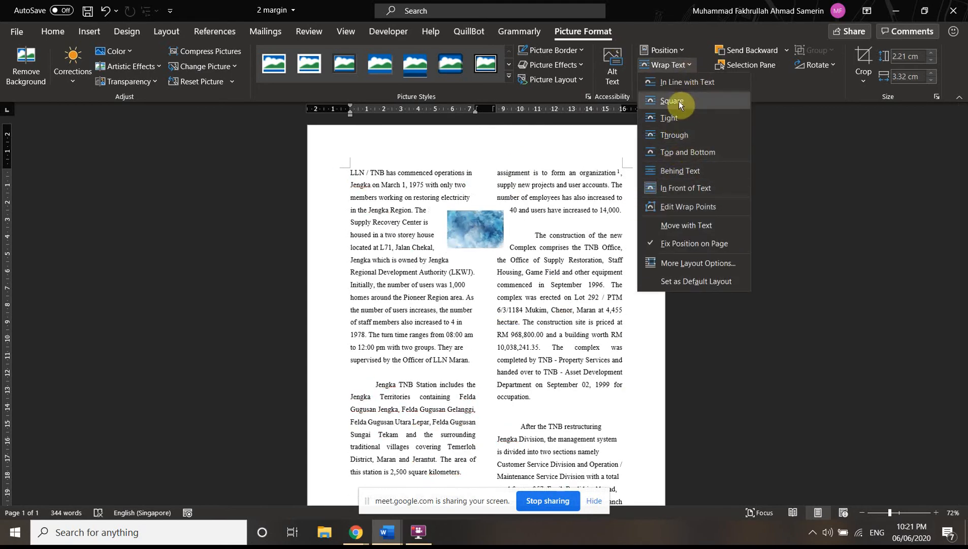
pyautogui.click(678, 100)
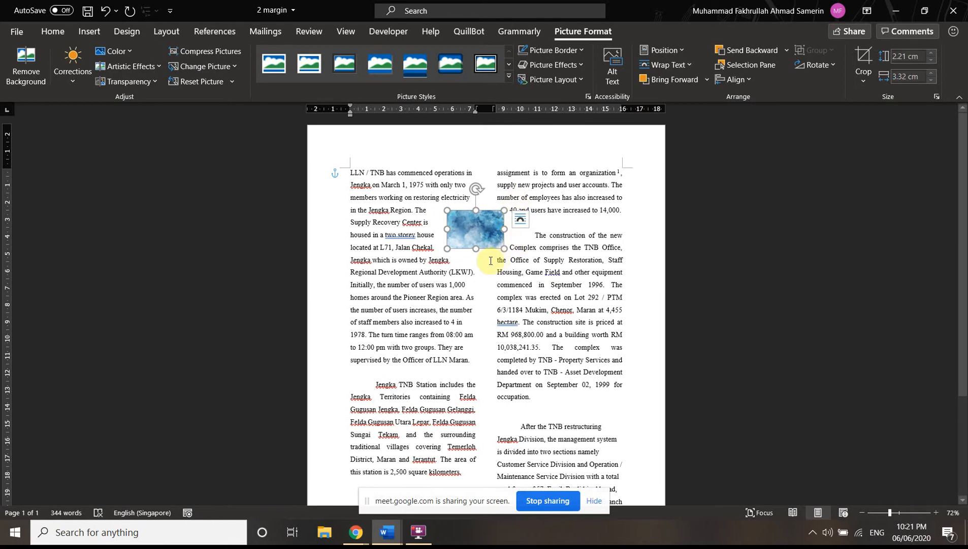
pyautogui.moveTo(446, 232); pyautogui.dragTo(377, 218)
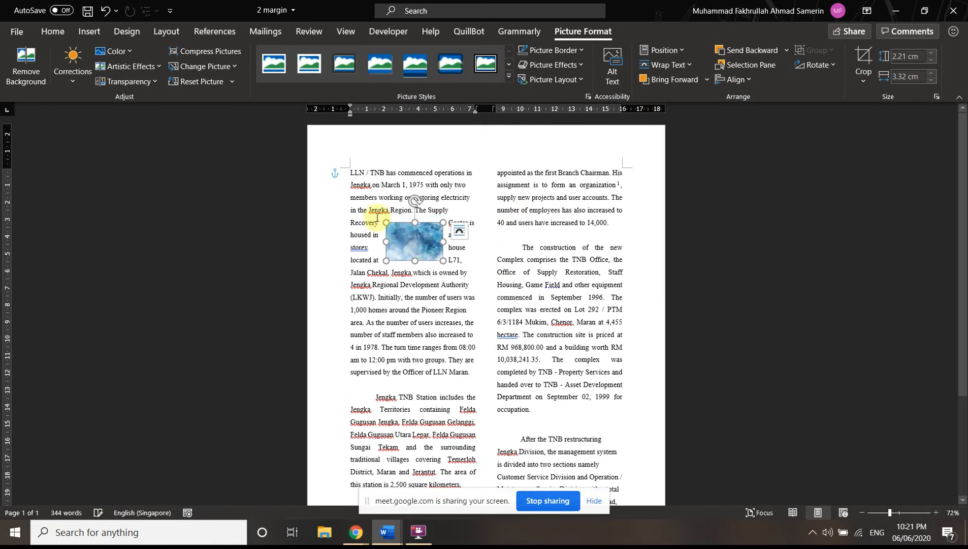
# - Try Tight and Through text wrapping on the picture and nudge it slightly within the first paragraph
pyautogui.click(668, 65)
pyautogui.click(671, 66)
pyautogui.click(674, 70)
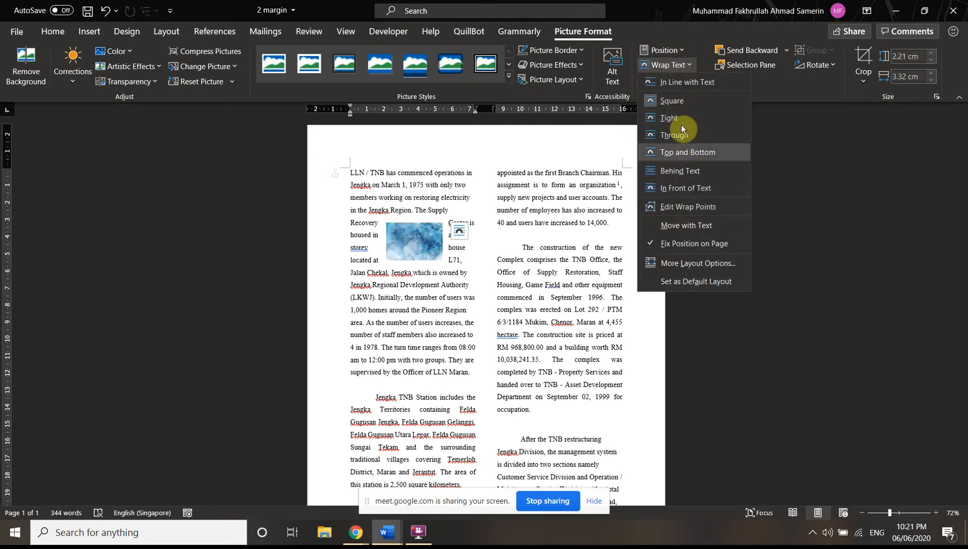
pyautogui.click(670, 115)
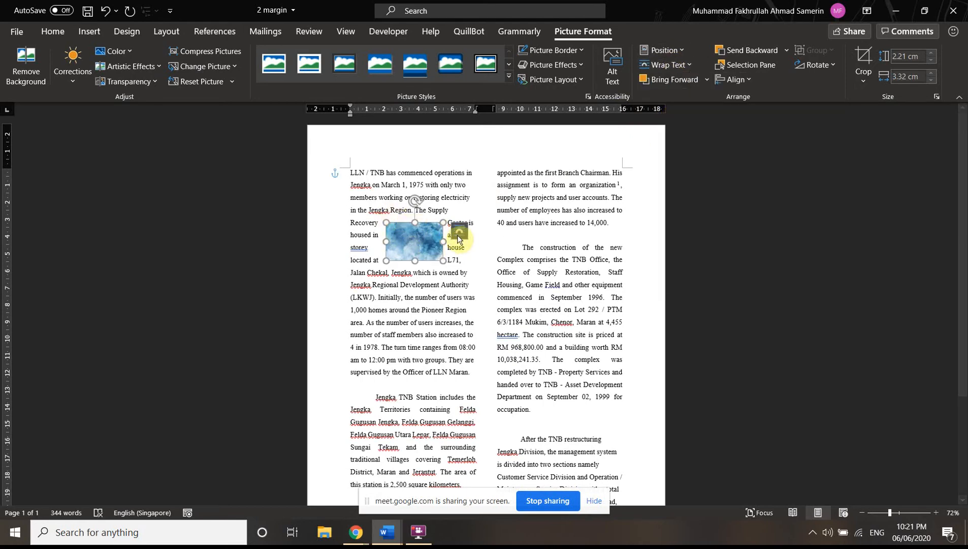
pyautogui.click(669, 64)
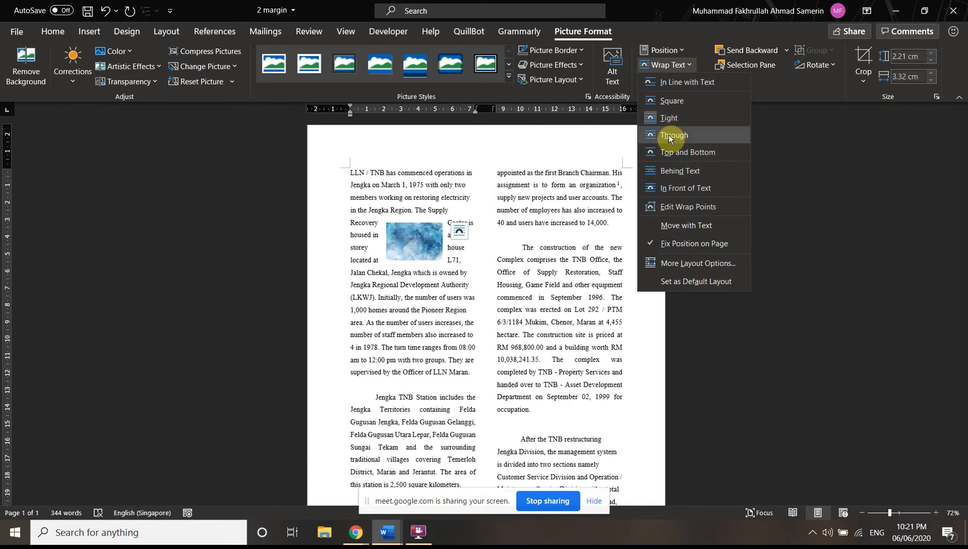
pyautogui.click(668, 134)
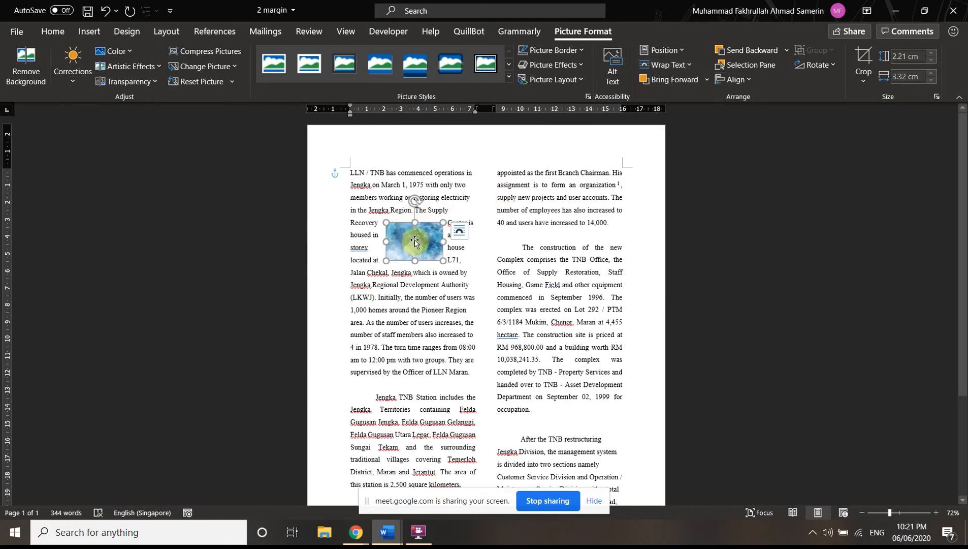
pyautogui.moveTo(416, 239)
pyautogui.mouseDown()
pyautogui.moveTo(414, 267)
pyautogui.moveTo(412, 224)
pyautogui.moveTo(413, 251)
pyautogui.mouseUp()
# - Crop the picture to a square aspect ratio, about 2.21 cm by 2.21 cm
pyautogui.click(862, 81)
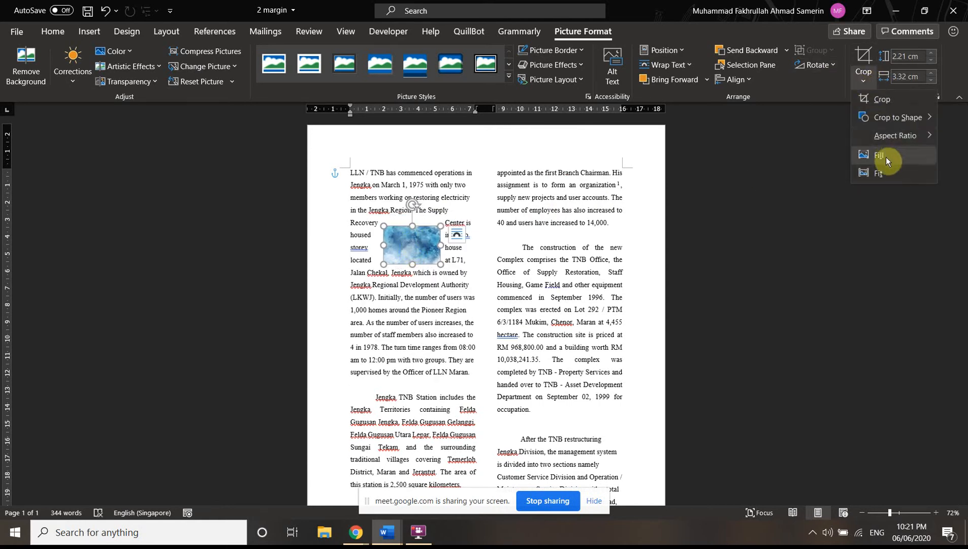
pyautogui.click(835, 158)
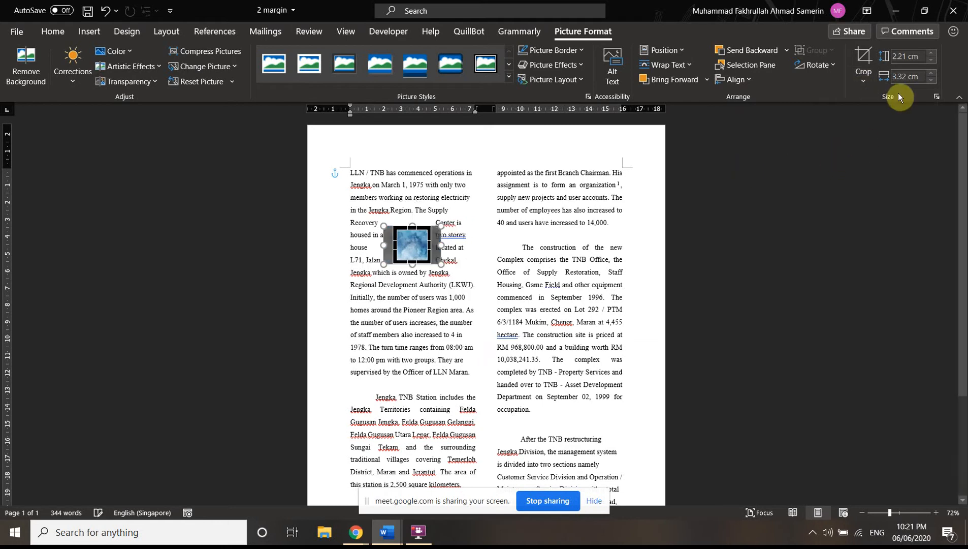
pyautogui.click(435, 287)
# - Crop the square picture to the oval basic shape so it forms a circle
pyautogui.click(863, 79)
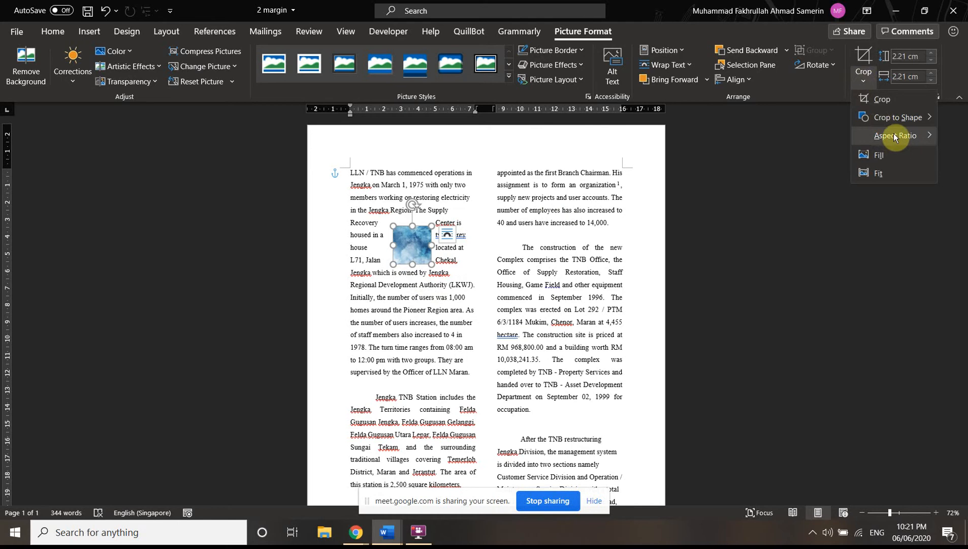
pyautogui.moveTo(908, 116)
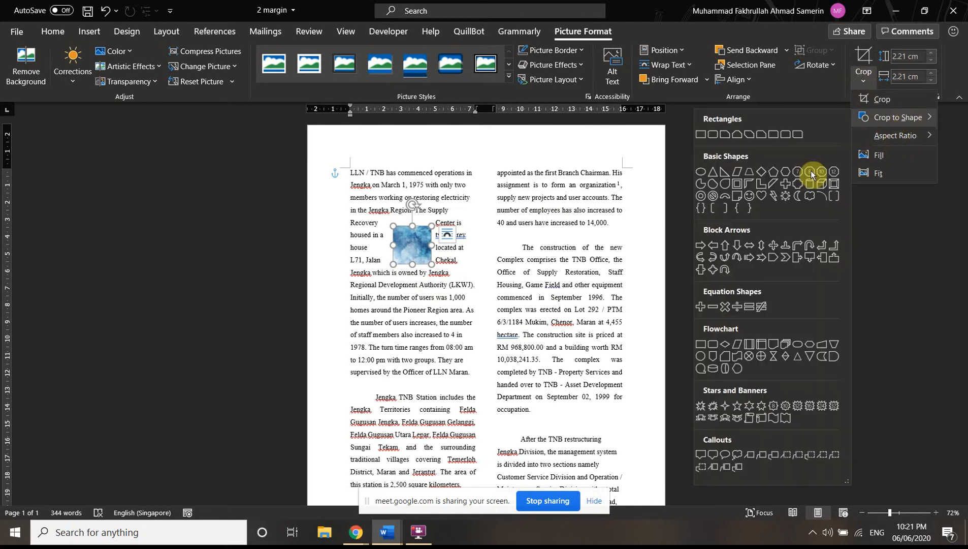
pyautogui.click(701, 172)
pyautogui.click(431, 345)
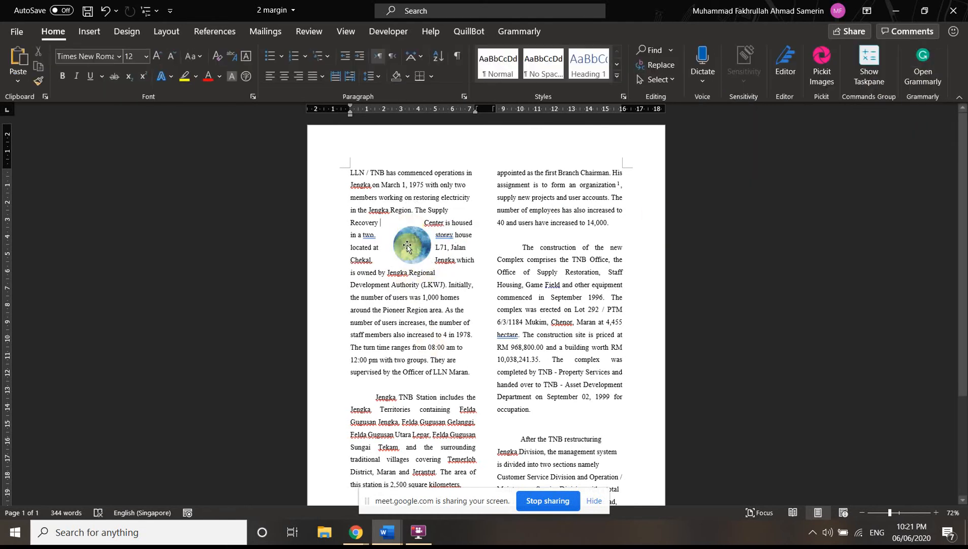
# - Reapply Through text wrapping to the circular picture
pyautogui.click(413, 248)
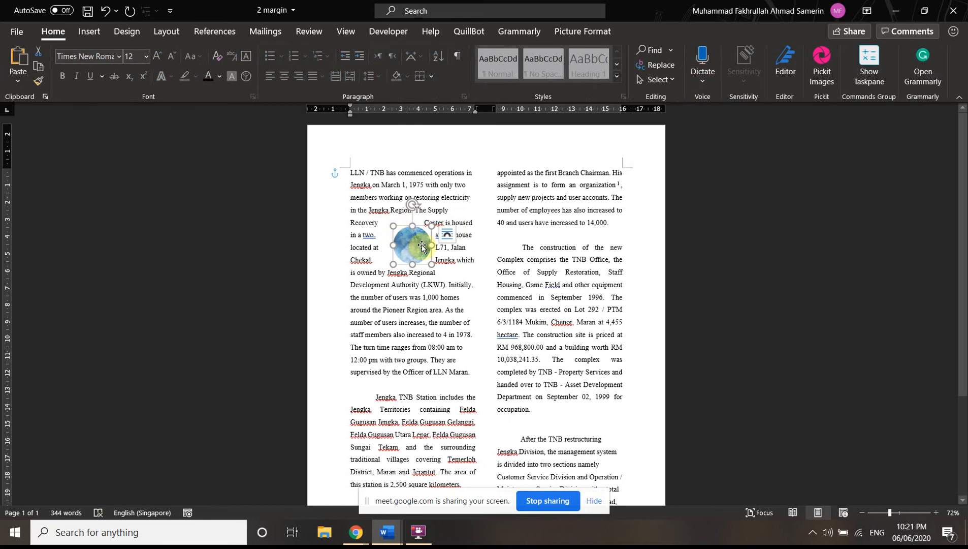
pyautogui.click(684, 66)
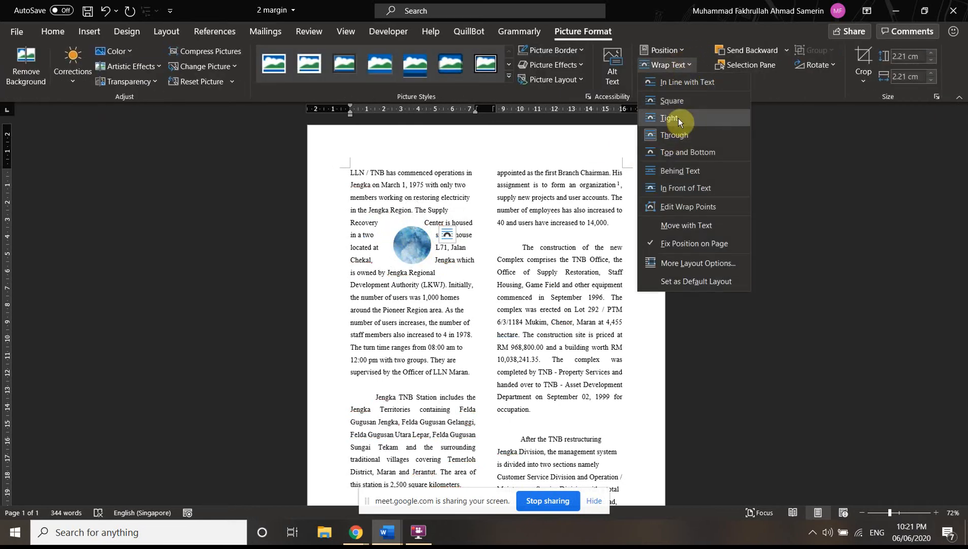
pyautogui.click(679, 134)
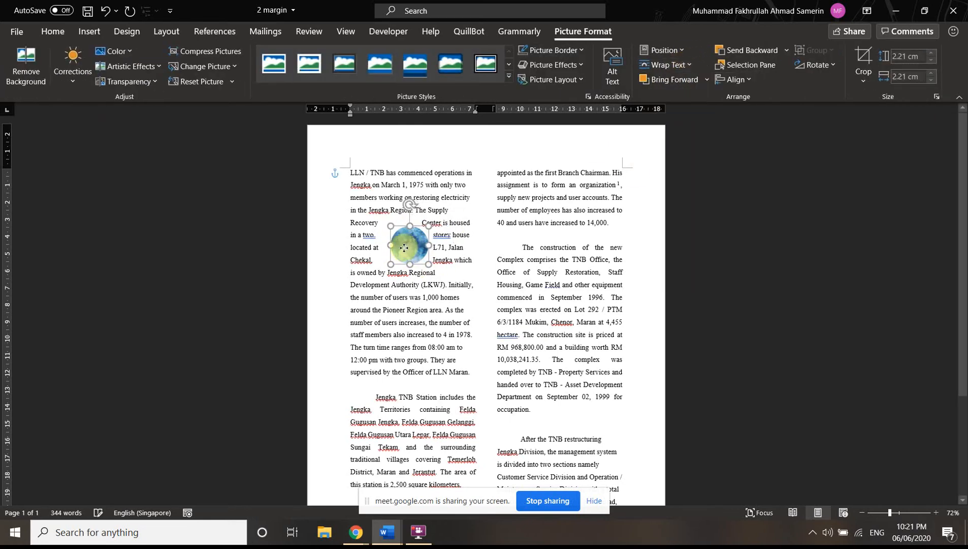
# - Set the circular picture's text wrapping to Tight and move it to the upper-left corner of the first column
pyautogui.click(682, 63)
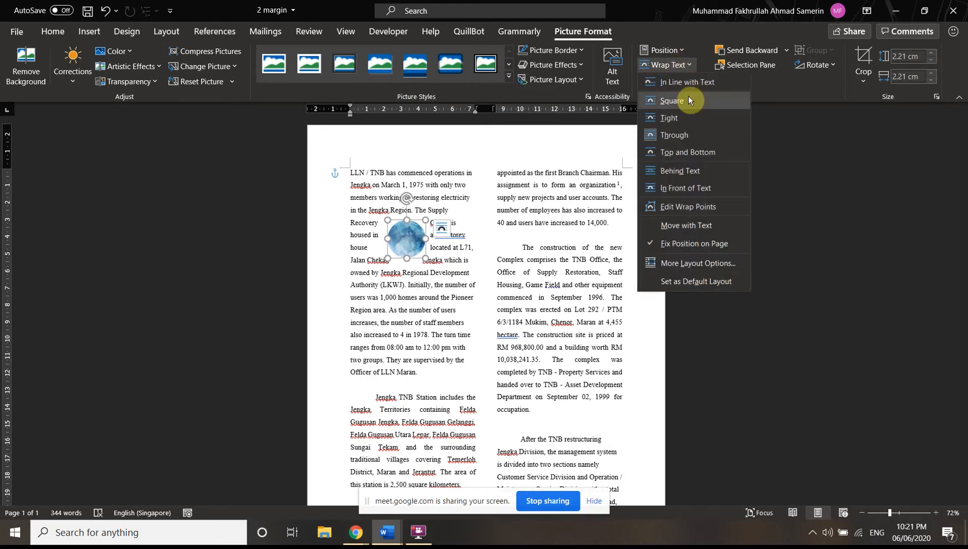
pyautogui.click(677, 116)
pyautogui.click(676, 65)
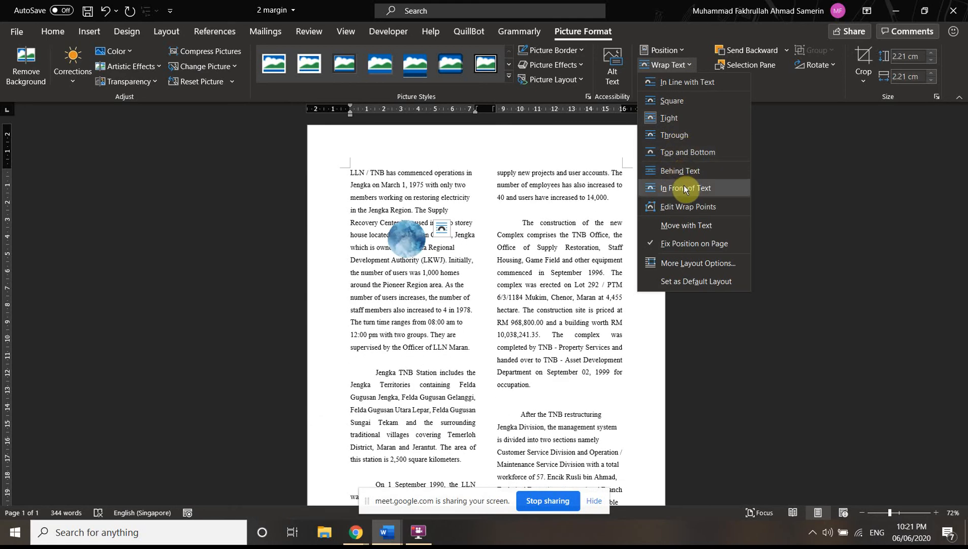
pyautogui.click(665, 118)
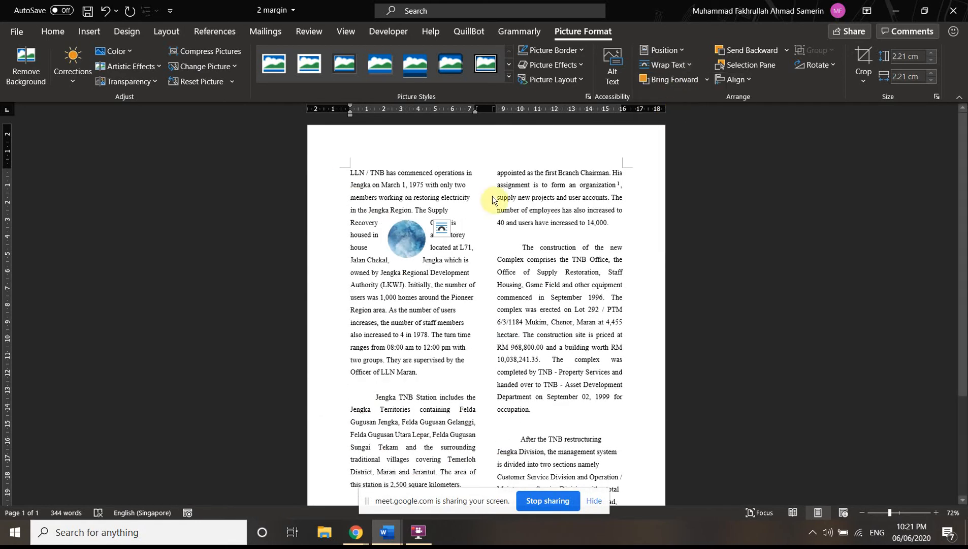
pyautogui.moveTo(407, 237); pyautogui.dragTo(380, 189)
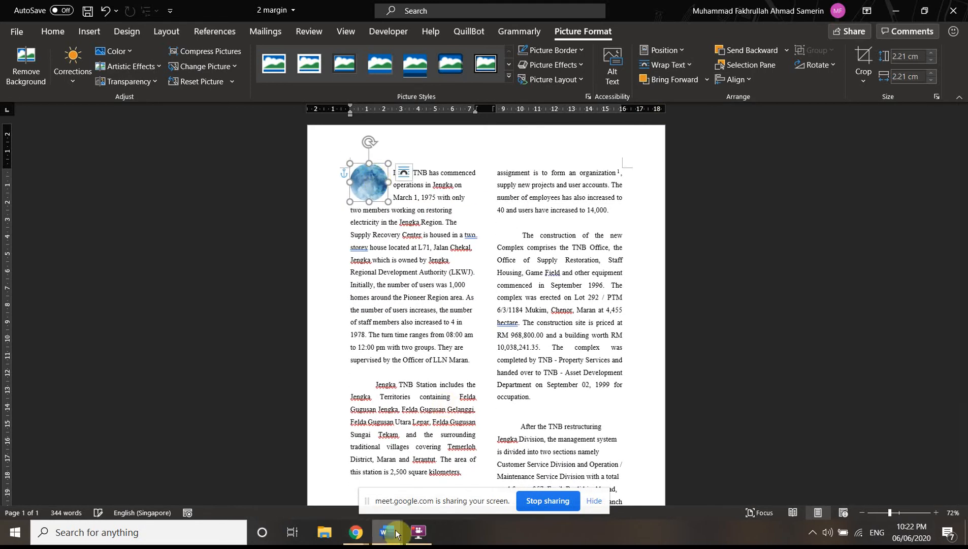
# - Switch to Document5 and start inserting a caption for the picture under heading 2.1
pyautogui.moveTo(387, 532)
pyautogui.click(895, 494)
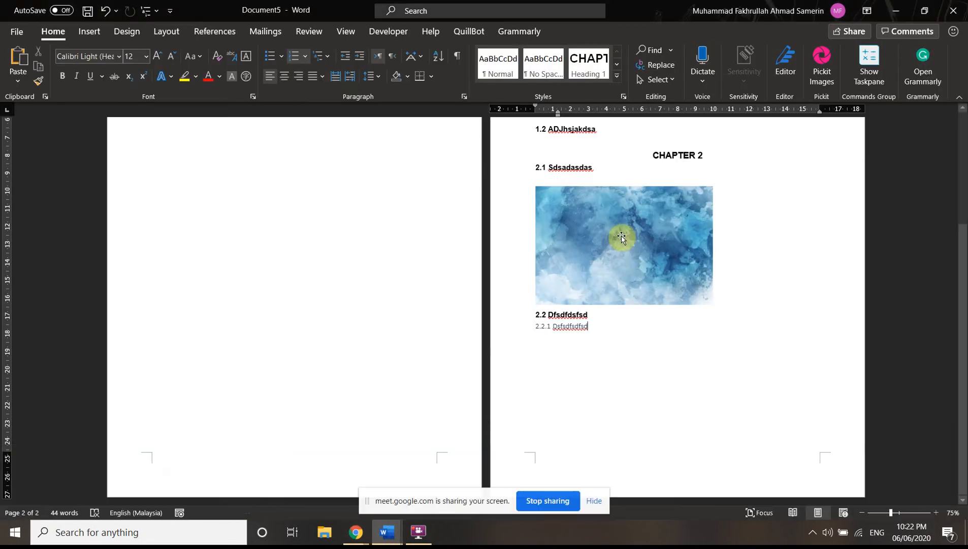
pyautogui.click(620, 232)
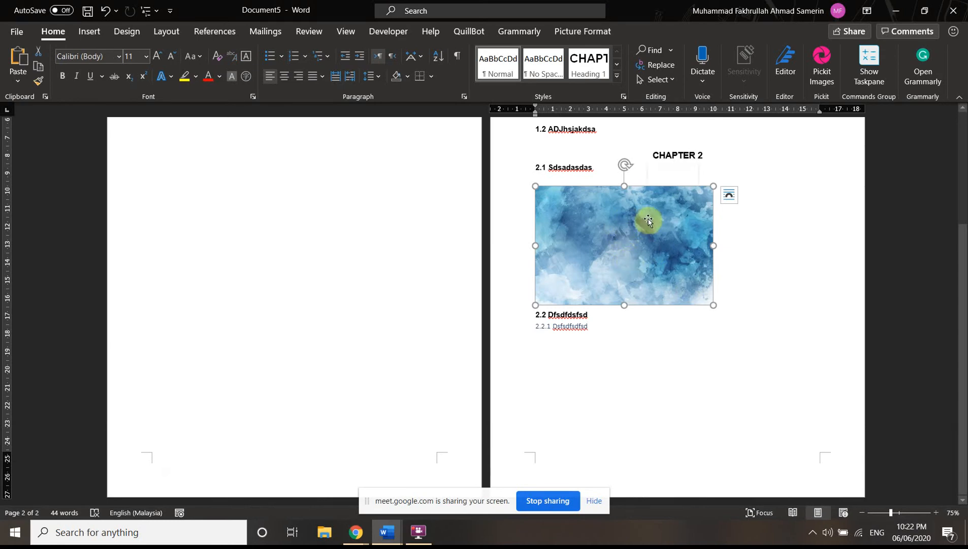
pyautogui.rightClick(648, 219)
pyautogui.click(610, 246)
pyautogui.rightClick(631, 209)
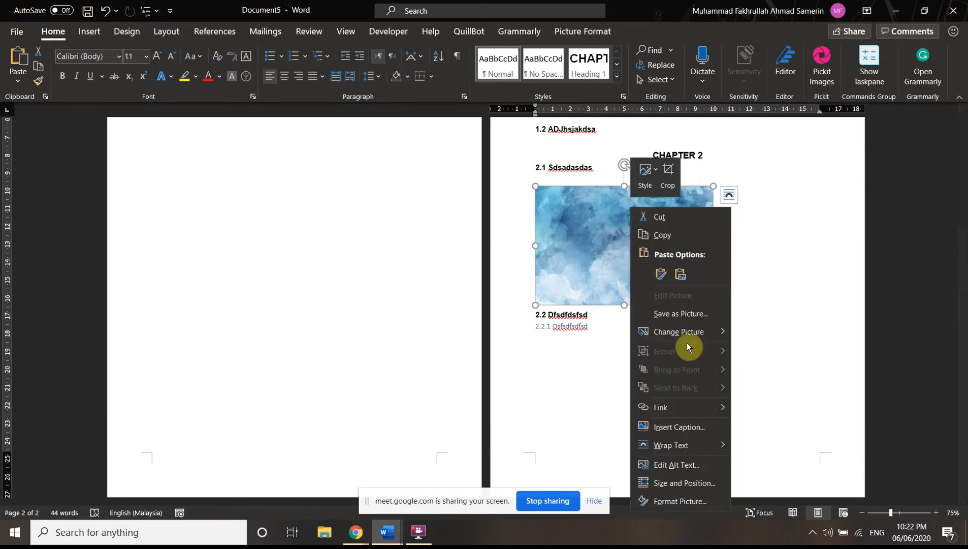
pyautogui.click(678, 427)
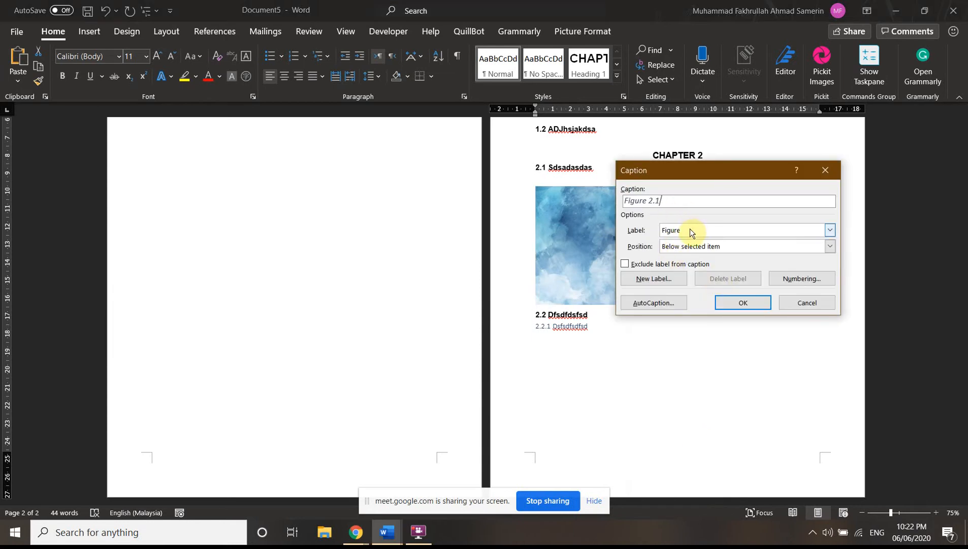
# - Choose Figure as the label for the picture's caption
pyautogui.click(688, 231)
pyautogui.click(695, 227)
pyautogui.click(694, 228)
pyautogui.click(693, 229)
pyautogui.click(706, 232)
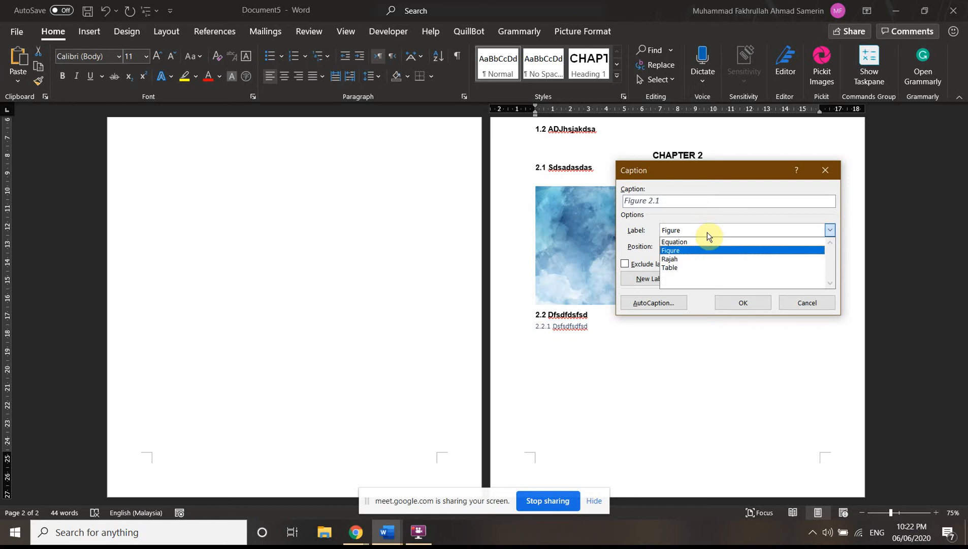
pyautogui.click(677, 238)
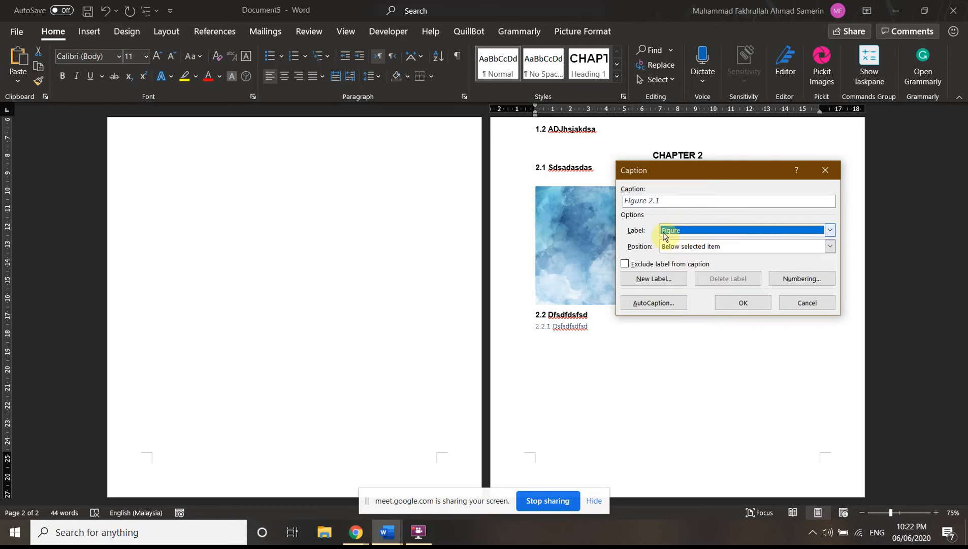
# - Number the caption by Heading 1 chapter with a period separator and insert it below the picture with the text "dsfsddds"
pyautogui.click(801, 278)
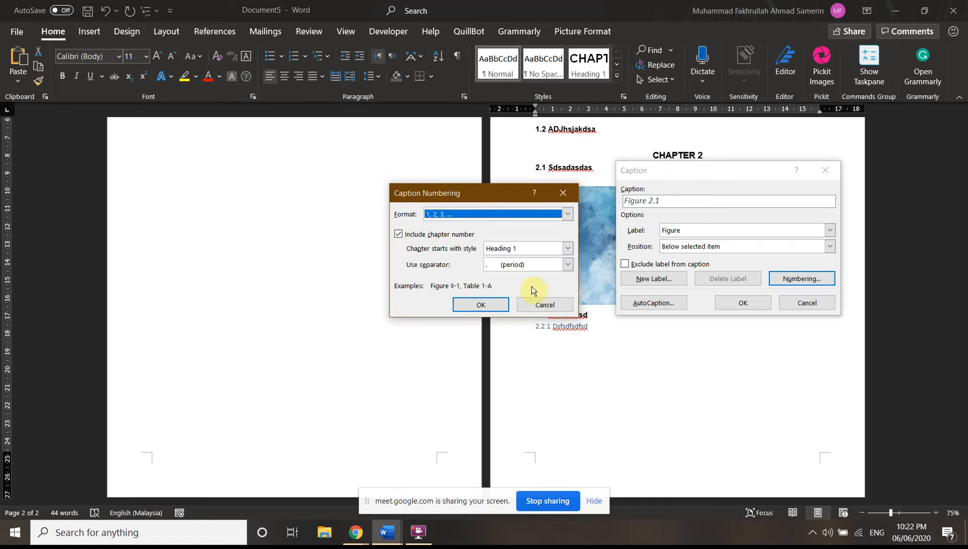
pyautogui.click(543, 264)
pyautogui.click(515, 281)
pyautogui.click(529, 265)
pyautogui.click(523, 264)
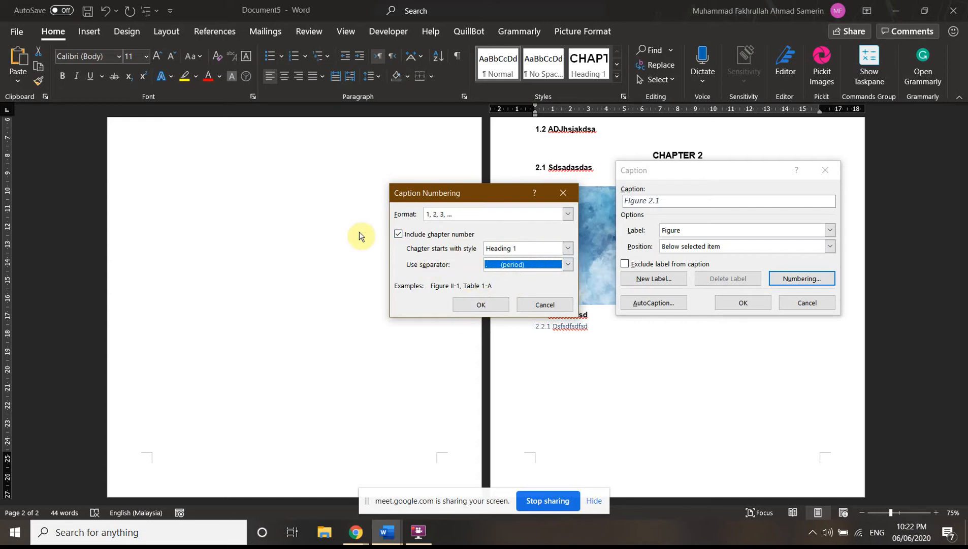
pyautogui.click(485, 303)
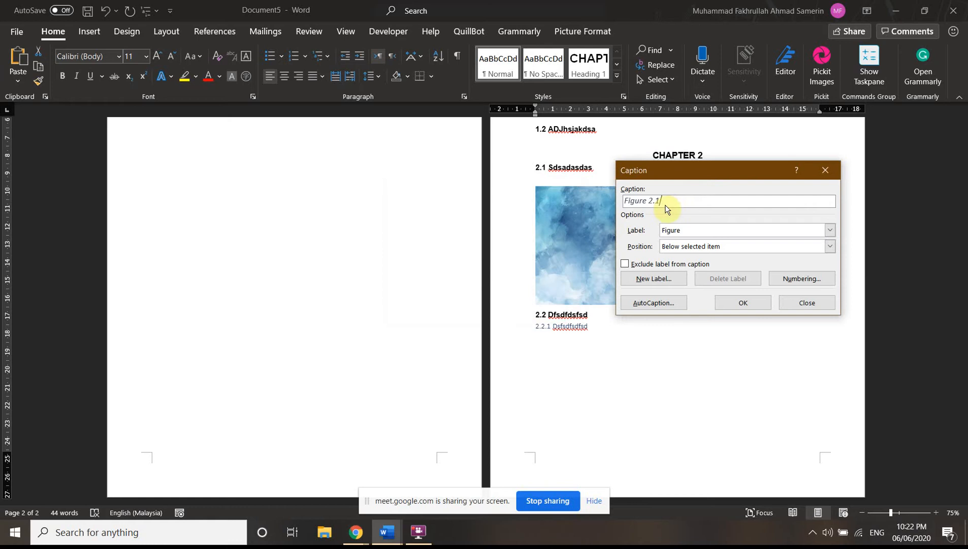
pyautogui.write('dds')
pyautogui.click(753, 304)
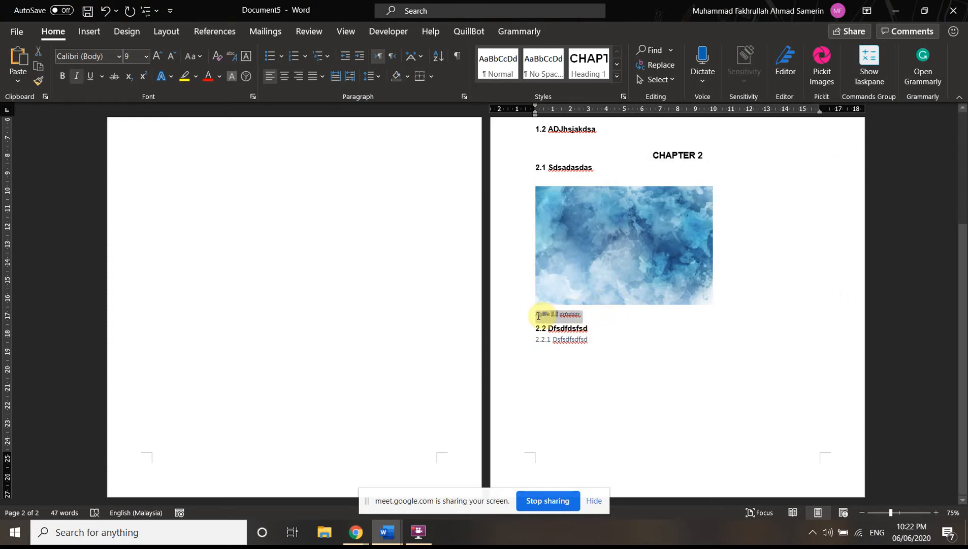
# - Look through the available styles for the one used by the Figure 2.1 caption
pyautogui.click(618, 66)
pyautogui.click(618, 66)
pyautogui.click(618, 66)
pyautogui.click(619, 66)
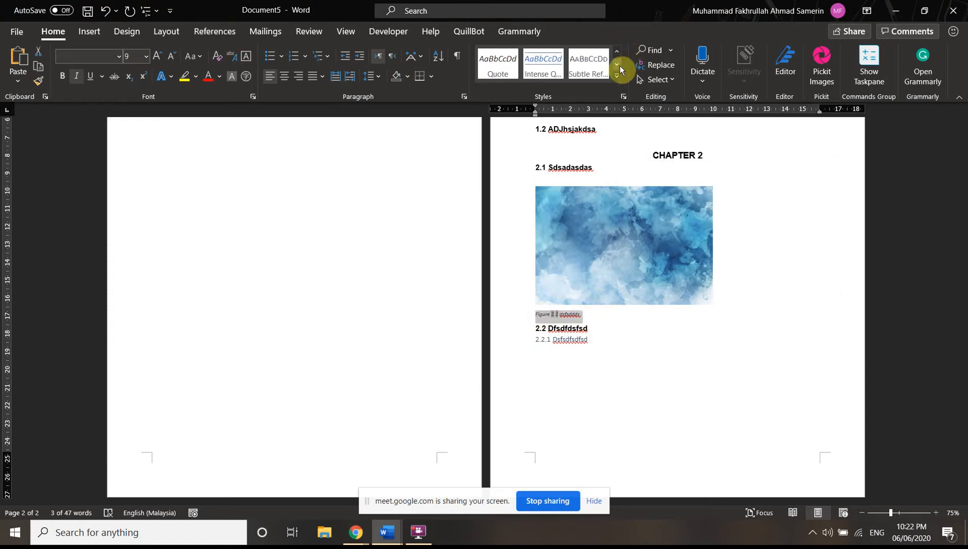
pyautogui.click(619, 66)
pyautogui.click(617, 55)
pyautogui.click(617, 54)
pyautogui.click(617, 54)
pyautogui.click(617, 55)
pyautogui.click(615, 65)
pyautogui.click(616, 64)
pyautogui.click(616, 64)
pyautogui.click(615, 65)
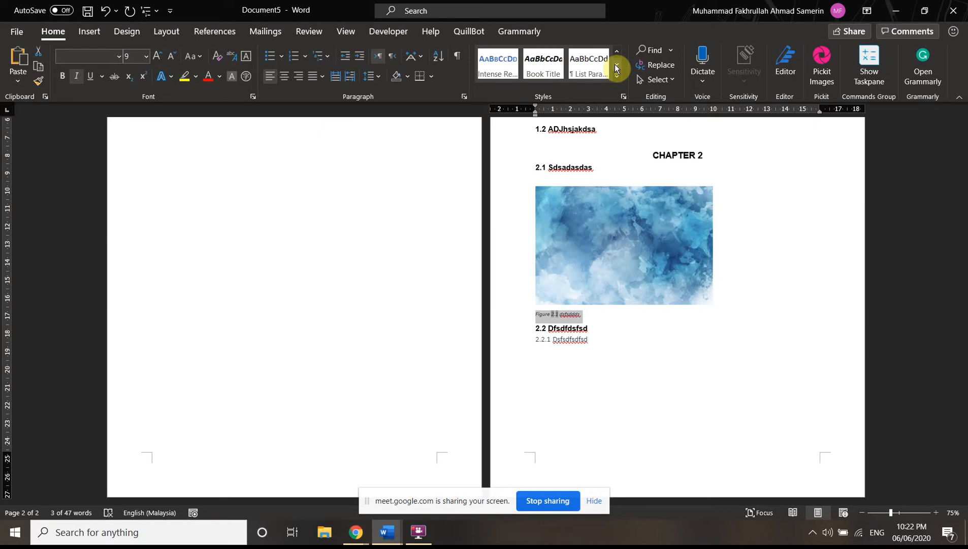
pyautogui.click(616, 65)
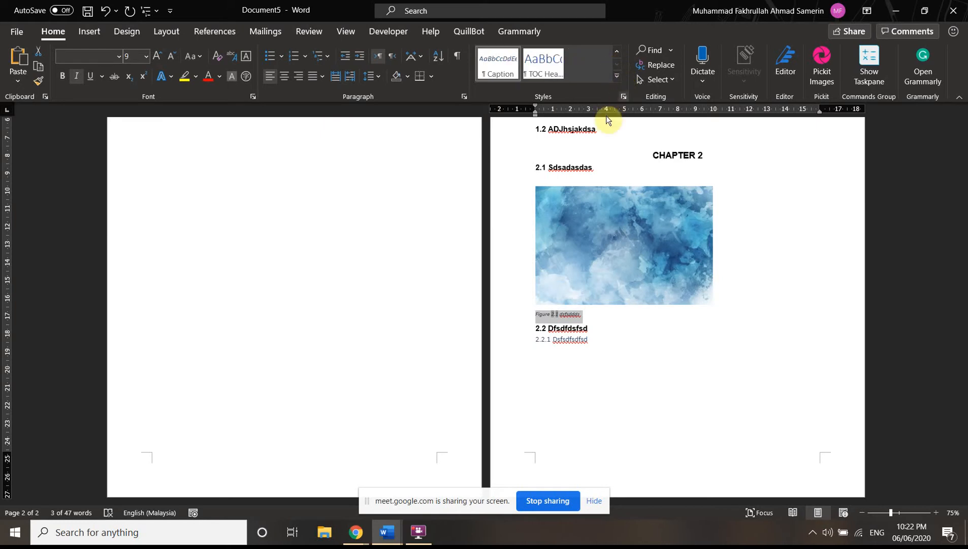
pyautogui.click(623, 97)
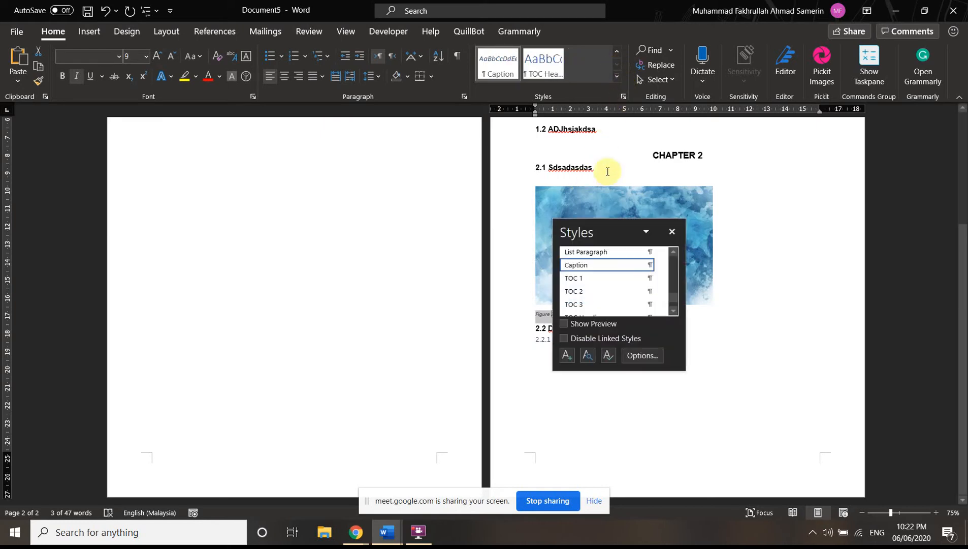
# - Modify the Caption style to Arial, 12 pt, in black
pyautogui.click(615, 77)
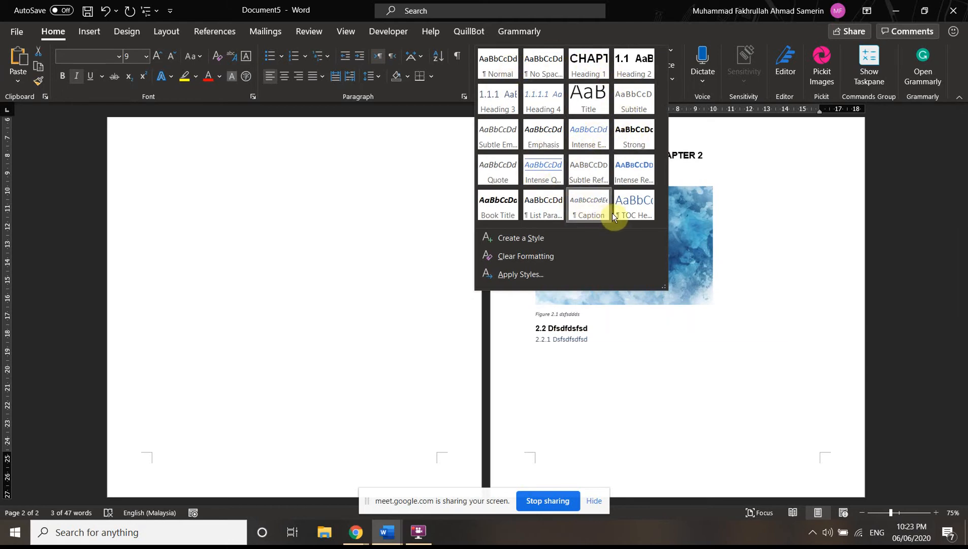
pyautogui.rightClick(589, 204)
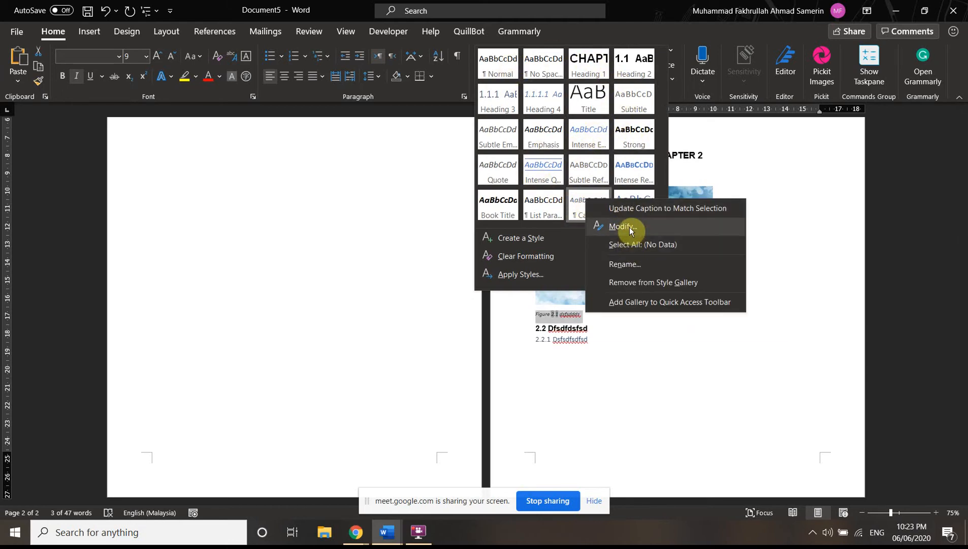
pyautogui.click(629, 227)
pyautogui.click(454, 257)
pyautogui.click(419, 351)
pyautogui.click(600, 256)
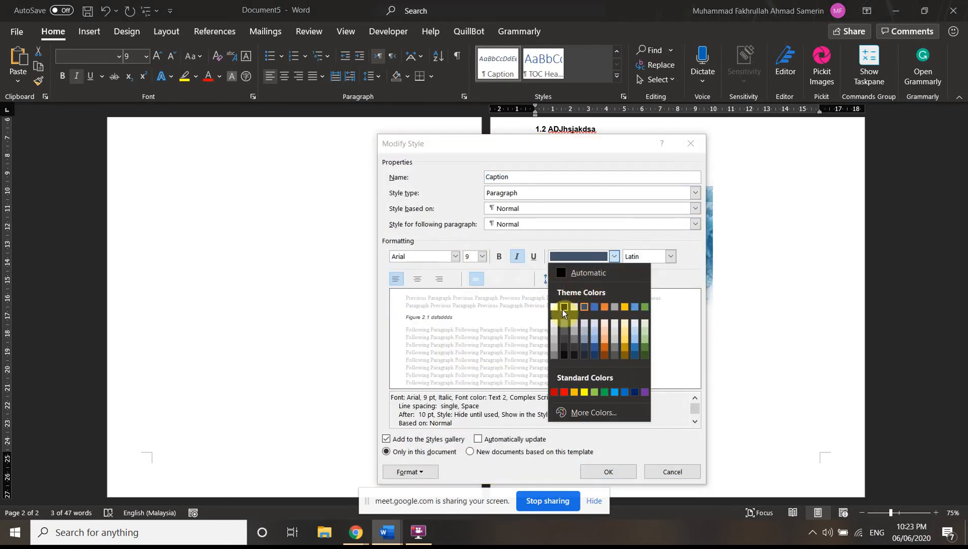
pyautogui.click(564, 307)
pyautogui.click(482, 257)
pyautogui.click(472, 310)
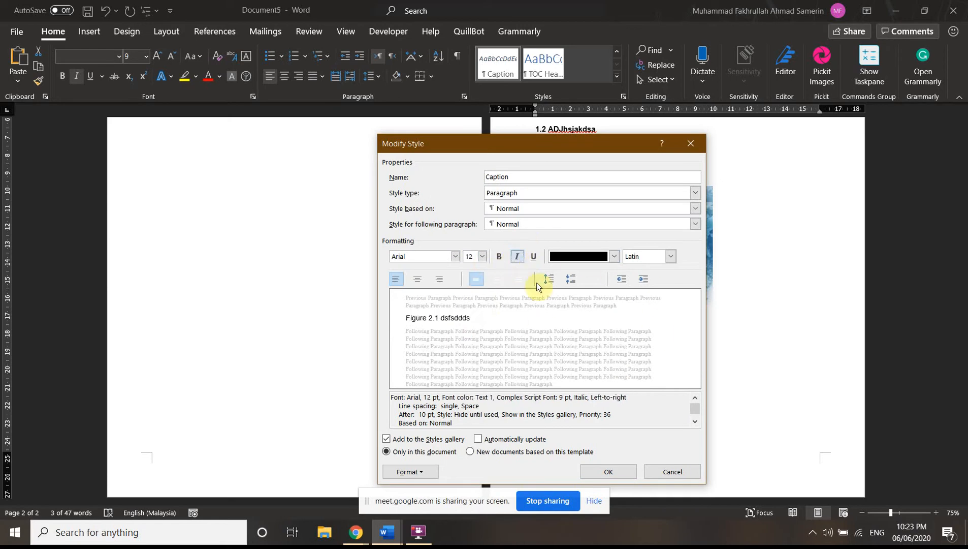
pyautogui.click(608, 472)
pyautogui.click(614, 318)
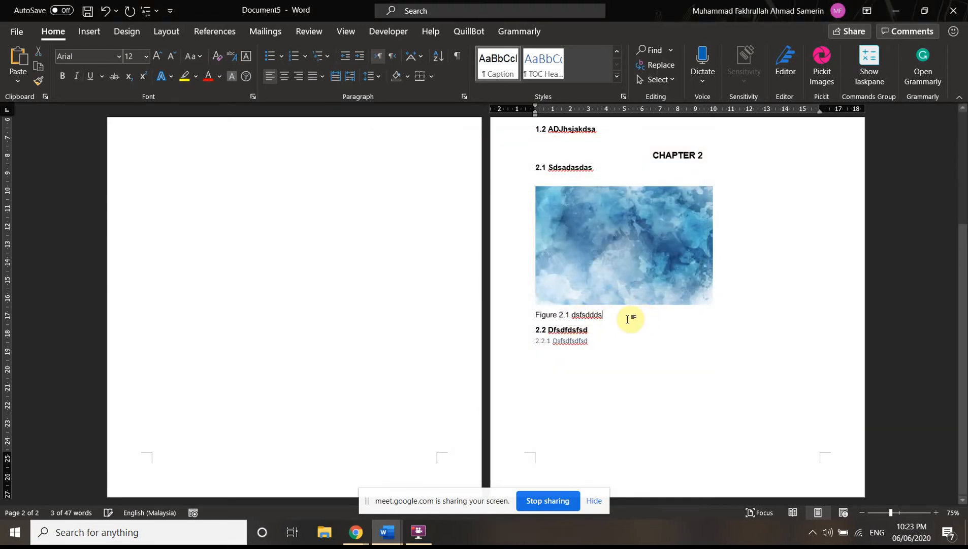
# - Review the picture and its restyled caption alongside the table of contents page
pyautogui.click(624, 271)
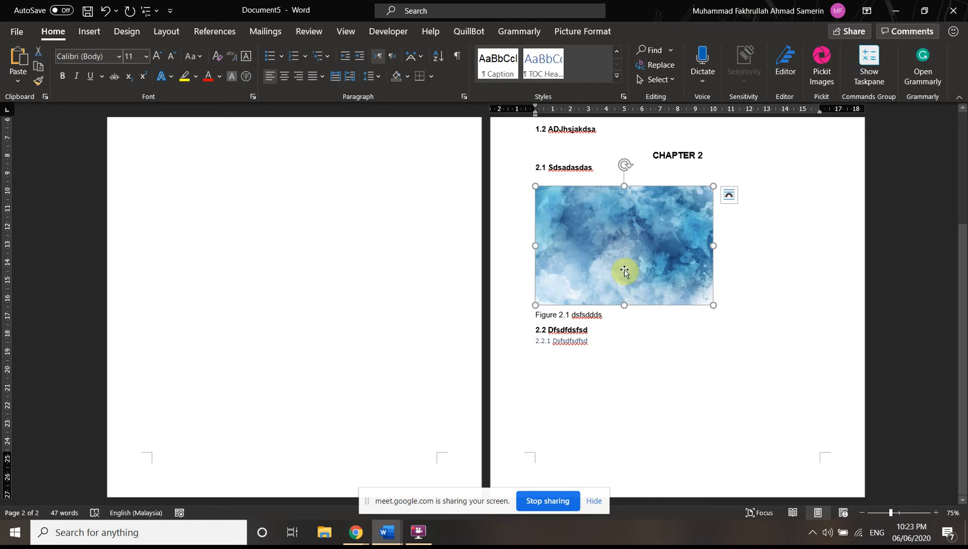
pyautogui.click(627, 324)
pyautogui.scroll(1, 588, 331)
pyautogui.scroll(1, 588, 330)
pyautogui.moveTo(617, 363); pyautogui.dragTo(557, 365)
pyautogui.click(586, 362)
pyautogui.tripleClick(567, 360)
pyautogui.click(361, 284)
pyautogui.scroll(3, 356, 279)
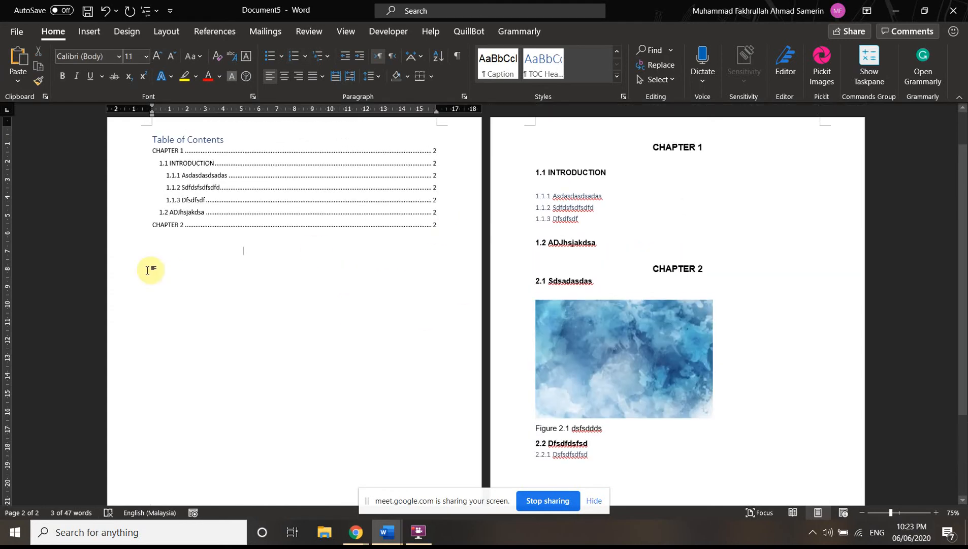
# - Start a table of figures on the empty line below the table of contents, using the Figure caption label
pyautogui.click(167, 252)
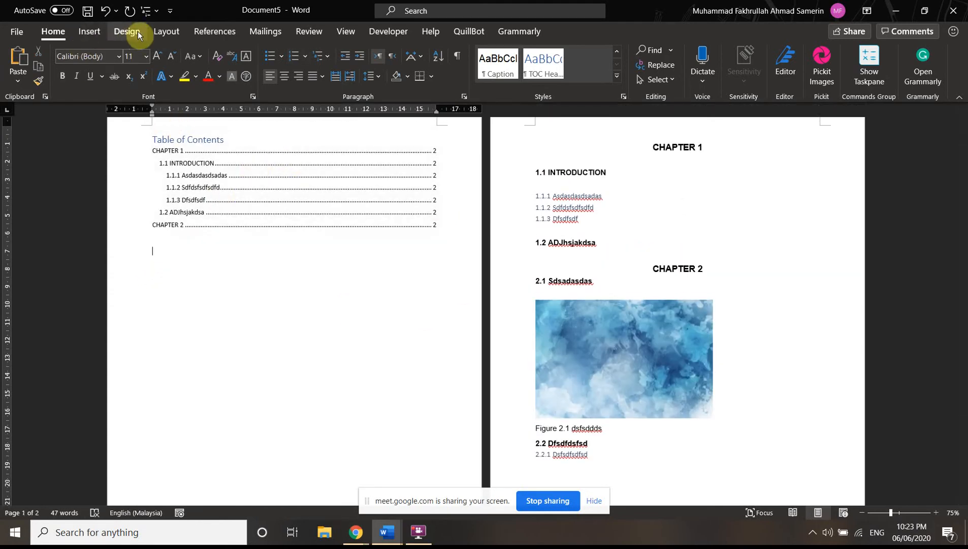
pyautogui.click(200, 31)
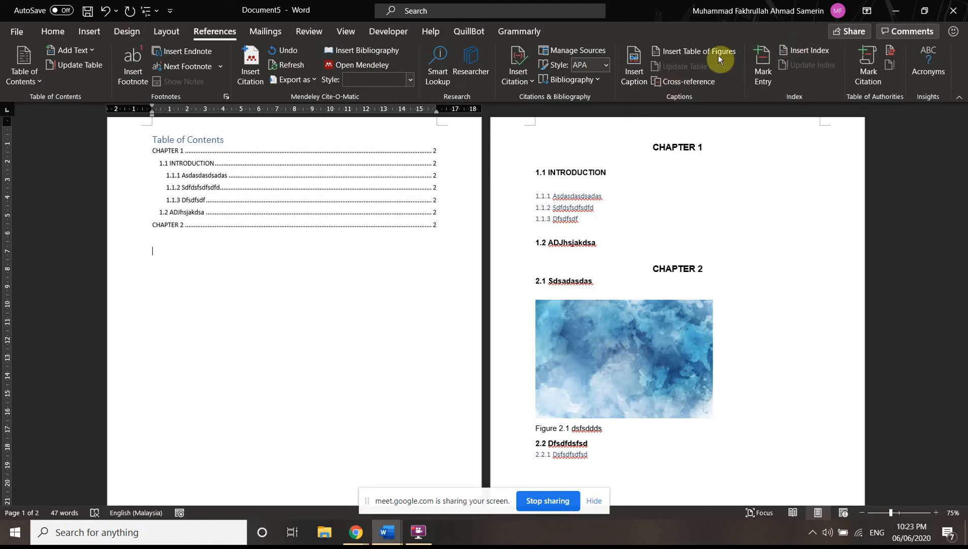
pyautogui.click(687, 50)
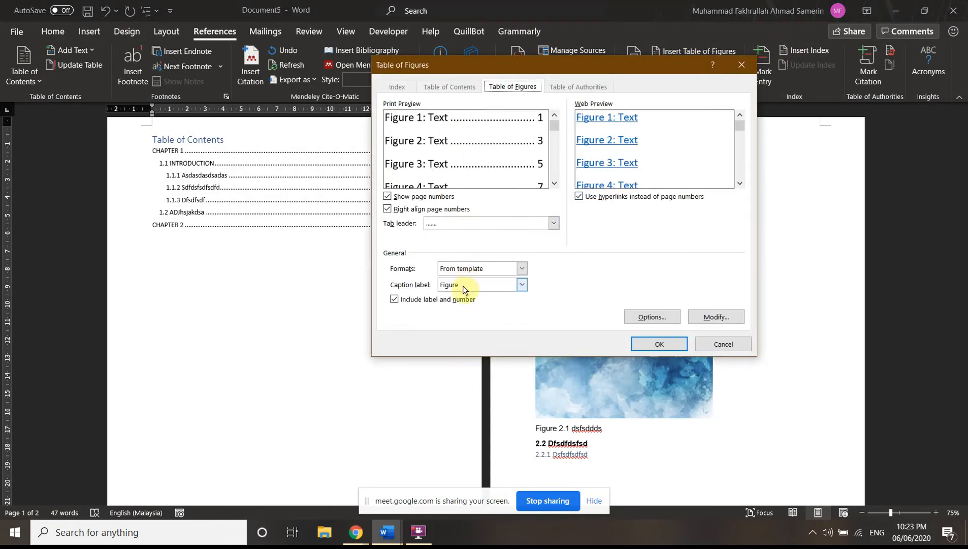
pyautogui.click(463, 285)
pyautogui.click(455, 301)
# - Set the tab leader to dots and insert the table of figures
pyautogui.click(463, 224)
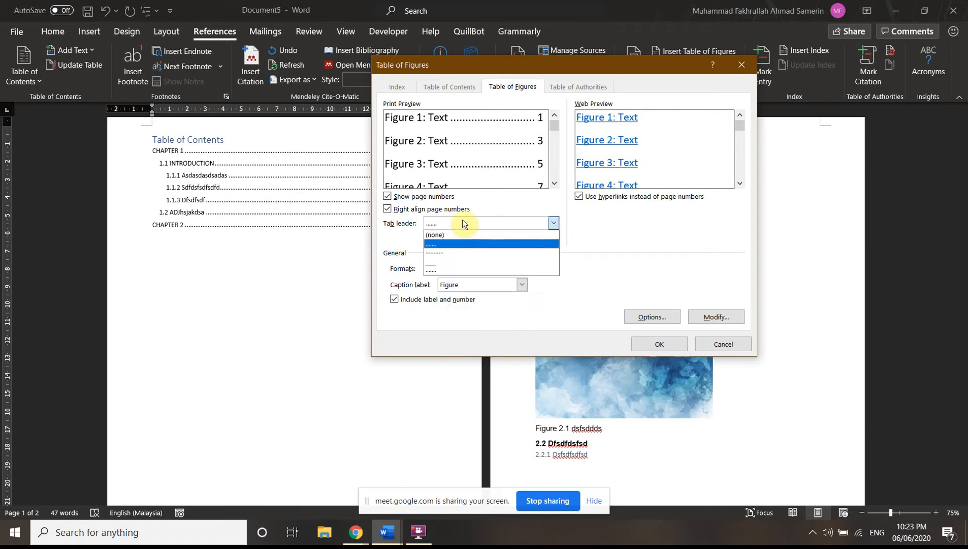
pyautogui.click(451, 235)
pyautogui.click(461, 223)
pyautogui.click(453, 245)
pyautogui.click(476, 220)
pyautogui.click(449, 246)
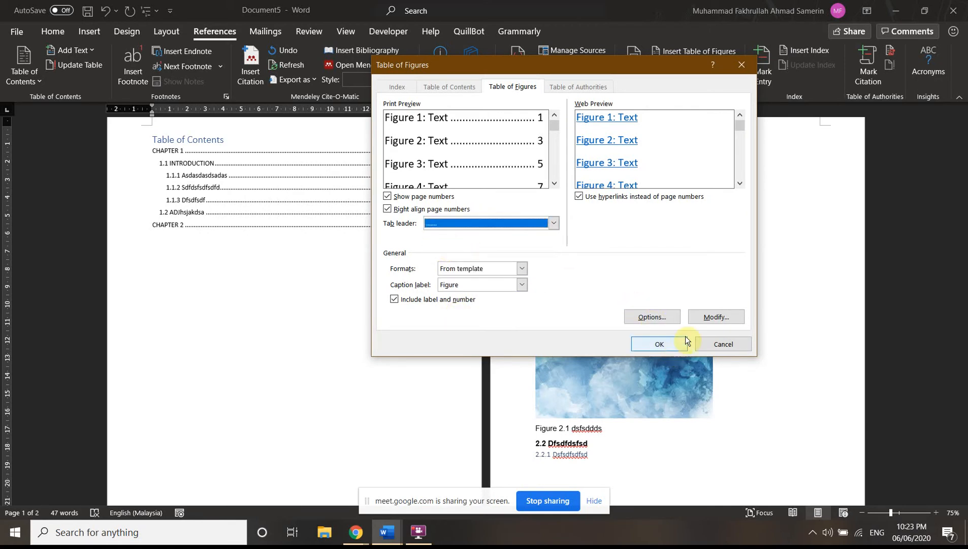
pyautogui.click(668, 339)
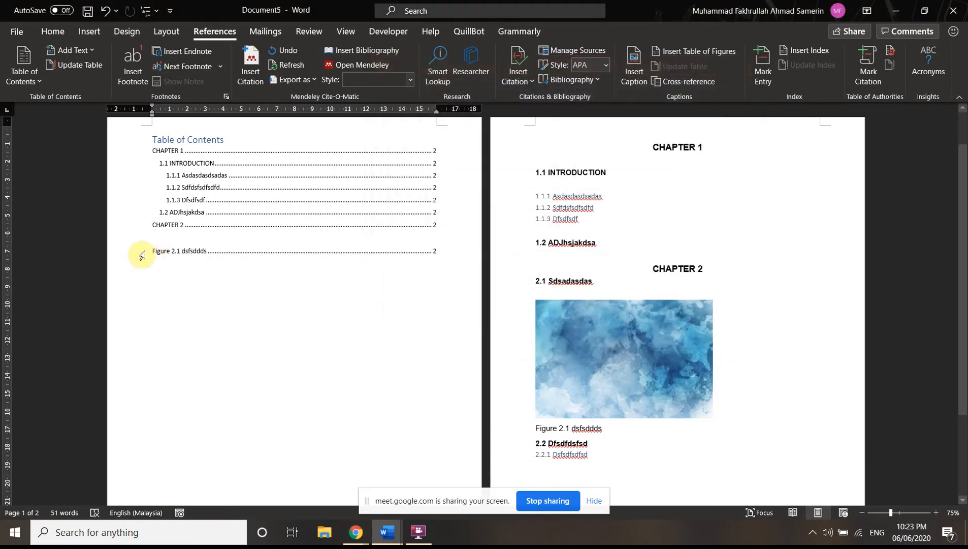
# - Compare the entry in the new table of figures with the caption under the picture
pyautogui.moveTo(167, 251); pyautogui.dragTo(398, 285)
pyautogui.click(361, 328)
pyautogui.scroll(2, 305, 320)
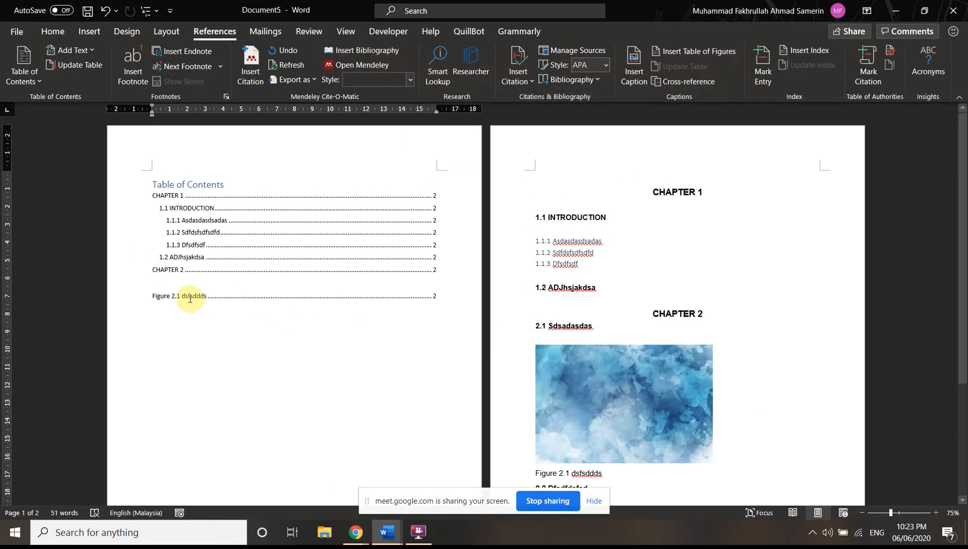
pyautogui.moveTo(164, 297); pyautogui.dragTo(352, 318)
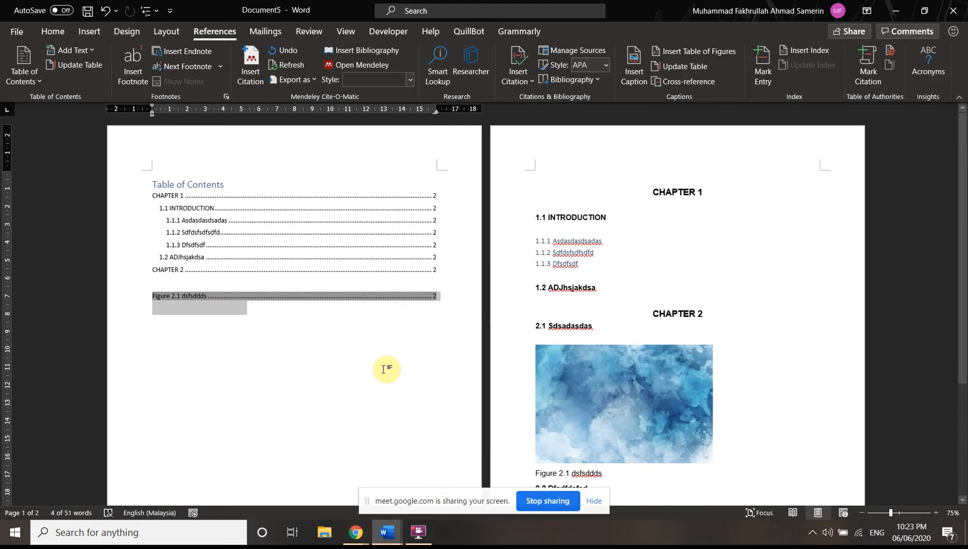
pyautogui.click(372, 398)
pyautogui.scroll(-3, 510, 419)
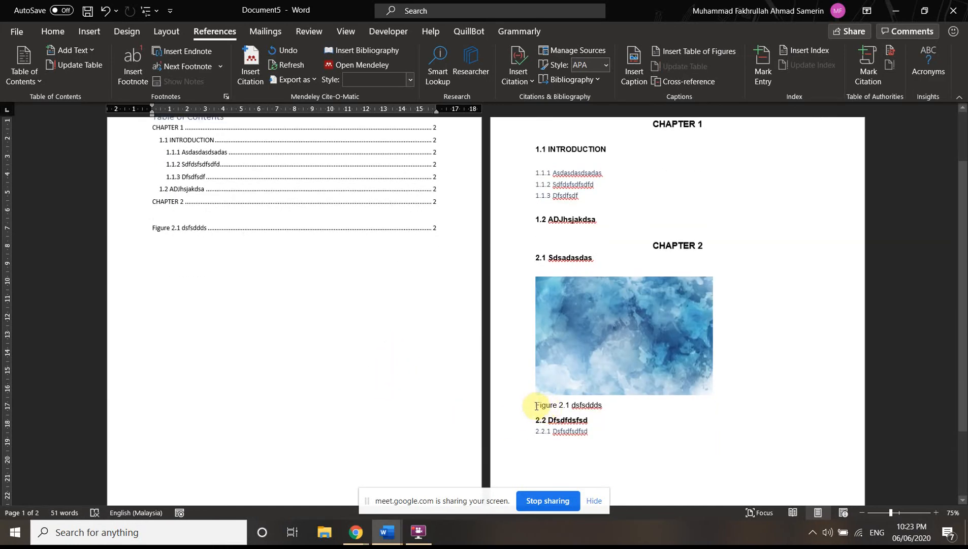
pyautogui.click(536, 405)
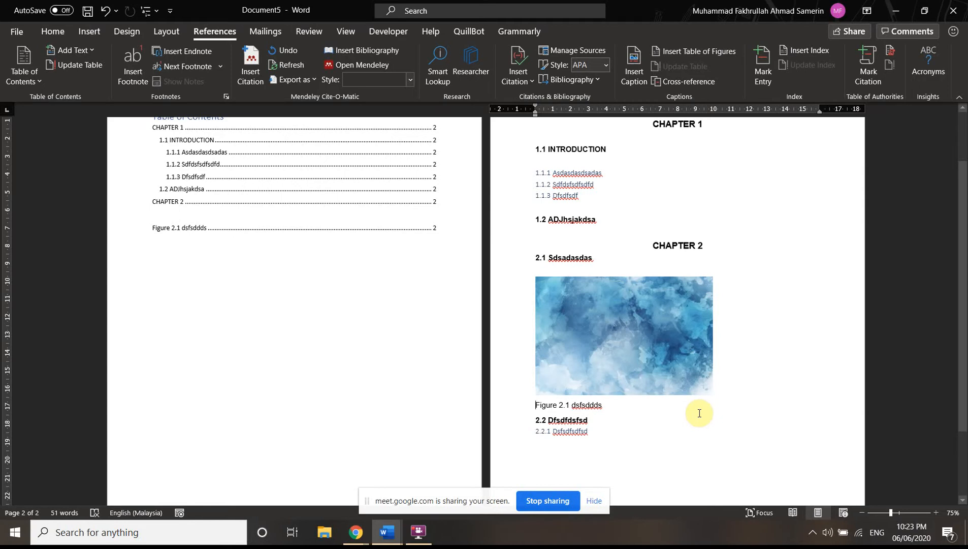
# - Insert a table of four columns and five rows on the empty line below heading 2.2.1
pyautogui.scroll(-4, 721, 397)
pyautogui.click(590, 356)
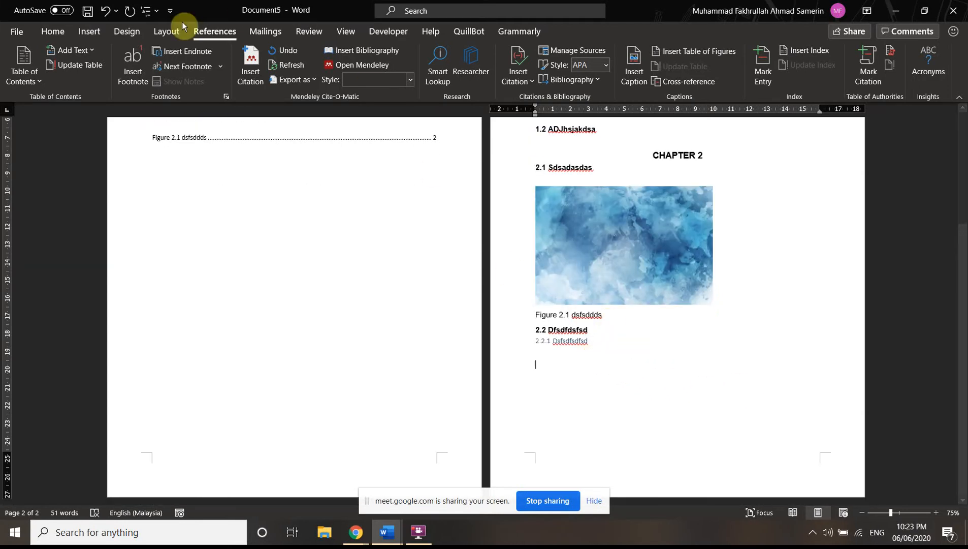
pyautogui.click(84, 34)
pyautogui.click(94, 76)
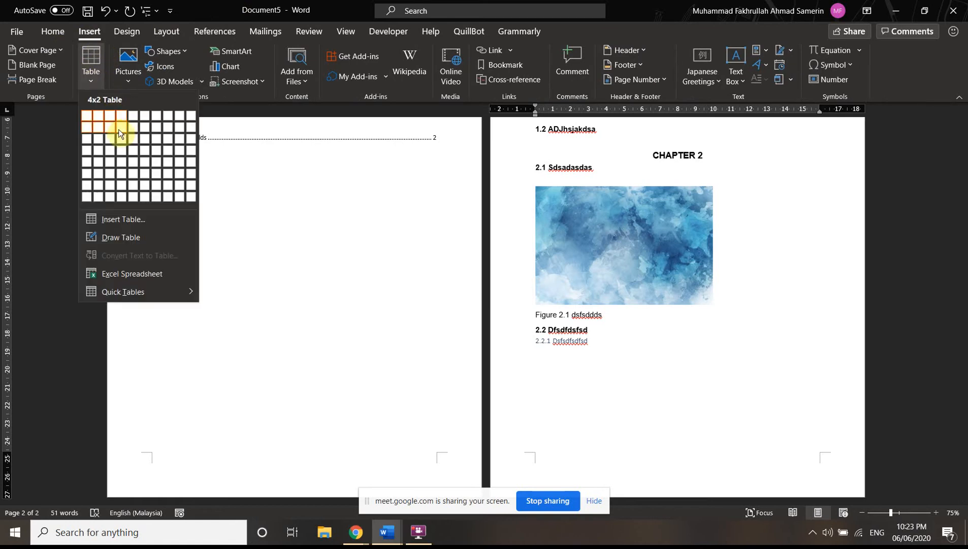
pyautogui.click(125, 162)
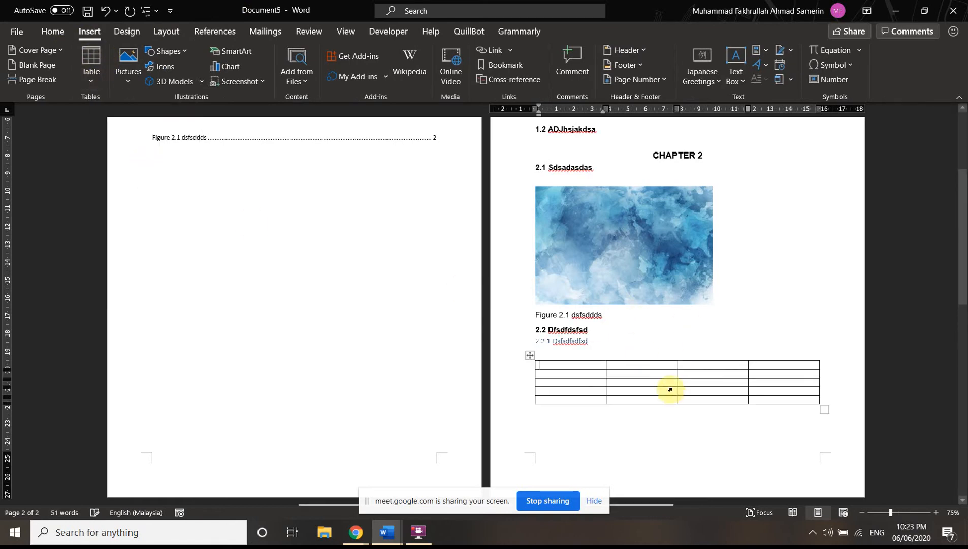
pyautogui.moveTo(522, 373)
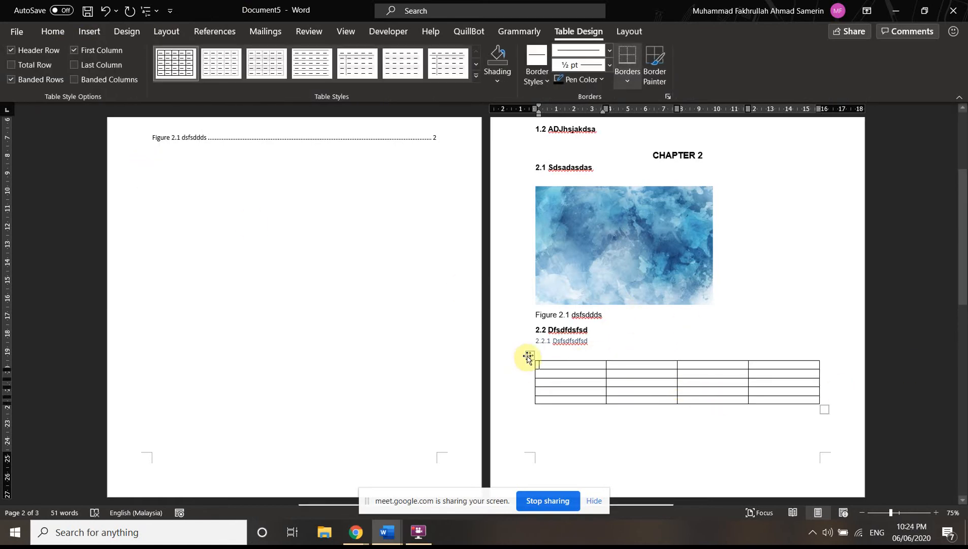
# - Start a caption for the whole table below heading 2.2.1, using the Table label positioned above the selected item
pyautogui.click(528, 356)
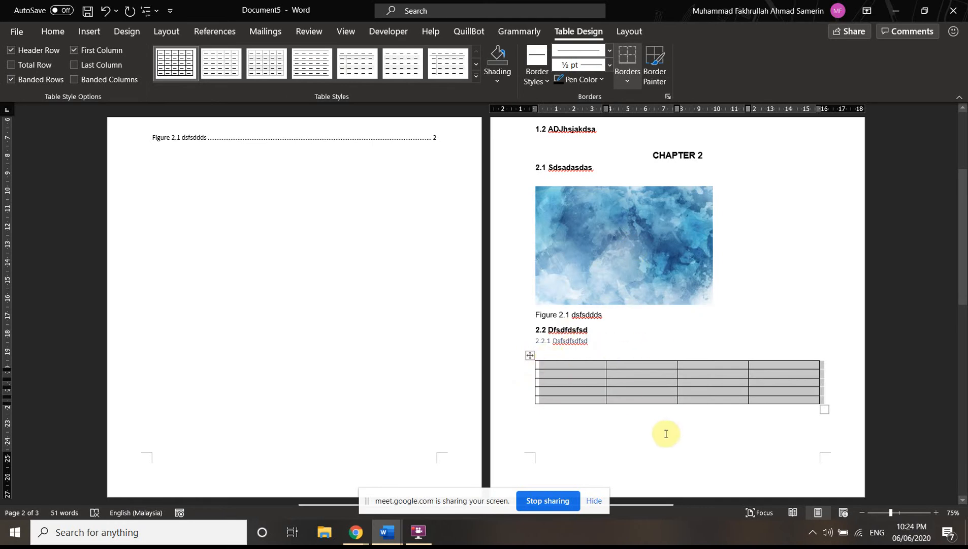
pyautogui.click(569, 379)
pyautogui.click(529, 355)
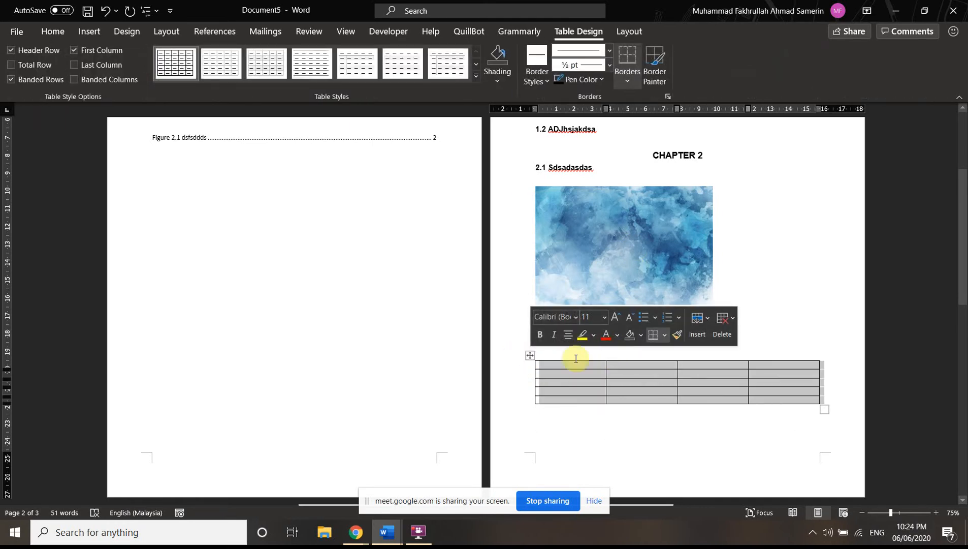
pyautogui.rightClick(530, 356)
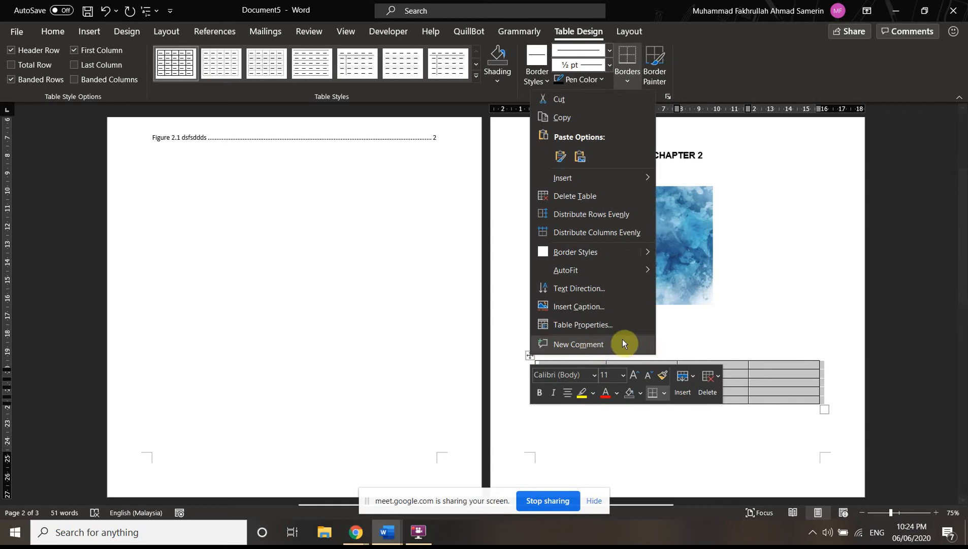
pyautogui.click(588, 307)
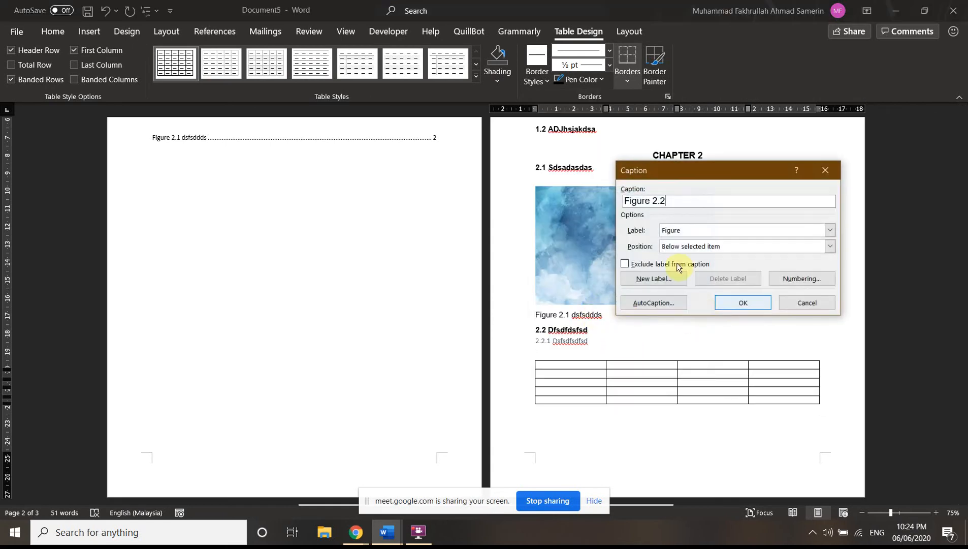
pyautogui.click(680, 230)
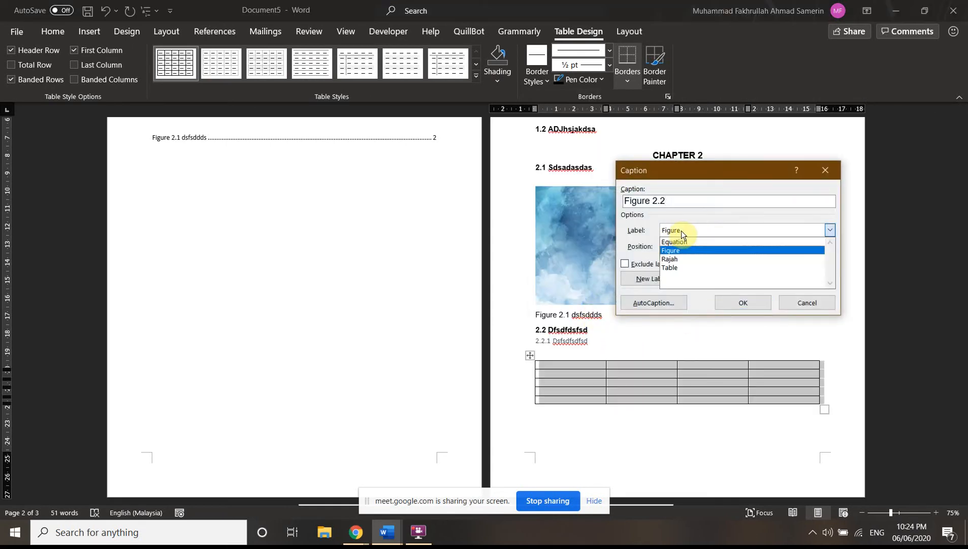
pyautogui.click(678, 268)
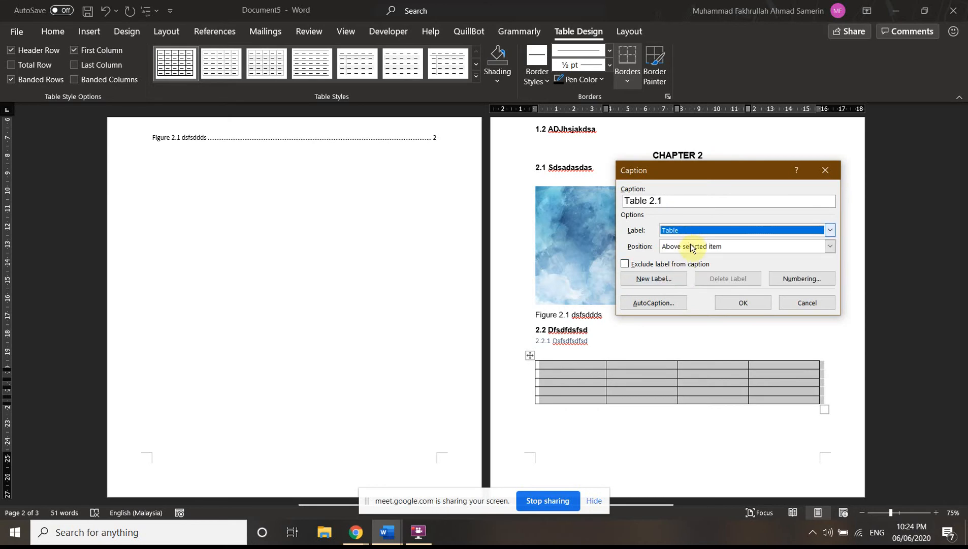
pyautogui.click(758, 246)
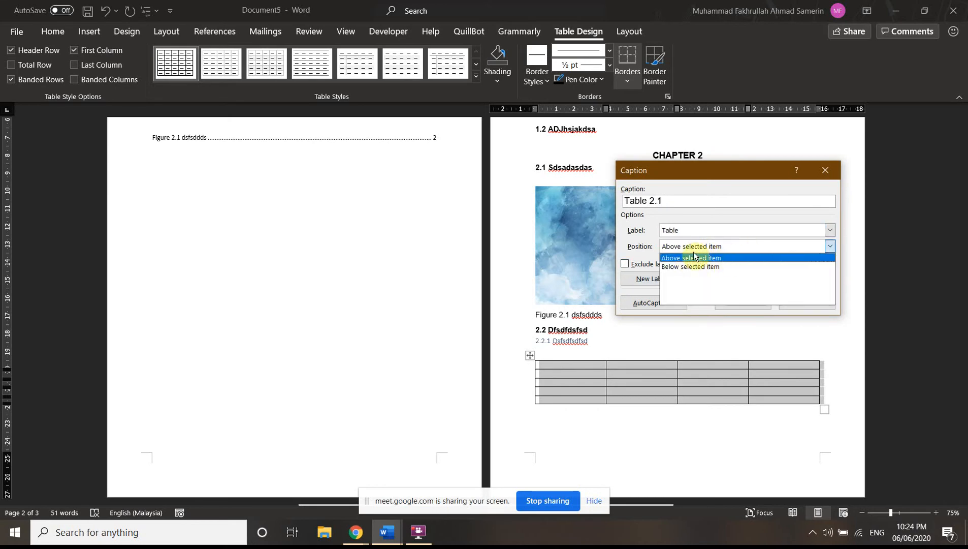
pyautogui.click(715, 258)
# - Enter dfsddfsd as the caption text, keep the Heading 1 chapter numbering with a period separator, and insert the caption
pyautogui.click(683, 201)
pyautogui.write('dfsddfsd')
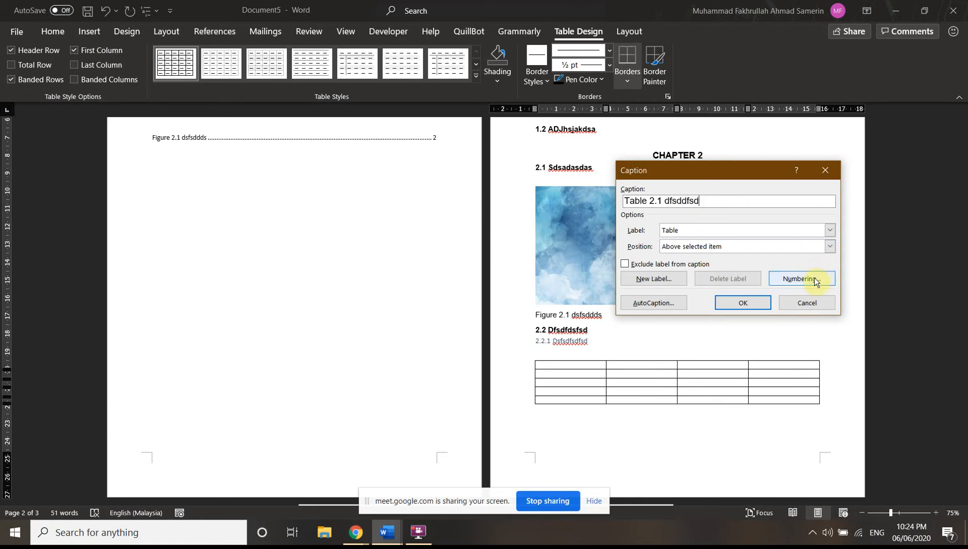
pyautogui.click(815, 281)
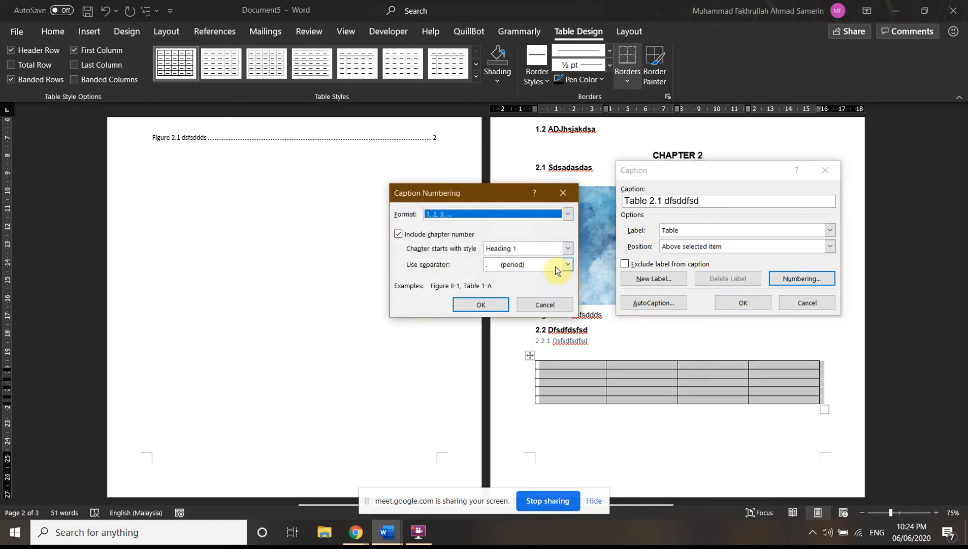
pyautogui.click(480, 305)
pyautogui.click(751, 299)
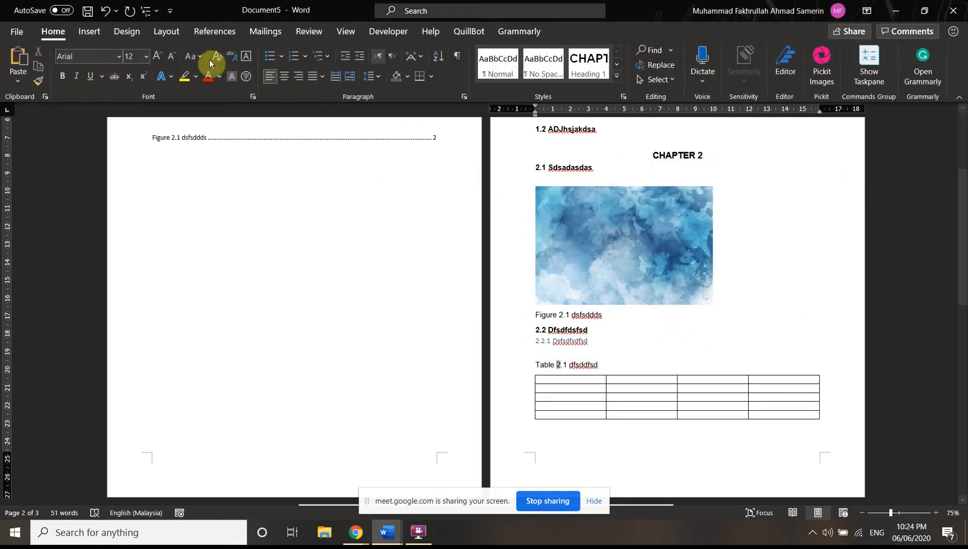
# - Center the caption above the table
pyautogui.click(283, 77)
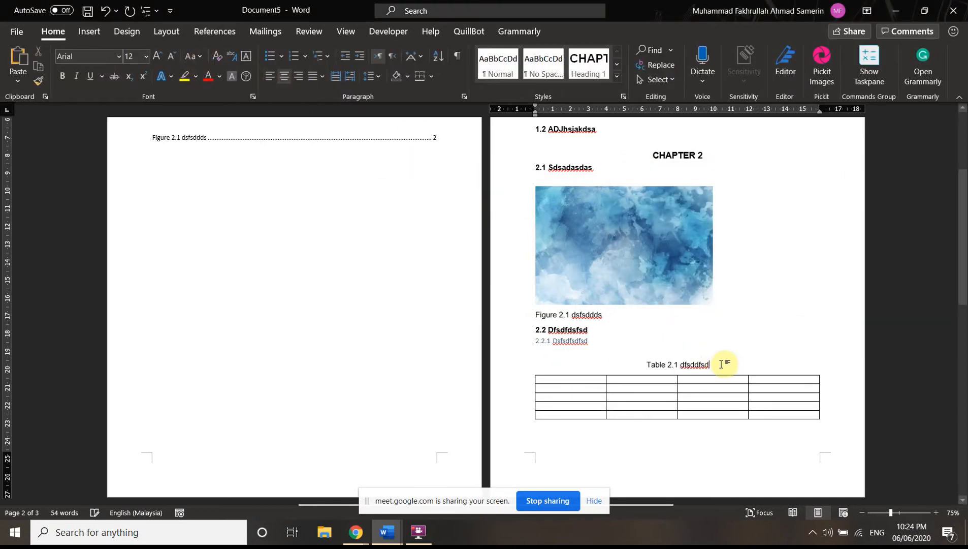
pyautogui.tripleClick(666, 364)
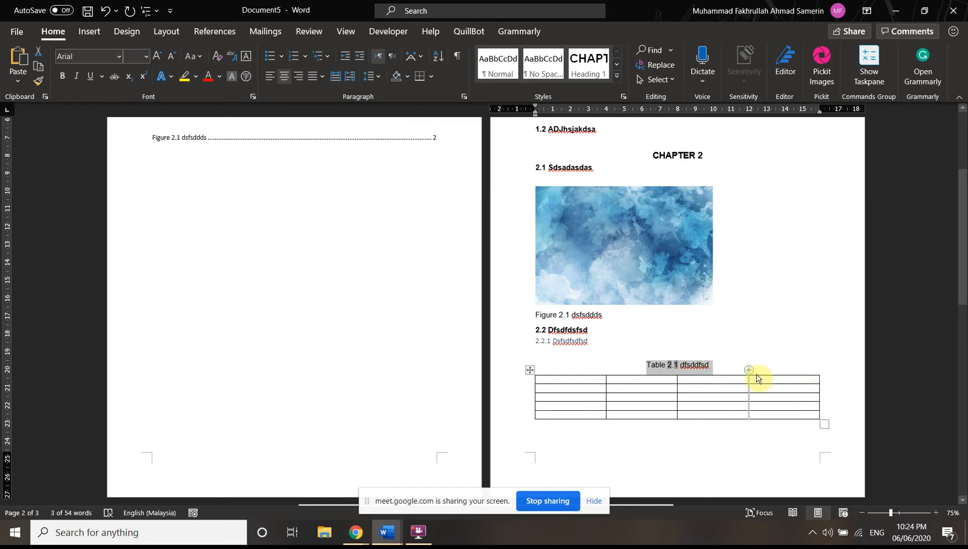
pyautogui.click(729, 352)
# - Add an empty line after the table of figures, ahead of the CHAPTER 1 heading
pyautogui.scroll(2, 417, 201)
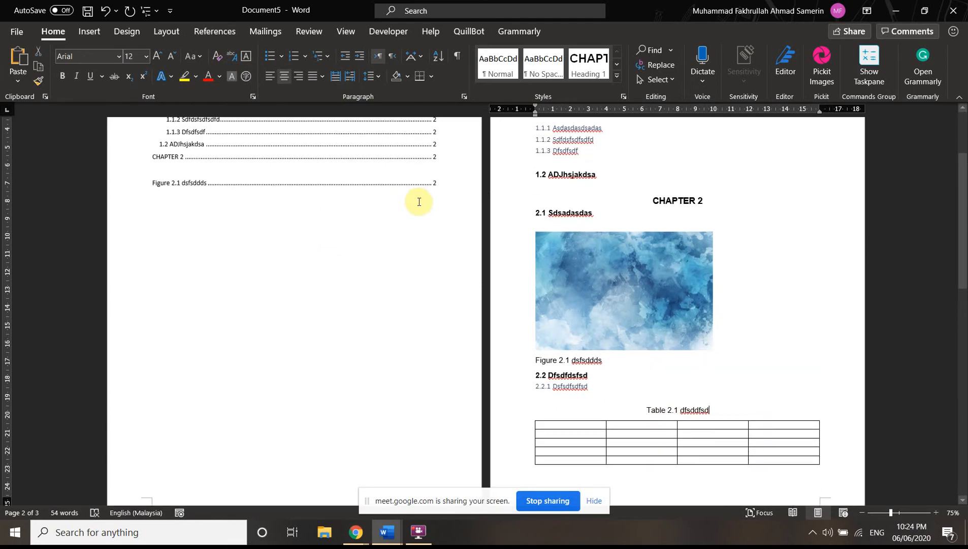
pyautogui.click(242, 193)
pyautogui.scroll(2, 355, 246)
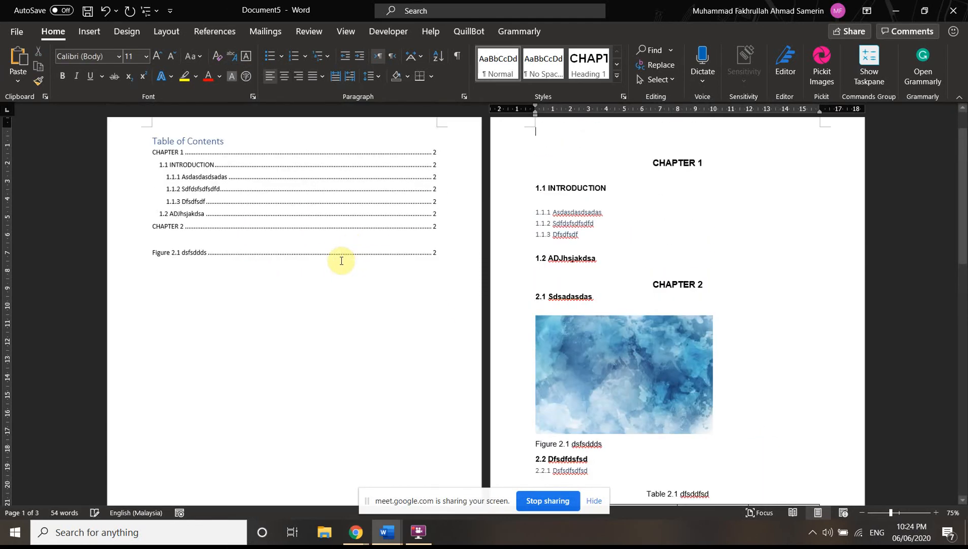
pyautogui.press('BackSpace')
pyautogui.click(293, 291)
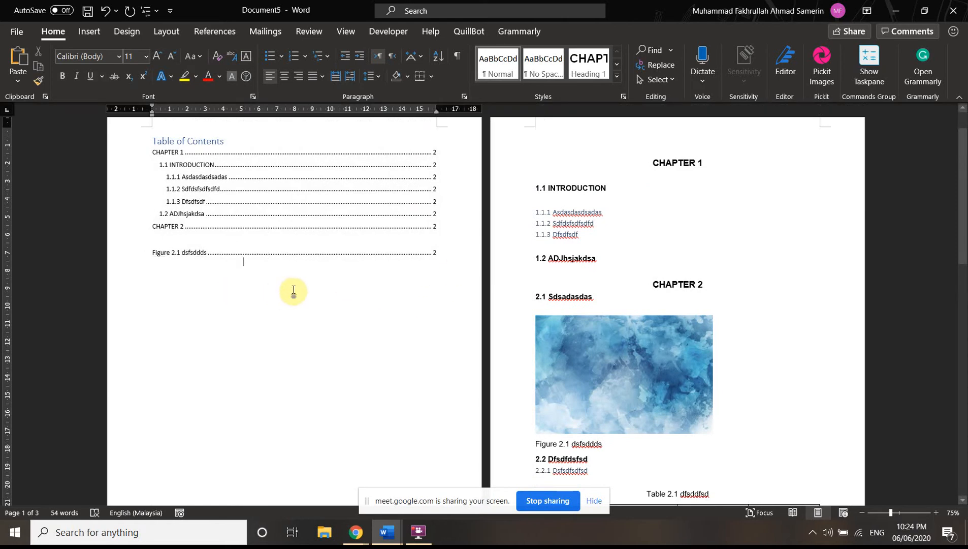
pyautogui.hotkey('ctrl', 'Return')
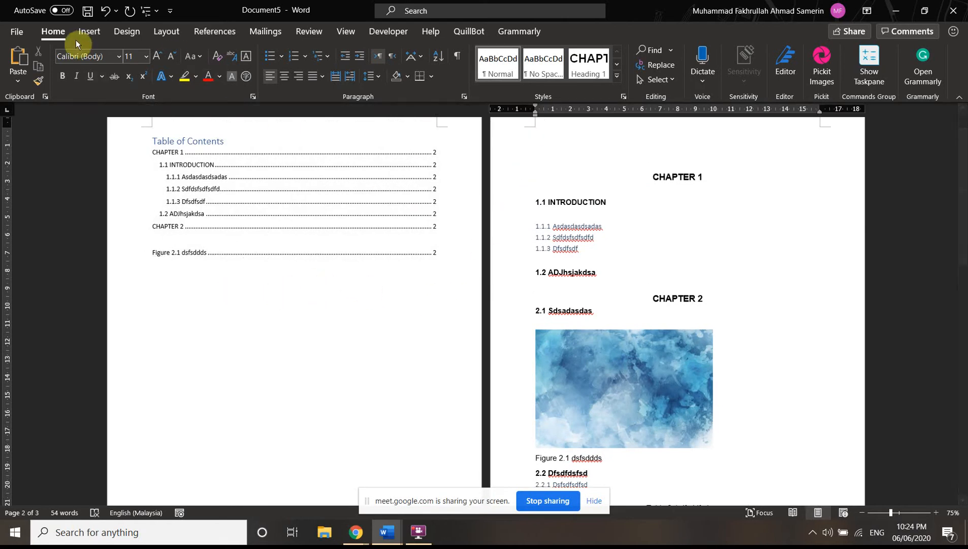
# - Show the formatting marks and add three blank paragraphs between the list of figures and the page break
pyautogui.click(452, 58)
pyautogui.click(248, 280)
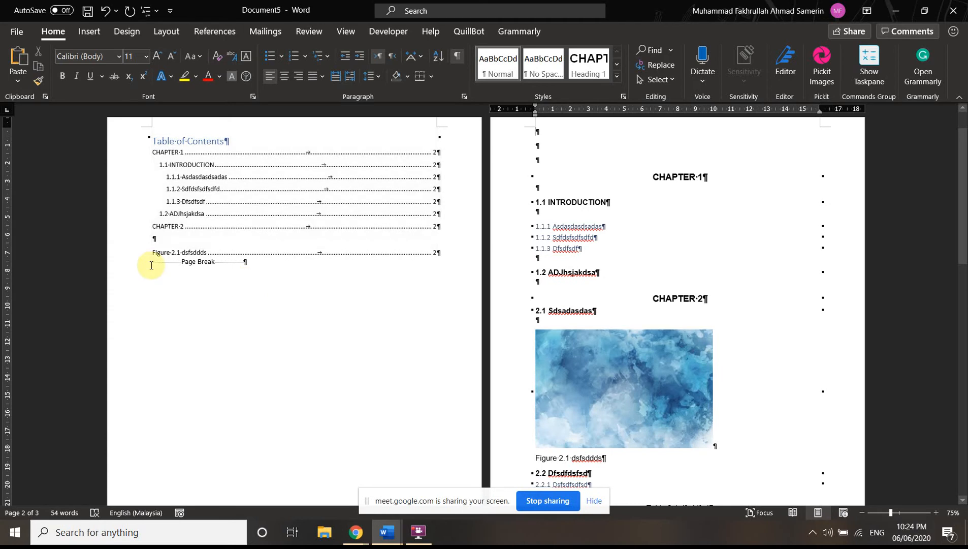
pyautogui.press('Return')
pyautogui.press('Return')
pyautogui.press('Return')
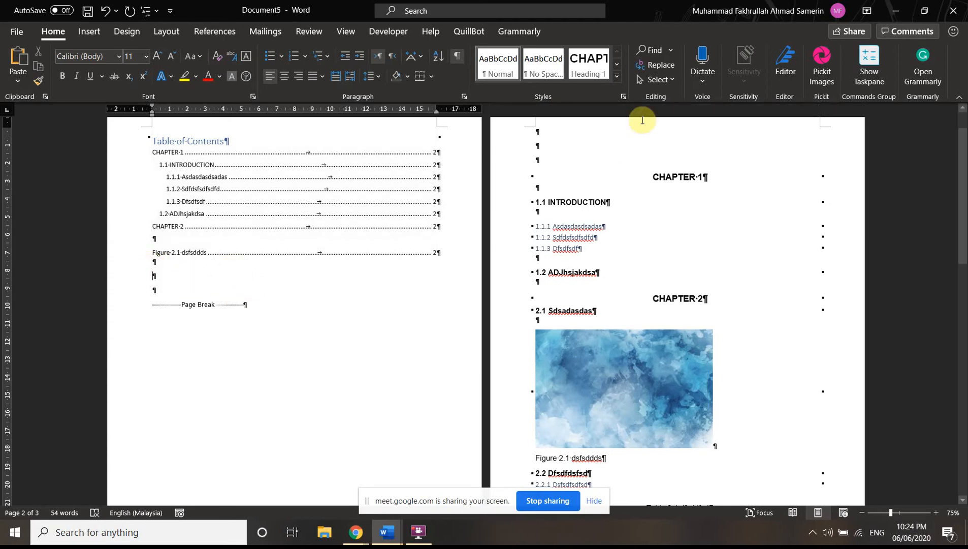
# - Insert a table of figures with the Table caption label in the blank space below the Figure 2.1 entry
pyautogui.click(172, 33)
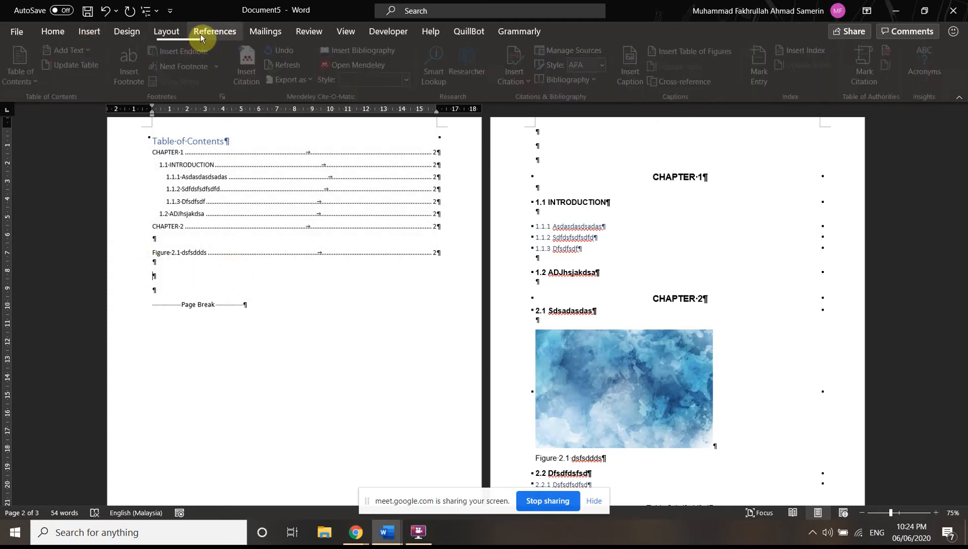
pyautogui.click(213, 32)
pyautogui.click(704, 51)
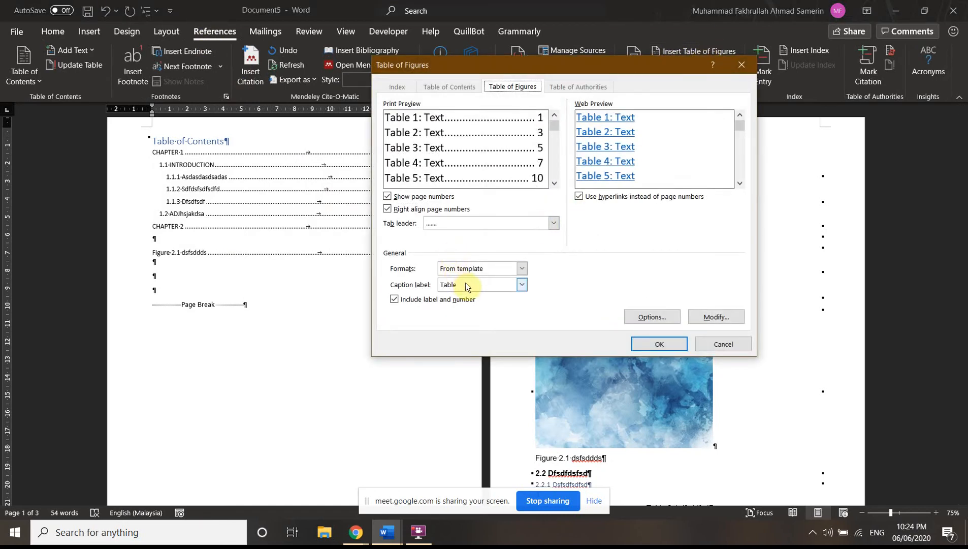
pyautogui.click(521, 285)
pyautogui.click(443, 331)
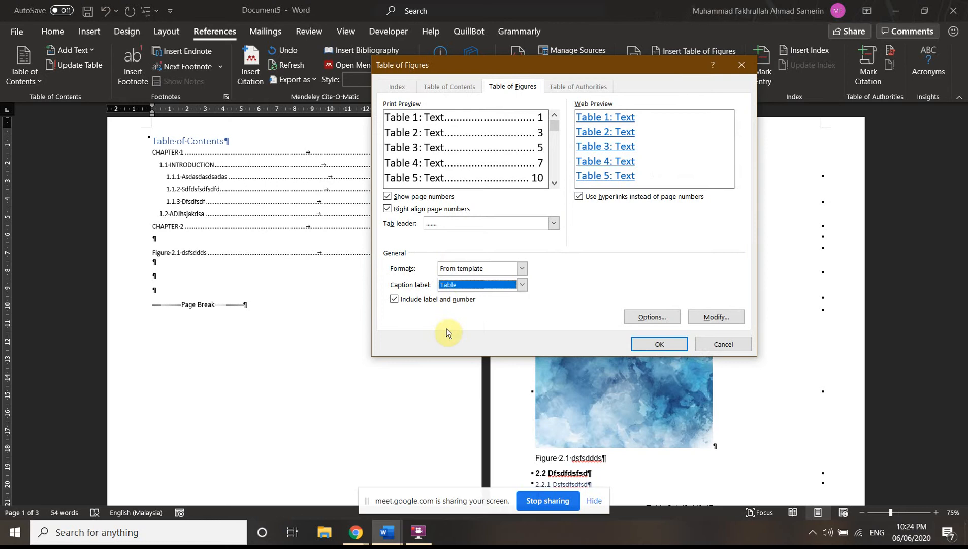
pyautogui.click(659, 343)
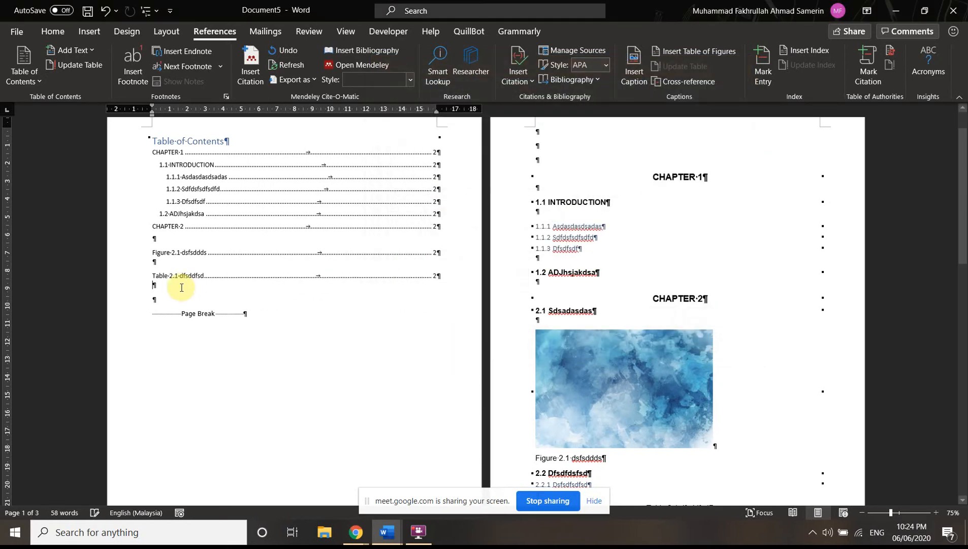
# - Examine the new list of tables, the list of figures and the matching captions in the chapter pages
pyautogui.moveTo(152, 275); pyautogui.dragTo(330, 276)
pyautogui.click(146, 283)
pyautogui.moveTo(204, 275); pyautogui.dragTo(241, 284)
pyautogui.click(272, 330)
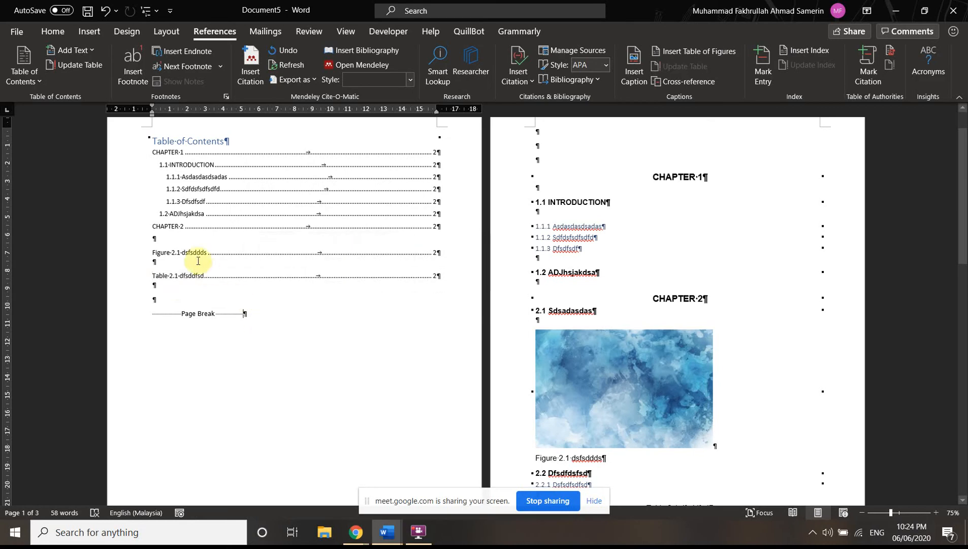
pyautogui.scroll(-2, 255, 289)
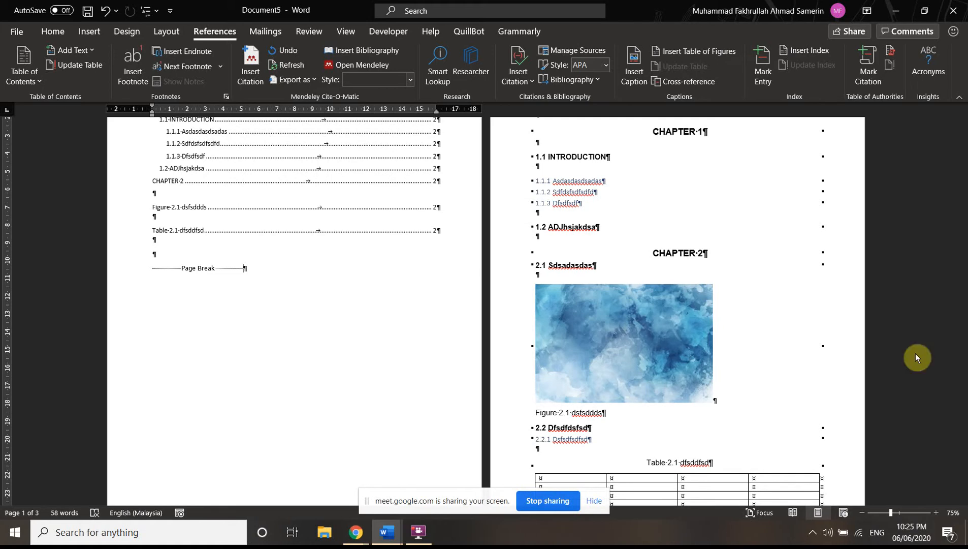
pyautogui.scroll(3, 520, 352)
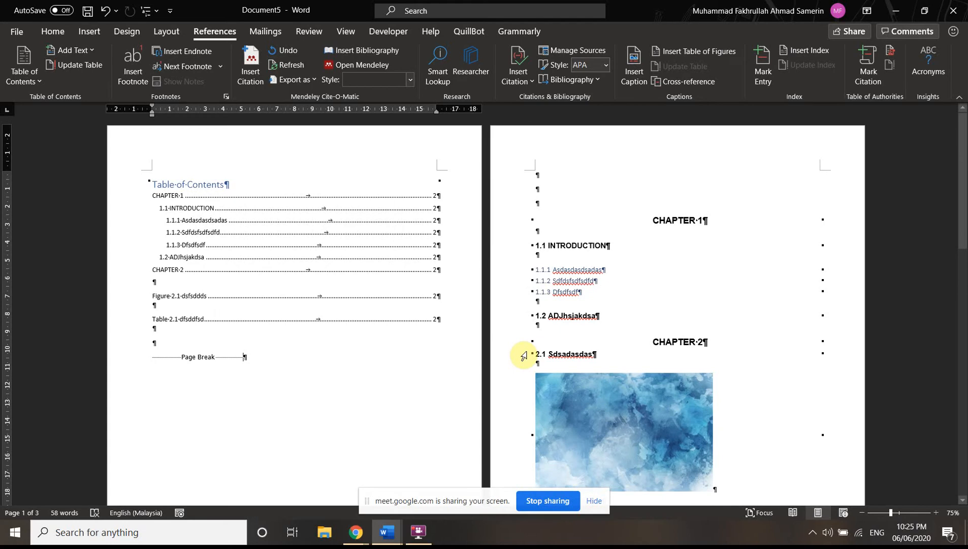
pyautogui.click(425, 283)
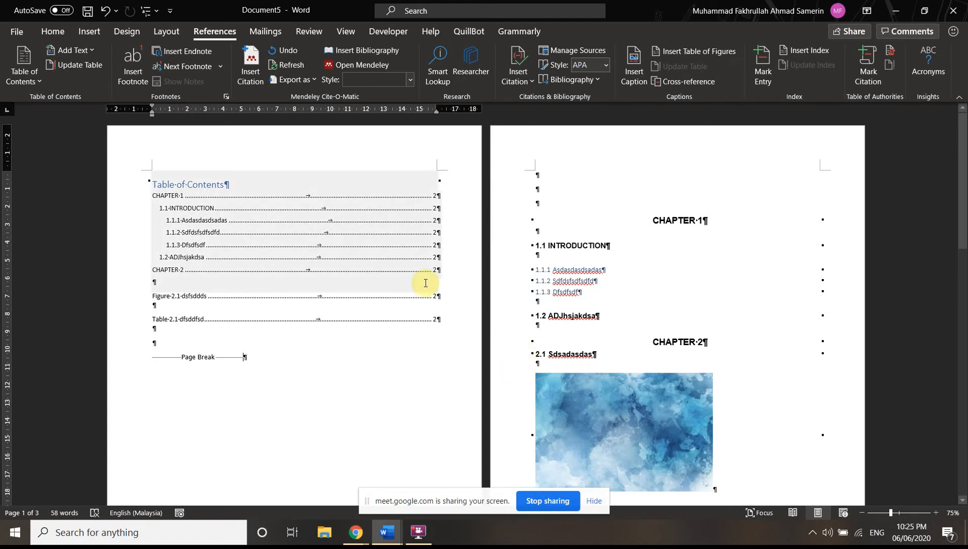
# - Switch to the FYP 1 ori document and go to the page where Chapter 1 begins
pyautogui.moveTo(386, 532)
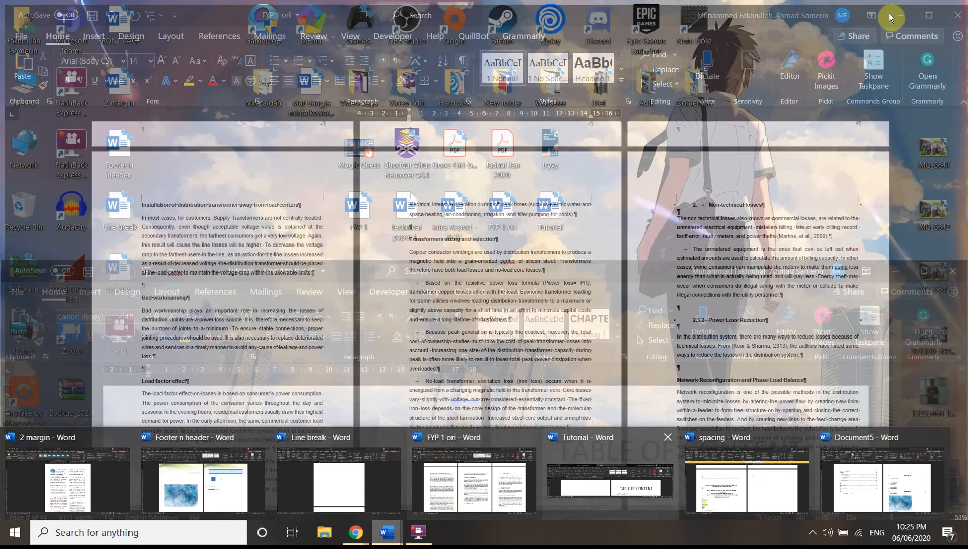
pyautogui.click(892, 17)
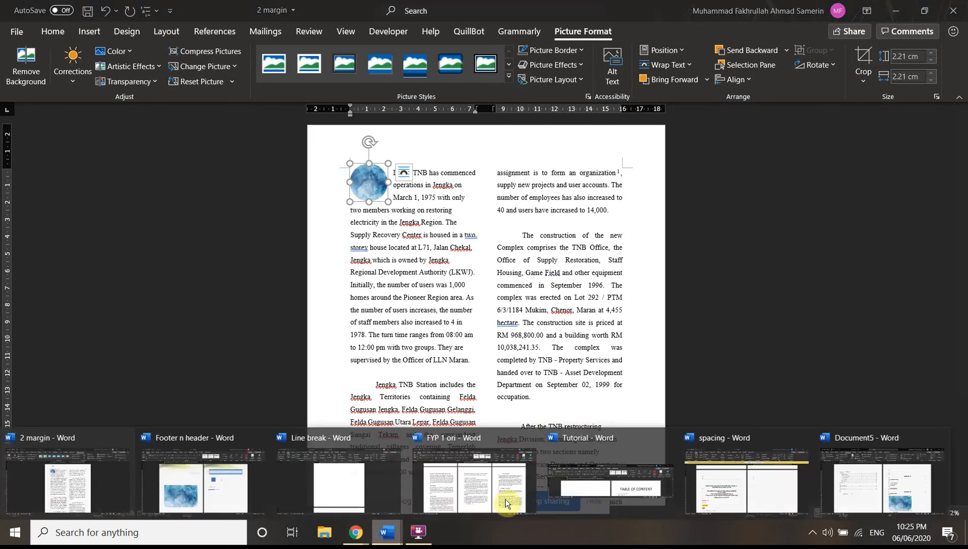
pyautogui.click(485, 492)
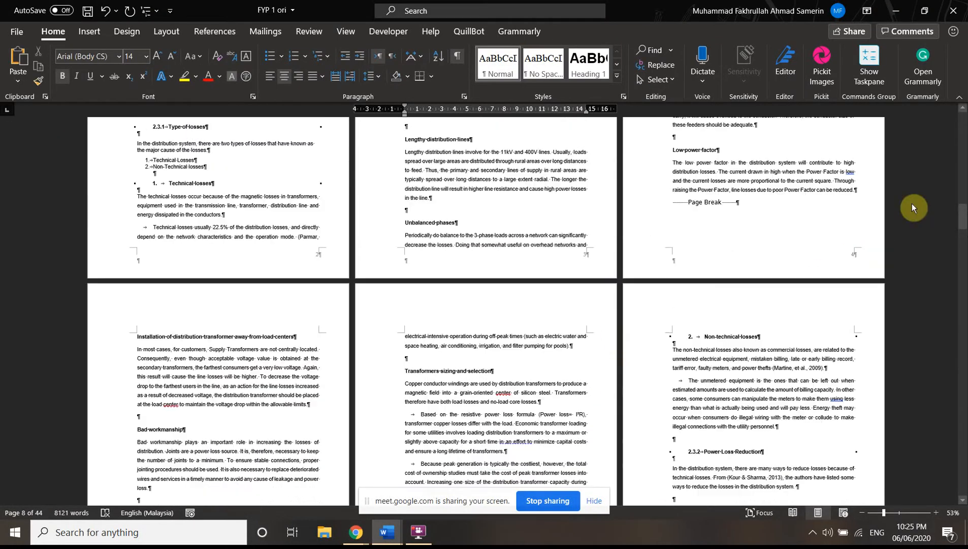
pyautogui.moveTo(961, 213); pyautogui.dragTo(958, 153)
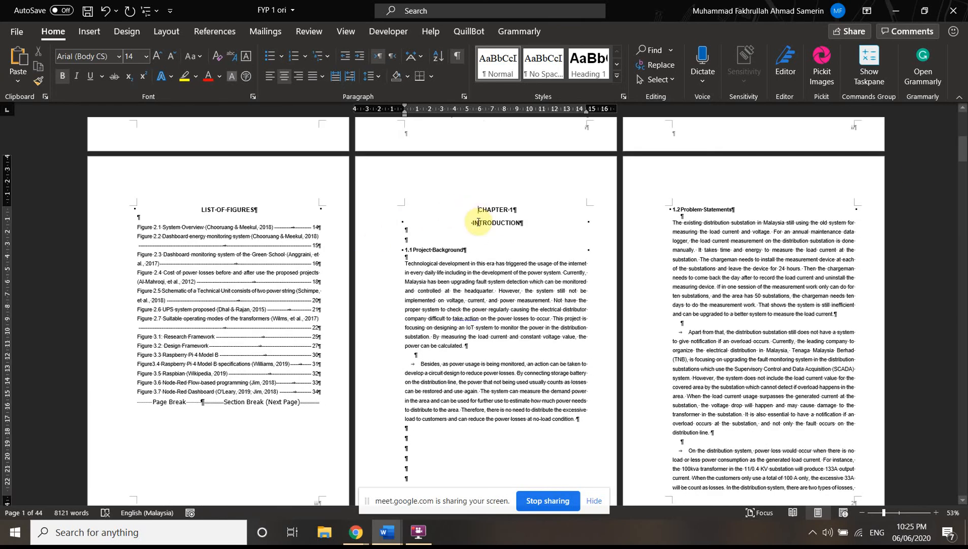
# - Apply the "Chapter 1 Heading 1" multilevel list to the blank line below the 1.1 Project Background heading
pyautogui.click(414, 356)
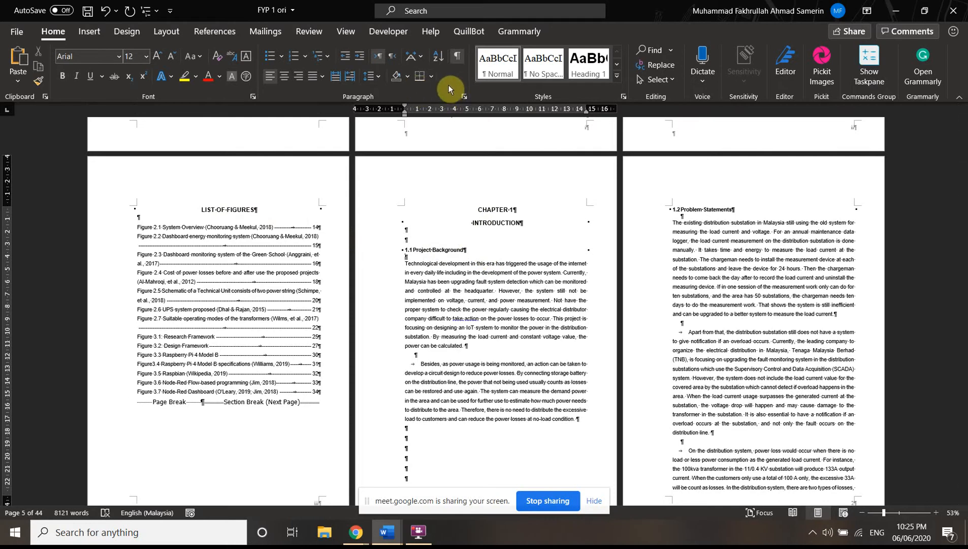
pyautogui.click(328, 58)
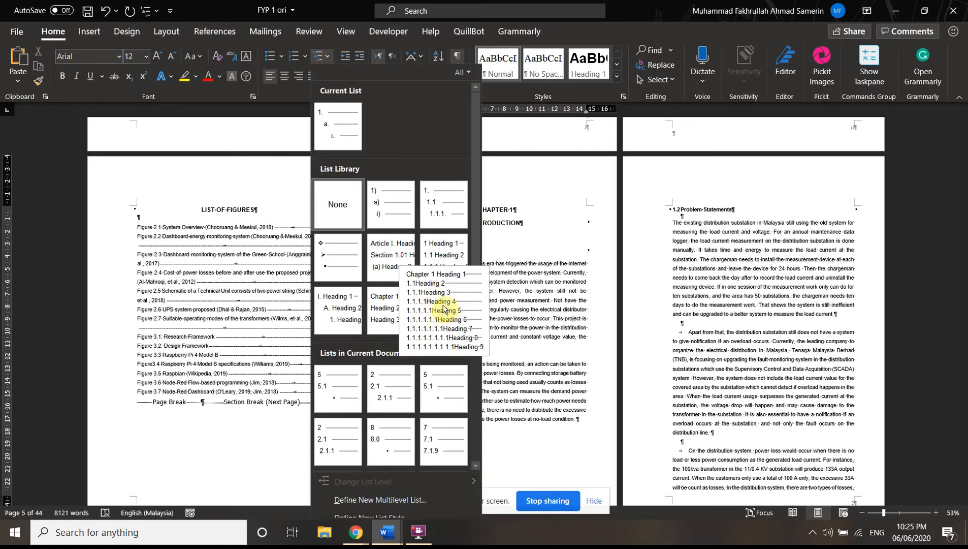
pyautogui.click(443, 308)
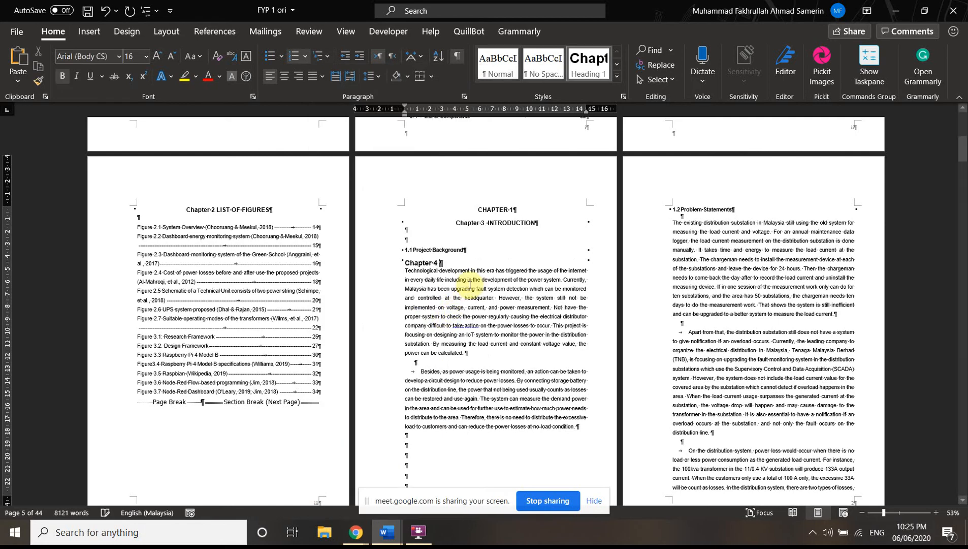
# - Remove the automatic chapter number from the blank heading line at the start of the table of contents
pyautogui.scroll(5, 470, 283)
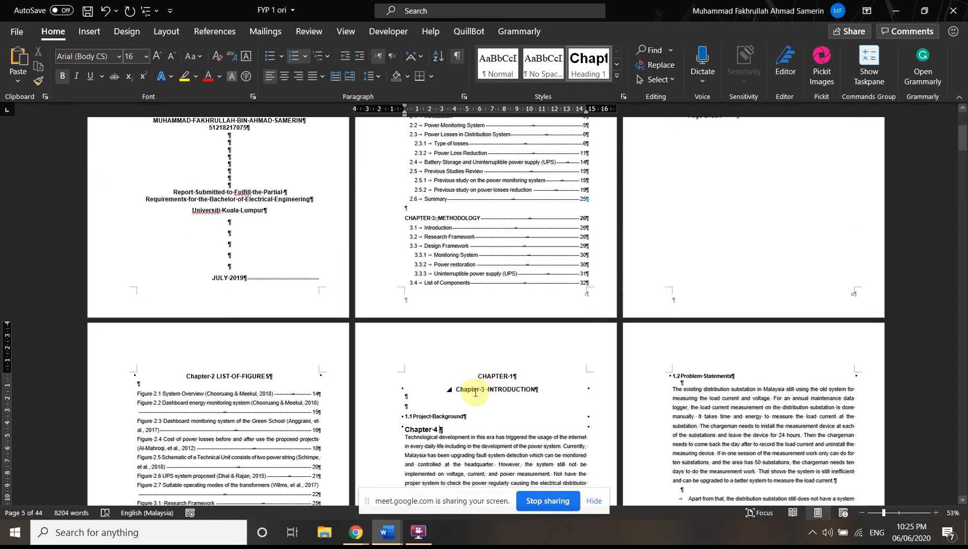
pyautogui.click(200, 377)
pyautogui.scroll(3, 619, 279)
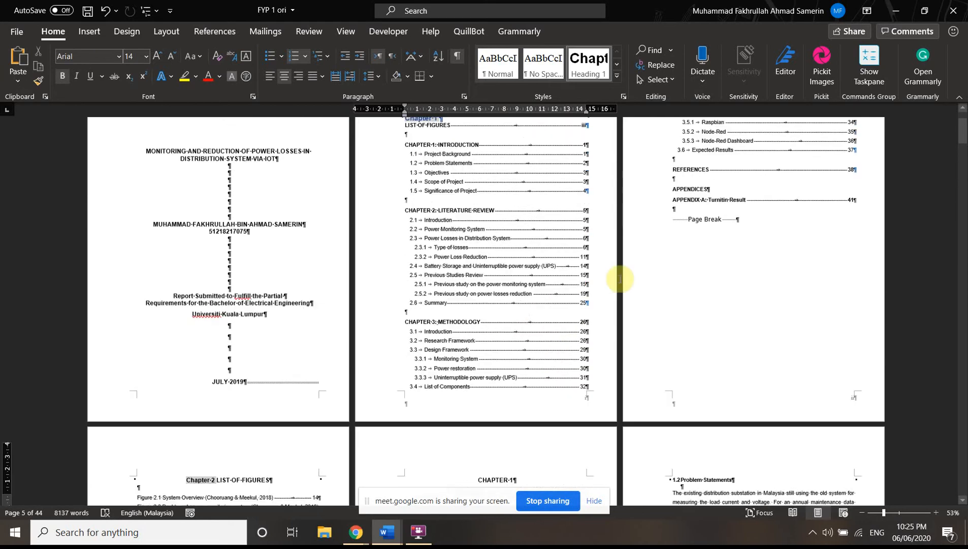
pyautogui.scroll(2, 619, 279)
pyautogui.click(436, 191)
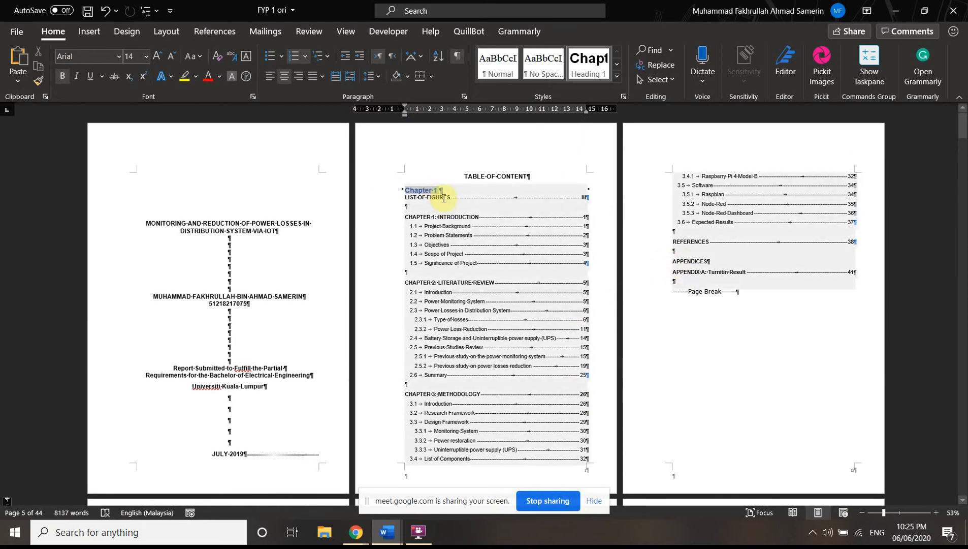
pyautogui.click(428, 222)
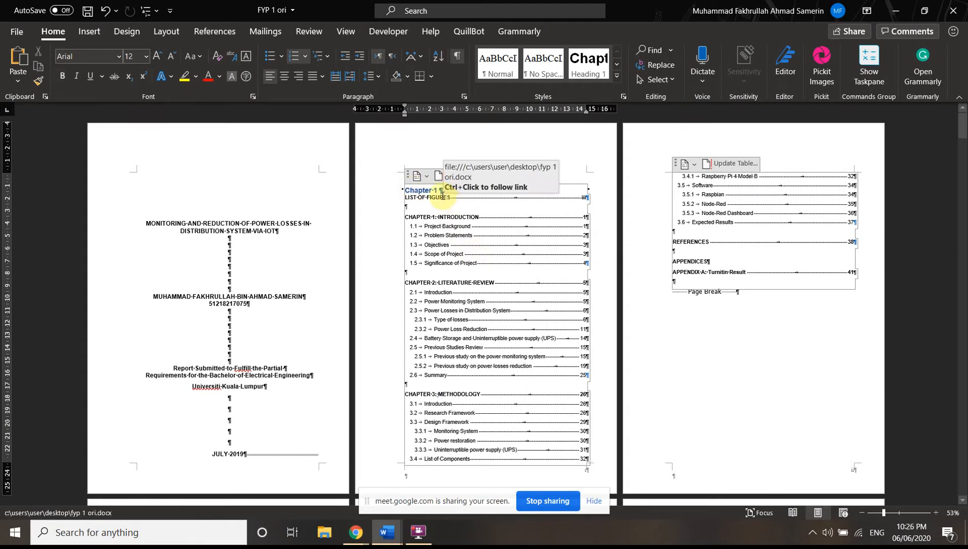
pyautogui.press('BackSpace')
pyautogui.press('BackSpace')
pyautogui.click(519, 259)
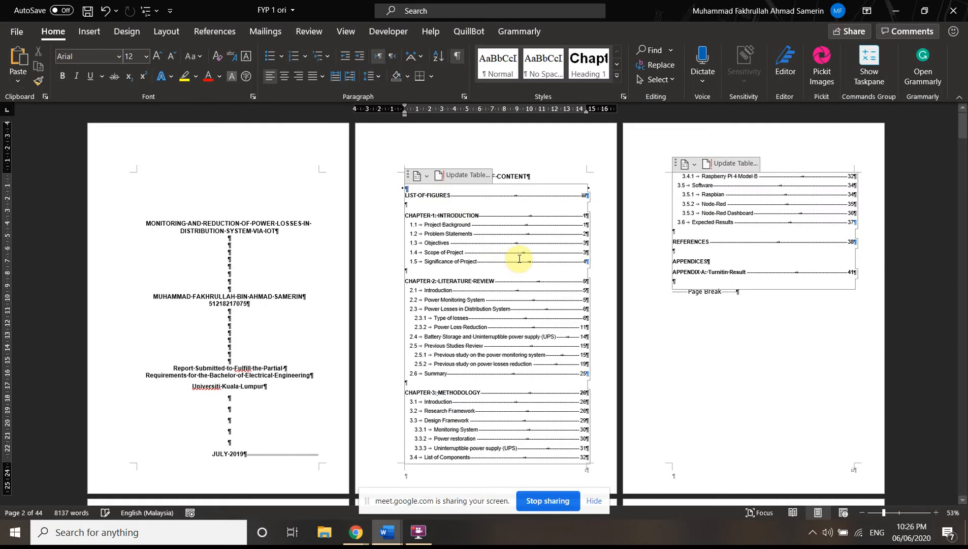
# - Remove the automatic chapter number in front of the LIST OF FIGURES heading
pyautogui.scroll(-6, 517, 257)
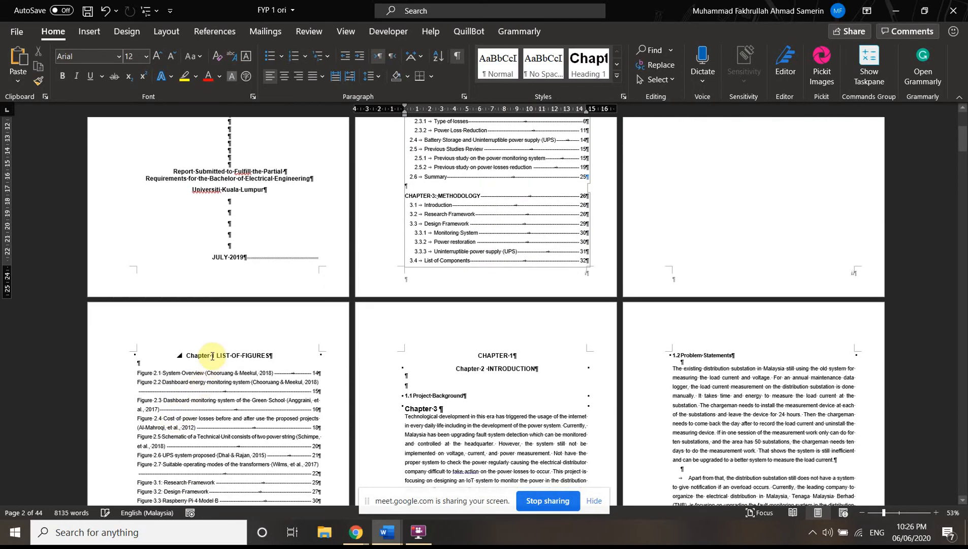
pyautogui.click(216, 357)
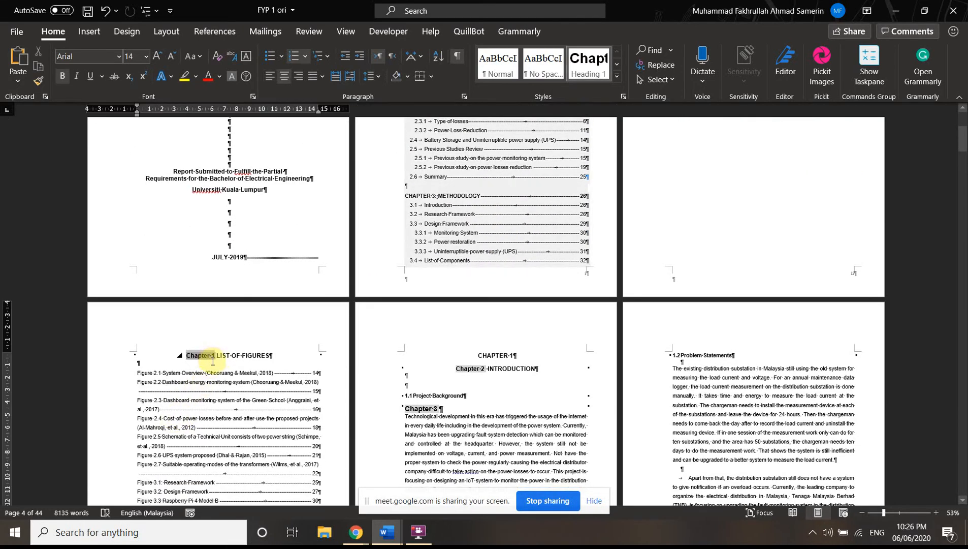
pyautogui.click(231, 358)
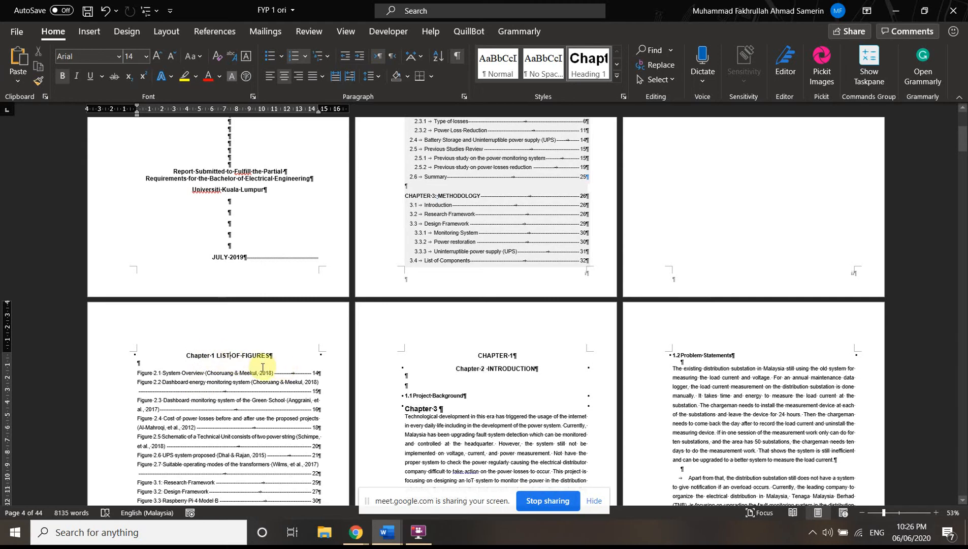
pyautogui.scroll(-3, 264, 361)
pyautogui.scroll(6, 254, 361)
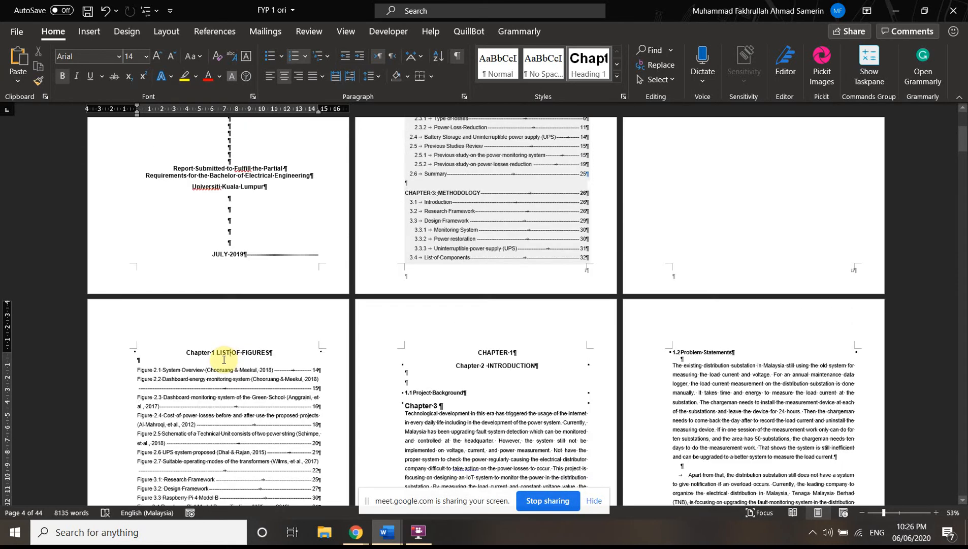
pyautogui.scroll(8, 350, 361)
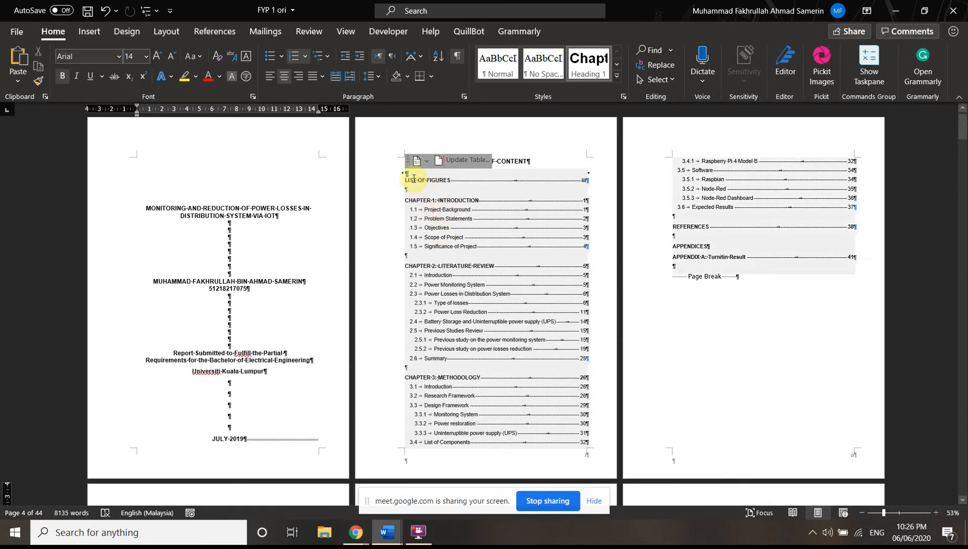
pyautogui.scroll(-9, 257, 421)
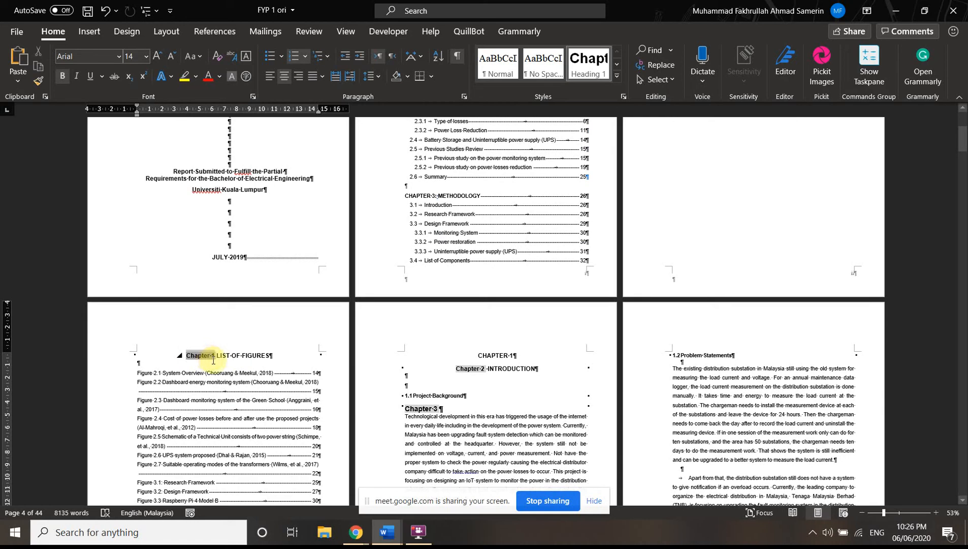
pyautogui.click(215, 356)
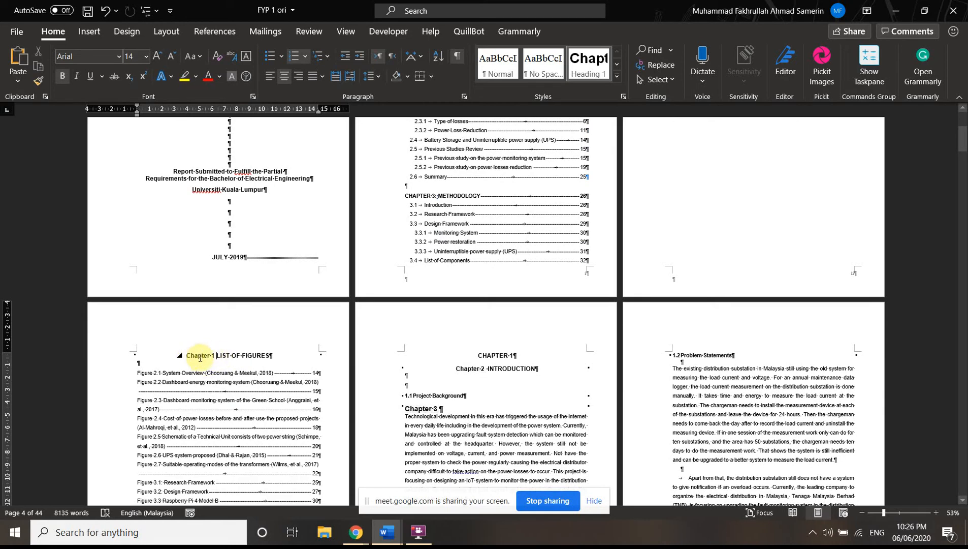
pyautogui.click(225, 357)
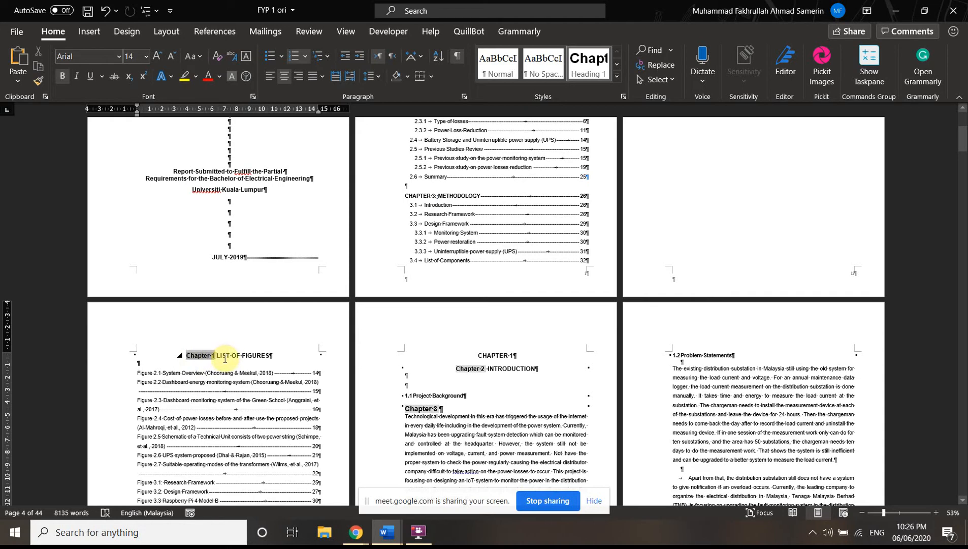
pyautogui.press('BackSpace')
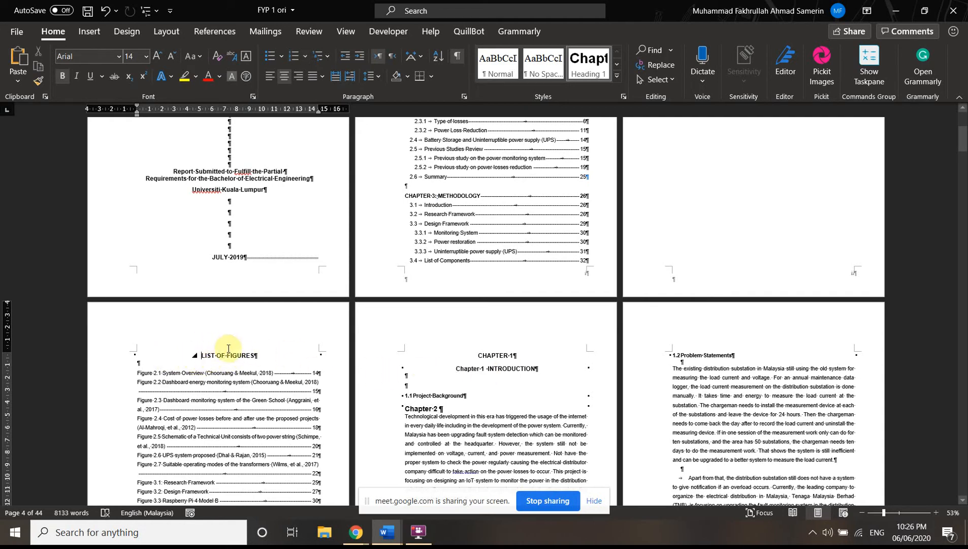
# - Apply the Heading 1 style to the CHAPTER 1 title above INTRODUCTION
pyautogui.click(499, 355)
pyautogui.click(512, 356)
pyautogui.tripleClick(483, 356)
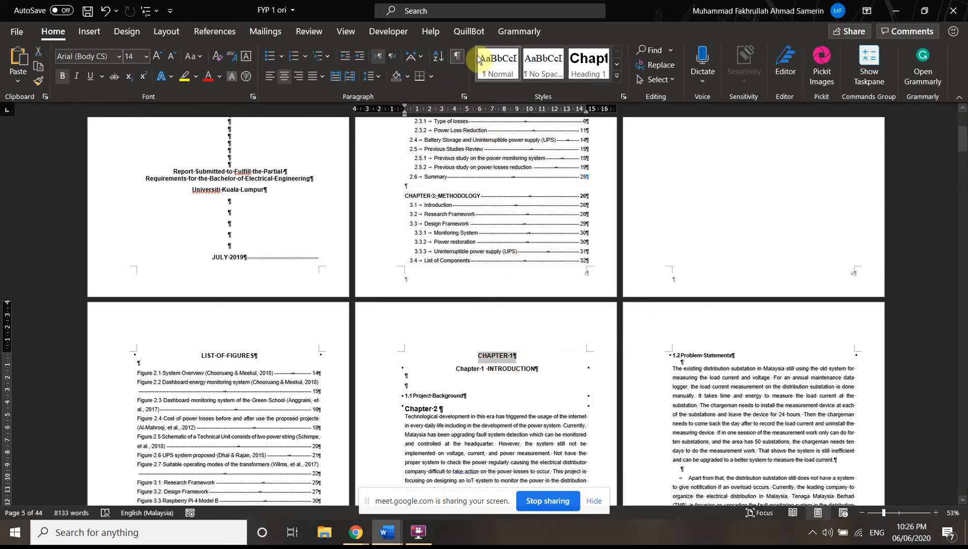
pyautogui.click(589, 63)
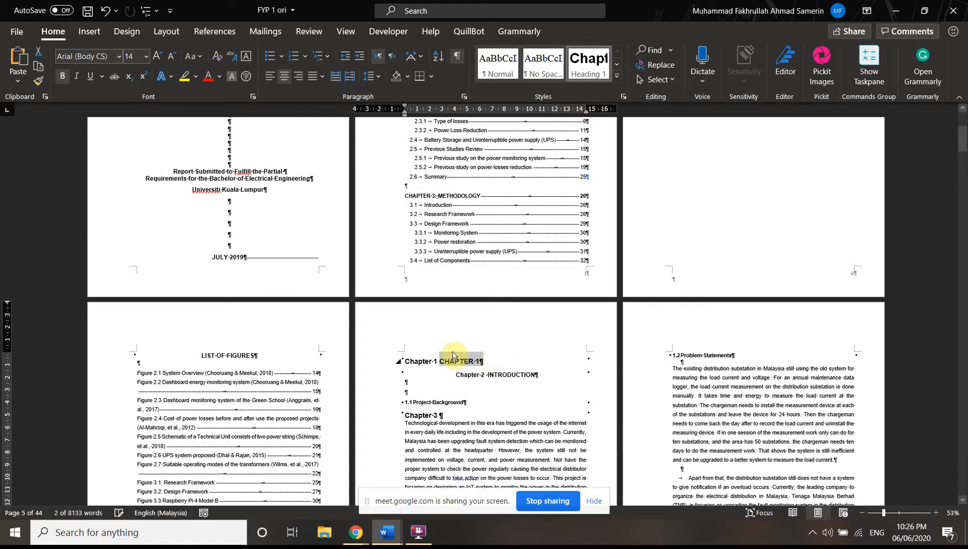
# - Delete the manually typed CHAPTER 1 text that follows the automatic chapter number in the first chapter's heading
pyautogui.click(421, 361)
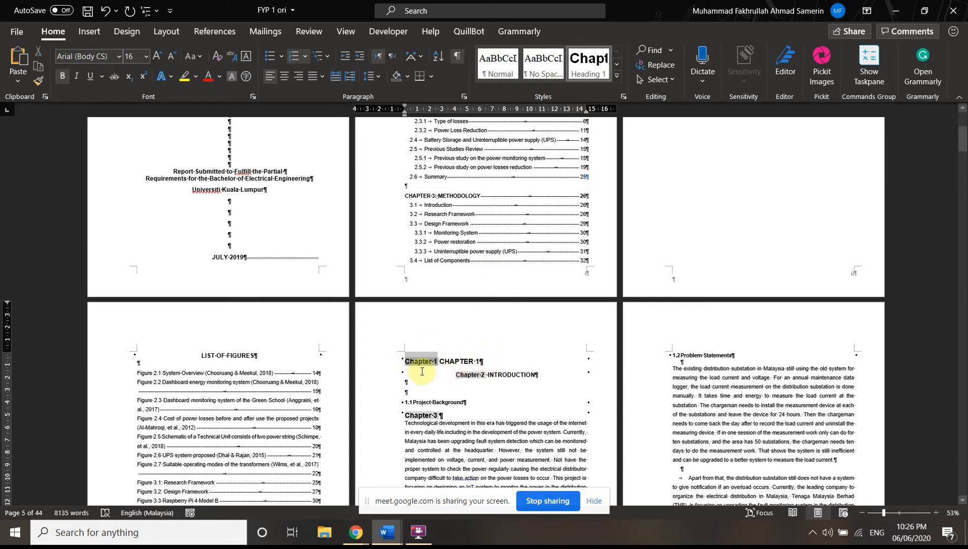
pyautogui.click(890, 512)
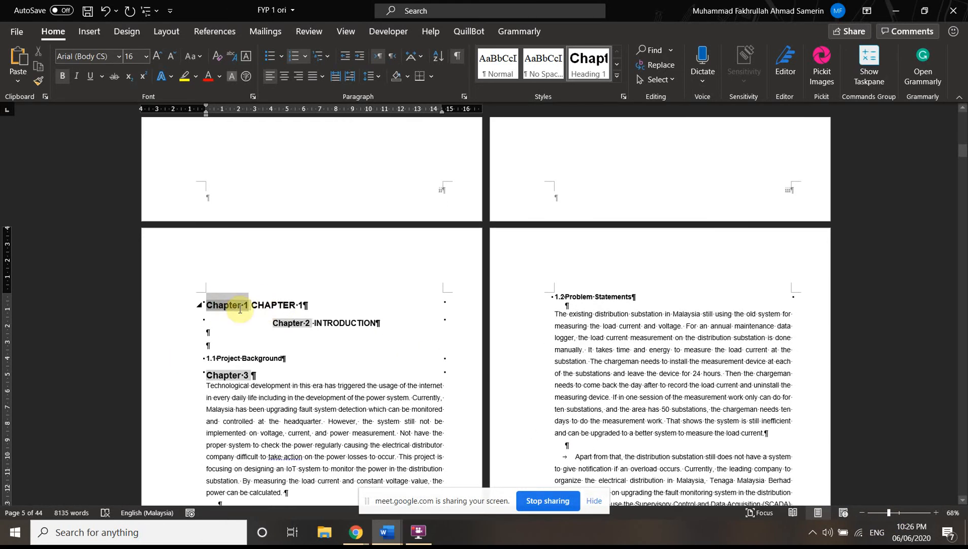
pyautogui.click(267, 305)
pyautogui.click(299, 305)
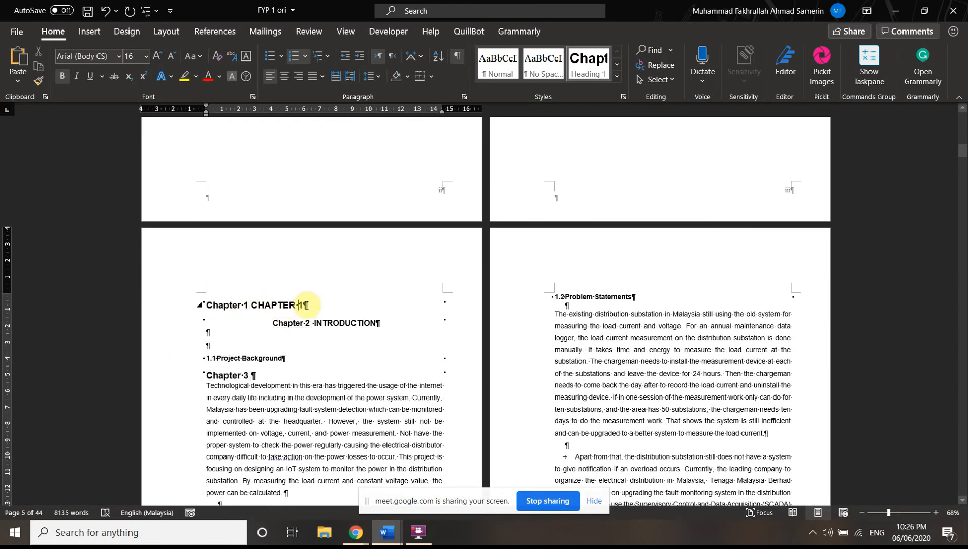
pyautogui.press('BackSpace')
pyautogui.press('BackSpace')
pyautogui.press('BackSpace')
pyautogui.press('BackSpace')
pyautogui.press('BackSpace')
pyautogui.click(234, 308)
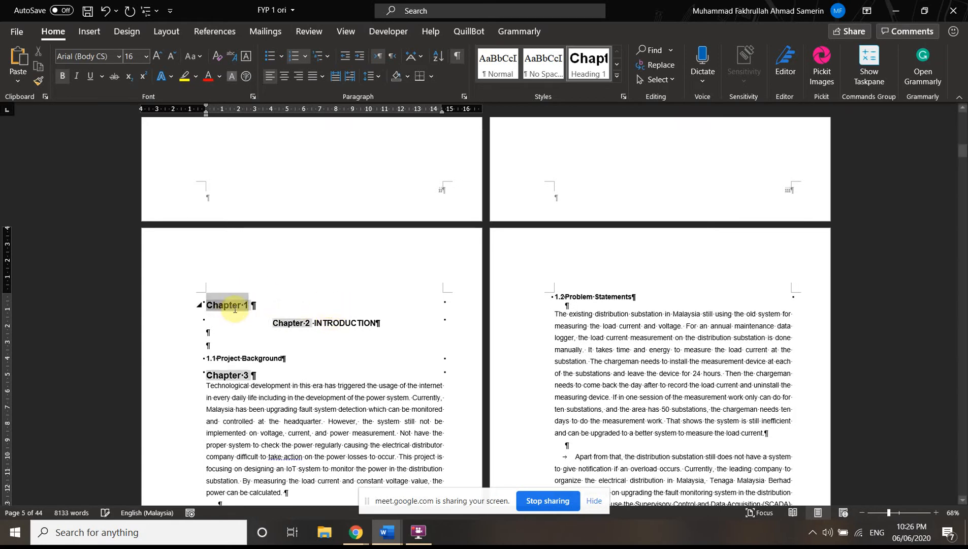
pyautogui.click(315, 326)
pyautogui.click(307, 324)
pyautogui.click(334, 324)
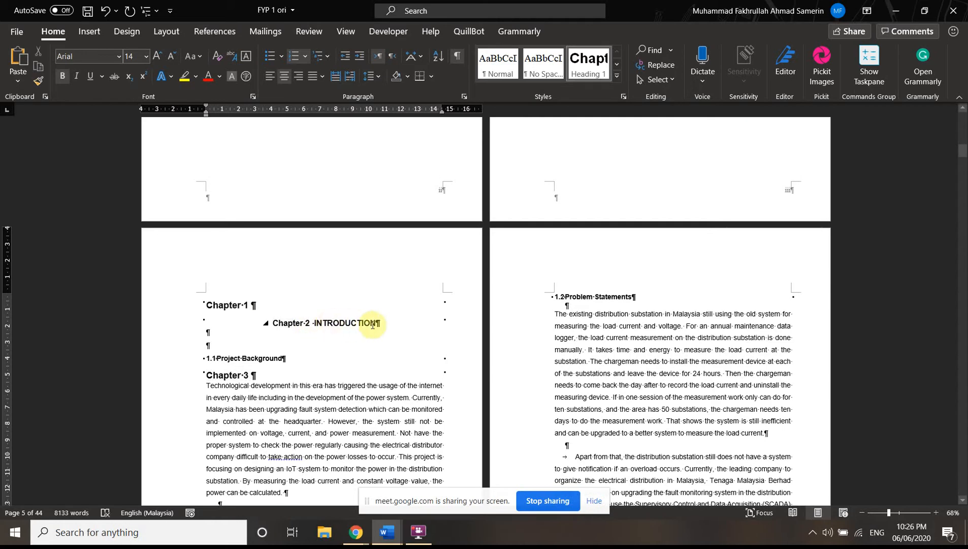
pyautogui.moveTo(357, 324); pyautogui.dragTo(288, 323)
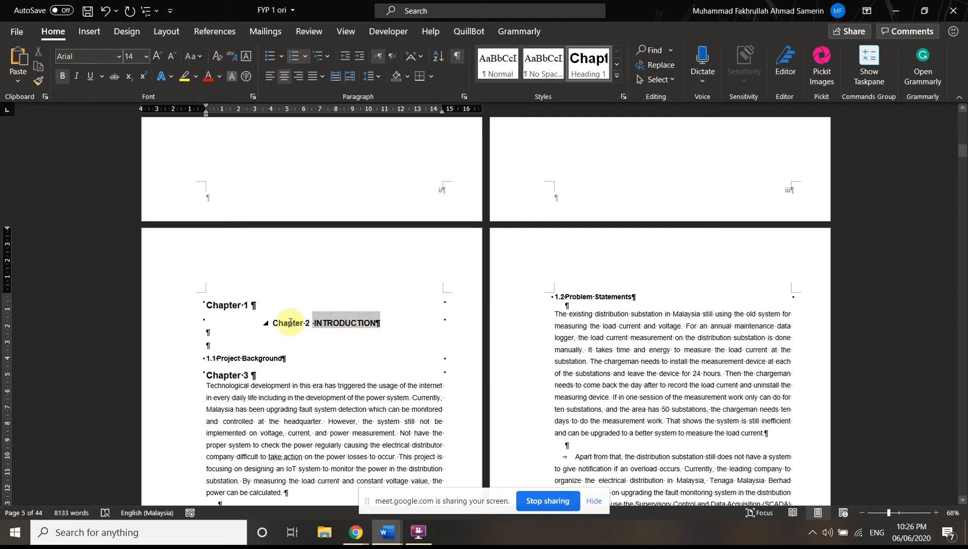
# - Apply the Heading 2 style to the Project Background heading
pyautogui.click(245, 360)
pyautogui.moveTo(284, 359); pyautogui.dragTo(210, 358)
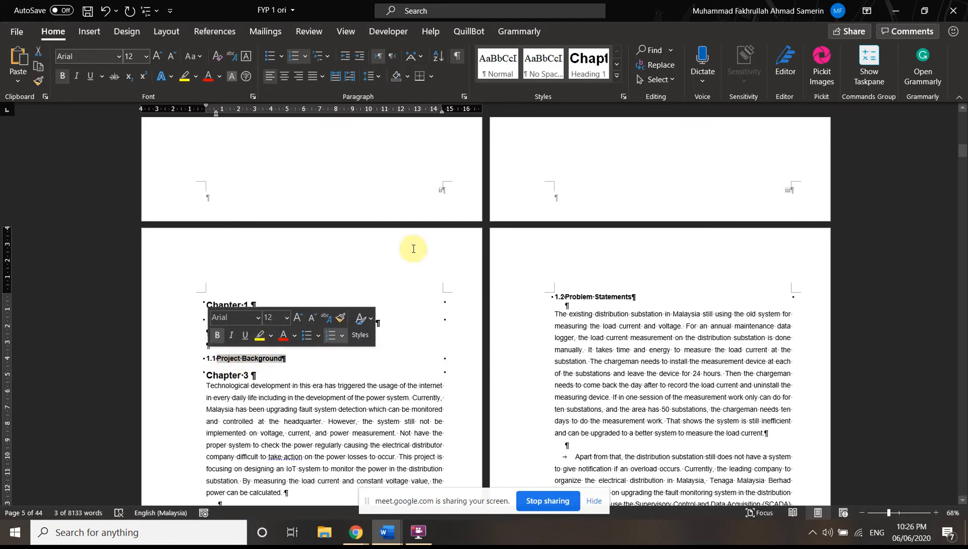
pyautogui.click(616, 64)
pyautogui.click(500, 63)
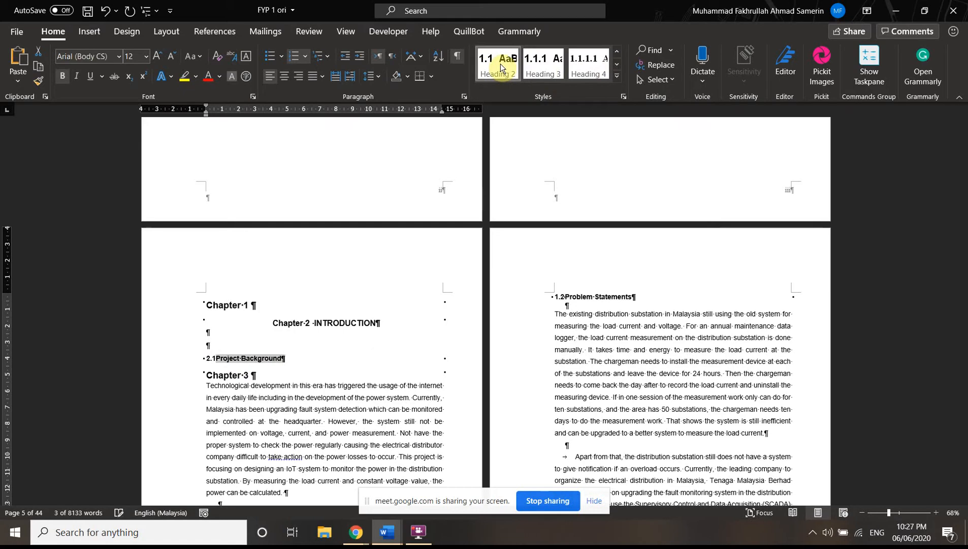
# - Remove the automatic chapter number in front of INTRODUCTION and clear all formatting from that title
pyautogui.click(312, 323)
pyautogui.press('BackSpace')
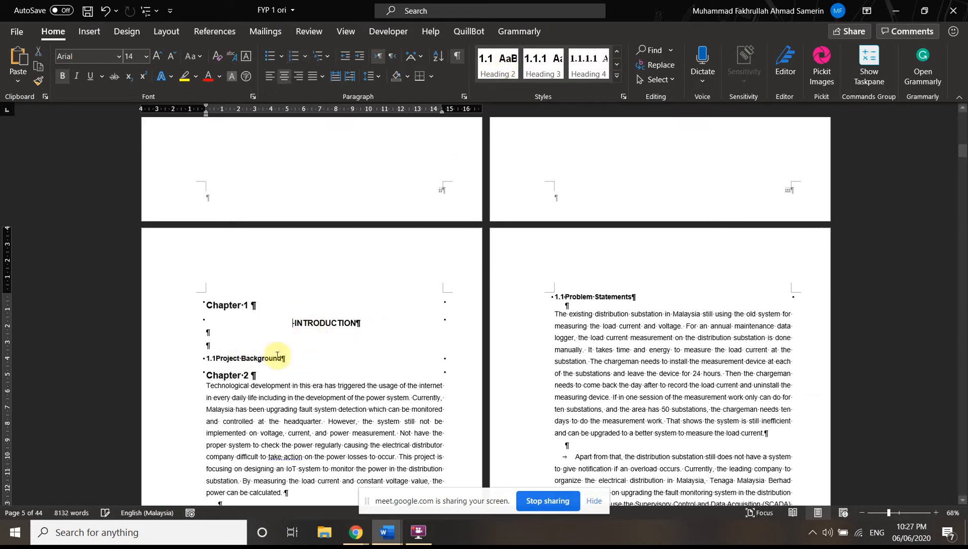
pyautogui.moveTo(293, 324); pyautogui.dragTo(365, 328)
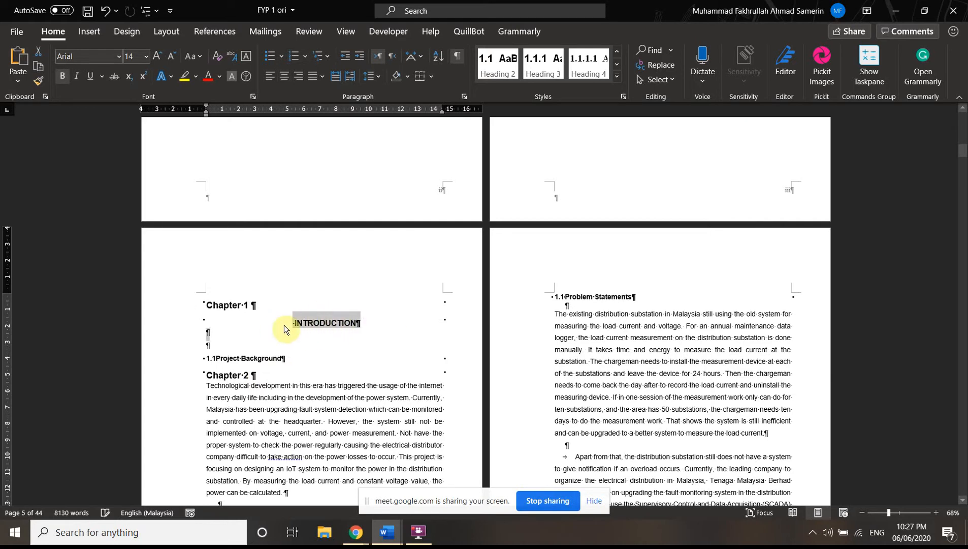
pyautogui.click(232, 57)
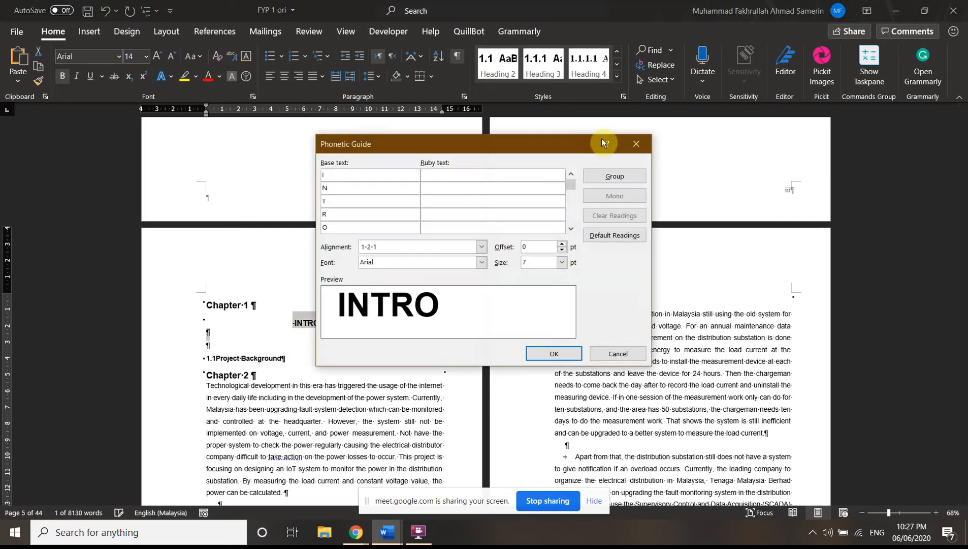
pyautogui.click(637, 145)
pyautogui.click(218, 54)
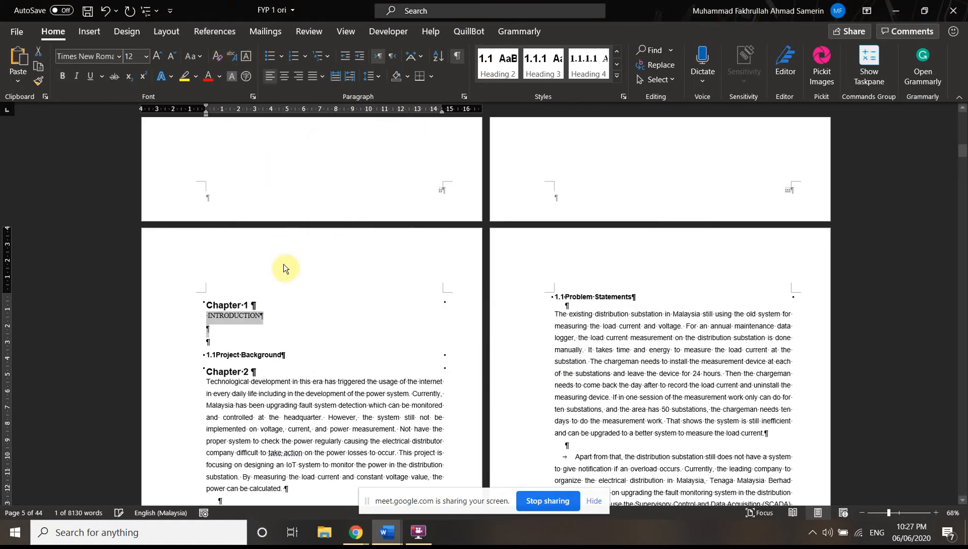
# - Set the INTRODUCTION title's font to Arial (Body CS) and centre both it and the automatic Chapter 1 heading above it
pyautogui.click(120, 56)
pyautogui.click(102, 177)
pyautogui.click(284, 318)
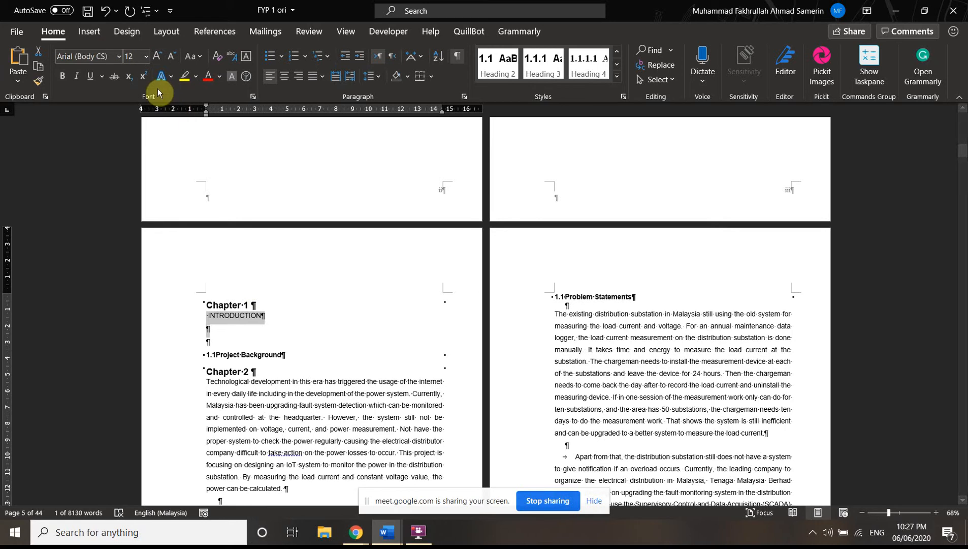
pyautogui.click(285, 76)
pyautogui.moveTo(212, 298); pyautogui.dragTo(248, 305)
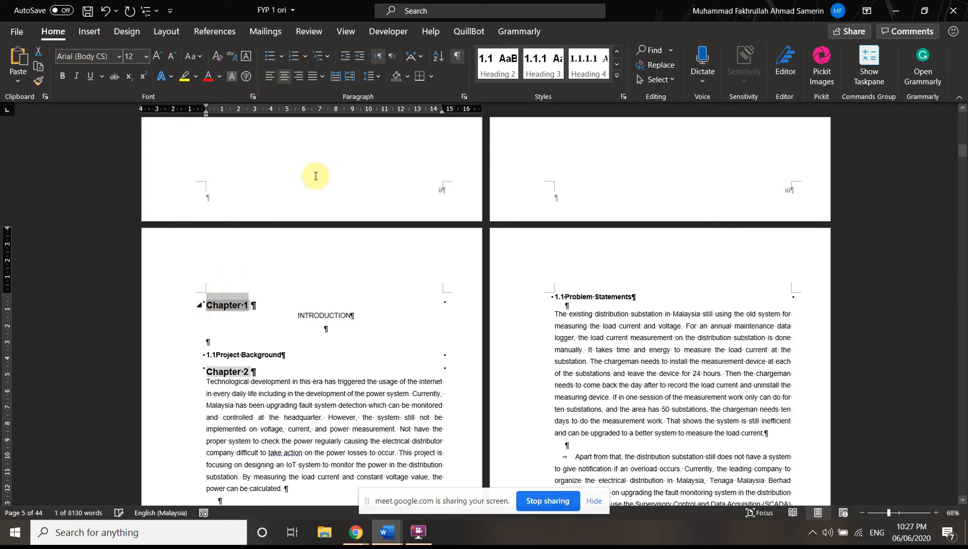
pyautogui.click(281, 79)
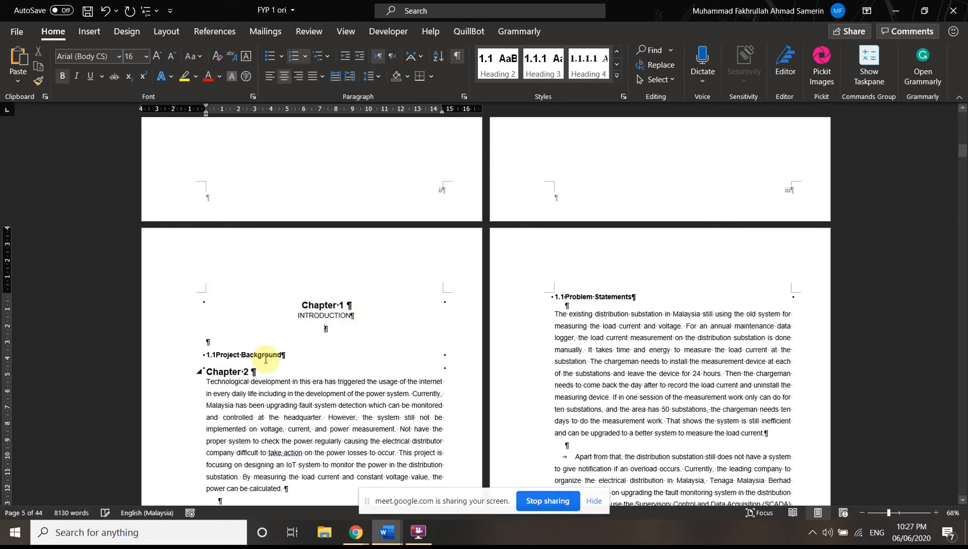
# - Remove the automatic chapter number from the blank line below the Project Background heading
pyautogui.click(225, 372)
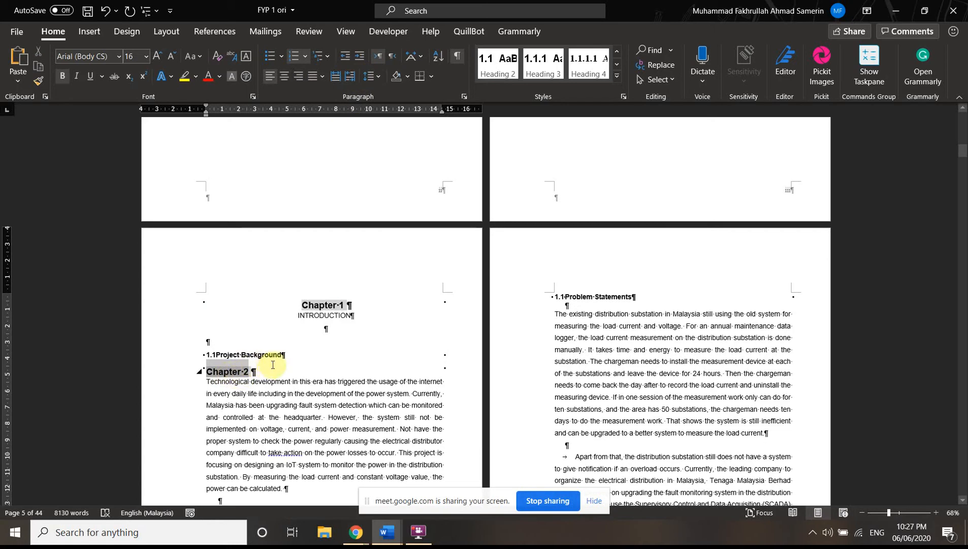
pyautogui.press('BackSpace')
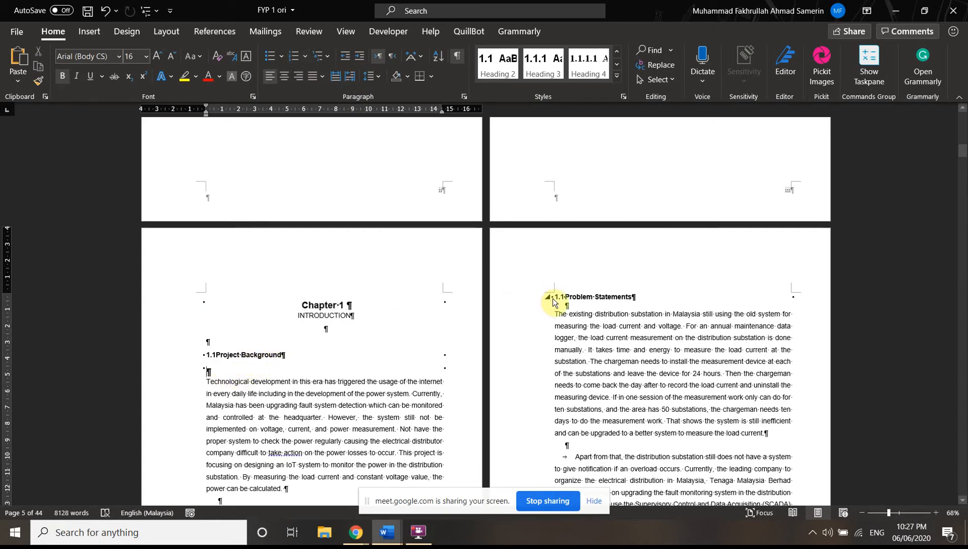
# - Apply the Heading 2 style to the Problem Statements heading
pyautogui.click(585, 297)
pyautogui.click(215, 357)
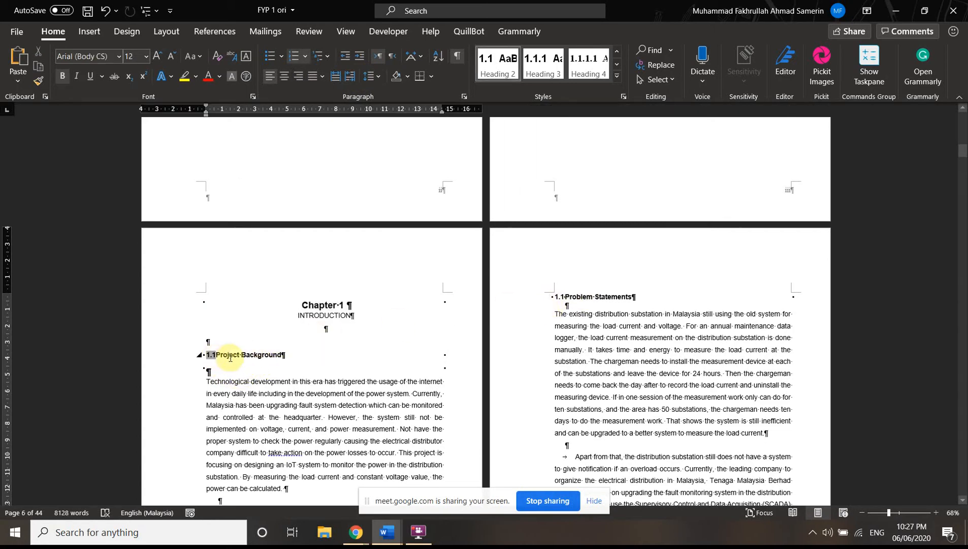
pyautogui.click(599, 297)
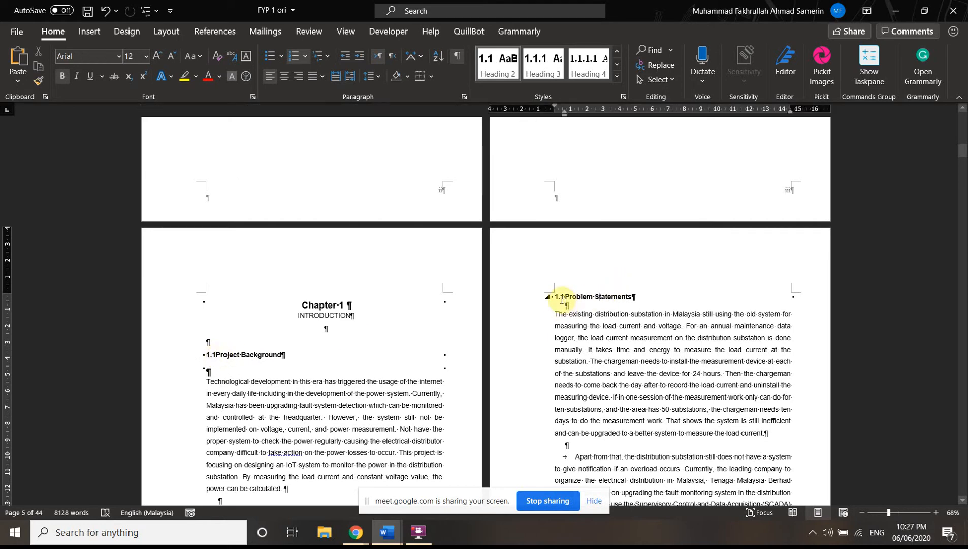
pyautogui.moveTo(632, 297); pyautogui.dragTo(562, 297)
pyautogui.click(509, 70)
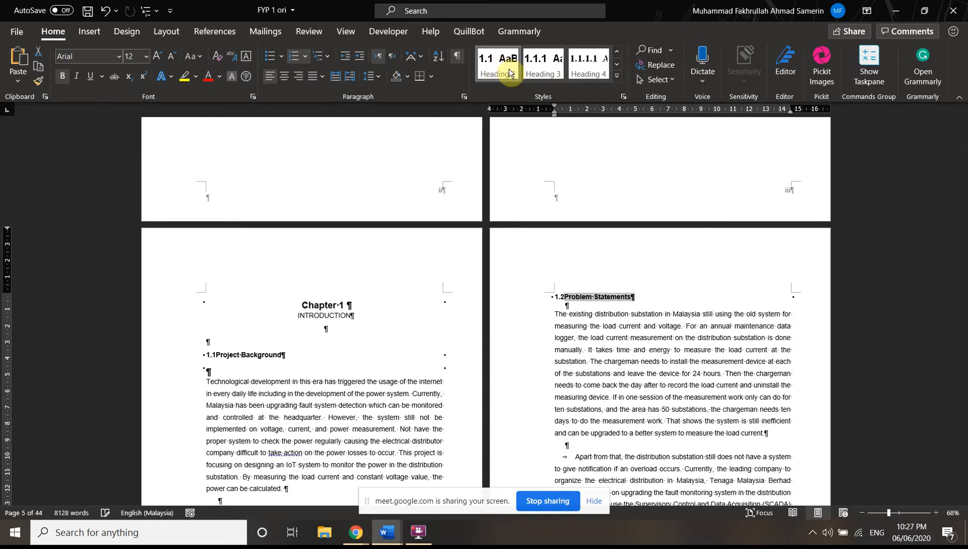
# - Apply the Heading 2 style to the Objectives and Scope of Project headings
pyautogui.scroll(-15, 594, 252)
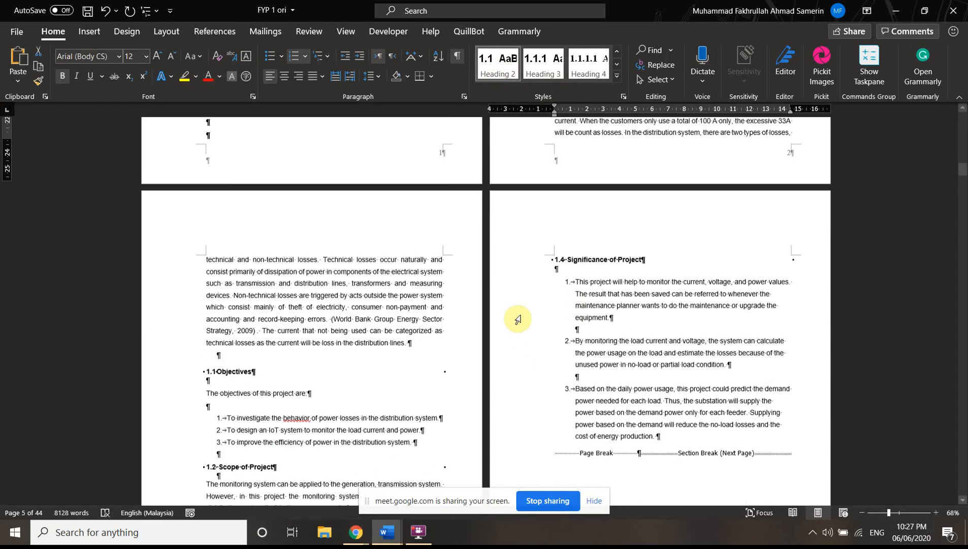
pyautogui.moveTo(256, 366); pyautogui.dragTo(213, 365)
pyautogui.click(498, 69)
pyautogui.scroll(-3, 305, 365)
pyautogui.moveTo(251, 388); pyautogui.dragTo(220, 382)
pyautogui.click(498, 63)
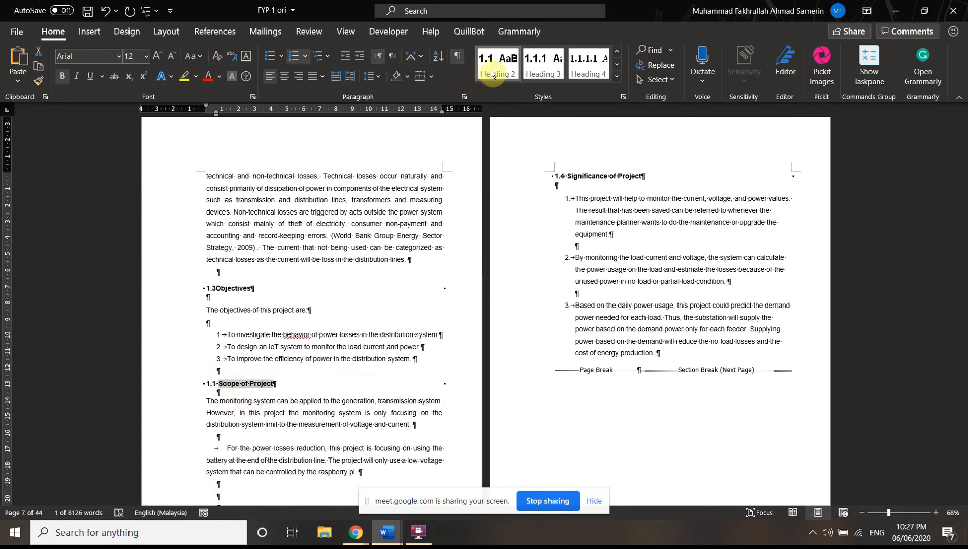
# - Apply the Heading 3 style to the Type of losses heading in the literature review chapter
pyautogui.scroll(-8, 556, 244)
pyautogui.scroll(-12, 554, 266)
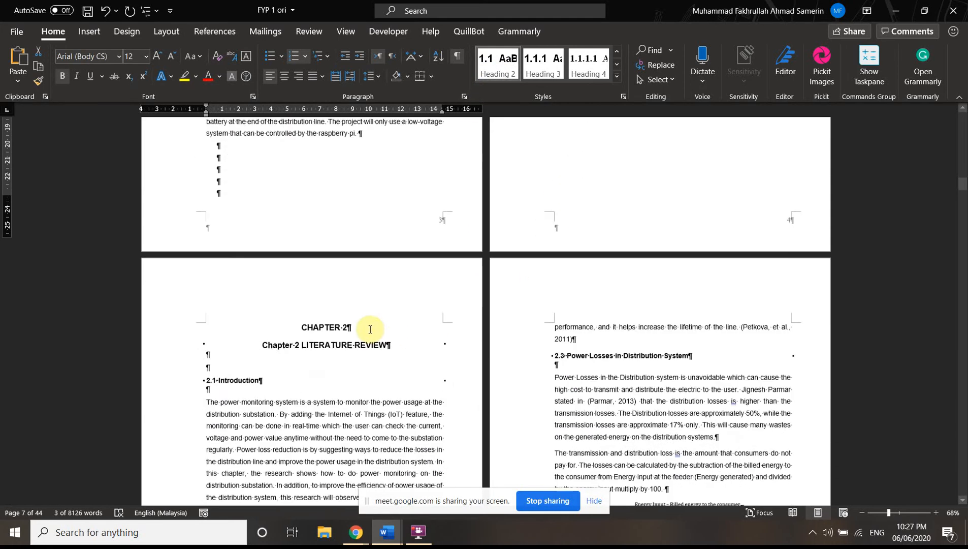
pyautogui.scroll(3, 610, 259)
pyautogui.scroll(-5, 610, 259)
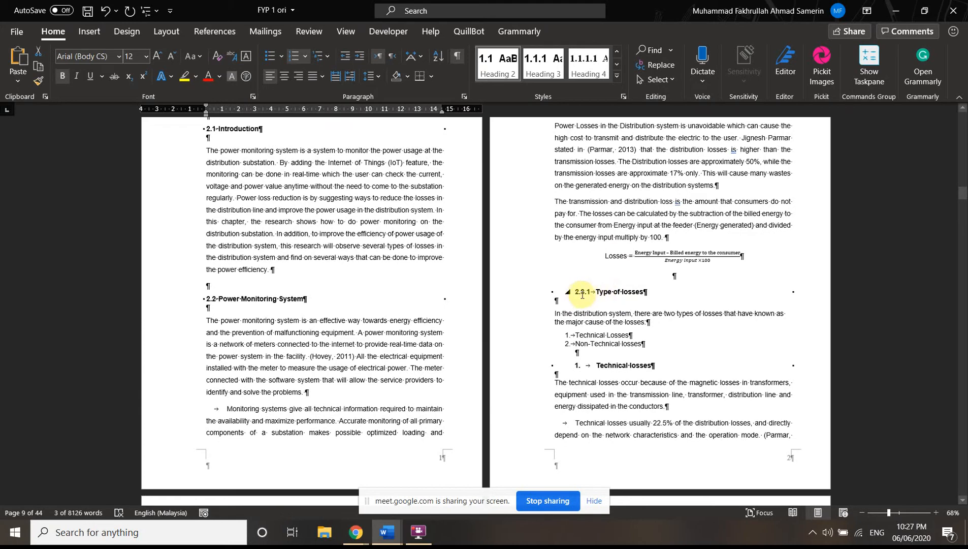
pyautogui.moveTo(595, 292); pyautogui.dragTo(645, 292)
pyautogui.click(543, 61)
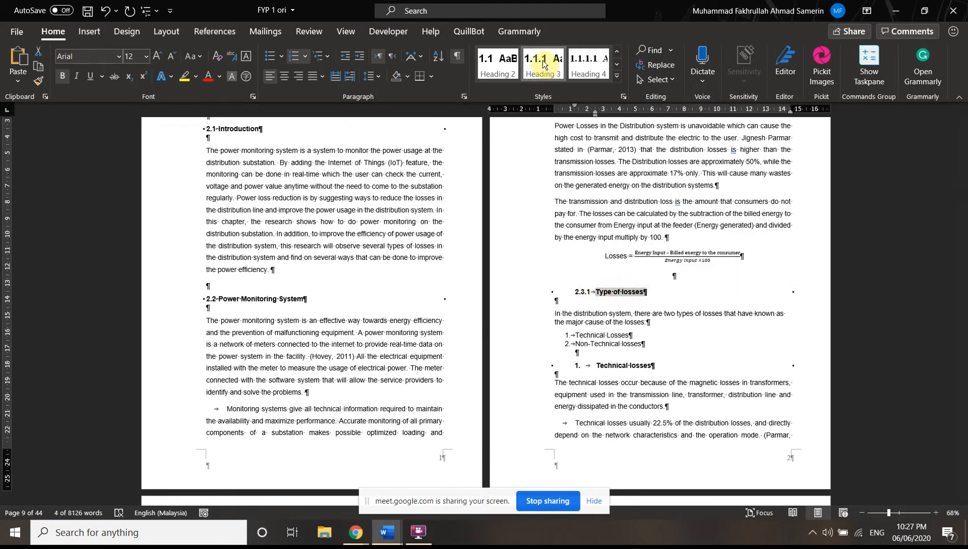
pyautogui.scroll(-6, 584, 429)
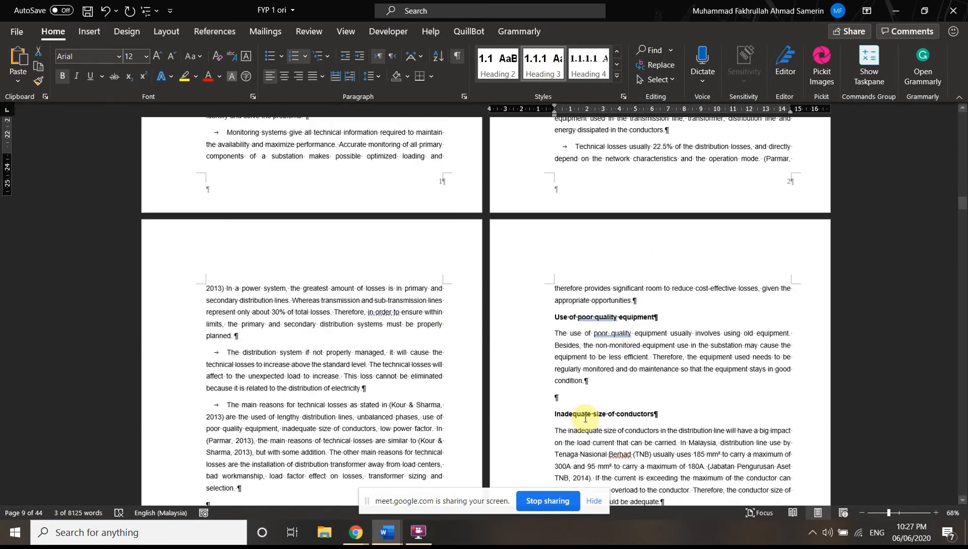
pyautogui.scroll(10, 573, 405)
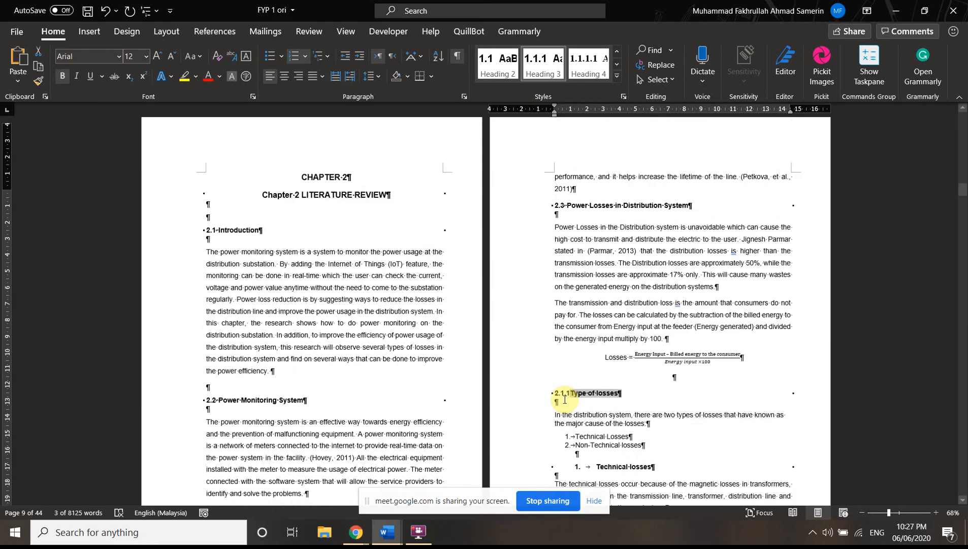
# - Update the entire table of contents at the start of the report, including its entries and page numbers
pyautogui.scroll(3, 562, 399)
pyautogui.scroll(3, 539, 386)
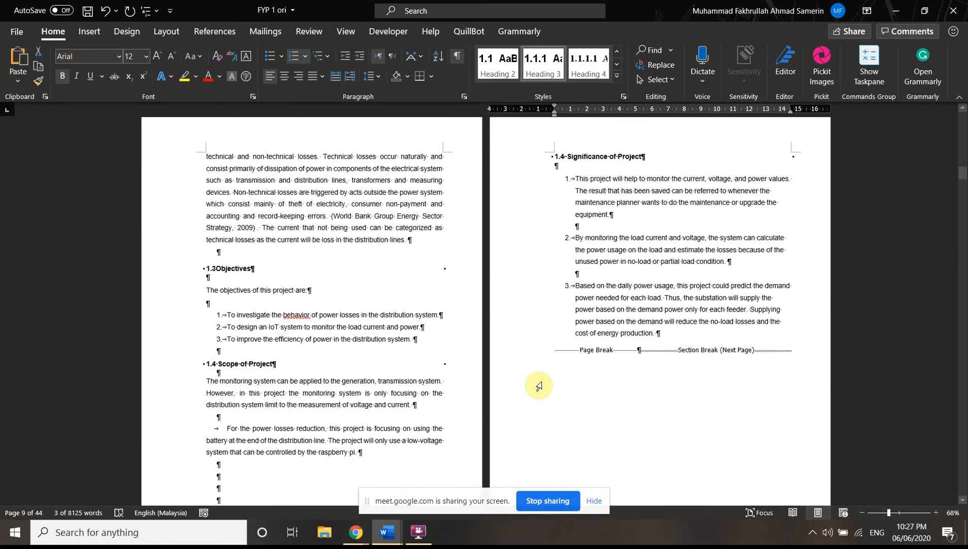
pyautogui.scroll(15, 539, 386)
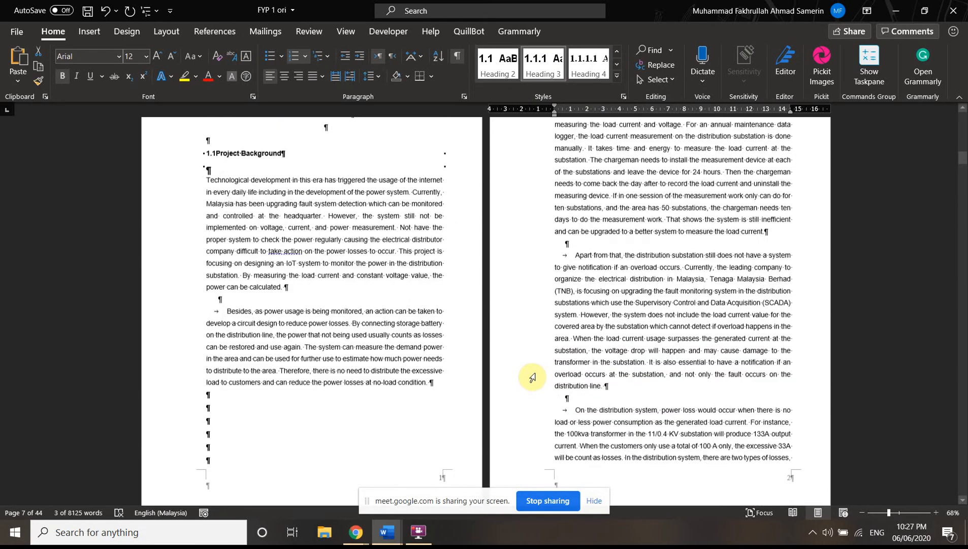
pyautogui.scroll(10, 533, 374)
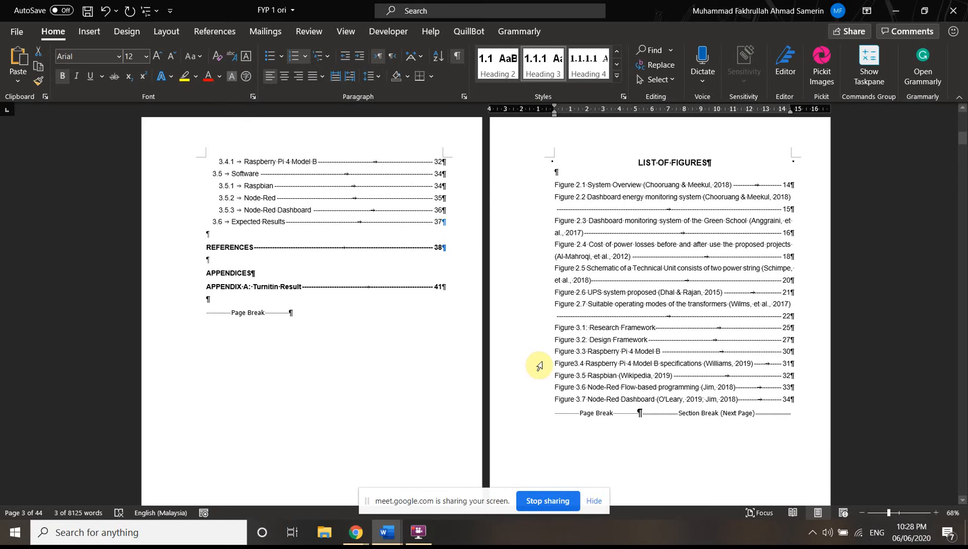
pyautogui.scroll(12, 539, 365)
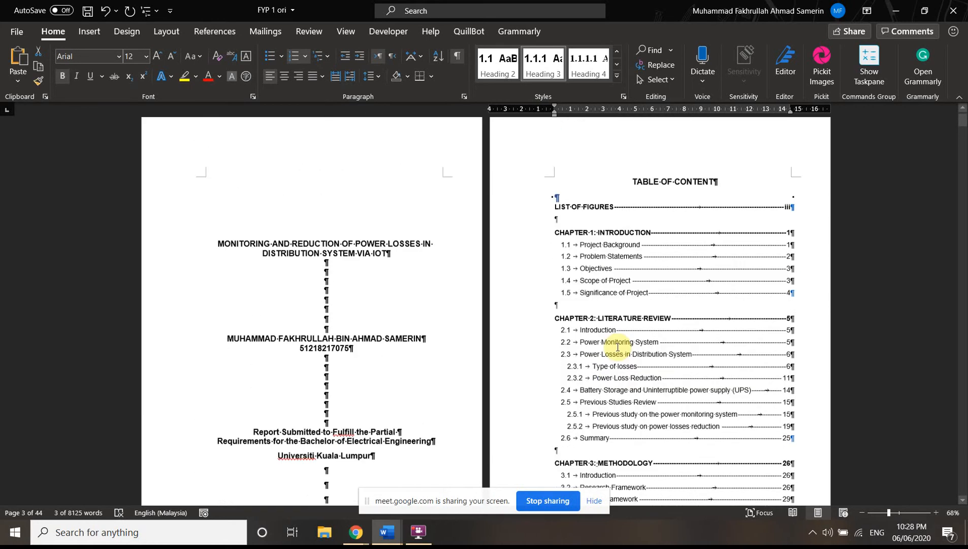
pyautogui.scroll(1, 618, 347)
pyautogui.click(636, 196)
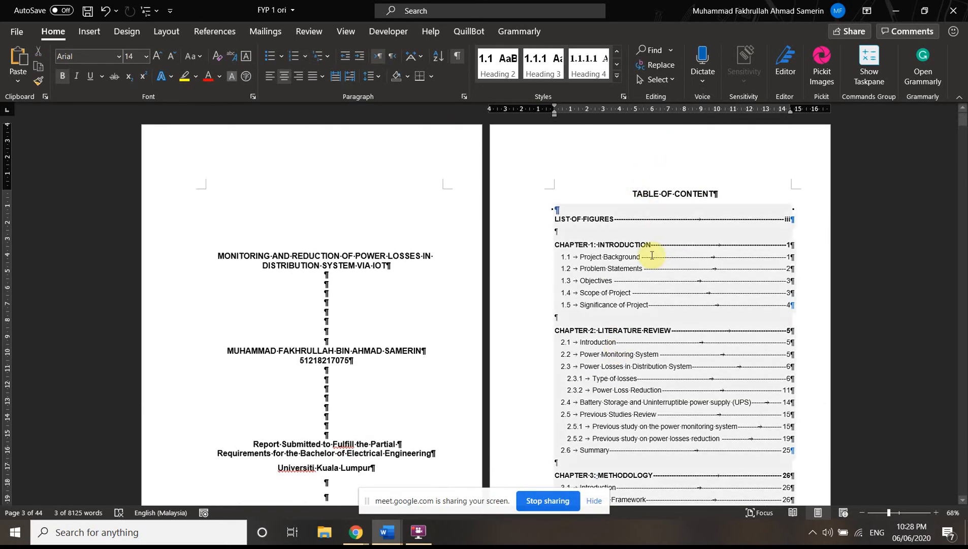
pyautogui.click(611, 222)
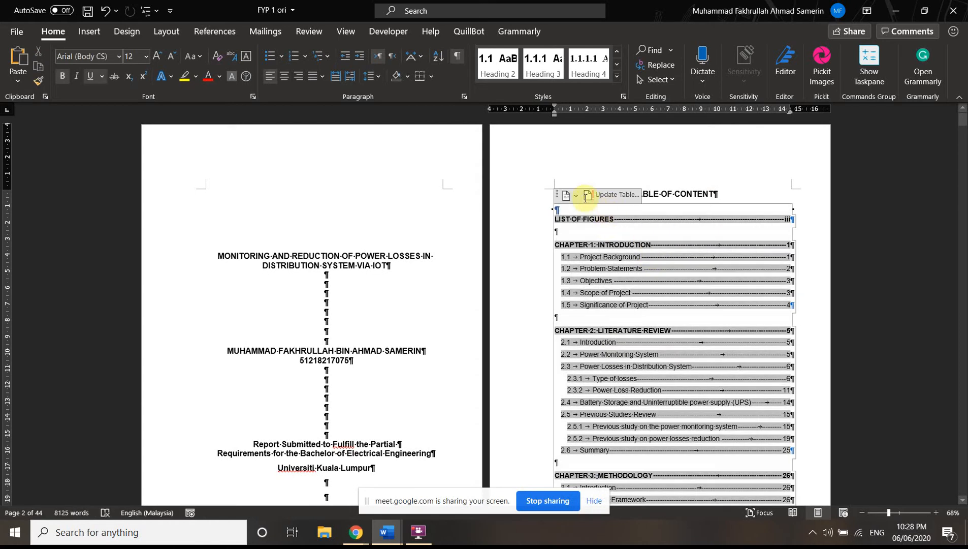
pyautogui.click(614, 196)
pyautogui.click(450, 265)
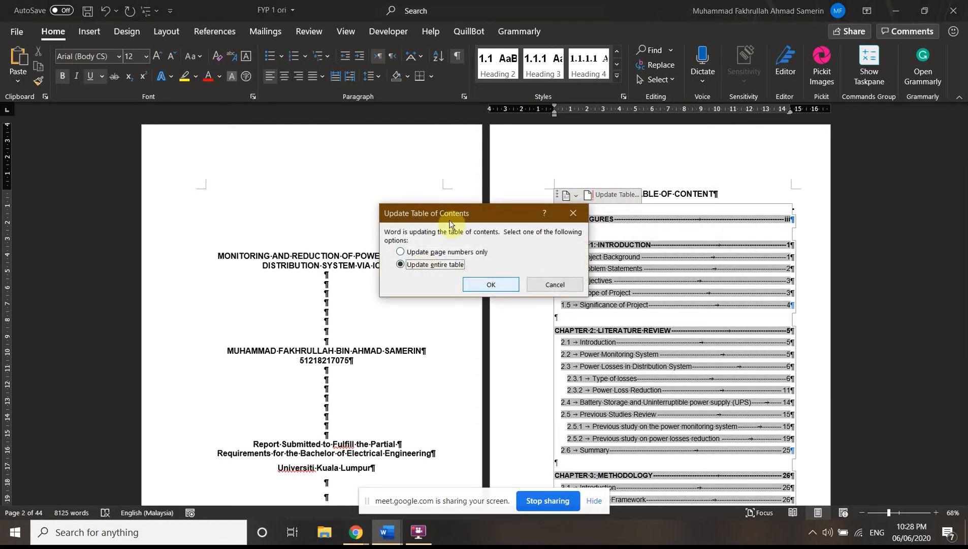
pyautogui.click(492, 286)
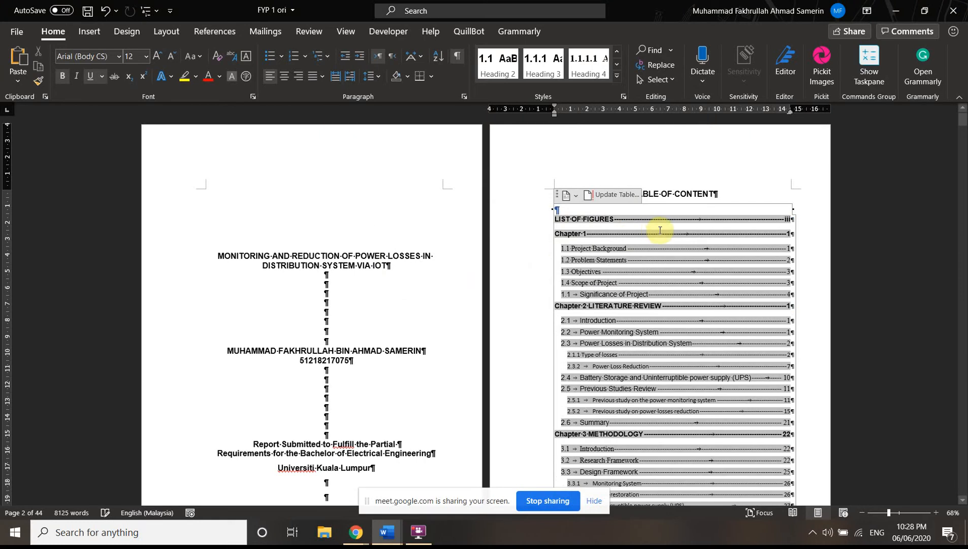
# - Review the refreshed table of contents in the report and undo its last update
pyautogui.scroll(-1, 546, 237)
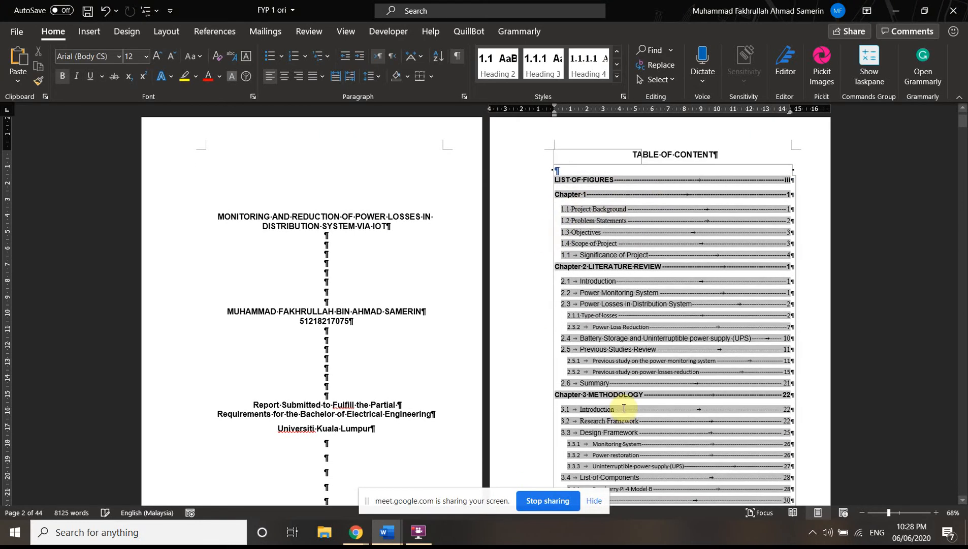
pyautogui.scroll(-4, 681, 290)
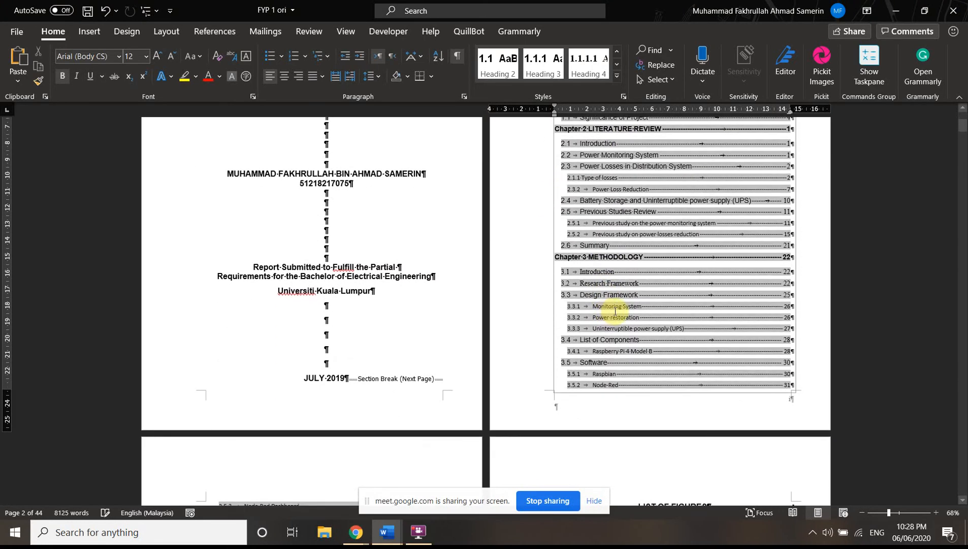
pyautogui.scroll(4, 633, 286)
pyautogui.scroll(1, 632, 286)
pyautogui.hotkey('ctrl', 'z')
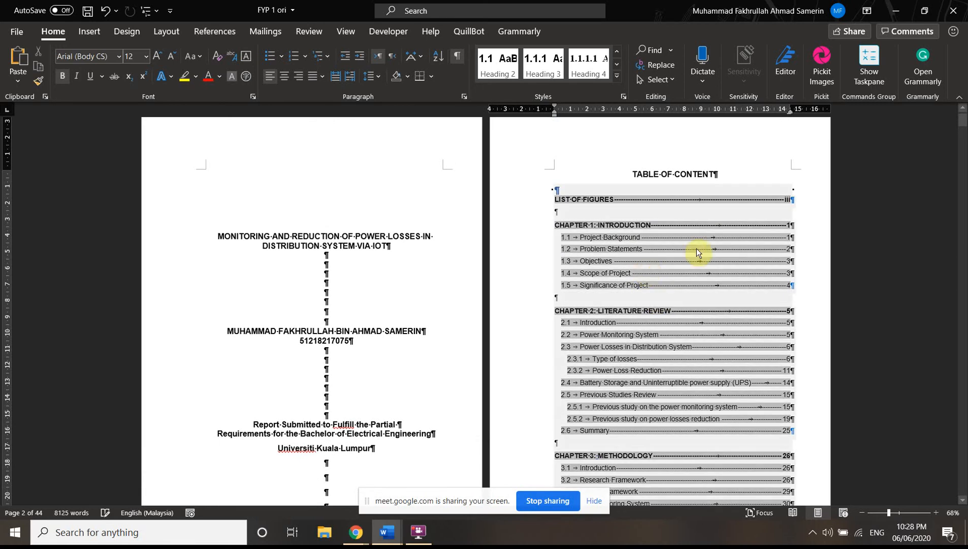
# - Minimize the FYP 1 ori report and switch to the Document5 window
pyautogui.click(896, 10)
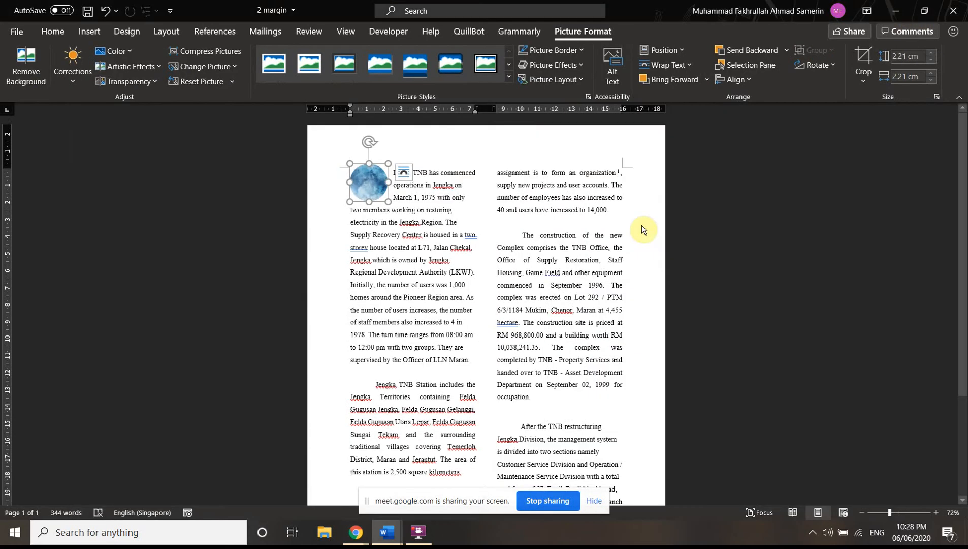
pyautogui.moveTo(386, 532)
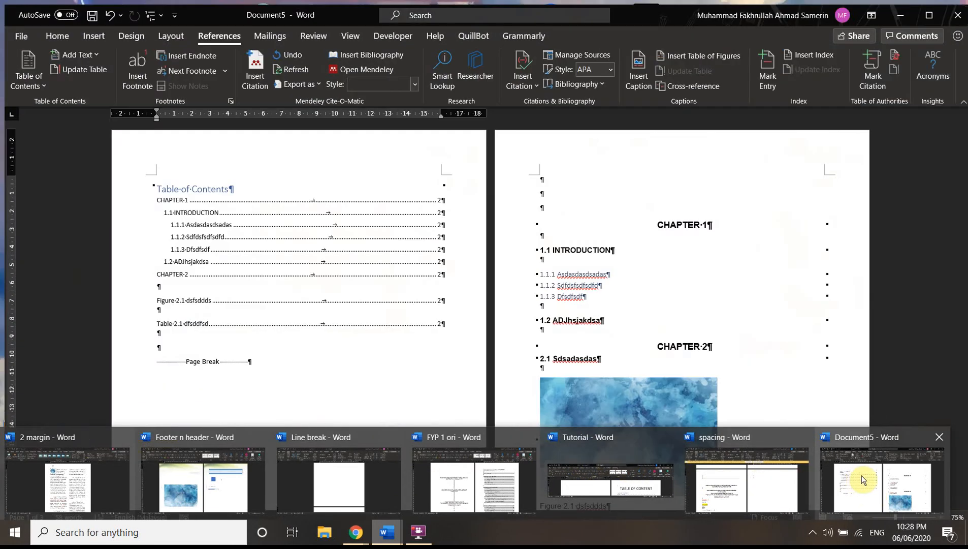
pyautogui.click(863, 480)
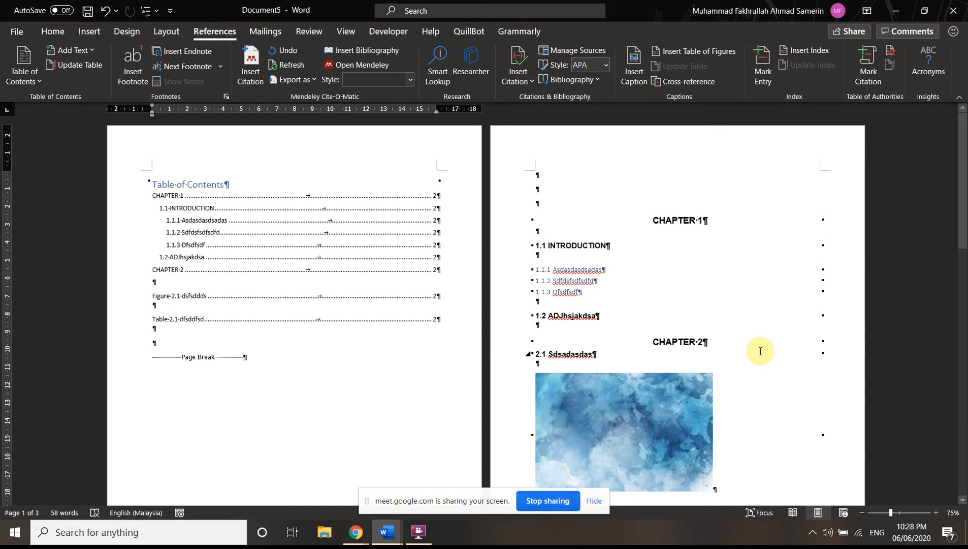
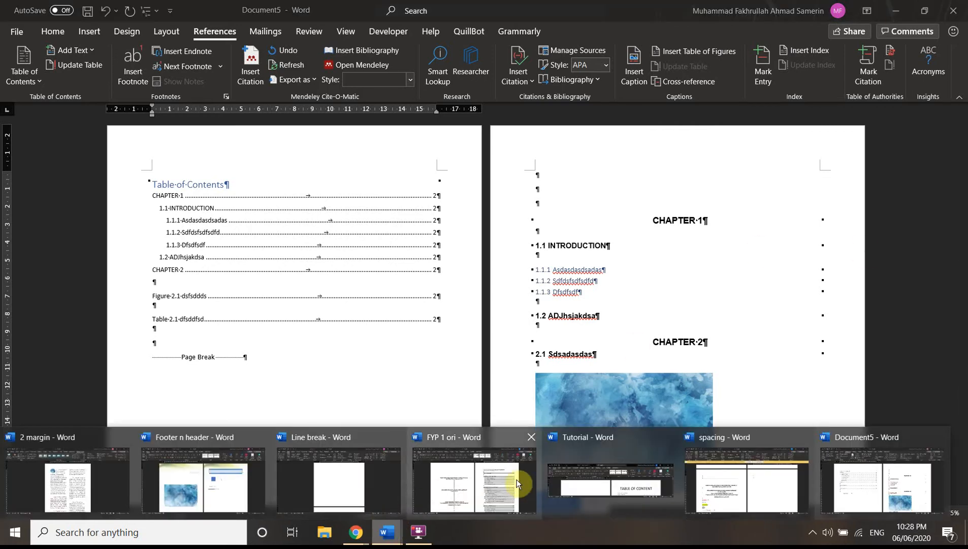
pyautogui.moveTo(516, 479)
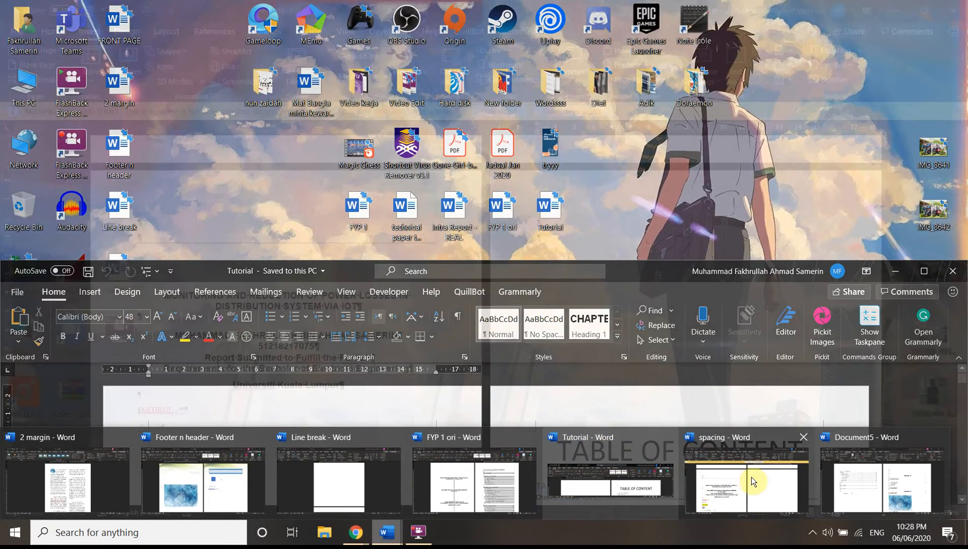
pyautogui.moveTo(736, 489)
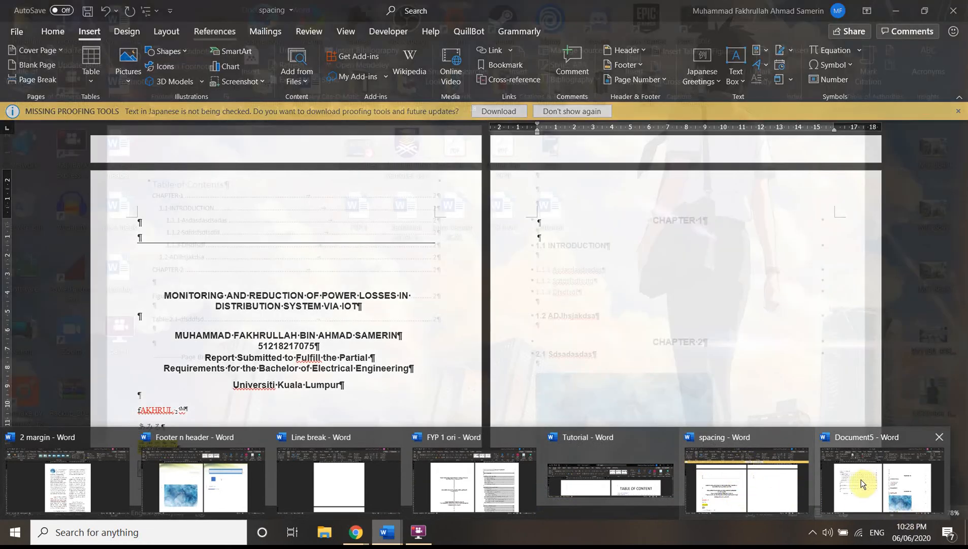
pyautogui.moveTo(833, 490)
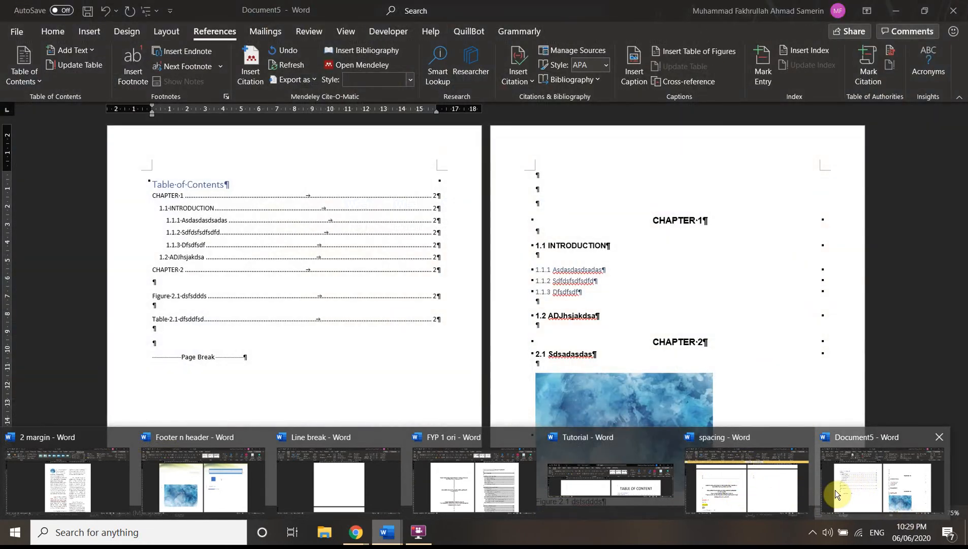
pyautogui.click(835, 489)
# - Look through Document5's table of contents, chapter headings, captioned figure and captioned table
pyautogui.scroll(-5, 703, 375)
pyautogui.scroll(-3, 704, 375)
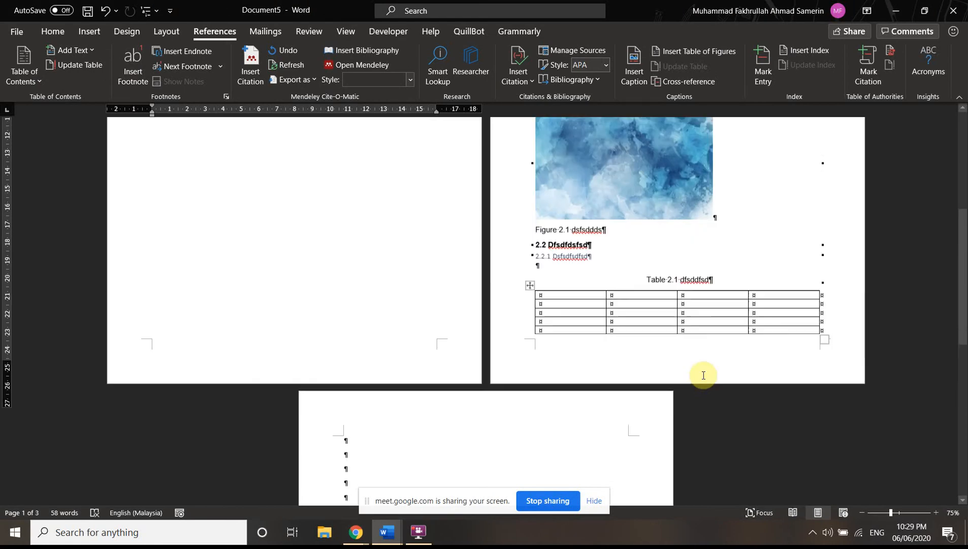
pyautogui.scroll(8, 704, 375)
pyautogui.scroll(-2, 703, 367)
pyautogui.scroll(2, 704, 356)
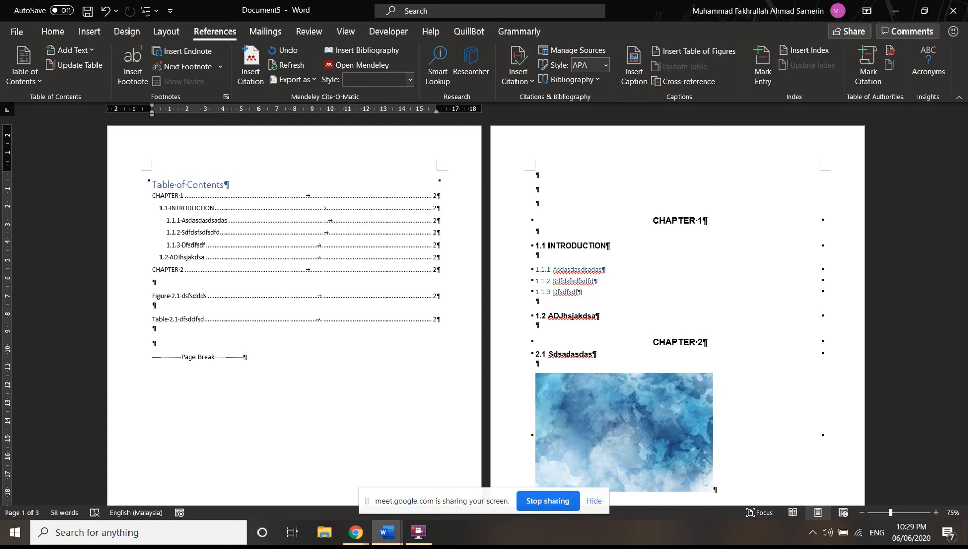
pyautogui.scroll(-5, 406, 310)
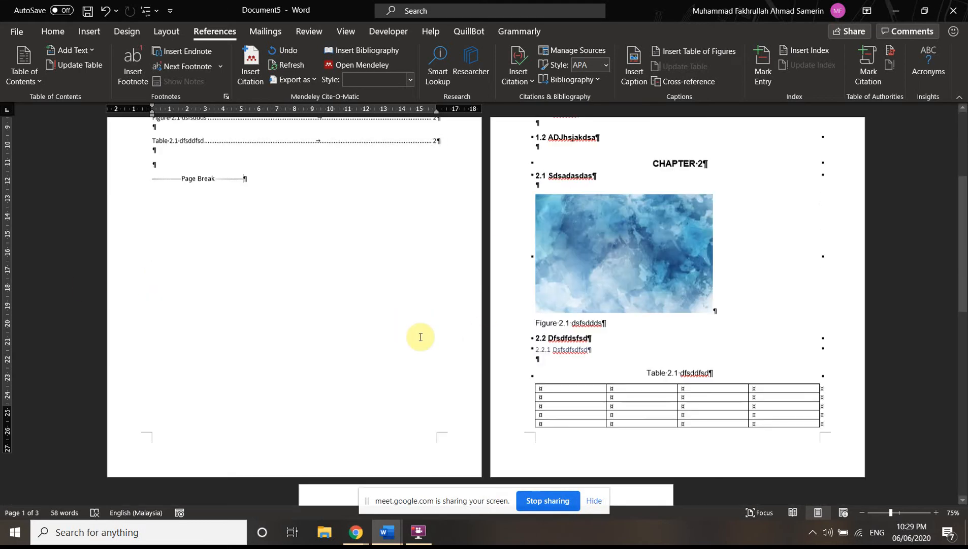
pyautogui.scroll(-3, 432, 356)
pyautogui.scroll(4, 440, 362)
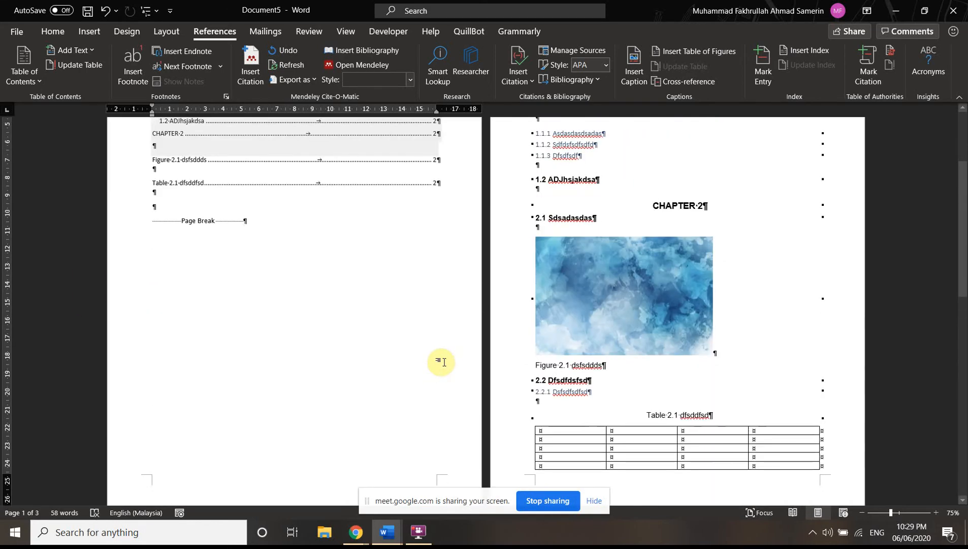
pyautogui.scroll(4, 441, 355)
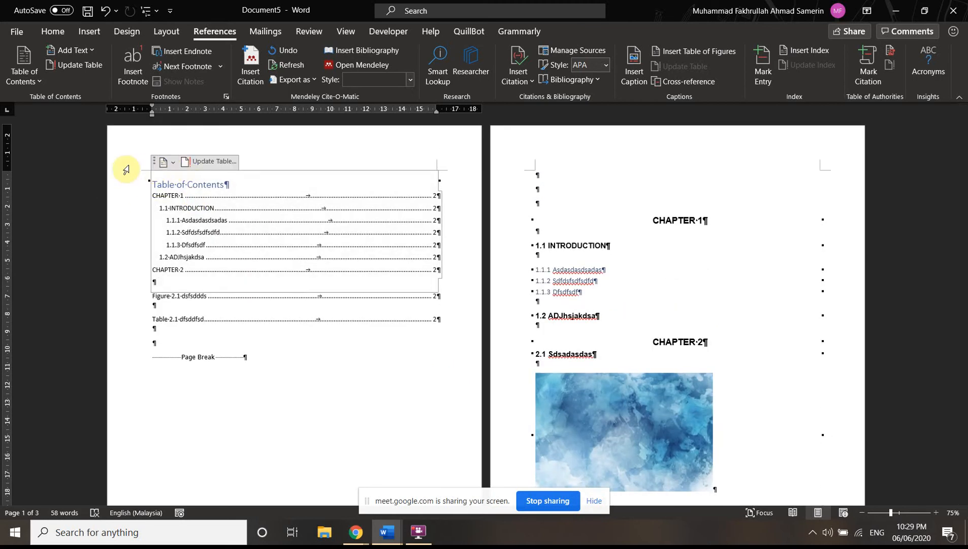
# - Try to insert a page break before the Table of Contents heading in Document5, and undo it
pyautogui.click(89, 31)
pyautogui.click(40, 77)
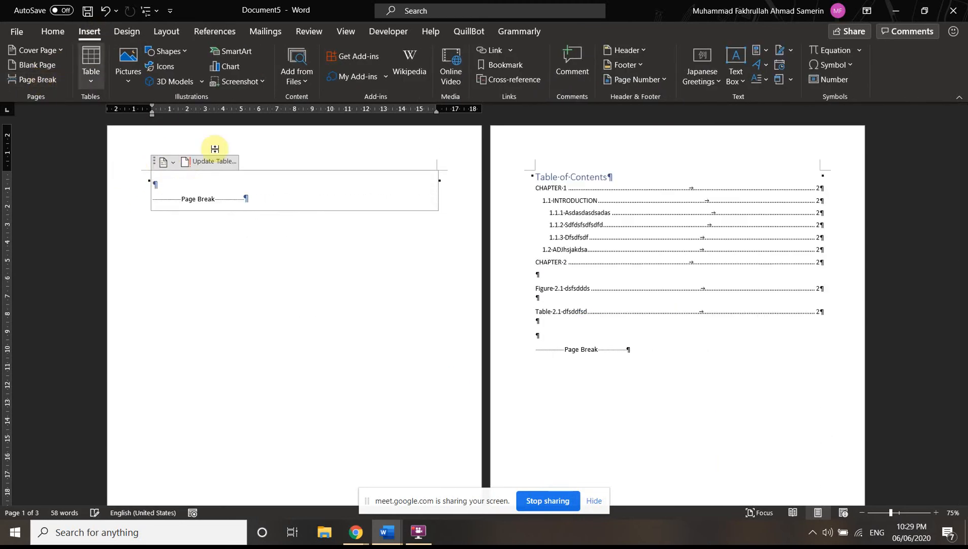
pyautogui.click(269, 217)
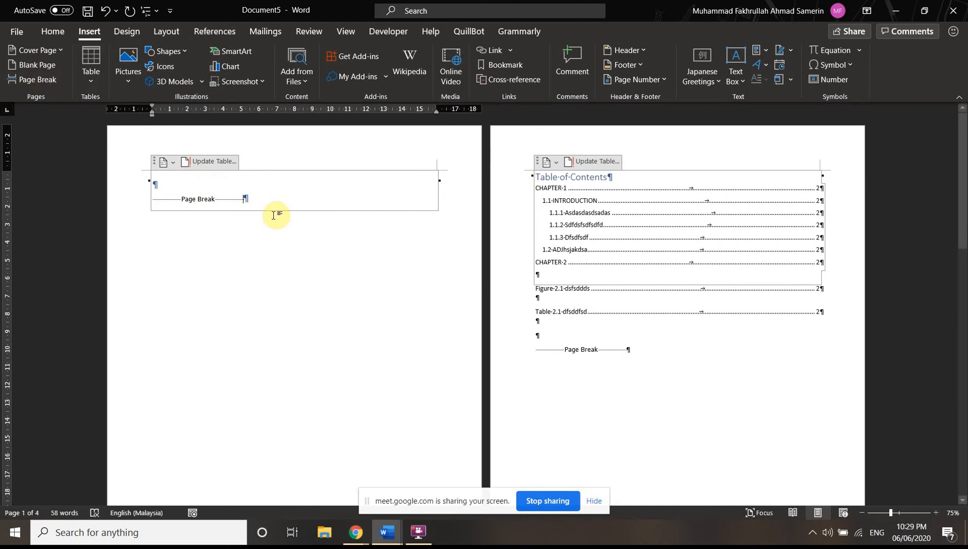
pyautogui.hotkey('ctrl', 'z')
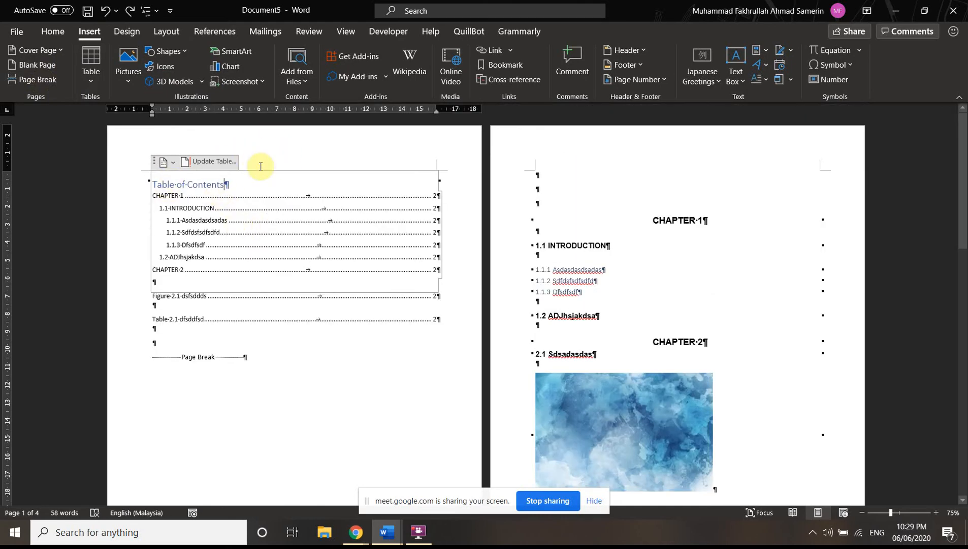
pyautogui.click(132, 323)
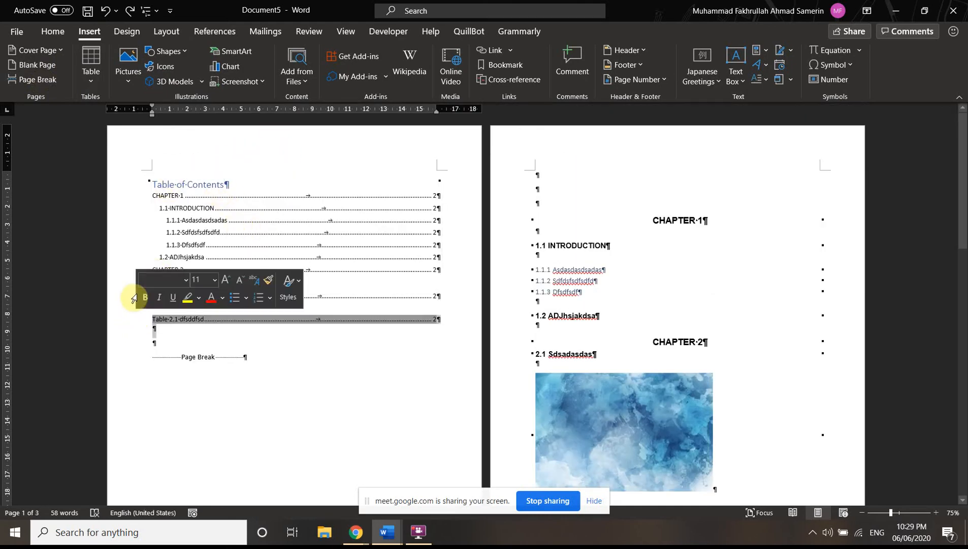
pyautogui.click(148, 182)
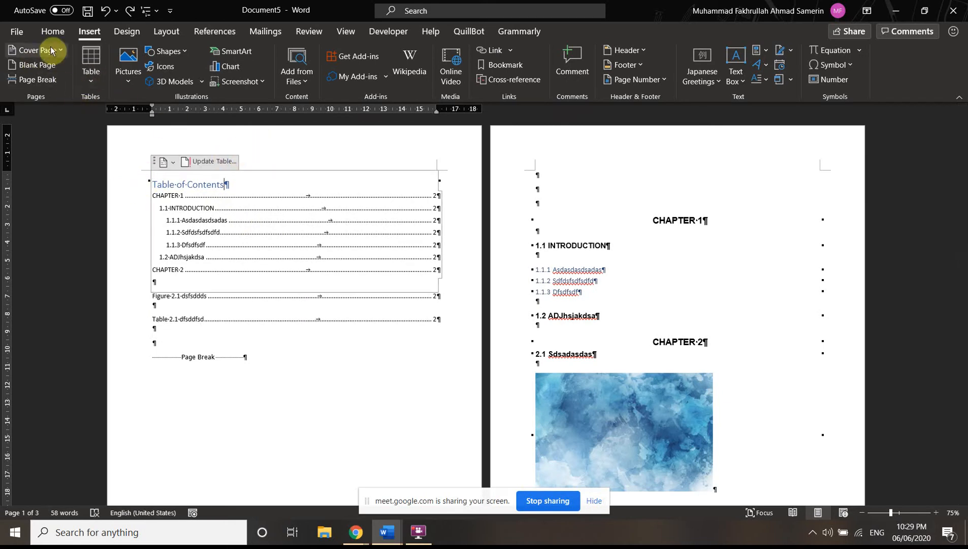
pyautogui.click(142, 191)
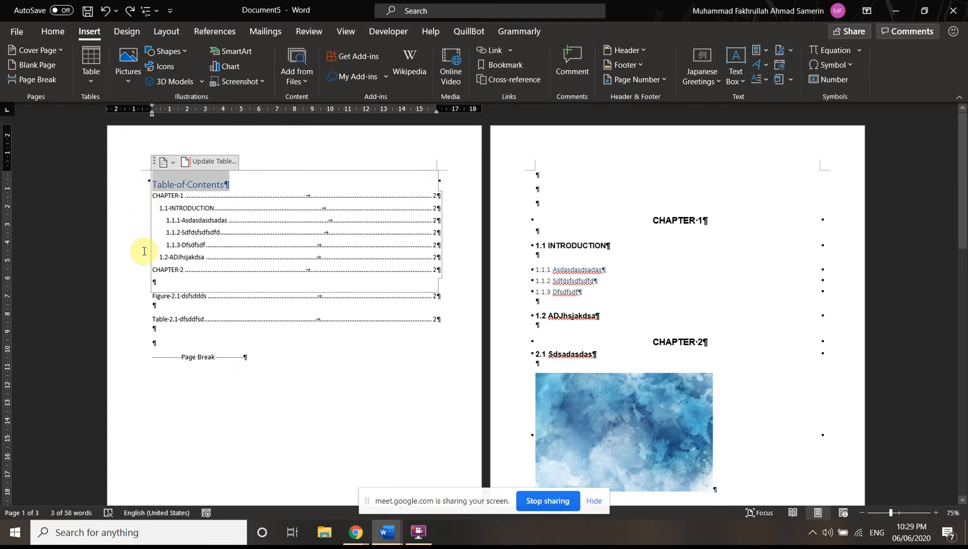
pyautogui.click(148, 305)
pyautogui.click(235, 190)
pyautogui.click(331, 385)
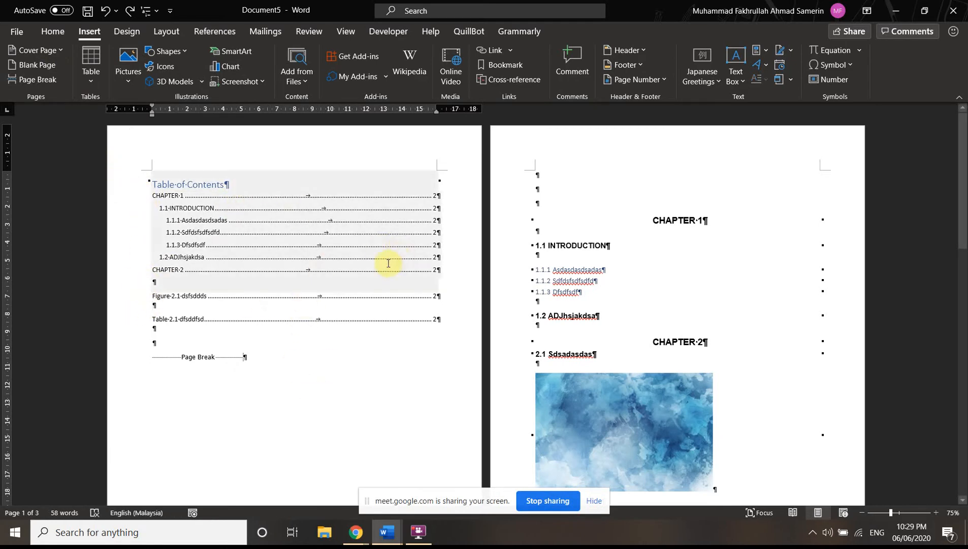
# - Add an empty paragraph before the Table of Contents heading and insert a page break there
pyautogui.click(153, 184)
pyautogui.press('Return')
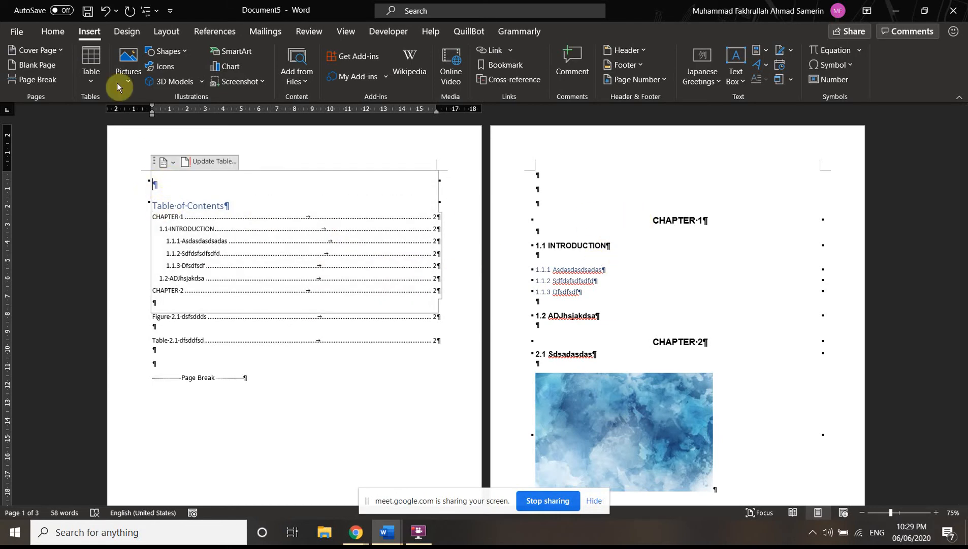
pyautogui.click(35, 79)
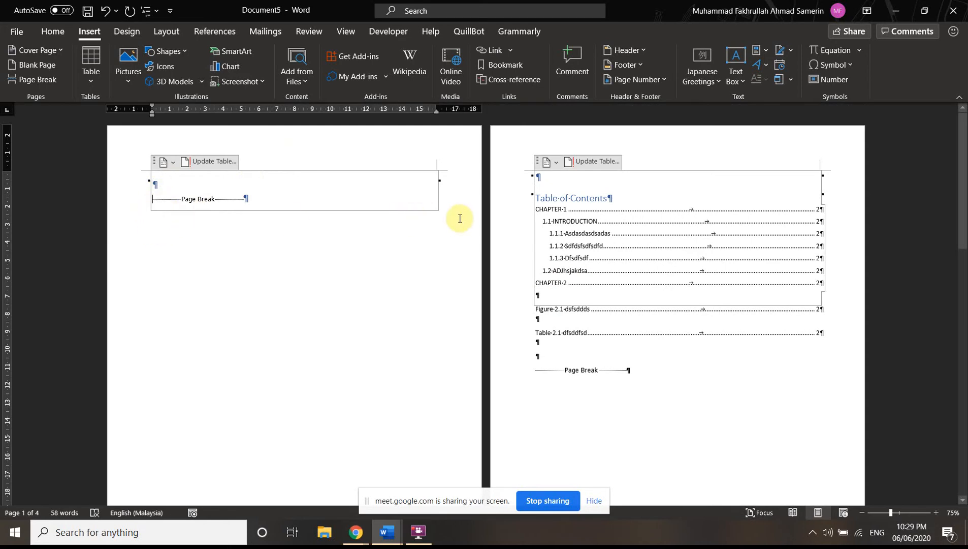
# - Try deleting the page break on the first page, and undo the deletion
pyautogui.hotkey('shift', 'Down')
pyautogui.press('Delete')
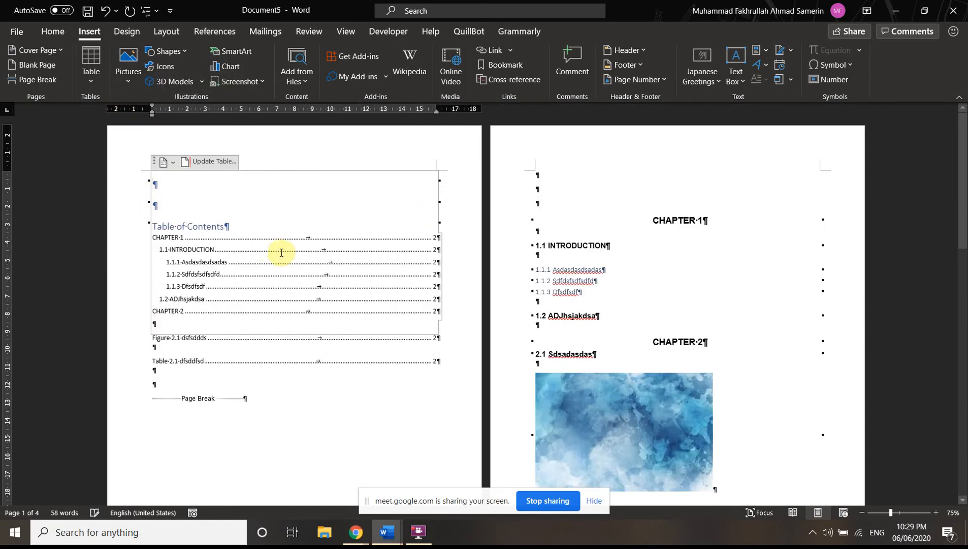
pyautogui.hotkey('ctrl', 'z')
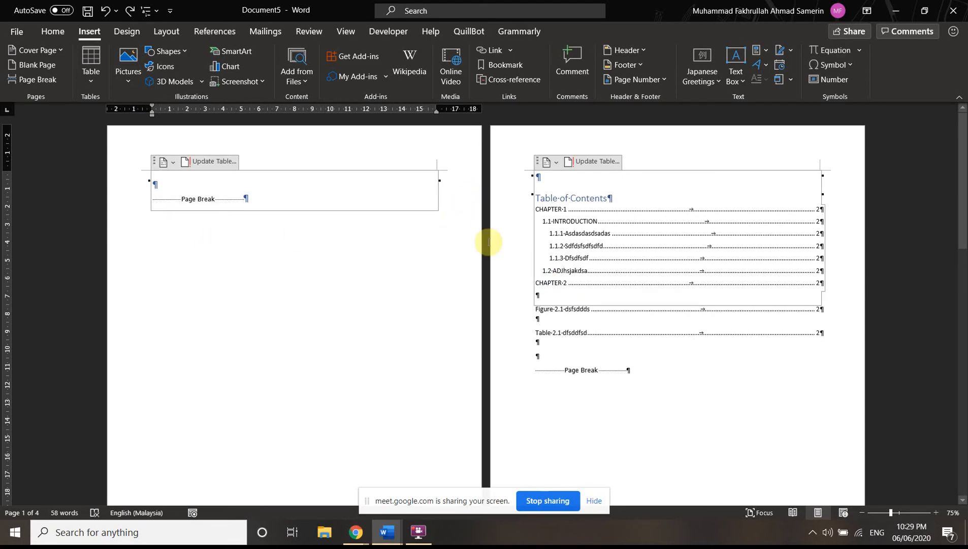
pyautogui.click(516, 186)
pyautogui.click(298, 363)
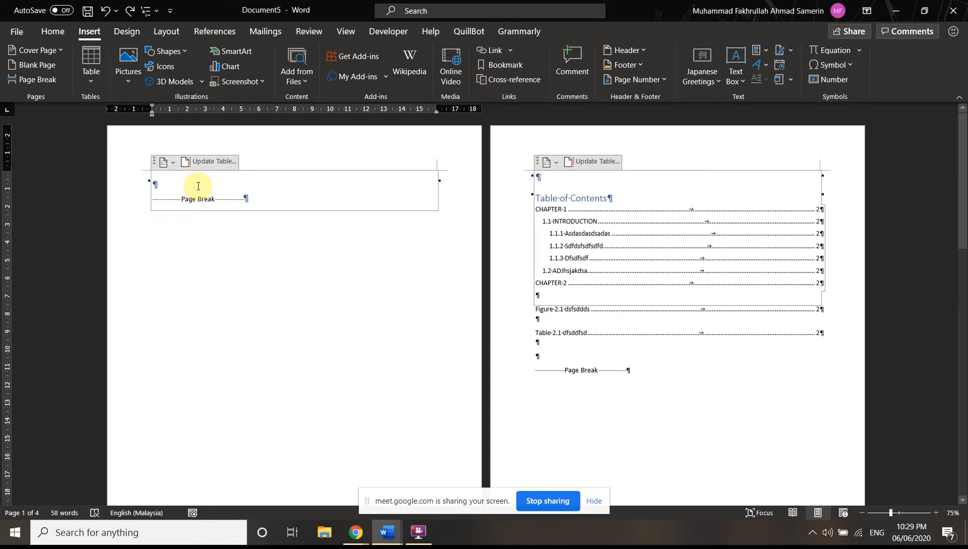
pyautogui.click(154, 159)
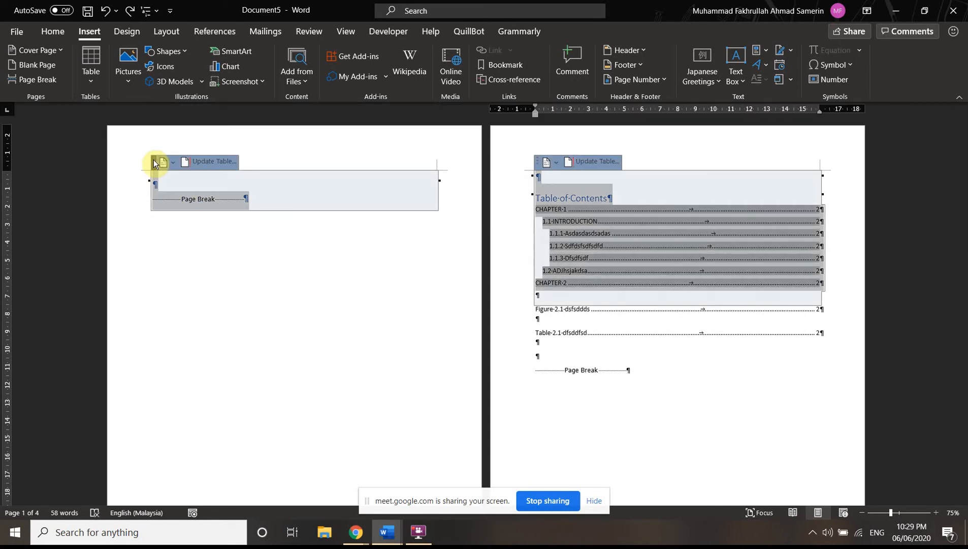
pyautogui.click(125, 192)
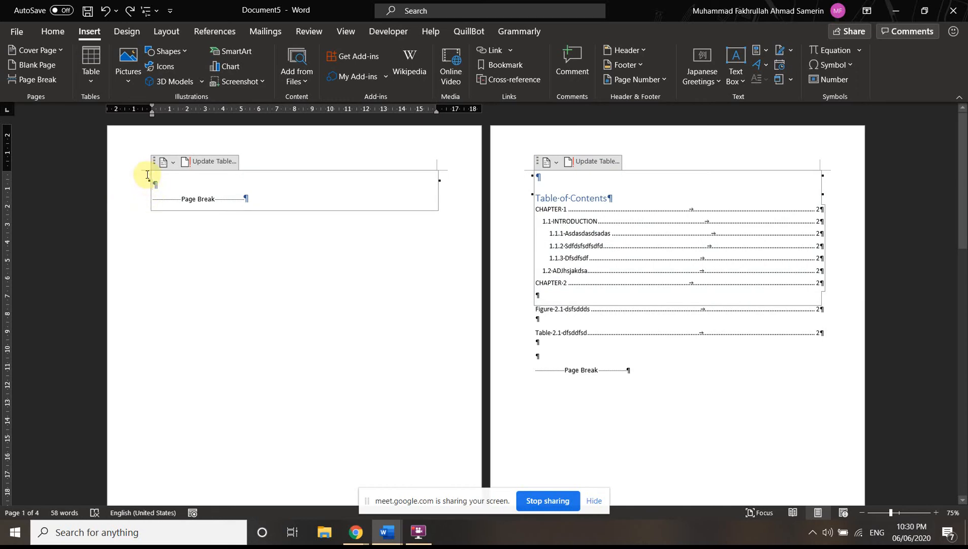
# - Try adding a blank page before the table of contents, and delete its extra page break
pyautogui.click(40, 67)
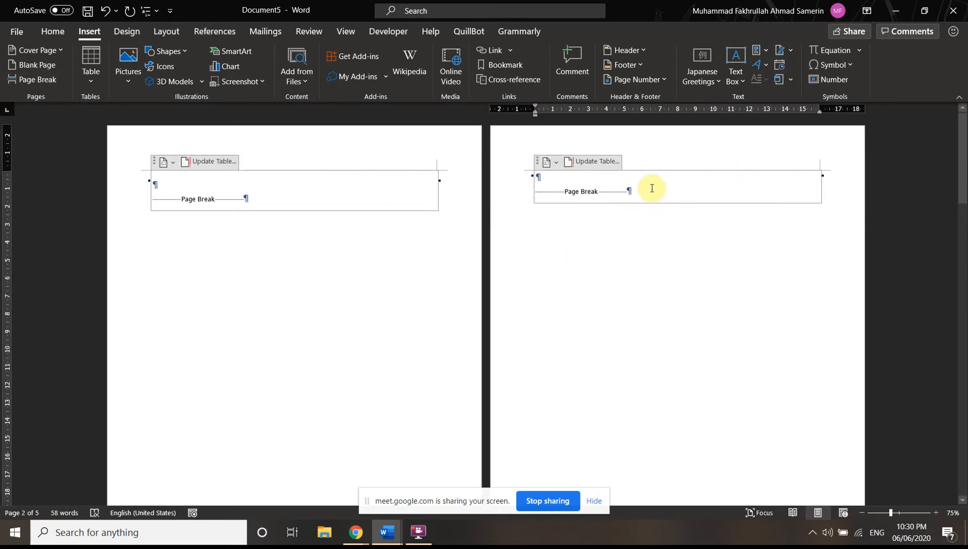
pyautogui.moveTo(656, 192); pyautogui.dragTo(537, 163)
pyautogui.press('Delete')
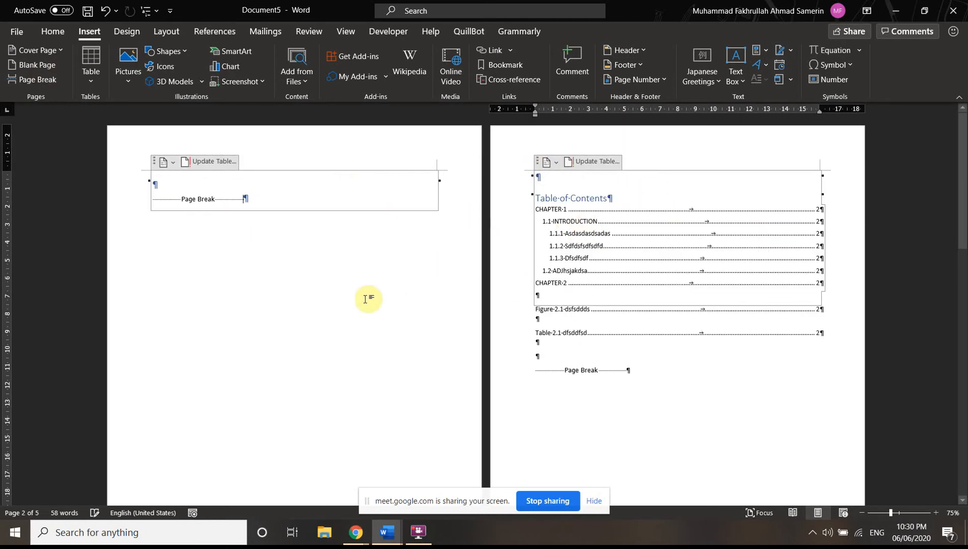
# - Create a new blank document from Document5 and enter "Cover page" as its first line
pyautogui.click(369, 300)
pyautogui.scroll(-1, 442, 394)
pyautogui.click(395, 543)
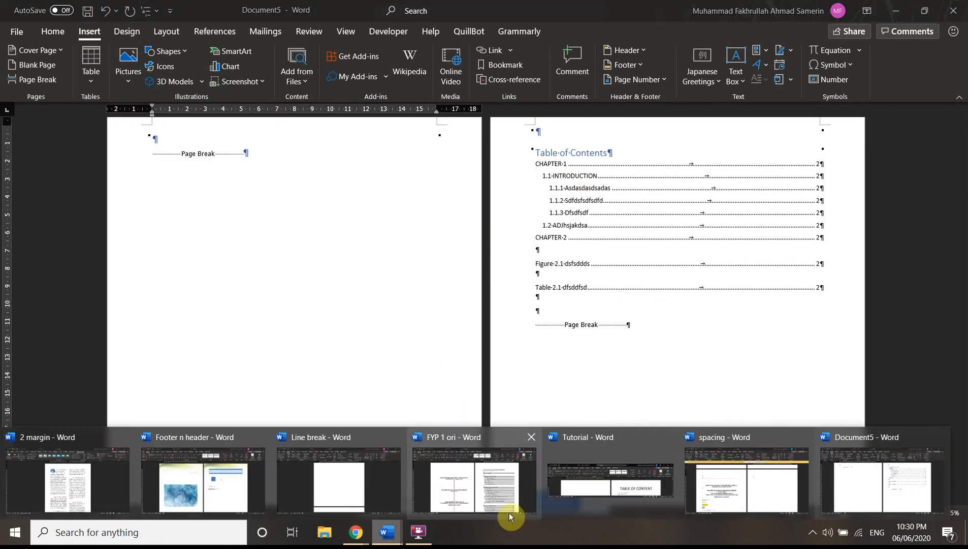
pyautogui.click(909, 478)
pyautogui.click(22, 36)
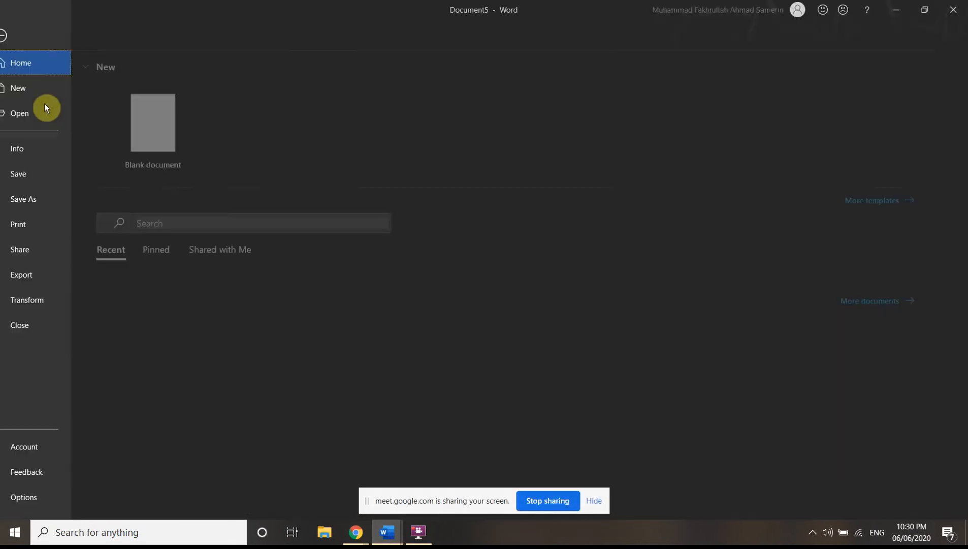
pyautogui.click(197, 131)
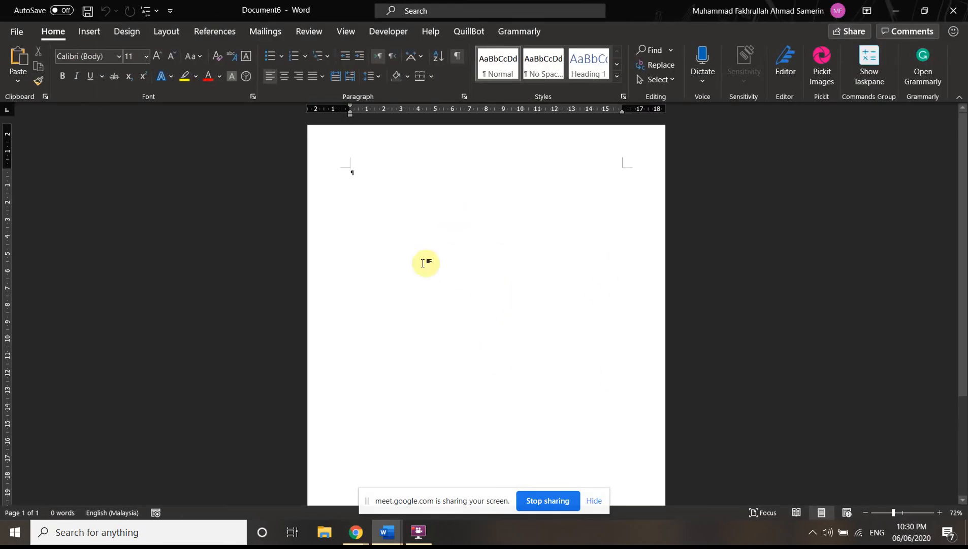
pyautogui.write('Cover page')
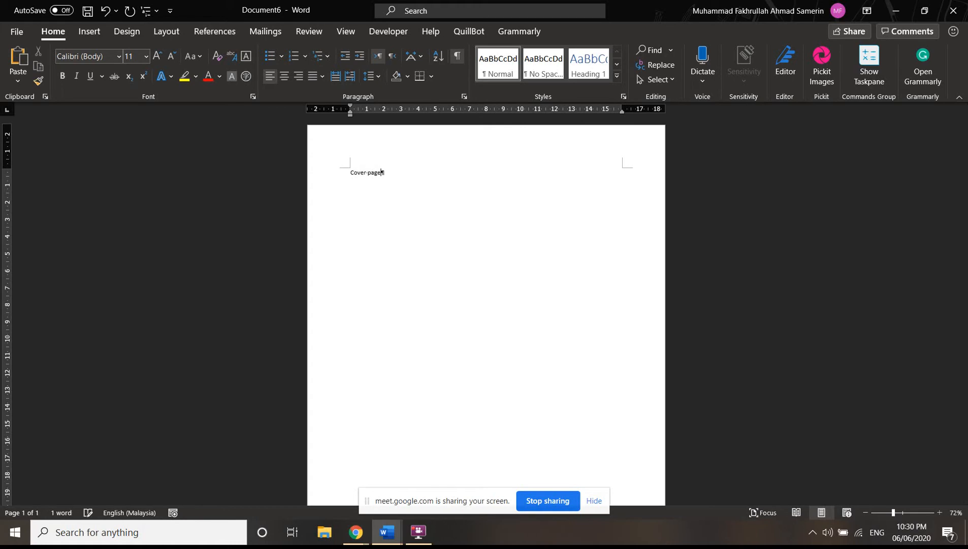
# - Set the "Cover page" text to font size 48 and center it horizontally
pyautogui.moveTo(400, 180); pyautogui.dragTo(351, 99)
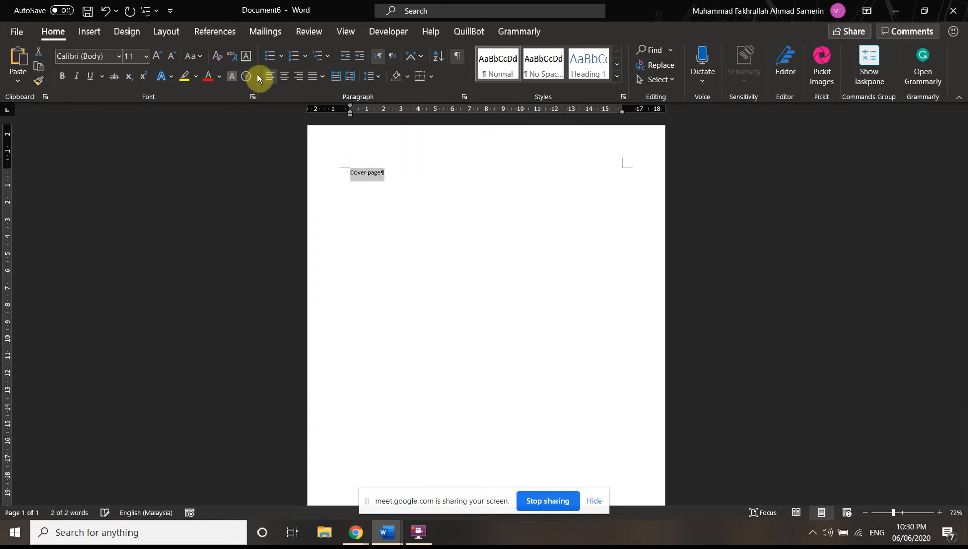
pyautogui.click(144, 59)
pyautogui.click(126, 201)
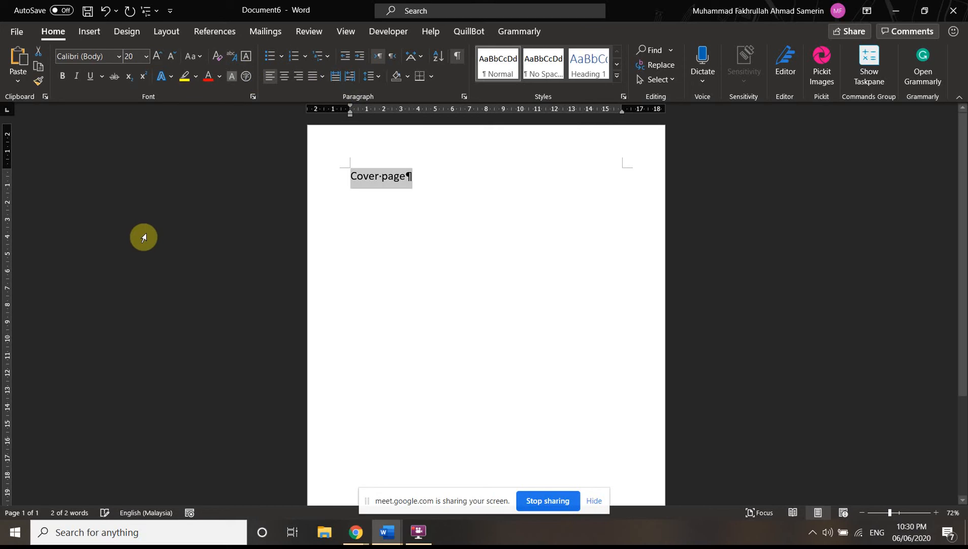
pyautogui.click(146, 57)
pyautogui.click(134, 287)
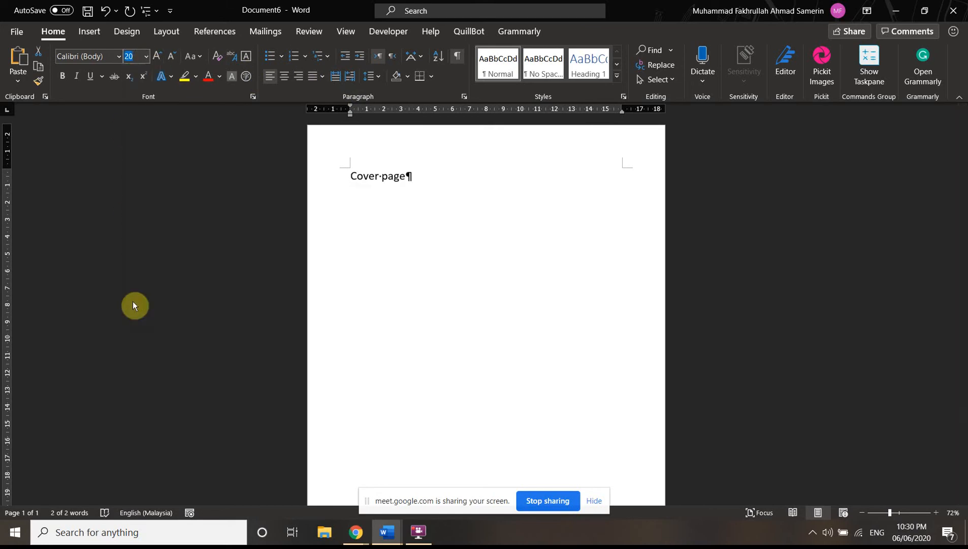
pyautogui.click(446, 274)
pyautogui.click(284, 76)
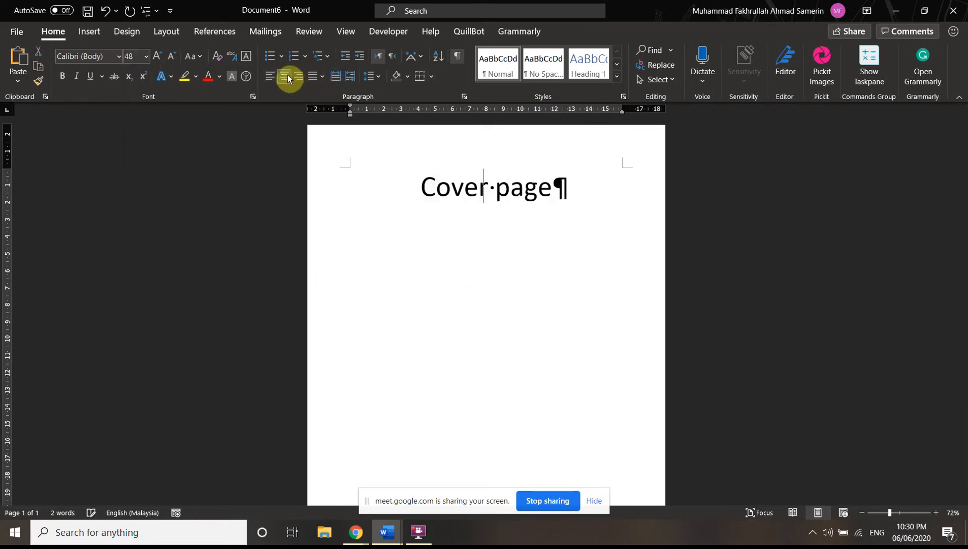
# - Move the "Cover page" title down the page by adding four empty paragraphs above it
pyautogui.press('Return')
pyautogui.press('Return')
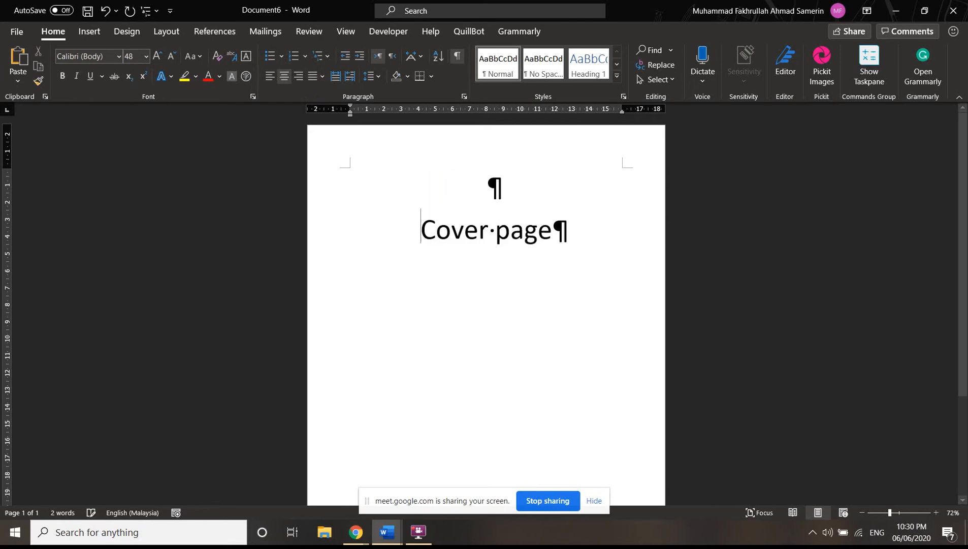
pyautogui.scroll(-2, 524, 246)
pyautogui.press('Return')
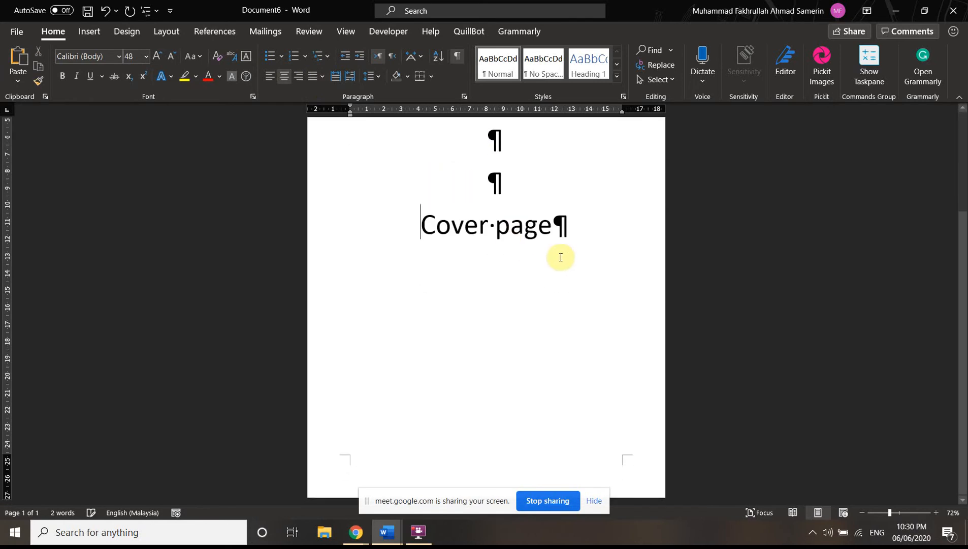
# - Insert three page breaks after the "Cover page" title to create a four-page document
pyautogui.click(91, 33)
pyautogui.click(40, 80)
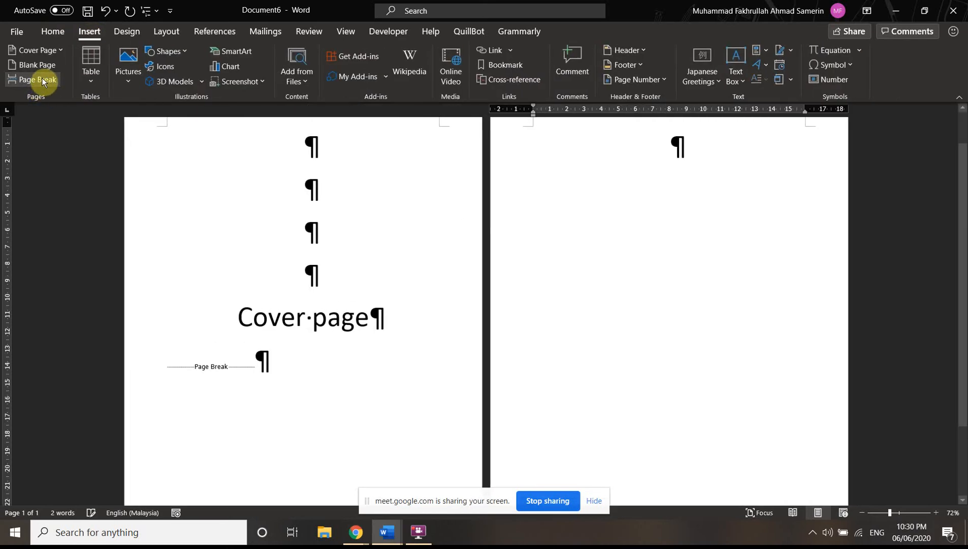
pyautogui.scroll(-4, 395, 298)
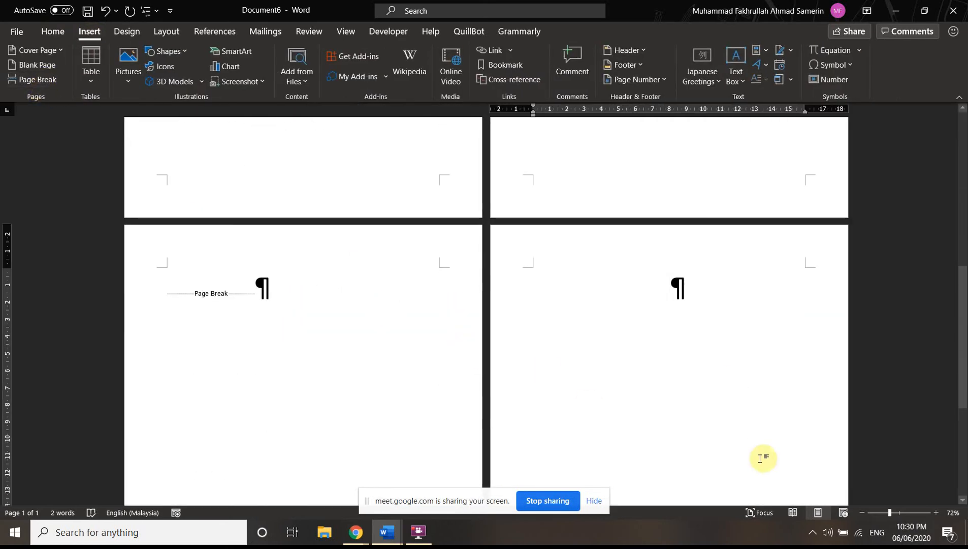
pyautogui.scroll(3, 563, 286)
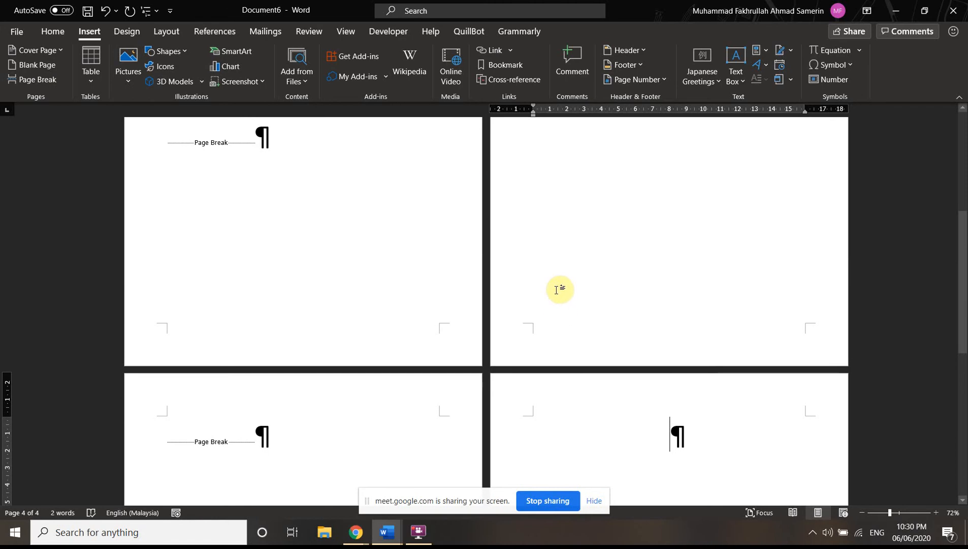
pyautogui.scroll(-2, 560, 305)
pyautogui.scroll(-6, 566, 295)
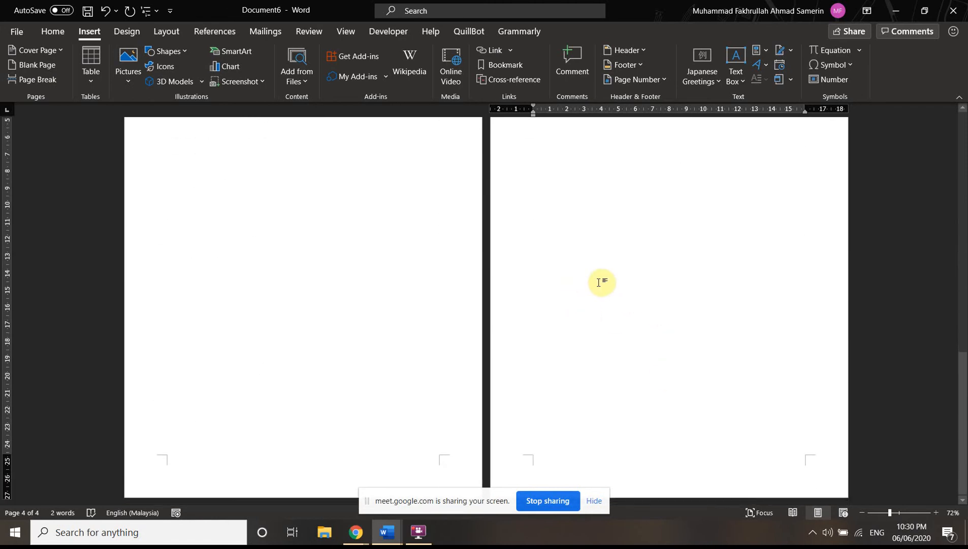
pyautogui.scroll(3, 601, 281)
pyautogui.scroll(5, 603, 270)
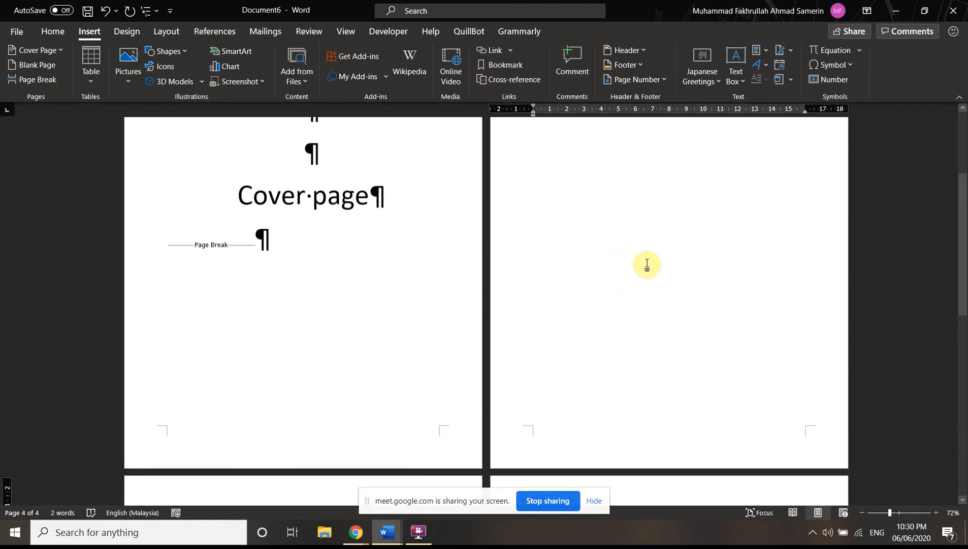
pyautogui.scroll(2, 698, 212)
pyautogui.scroll(-3, 670, 328)
pyautogui.scroll(3, 688, 245)
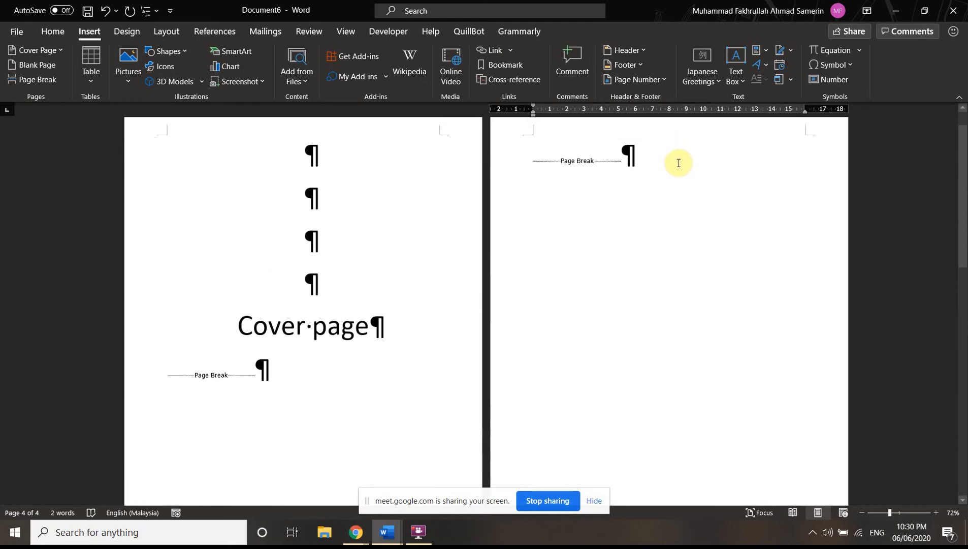
# - Enter "acknow" before the page break on the second page
pyautogui.click(537, 162)
pyautogui.write('acknow')
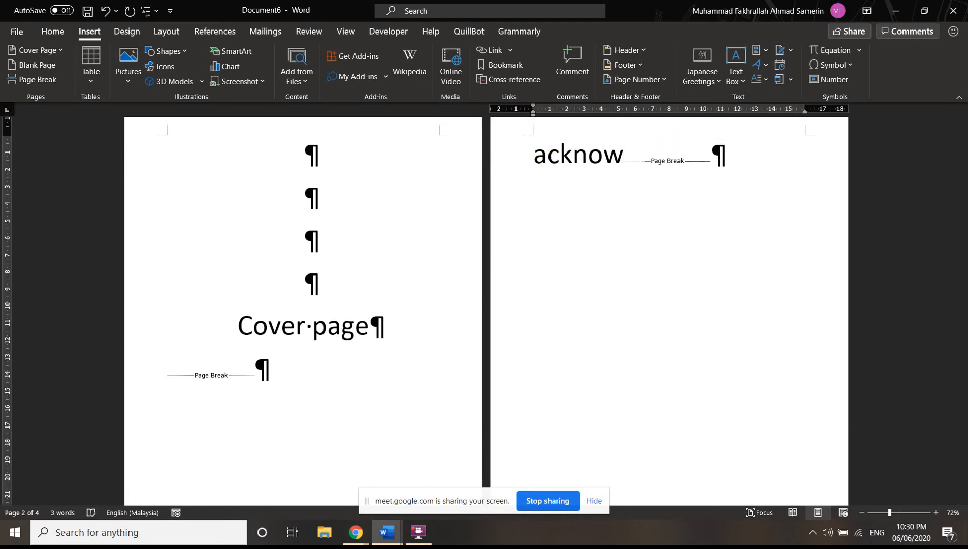
pyautogui.write('k')
pyautogui.press('BackSpace')
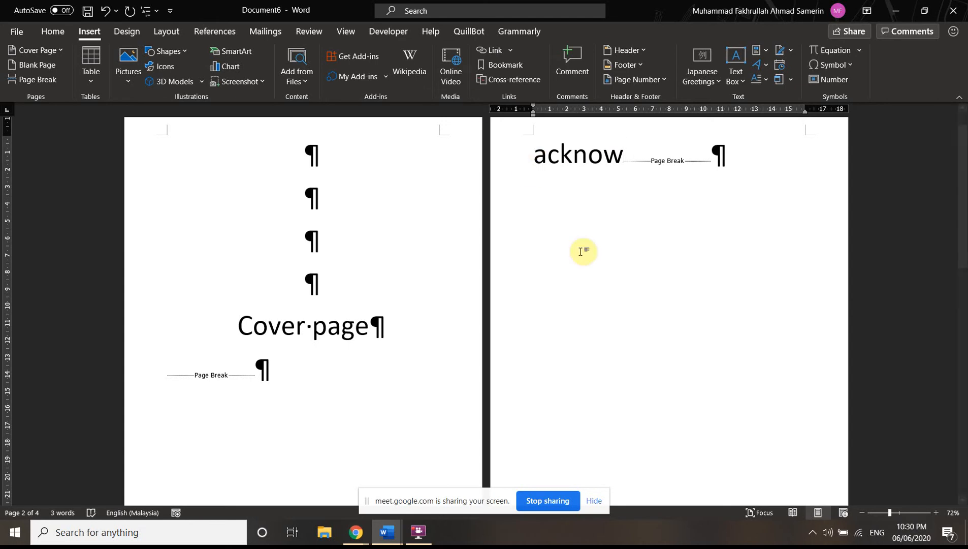
# - Enter "abstract" before the page break on the third page
pyautogui.scroll(-2, 599, 258)
pyautogui.scroll(-10, 599, 258)
pyautogui.click(166, 288)
pyautogui.write('abst')
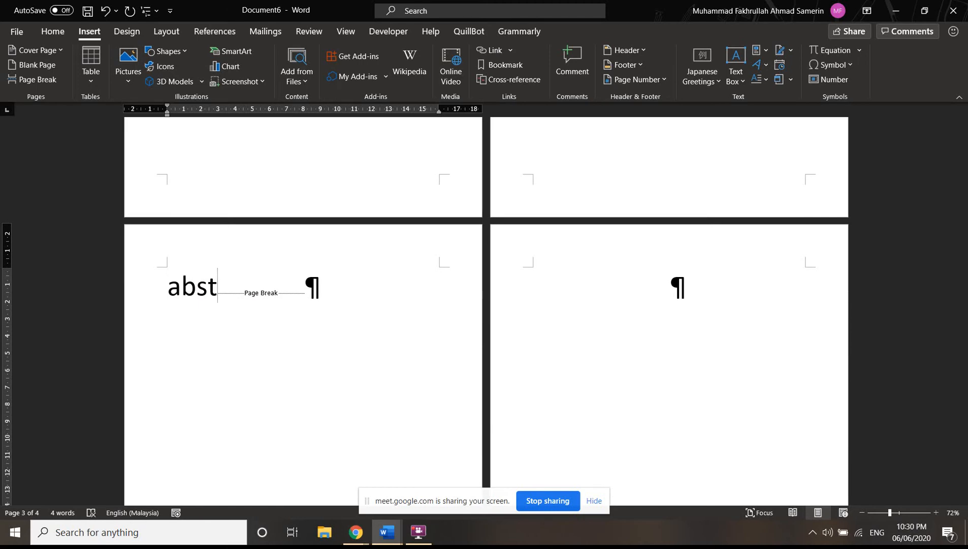
pyautogui.write('ract')
# - Enter "table of figure" as the text of the fourth page
pyautogui.click(566, 288)
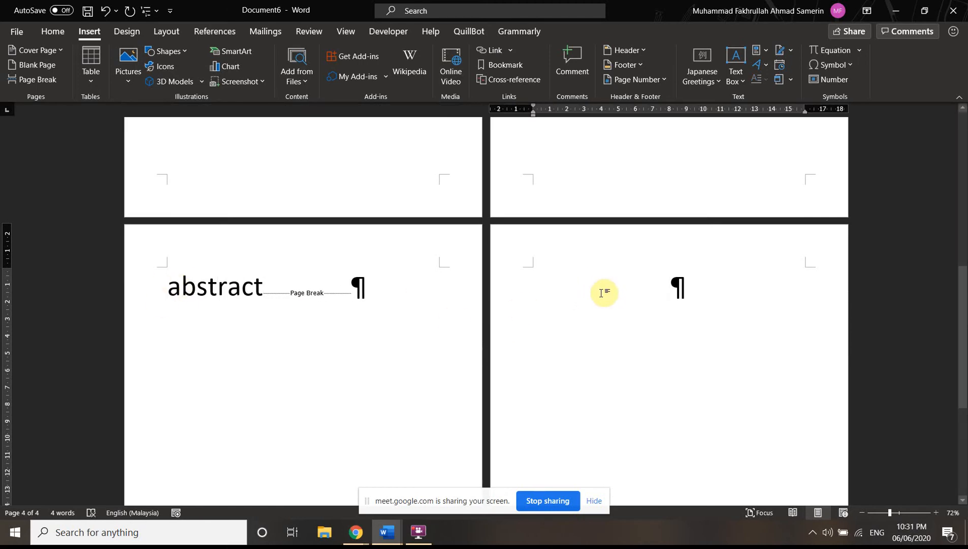
pyautogui.write('table ')
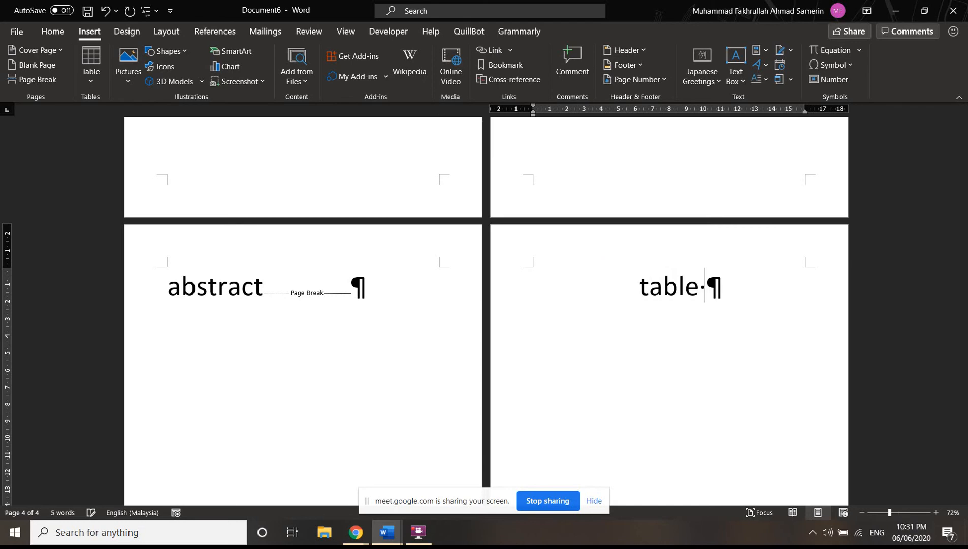
pyautogui.write('of figure')
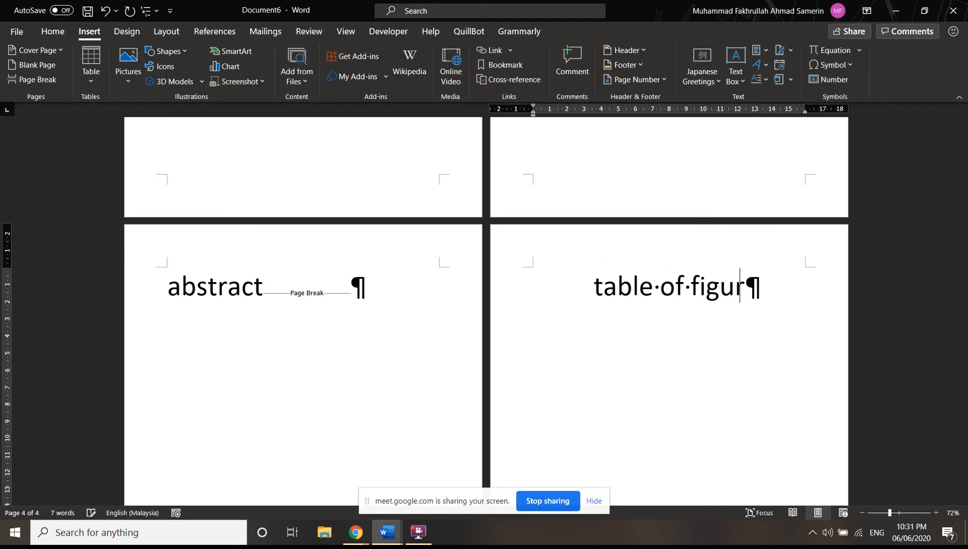
pyautogui.scroll(-3, 724, 328)
pyautogui.scroll(2, 746, 279)
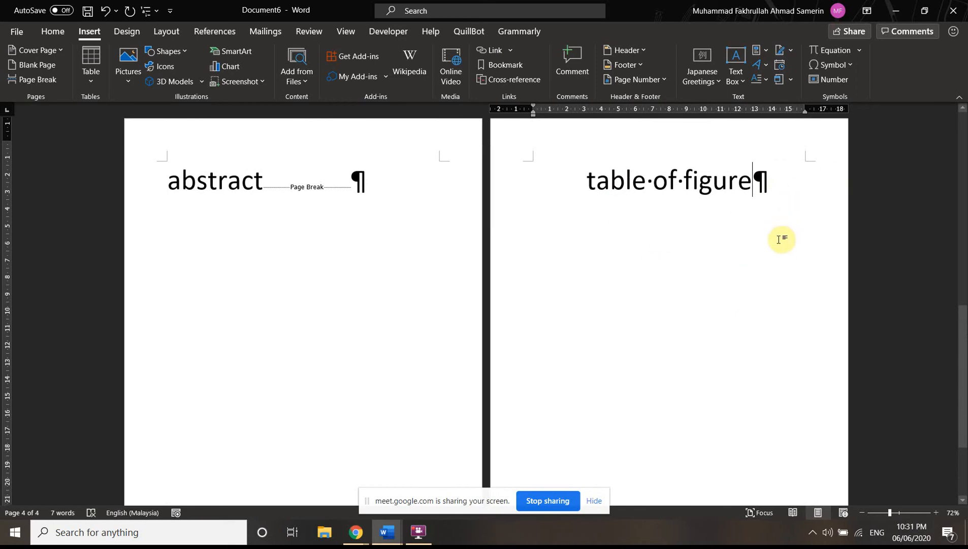
# - Insert a page break after "table of figure" and enter "chapter 1" on the new page
pyautogui.scroll(-2, 783, 238)
pyautogui.click(31, 80)
pyautogui.scroll(-3, 434, 316)
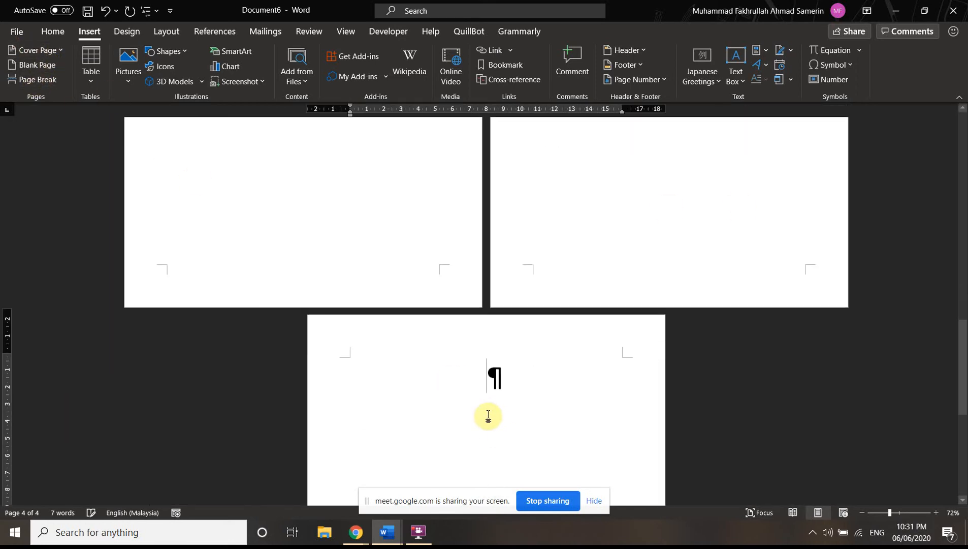
pyautogui.write('chapte')
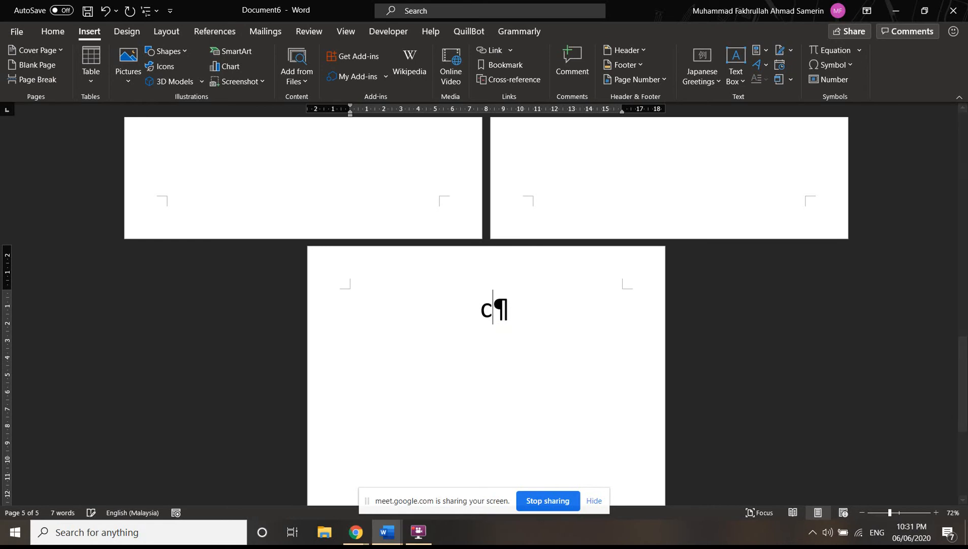
pyautogui.write('1')
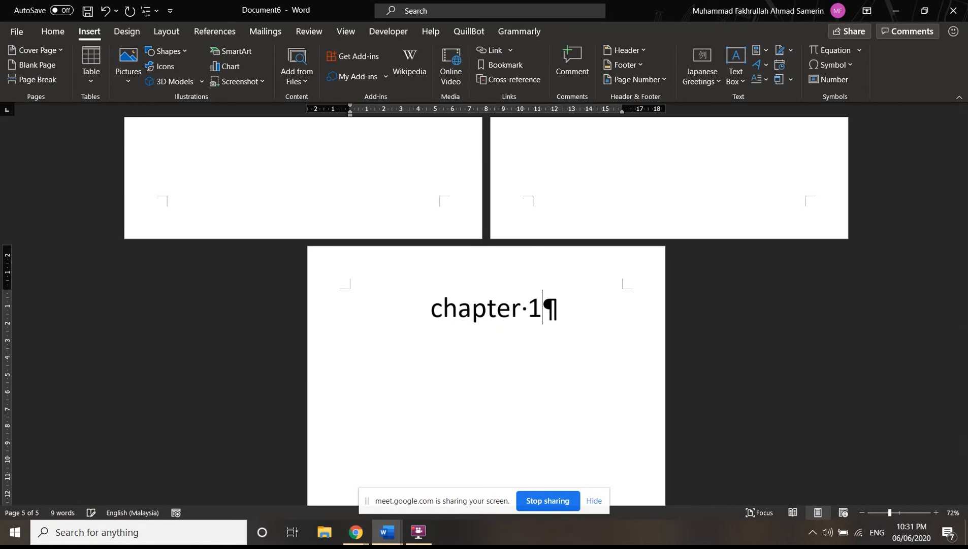
# - Delete the page break that follows the "Cover page" title on the first page
pyautogui.scroll(4, 599, 330)
pyautogui.scroll(4, 572, 284)
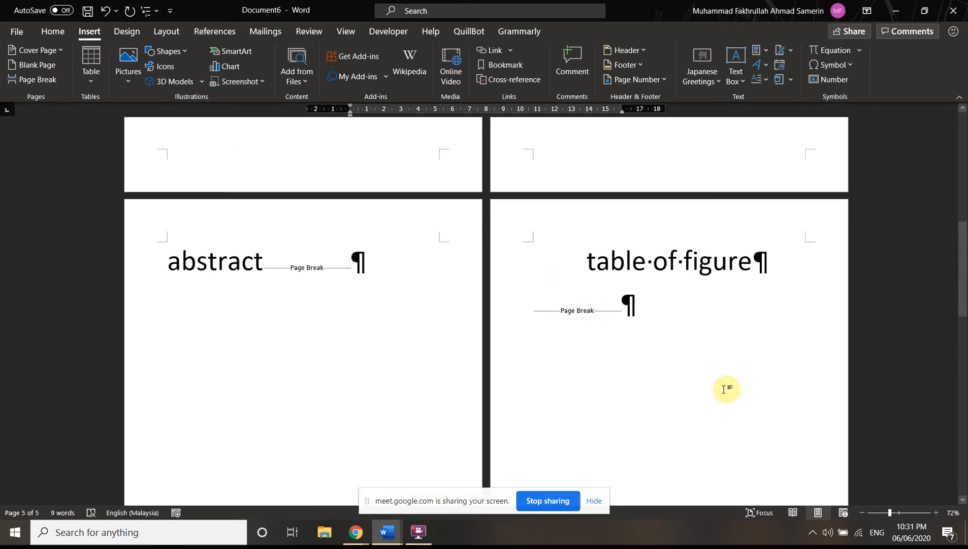
pyautogui.click(881, 513)
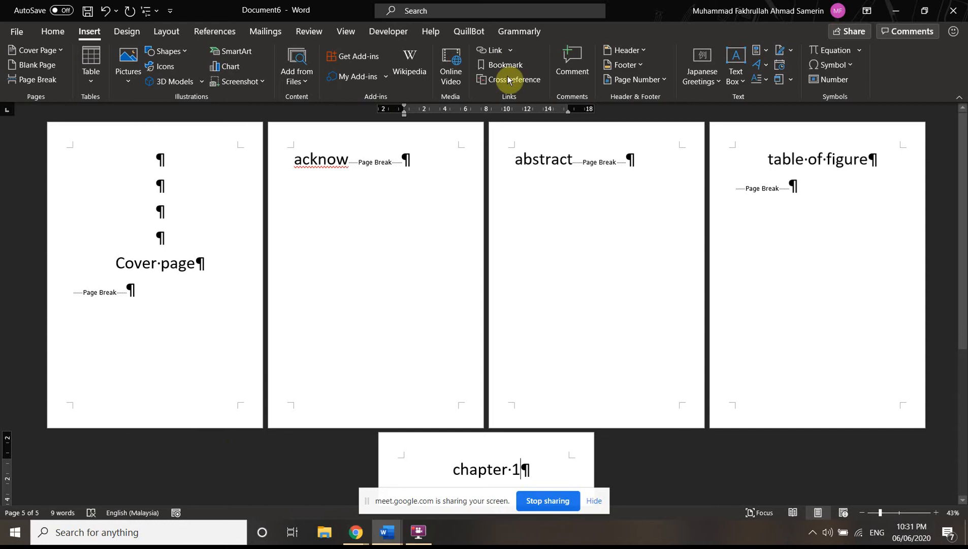
pyautogui.scroll(-3, 547, 352)
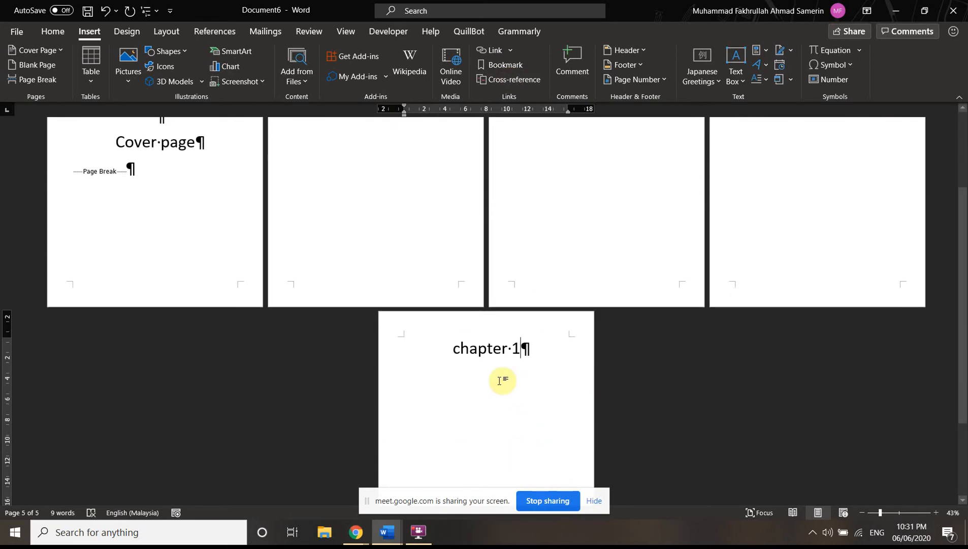
pyautogui.scroll(3, 525, 387)
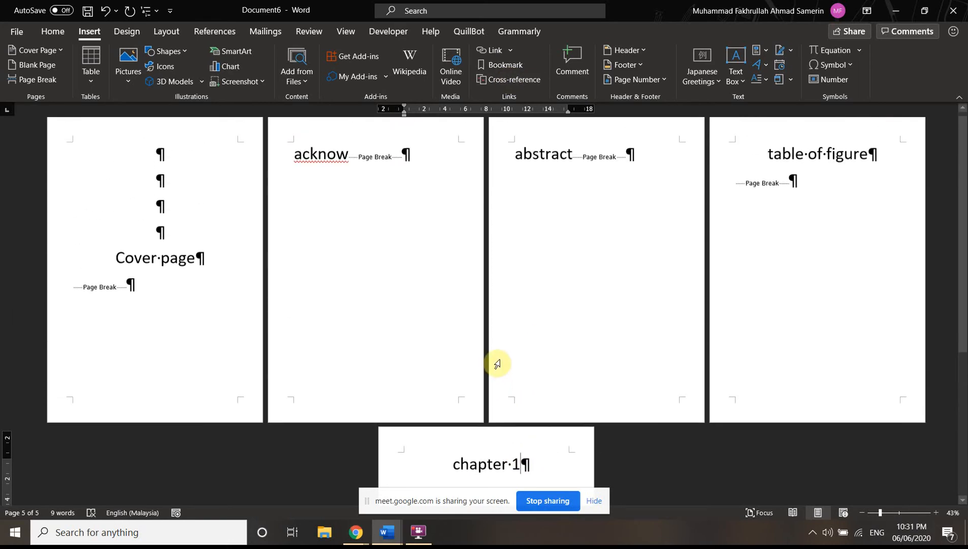
pyautogui.click(221, 280)
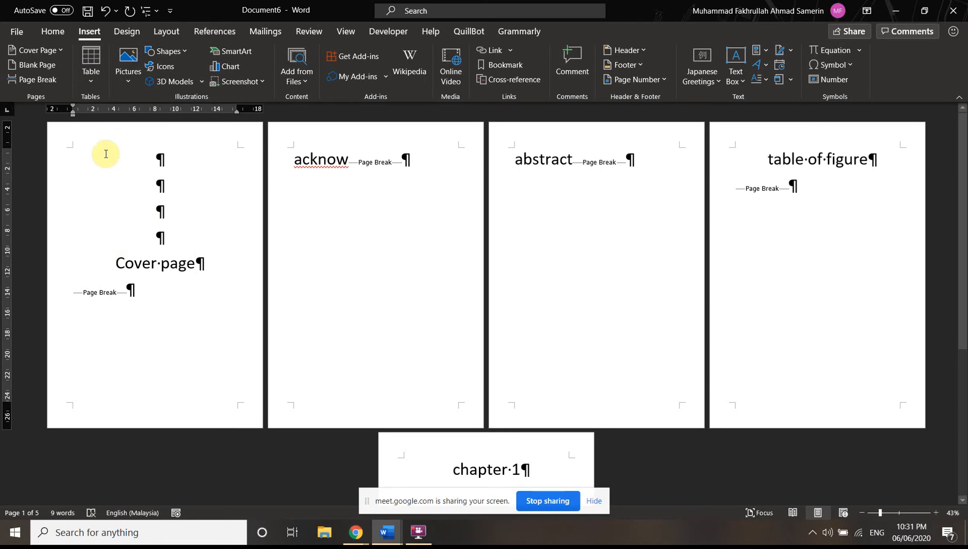
pyautogui.click(172, 32)
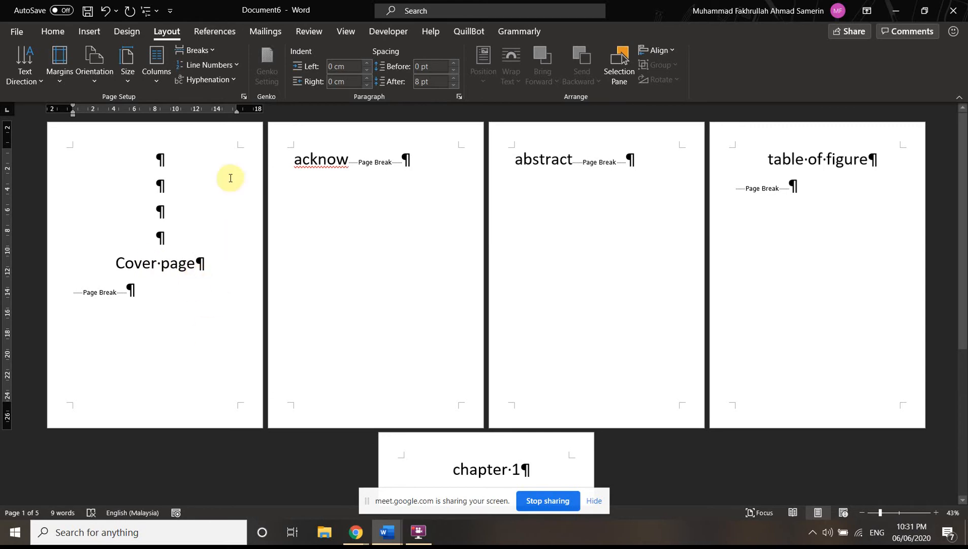
pyautogui.click(204, 49)
pyautogui.click(75, 296)
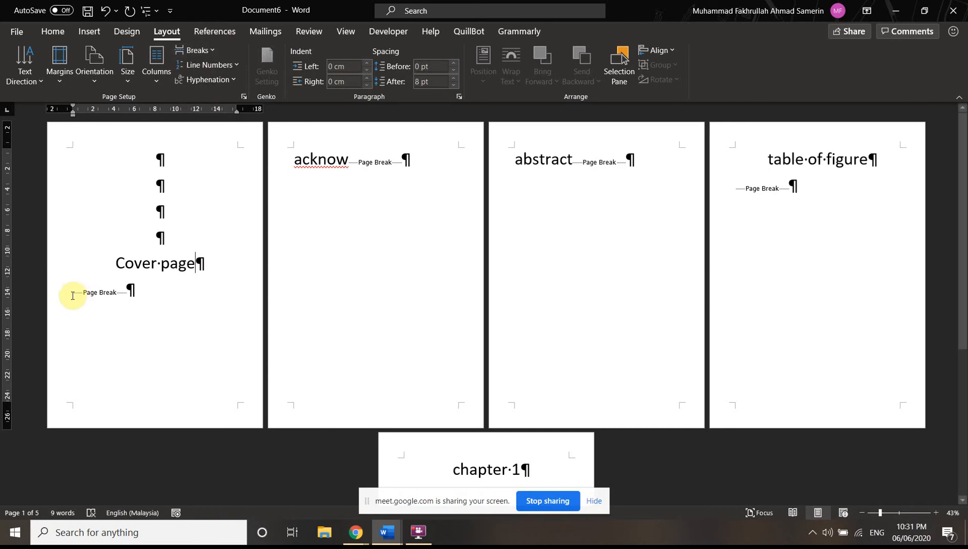
pyautogui.press('Delete')
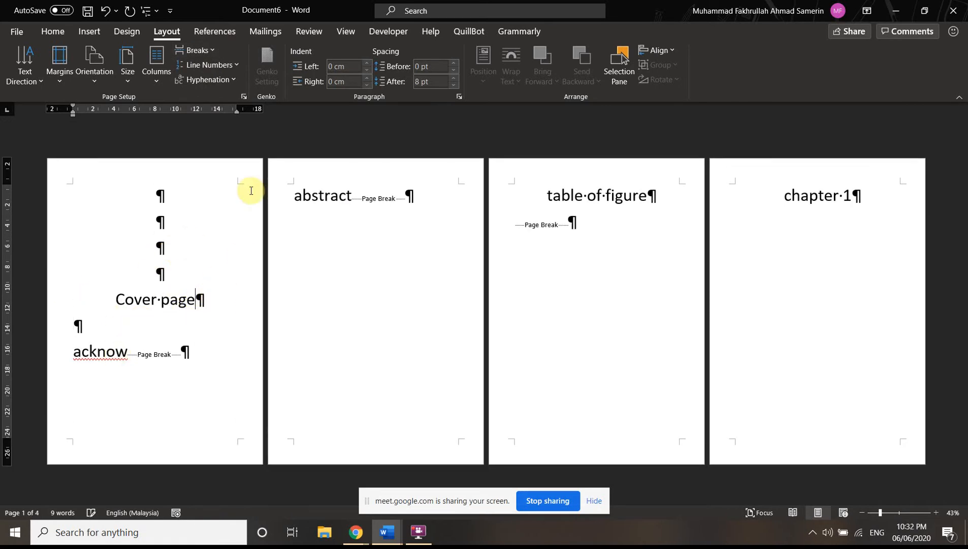
# - Insert a Next Page section break directly after the "Cover page" title
pyautogui.click(206, 50)
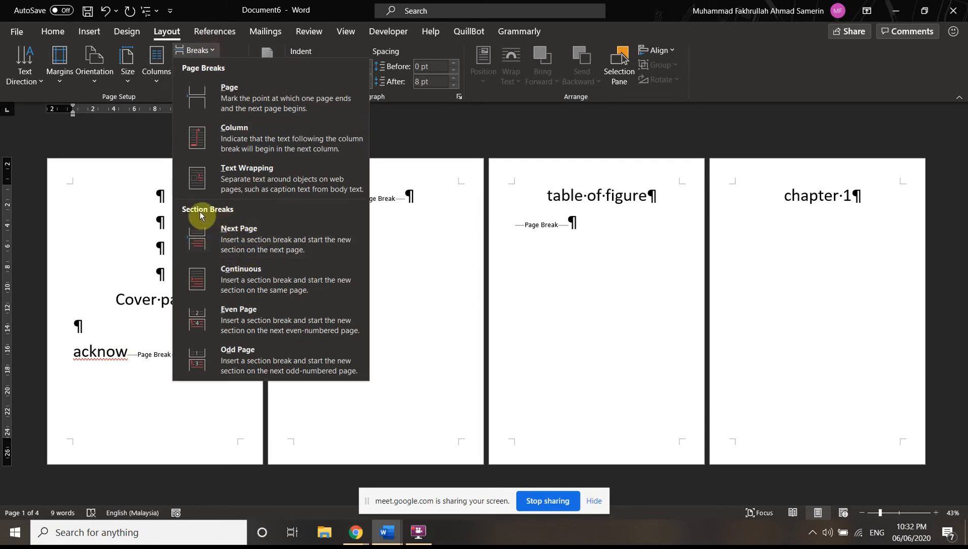
pyautogui.click(253, 234)
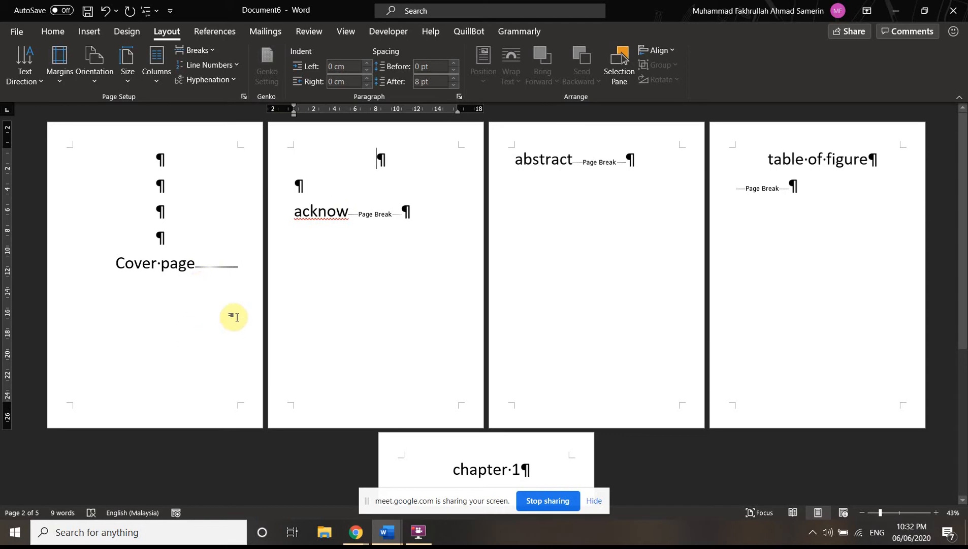
pyautogui.click(210, 268)
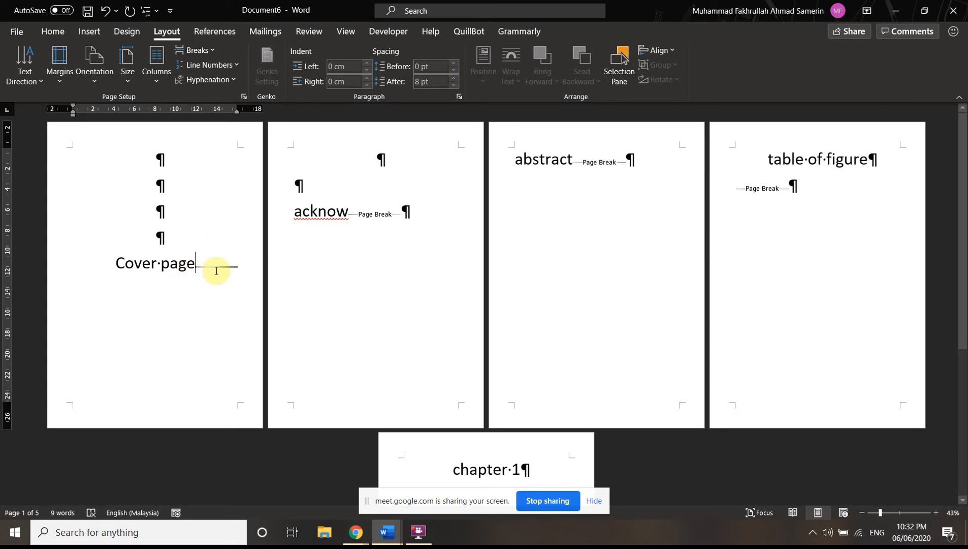
# - Open the header and footer areas to examine the section labels on every page, and return to the body text
pyautogui.doubleClick(127, 405)
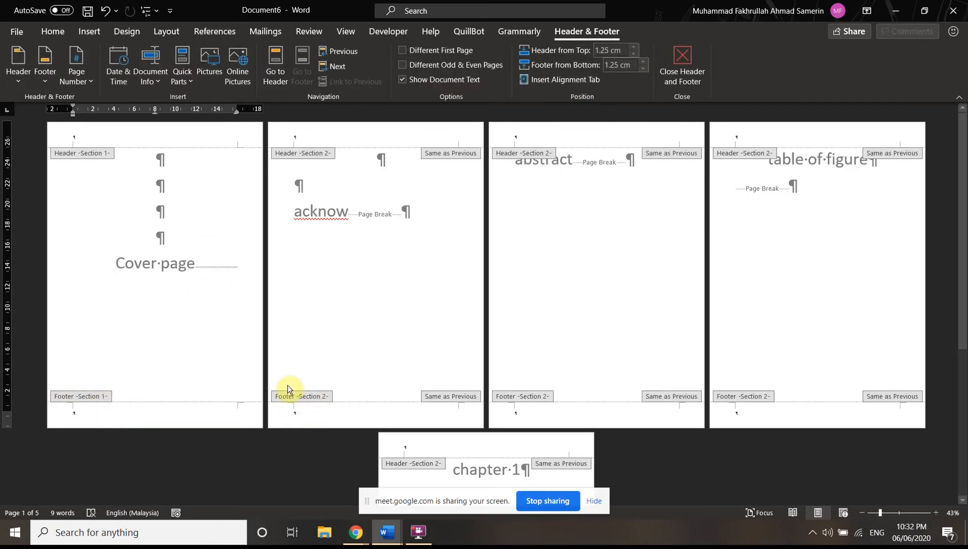
pyautogui.scroll(-5, 714, 378)
pyautogui.scroll(3, 672, 369)
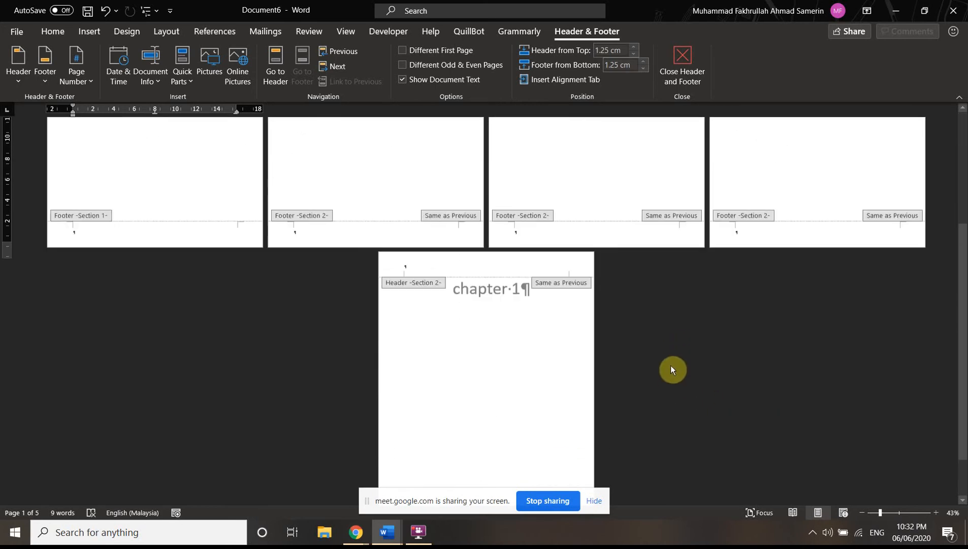
pyautogui.scroll(2, 673, 360)
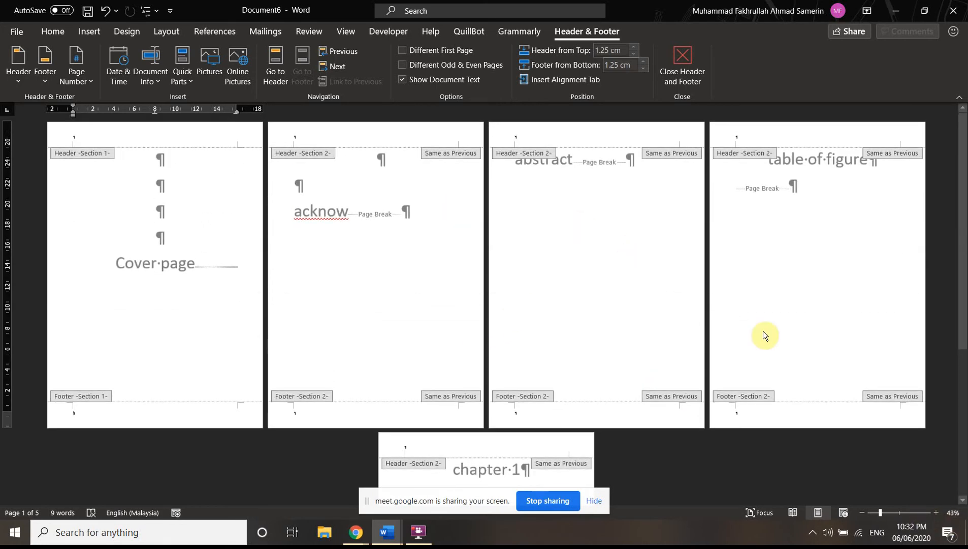
pyautogui.doubleClick(534, 258)
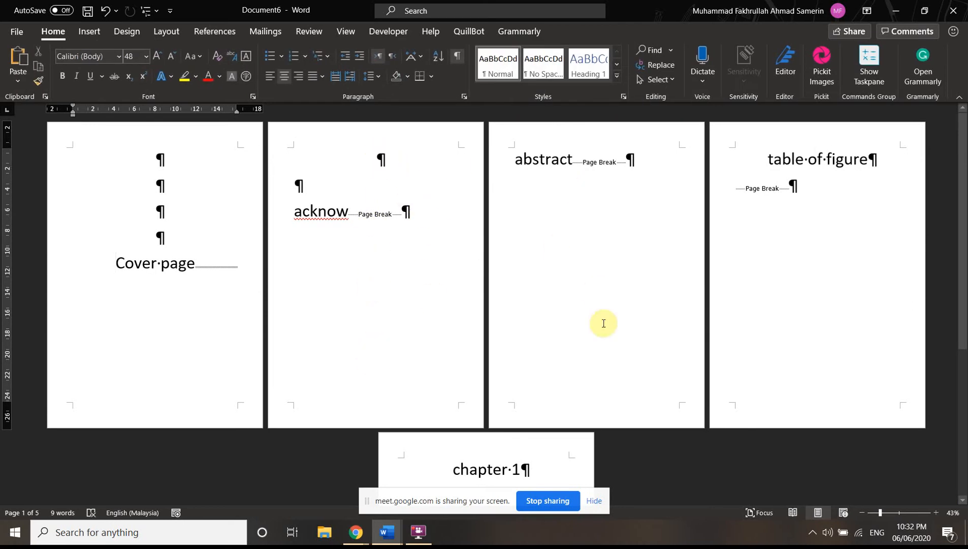
# - Insert a Next Page section break directly before the "chapter 1" heading
pyautogui.scroll(-1, 861, 302)
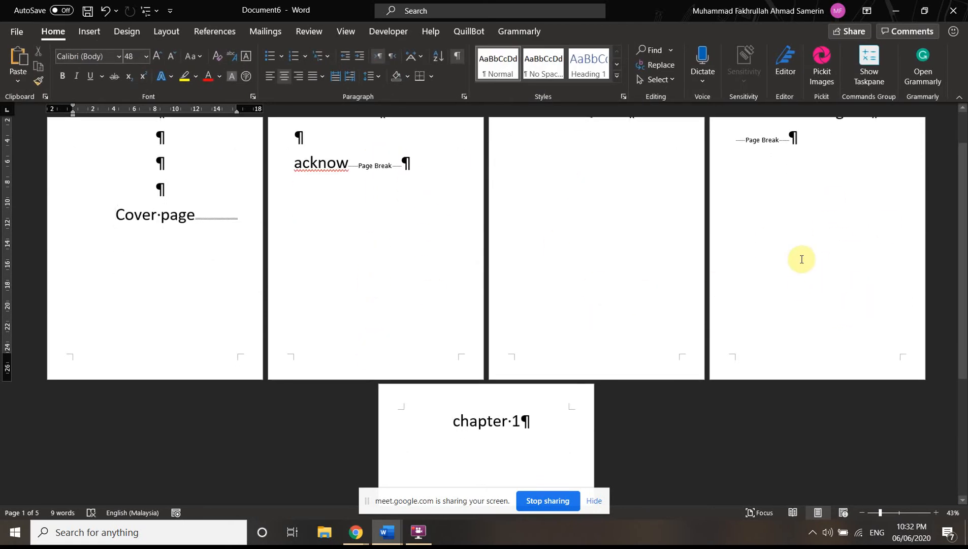
pyautogui.scroll(1, 808, 283)
pyautogui.scroll(-1, 430, 439)
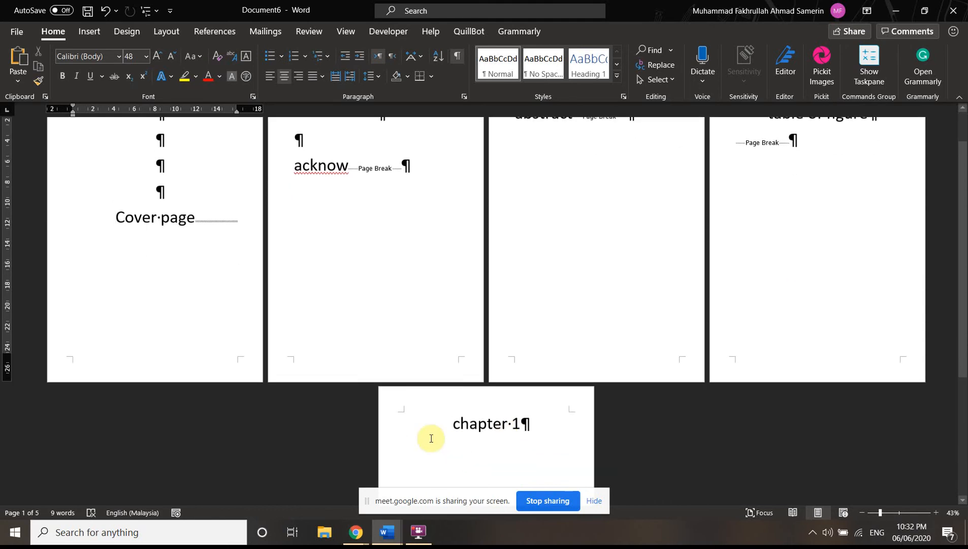
pyautogui.click(453, 421)
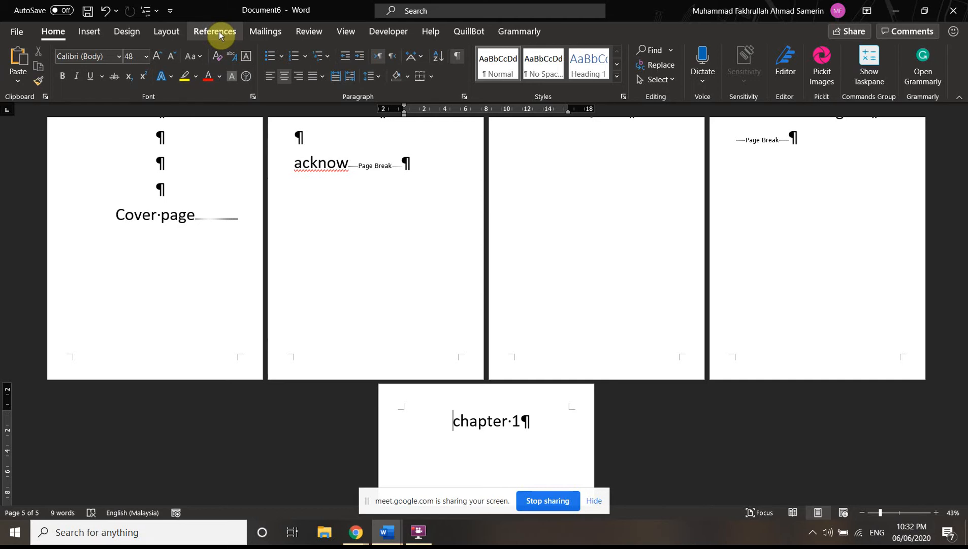
pyautogui.click(218, 32)
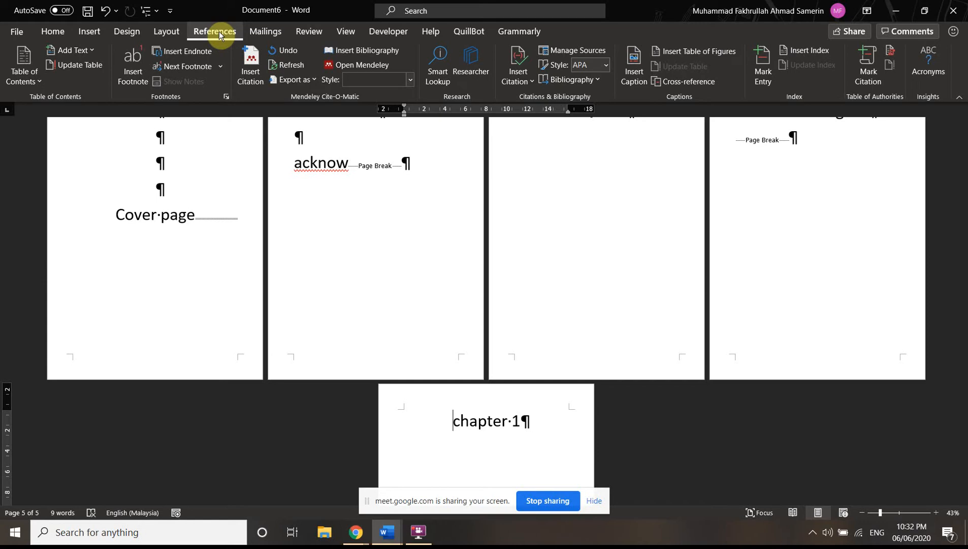
pyautogui.click(457, 422)
pyautogui.scroll(1, 734, 210)
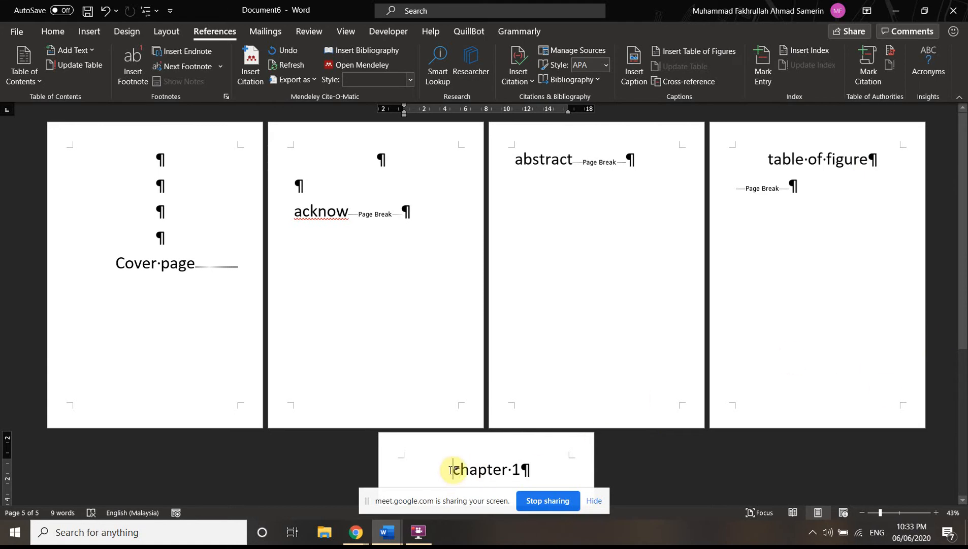
pyautogui.scroll(-2, 452, 469)
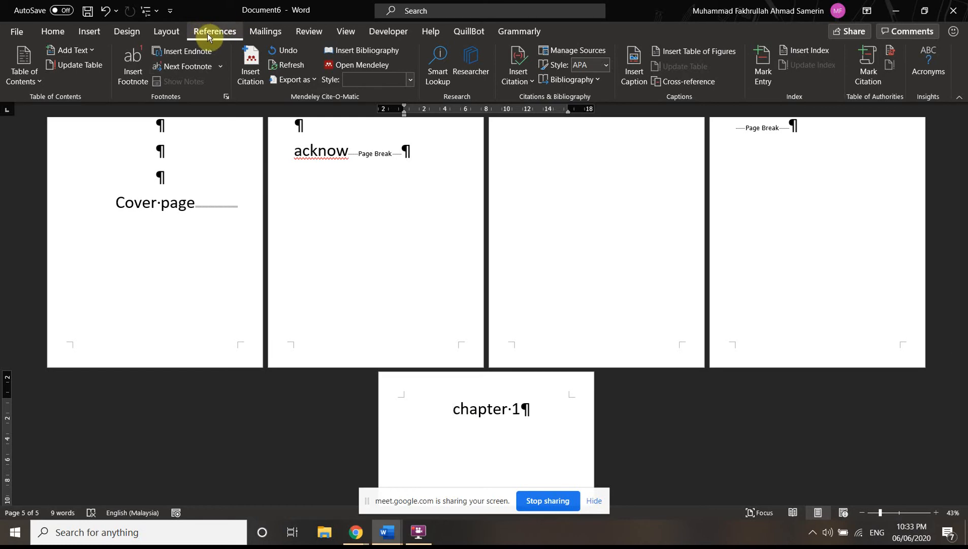
pyautogui.click(167, 31)
pyautogui.click(194, 50)
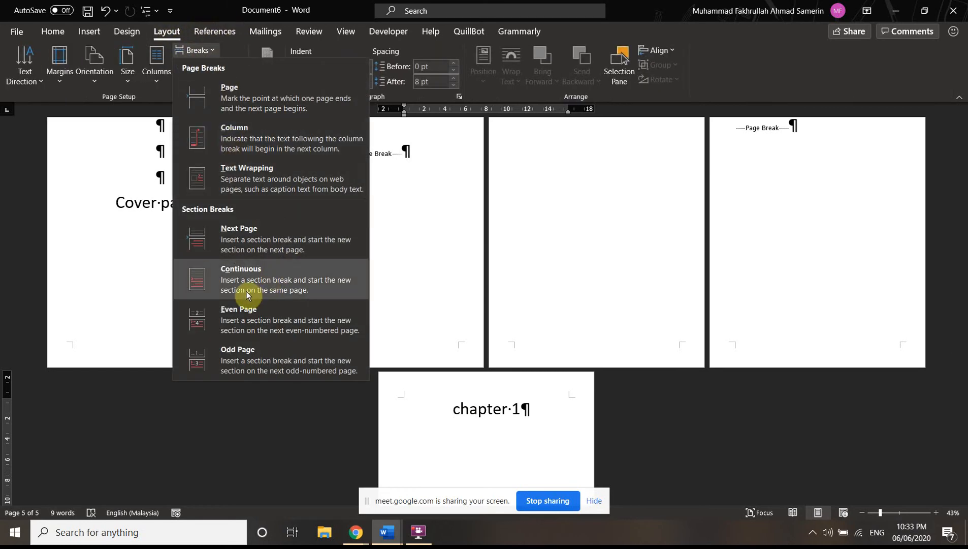
pyautogui.click(255, 248)
# - Unlink the Section 2 footer on the "acknow" page from the previous section's footer
pyautogui.scroll(2, 812, 207)
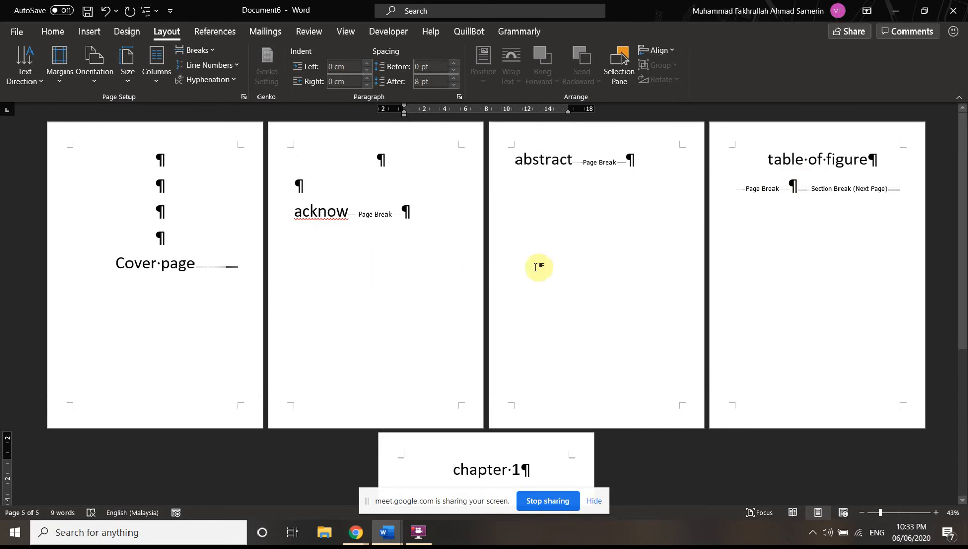
pyautogui.doubleClick(313, 410)
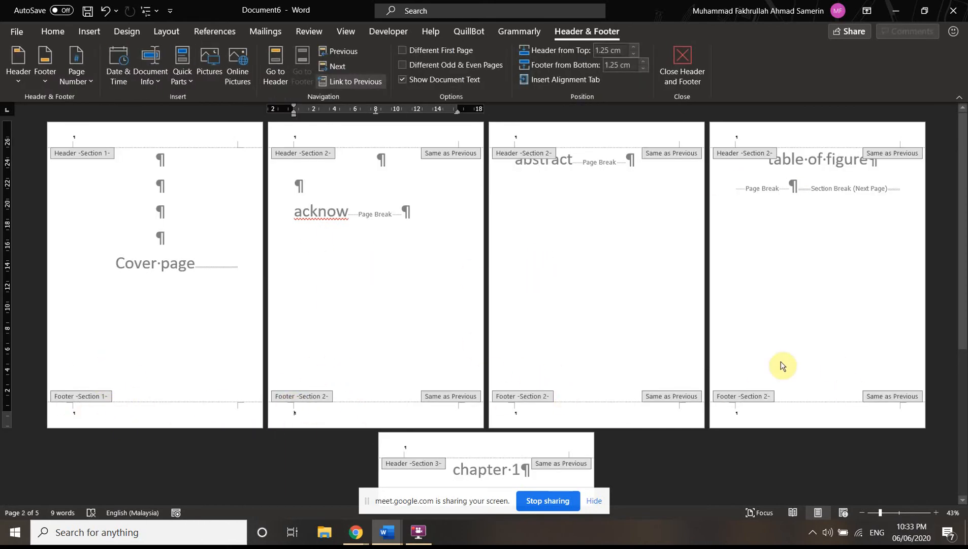
pyautogui.scroll(-1, 741, 372)
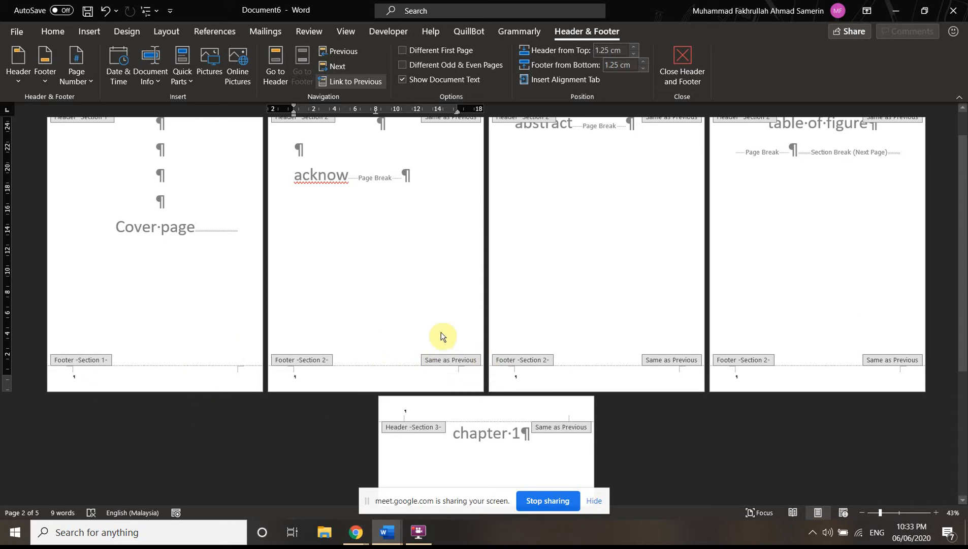
pyautogui.doubleClick(426, 376)
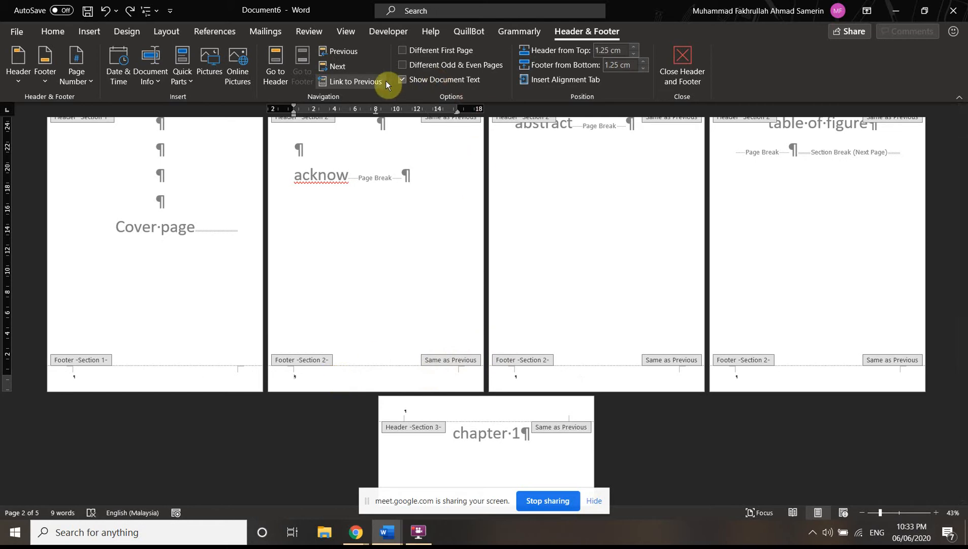
pyautogui.click(354, 83)
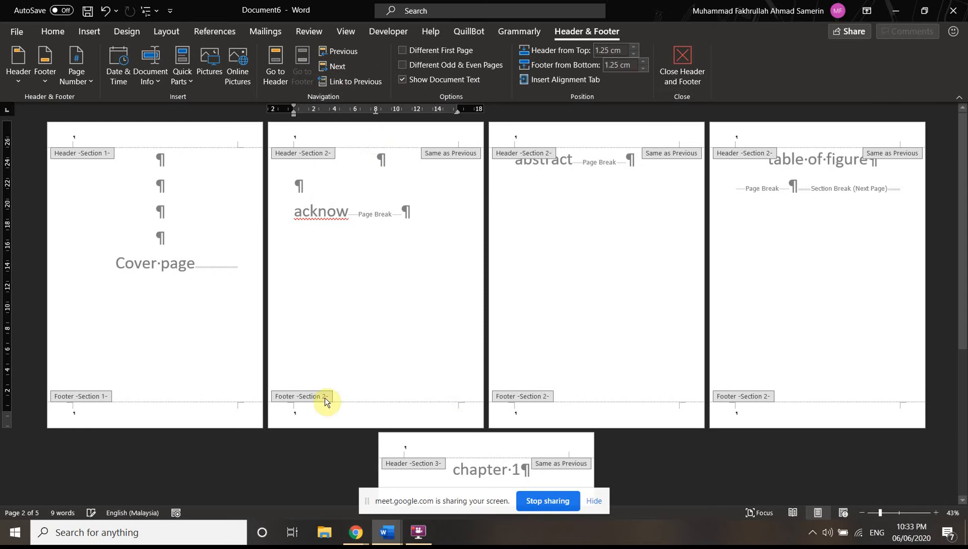
pyautogui.click(151, 424)
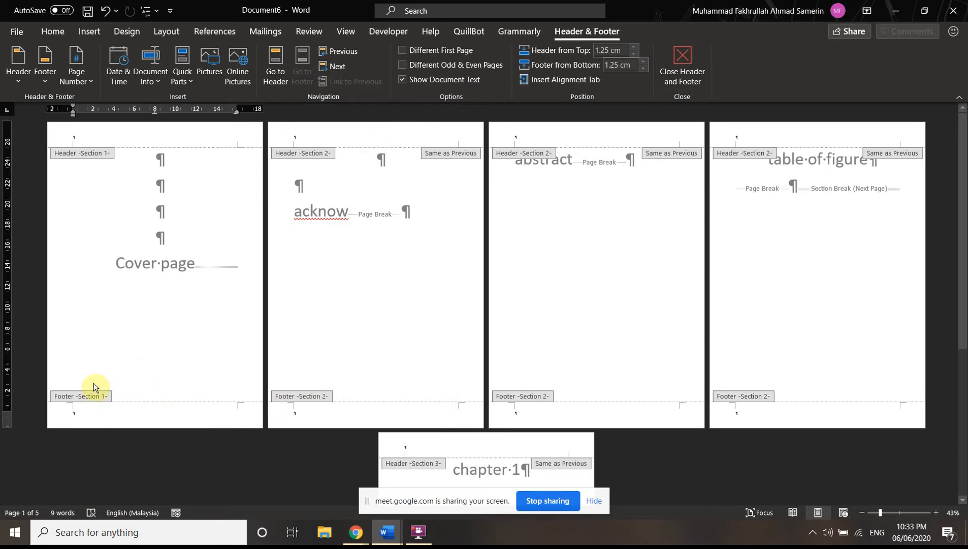
# - Format the Section 2 page numbers as i, ii, iii, starting at i
pyautogui.click(355, 412)
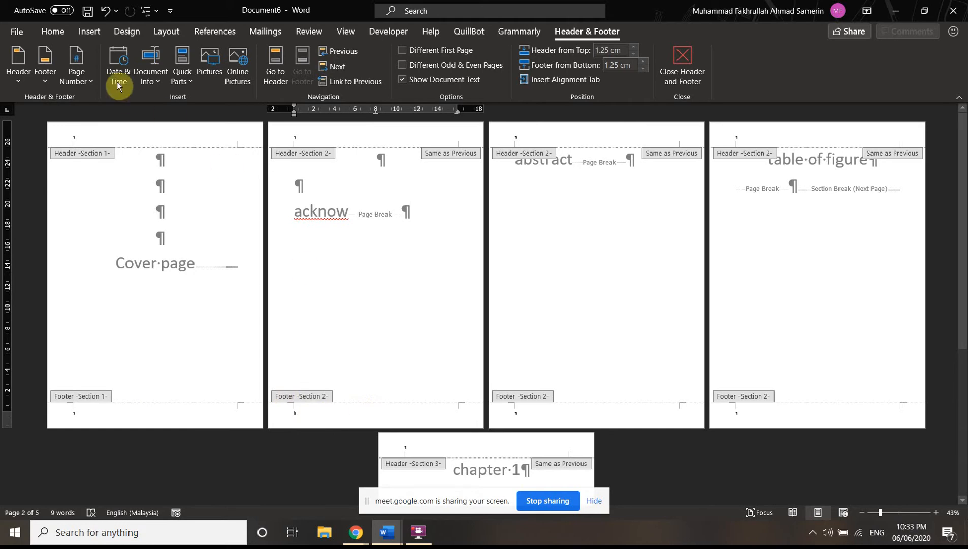
pyautogui.click(83, 81)
pyautogui.click(122, 174)
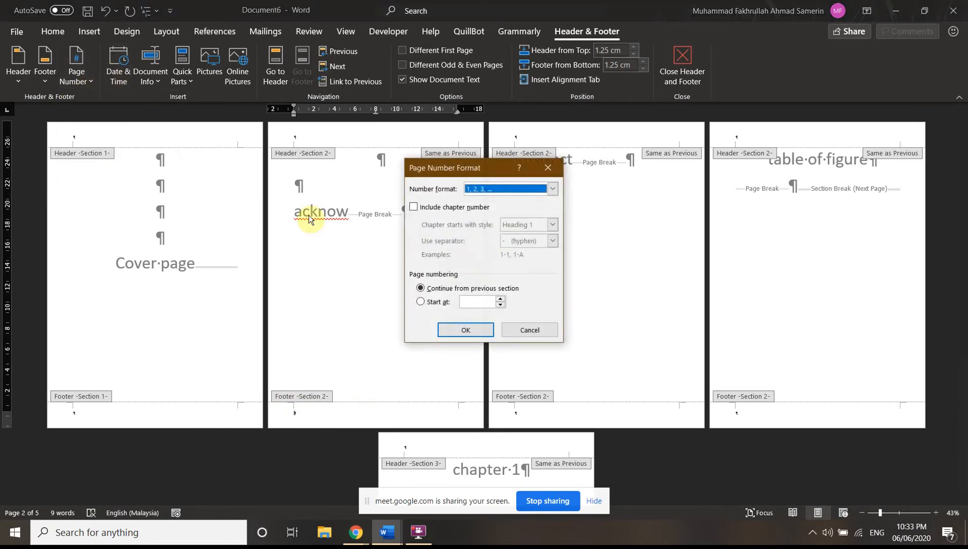
pyautogui.click(429, 306)
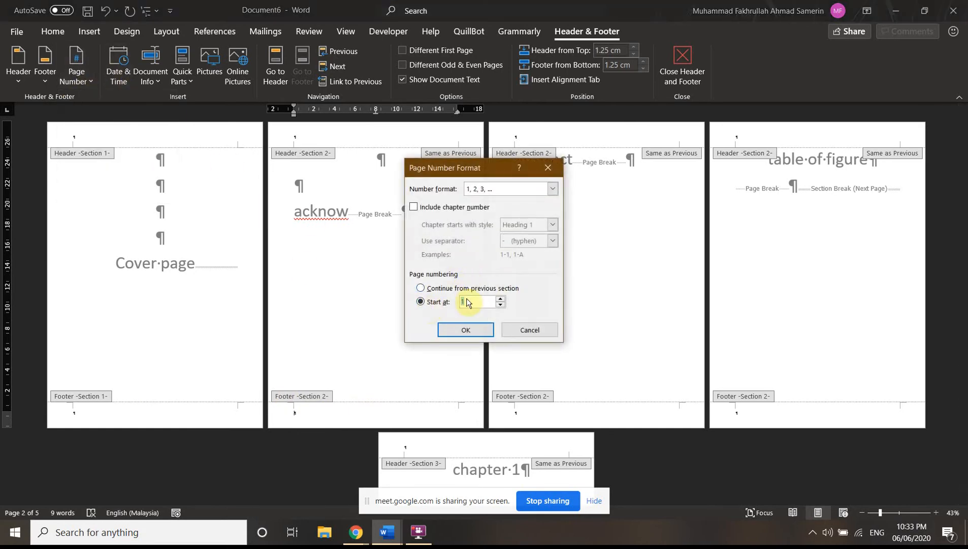
pyautogui.click(526, 195)
pyautogui.scroll(-1, 504, 217)
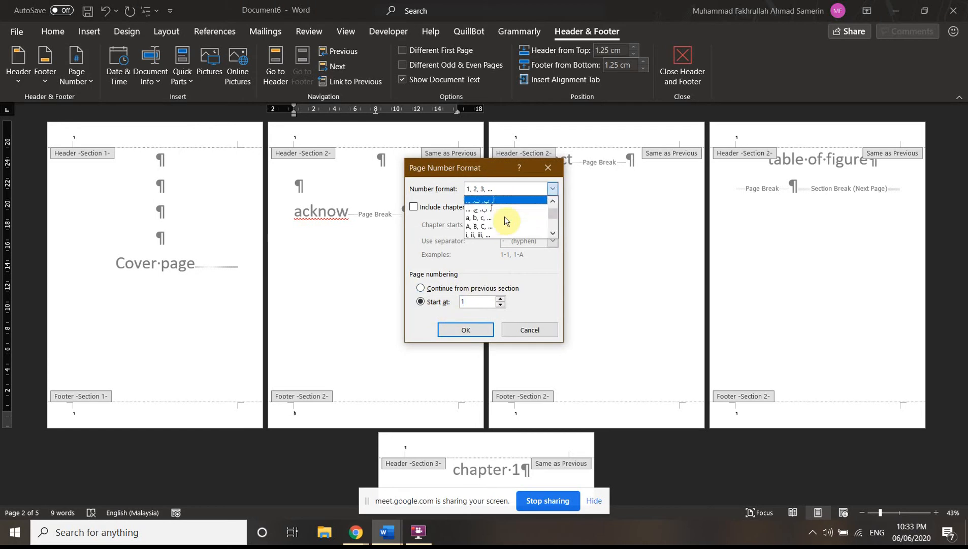
pyautogui.click(481, 234)
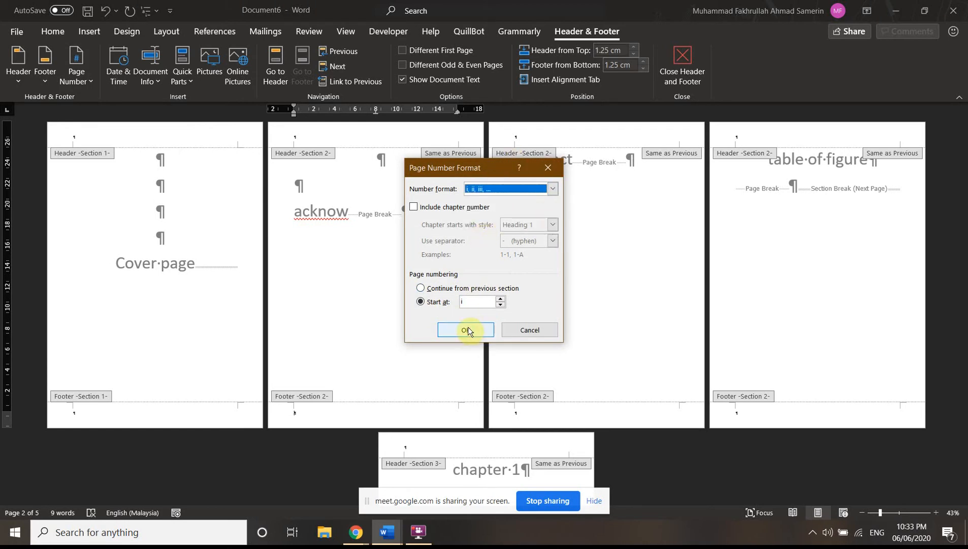
pyautogui.click(468, 327)
# - Insert the Plain Number 2 page number at the bottom of the Section 2 pages
pyautogui.click(82, 81)
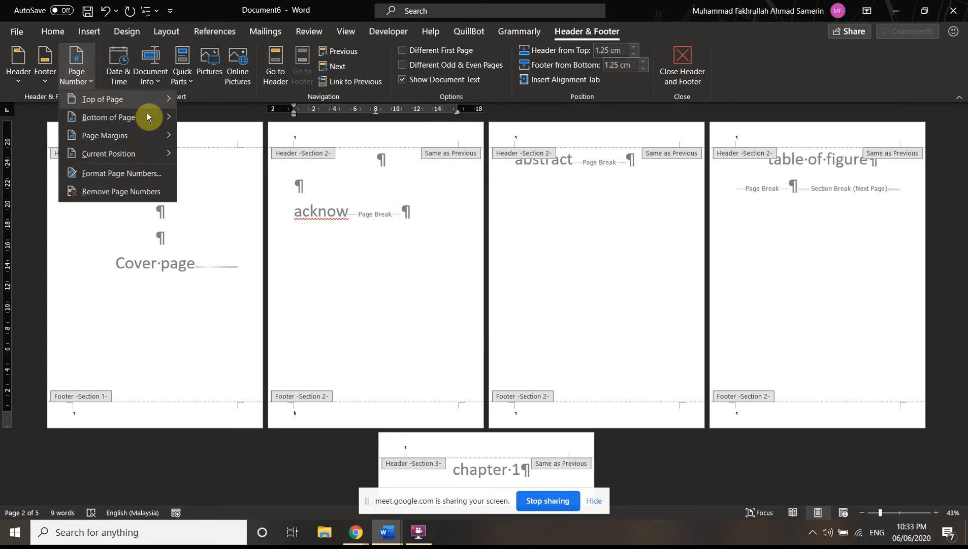
pyautogui.moveTo(133, 119)
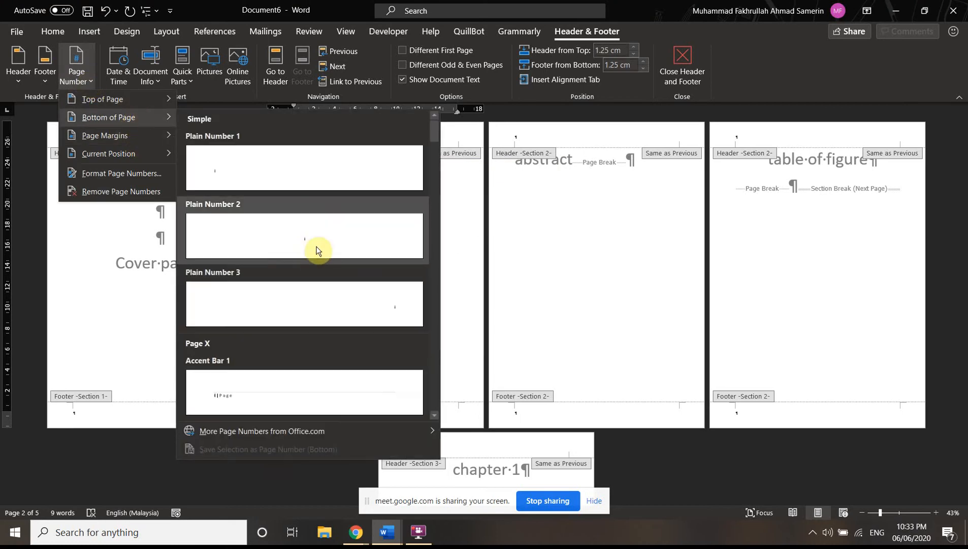
pyautogui.click(305, 233)
# - Examine the footer page numbers across the pages, including the one on the "chapter 1" page
pyautogui.scroll(-1, 434, 389)
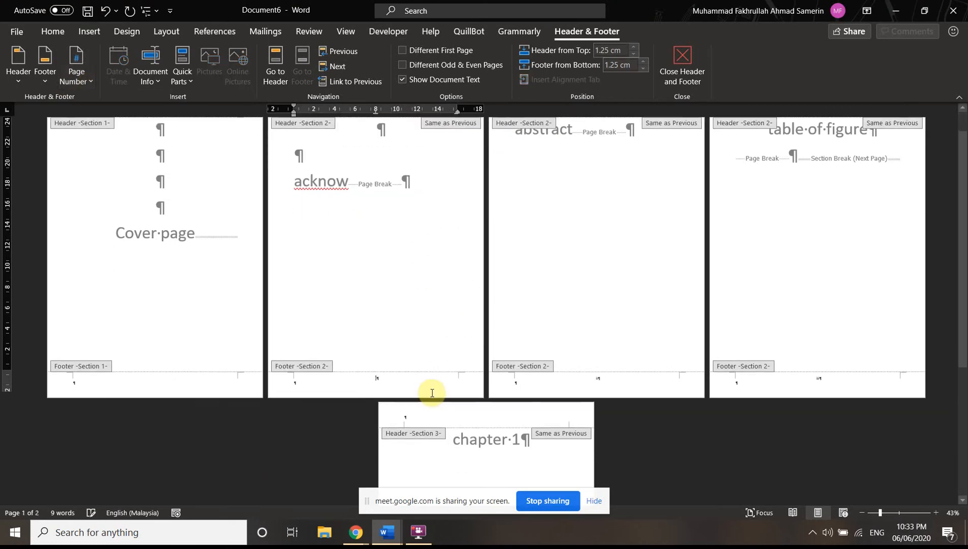
pyautogui.moveTo(880, 512); pyautogui.dragTo(903, 512)
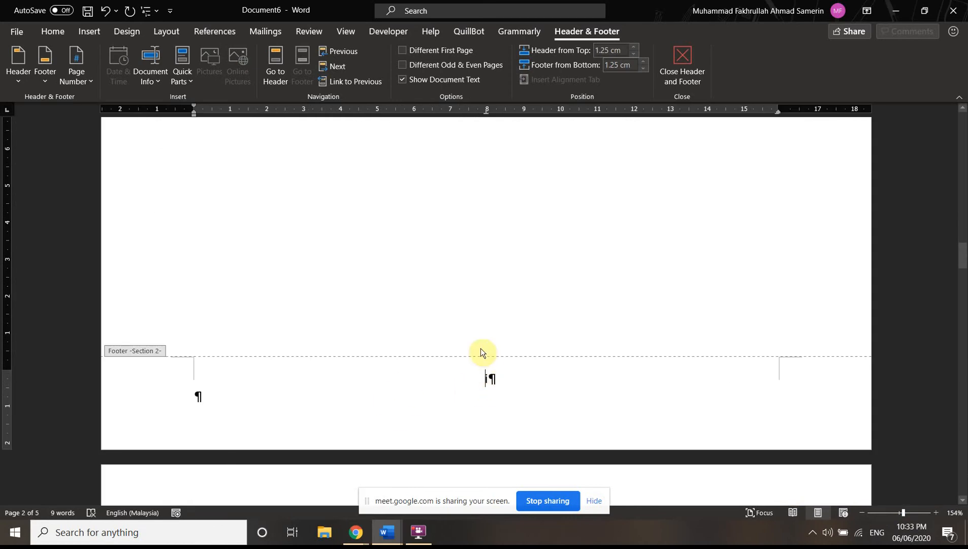
pyautogui.scroll(-6, 525, 362)
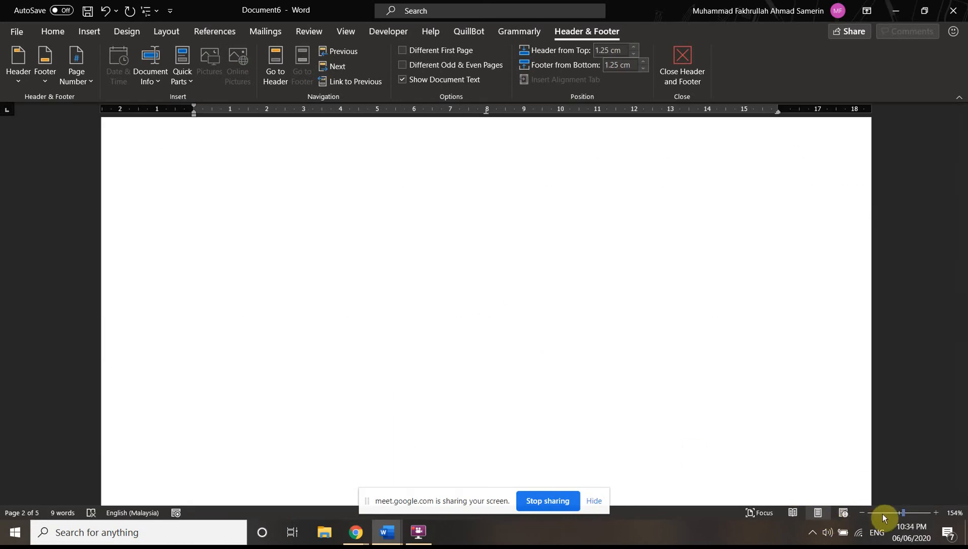
pyautogui.click(883, 512)
pyautogui.scroll(-5, 558, 437)
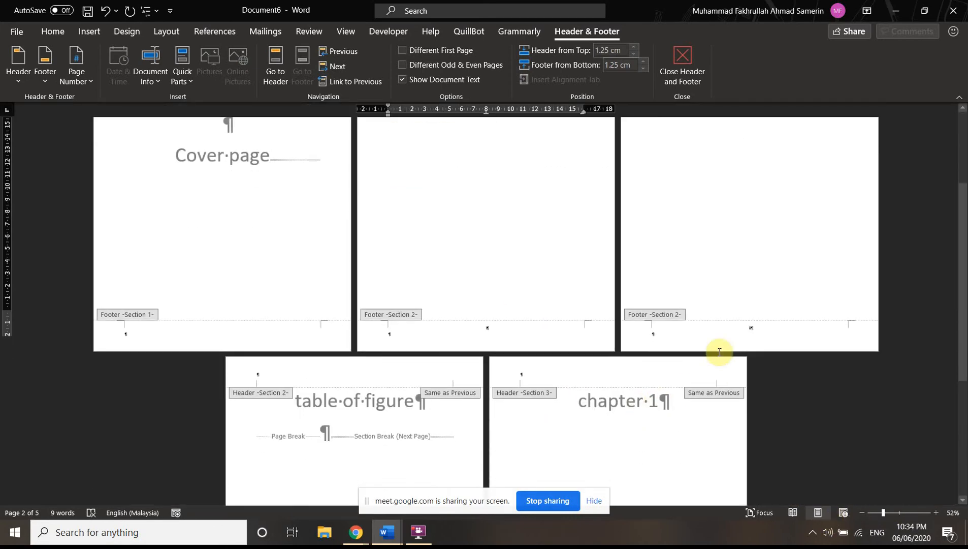
pyautogui.scroll(-5, 459, 397)
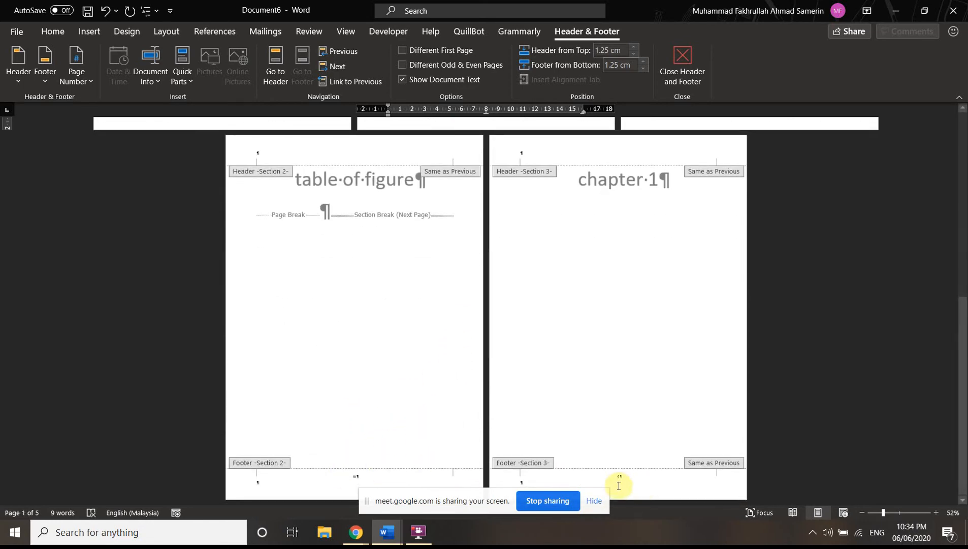
pyautogui.click(635, 489)
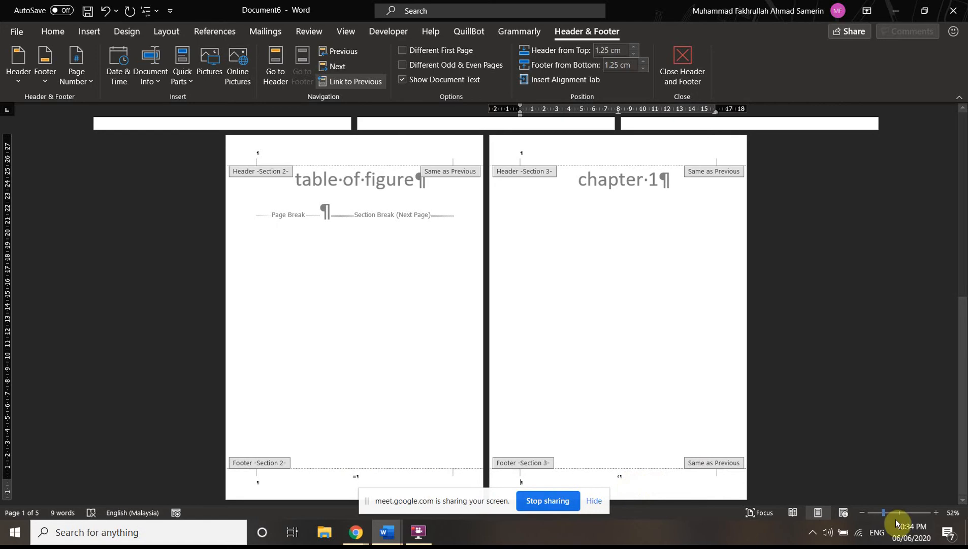
pyautogui.click(895, 513)
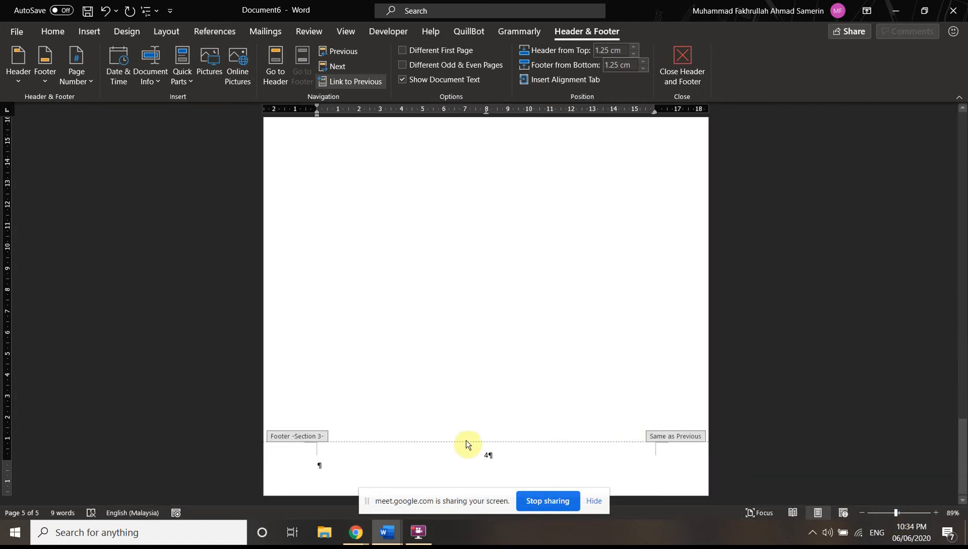
pyautogui.click(883, 512)
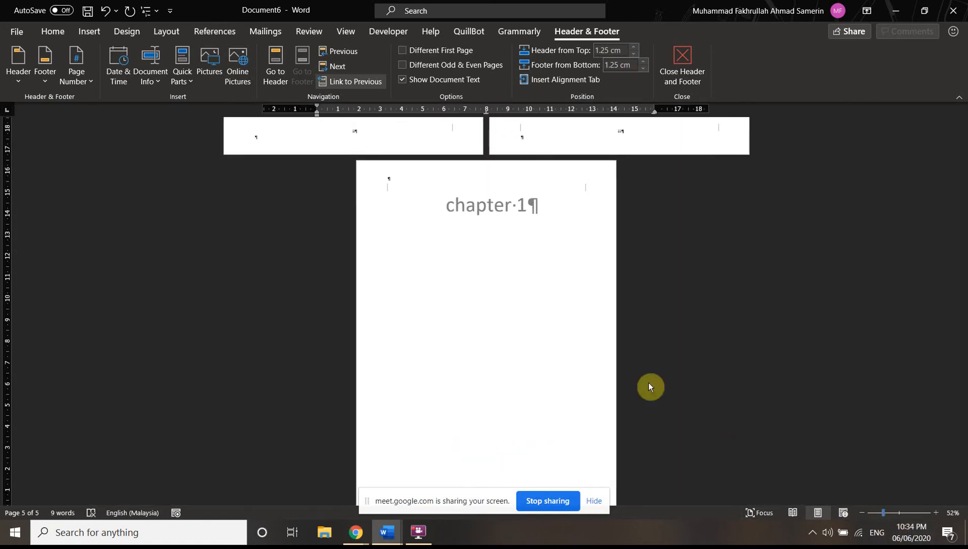
# - Format the Section 3 page numbers on the "chapter 1" page as 1, 2, 3, starting at 1
pyautogui.doubleClick(617, 476)
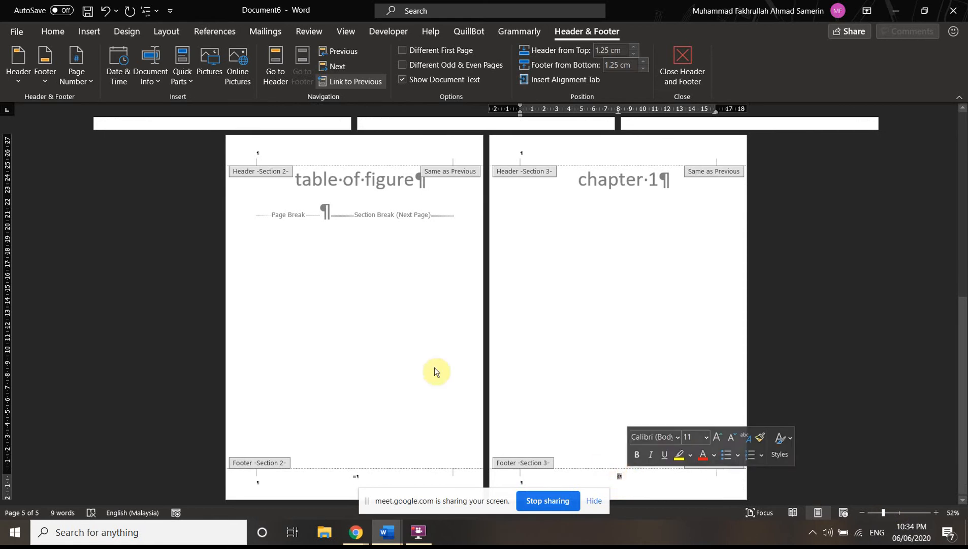
pyautogui.click(76, 71)
pyautogui.click(112, 173)
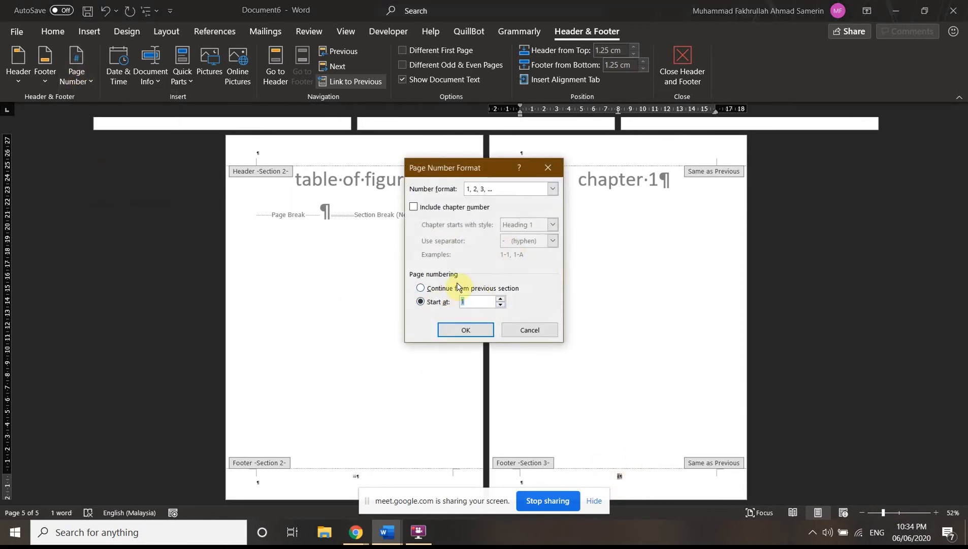
pyautogui.click(530, 193)
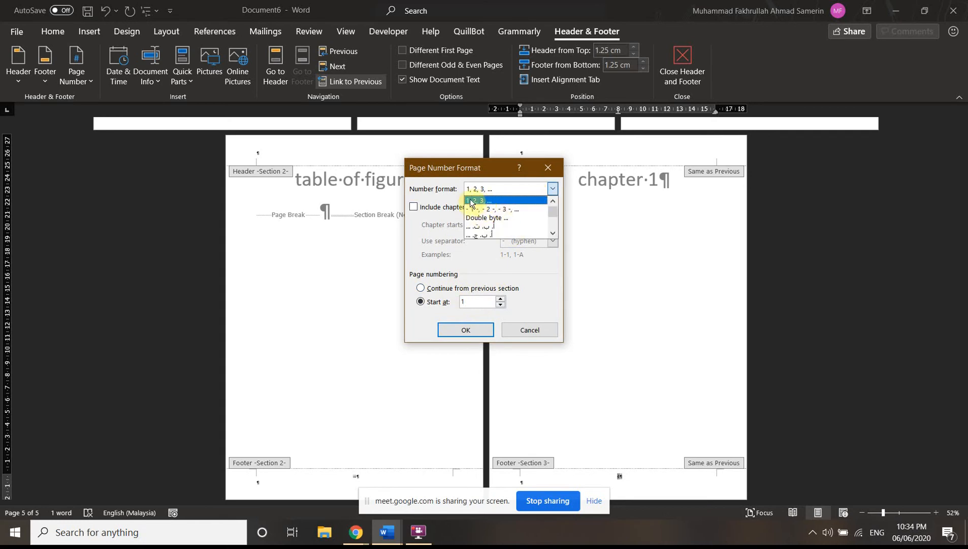
pyautogui.click(470, 200)
pyautogui.click(460, 330)
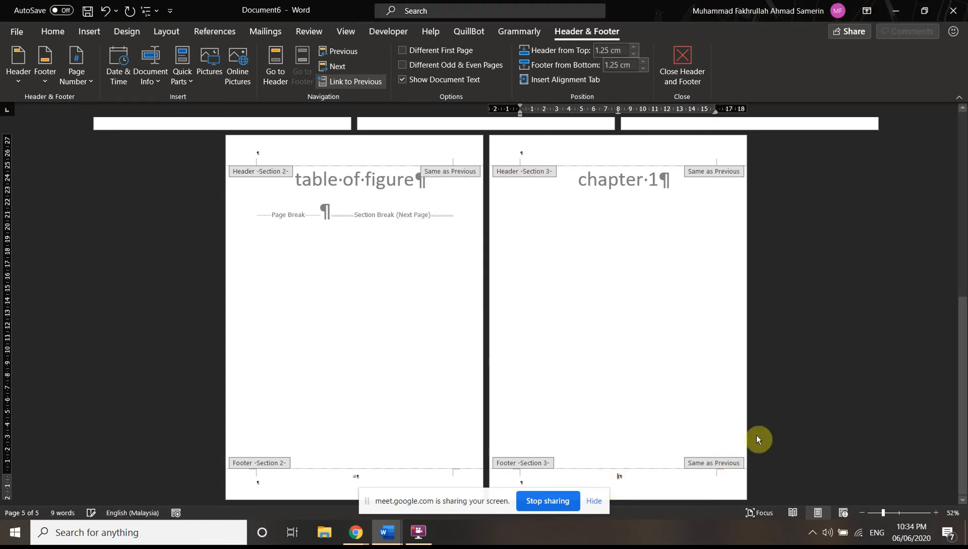
# - Leave footer editing and insert a page break after the "chapter 1" heading
pyautogui.doubleClick(705, 208)
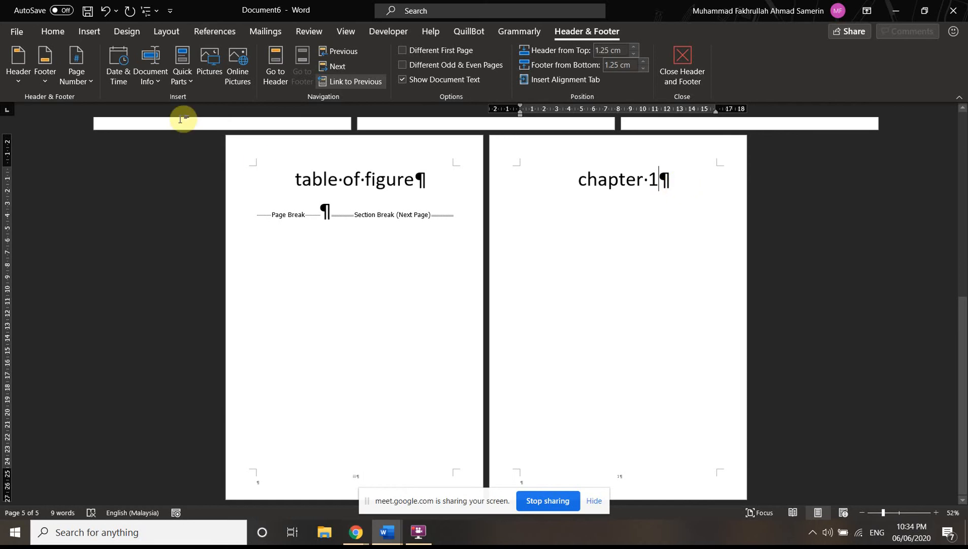
pyautogui.click(86, 32)
pyautogui.click(20, 79)
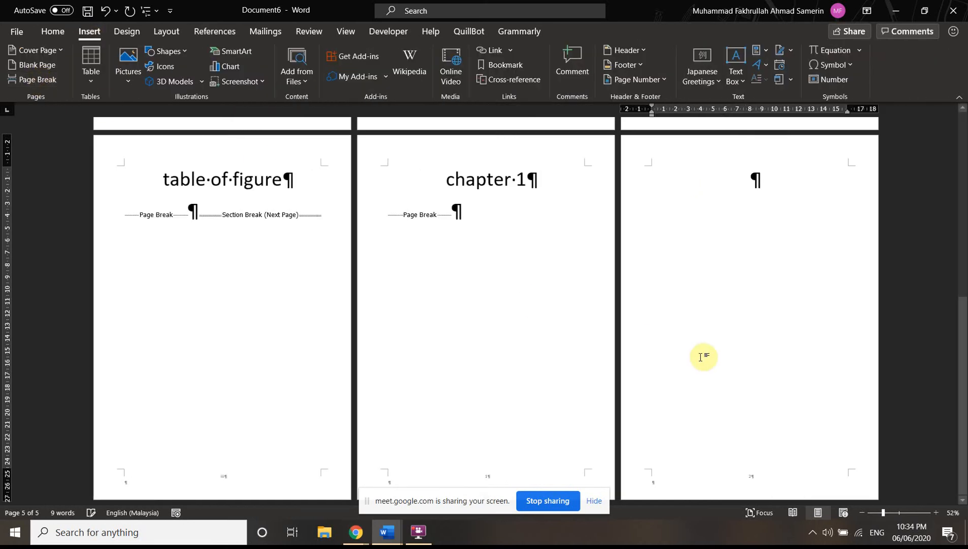
# - Examine the footer page numbers from the cover page through the front matter to the chapter 1 pages
pyautogui.moveTo(883, 517); pyautogui.dragTo(881, 517)
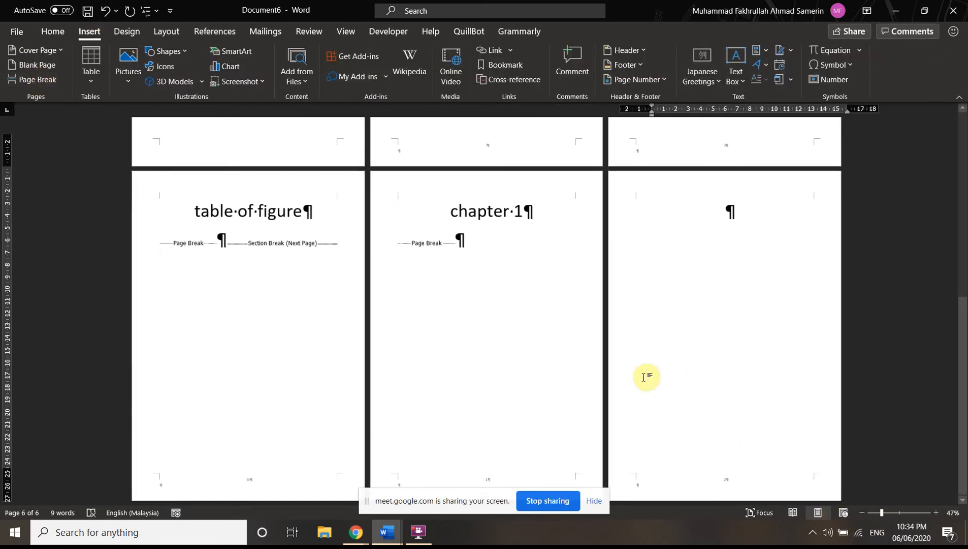
pyautogui.scroll(5, 558, 343)
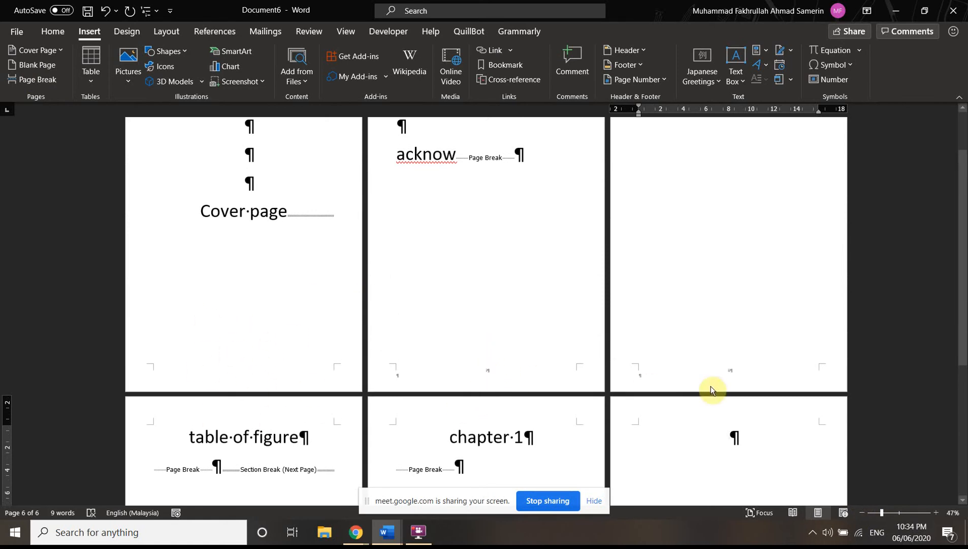
pyautogui.scroll(-5, 584, 409)
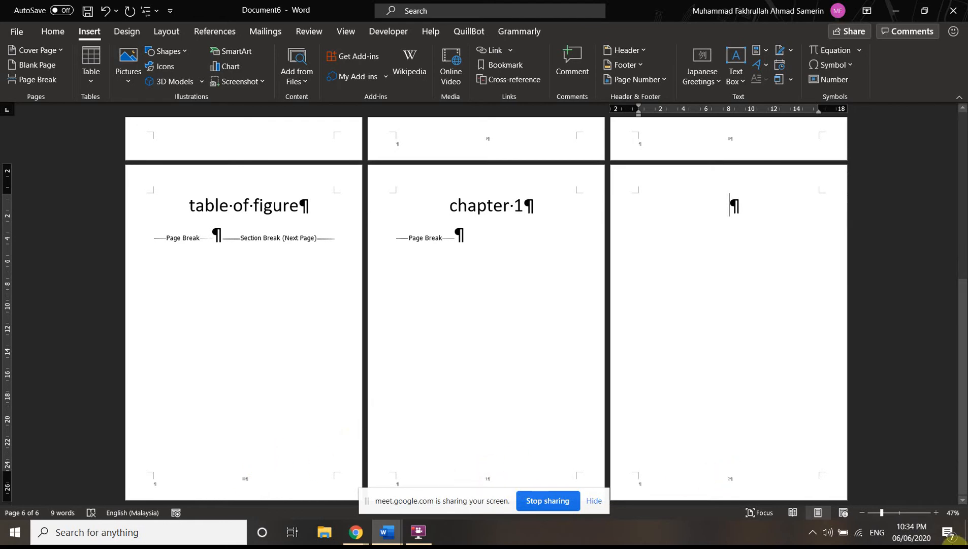
pyautogui.moveTo(888, 512); pyautogui.dragTo(901, 512)
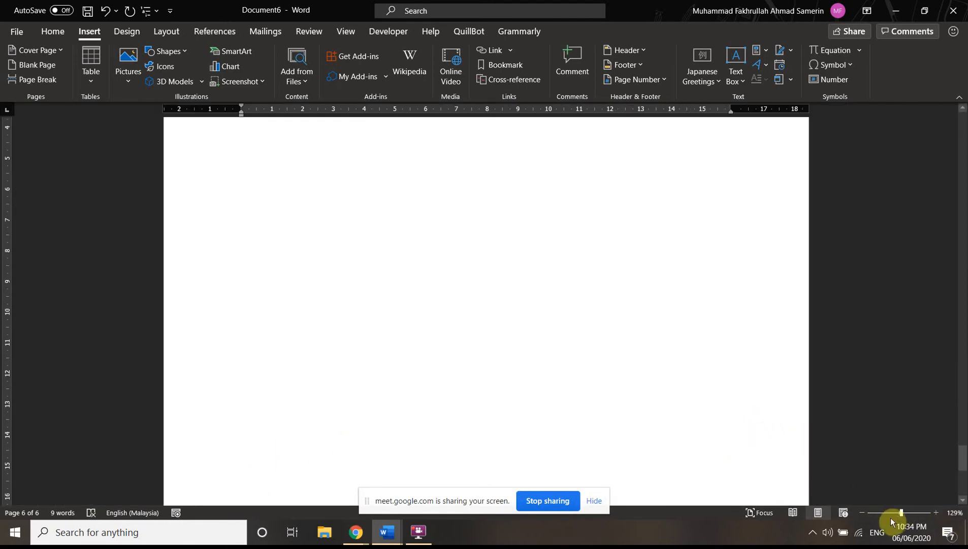
pyautogui.click(892, 512)
pyautogui.scroll(12, 711, 398)
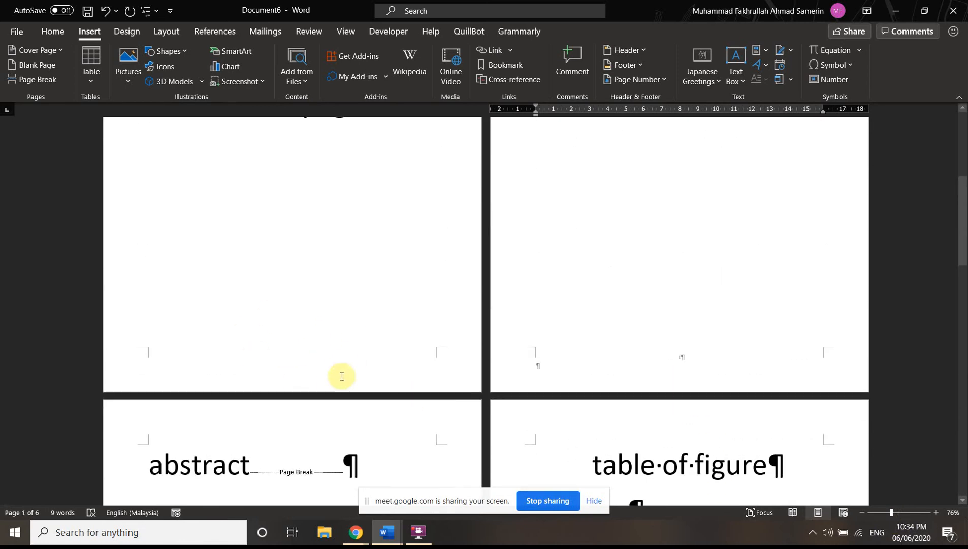
pyautogui.scroll(-3, 490, 422)
pyautogui.scroll(-5, 490, 422)
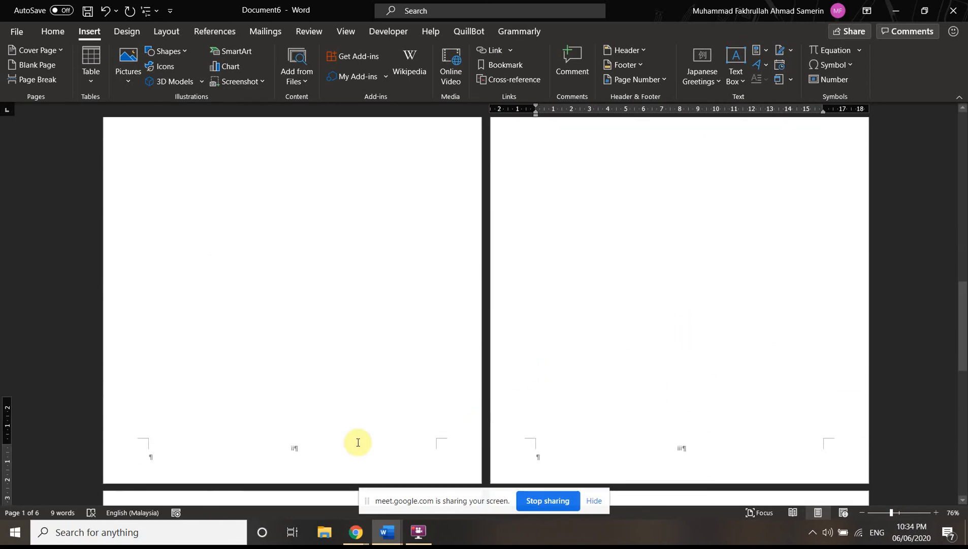
pyautogui.scroll(-7, 680, 319)
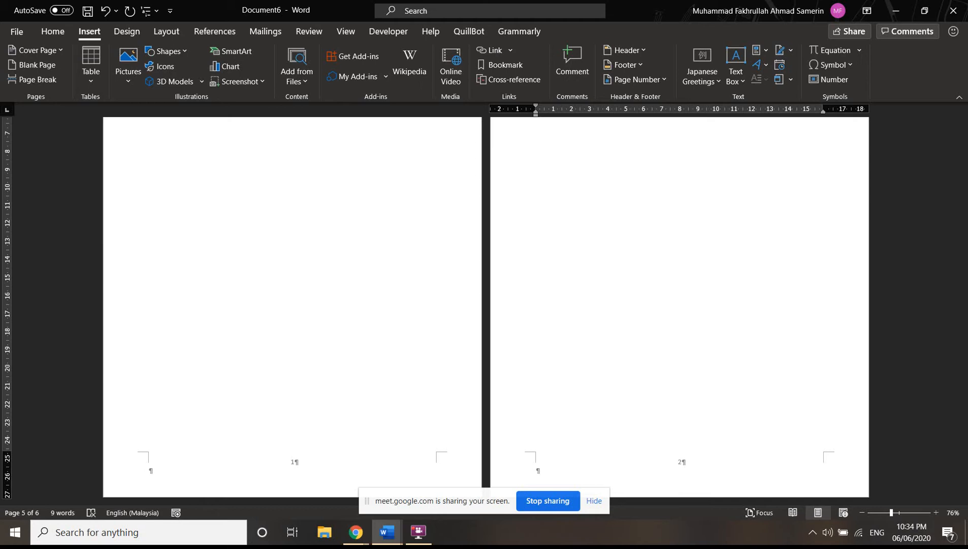
pyautogui.click(883, 512)
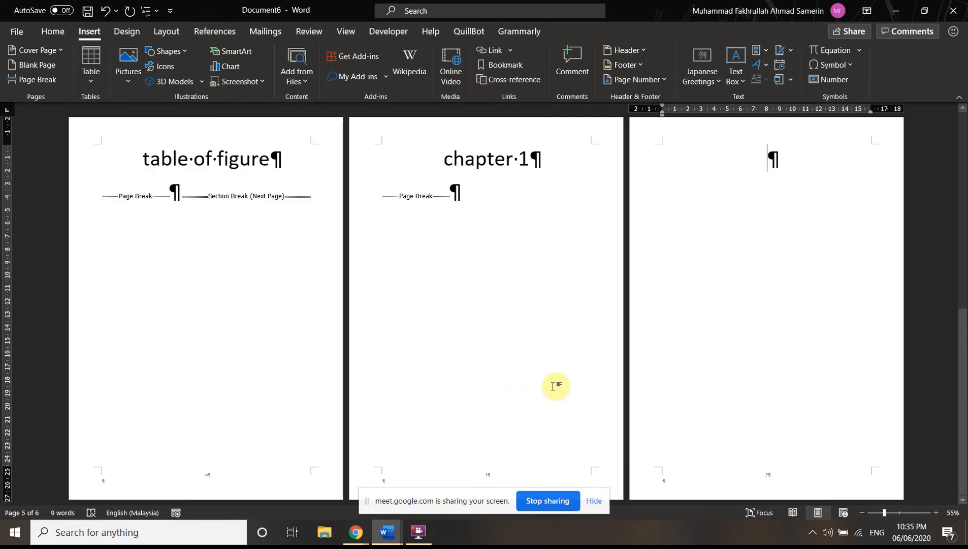
pyautogui.scroll(2, 606, 437)
pyautogui.scroll(-2, 288, 371)
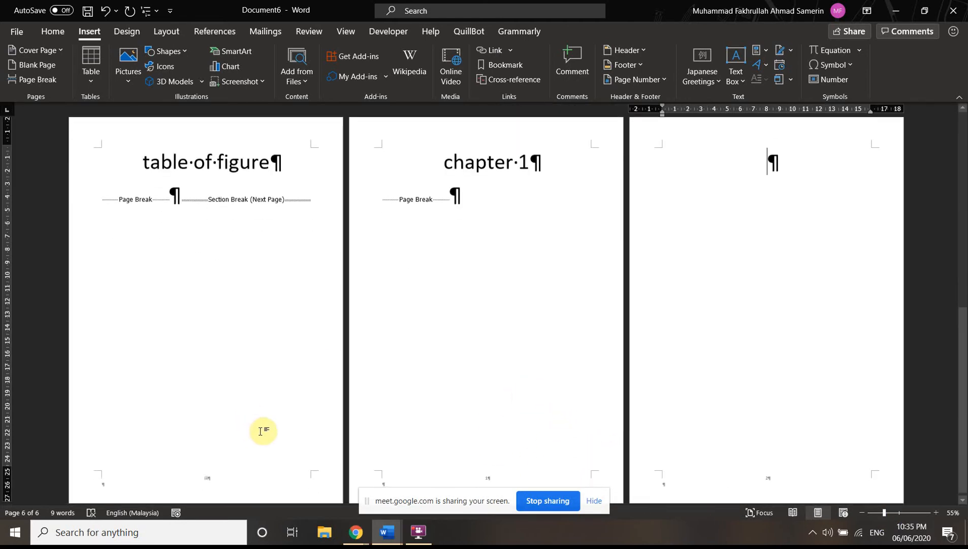
# - Unlink the Section 3 footer on the "chapter 1" page from the previous section's footer
pyautogui.doubleClick(255, 484)
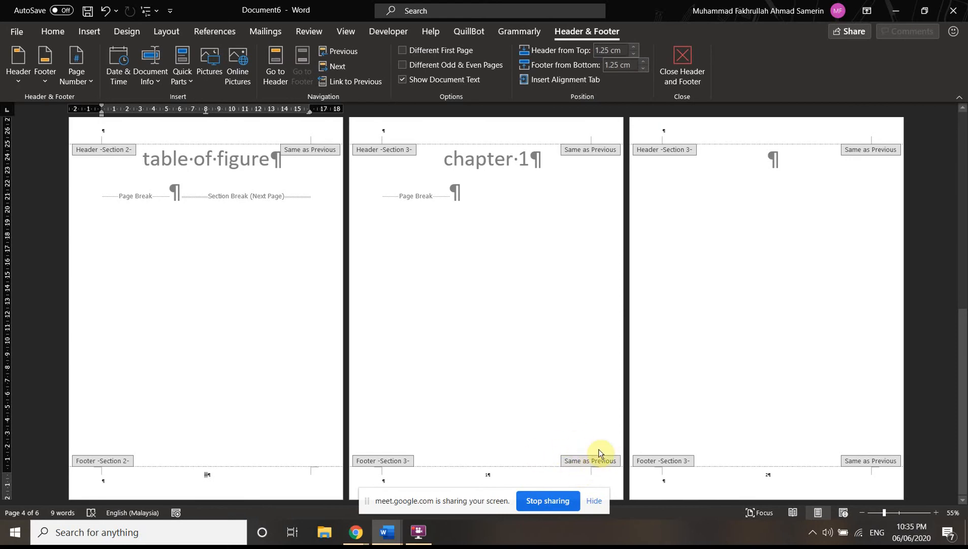
pyautogui.click(540, 475)
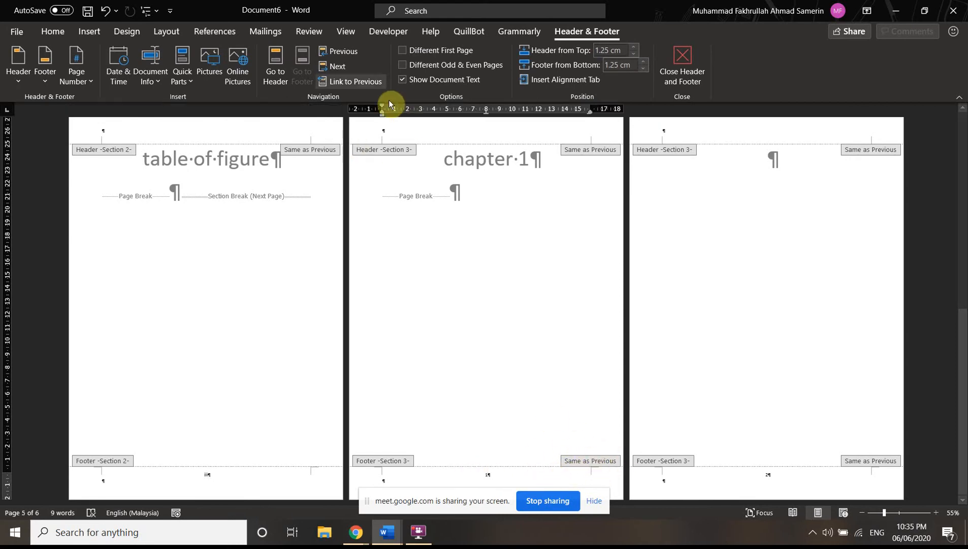
pyautogui.click(343, 83)
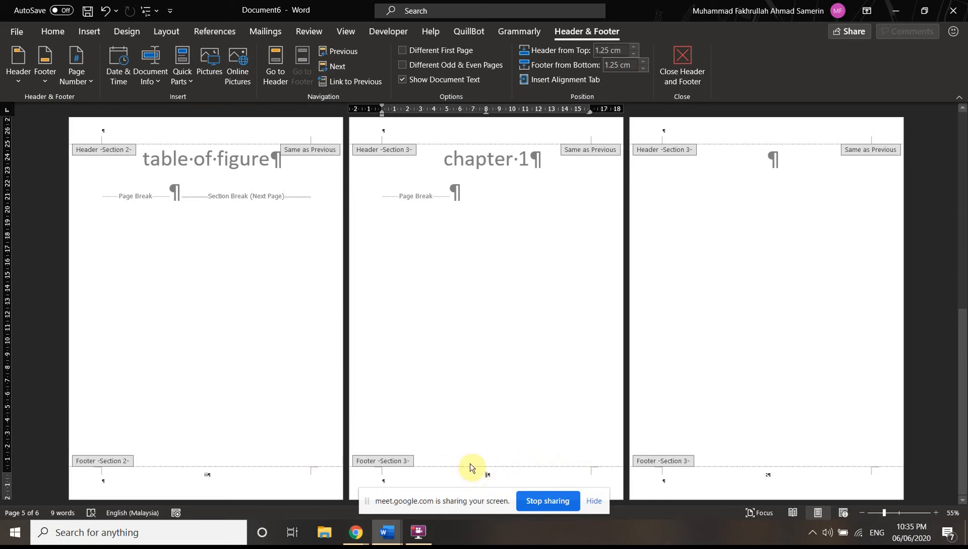
pyautogui.click(486, 475)
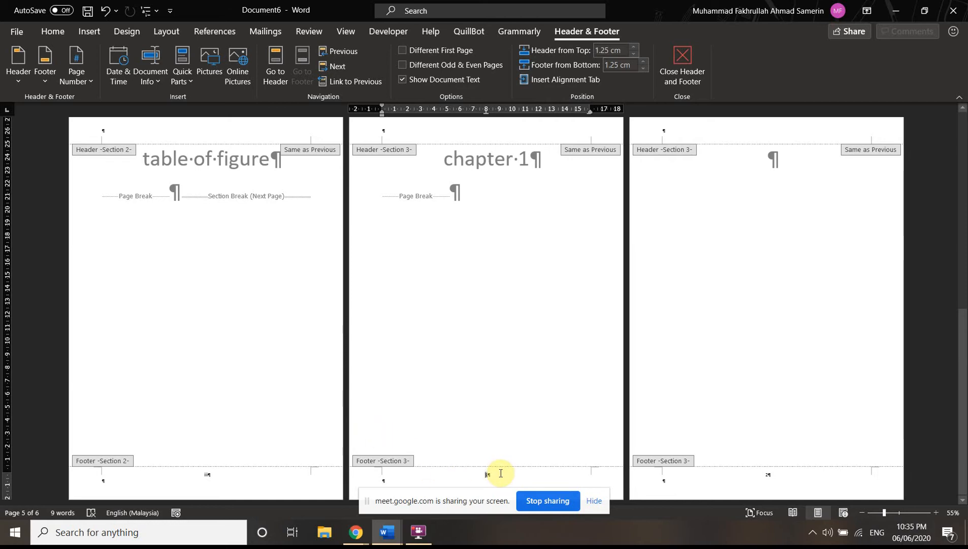
pyautogui.scroll(5, 367, 391)
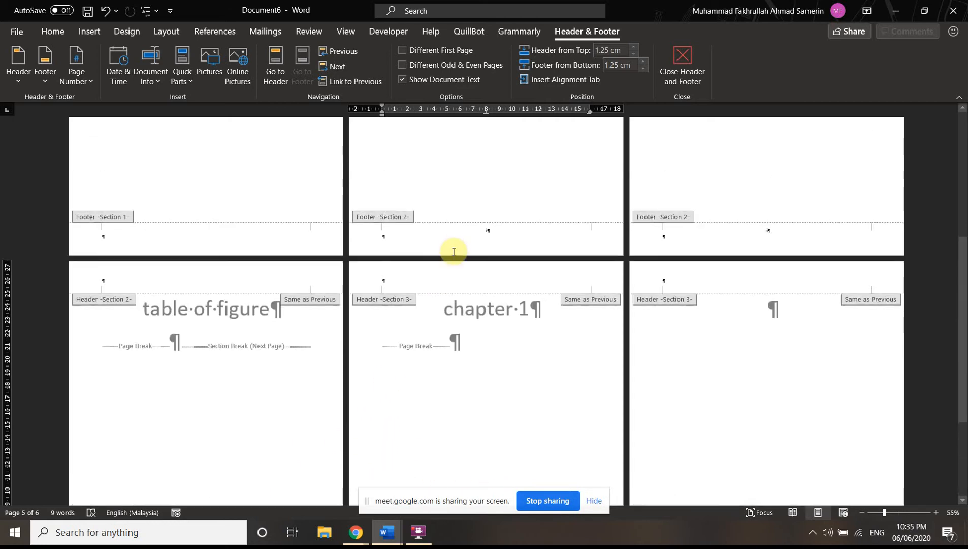
pyautogui.scroll(-5, 620, 262)
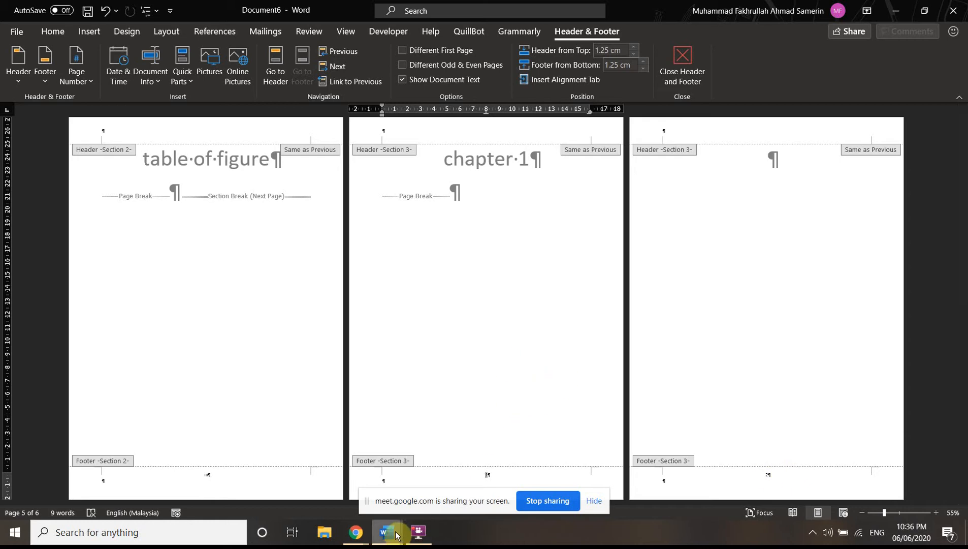
# - Look at the open documents "FYP 1 ori" and "Line break", and return to Document6
pyautogui.moveTo(387, 531)
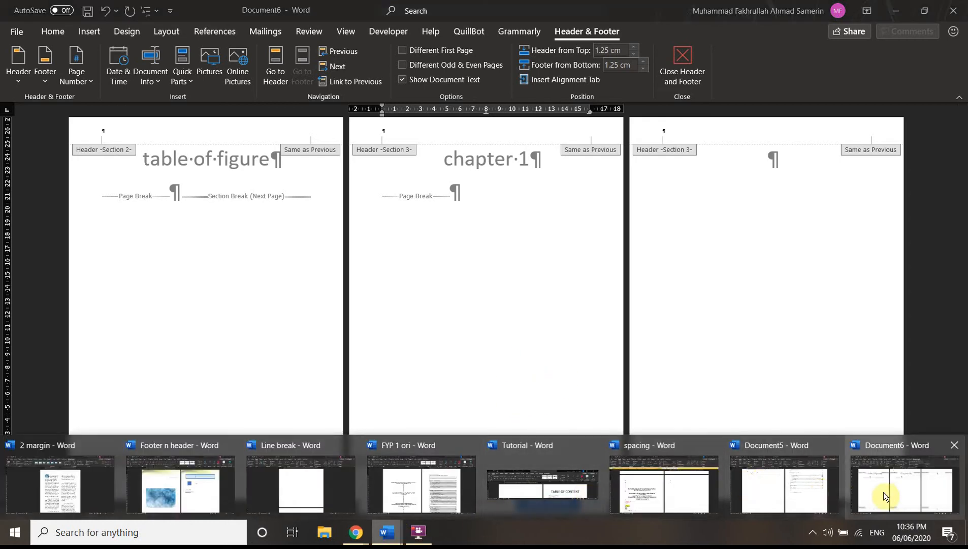
pyautogui.moveTo(353, 476)
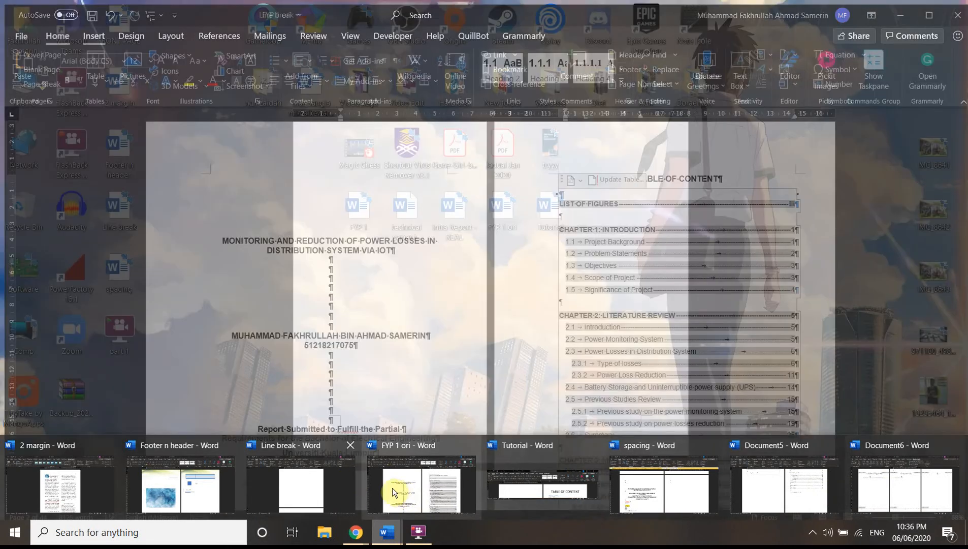
pyautogui.click(421, 481)
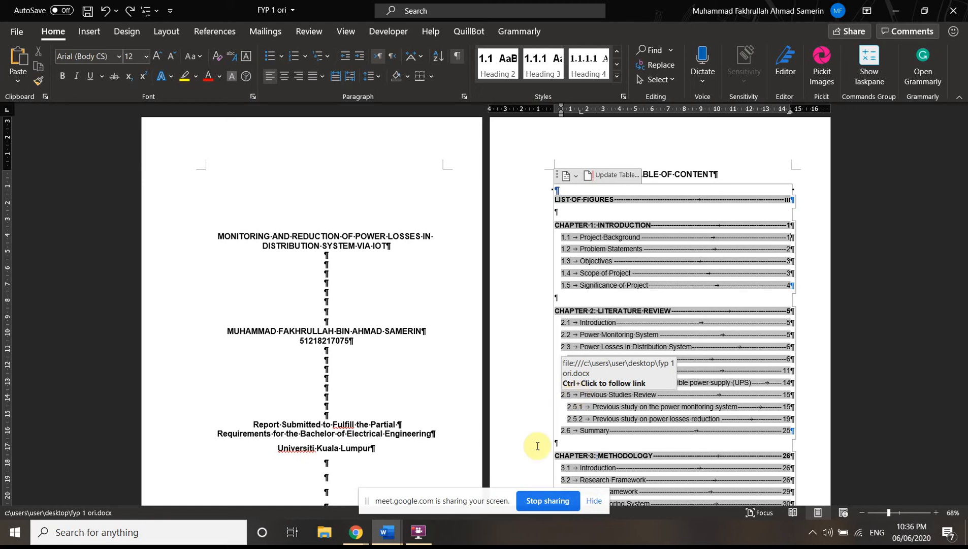
pyautogui.moveTo(386, 531)
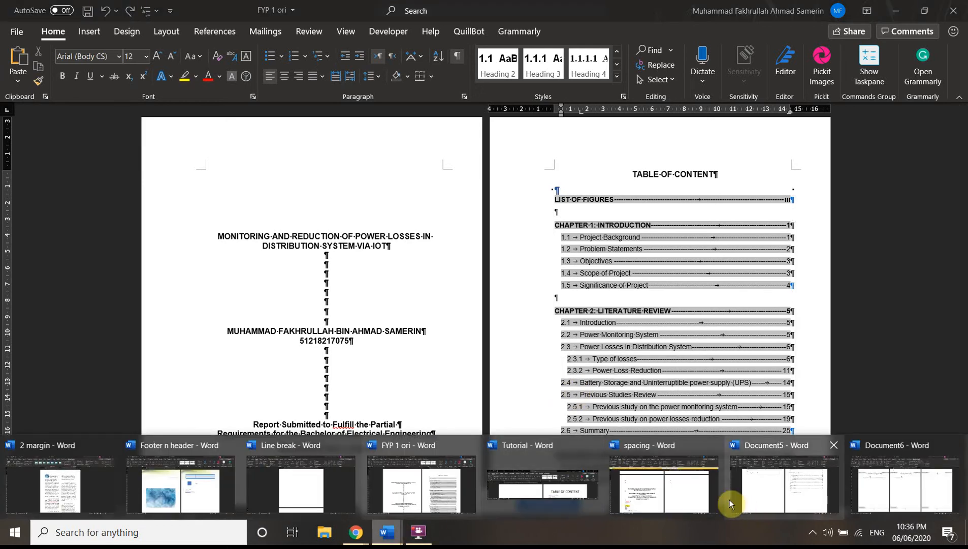
pyautogui.moveTo(729, 500)
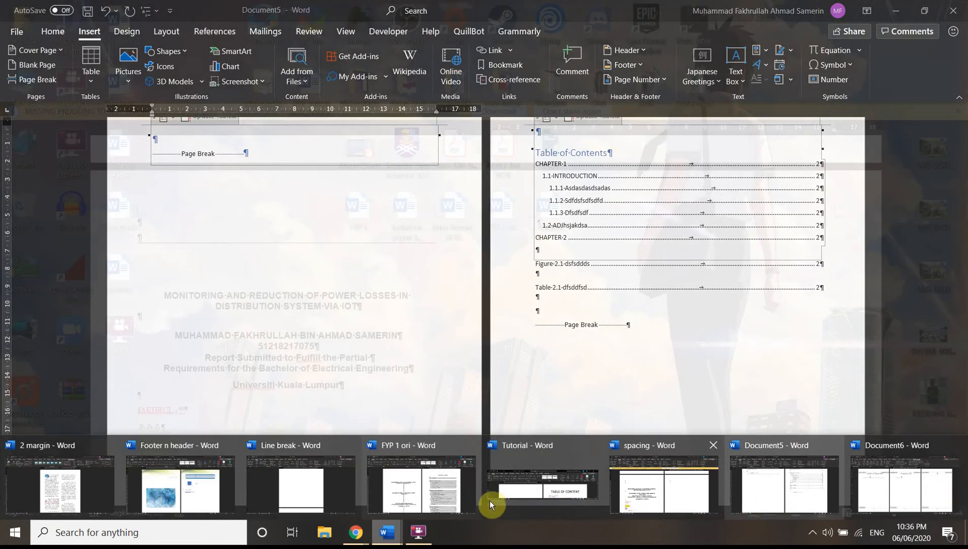
pyautogui.click(315, 491)
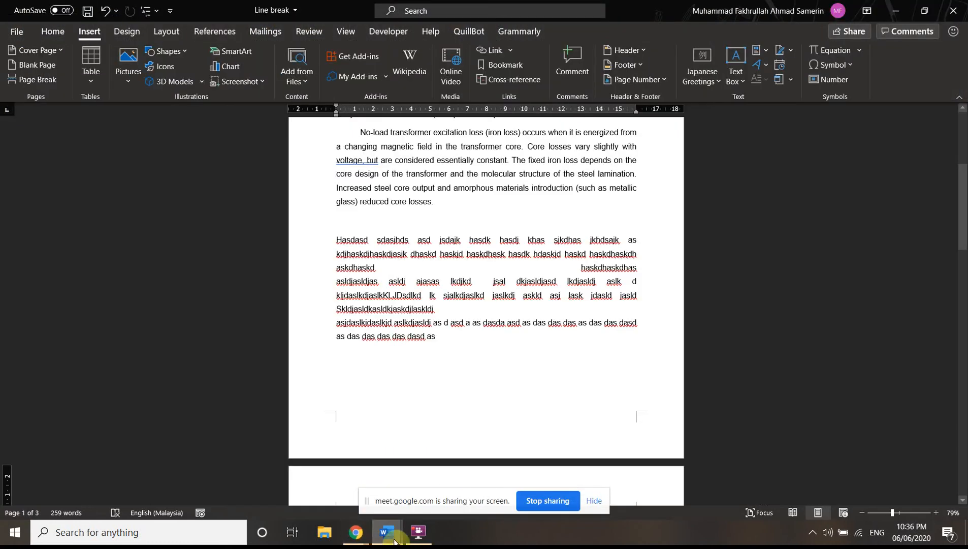
pyautogui.moveTo(386, 532)
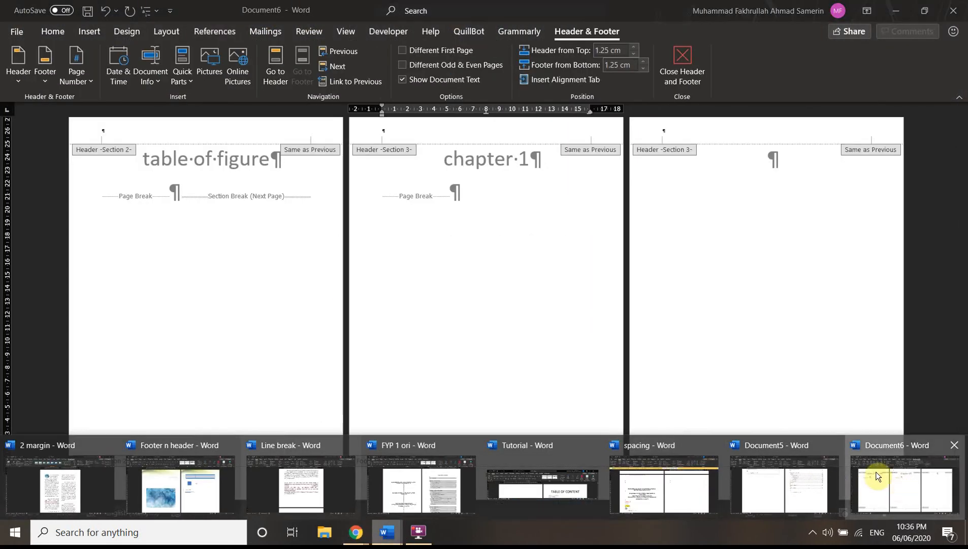
pyautogui.click(876, 478)
# - Leave footer editing and insert a page break on the blank page following "chapter 1"
pyautogui.doubleClick(791, 397)
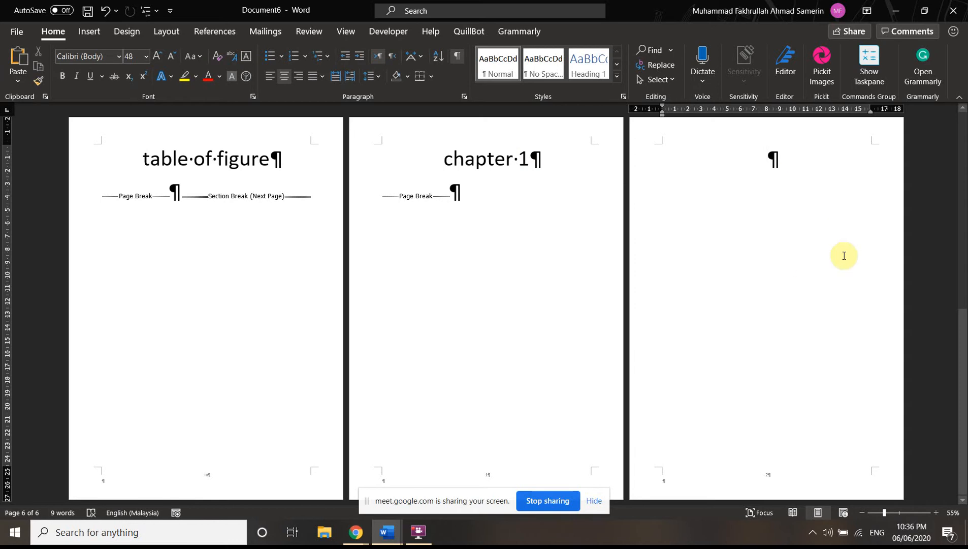
pyautogui.doubleClick(646, 491)
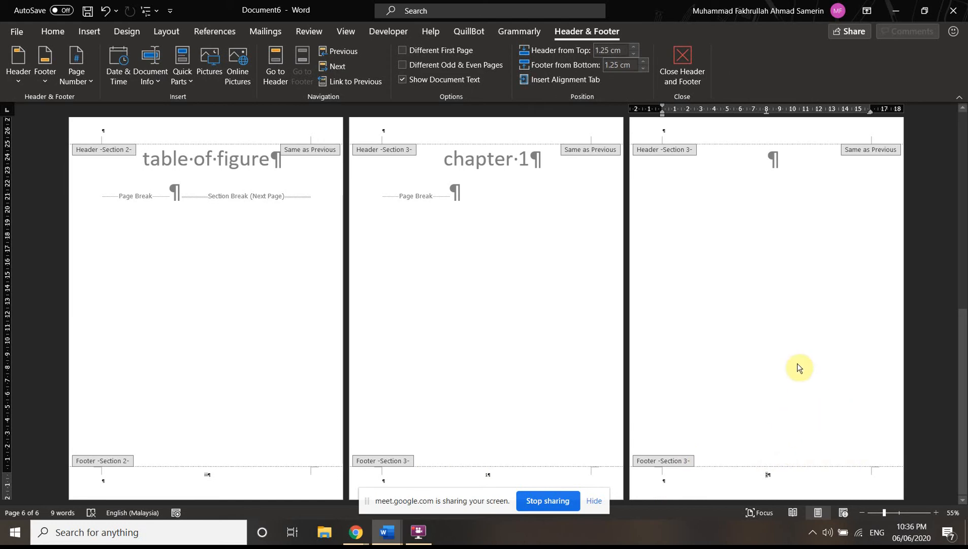
pyautogui.doubleClick(785, 317)
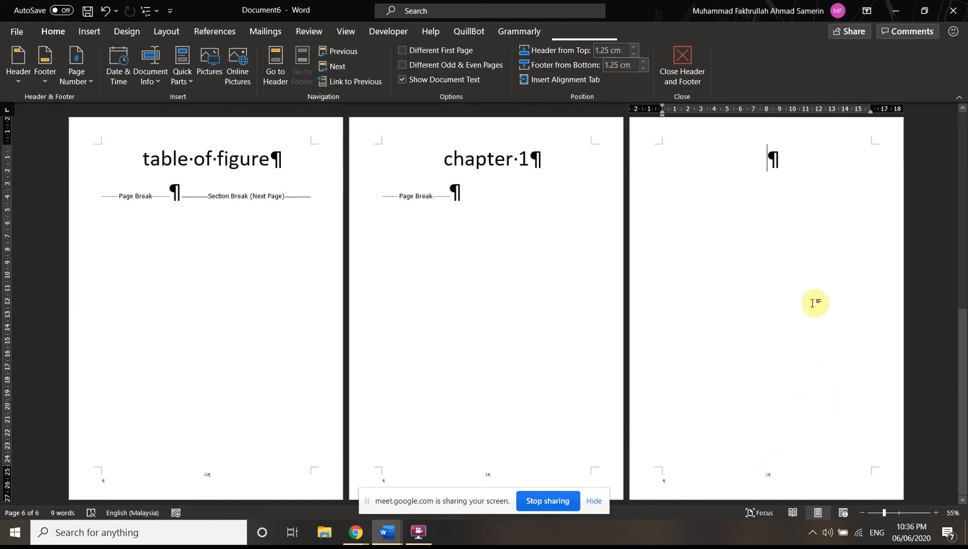
pyautogui.click(89, 31)
pyautogui.click(37, 80)
pyautogui.scroll(-4, 401, 320)
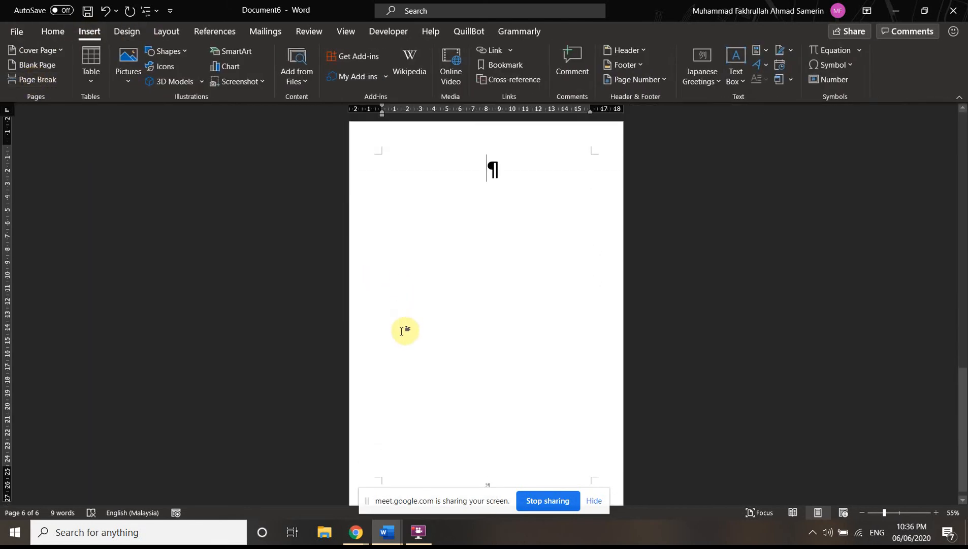
# - Examine the footer page number on the last page and those on the pages before it
pyautogui.doubleClick(428, 476)
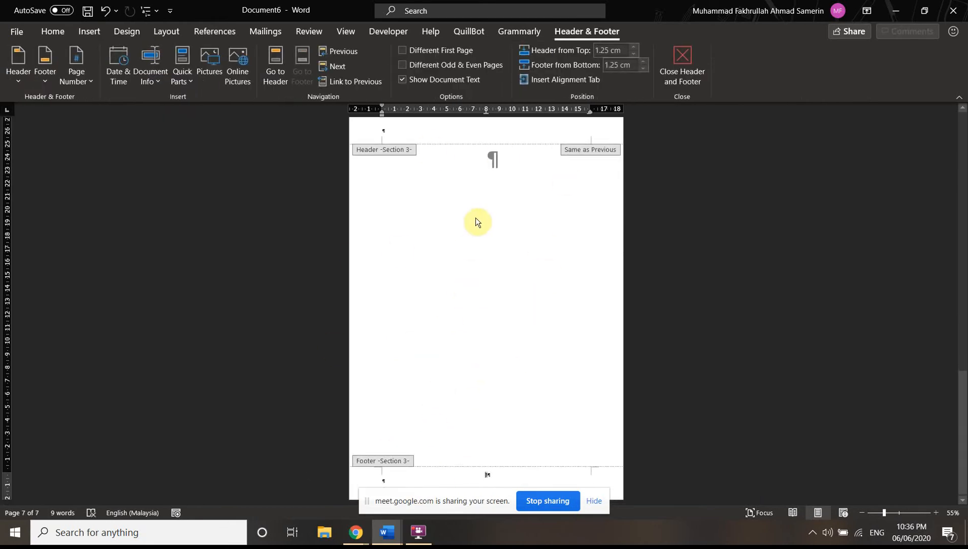
pyautogui.scroll(2, 426, 223)
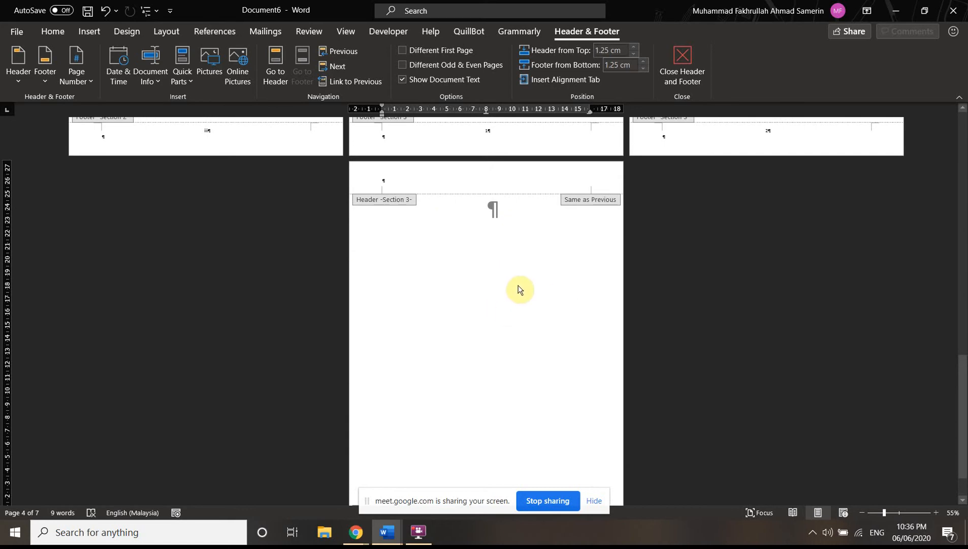
pyautogui.scroll(6, 584, 216)
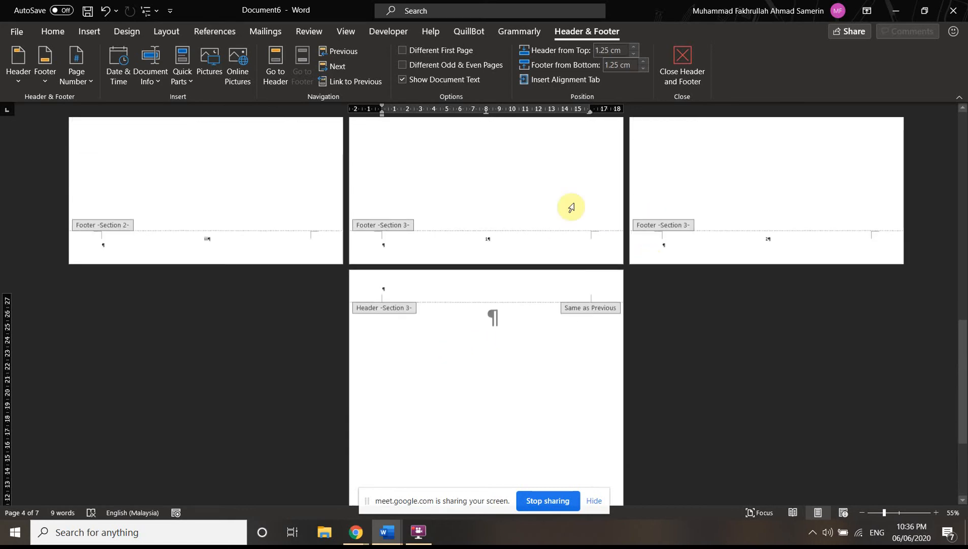
# - Leave header and footer editing and insert a Next Page section break before the empty paragraph on the last page
pyautogui.scroll(2, 254, 127)
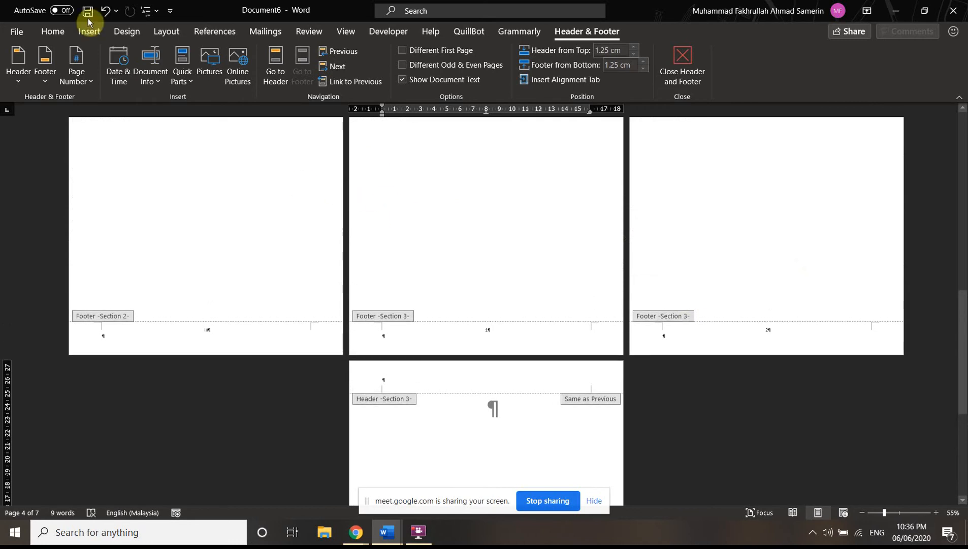
pyautogui.click(128, 31)
pyautogui.click(168, 30)
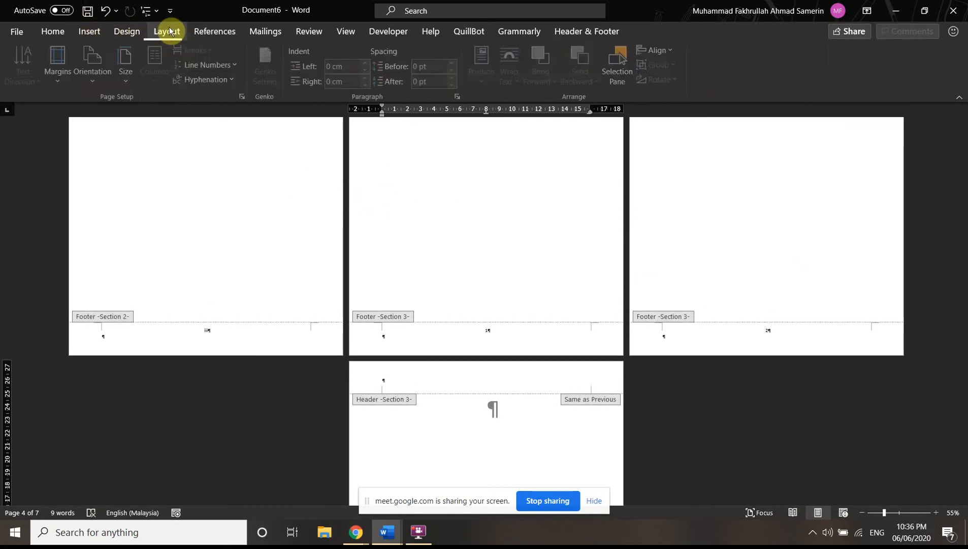
pyautogui.click(97, 71)
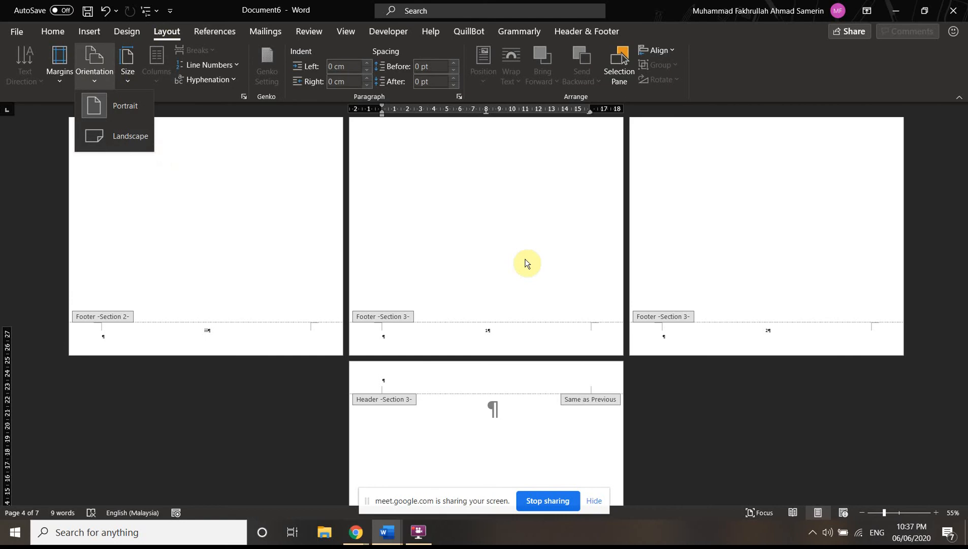
pyautogui.scroll(-8, 526, 261)
pyautogui.click(485, 299)
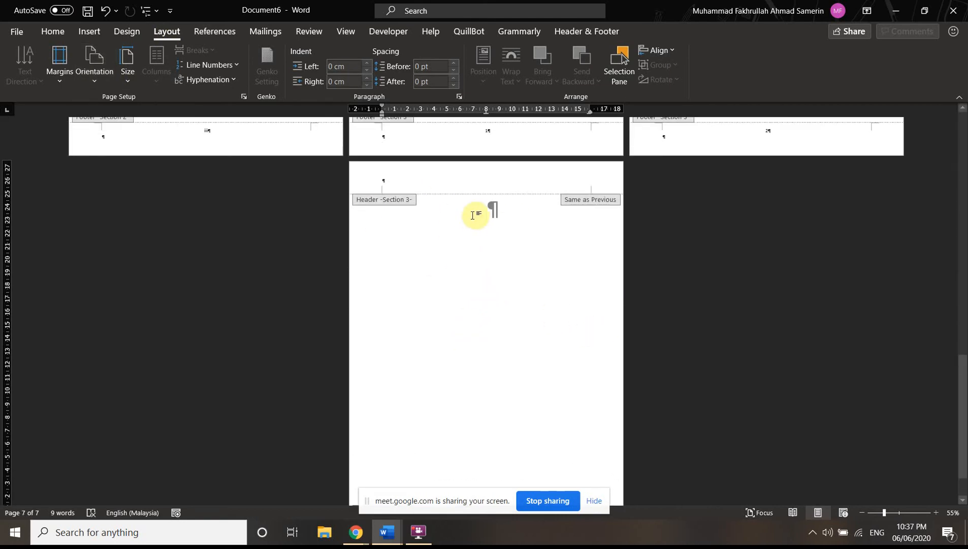
pyautogui.doubleClick(472, 214)
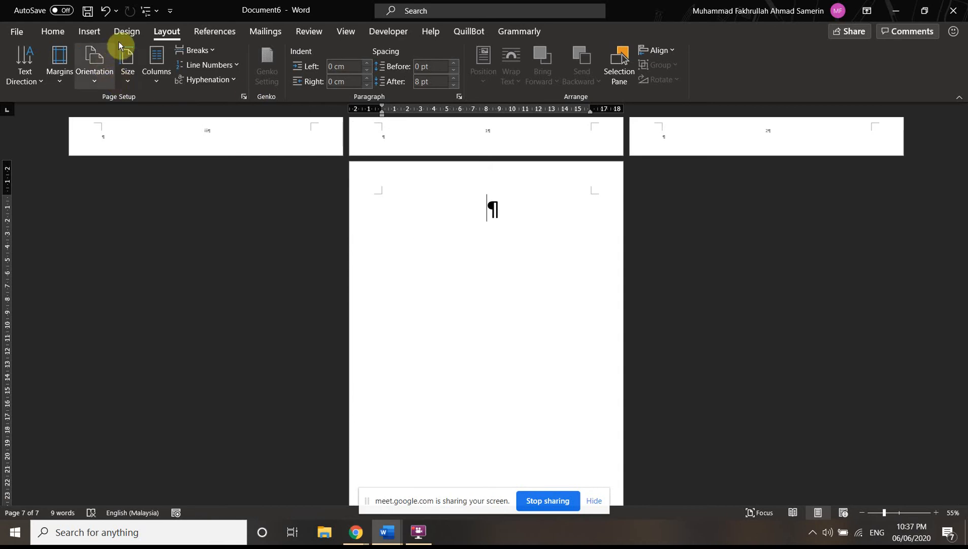
pyautogui.click(195, 51)
pyautogui.click(249, 237)
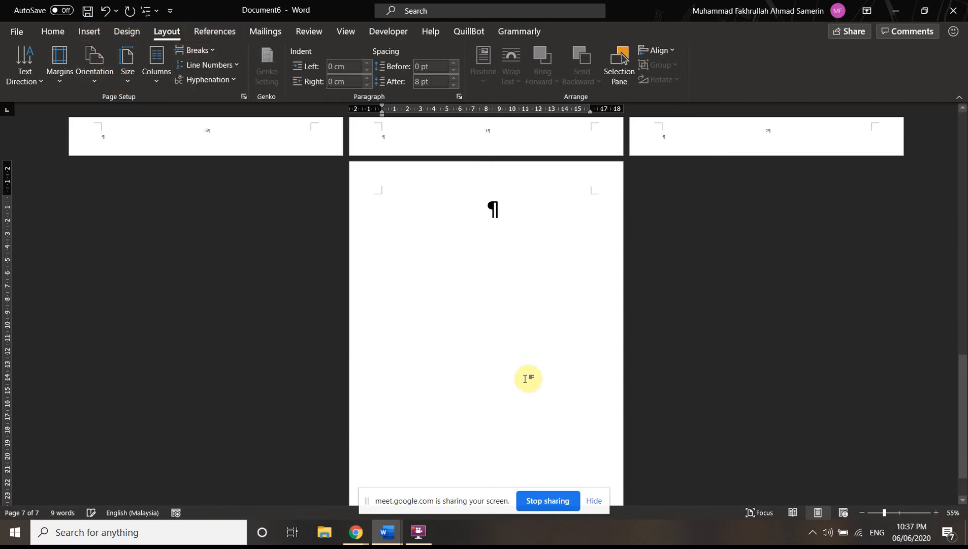
# - Open the last page's footer to check the section labels and page number, and return to the body text
pyautogui.doubleClick(428, 471)
pyautogui.scroll(4, 533, 340)
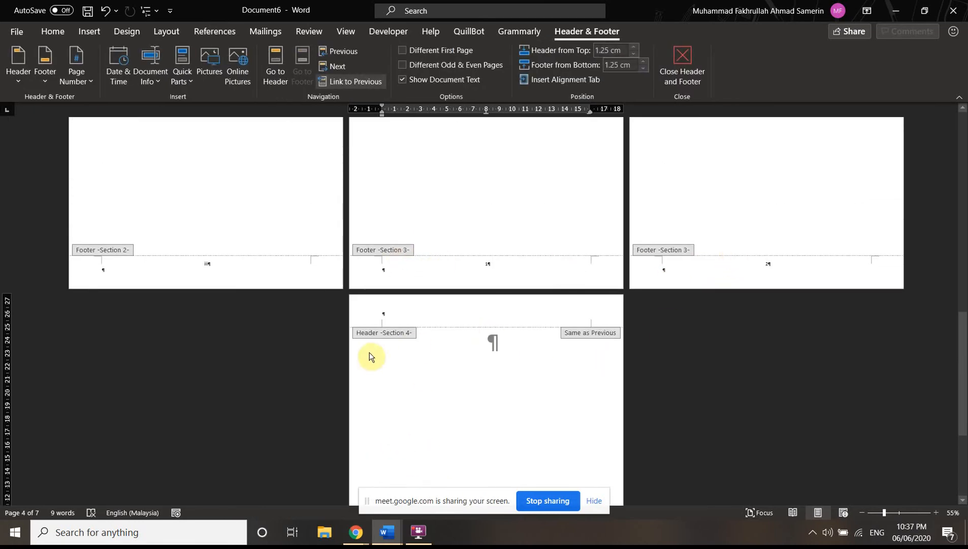
pyautogui.scroll(-3, 443, 310)
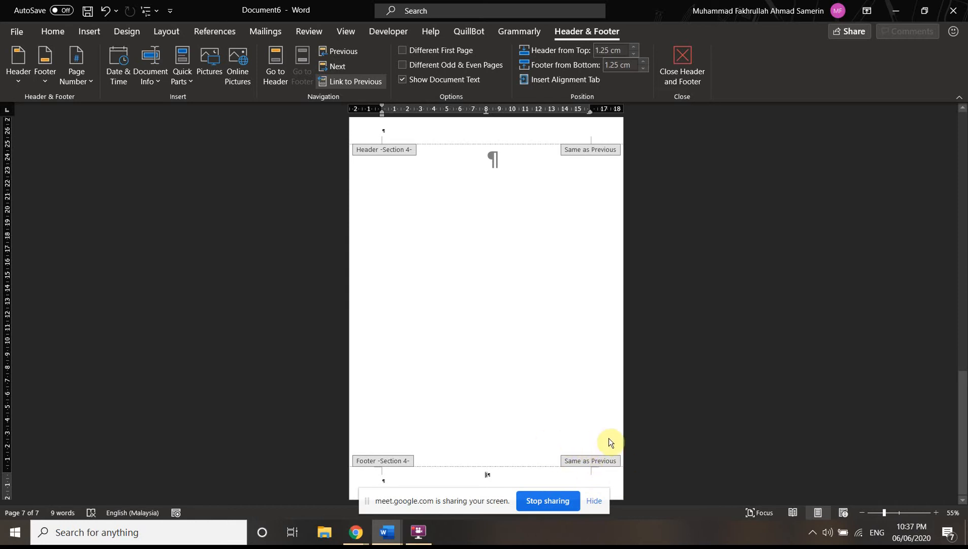
pyautogui.scroll(1, 431, 218)
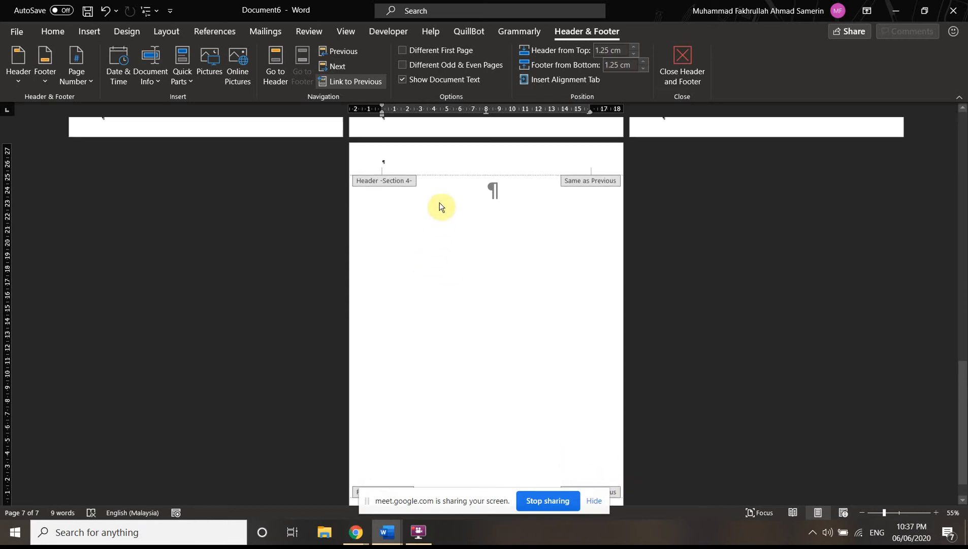
pyautogui.doubleClick(393, 223)
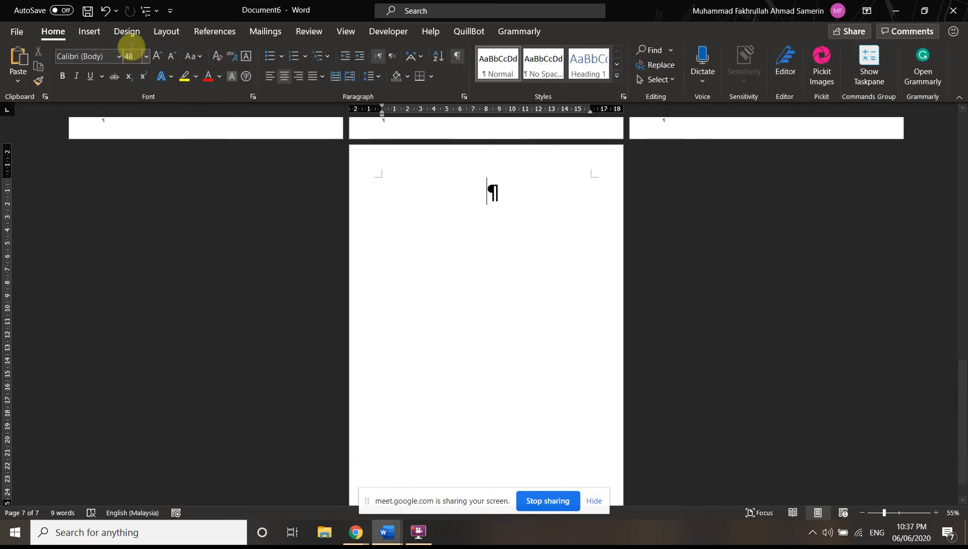
# - Set the page orientation of the last section to Landscape
pyautogui.click(89, 31)
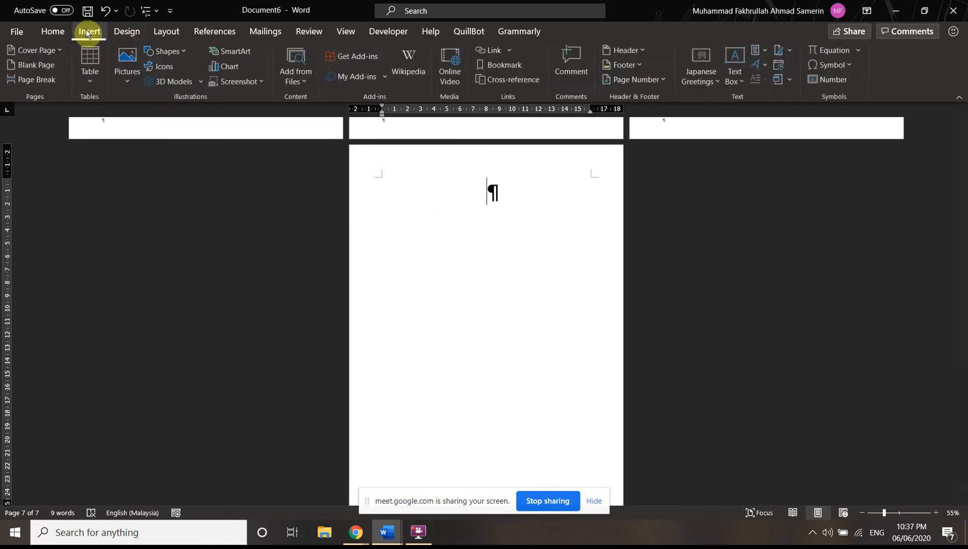
pyautogui.click(166, 31)
pyautogui.click(101, 78)
pyautogui.click(122, 105)
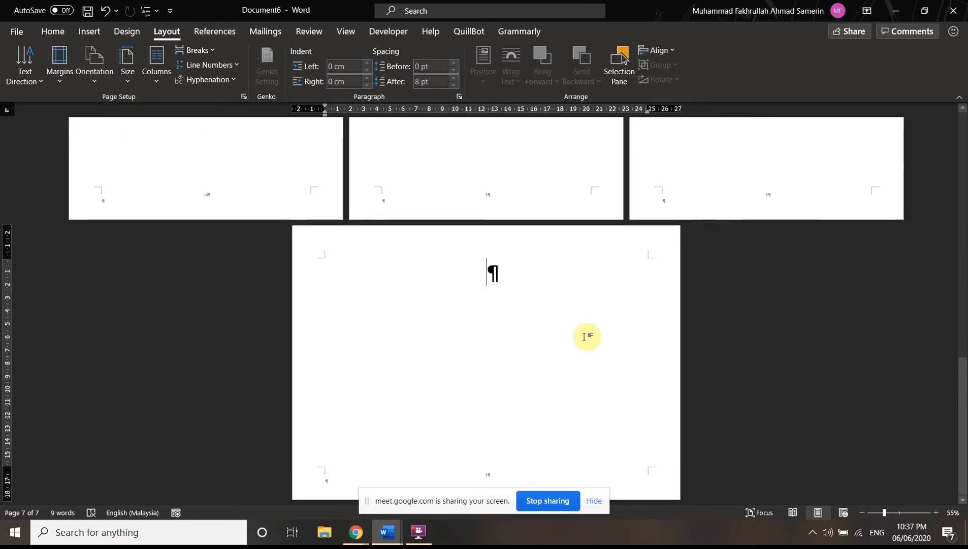
pyautogui.scroll(4, 603, 272)
pyautogui.scroll(-4, 609, 336)
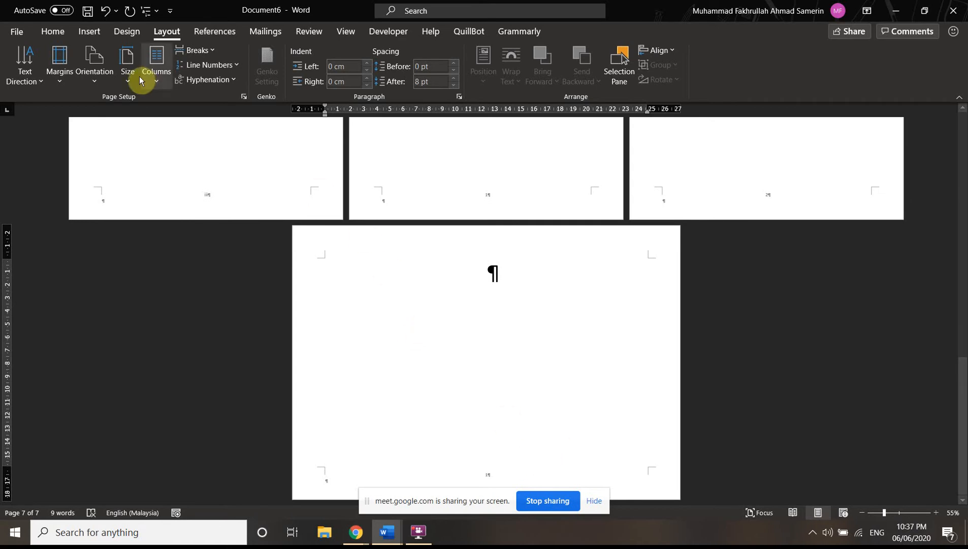
# - Insert a page break on the landscape page, followed by a Next Page section break
pyautogui.click(85, 40)
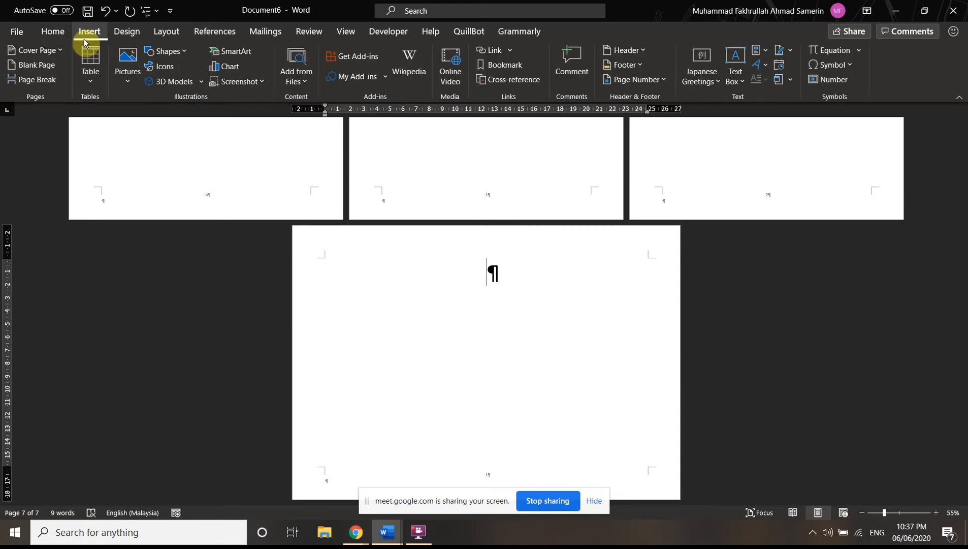
pyautogui.click(55, 80)
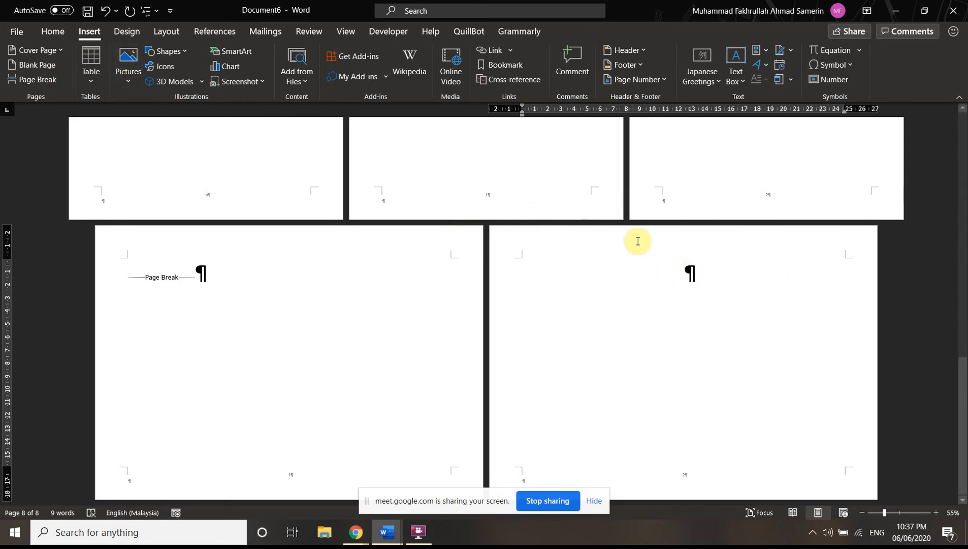
pyautogui.click(164, 34)
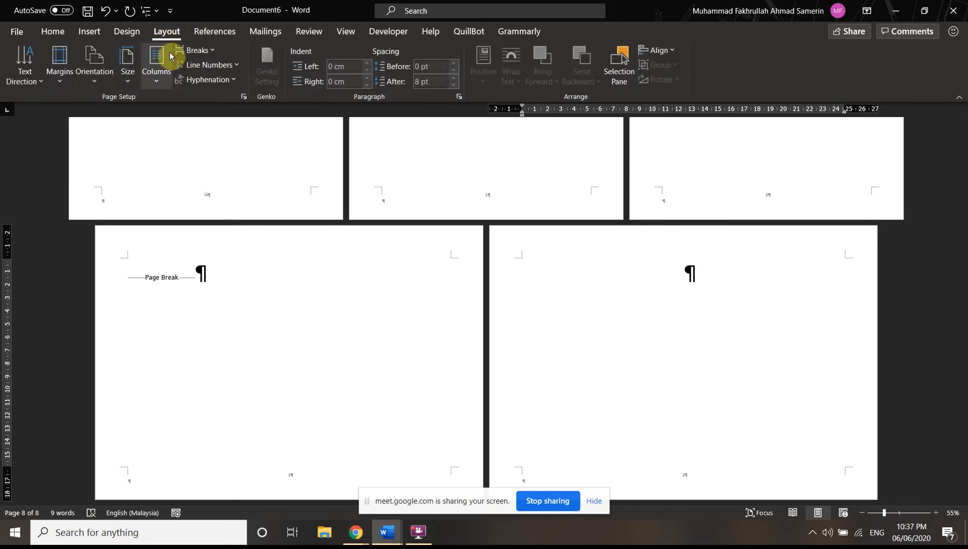
pyautogui.click(213, 49)
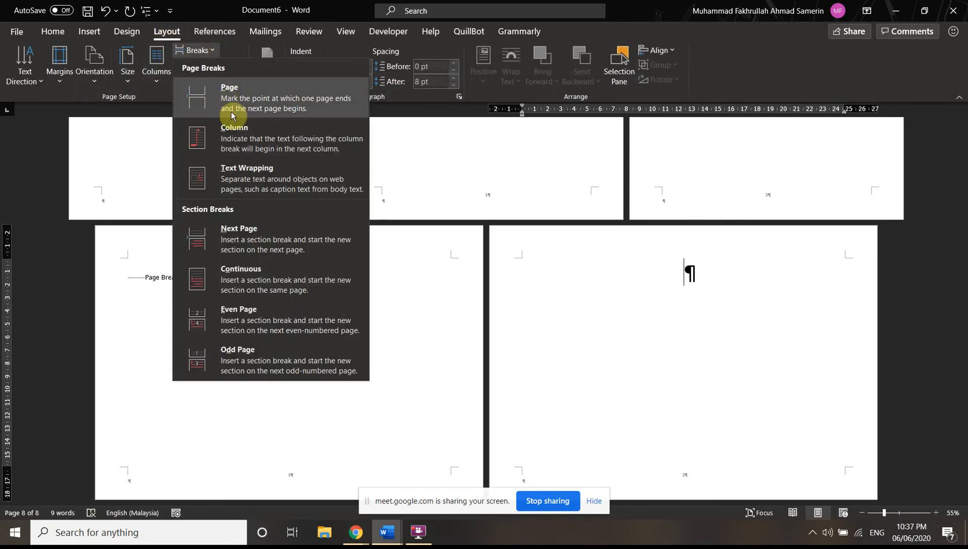
pyautogui.click(250, 238)
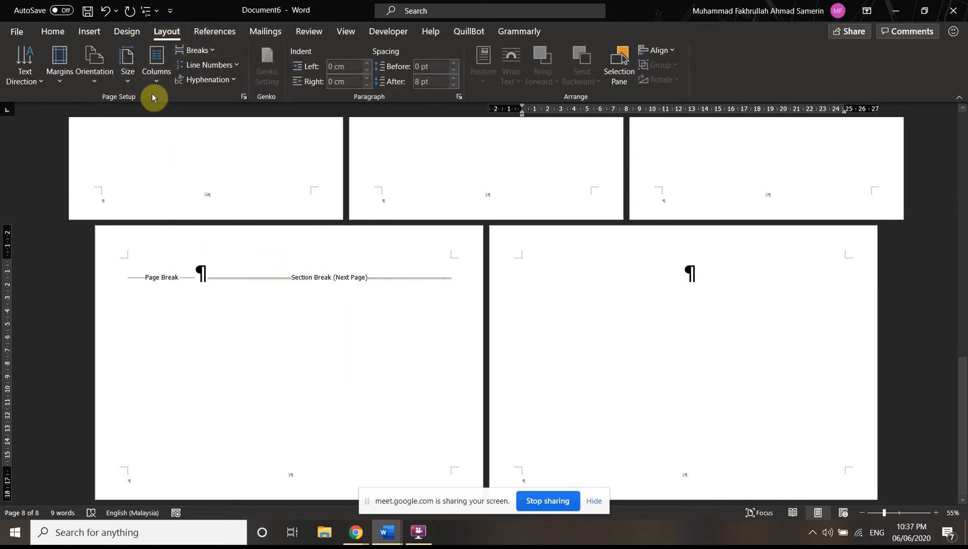
# - Set the page orientation of the new last section to Portrait
pyautogui.click(94, 66)
pyautogui.click(114, 111)
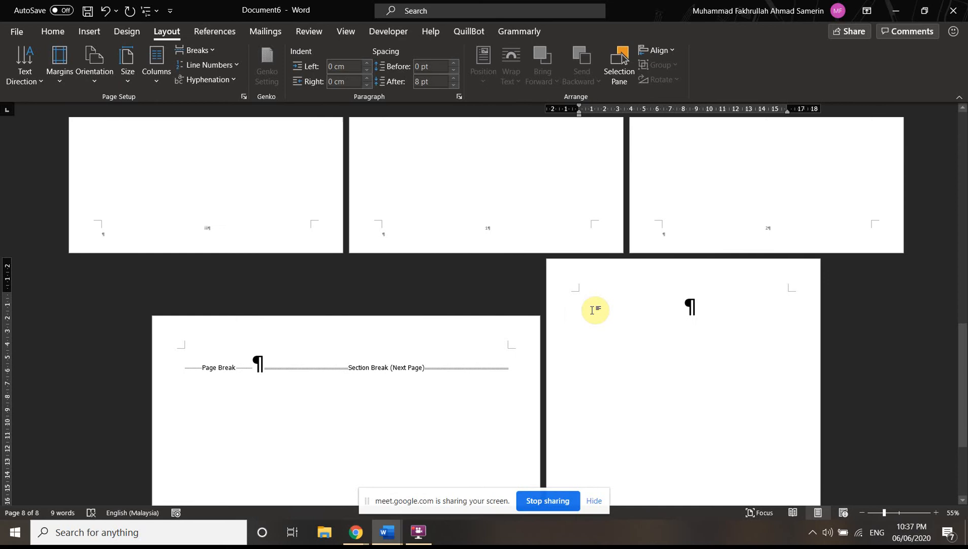
pyautogui.scroll(-3, 298, 356)
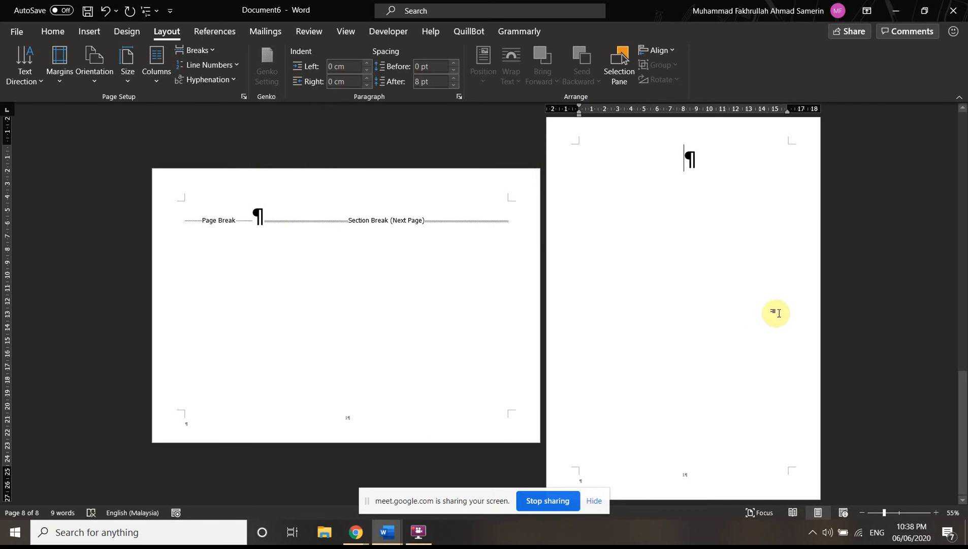
pyautogui.doubleClick(224, 407)
pyautogui.doubleClick(210, 420)
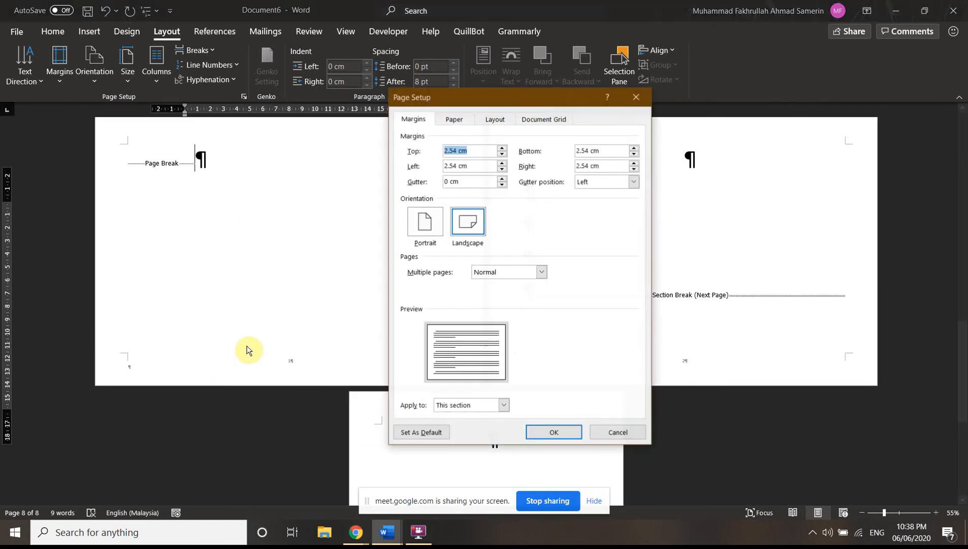
pyautogui.click(634, 429)
pyautogui.scroll(1, 541, 402)
pyautogui.hotkey('ctrl', 'z')
# - Examine the header and footer section labels and page numbers from the "table of figure" page to the last page
pyautogui.scroll(1, 665, 285)
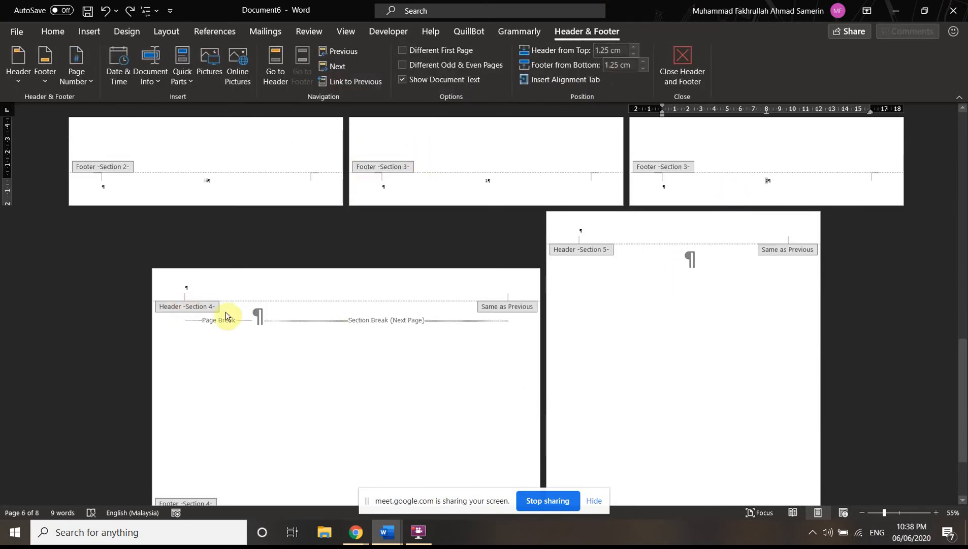
pyautogui.scroll(-2, 488, 310)
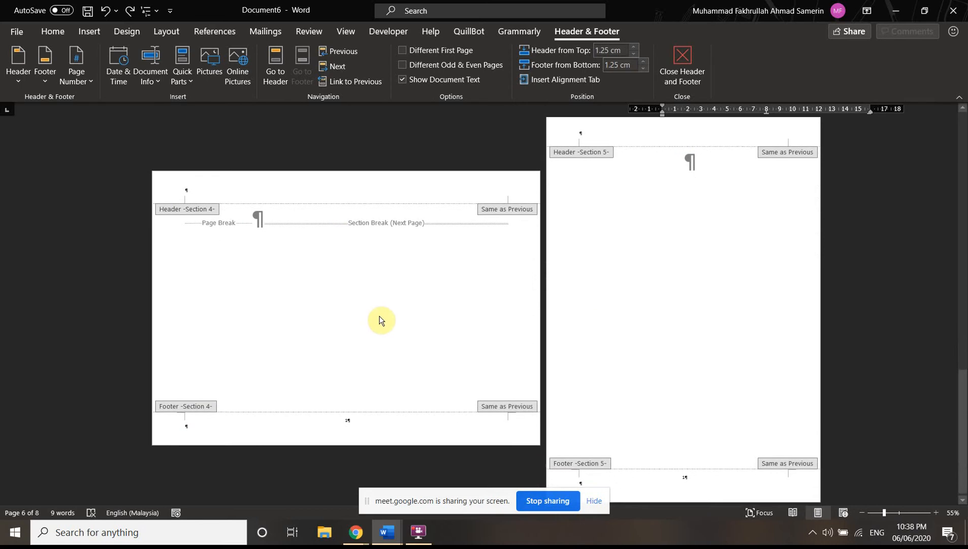
pyautogui.scroll(2, 624, 333)
pyautogui.scroll(6, 571, 338)
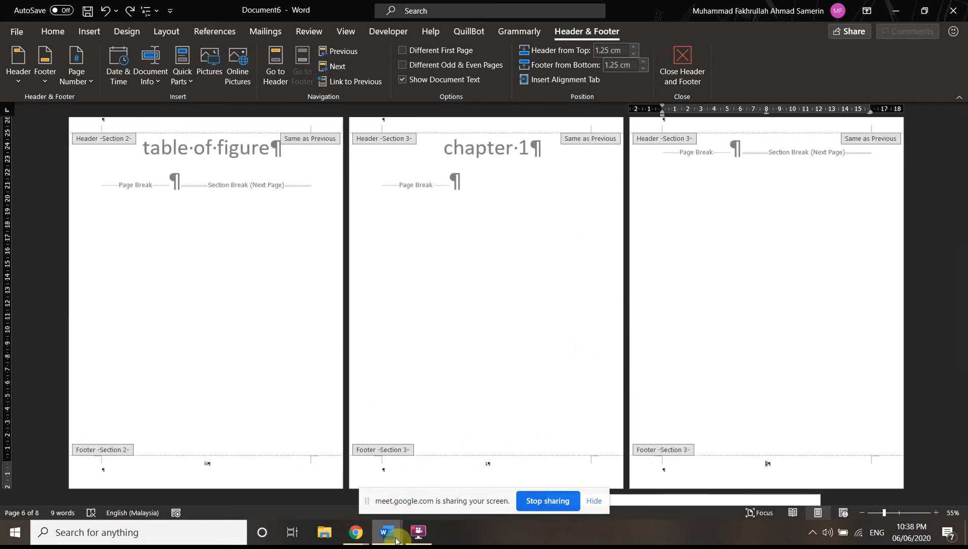
# - Switch to the "FYP 1 ori" document and examine its page numbering from the front matter to the Chapter 1 pages
pyautogui.moveTo(388, 532)
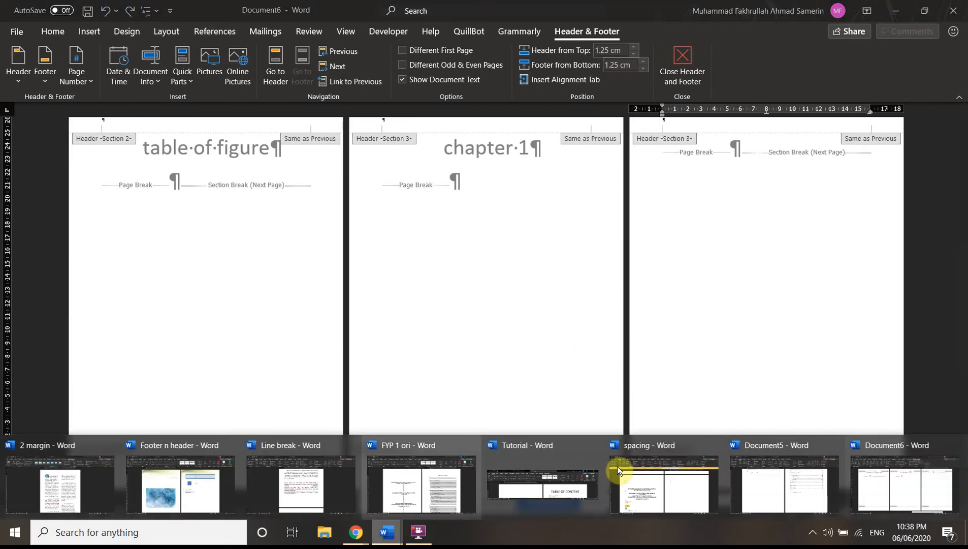
pyautogui.click(433, 485)
pyautogui.scroll(-9, 666, 331)
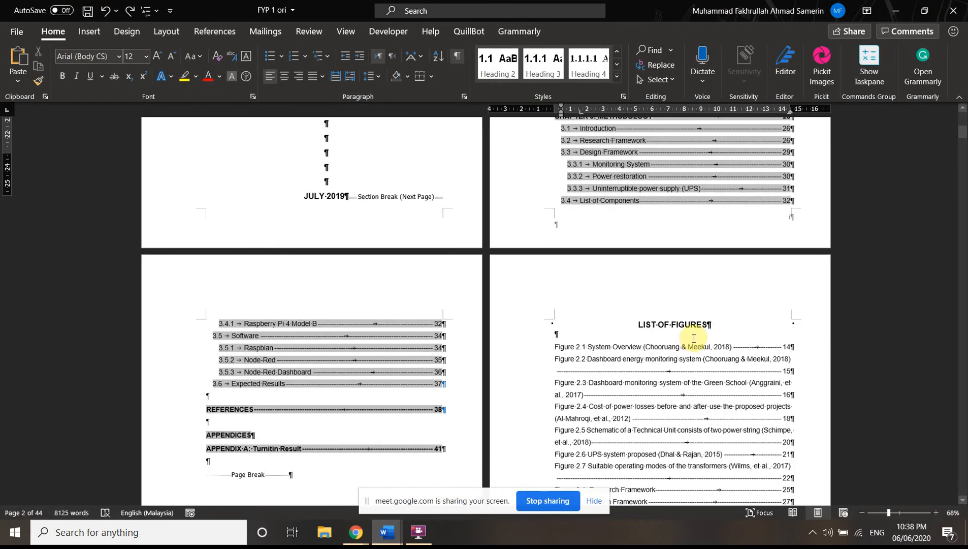
pyautogui.scroll(-15, 693, 338)
pyautogui.scroll(10, 688, 341)
pyautogui.scroll(1, 321, 327)
pyautogui.scroll(-4, 140, 178)
pyautogui.scroll(3, 375, 409)
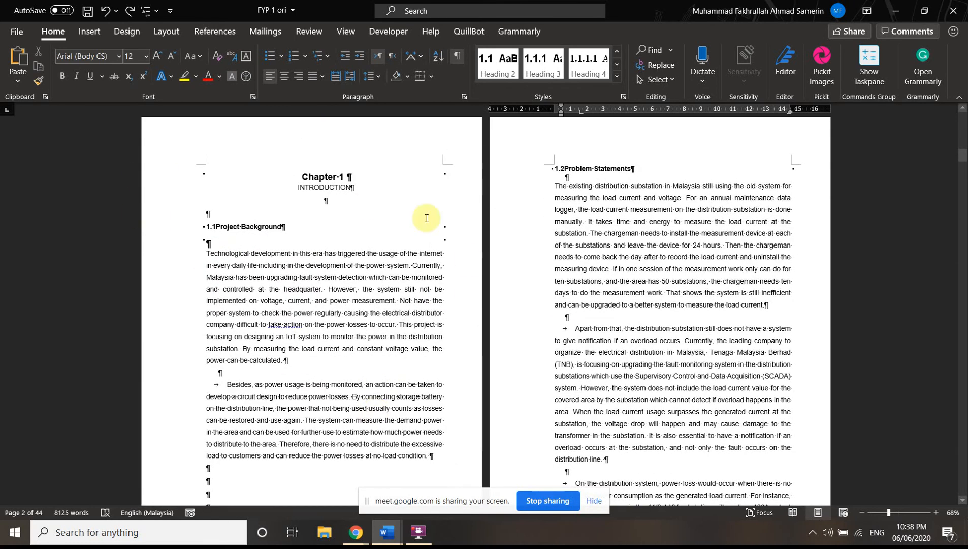
pyautogui.scroll(-2, 349, 347)
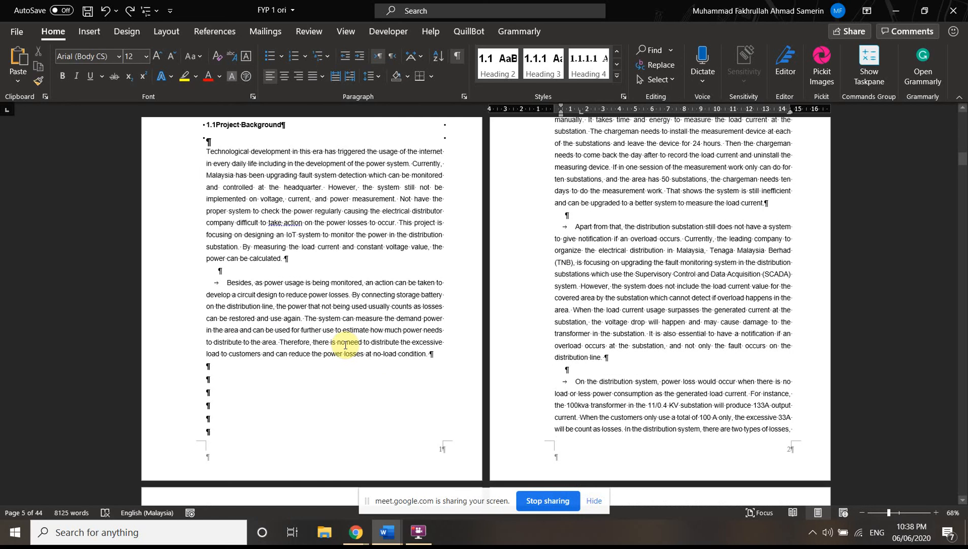
pyautogui.scroll(1, 345, 344)
pyautogui.scroll(-2, 263, 435)
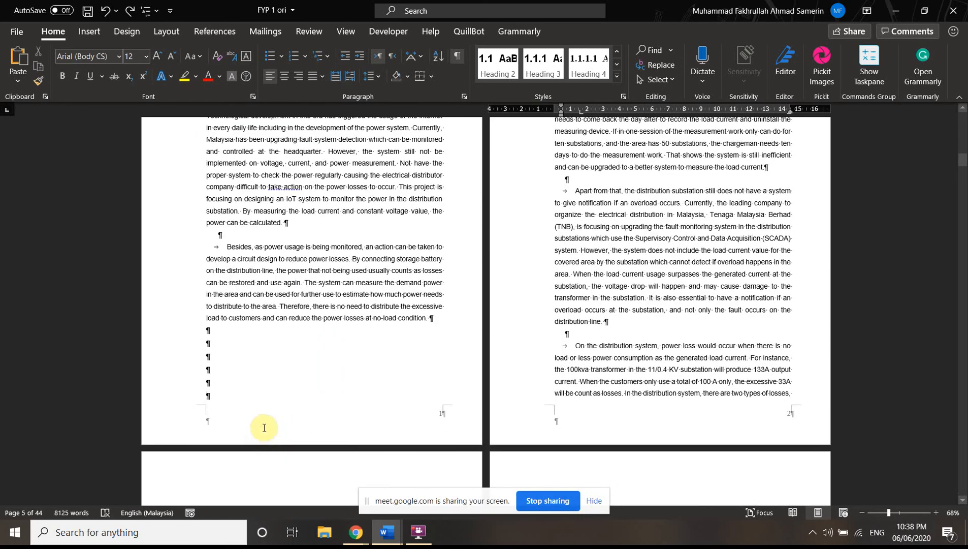
# - Open the footer of the first Chapter 1 page, check its section label and page number, and leave footer editing
pyautogui.doubleClick(264, 427)
pyautogui.scroll(1, 516, 423)
pyautogui.scroll(-2, 601, 394)
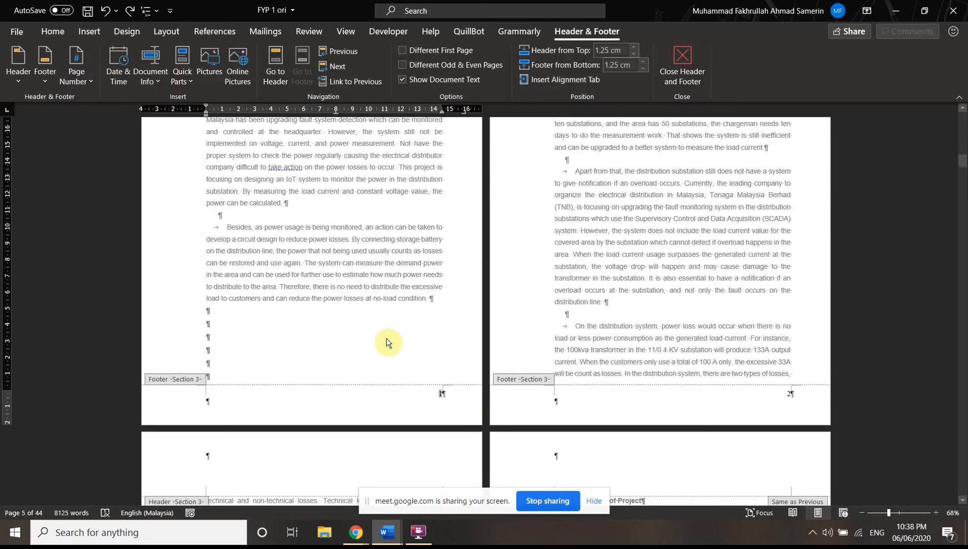
pyautogui.scroll(4, 478, 358)
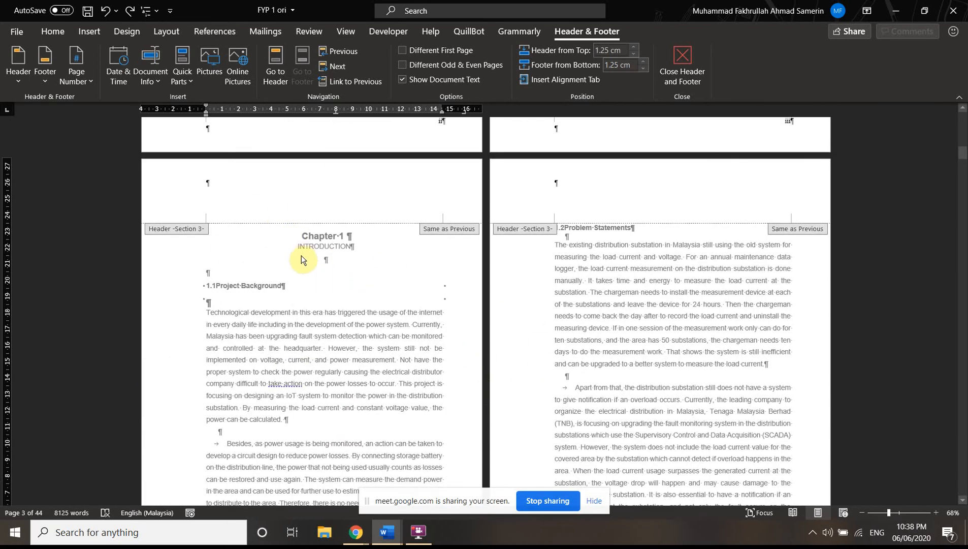
pyautogui.doubleClick(404, 286)
# - Try inserting a Next Page section break in front of the "Chapter 1" heading
pyautogui.scroll(-1, 300, 200)
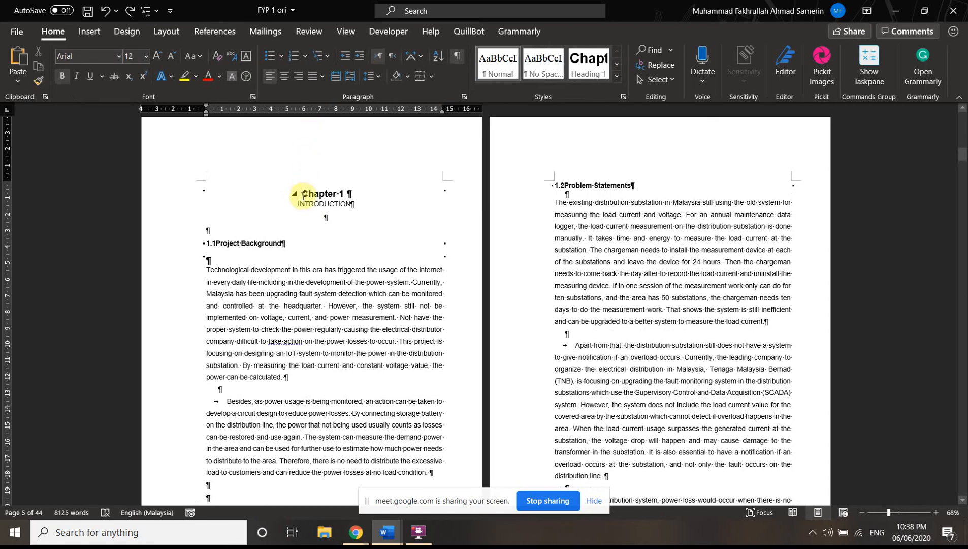
pyautogui.click(303, 196)
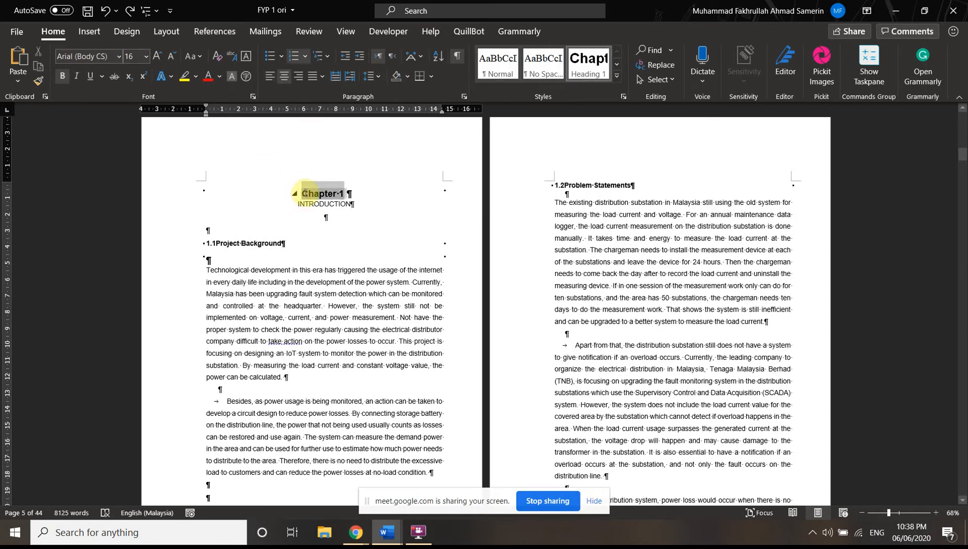
pyautogui.click(182, 33)
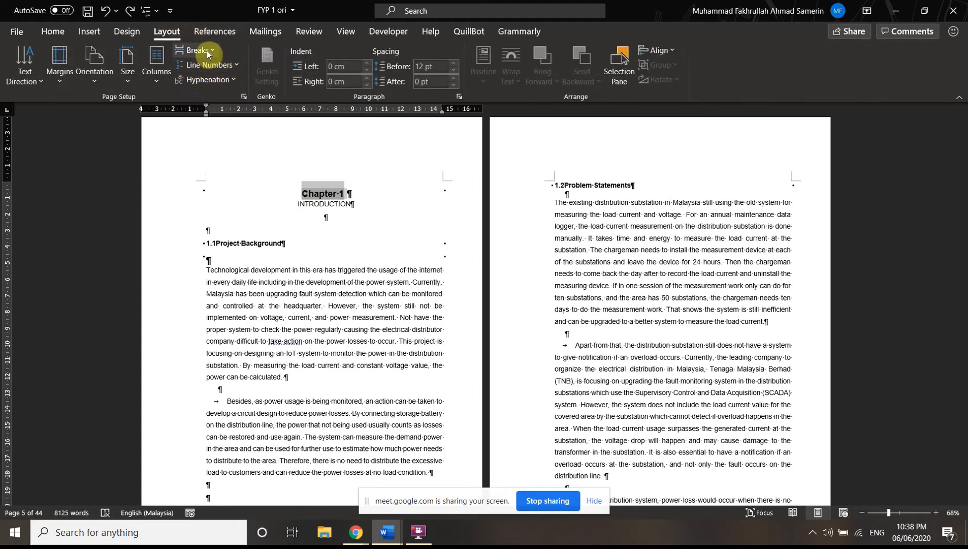
pyautogui.click(206, 50)
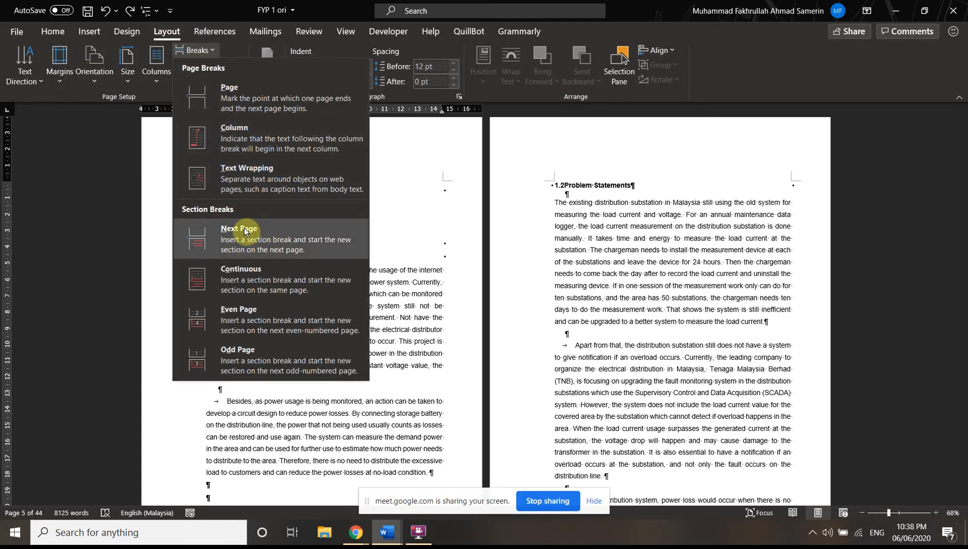
pyautogui.click(239, 244)
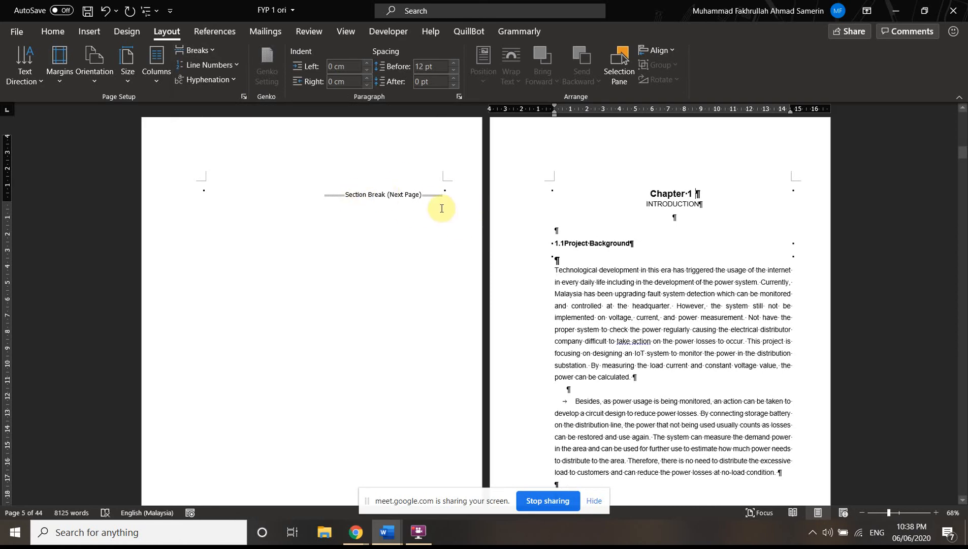
# - Check the pages around the section break inserted before the "Chapter 1" heading and undo that break
pyautogui.scroll(3, 960, 332)
pyautogui.click(326, 295)
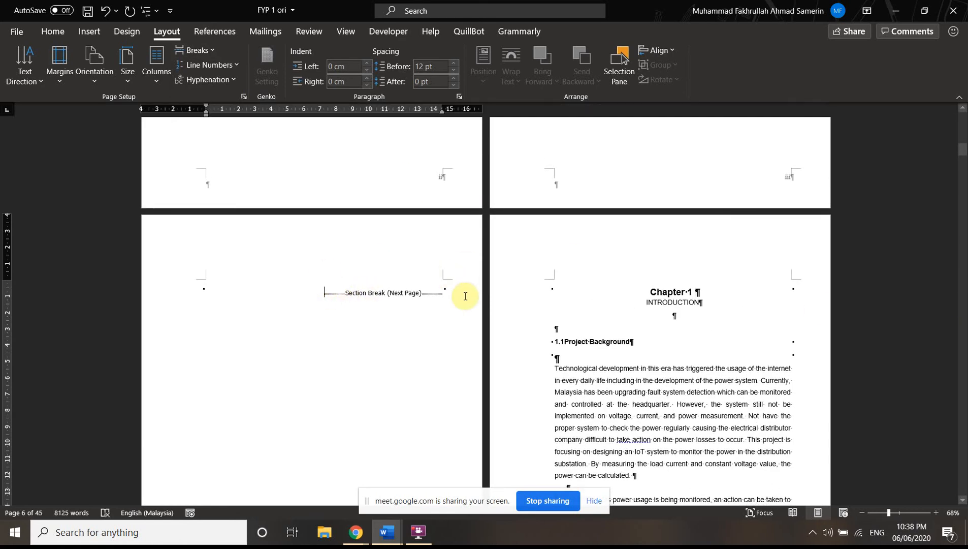
pyautogui.scroll(2, 341, 377)
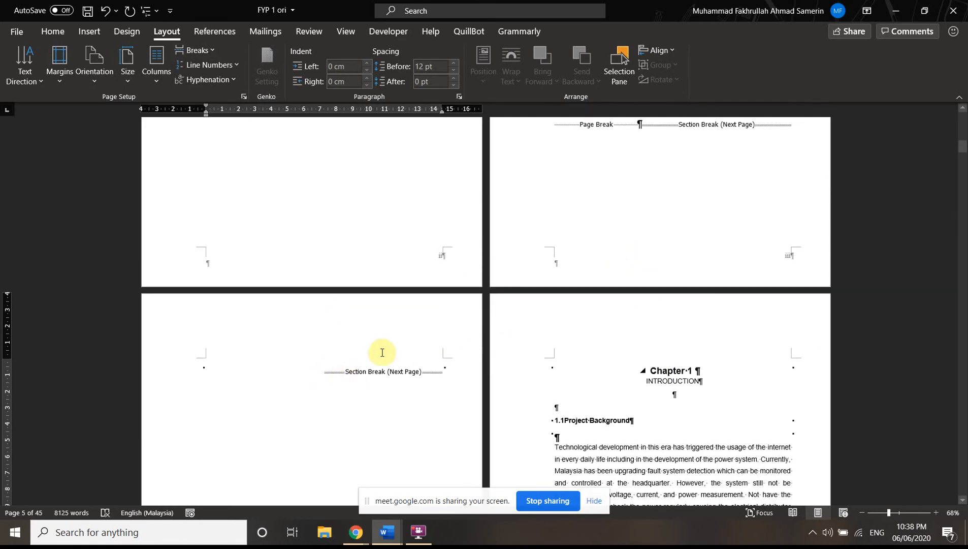
pyautogui.scroll(2, 724, 142)
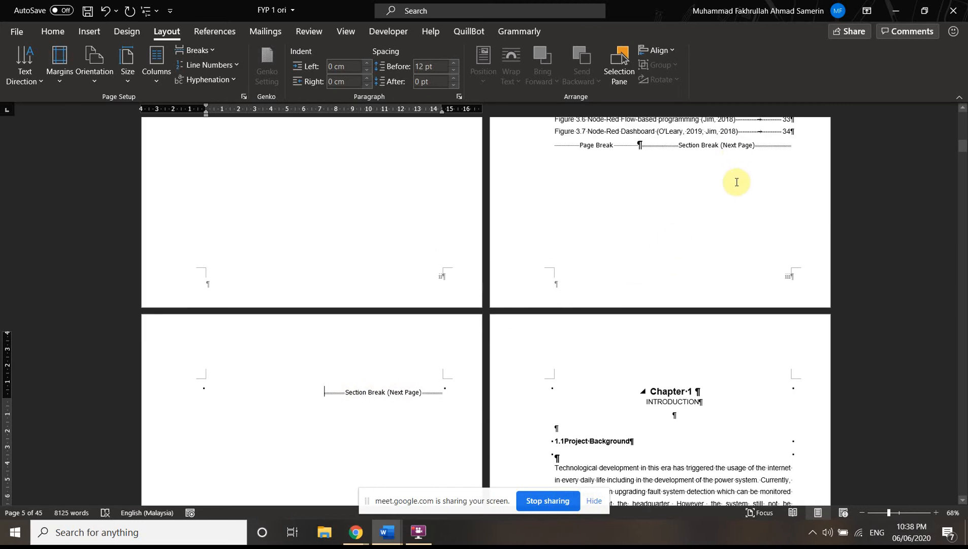
pyautogui.hotkey('ctrl', 'z')
# - Insert a Next Page section break at the end of the last paragraph of 1.1 Project Background
pyautogui.scroll(-7, 348, 394)
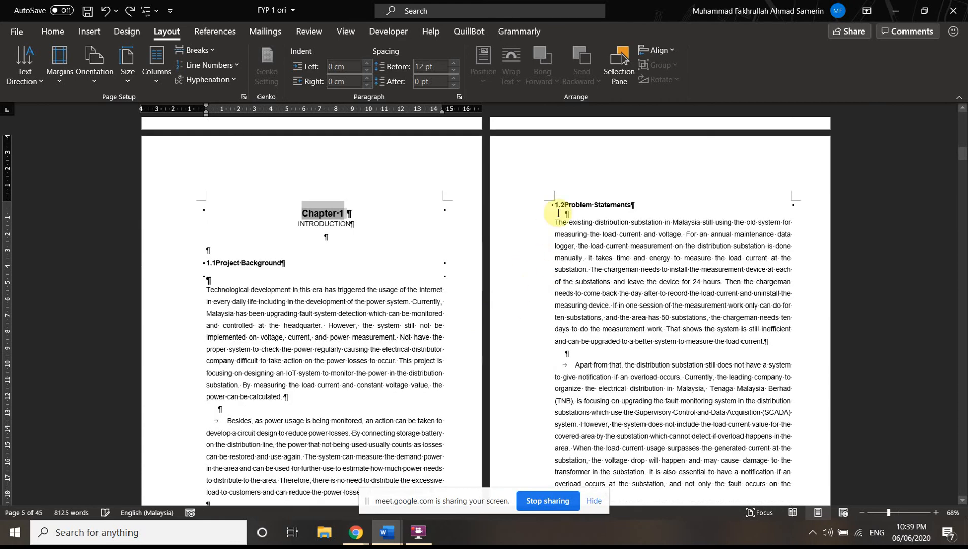
pyautogui.scroll(-7, 401, 287)
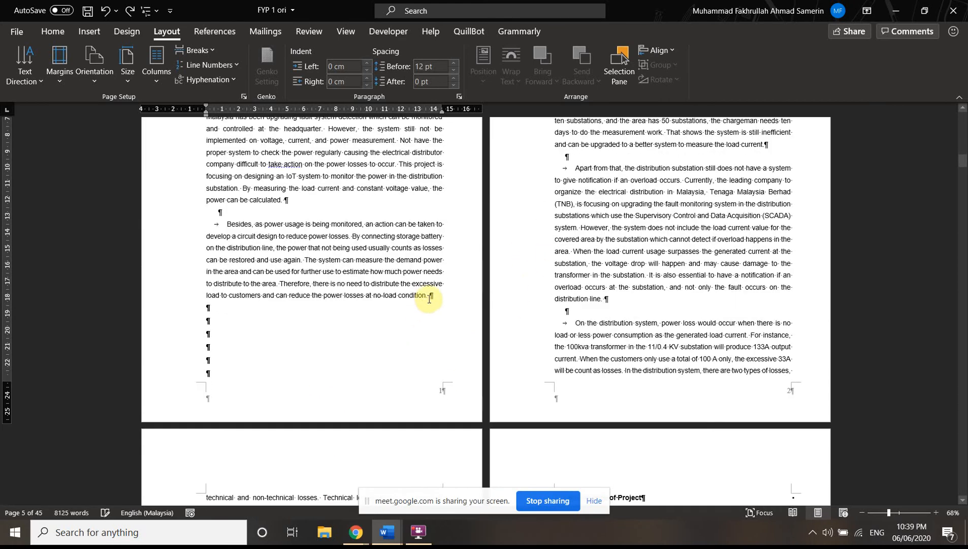
pyautogui.click(429, 299)
pyautogui.scroll(6, 548, 198)
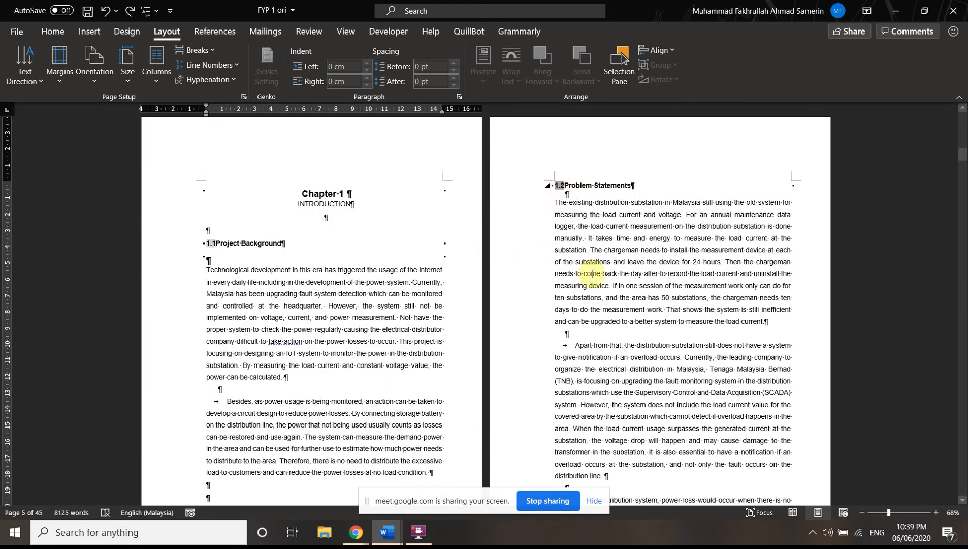
pyautogui.scroll(-2, 472, 426)
pyautogui.click(428, 413)
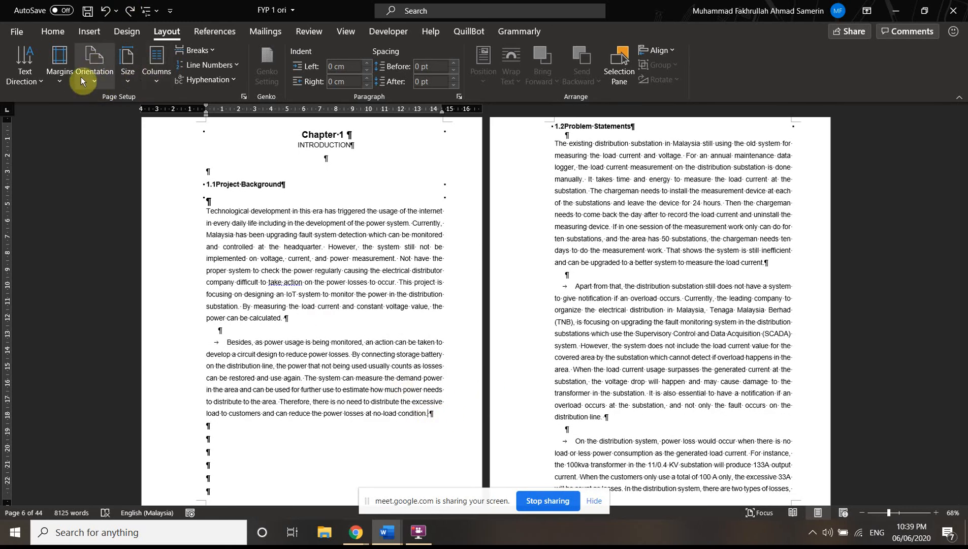
pyautogui.click(194, 50)
pyautogui.click(253, 245)
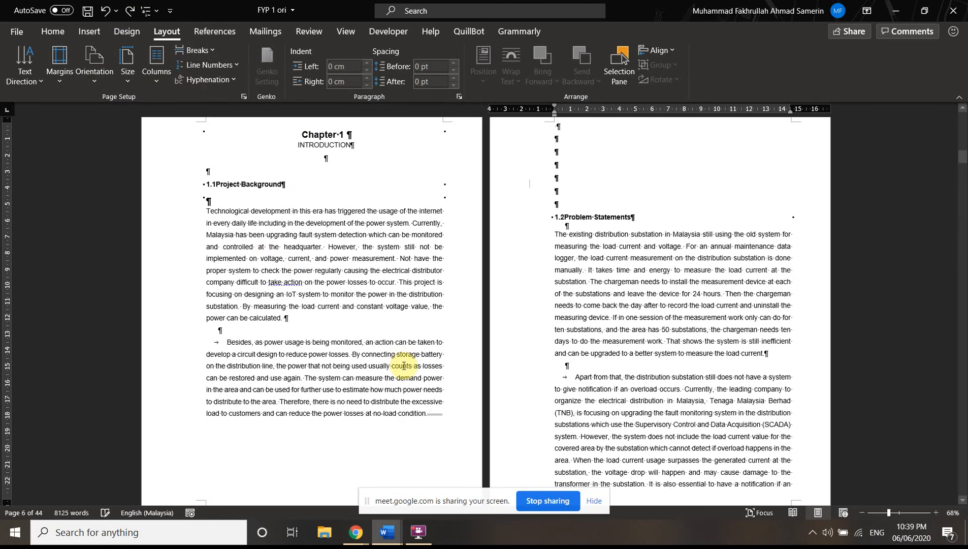
# - Open the footer of the Chapter 1 page and compare the section labels and page numbers of the surrounding pages
pyautogui.doubleClick(243, 443)
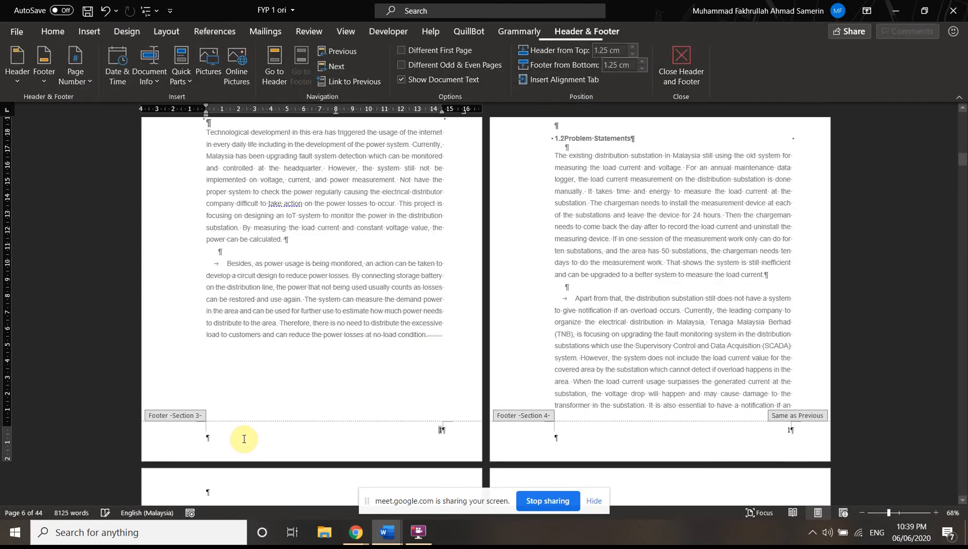
pyautogui.scroll(5, 328, 238)
pyautogui.scroll(3, 523, 239)
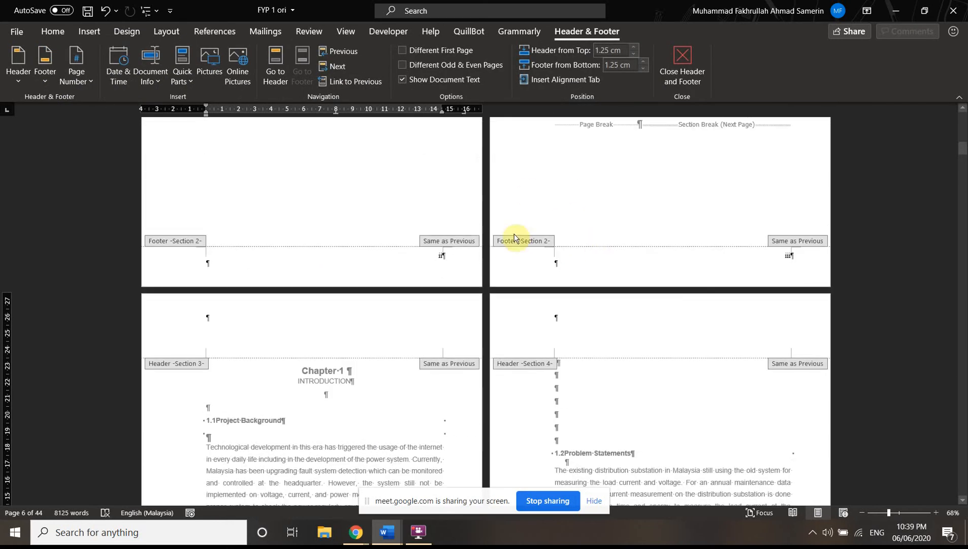
pyautogui.scroll(-3, 374, 358)
pyautogui.scroll(-4, 192, 274)
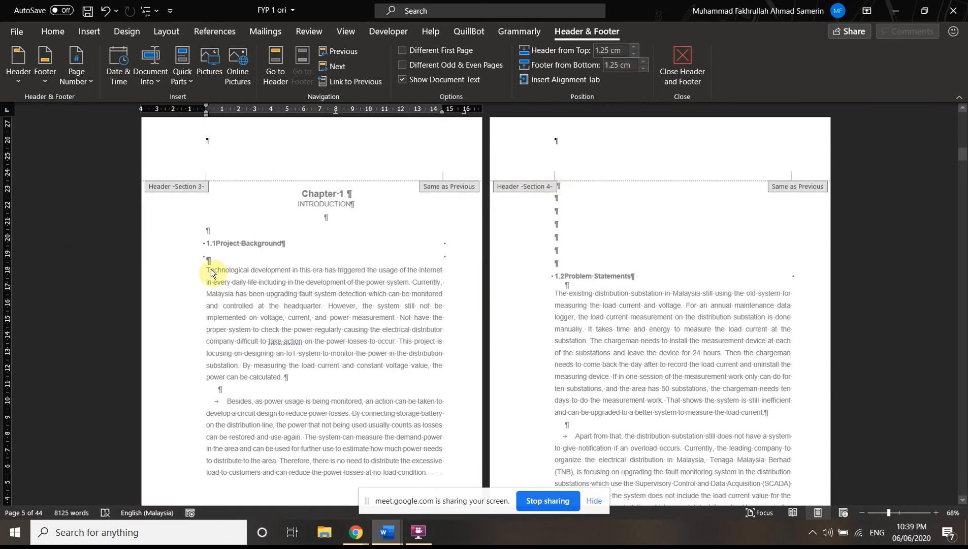
# - Leave footer editing and delete the surplus empty paragraphs above the 1.2 Problem Statements heading, leaving one
pyautogui.doubleClick(568, 244)
pyautogui.press('BackSpace')
pyautogui.press('BackSpace')
pyautogui.press('BackSpace')
pyautogui.press('BackSpace')
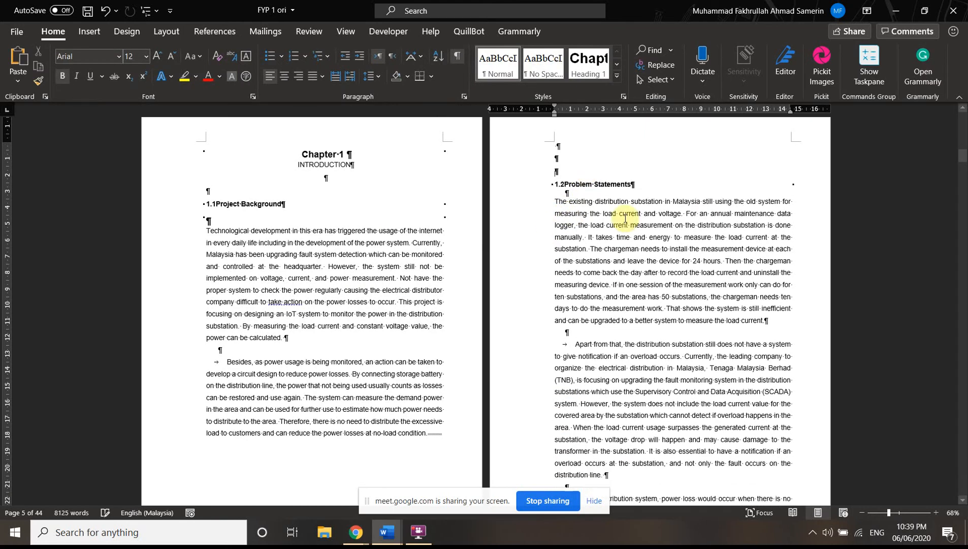
pyautogui.press('BackSpace')
pyautogui.press('BackSpace')
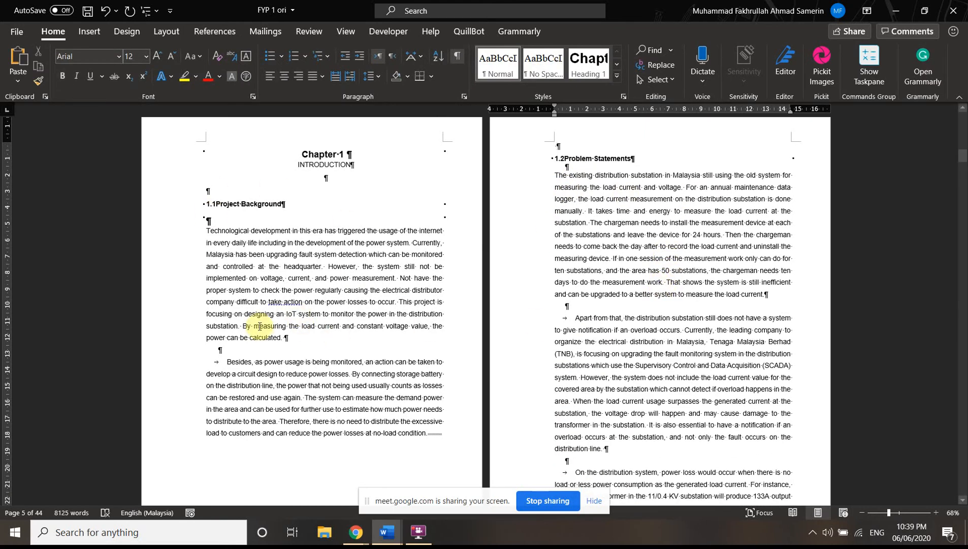
# - Apply the Wide margin preset to the section containing the Chapter 1 page
pyautogui.moveTo(256, 221); pyautogui.dragTo(219, 286)
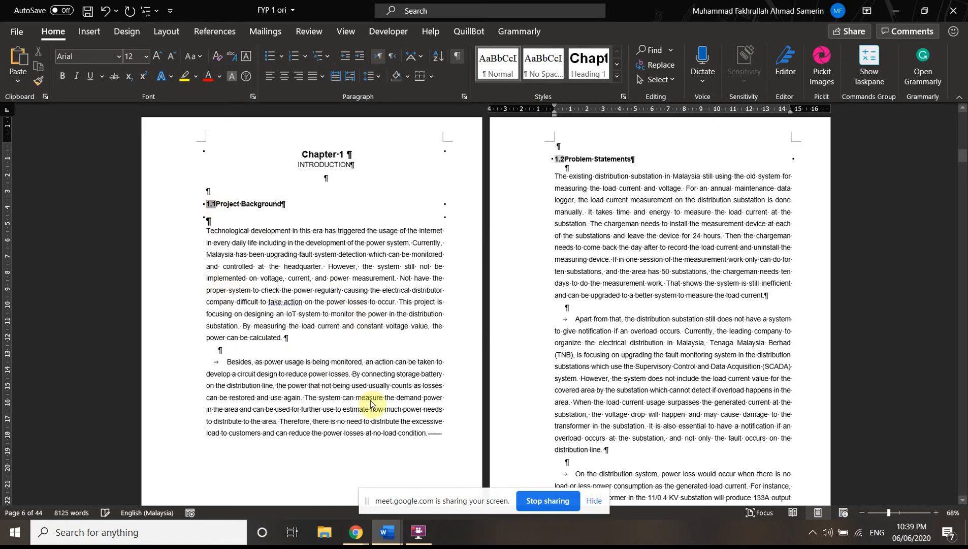
pyautogui.moveTo(442, 432); pyautogui.dragTo(267, 224)
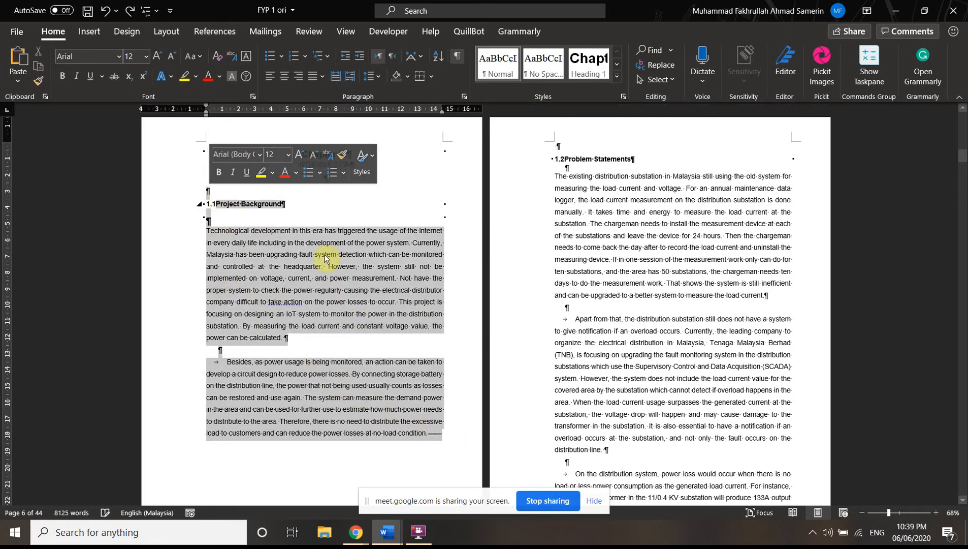
pyautogui.click(338, 226)
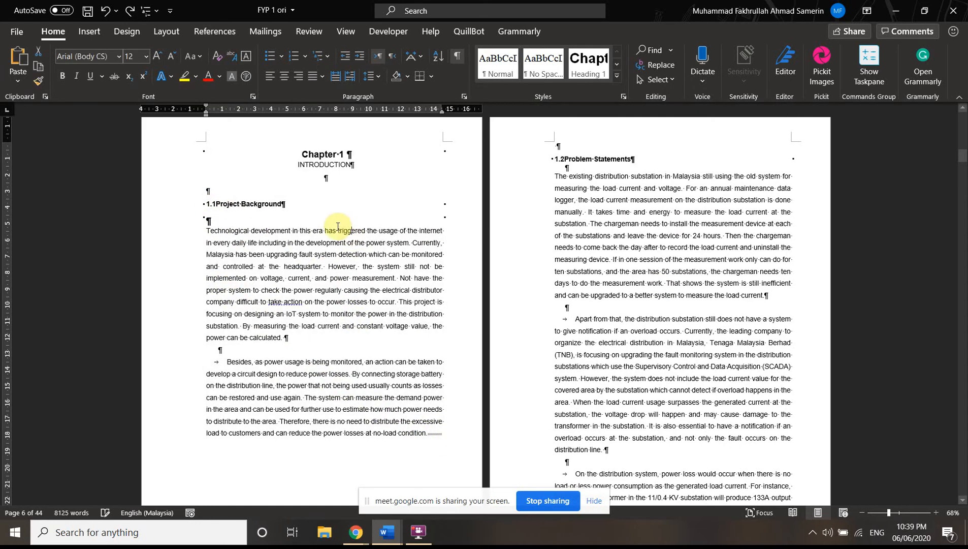
pyautogui.click(168, 33)
pyautogui.click(60, 64)
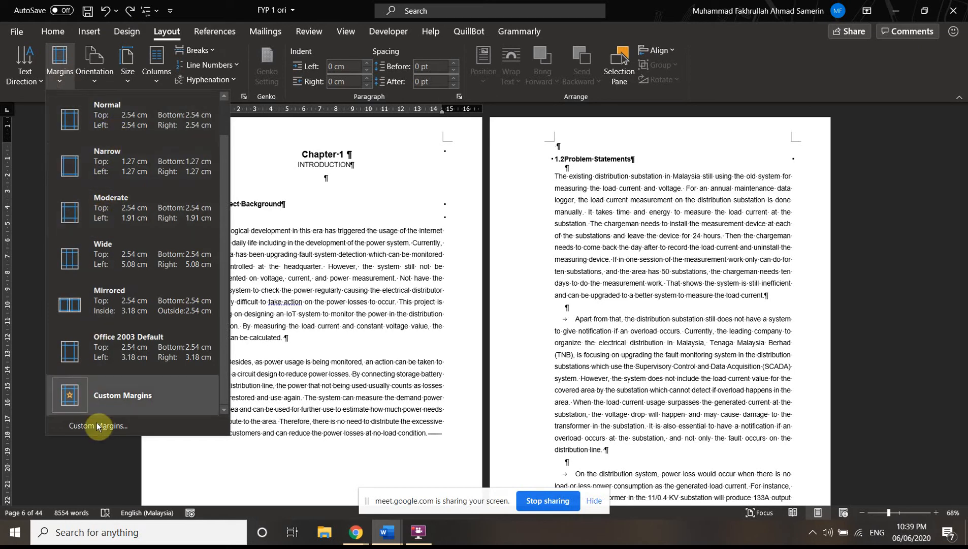
pyautogui.click(108, 258)
# - Compare the margins and text width of the Chapter 1 page with those of the 1.2 Problem Statements page
pyautogui.scroll(-3, 299, 257)
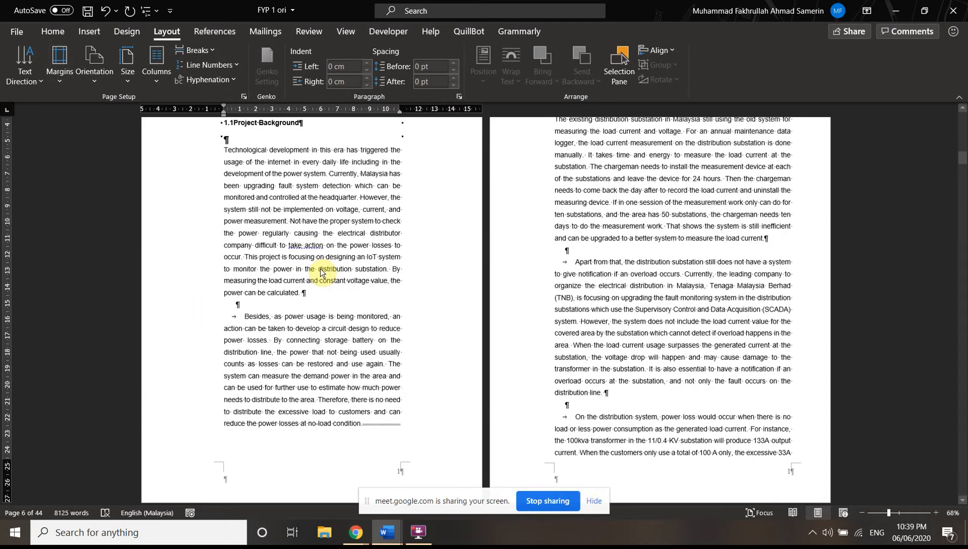
pyautogui.scroll(3, 285, 331)
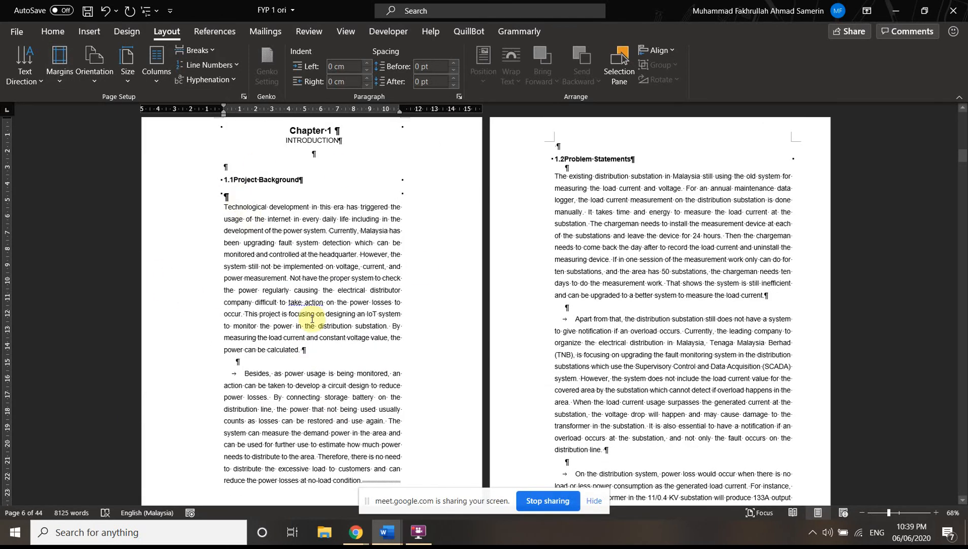
pyautogui.scroll(-5, 688, 248)
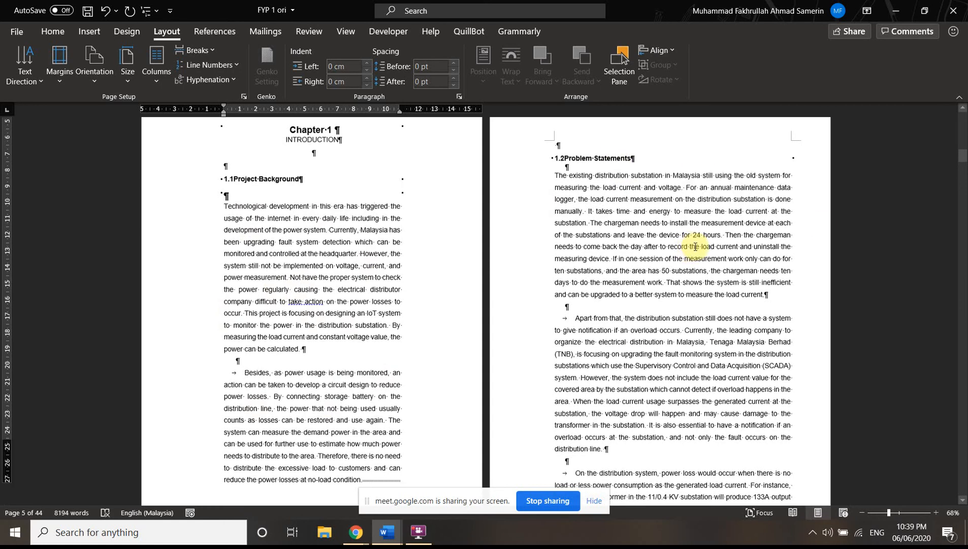
pyautogui.scroll(3, 621, 270)
pyautogui.scroll(3, 634, 275)
pyautogui.scroll(-2, 313, 243)
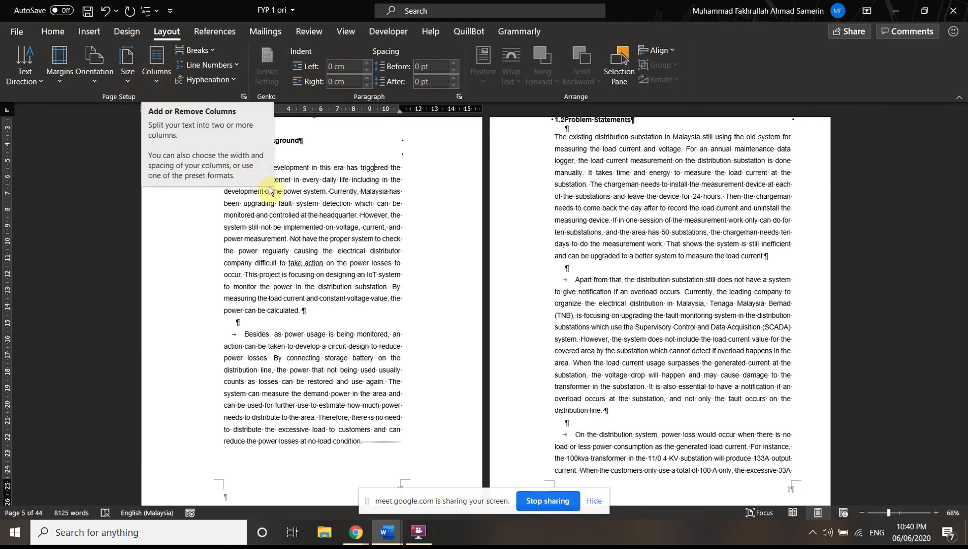
pyautogui.scroll(3, 591, 279)
pyautogui.scroll(-1, 594, 274)
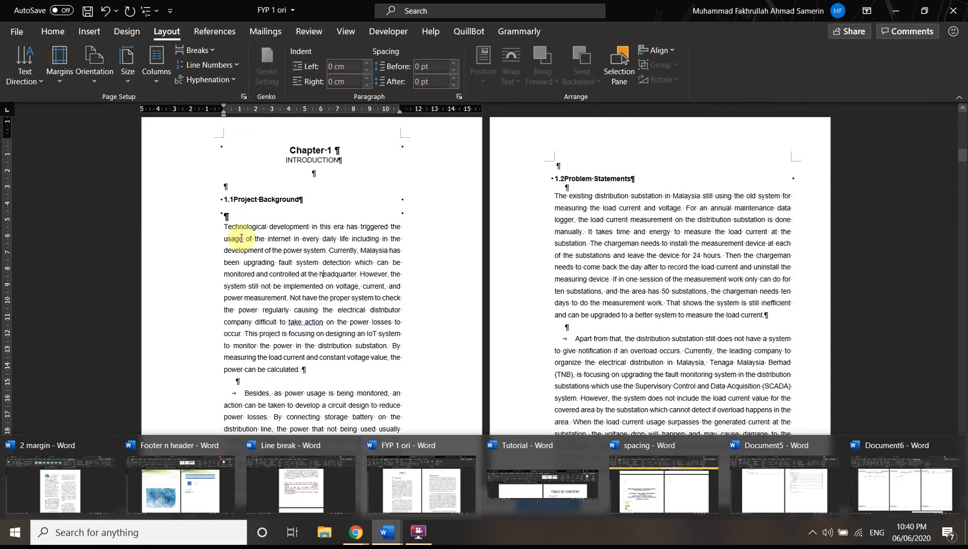
# - Lay out the text of the Chapter 1 page's section in two columns
pyautogui.moveTo(223, 227); pyautogui.dragTo(224, 138)
pyautogui.scroll(2, 223, 257)
pyautogui.click(222, 257)
pyautogui.scroll(2, 223, 256)
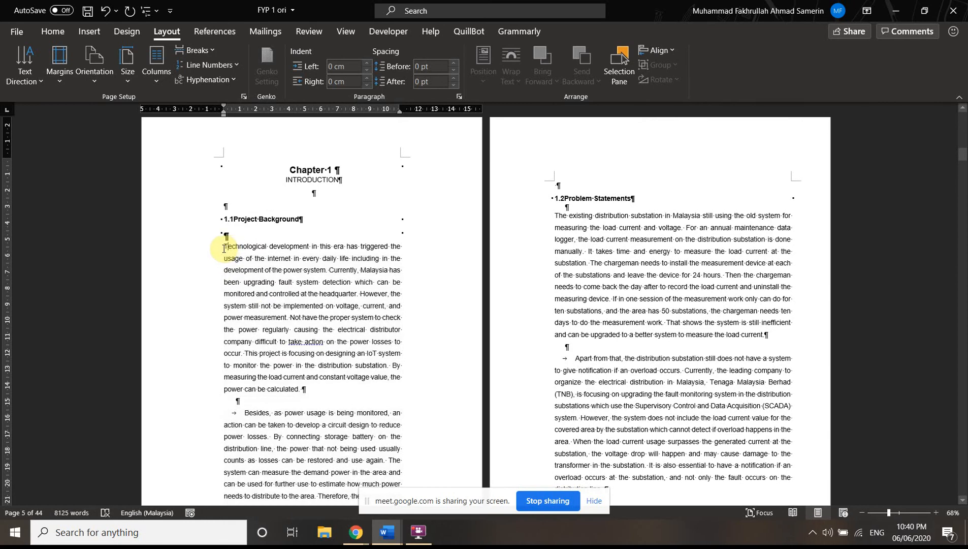
pyautogui.click(158, 67)
pyautogui.click(189, 142)
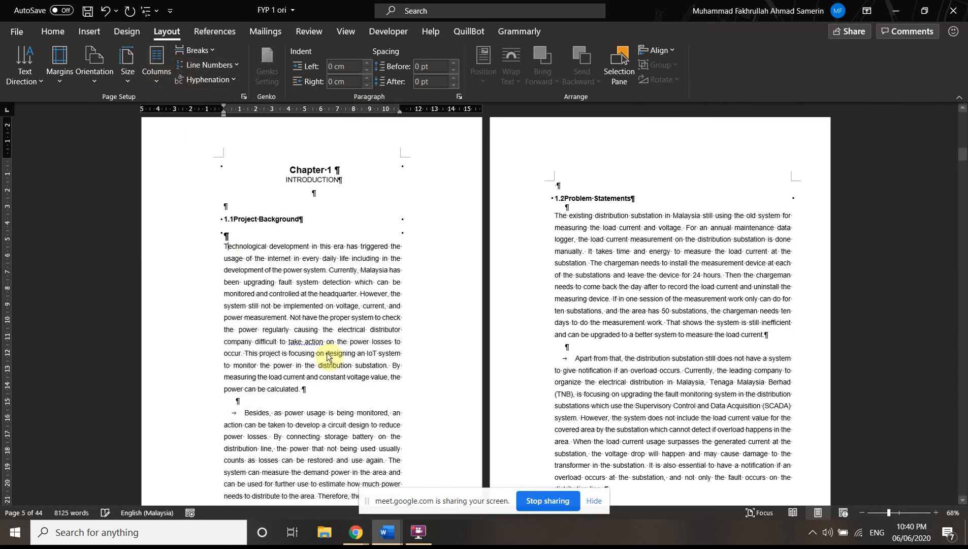
pyautogui.scroll(-1, 361, 357)
pyautogui.scroll(-3, 525, 329)
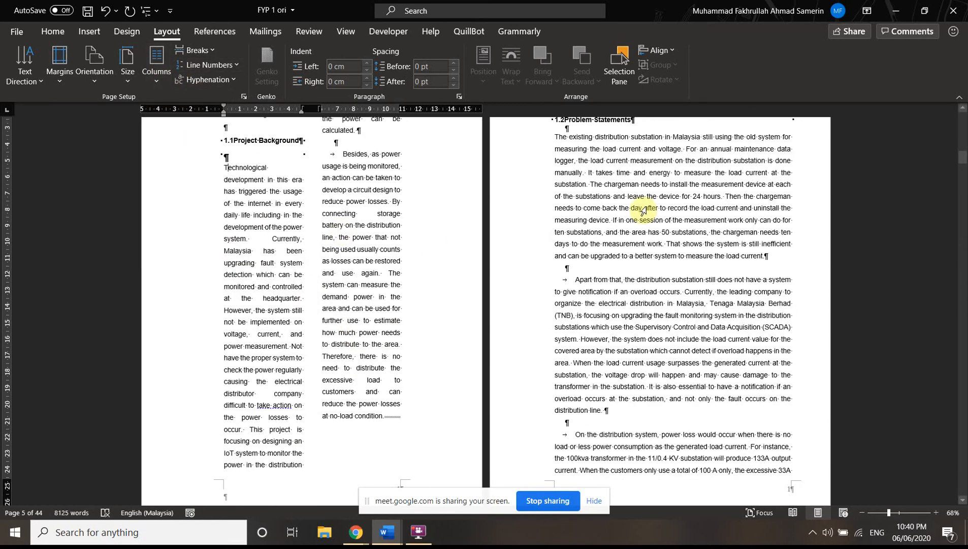
# - Set the Chapter 1 page's section back to a single column
pyautogui.click(156, 66)
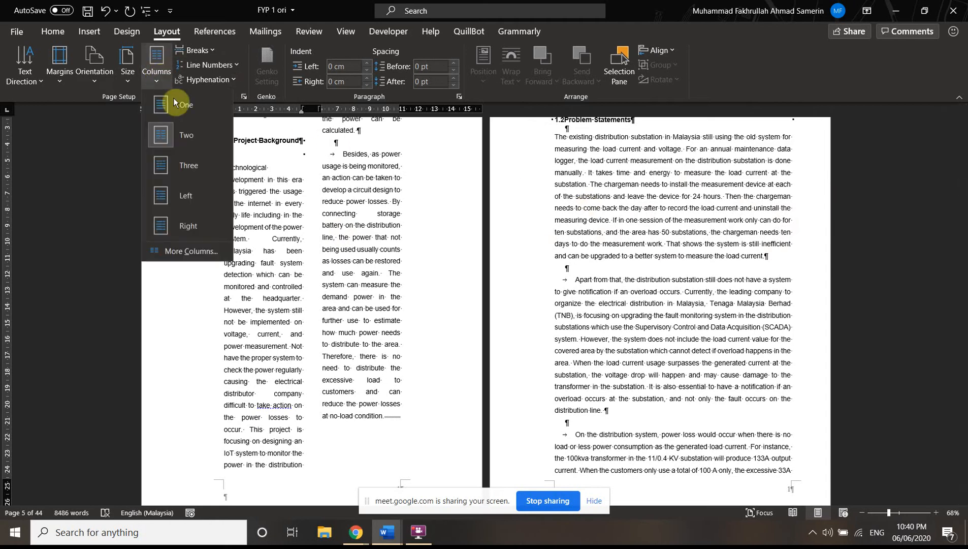
pyautogui.click(197, 106)
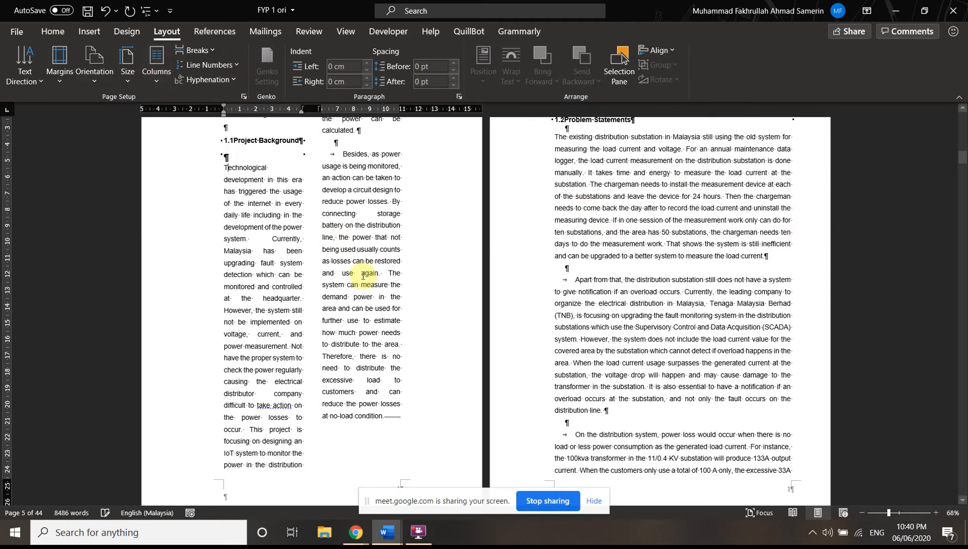
pyautogui.scroll(2, 360, 290)
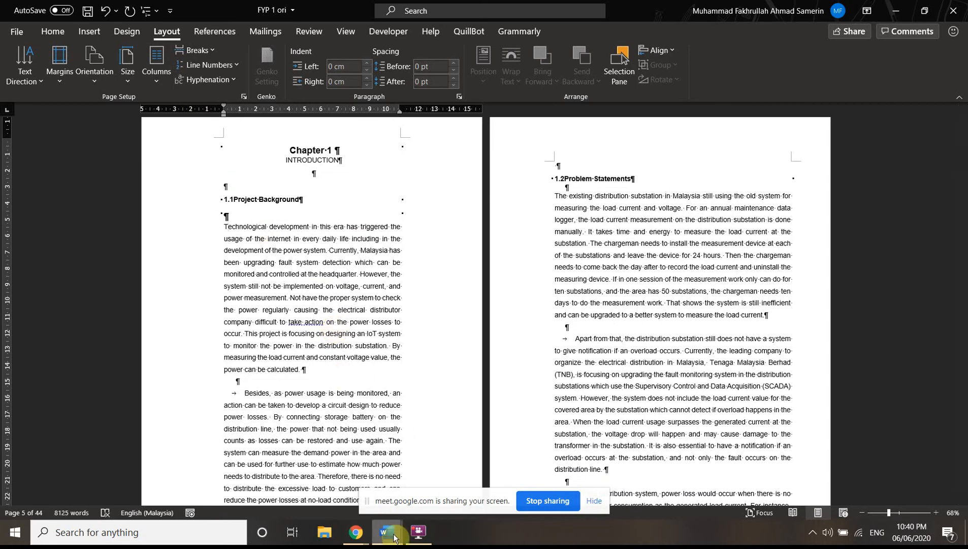
# - In the spacing document, copy the "Monitoring and Reduction of Power Losses" report title to the top of the last page, with an empty paragraph below
pyautogui.moveTo(387, 531)
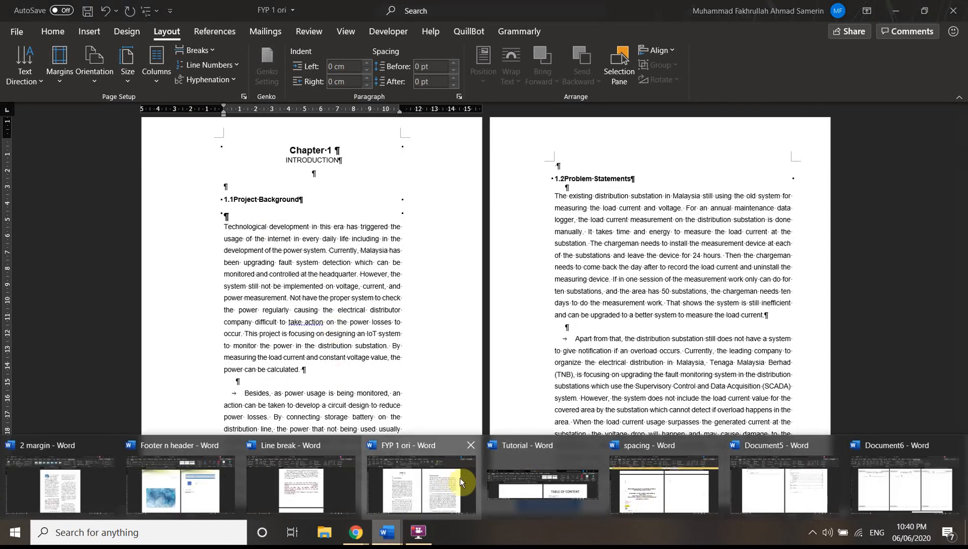
pyautogui.click(666, 501)
pyautogui.scroll(2, 631, 454)
pyautogui.tripleClick(284, 364)
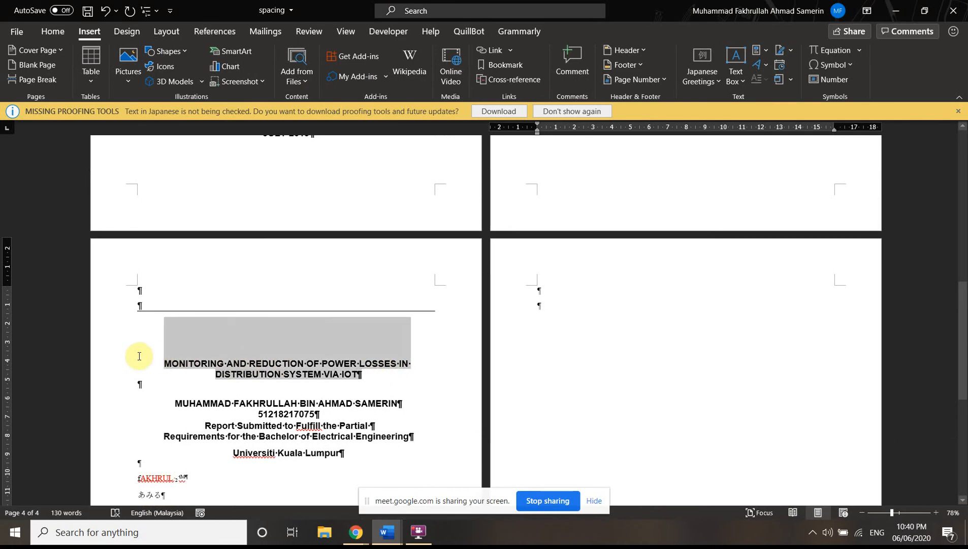
pyautogui.hotkey('ctrl', 'c')
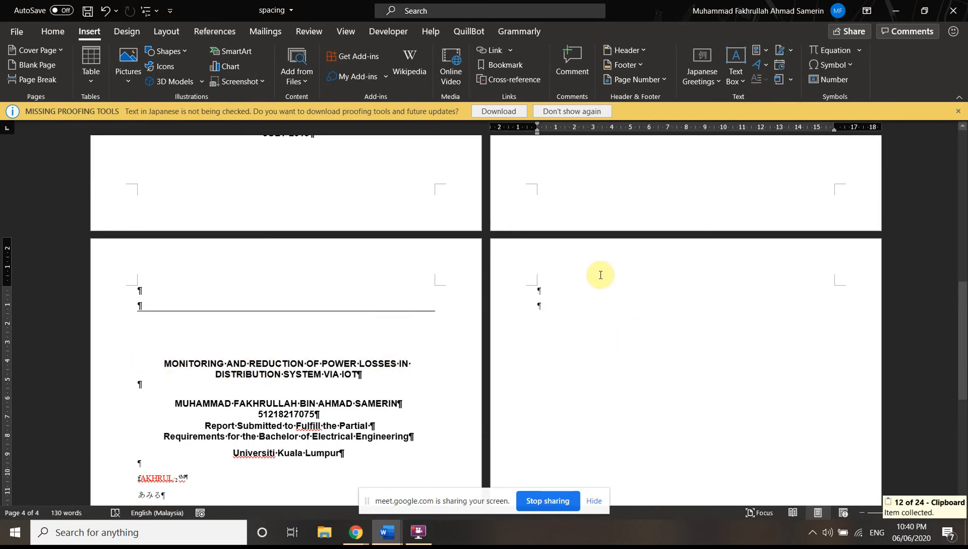
pyautogui.click(599, 274)
pyautogui.hotkey('ctrl', 'v')
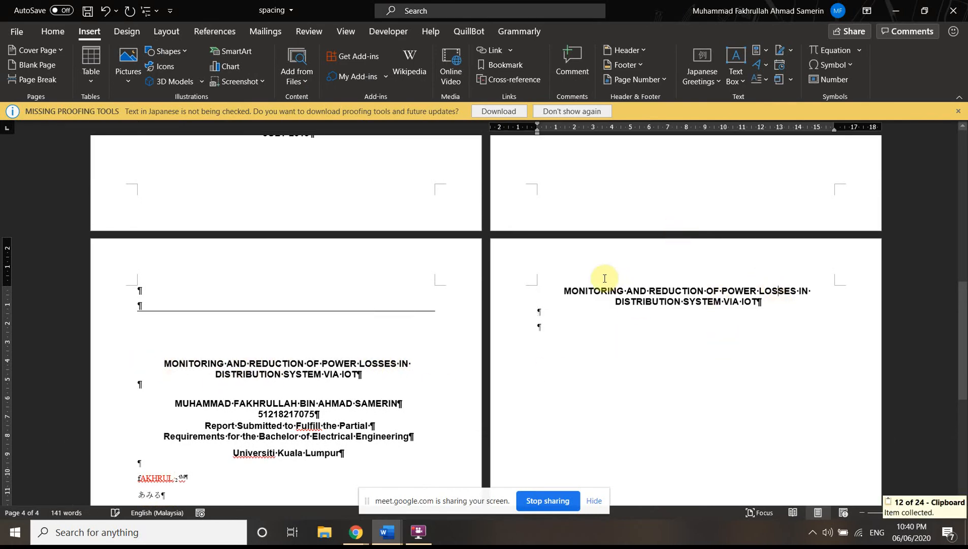
pyautogui.moveTo(555, 287); pyautogui.dragTo(682, 307)
pyautogui.click(777, 316)
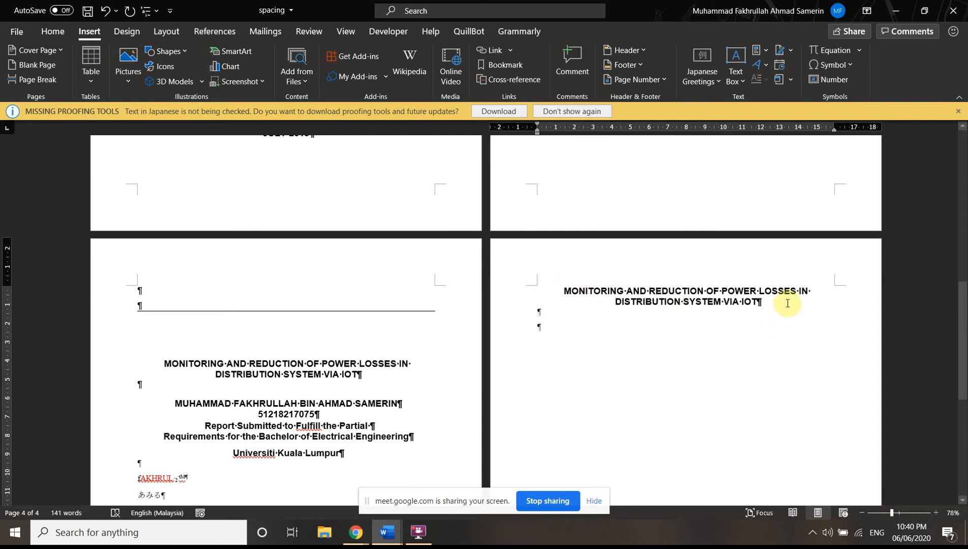
pyautogui.scroll(-4, 687, 389)
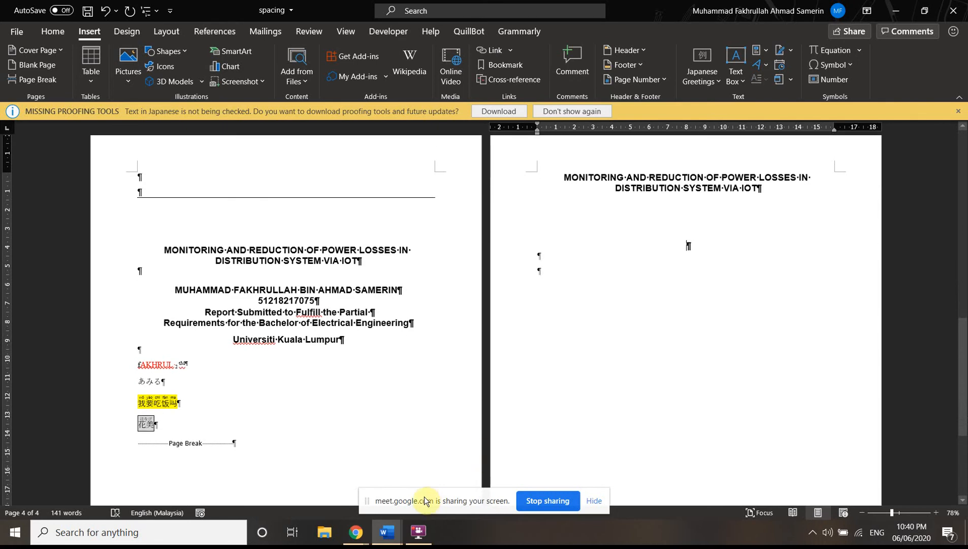
# - Copy the first two text paragraphs under 1.2 Problem Statements in FYP 1 ori and paste them below the copied title in the spacing document
pyautogui.moveTo(394, 535)
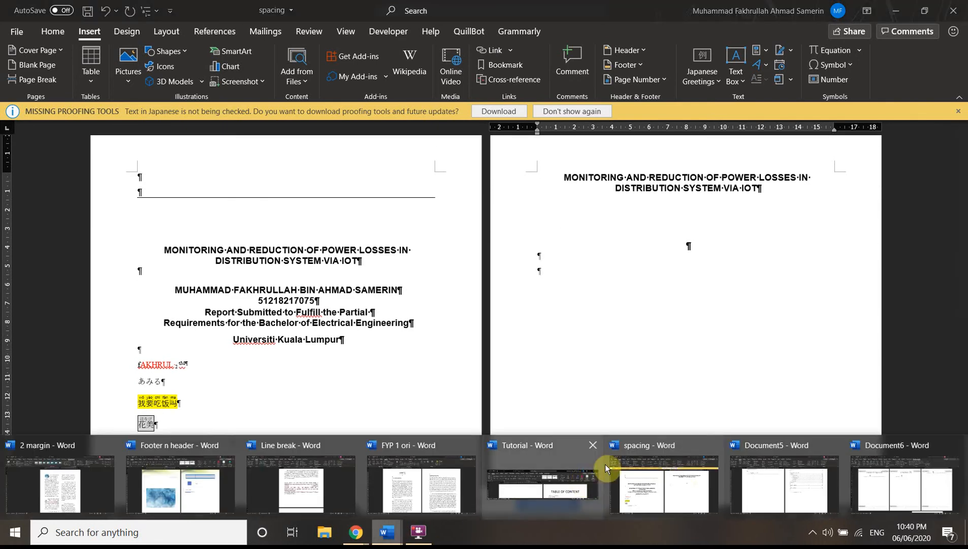
pyautogui.click(420, 468)
pyautogui.moveTo(554, 192); pyautogui.dragTo(757, 467)
pyautogui.hotkey('ctrl', 'c')
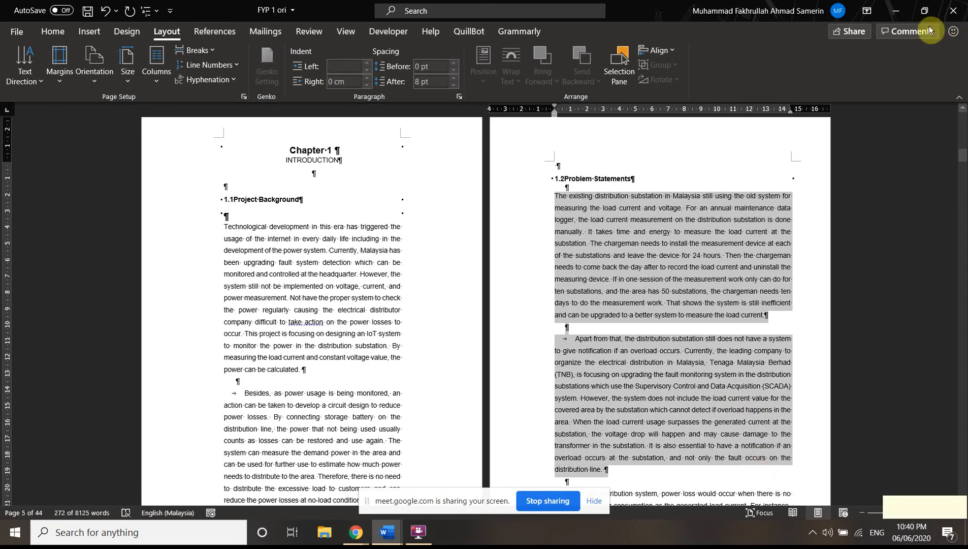
pyautogui.click(896, 10)
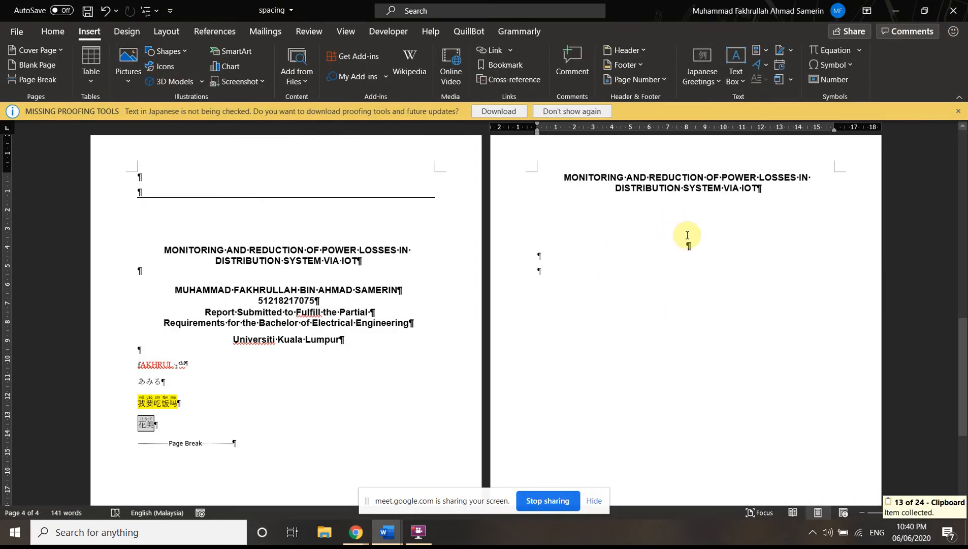
pyautogui.hotkey('ctrl', 'v')
# - Add an empty paragraph between the copied title and the pasted body text
pyautogui.scroll(3, 761, 270)
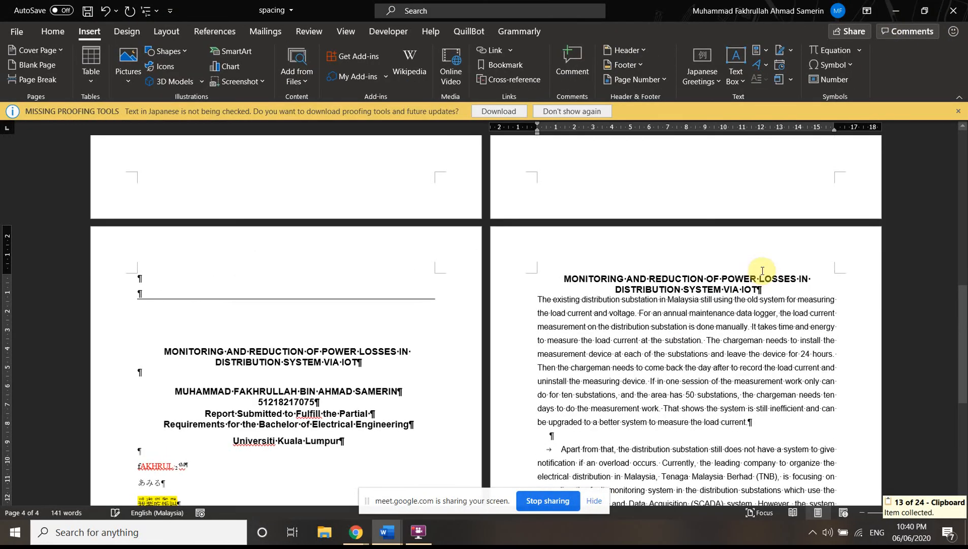
pyautogui.press('Return')
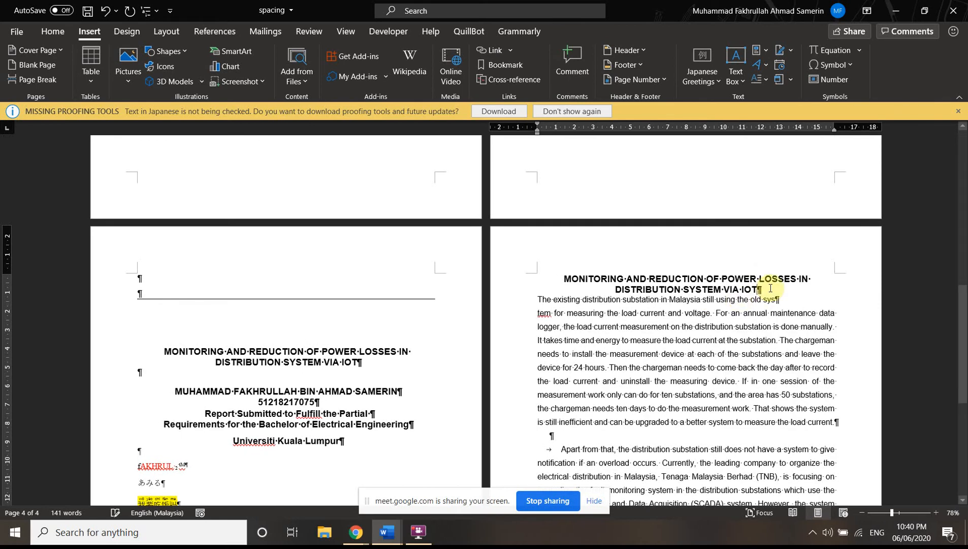
pyautogui.press('Return')
pyautogui.scroll(-5, 709, 320)
pyautogui.scroll(1, 691, 173)
pyautogui.scroll(2, 691, 173)
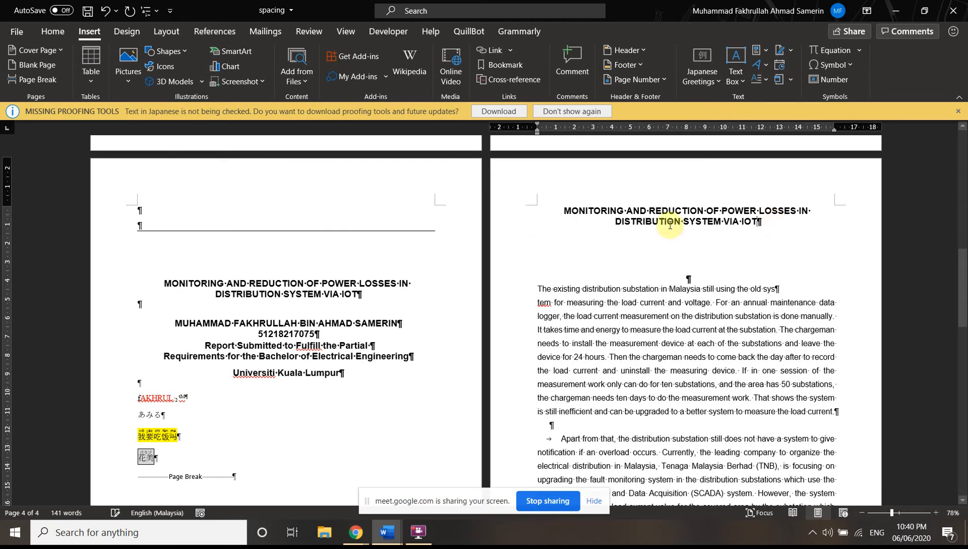
# - Insert a Continuous section break after the copied title and remove the extra empty paragraph above the body text
pyautogui.click(166, 32)
pyautogui.click(207, 52)
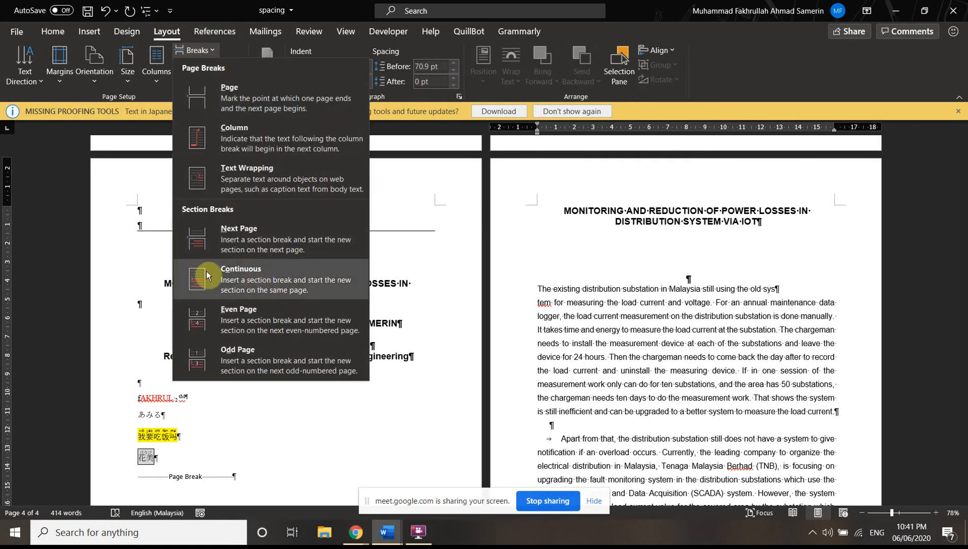
pyautogui.click(235, 283)
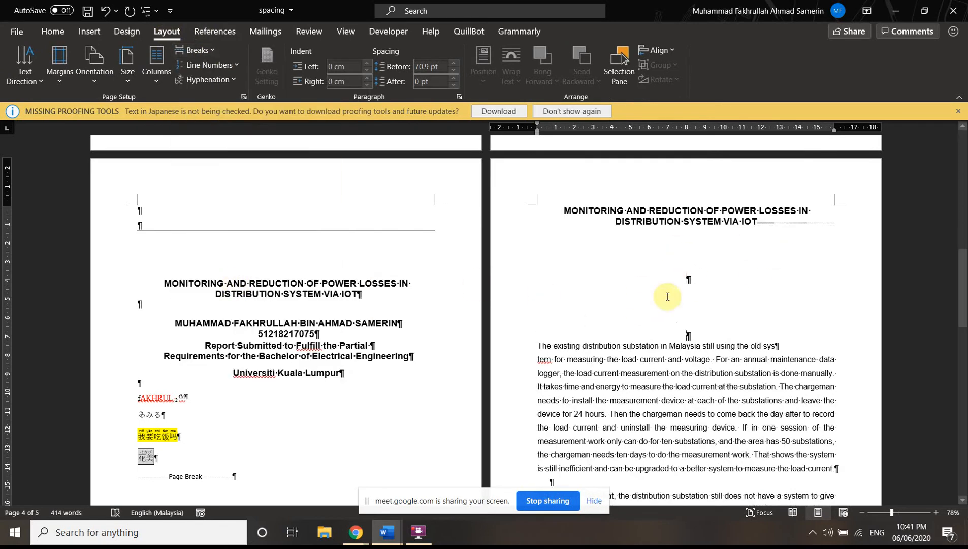
pyautogui.press('BackSpace')
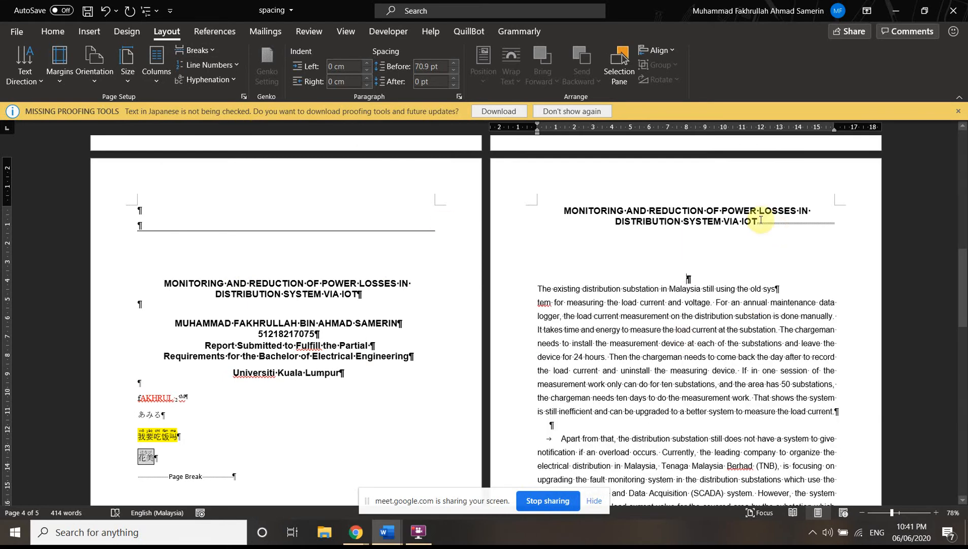
# - Lay out the pasted body paragraphs below the title in two columns, leaving the title out of the selection
pyautogui.moveTo(624, 331); pyautogui.dragTo(805, 404)
pyautogui.moveTo(843, 363); pyautogui.dragTo(540, 380)
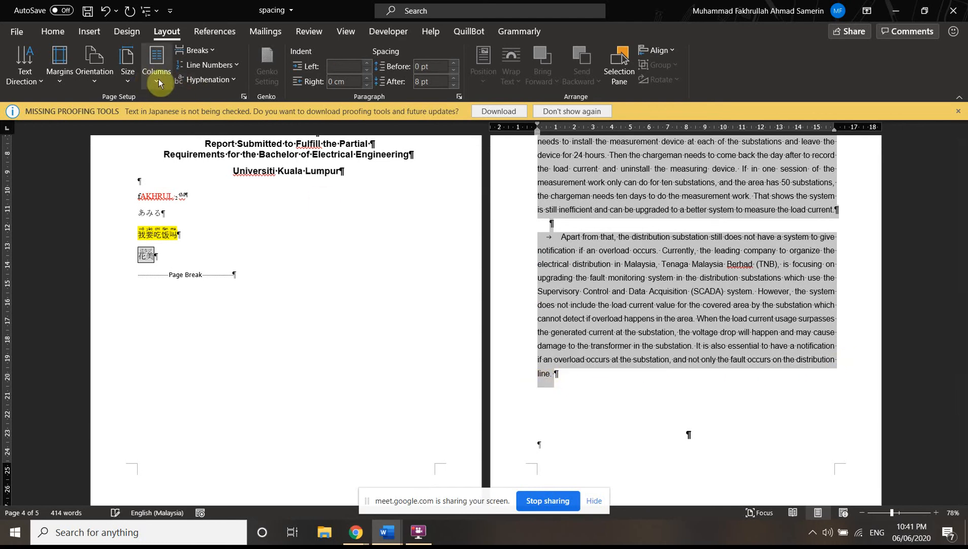
pyautogui.click(156, 68)
pyautogui.click(185, 145)
pyautogui.scroll(3, 712, 319)
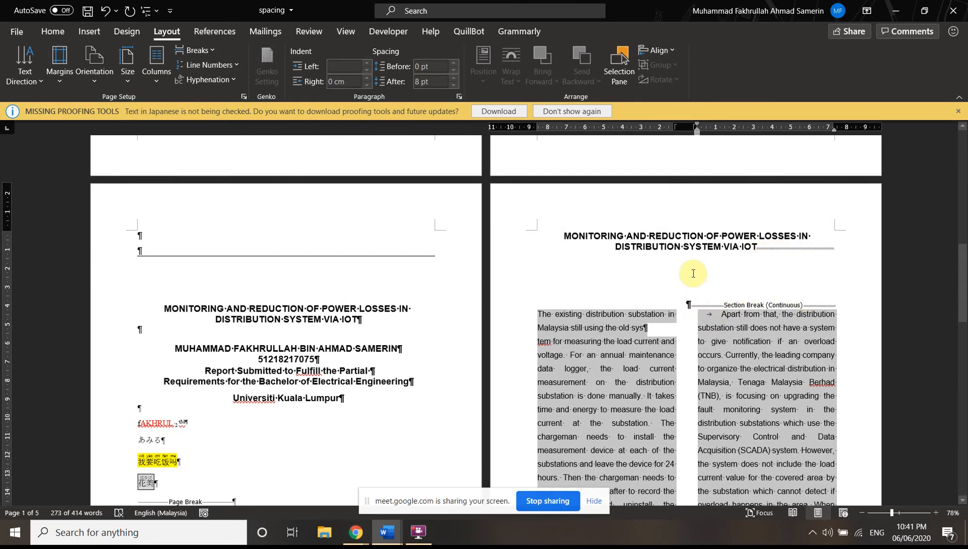
# - Split the first column's text after "The chargeman needs to install" with two new paragraphs and insert a column break there
pyautogui.scroll(-3, 692, 283)
pyautogui.scroll(-4, 611, 313)
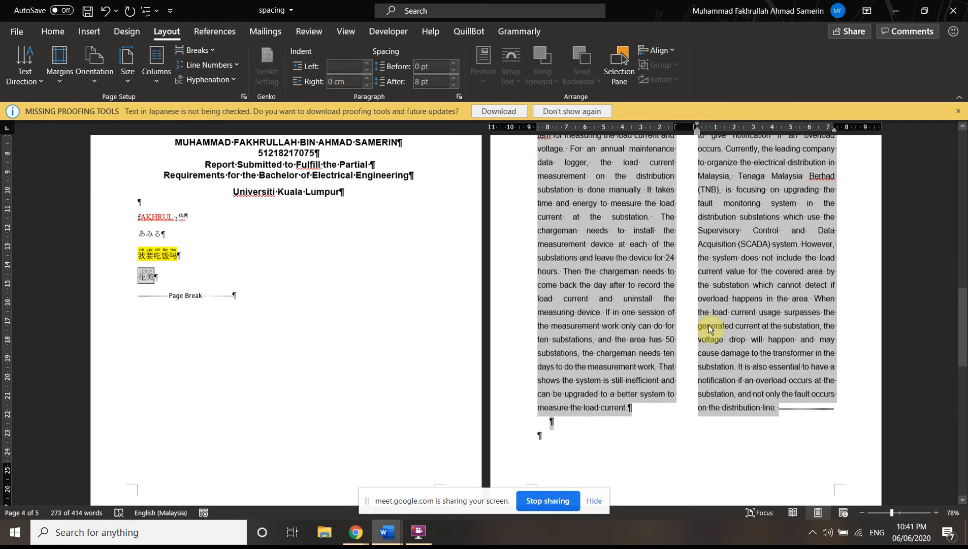
pyautogui.scroll(3, 609, 312)
pyautogui.scroll(-3, 639, 360)
pyautogui.click(683, 336)
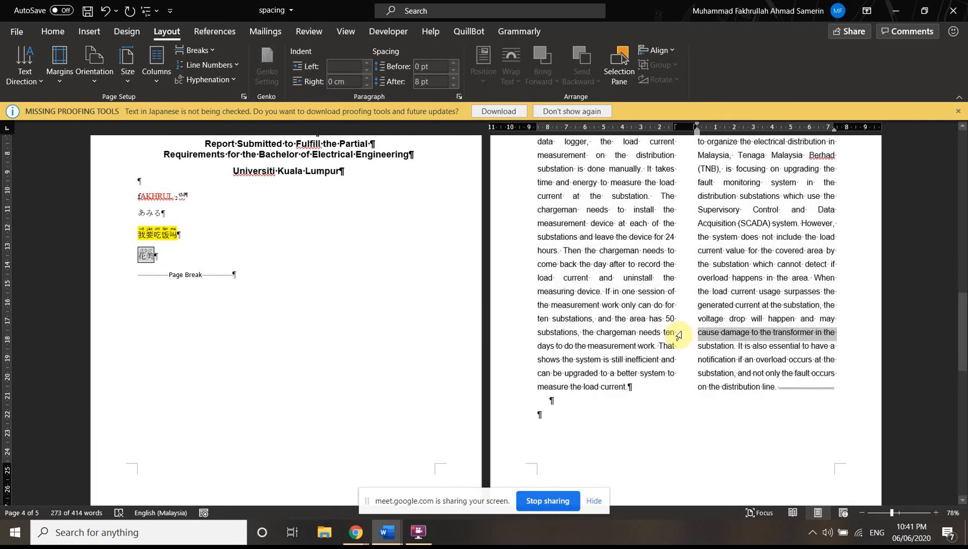
pyautogui.scroll(2, 658, 256)
pyautogui.click(664, 253)
pyautogui.press('Return')
pyautogui.press('Return')
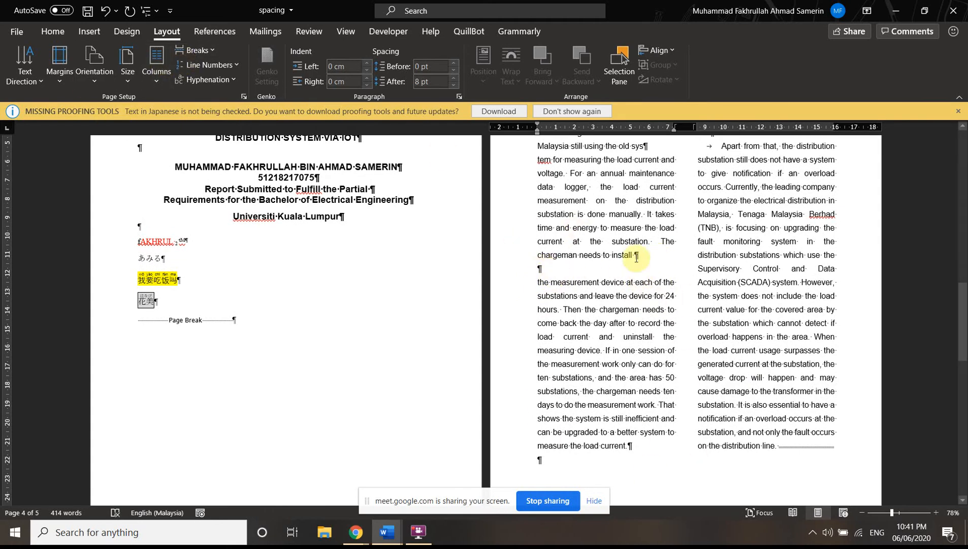
pyautogui.click(213, 50)
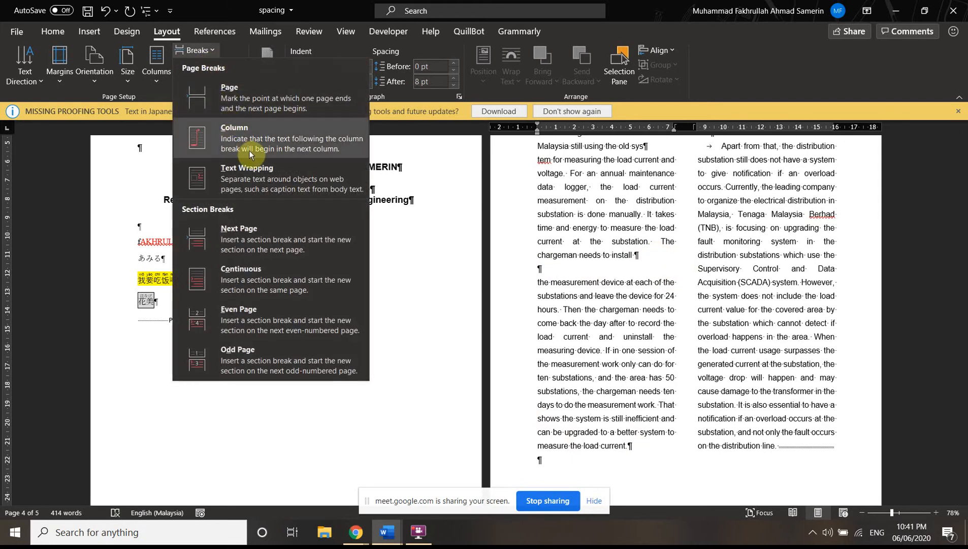
pyautogui.click(254, 141)
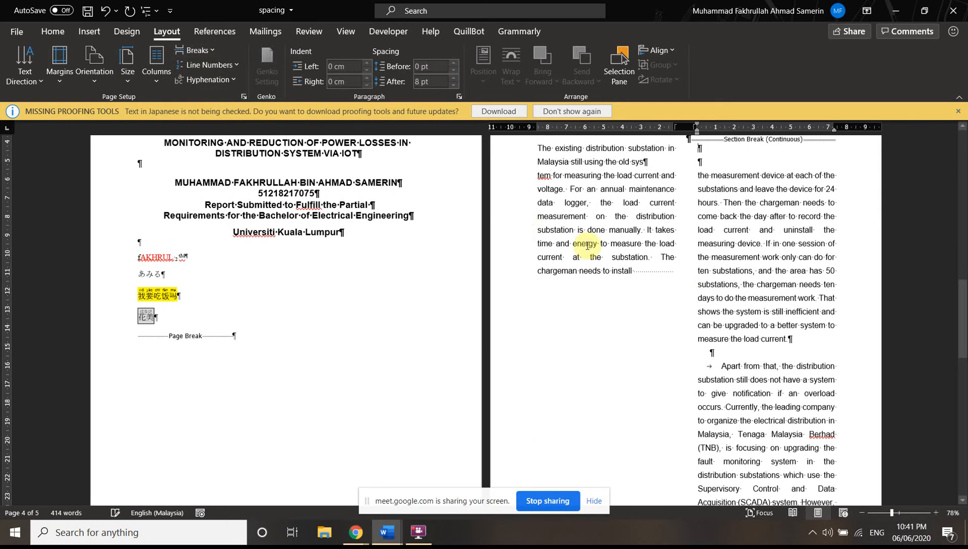
# - Insert a continuous section break after "voltage drop will happen and may" on the last page
pyautogui.scroll(2, 553, 325)
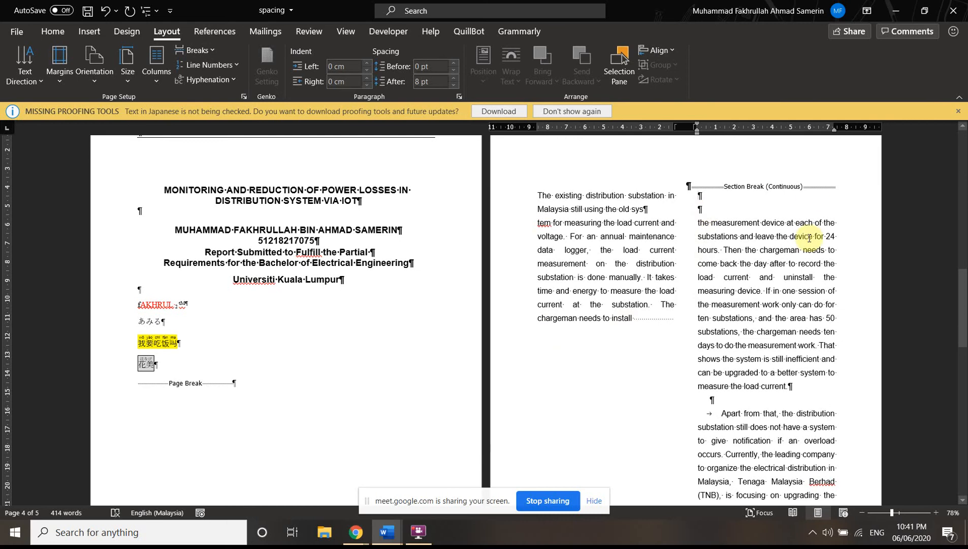
pyautogui.scroll(-3, 741, 317)
pyautogui.scroll(-7, 741, 318)
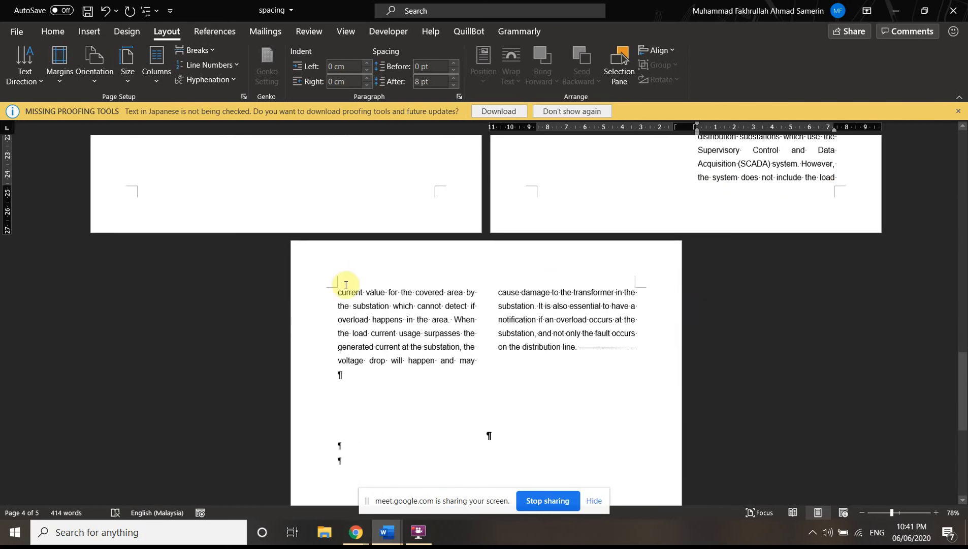
pyautogui.click(504, 358)
pyautogui.scroll(-1, 465, 363)
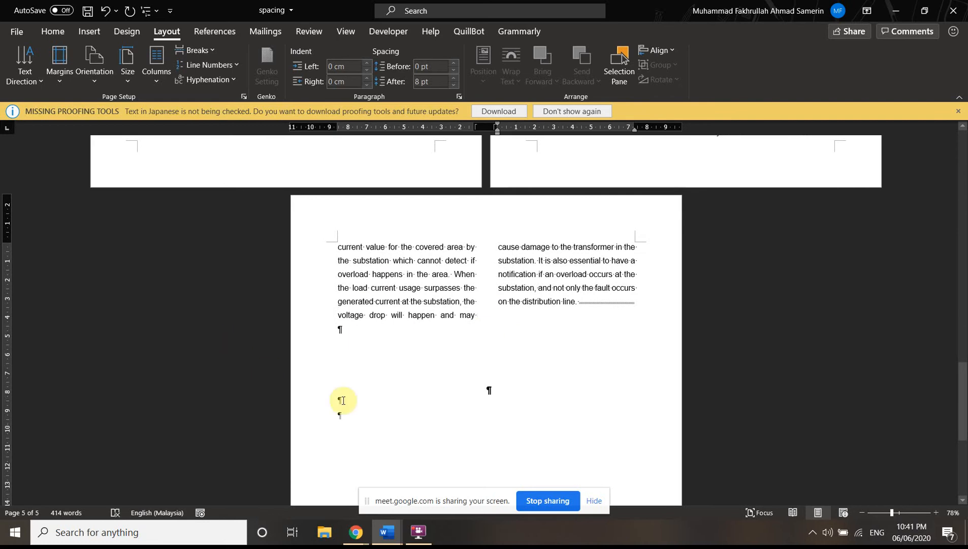
pyautogui.click(196, 50)
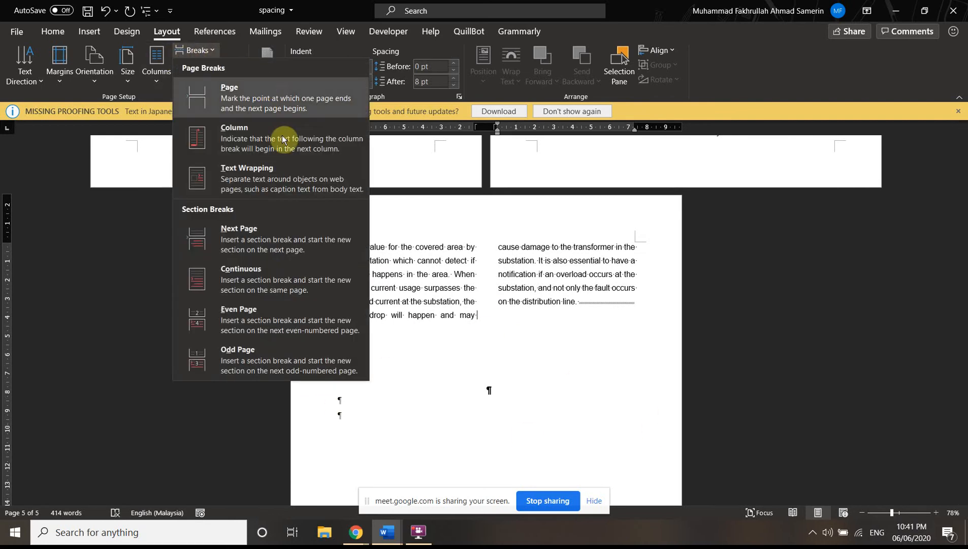
pyautogui.click(255, 281)
# - Add two blank paragraphs after "on the distribution line." at the end of the two-column text
pyautogui.click(569, 343)
pyautogui.click(645, 309)
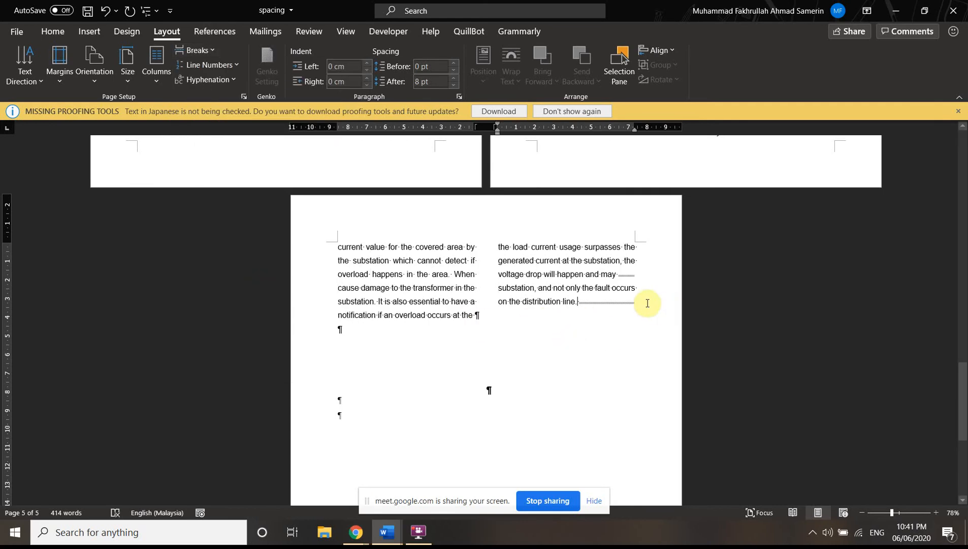
pyautogui.press('Return')
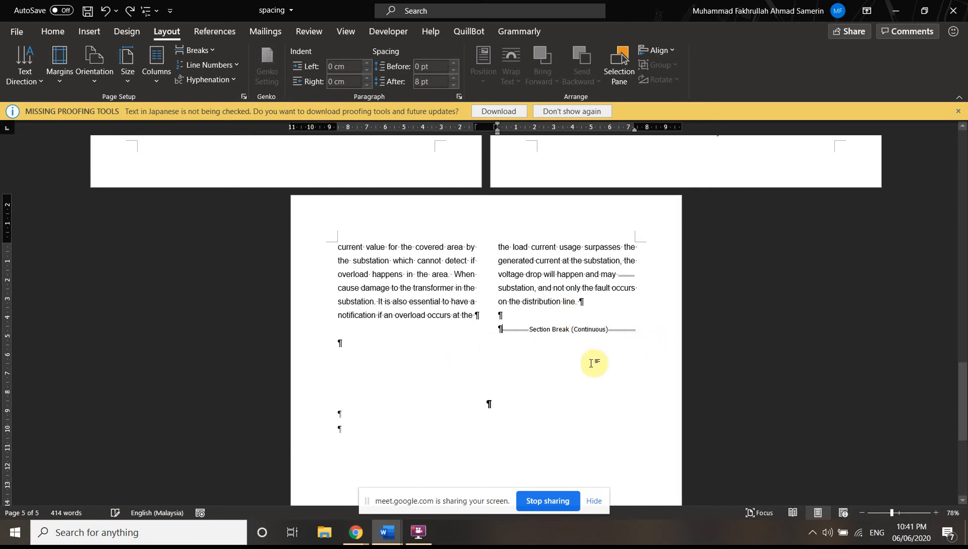
# - Enter the filler line "Fgsddfsd fds fsdfsdfsdsdf sdf sdf sdfsdfsdf sdfsd fsd fsdfsdfsdfdsfsdsd" in the empty paragraph below the final continuous section break
pyautogui.doubleClick(365, 346)
pyautogui.hotkey('ctrl', 'z')
pyautogui.write('fgsddfsd fds fsdfsdfsdsdf sdf')
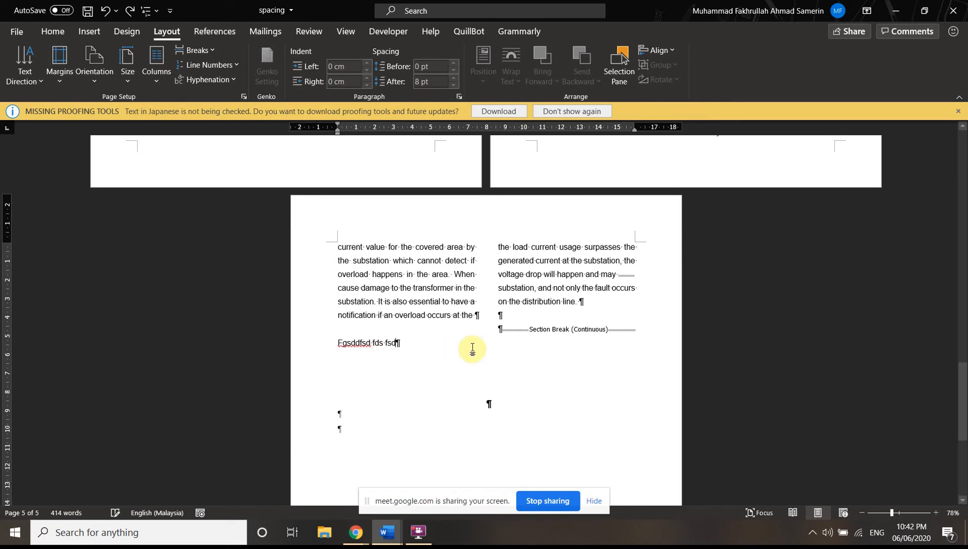
pyautogui.write(' sdf sdfsdfsdf sdfs')
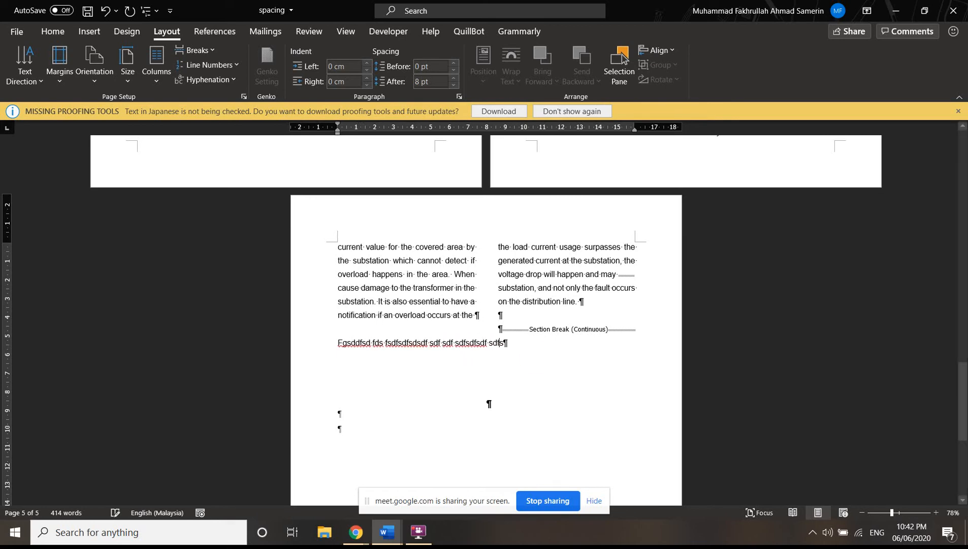
pyautogui.write('d fsd fsdfsdfsdfsdsd')
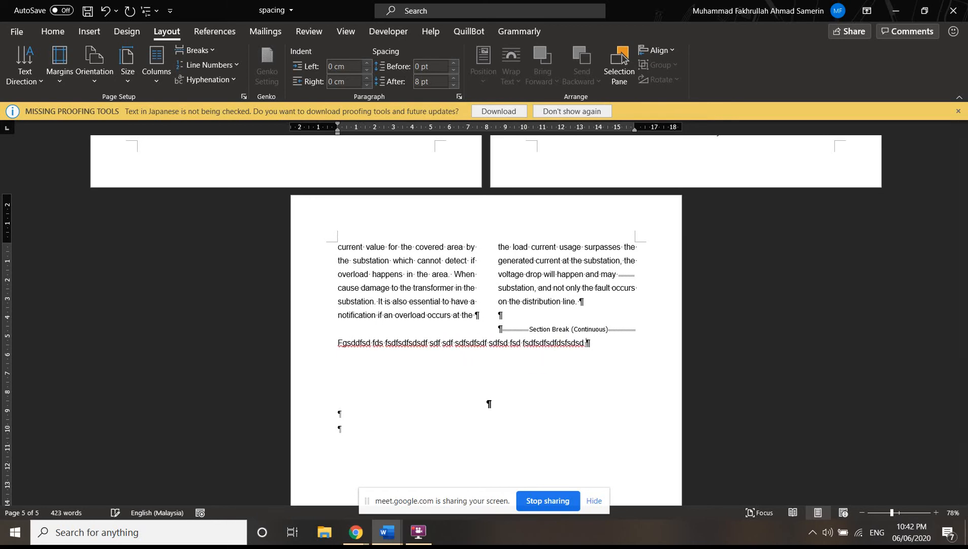
# - Review how the column and section breaks lay out the text across the last two pages
pyautogui.scroll(3, 566, 335)
pyautogui.scroll(12, 581, 382)
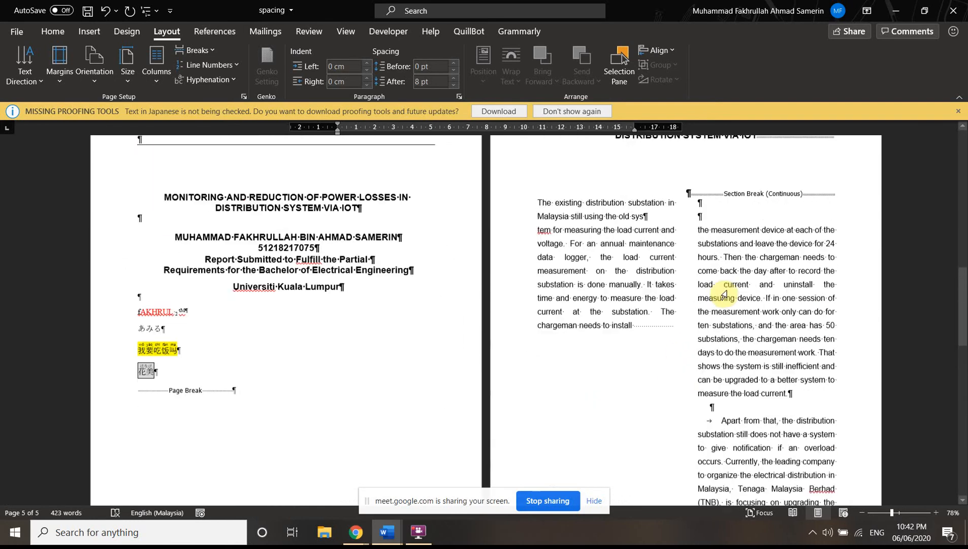
pyautogui.scroll(-14, 828, 305)
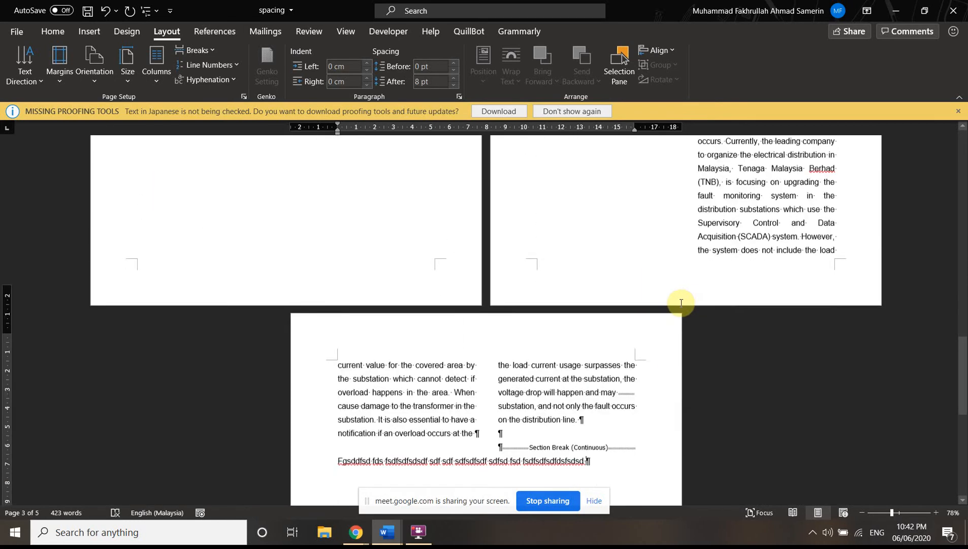
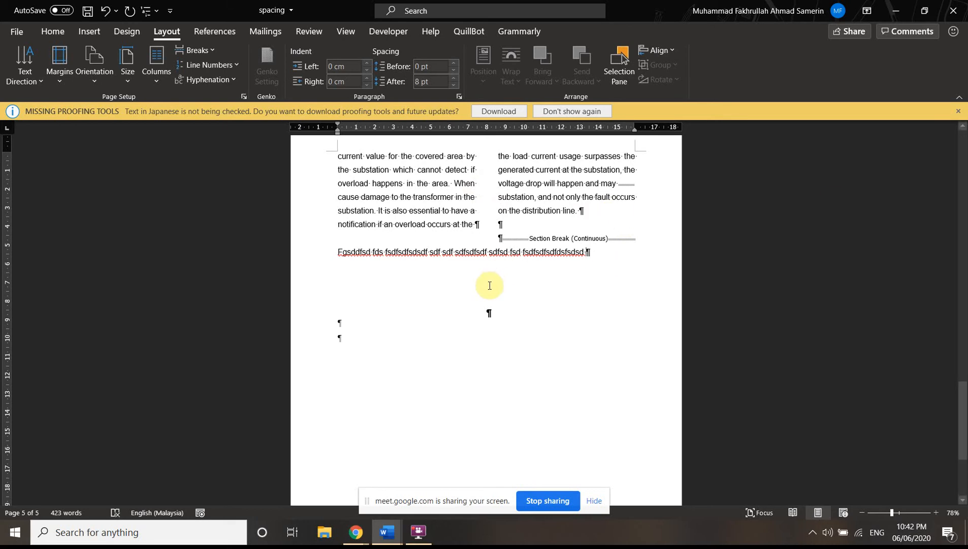
pyautogui.scroll(10, 600, 280)
pyautogui.scroll(-10, 602, 277)
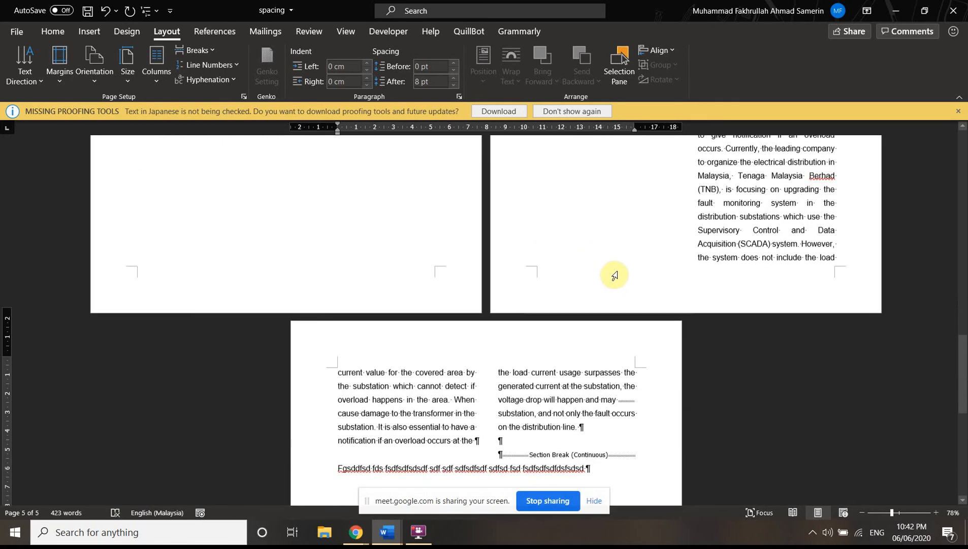
pyautogui.scroll(-1, 645, 288)
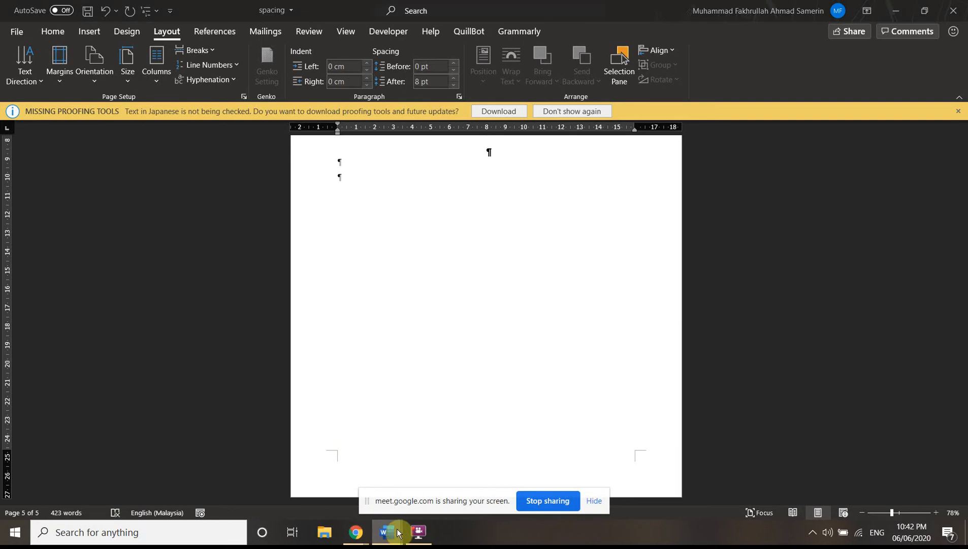
# - Switch to the "FYP 1 ori" document and go back from Chapter 1 to its title page and table of contents
pyautogui.moveTo(387, 532)
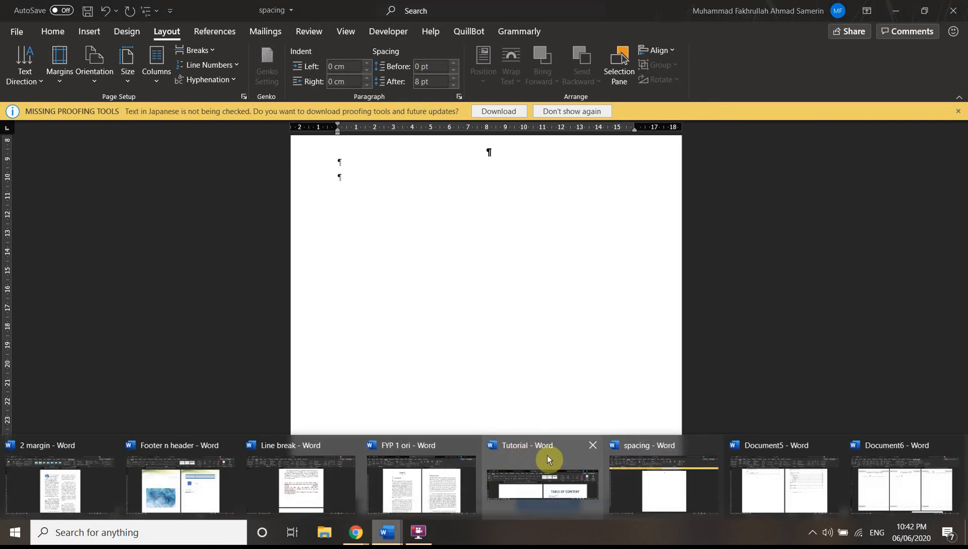
pyautogui.click(440, 473)
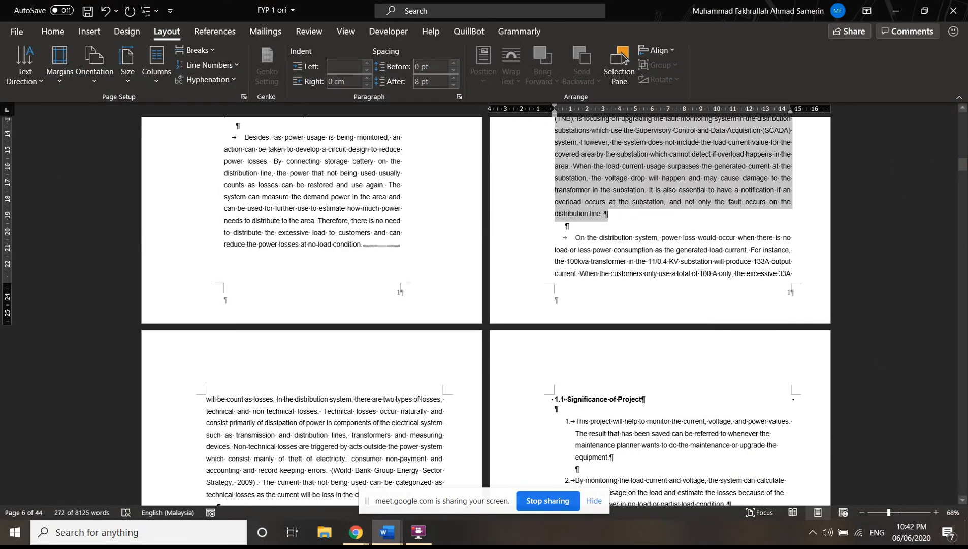
pyautogui.click(788, 234)
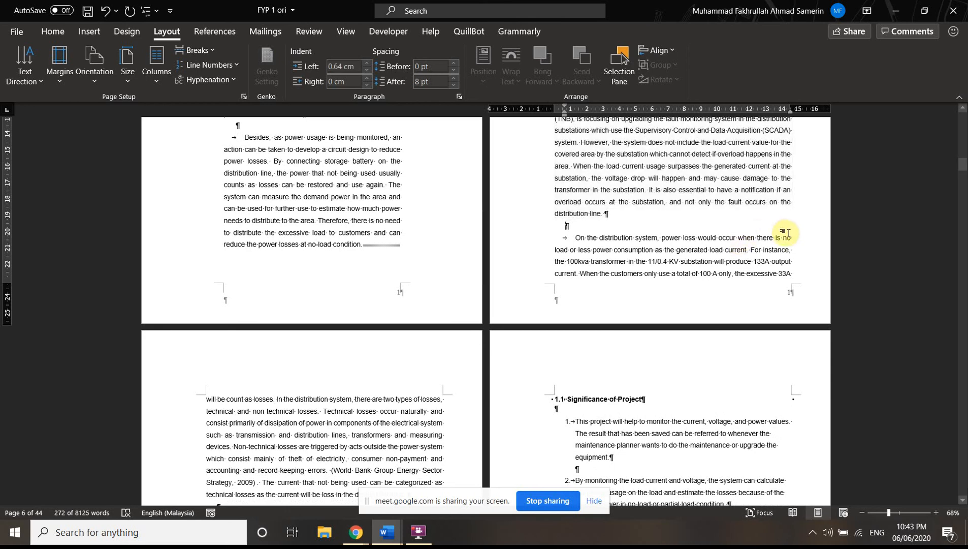
pyautogui.scroll(4, 798, 242)
pyautogui.scroll(2, 897, 187)
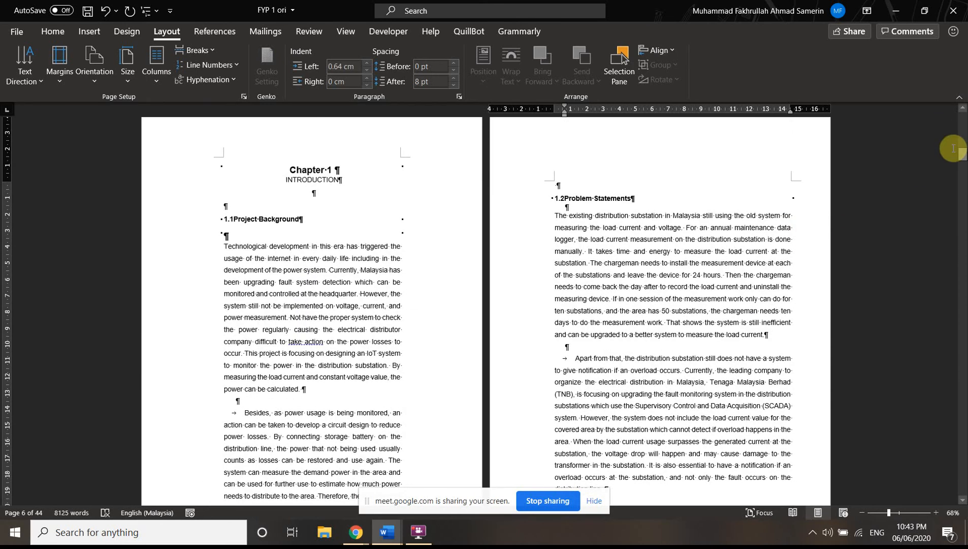
pyautogui.moveTo(954, 149); pyautogui.dragTo(957, 109)
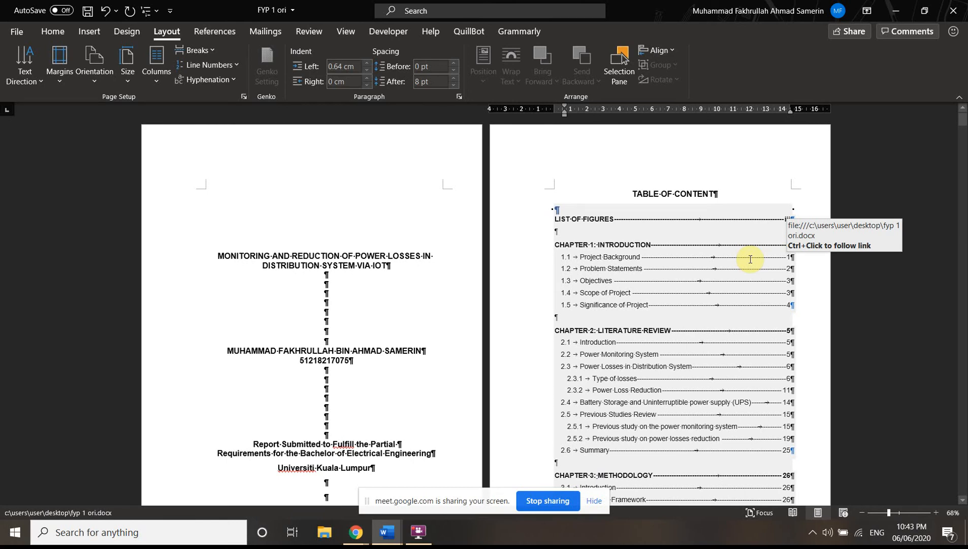
# - Return to the "spacing" document and view its title page beside the two-column page
pyautogui.click(897, 11)
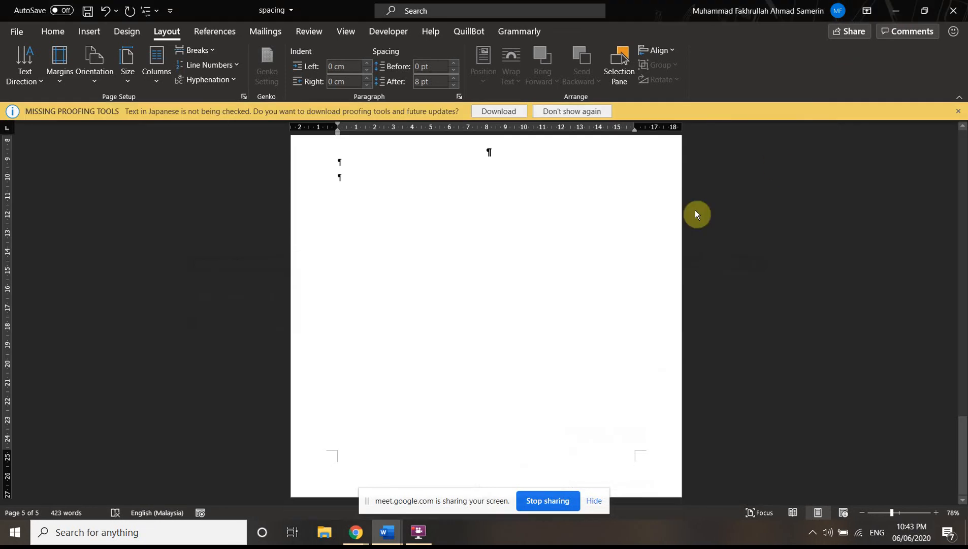
pyautogui.scroll(6, 619, 286)
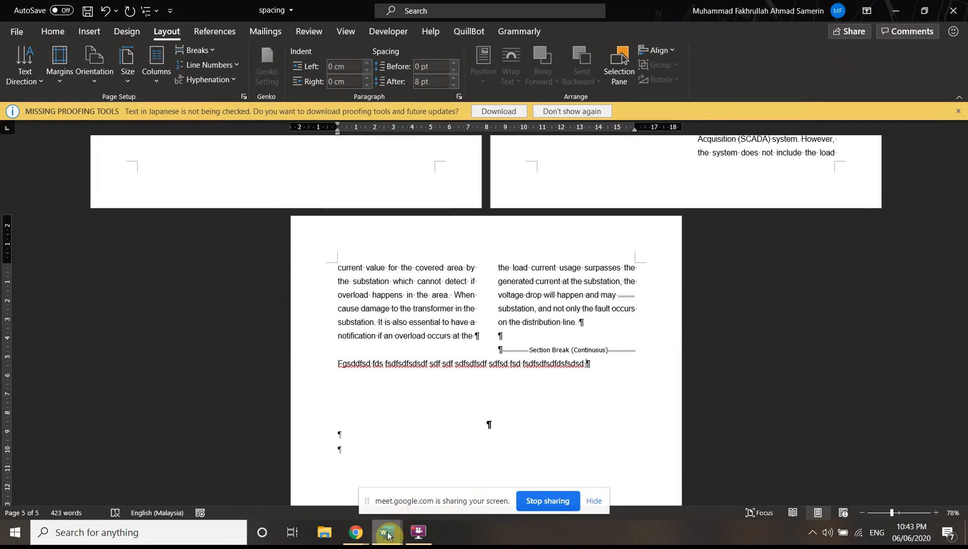
pyautogui.scroll(15, 512, 361)
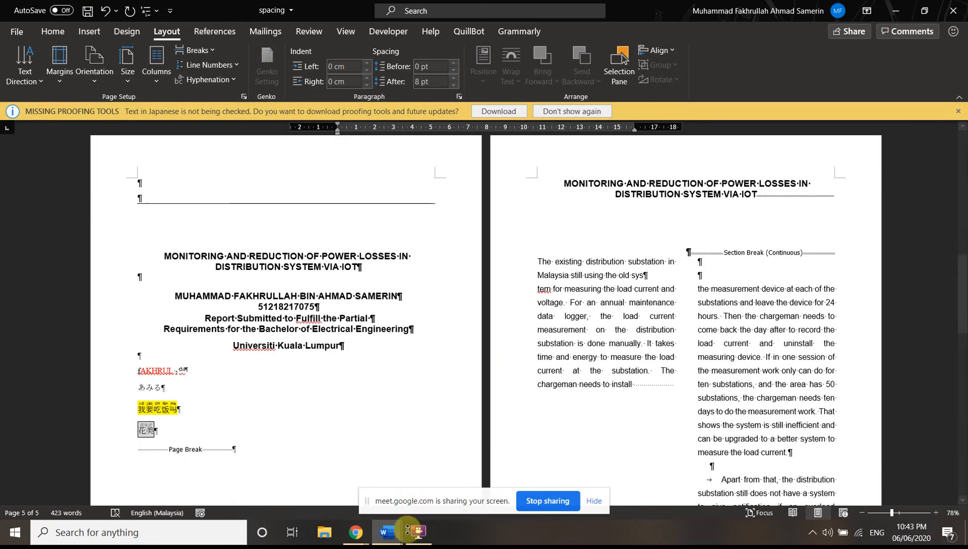
# - Bring up "FYP 1 ori" again and examine its title page spacing, table of contents and list of figures
pyautogui.moveTo(400, 538)
pyautogui.click(416, 480)
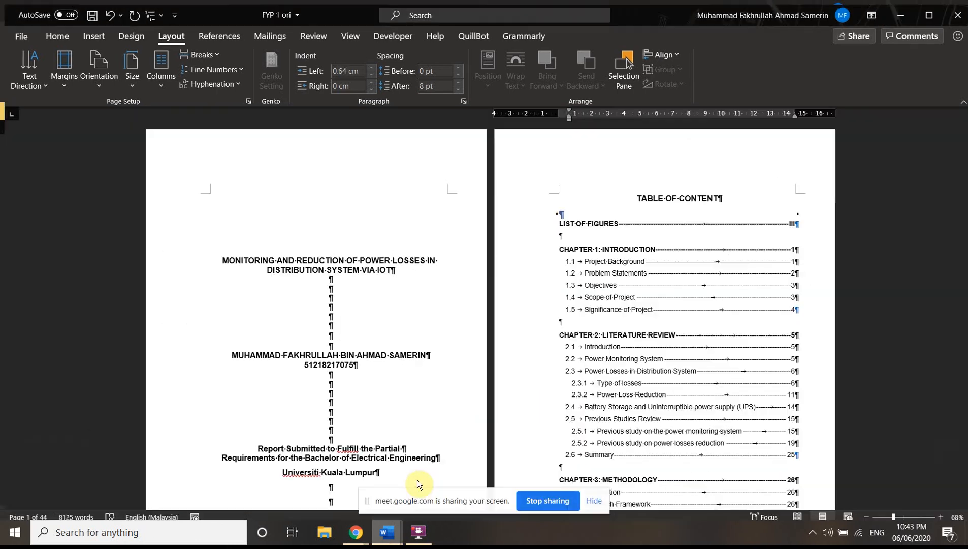
pyautogui.scroll(-5, 487, 416)
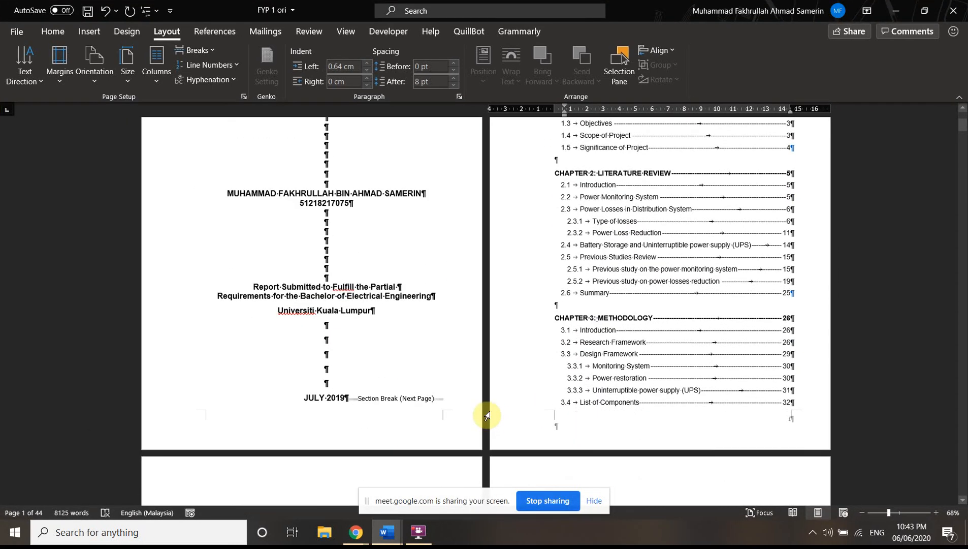
pyautogui.scroll(4, 487, 416)
pyautogui.scroll(-11, 486, 416)
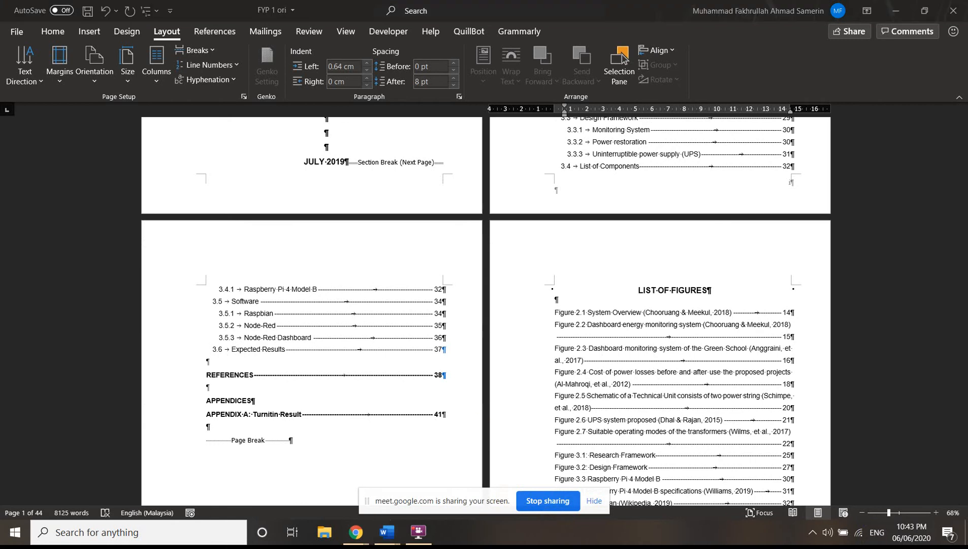
# - Switch to the "EFYP Handbook 3rd edition" document, maximize it and locate the sample title page with its line-spacing notes
pyautogui.moveTo(480, 19); pyautogui.dragTo(469, 2)
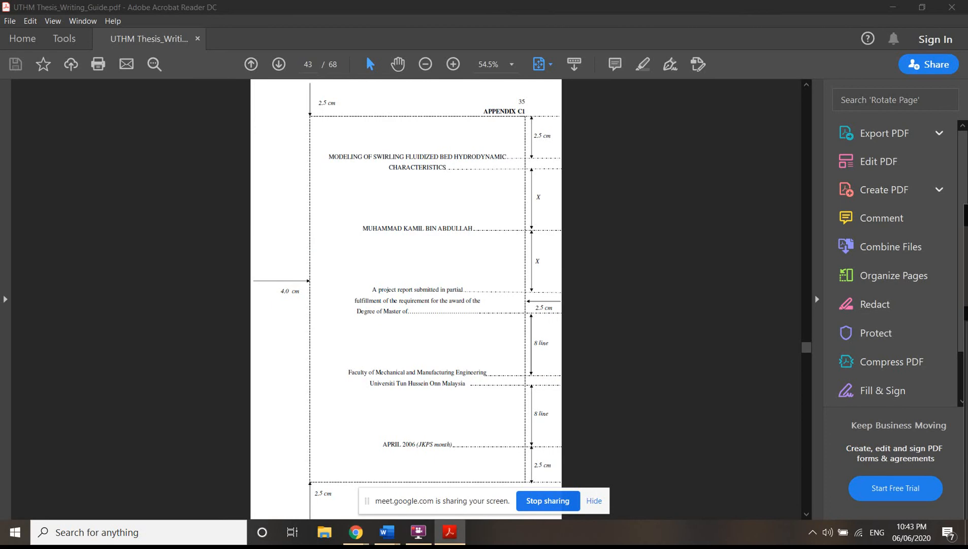
pyautogui.hotkey('alt', 'Tab')
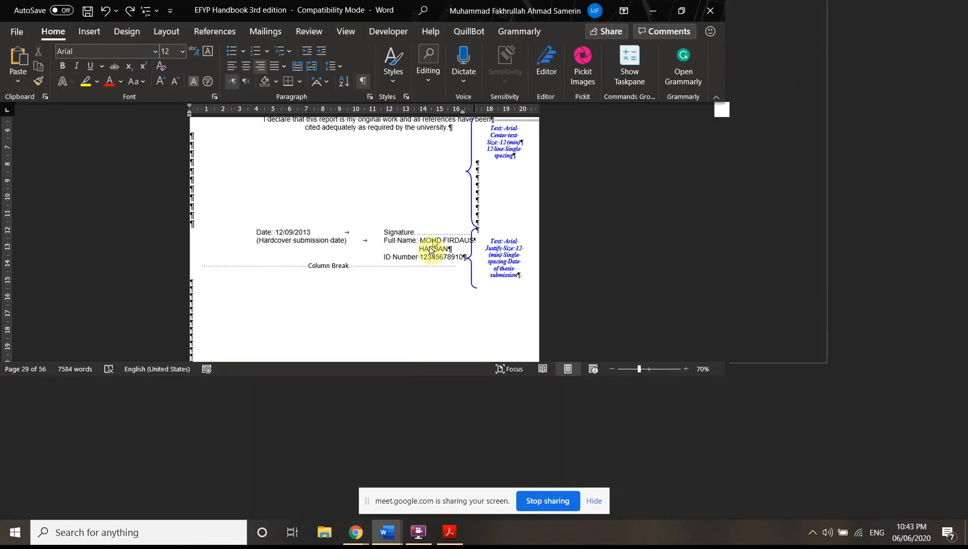
pyautogui.press('super+Up')
pyautogui.scroll(6, 457, 340)
pyautogui.scroll(8, 459, 351)
pyautogui.scroll(4, 457, 325)
pyautogui.scroll(-7, 454, 366)
pyautogui.scroll(-3, 455, 369)
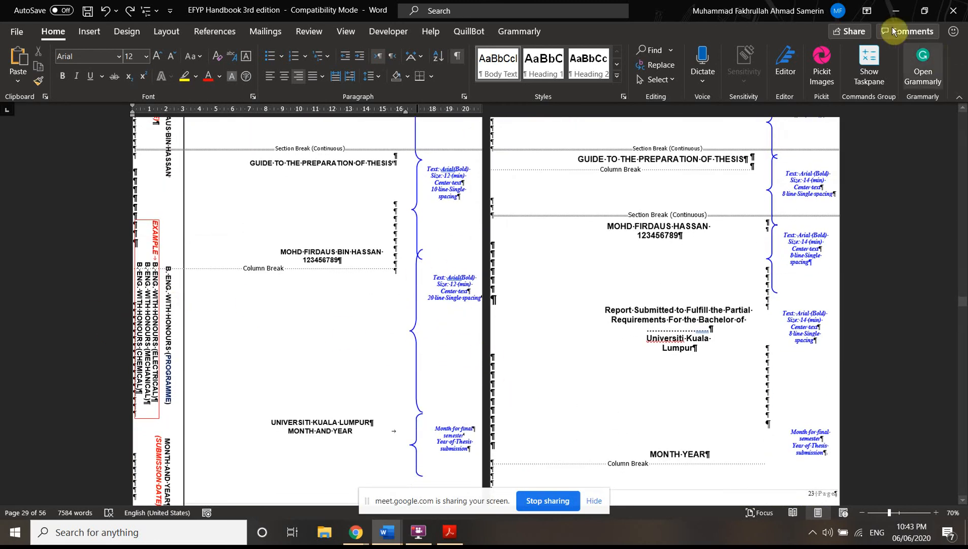
# - Leave the handbook for the UTHM Thesis Writing Guide PDF in Acrobat Reader and examine the title page layouts in Appendices C1 and C2
pyautogui.doubleClick(616, 7)
pyautogui.press('super+Down')
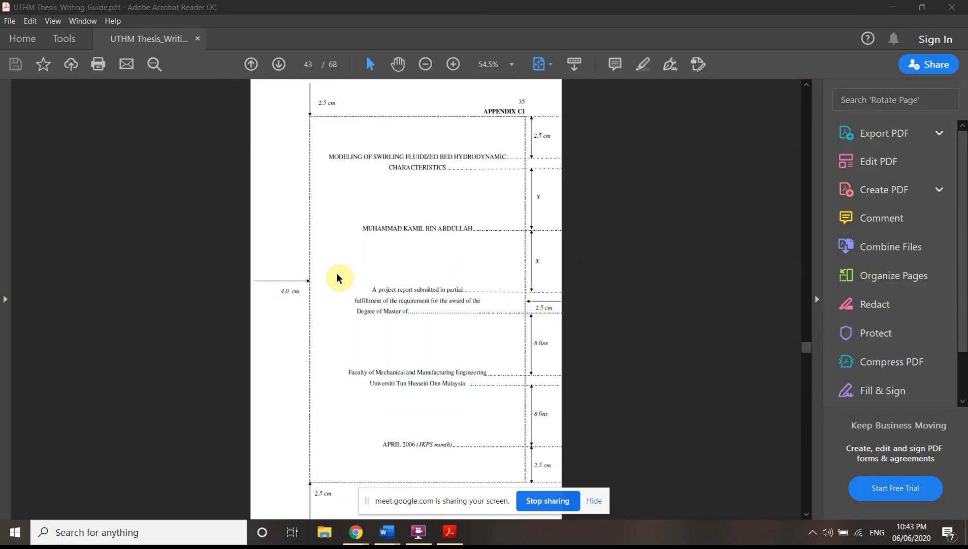
pyautogui.scroll(-2, 351, 295)
pyautogui.scroll(1, 345, 292)
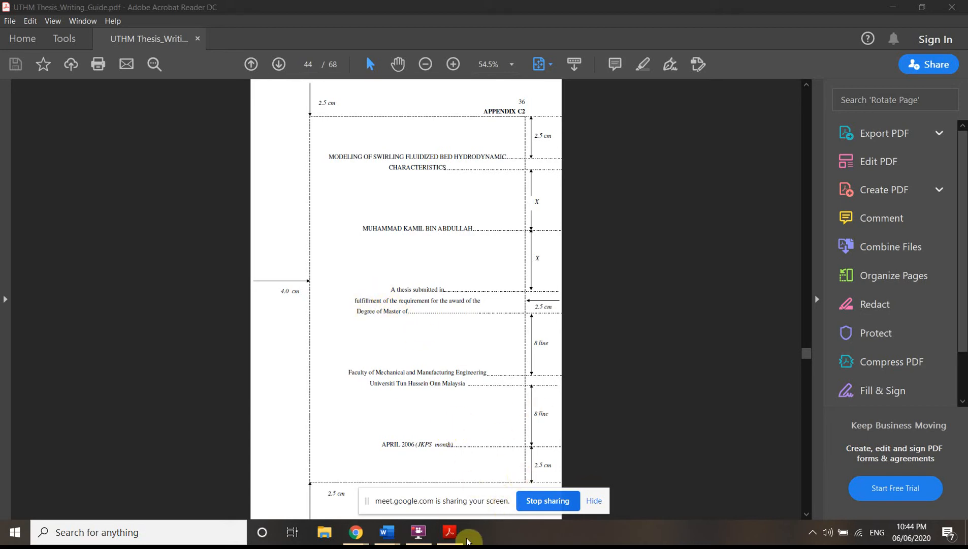
# - Return from the thesis guide PDF to "FYP 1 ori" and open the custom margins of the section containing 1.2 Problem Statements
pyautogui.click(453, 539)
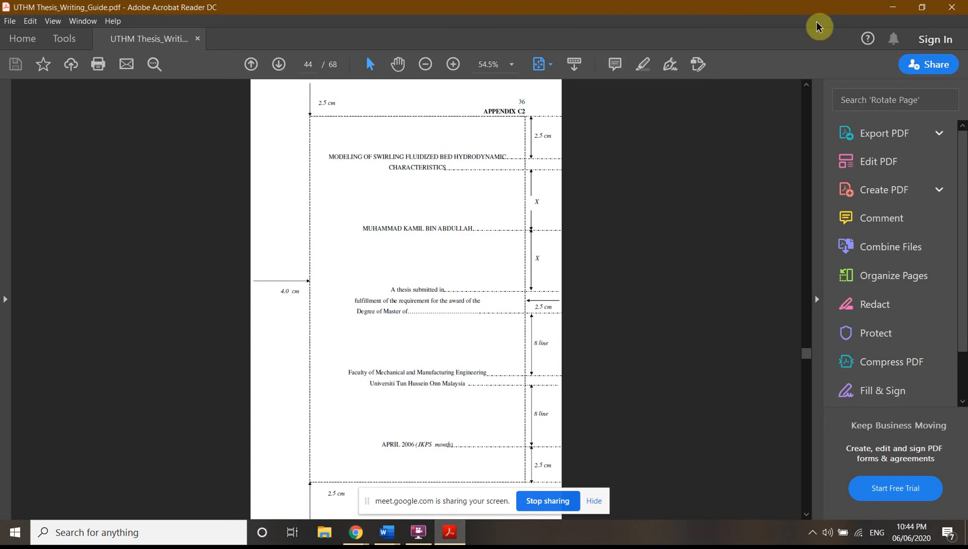
pyautogui.click(900, 8)
pyautogui.scroll(-15, 454, 365)
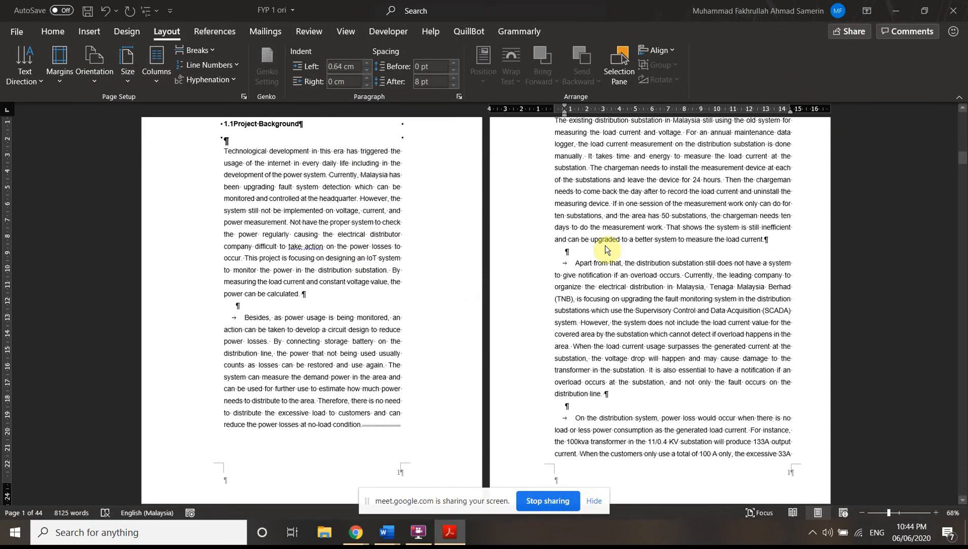
pyautogui.scroll(2, 503, 233)
pyautogui.click(558, 178)
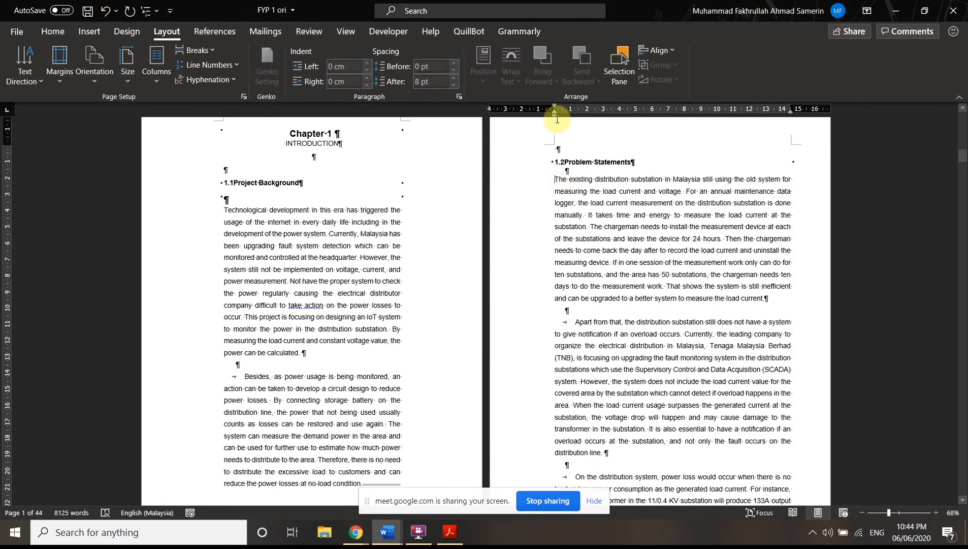
pyautogui.click(59, 65)
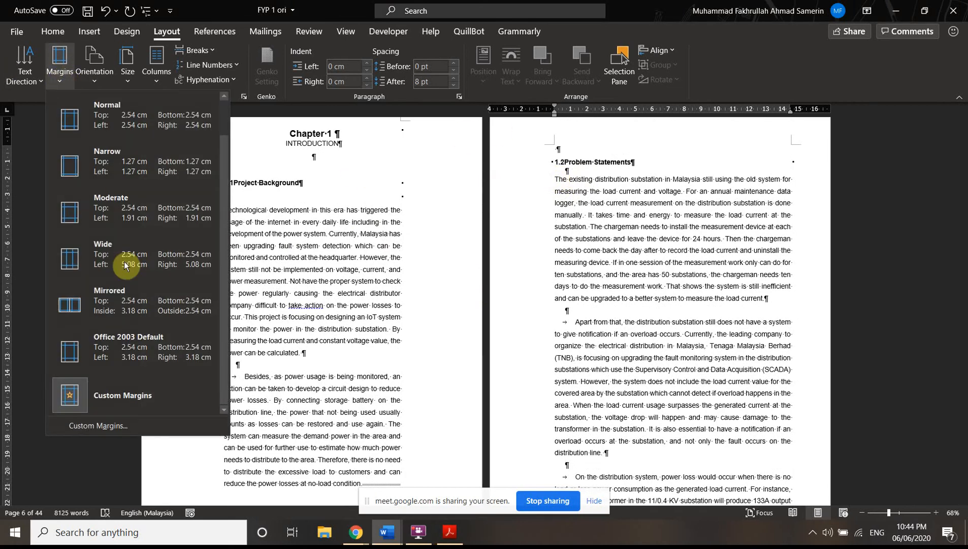
pyautogui.click(116, 422)
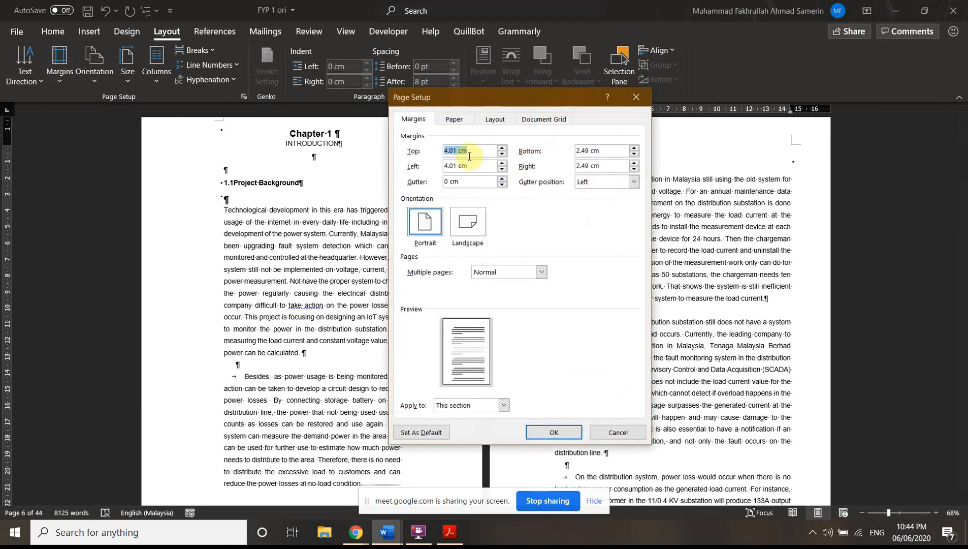
# - Check the Appendix C2 margins in the guide PDF, set this section's top margin to 2.5 cm and review the Chapter 1 pages
pyautogui.moveTo(471, 151); pyautogui.dragTo(432, 151)
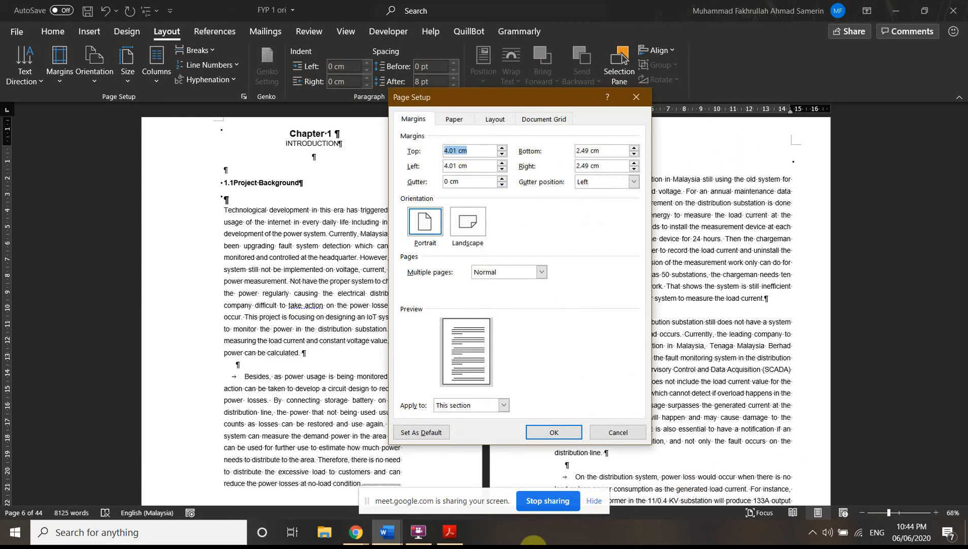
pyautogui.click(449, 531)
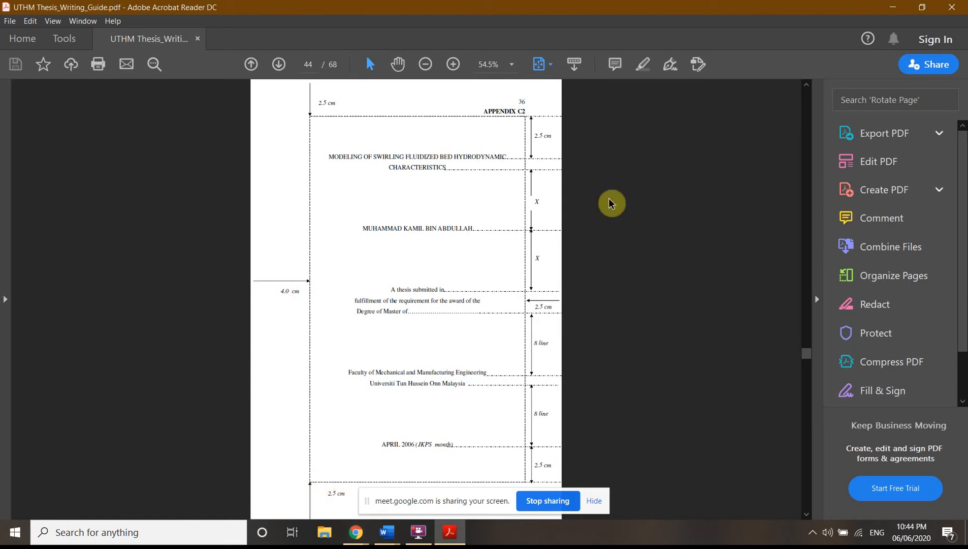
pyautogui.click(893, 7)
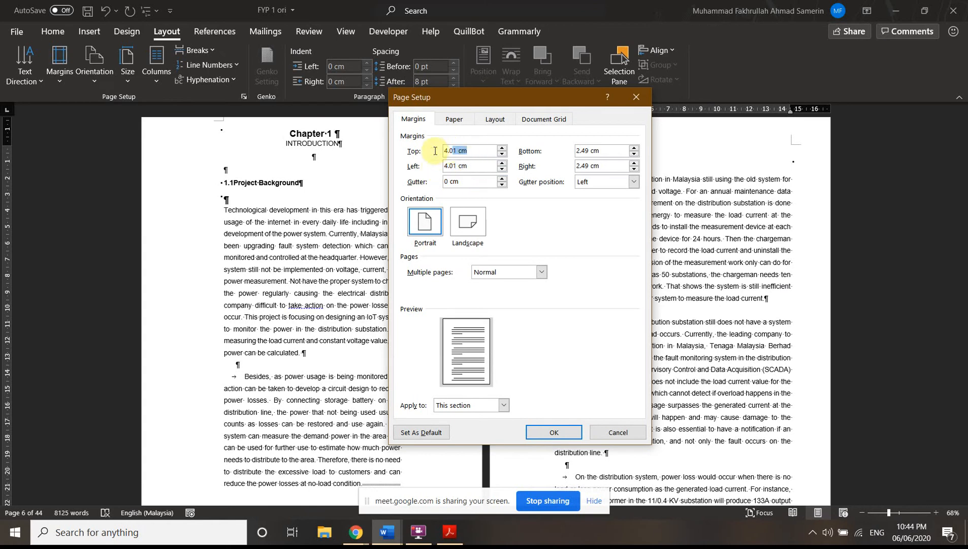
pyautogui.moveTo(458, 151); pyautogui.dragTo(421, 159)
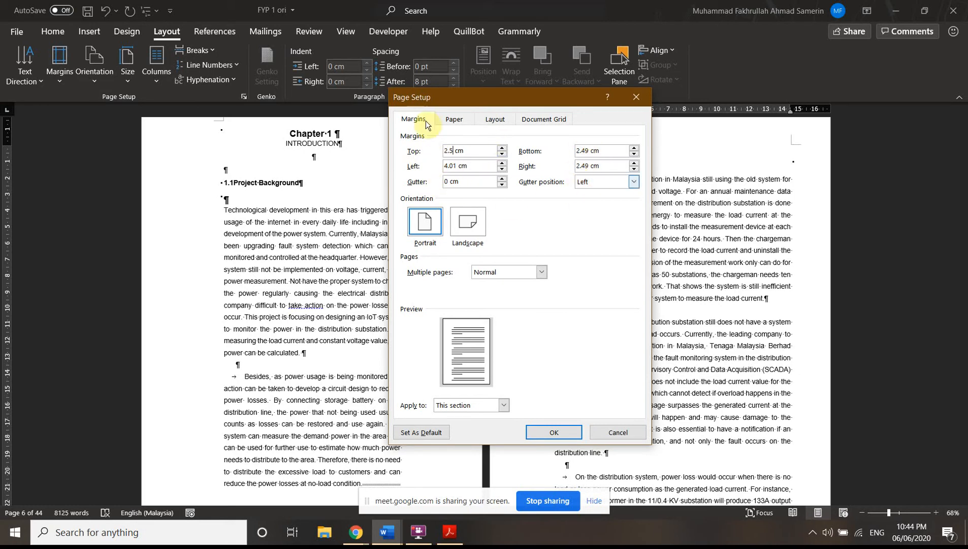
pyautogui.click(554, 433)
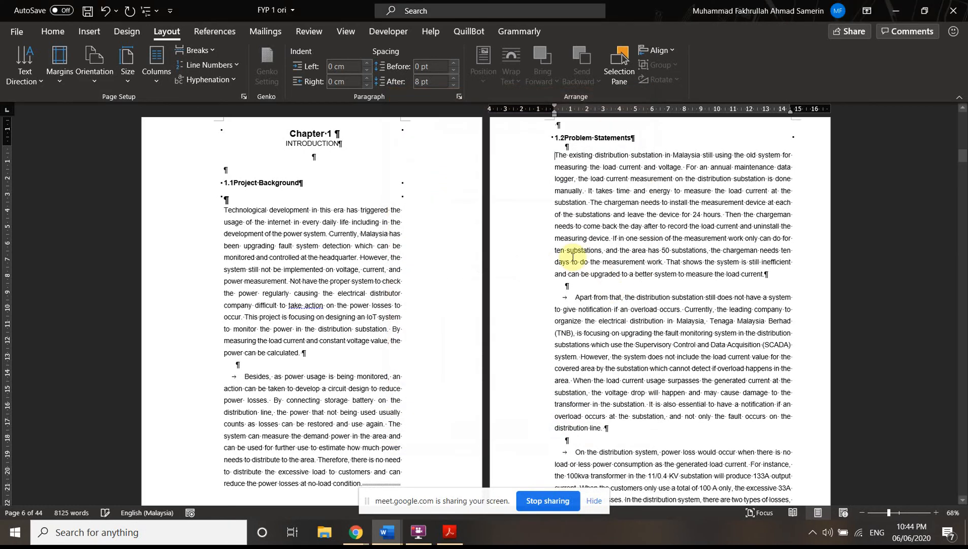
pyautogui.scroll(2, 569, 213)
pyautogui.scroll(-6, 724, 415)
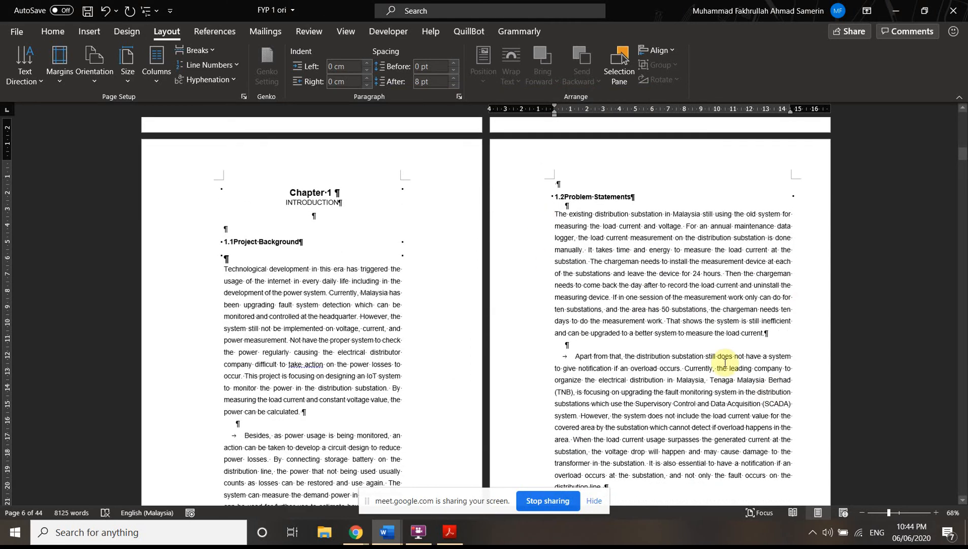
pyautogui.scroll(6, 608, 297)
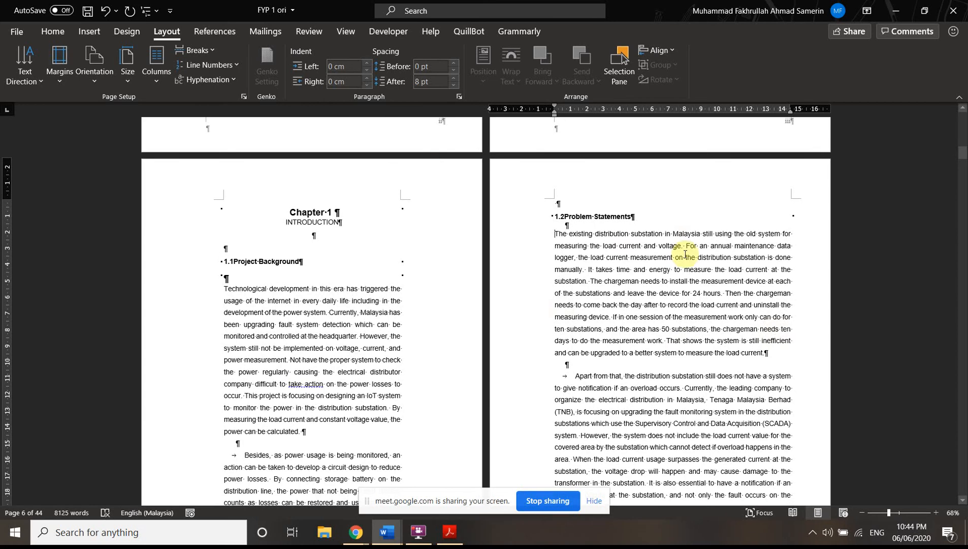
pyautogui.click(66, 75)
pyautogui.click(661, 250)
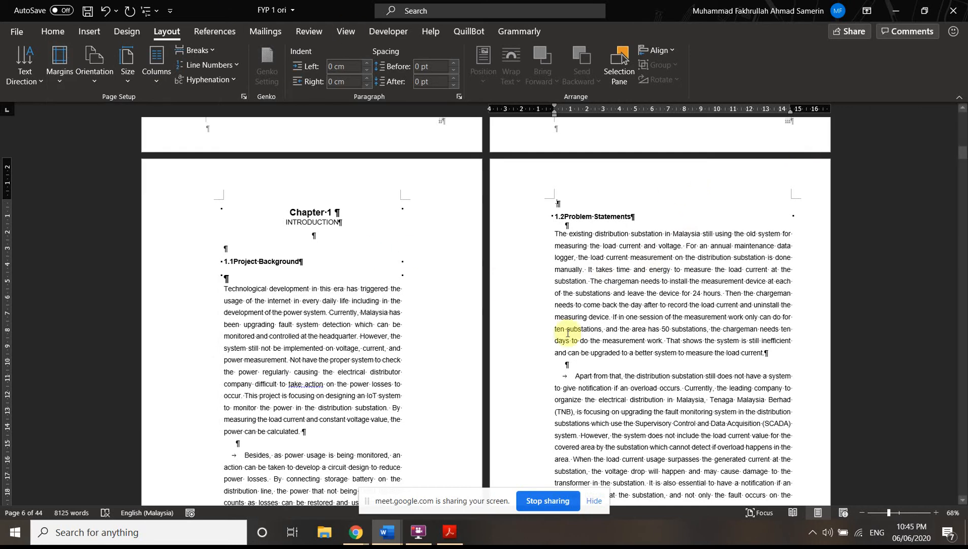
# - Look through the table of contents, list of figures and Chapter 2, and return to the Project Background page of Chapter 1
pyautogui.scroll(5, 584, 315)
pyautogui.scroll(6, 600, 307)
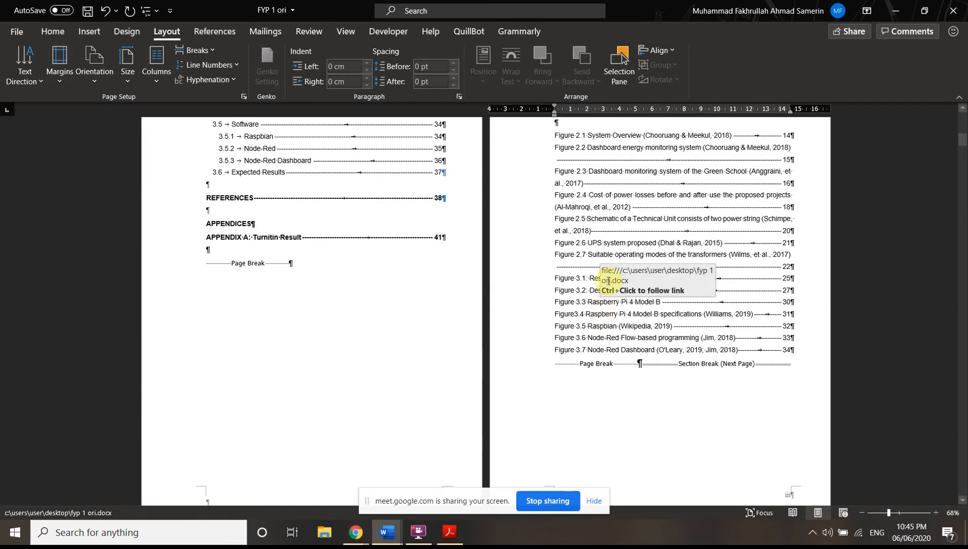
pyautogui.scroll(1, 583, 253)
pyautogui.click(532, 244)
pyautogui.scroll(4, 531, 239)
pyautogui.click(577, 238)
pyautogui.scroll(-5, 864, 242)
pyautogui.scroll(-4, 881, 292)
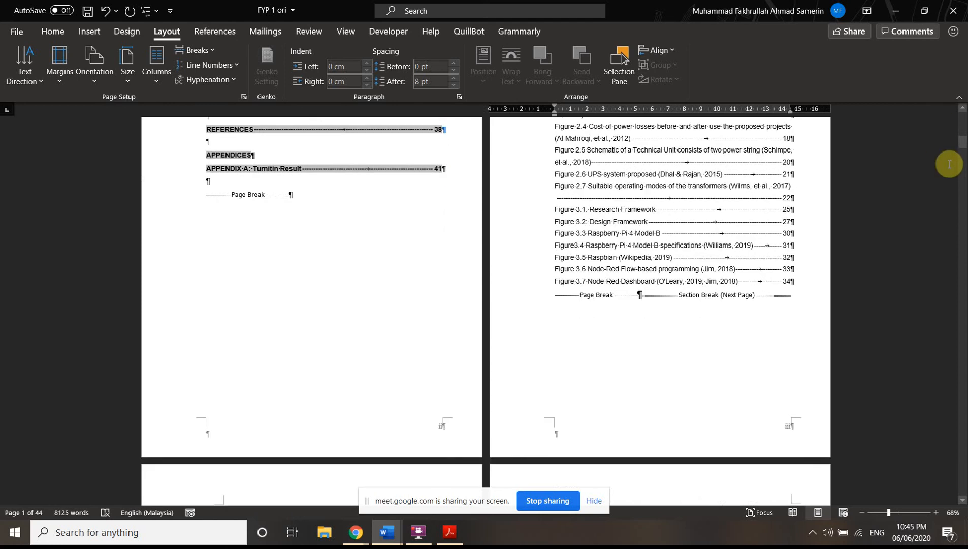
pyautogui.moveTo(960, 146); pyautogui.dragTo(958, 193)
pyautogui.click(795, 232)
pyautogui.scroll(10, 686, 198)
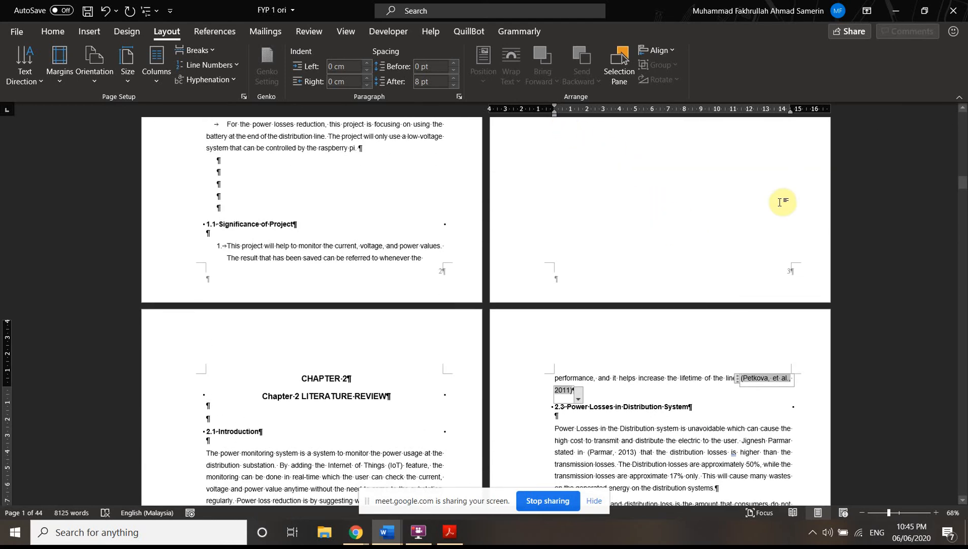
pyautogui.scroll(5, 432, 231)
pyautogui.scroll(5, 591, 293)
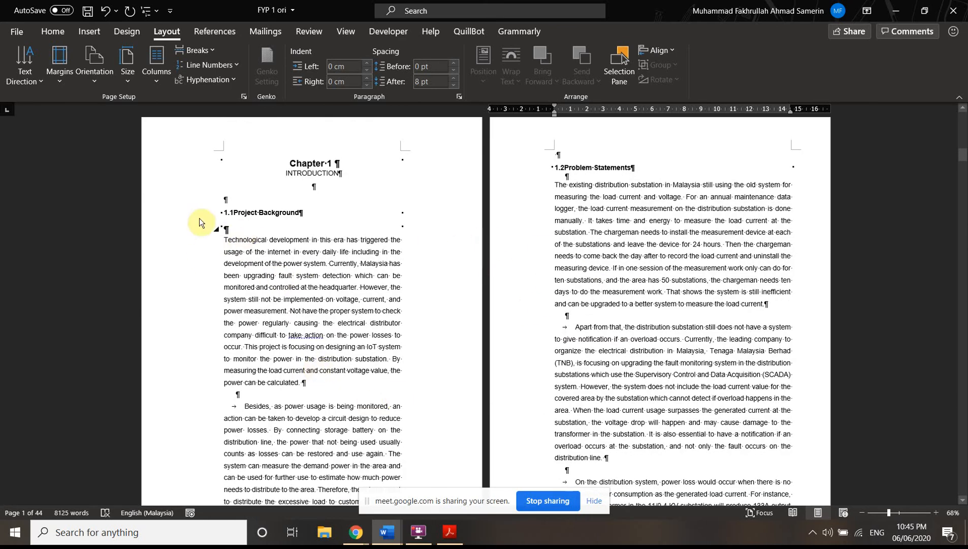
# - Start a new citation source of type Journal Article at the end of the first Project Background paragraph, after "power can be calculated"
pyautogui.click(299, 383)
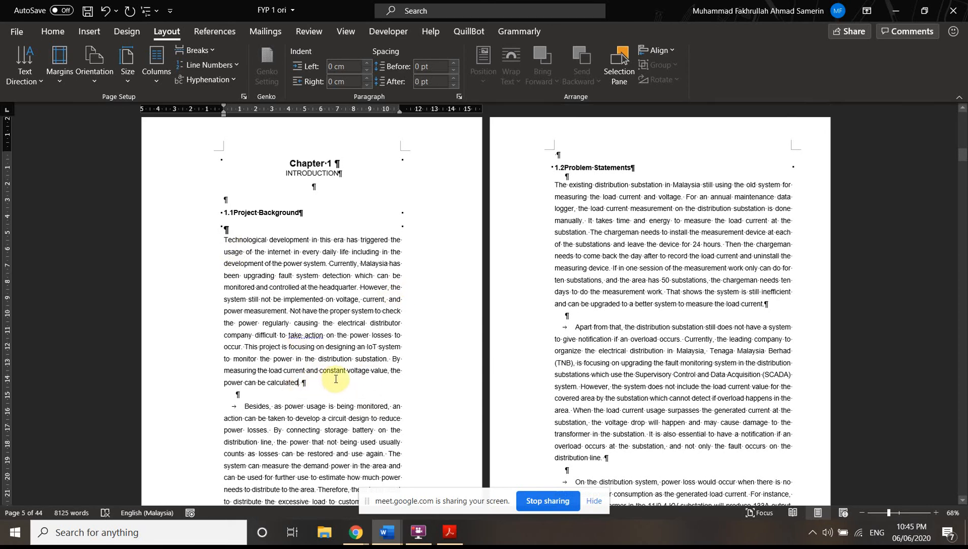
pyautogui.click(215, 31)
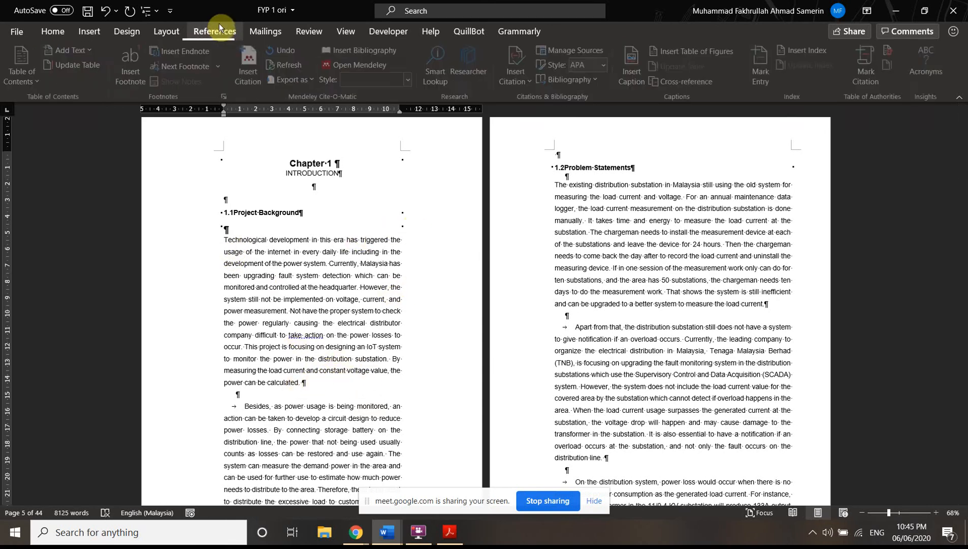
pyautogui.click(519, 71)
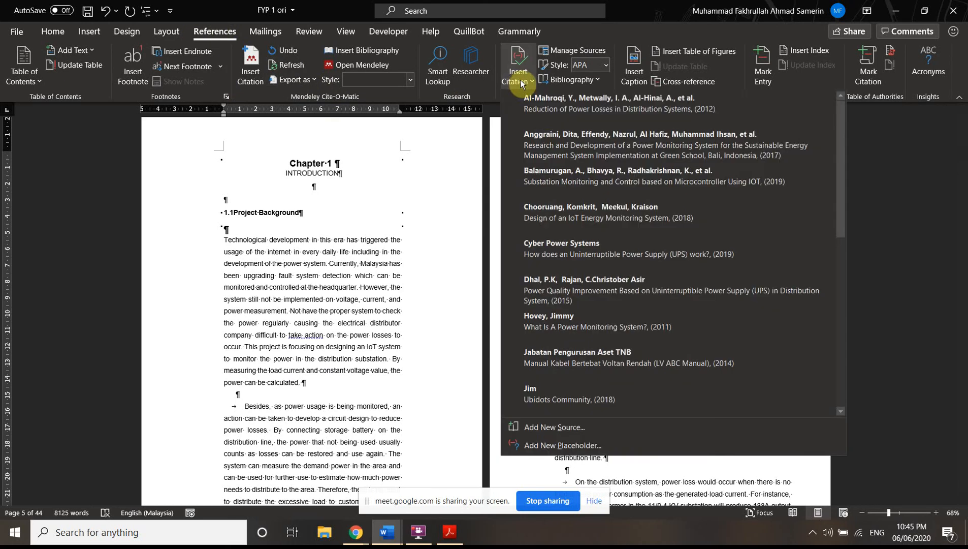
pyautogui.click(549, 428)
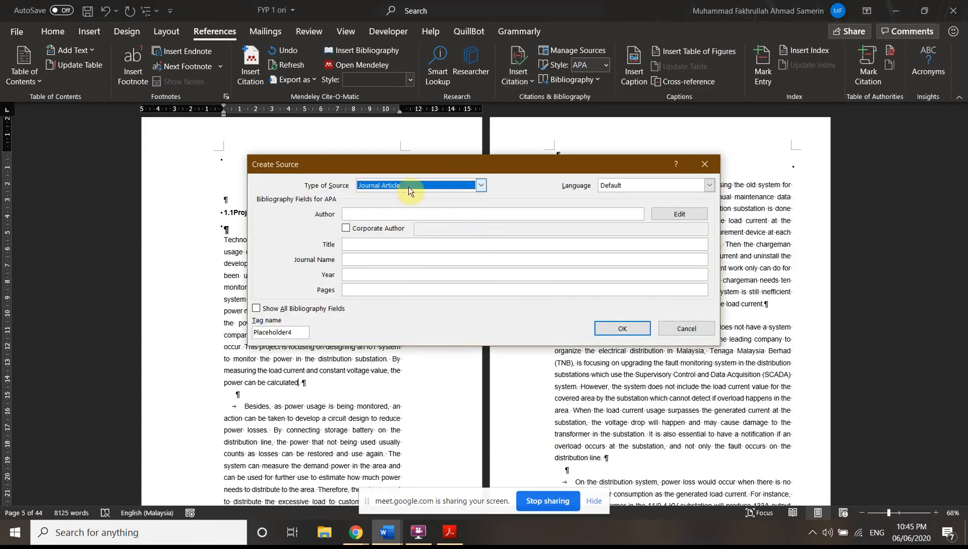
pyautogui.click(408, 186)
pyautogui.scroll(-3, 386, 216)
pyautogui.scroll(3, 390, 223)
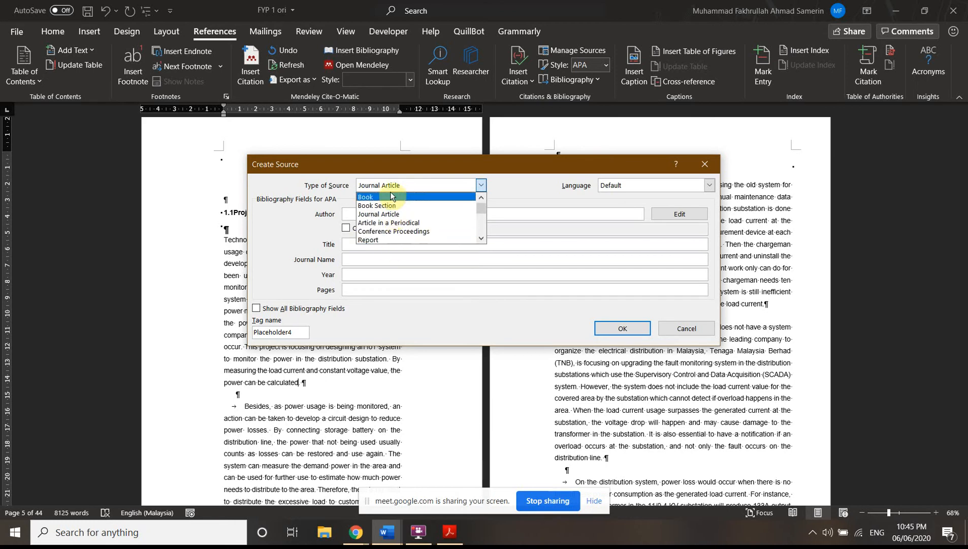
pyautogui.click(372, 215)
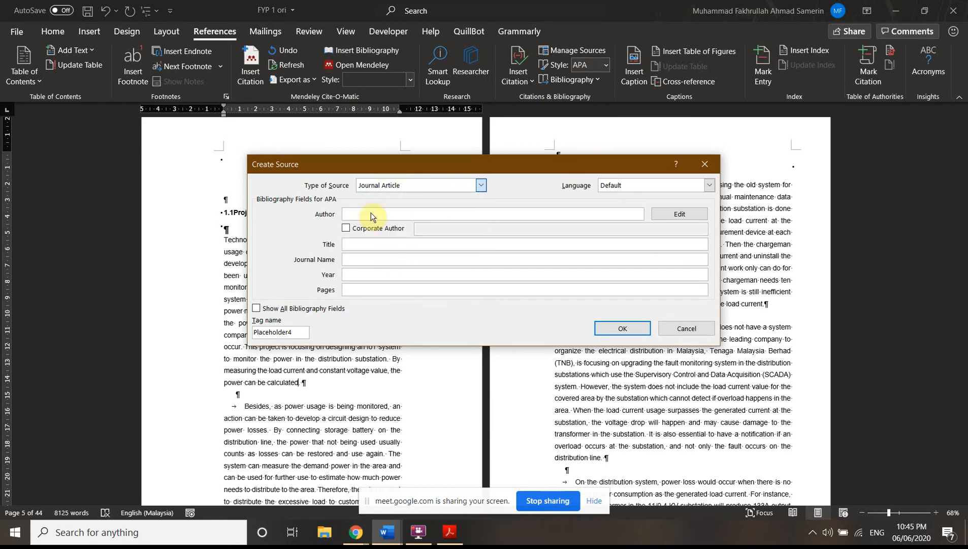
# - Fill in the source's author name, title "Apa la", year 2010 and pages 234, preview all bibliography fields, and insert the citation
pyautogui.click(362, 212)
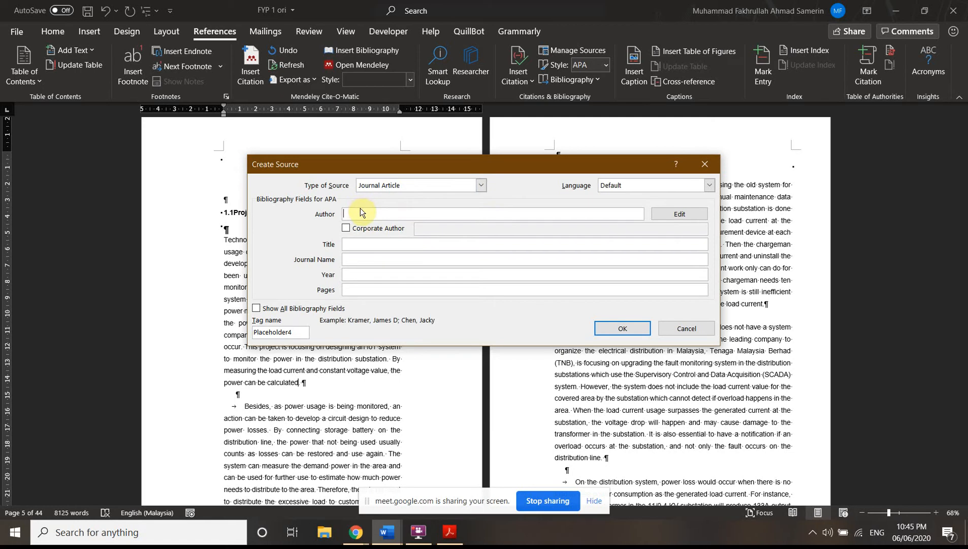
pyautogui.write('FAk')
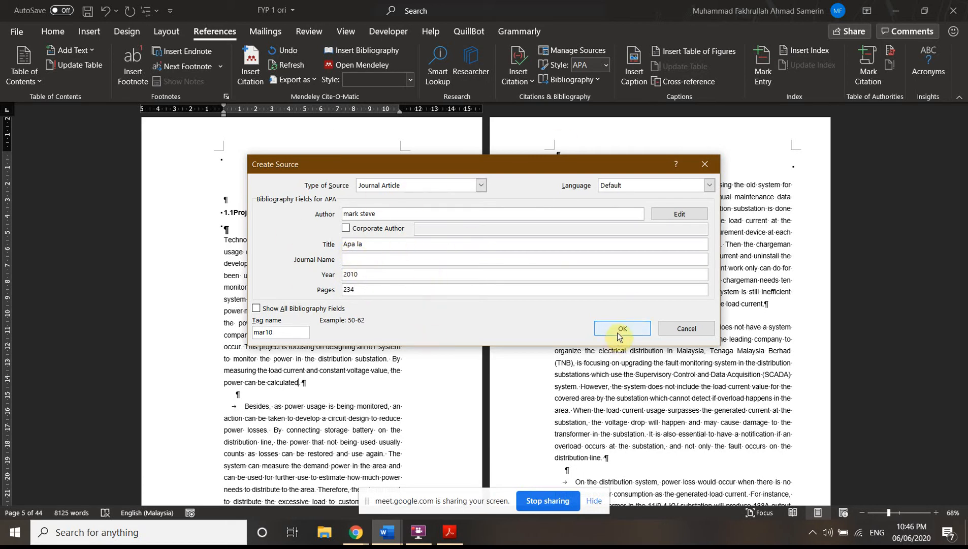
pyautogui.click(256, 308)
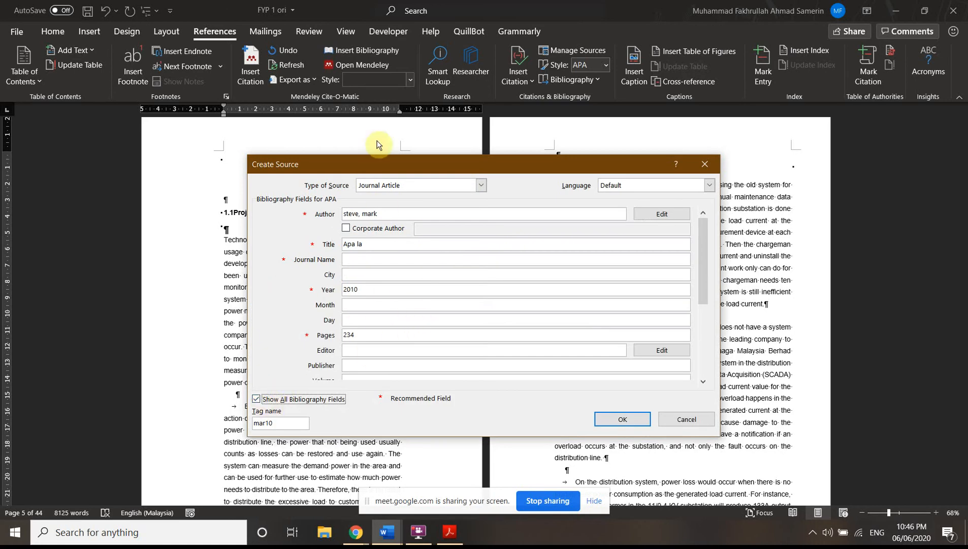
pyautogui.click(257, 400)
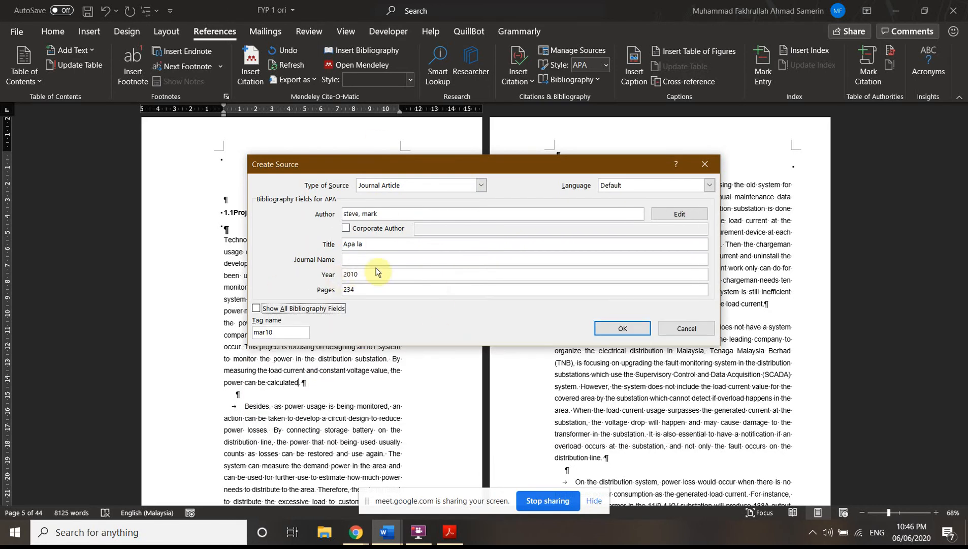
pyautogui.click(633, 325)
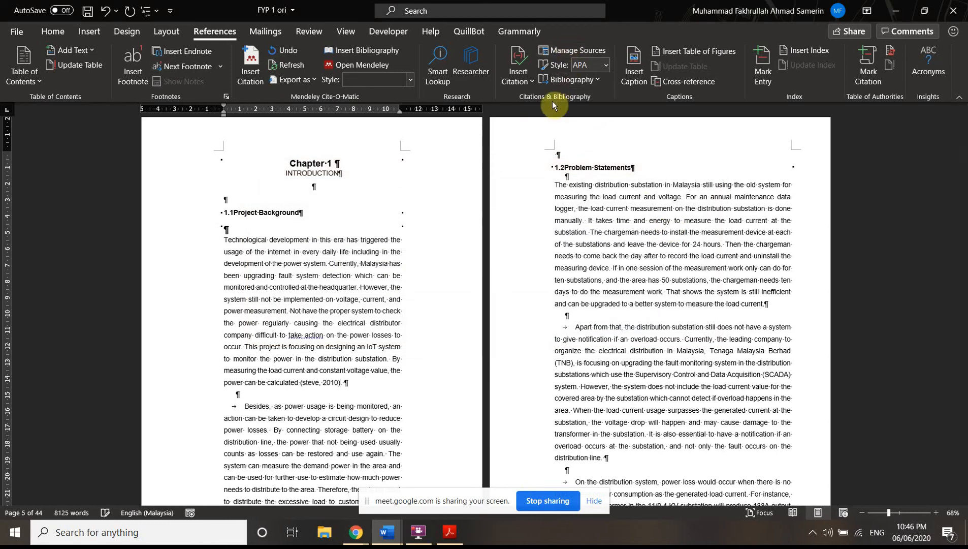
# - Look through the list of saved citation sources for the new "Apa la" entry and close the list without inserting anything
pyautogui.click(517, 76)
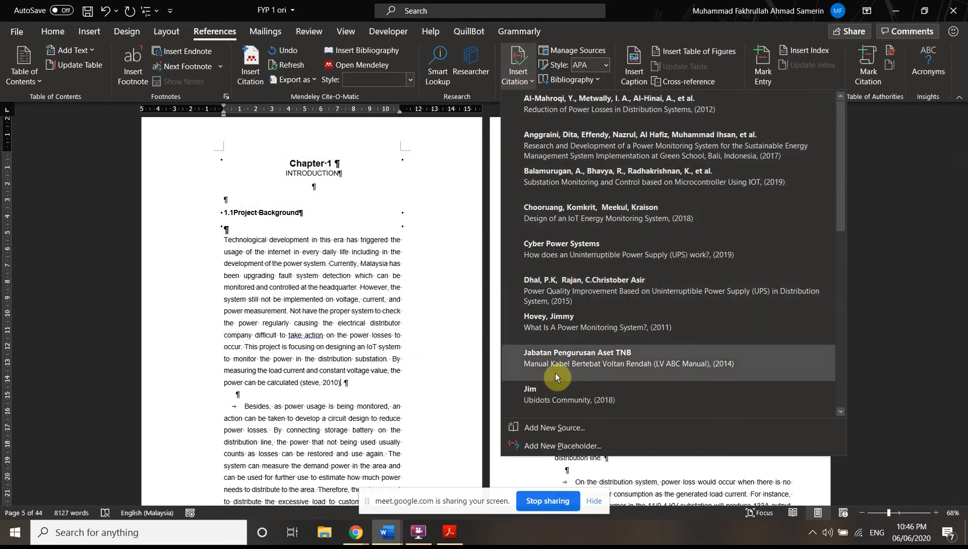
pyautogui.scroll(-5, 631, 353)
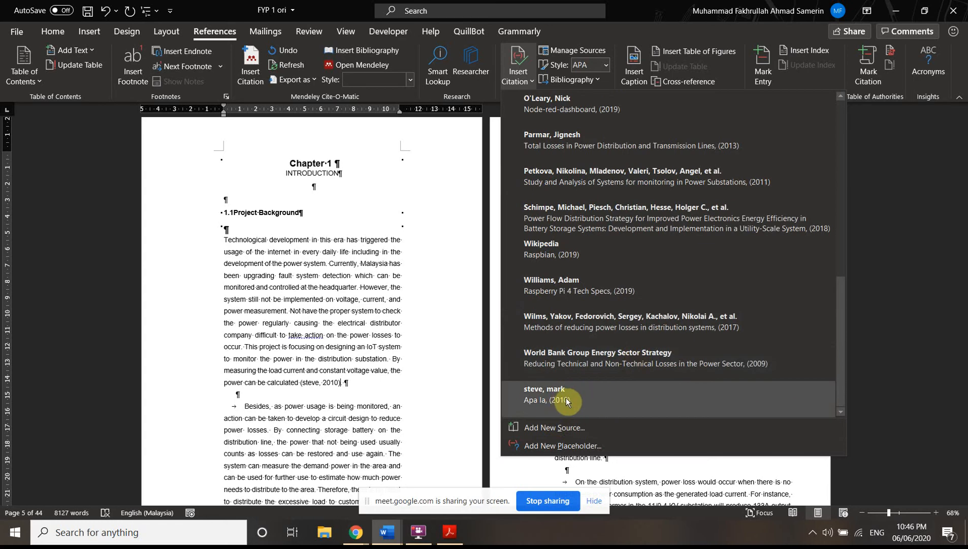
pyautogui.scroll(2, 585, 335)
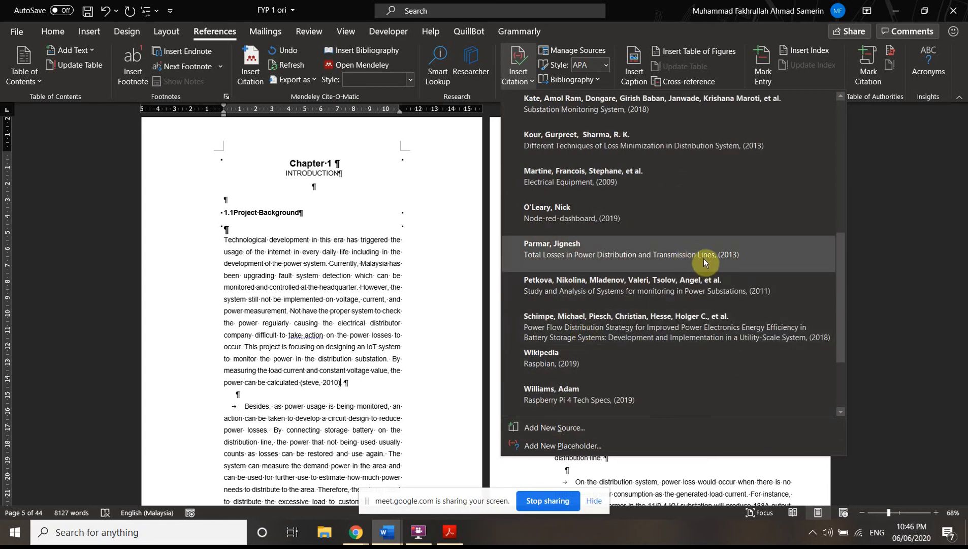
pyautogui.scroll(3, 703, 258)
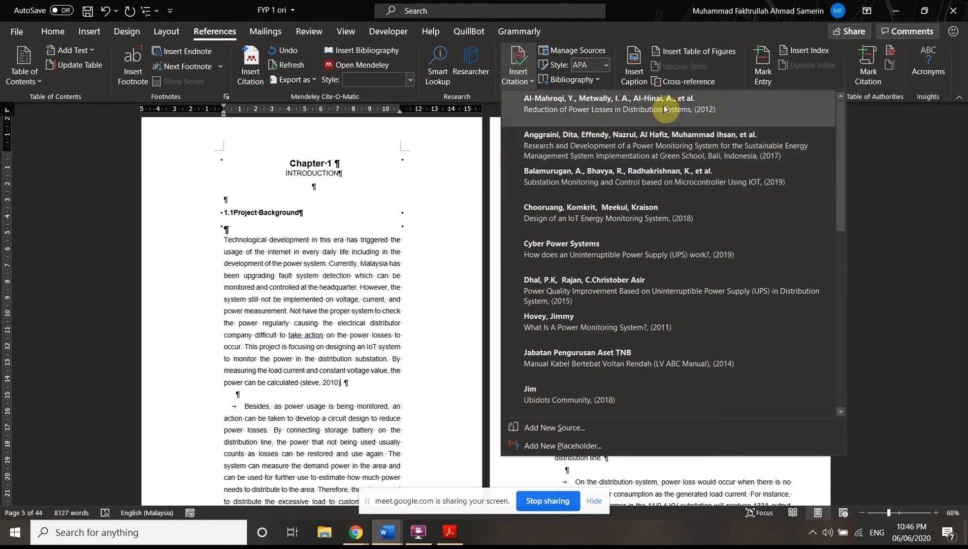
pyautogui.scroll(-10, 708, 291)
pyautogui.click(483, 362)
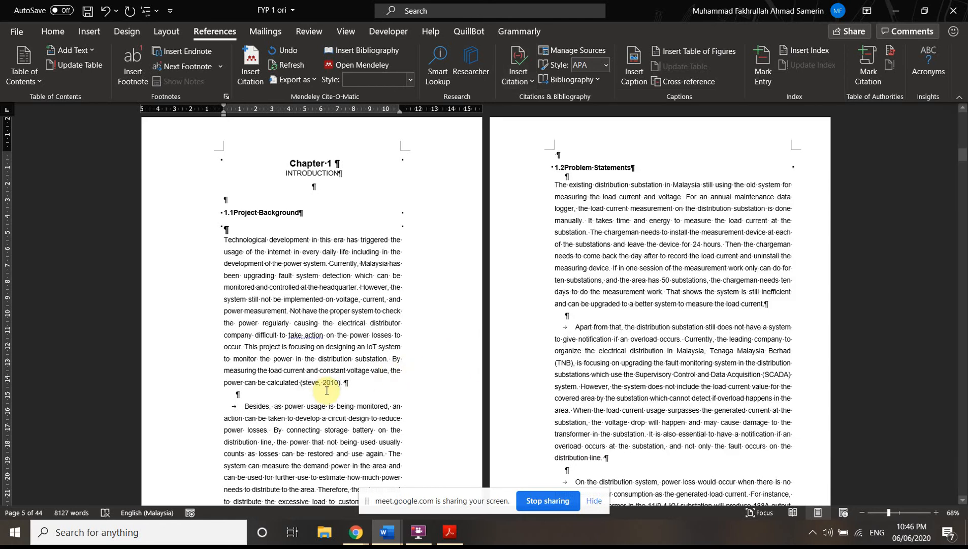
# - Select the inserted 2010 citation at the end of the first Project Background paragraph and view the text around it
pyautogui.moveTo(345, 383); pyautogui.dragTo(298, 383)
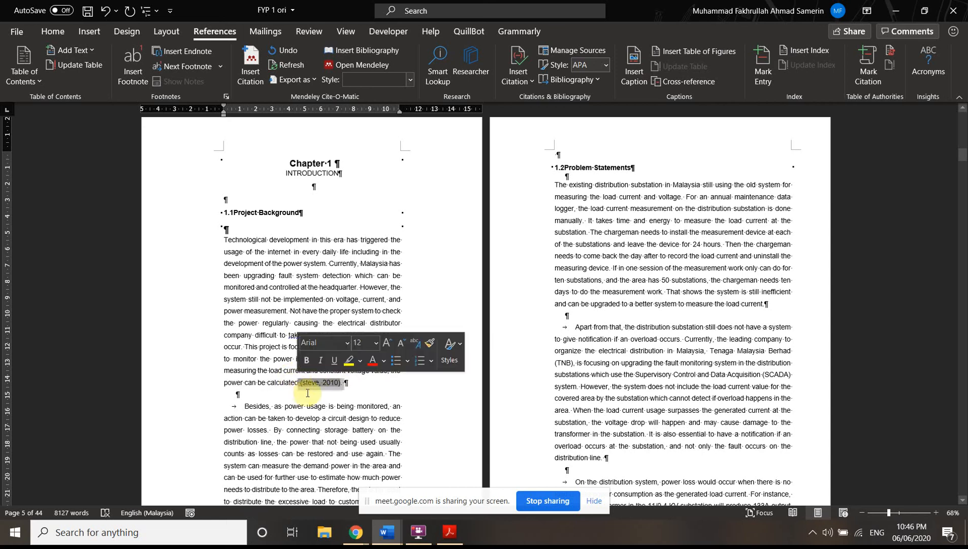
pyautogui.scroll(-1, 339, 372)
pyautogui.scroll(1, 339, 372)
pyautogui.scroll(-2, 325, 305)
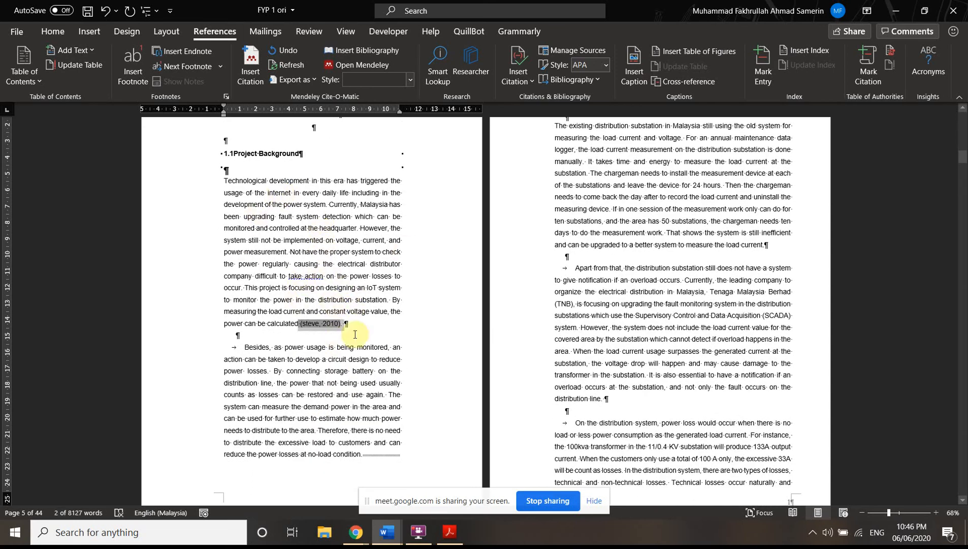
# - Insert the saved 2010 "Apa la" citation at the end of the second Project Background paragraph, after "no-load condition"
pyautogui.click(361, 455)
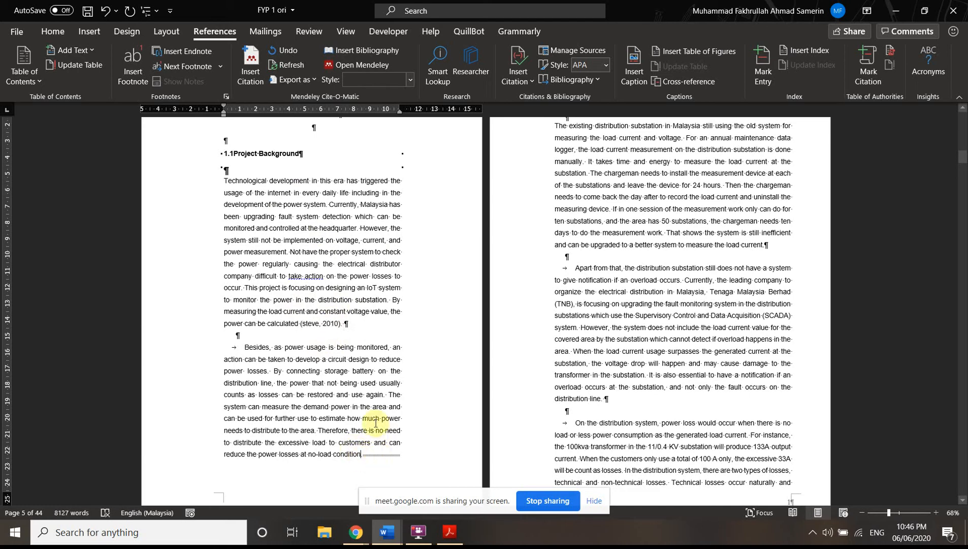
pyautogui.click(518, 74)
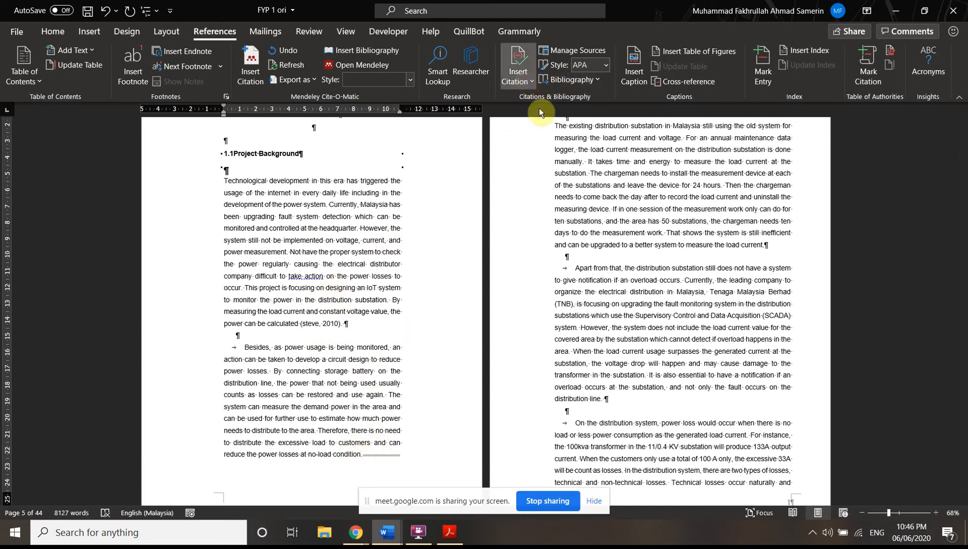
pyautogui.scroll(-5, 584, 386)
pyautogui.click(551, 394)
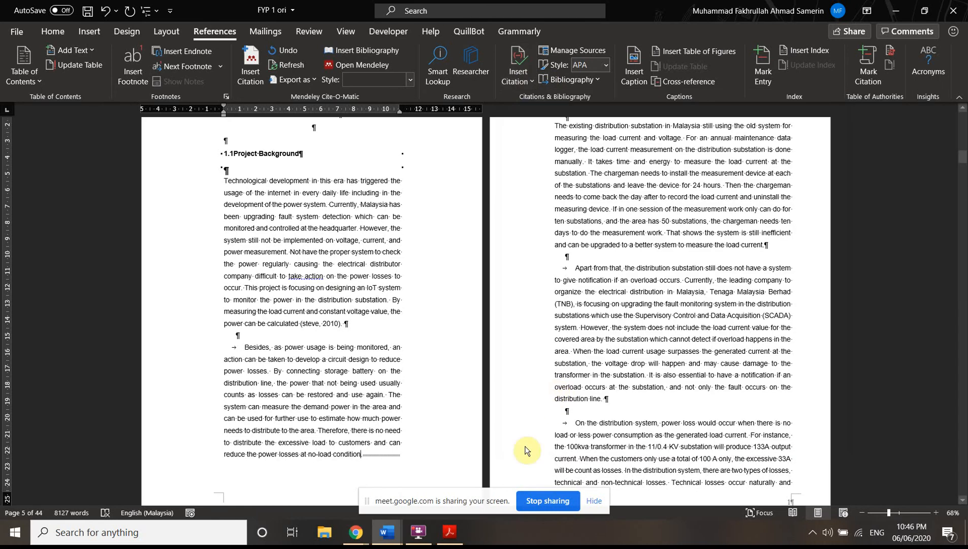
pyautogui.scroll(-1, 409, 462)
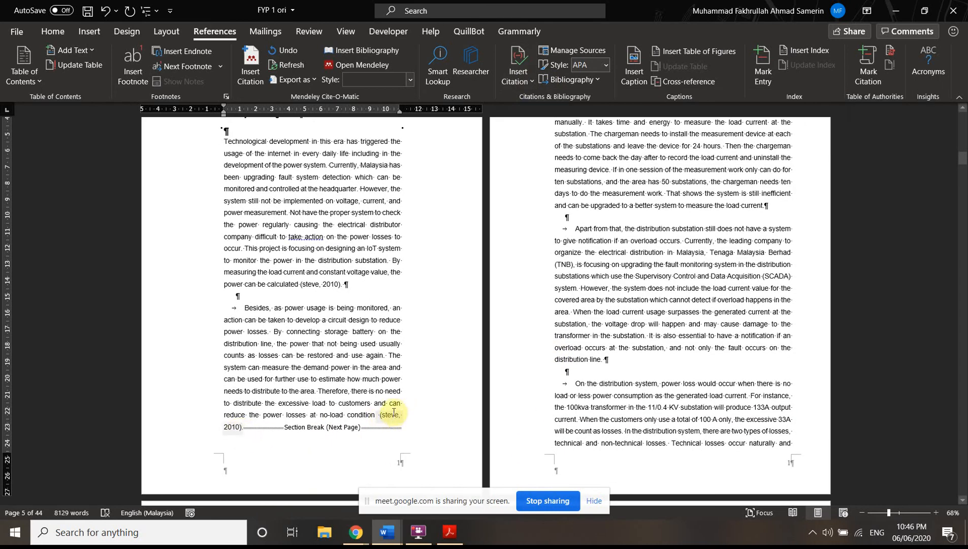
# - Review the available citation styles, such as Chicago, IEEE and MLA, and keep APA as the style
pyautogui.click(589, 65)
pyautogui.click(602, 66)
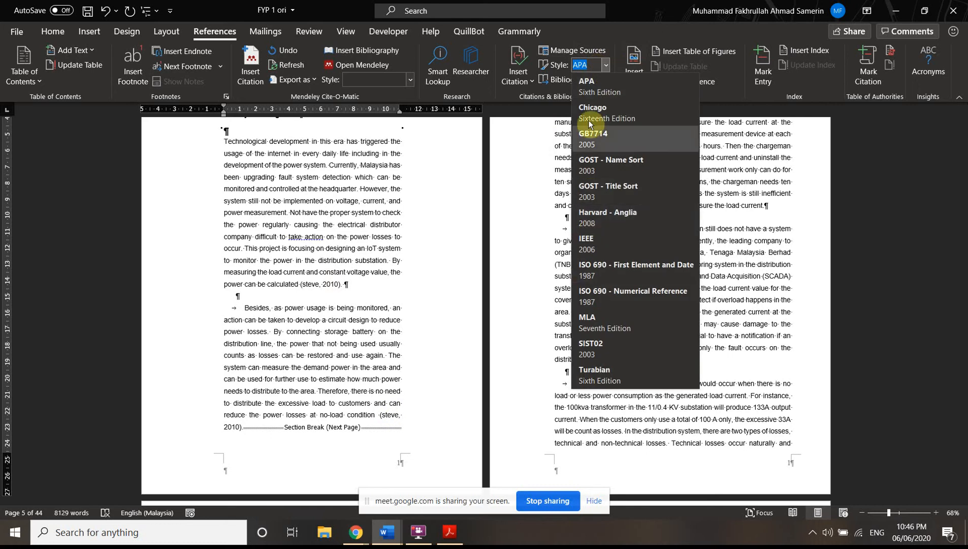
pyautogui.click(607, 65)
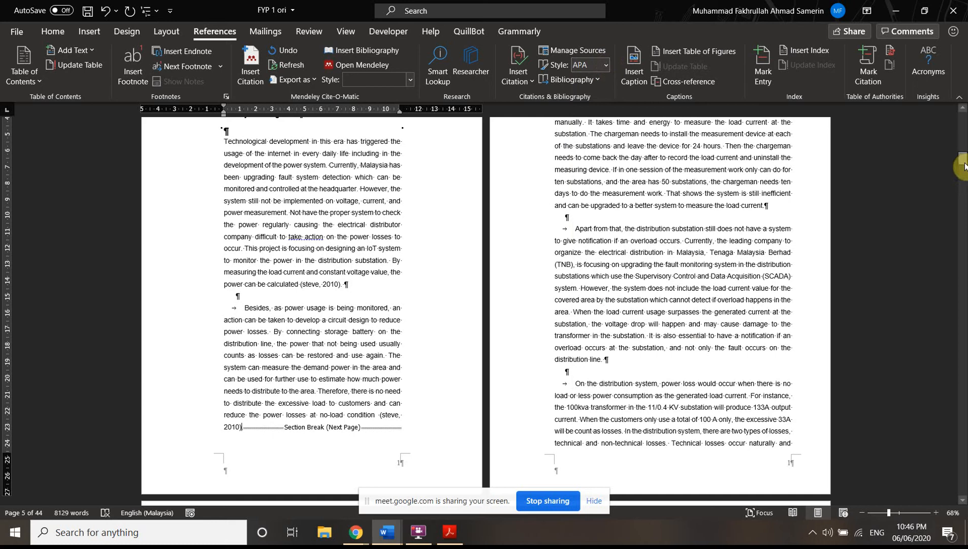
# - Insert the built-in References bibliography at the Chapter 4 REFERENCES heading near the end of the thesis and check the generated list
pyautogui.moveTo(964, 165); pyautogui.dragTo(961, 501)
pyautogui.scroll(10, 495, 352)
pyautogui.scroll(5, 511, 287)
pyautogui.scroll(-4, 532, 315)
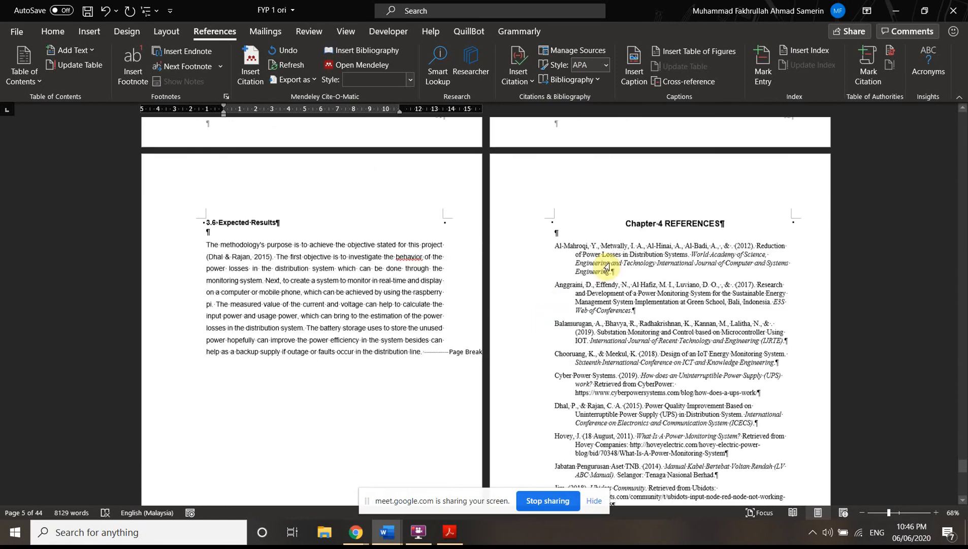
pyautogui.click(703, 249)
pyautogui.click(738, 169)
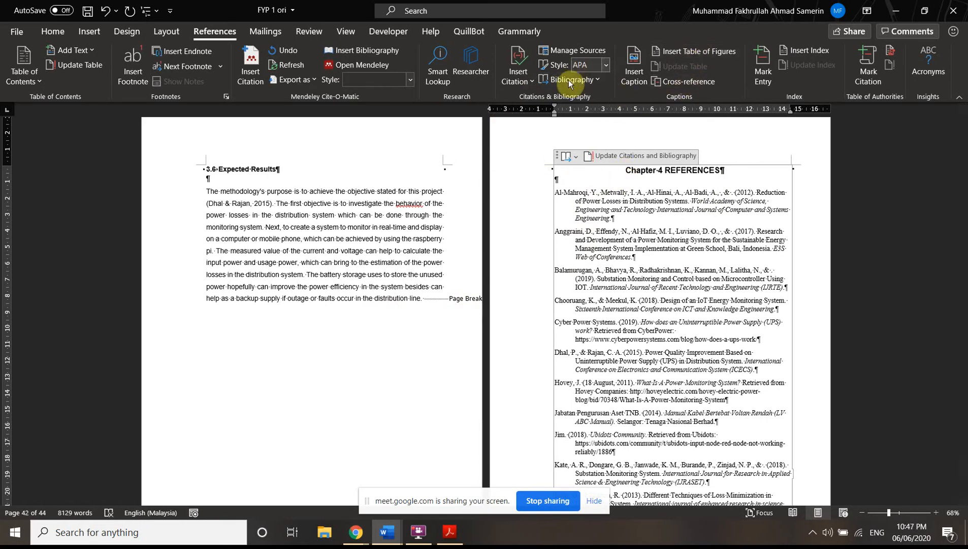
pyautogui.click(591, 80)
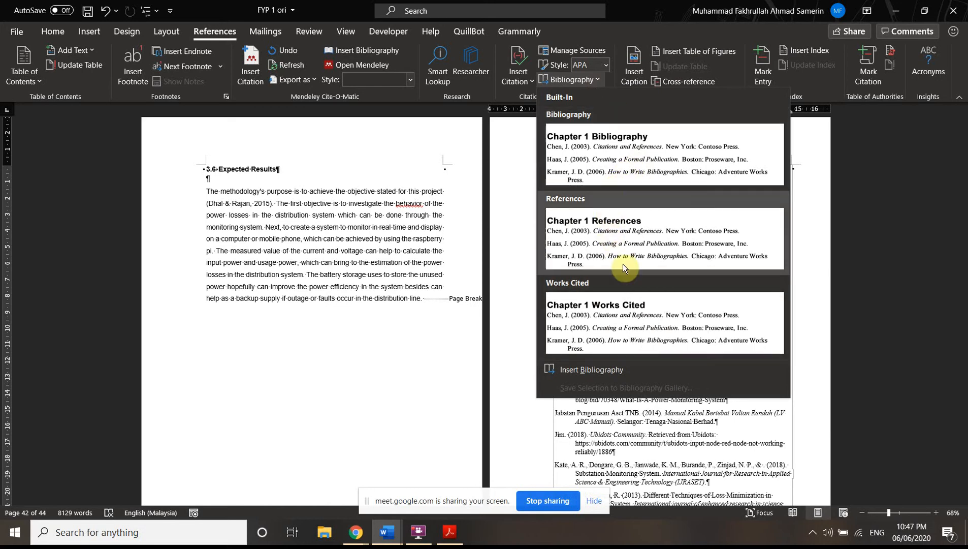
pyautogui.click(677, 404)
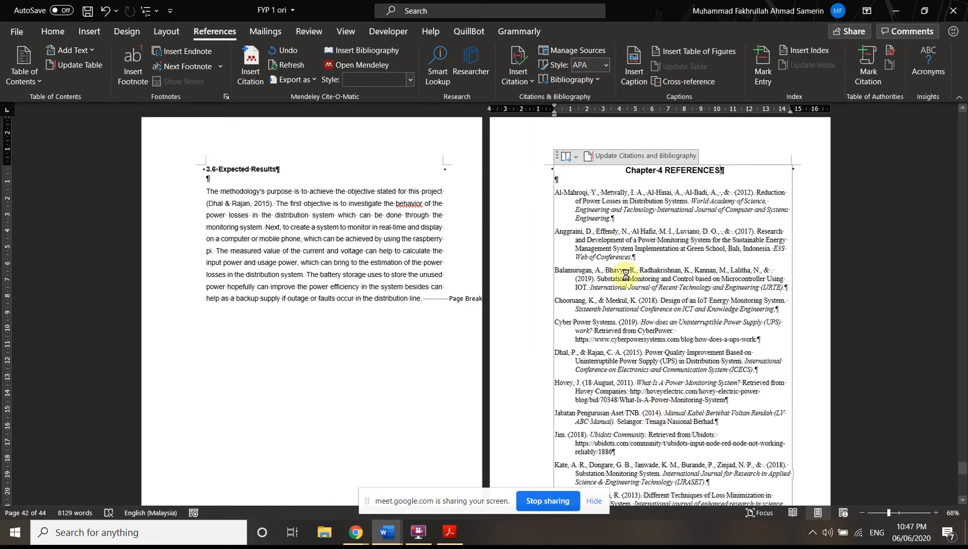
pyautogui.scroll(-10, 553, 270)
pyautogui.scroll(10, 305, 338)
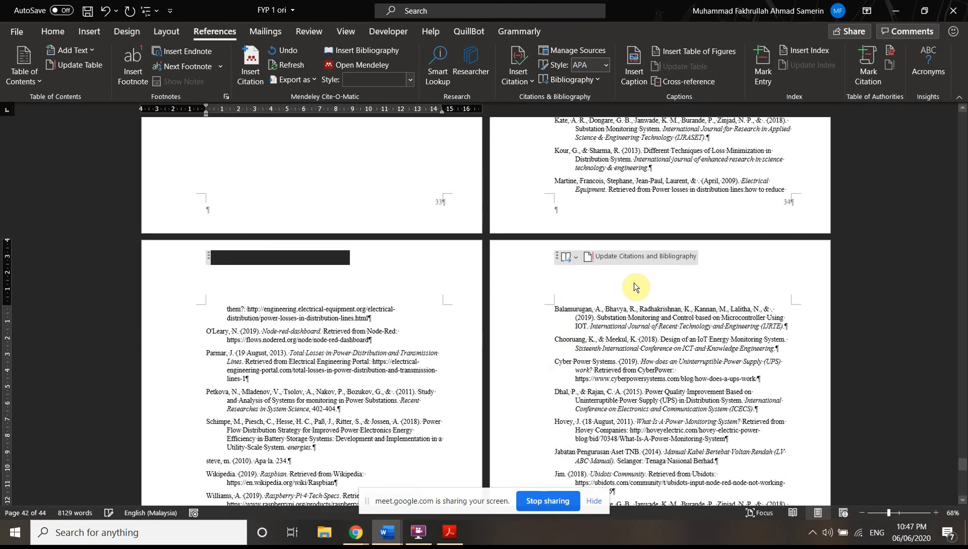
pyautogui.scroll(10, 634, 286)
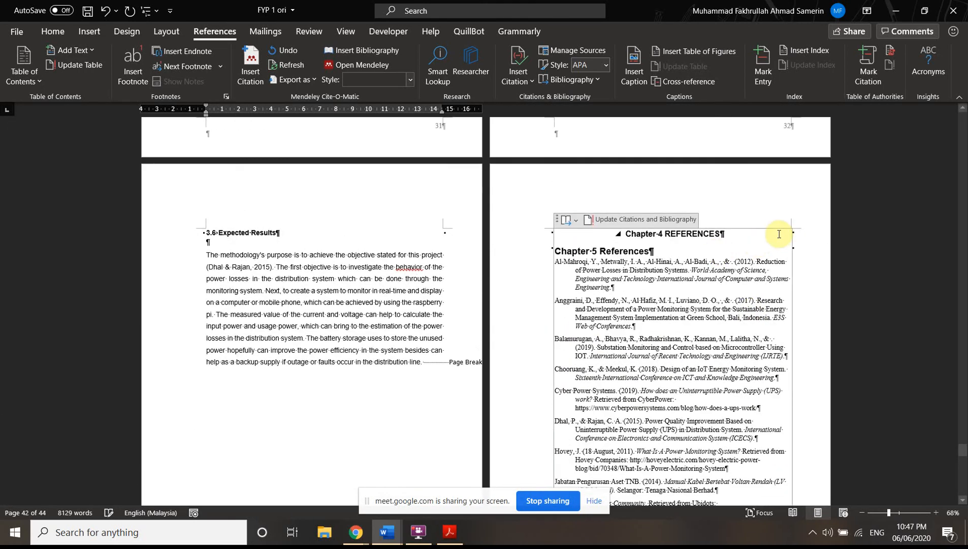
# - Select the reference entries under the Chapter 5 References heading and justify their text
pyautogui.click(571, 273)
pyautogui.moveTo(557, 260); pyautogui.dragTo(686, 485)
pyautogui.scroll(-3, 692, 465)
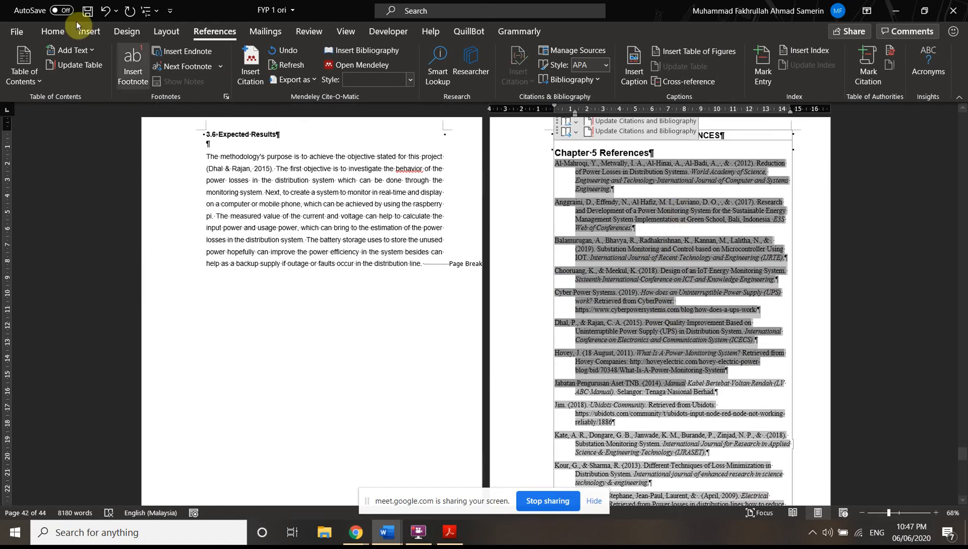
pyautogui.click(79, 32)
pyautogui.click(53, 31)
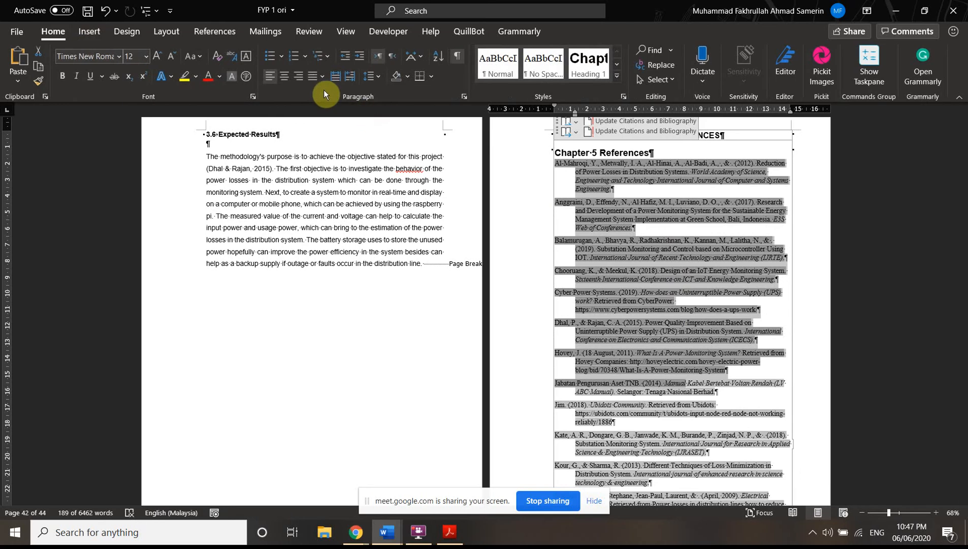
pyautogui.click(322, 77)
pyautogui.click(353, 104)
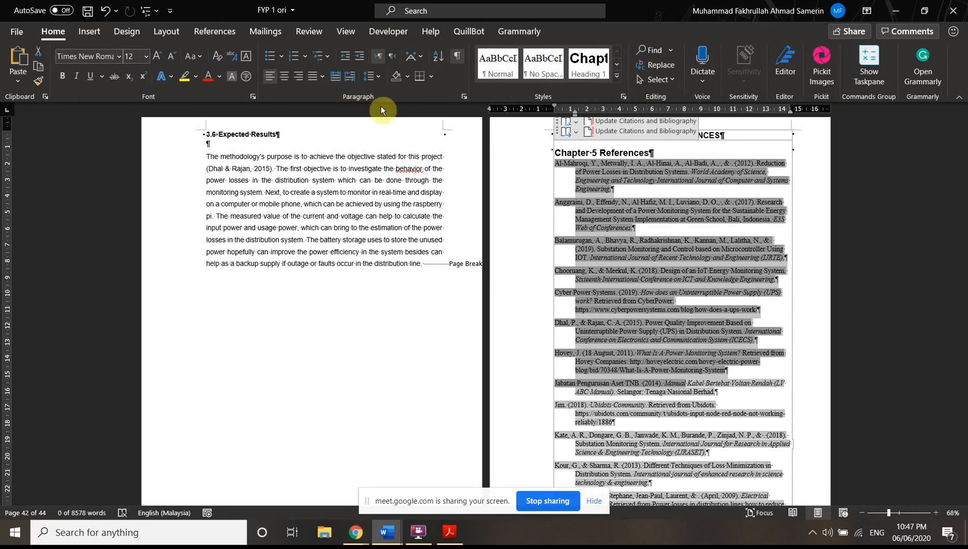
# - Try a wider line spacing on the selected reference entries and undo that spacing change
pyautogui.click(371, 77)
pyautogui.click(394, 144)
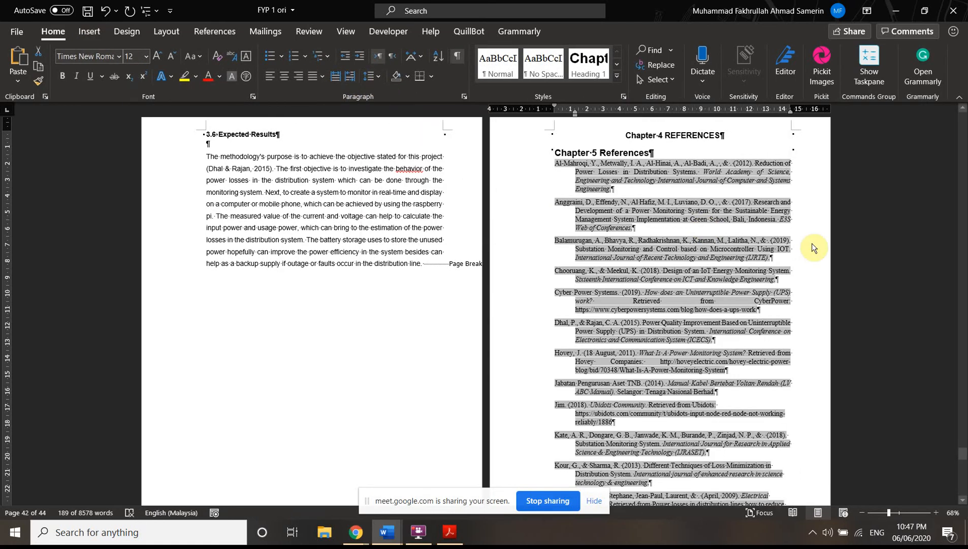
pyautogui.scroll(2, 711, 315)
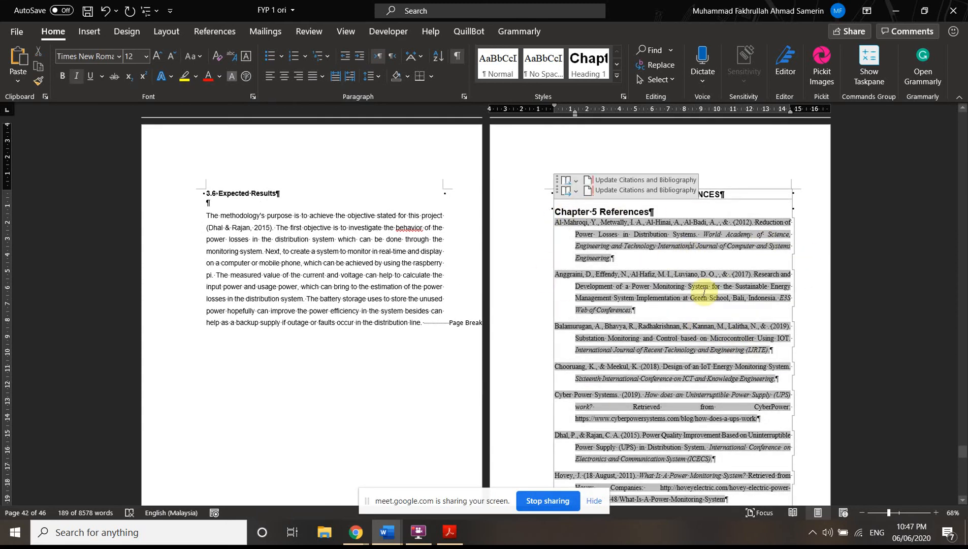
pyautogui.click(655, 310)
pyautogui.hotkey('ctrl', 'z')
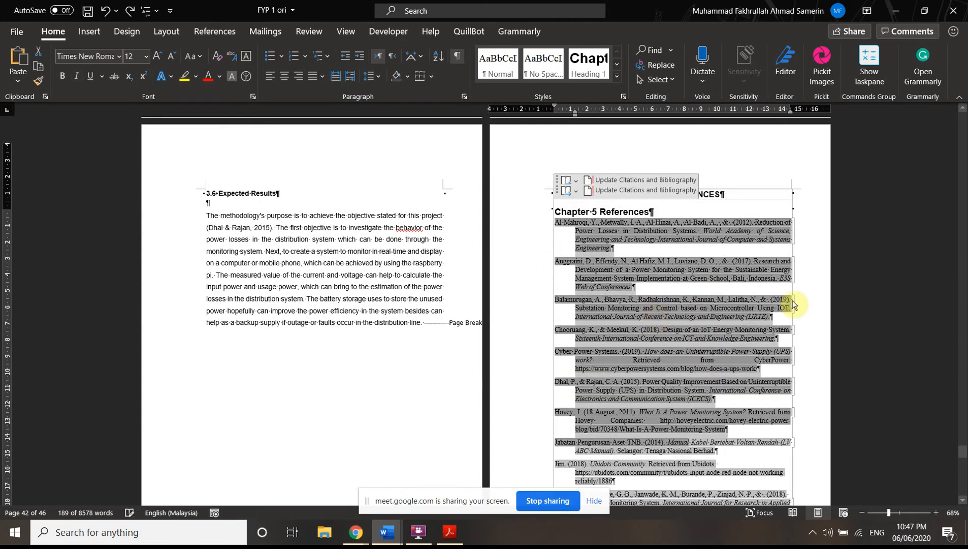
pyautogui.scroll(1, 655, 315)
pyautogui.click(861, 250)
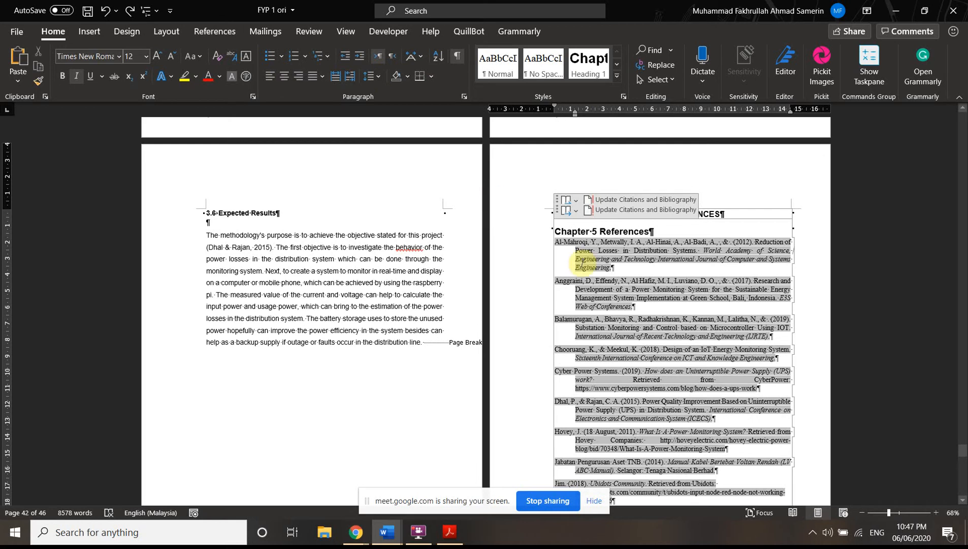
pyautogui.scroll(15, 447, 198)
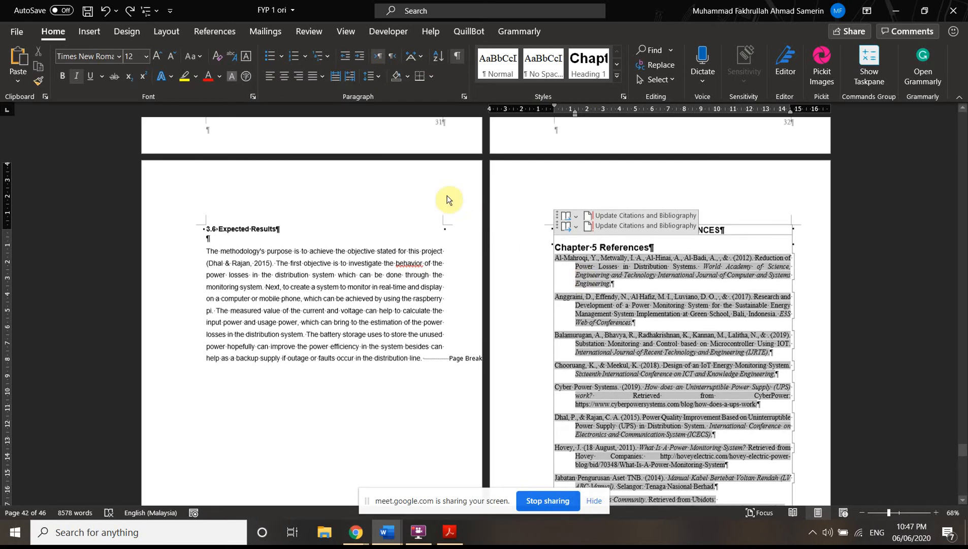
pyautogui.scroll(2, 331, 141)
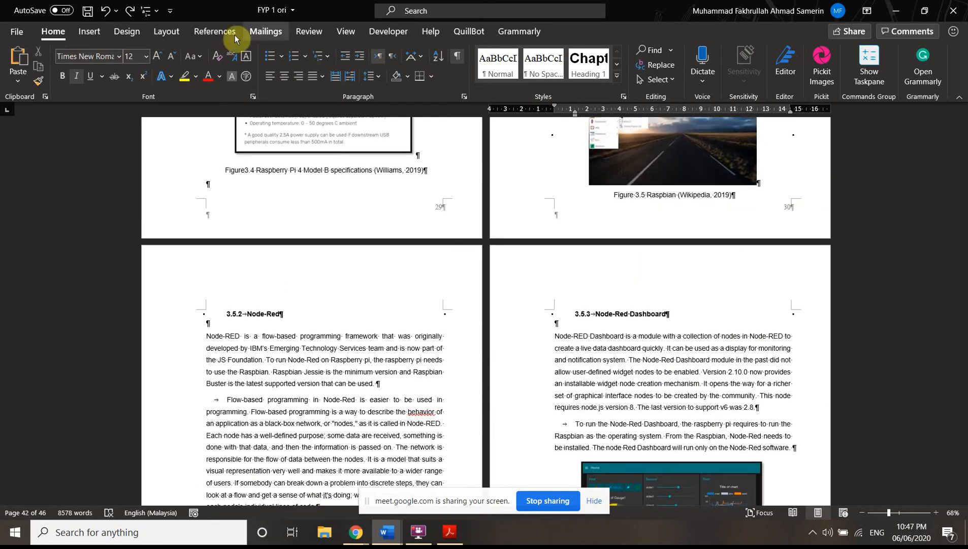
pyautogui.click(87, 35)
pyautogui.click(53, 32)
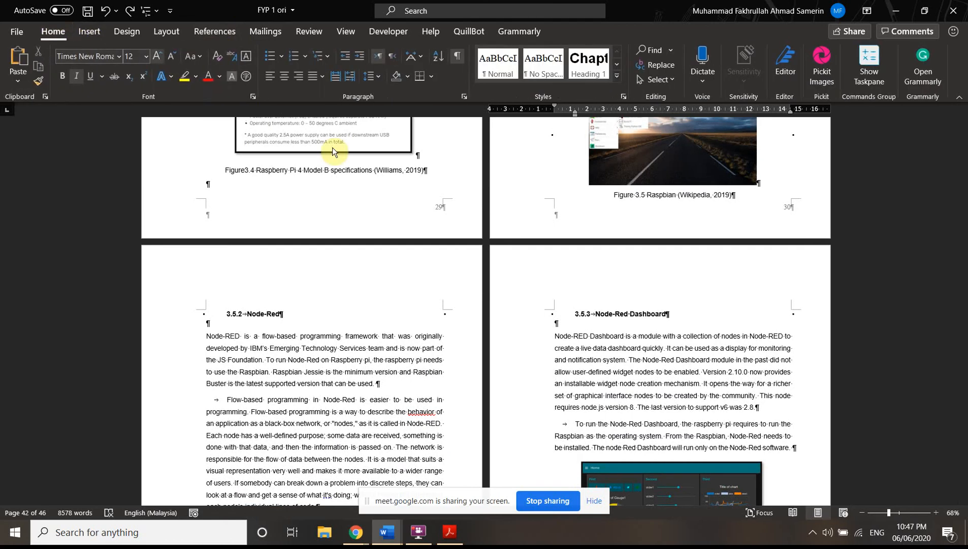
pyautogui.scroll(1, 495, 279)
pyautogui.scroll(12, 495, 279)
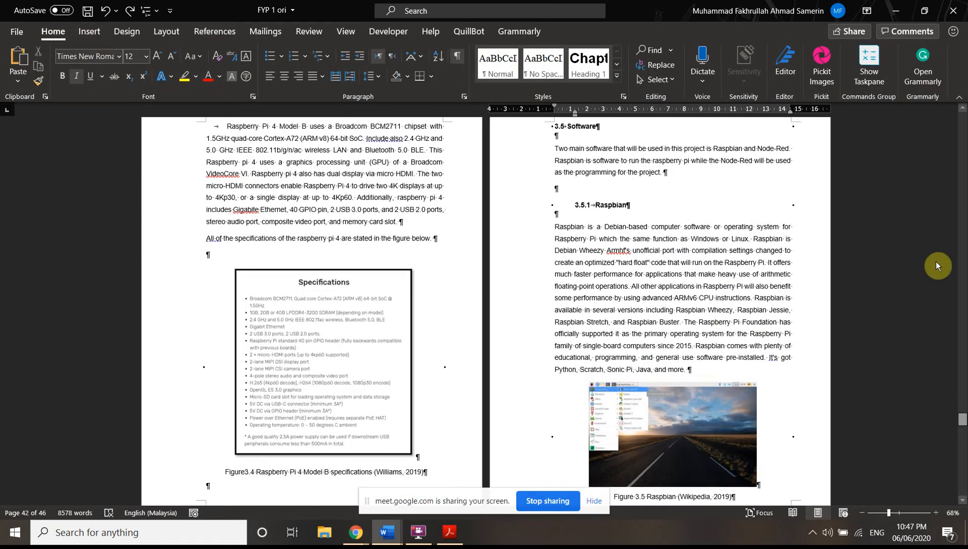
# - Examine the inserted reference list under Chapter 5 References, including the 2010 "Apa la" entry, and compare it with the list under Chapter 6
pyautogui.moveTo(953, 129); pyautogui.dragTo(950, 496)
pyautogui.scroll(2, 717, 361)
pyautogui.scroll(10, 714, 353)
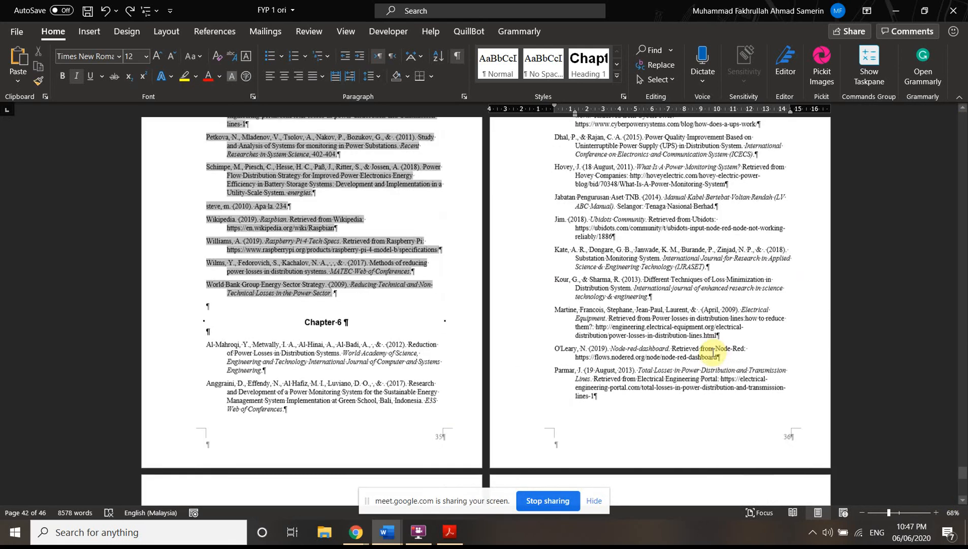
pyautogui.scroll(-2, 691, 325)
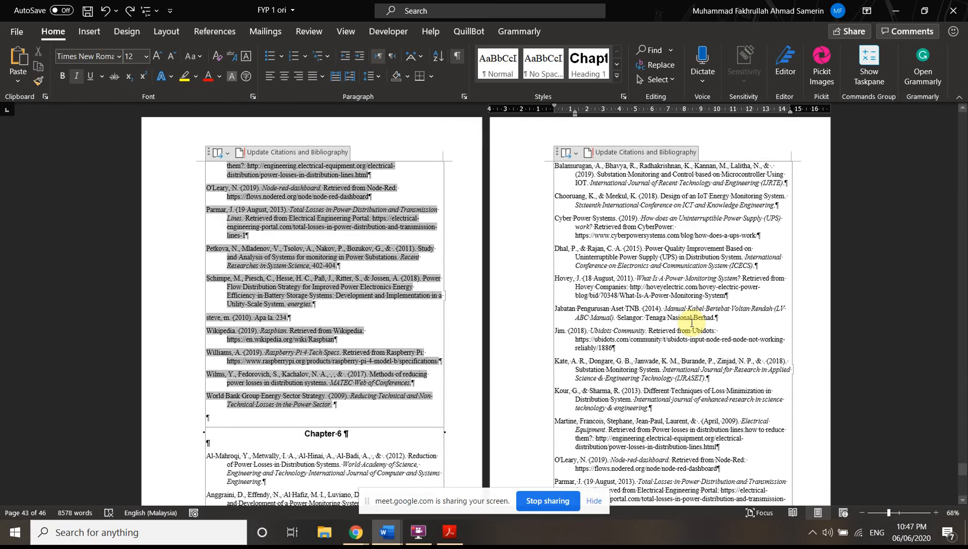
pyautogui.scroll(6, 378, 376)
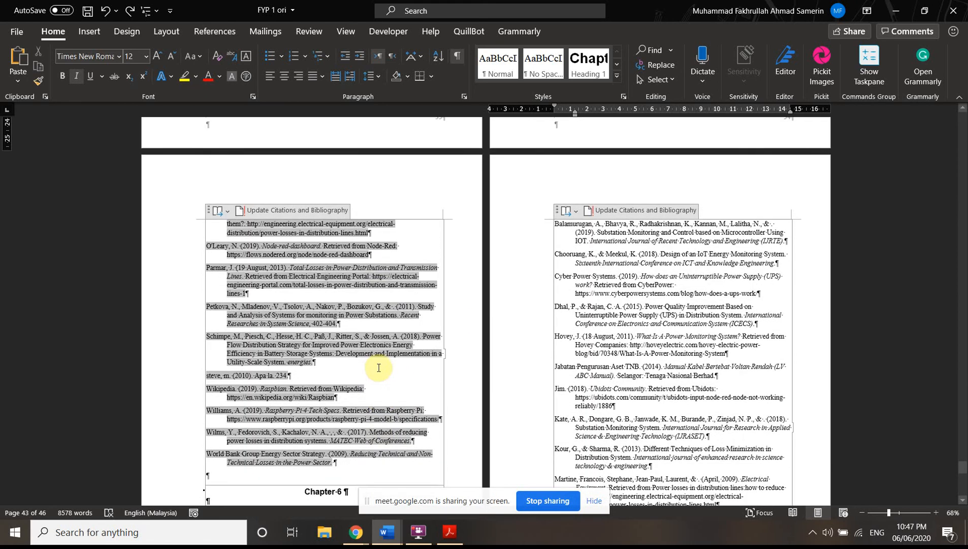
pyautogui.scroll(3, 783, 401)
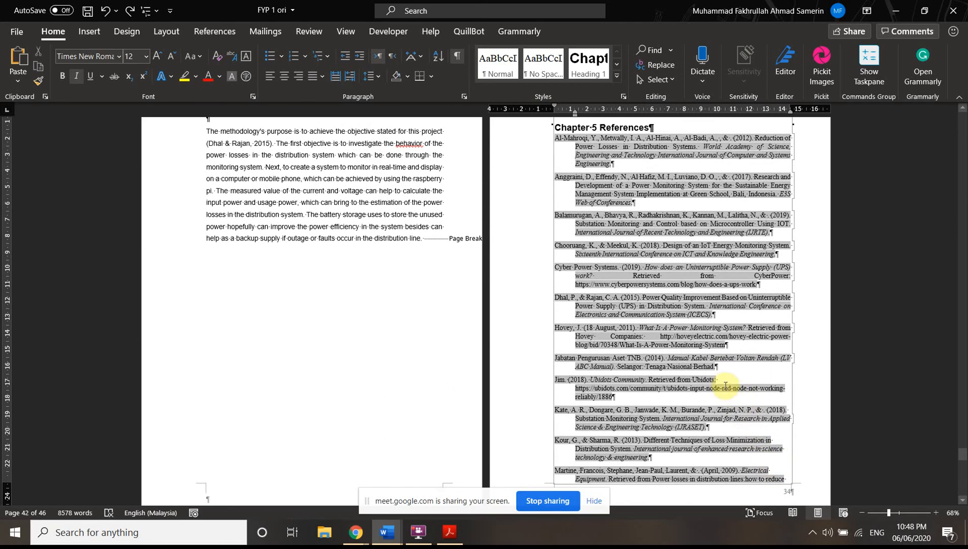
pyautogui.scroll(1, 723, 382)
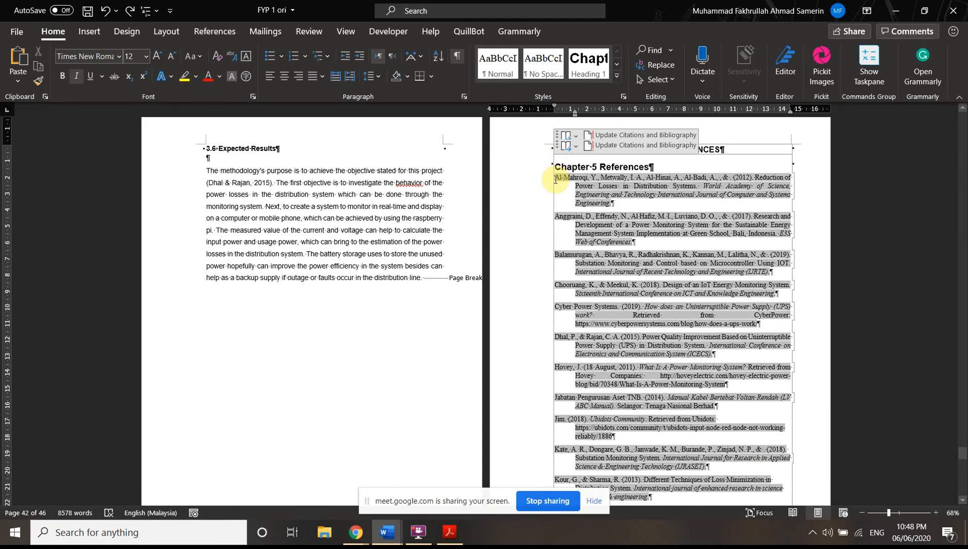
pyautogui.moveTo(666, 326); pyautogui.dragTo(696, 474)
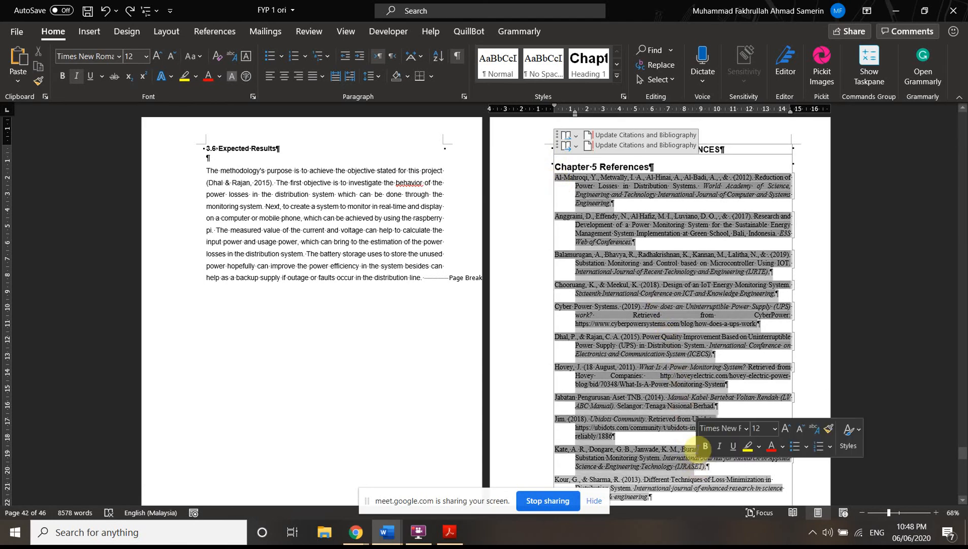
pyautogui.click(655, 219)
pyautogui.scroll(-2, 650, 350)
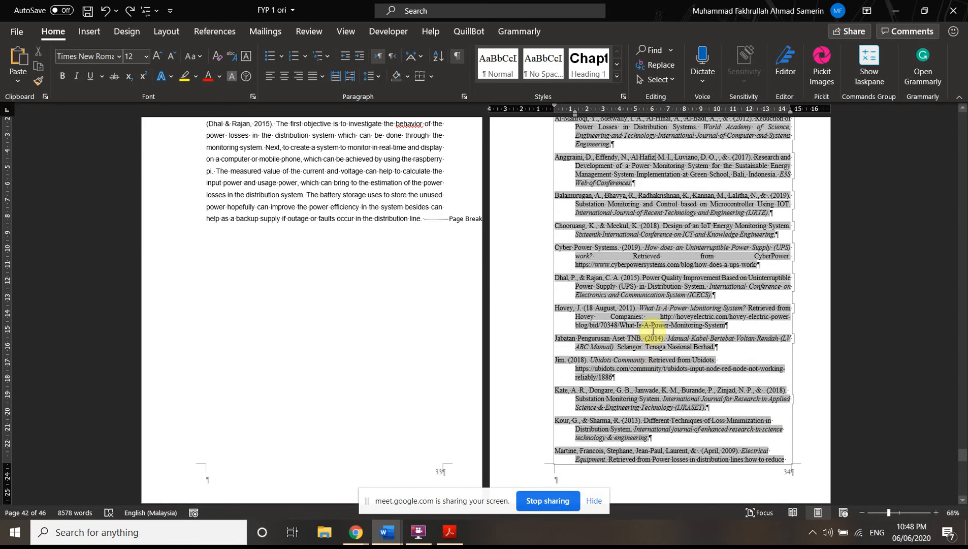
pyautogui.scroll(-1, 653, 331)
pyautogui.scroll(-4, 651, 325)
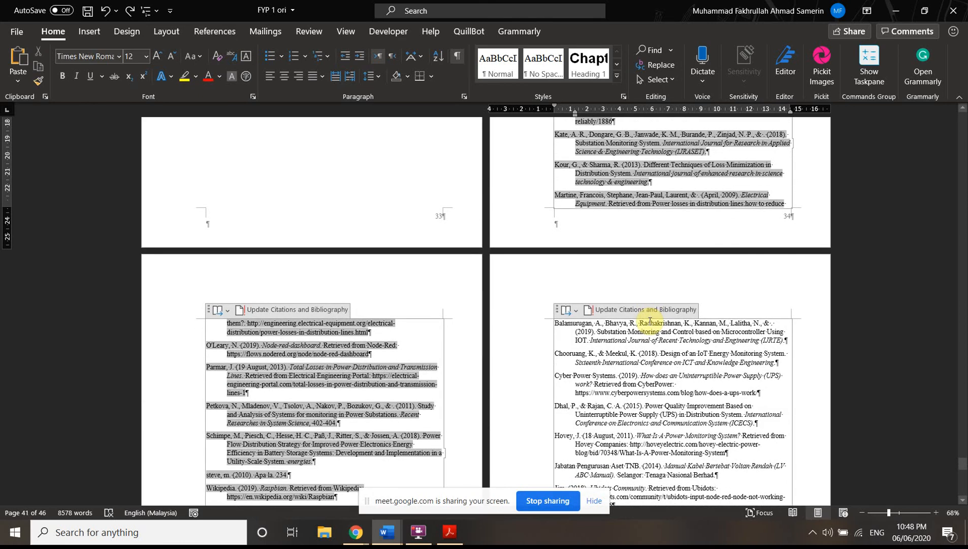
pyautogui.scroll(1, 650, 321)
pyautogui.scroll(5, 650, 321)
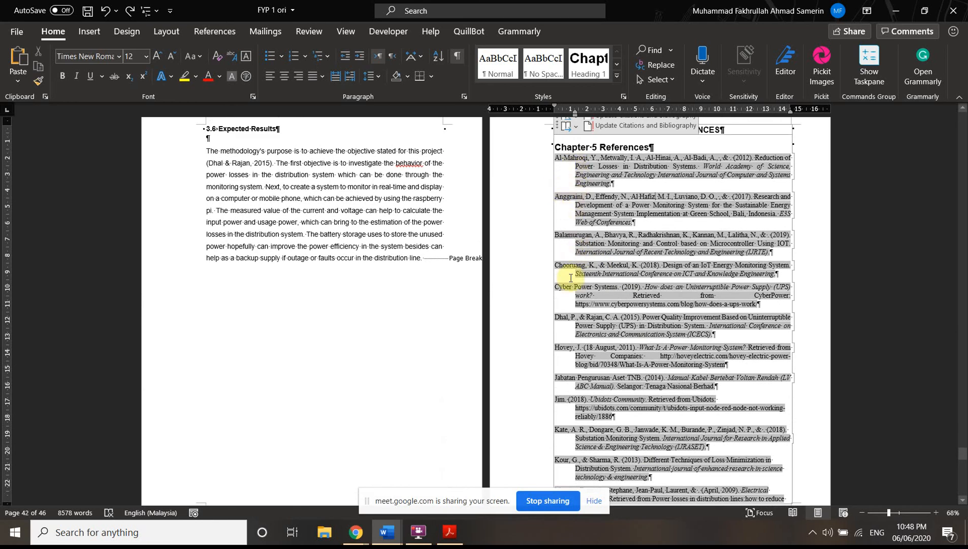
pyautogui.scroll(-2, 574, 298)
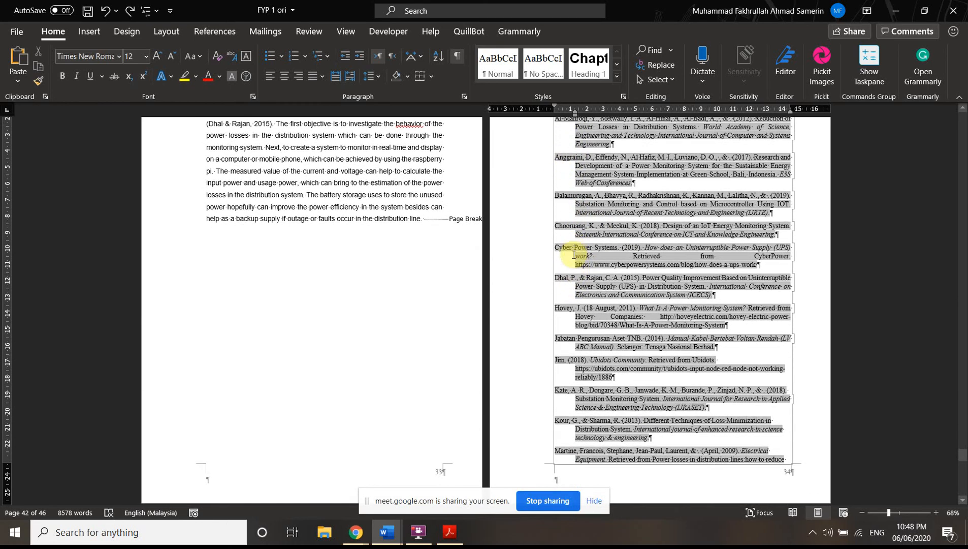
pyautogui.scroll(-7, 568, 262)
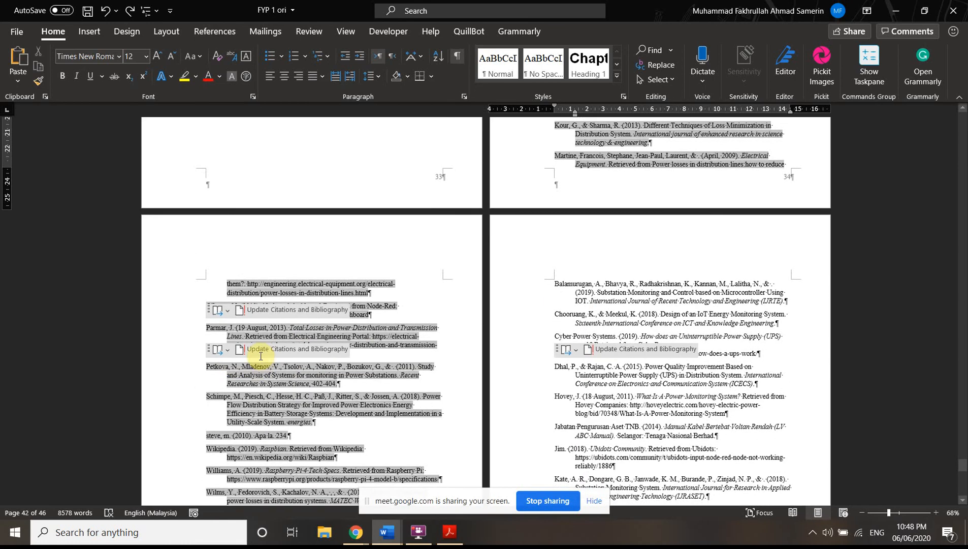
pyautogui.scroll(3, 521, 318)
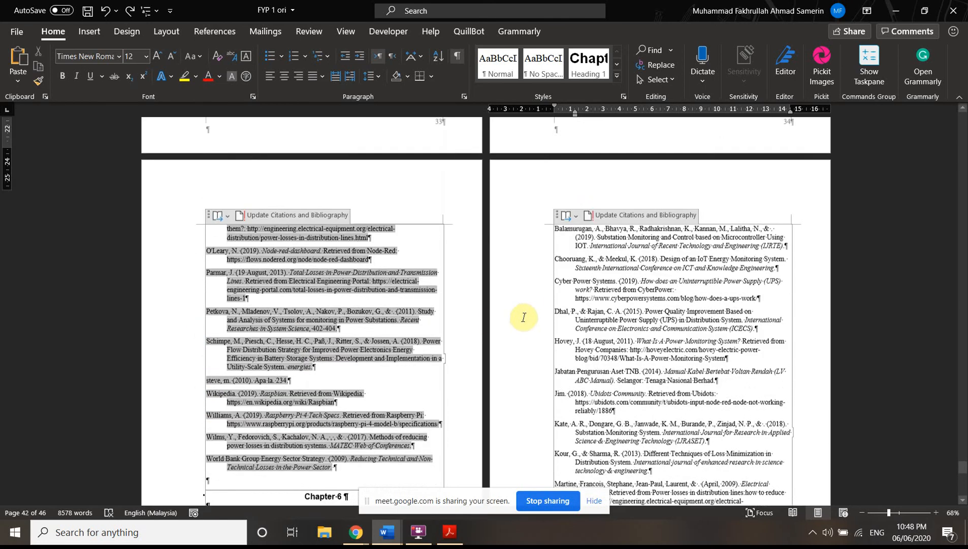
# - Compare the reference lists under Chapter 5 and Chapter 6 through to the Chapter 7 appendix, and look over the citation tools
pyautogui.scroll(5, 568, 313)
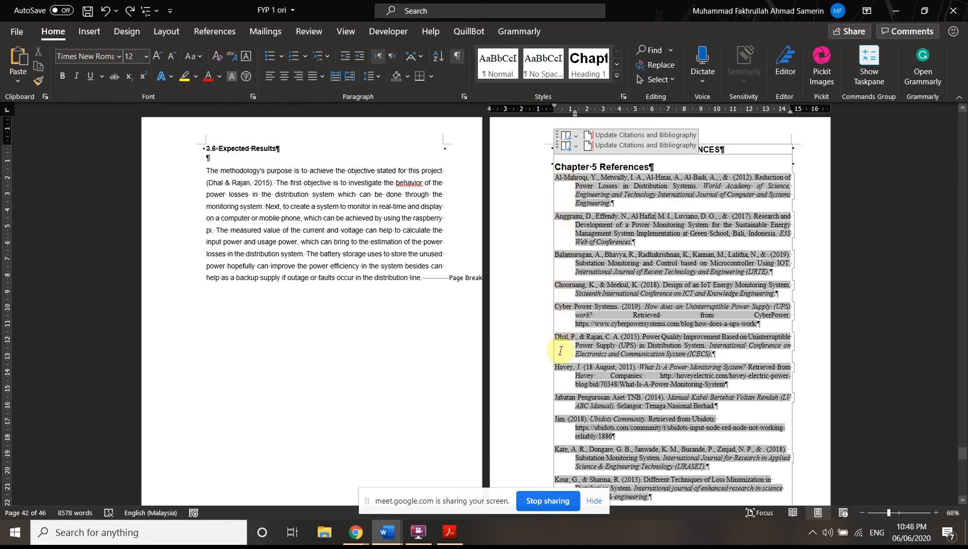
pyautogui.scroll(-3, 572, 321)
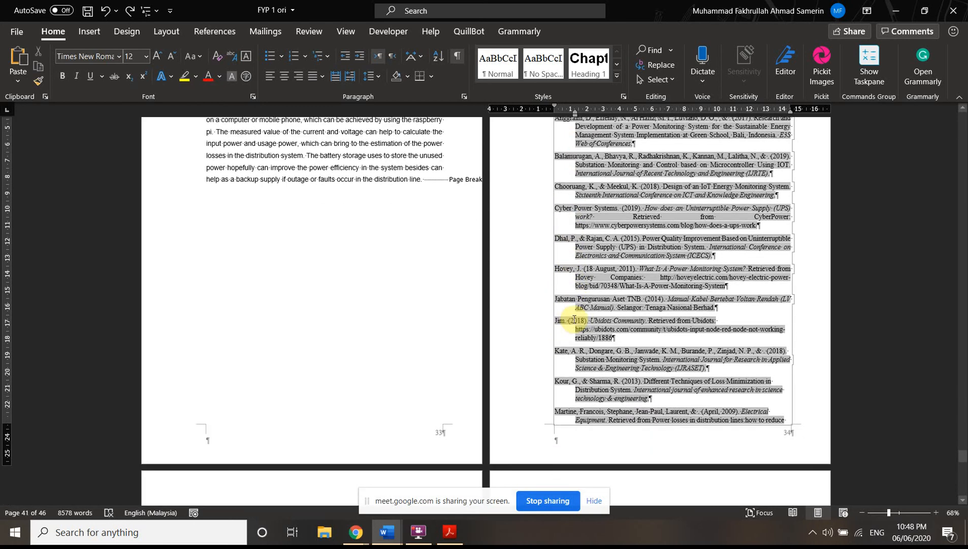
pyautogui.scroll(-5, 574, 318)
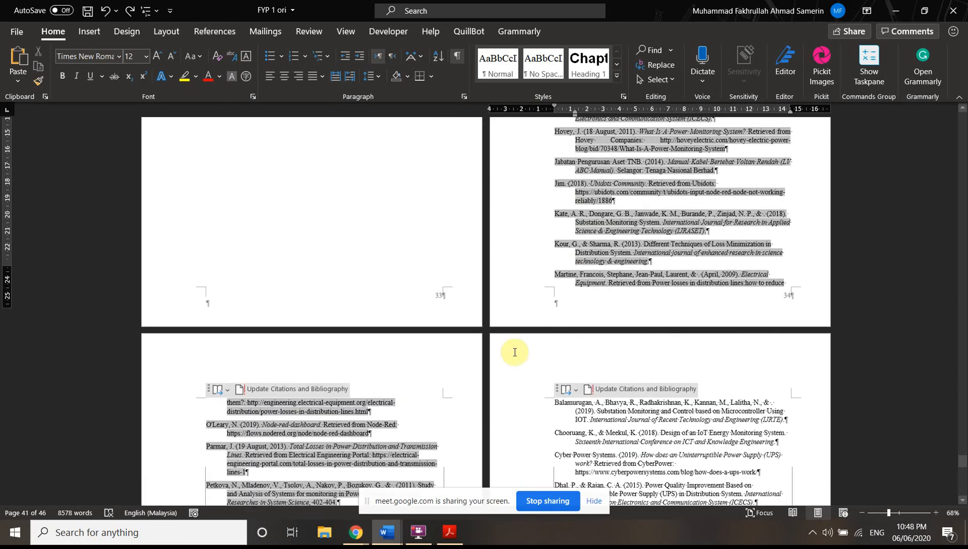
pyautogui.scroll(-10, 325, 378)
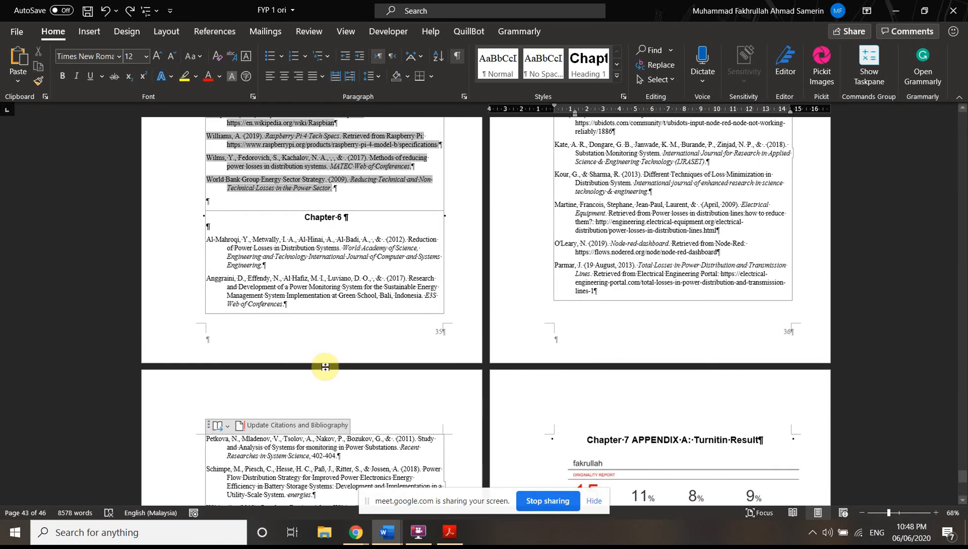
pyautogui.scroll(-7, 322, 363)
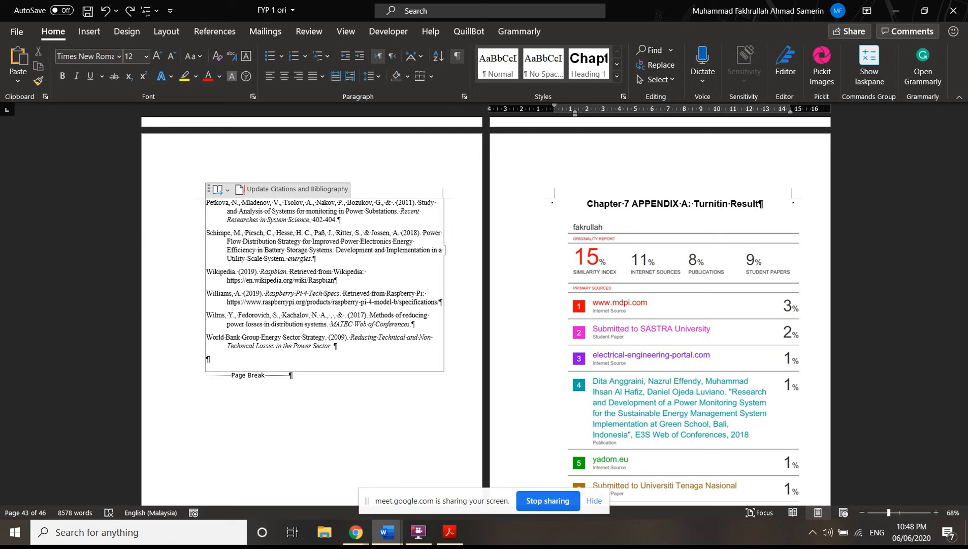
pyautogui.click(214, 31)
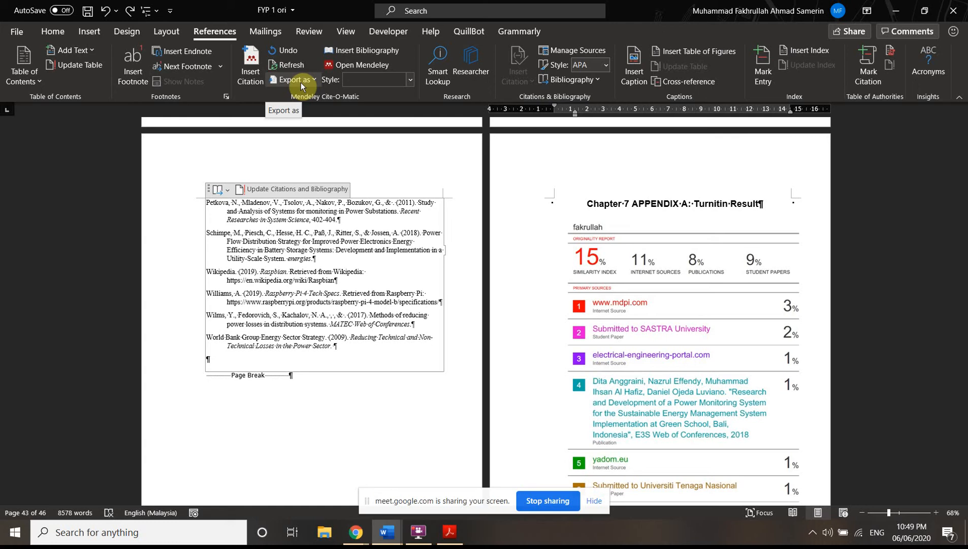
pyautogui.scroll(1, 346, 224)
pyautogui.scroll(8, 356, 271)
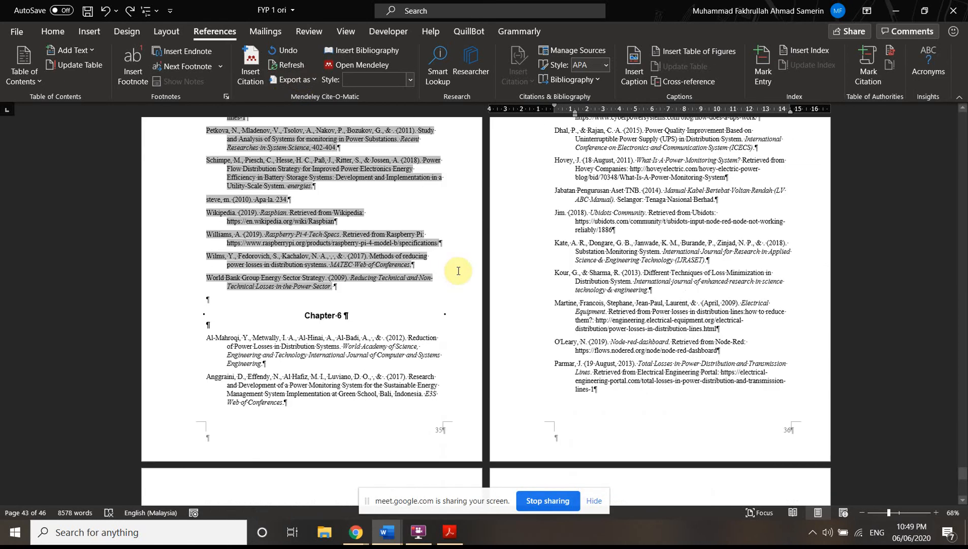
pyautogui.scroll(-1, 559, 284)
pyautogui.scroll(7, 628, 300)
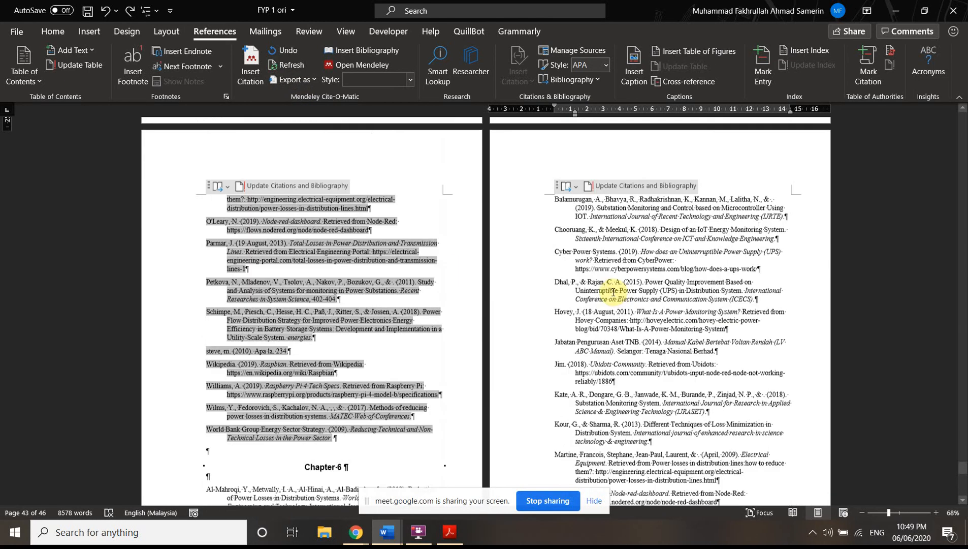
pyautogui.scroll(2, 461, 165)
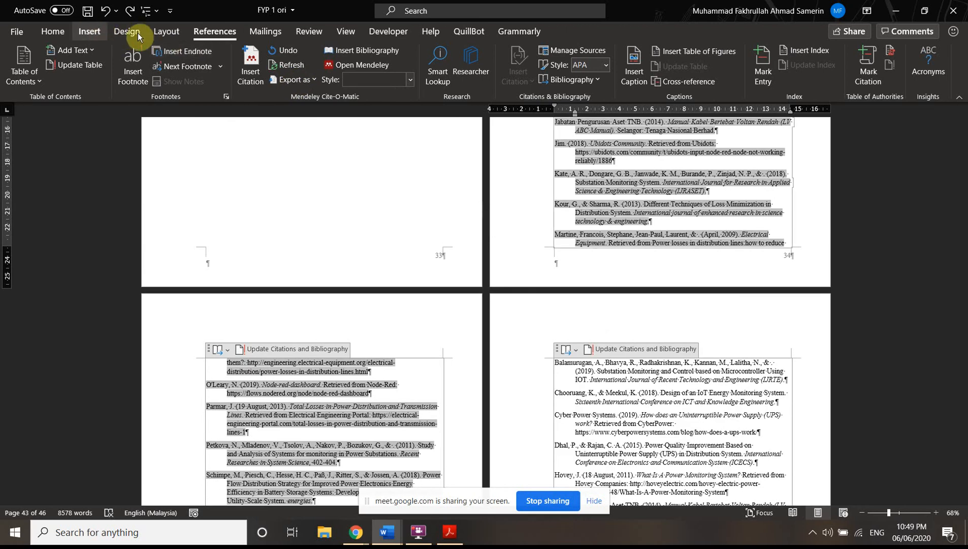
# - Open the list of installed Office add-ins and review the available ones, including QuillBot
pyautogui.click(85, 31)
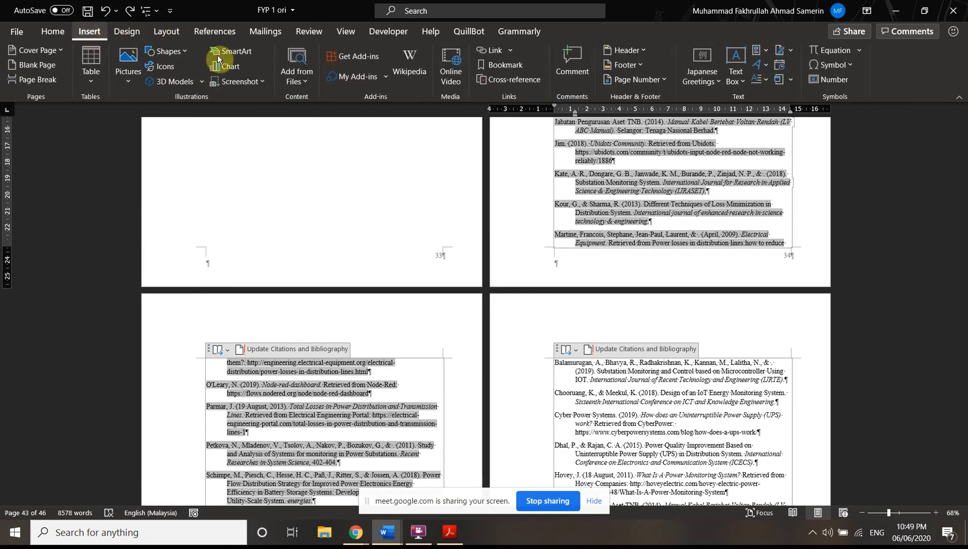
pyautogui.click(386, 77)
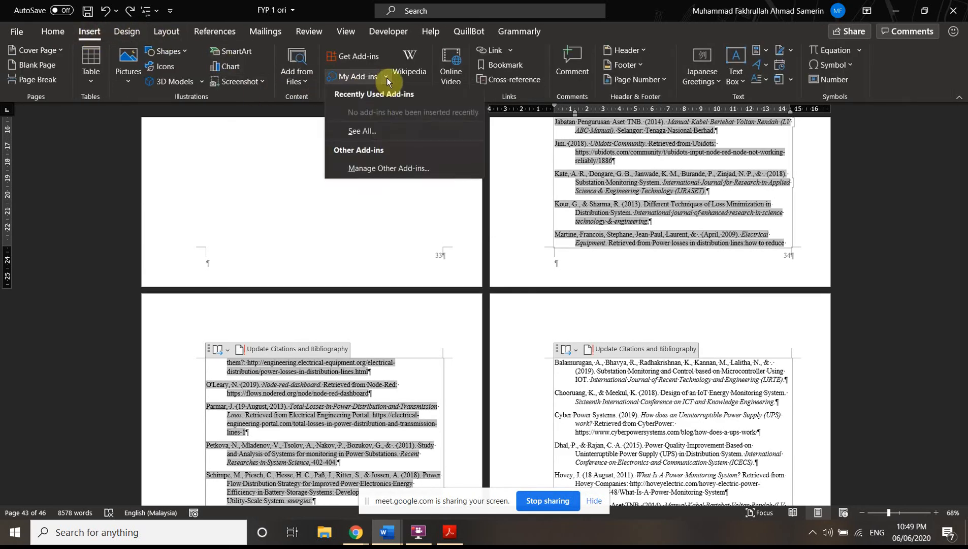
pyautogui.click(366, 77)
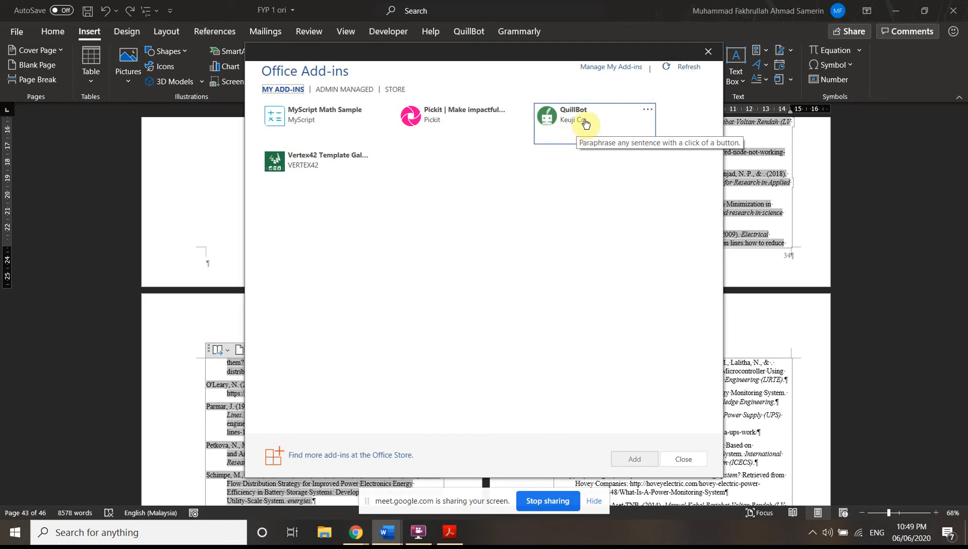
# - Browse the suggested add-ins in the Office store and close the add-ins window without adding any
pyautogui.click(396, 92)
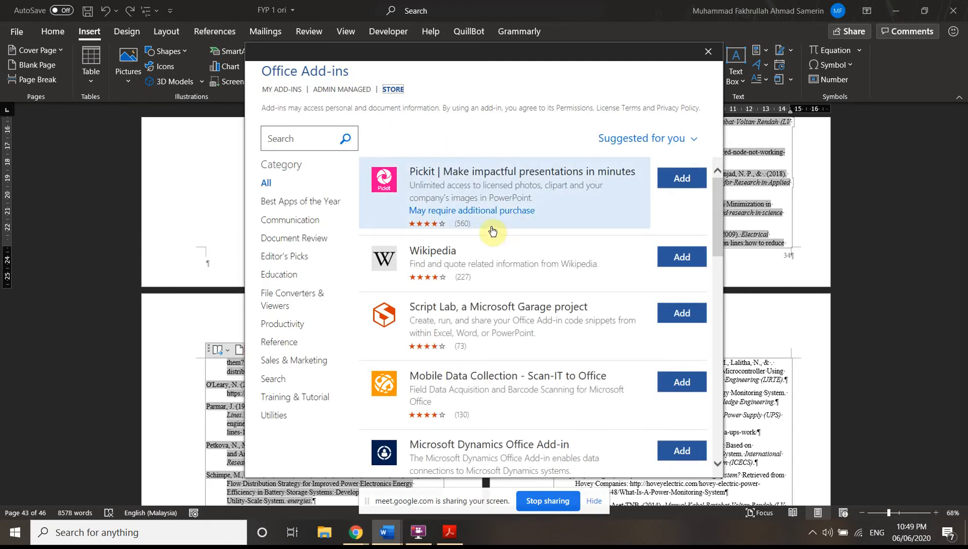
pyautogui.scroll(-15, 473, 279)
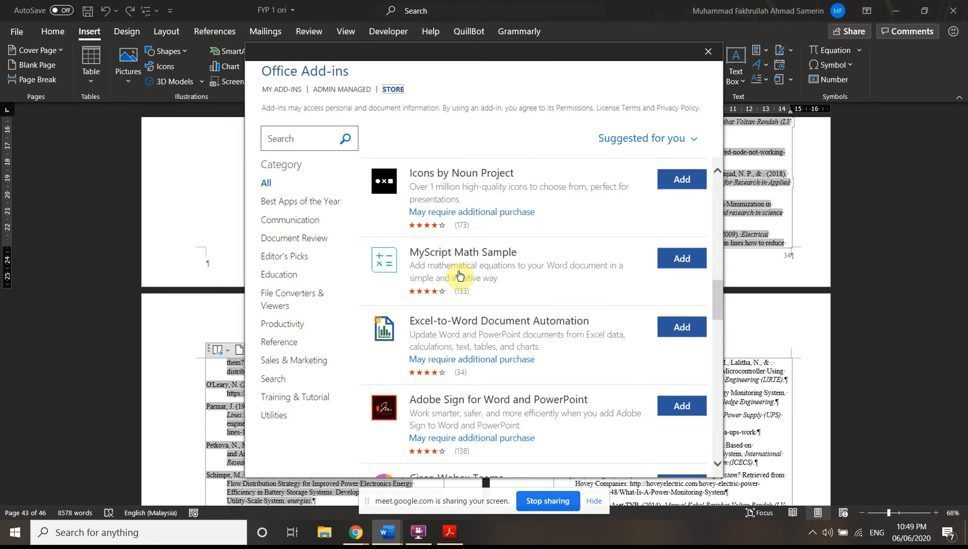
pyautogui.scroll(-12, 461, 277)
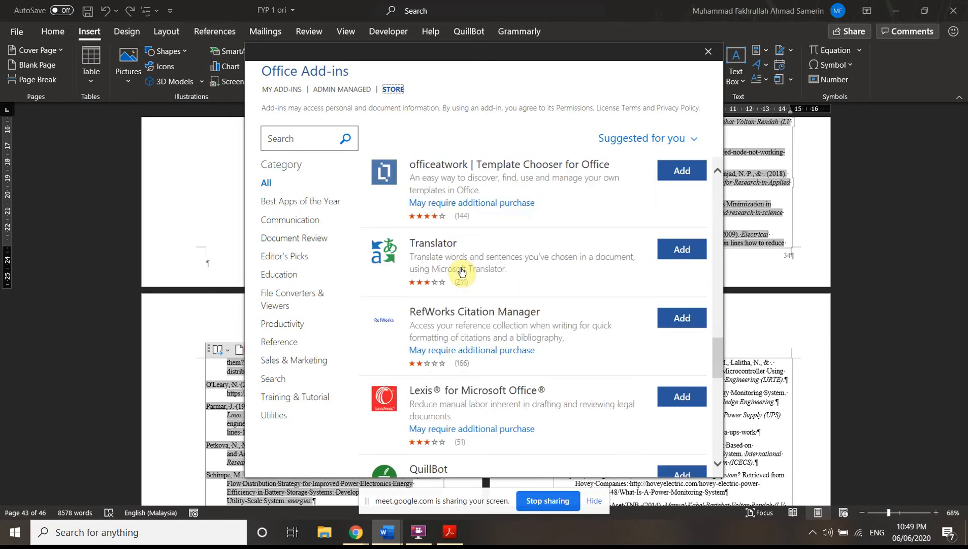
pyautogui.scroll(-8, 462, 269)
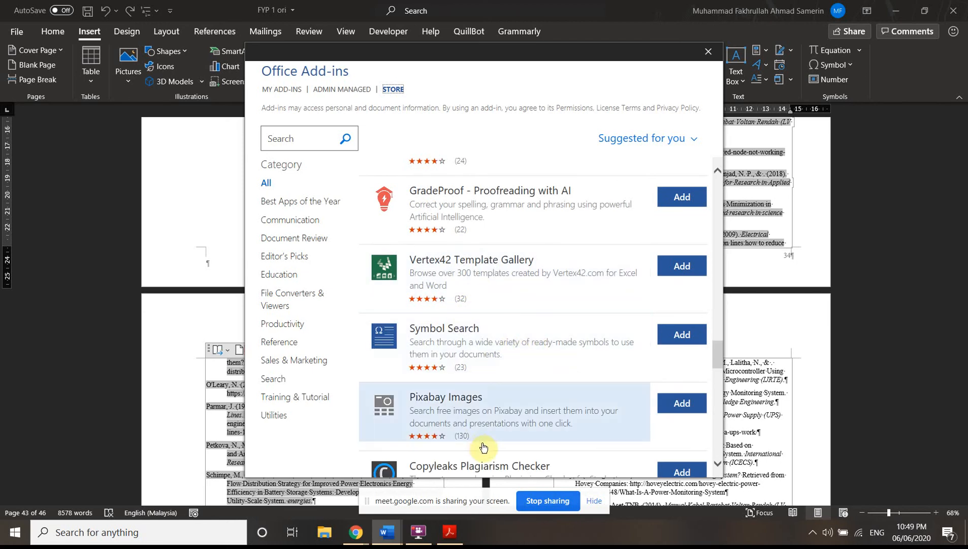
pyautogui.scroll(-1, 481, 427)
pyautogui.scroll(-10, 481, 412)
pyautogui.scroll(6, 484, 382)
pyautogui.scroll(15, 484, 382)
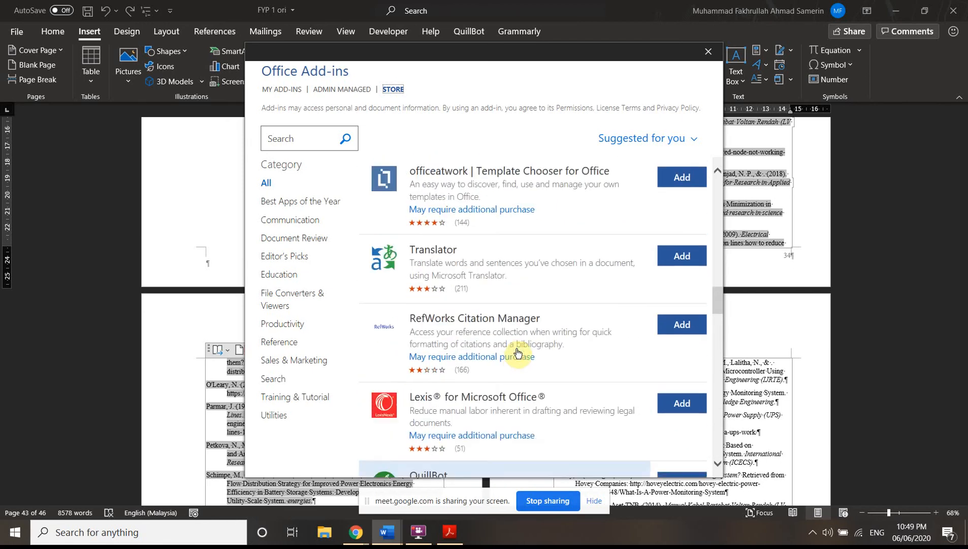
pyautogui.scroll(15, 519, 356)
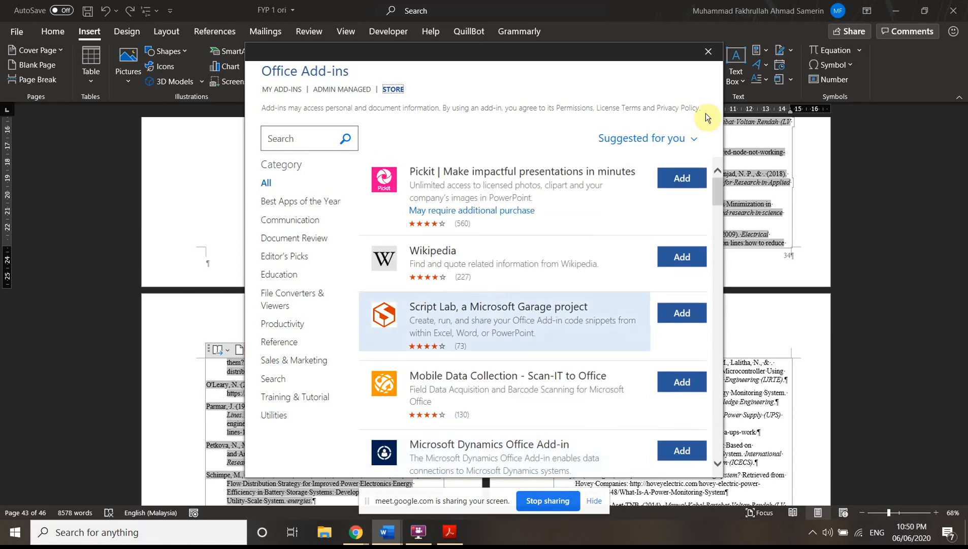
pyautogui.click(705, 51)
# - In the "spacing" document, set the page 3 thesis title's spacing before to 2.5 cm with single line spacing
pyautogui.scroll(3, 525, 362)
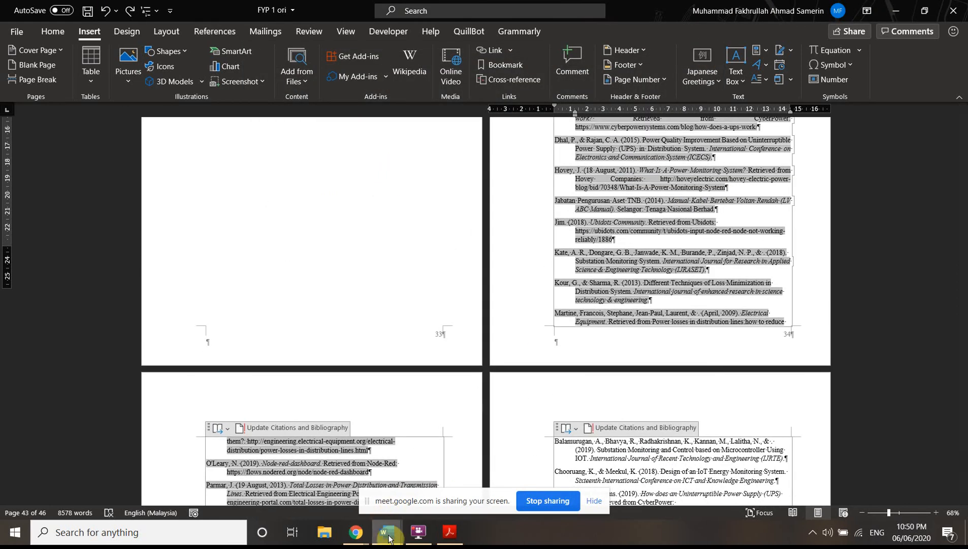
pyautogui.moveTo(387, 531)
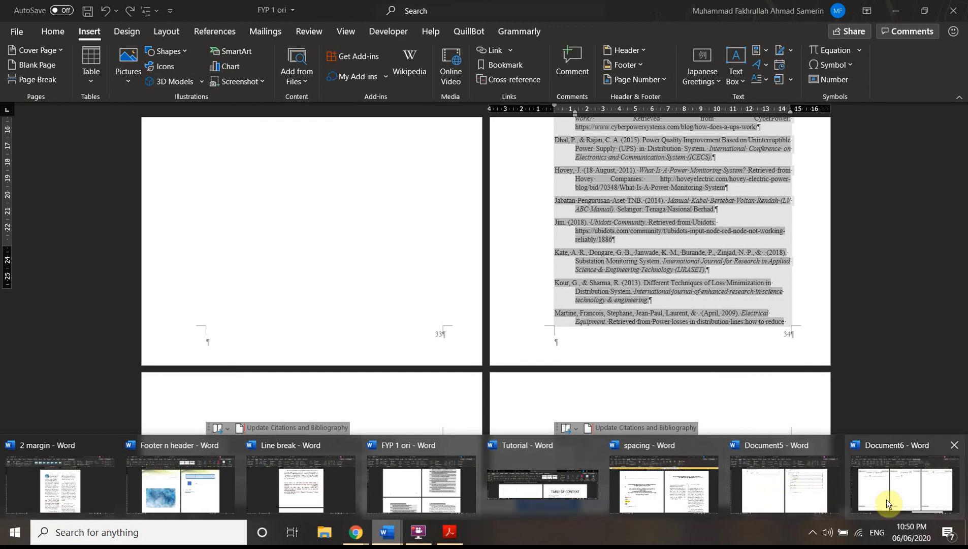
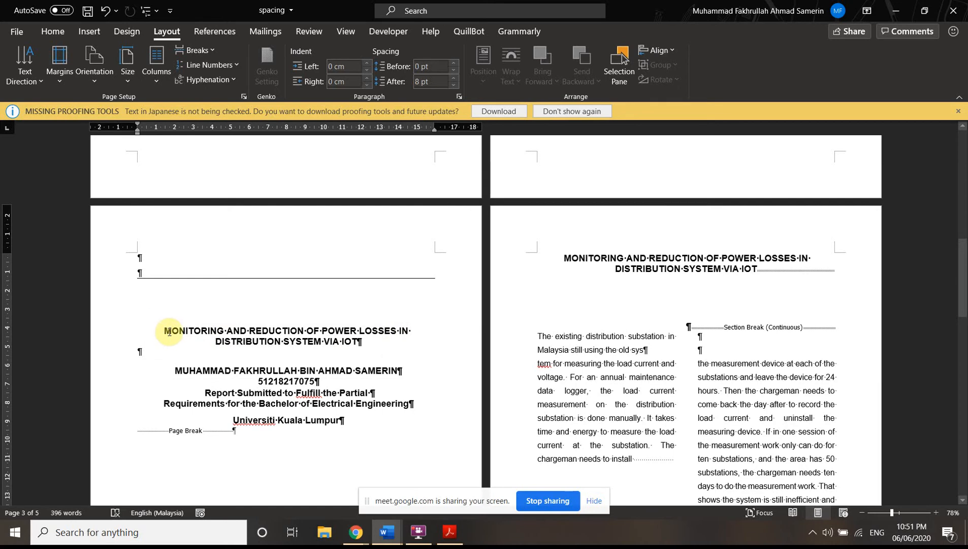
pyautogui.click(167, 331)
pyautogui.click(53, 32)
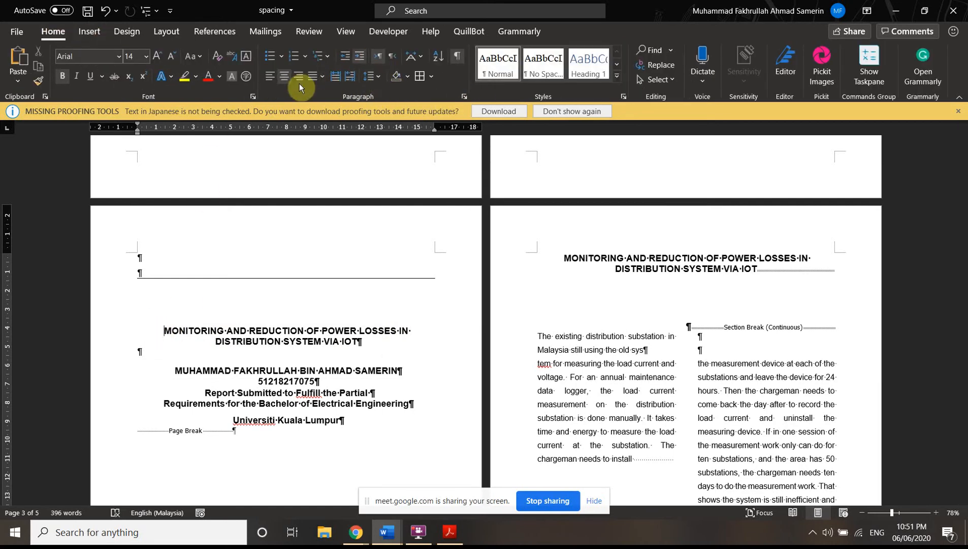
pyautogui.click(466, 96)
pyautogui.moveTo(506, 138); pyautogui.dragTo(590, 44)
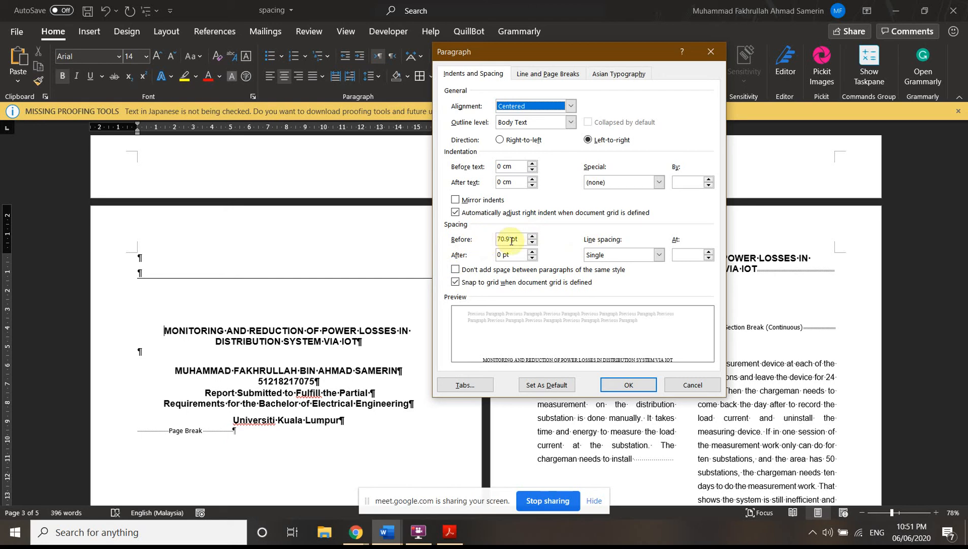
pyautogui.moveTo(523, 240); pyautogui.dragTo(472, 232)
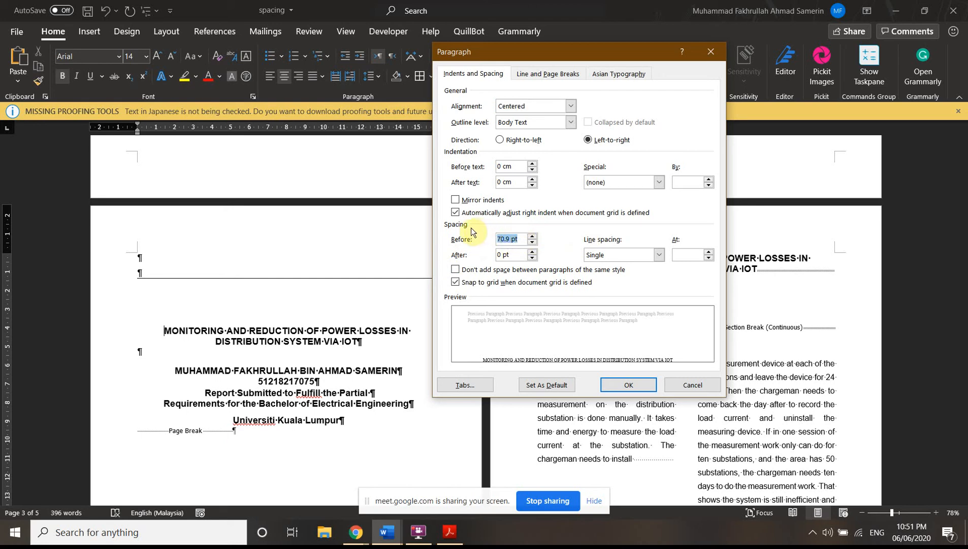
pyautogui.write('2.5')
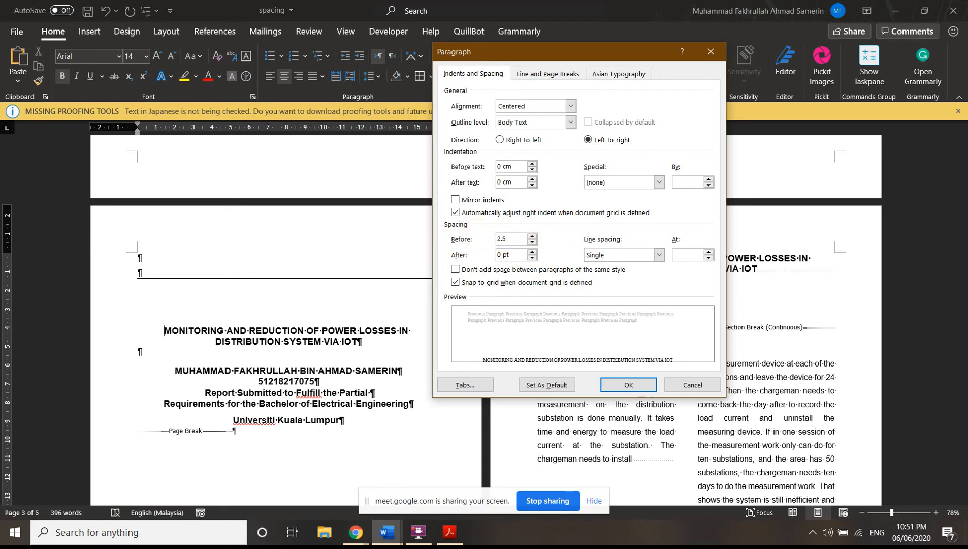
pyautogui.click(661, 257)
pyautogui.click(658, 257)
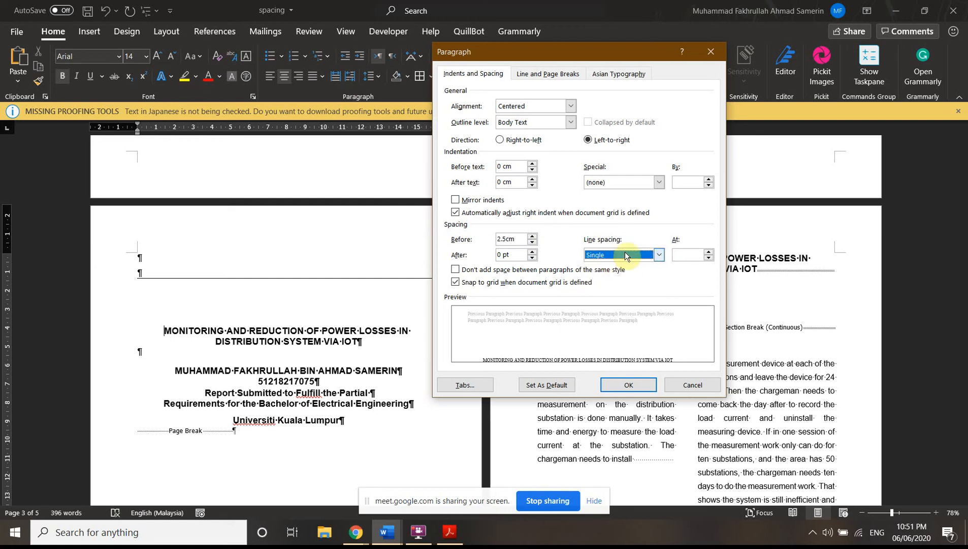
pyautogui.click(638, 386)
# - Compare the gap above the thesis title with the Appendix C2 title page layout in the UTHM thesis writing guide
pyautogui.moveTo(165, 324); pyautogui.dragTo(180, 302)
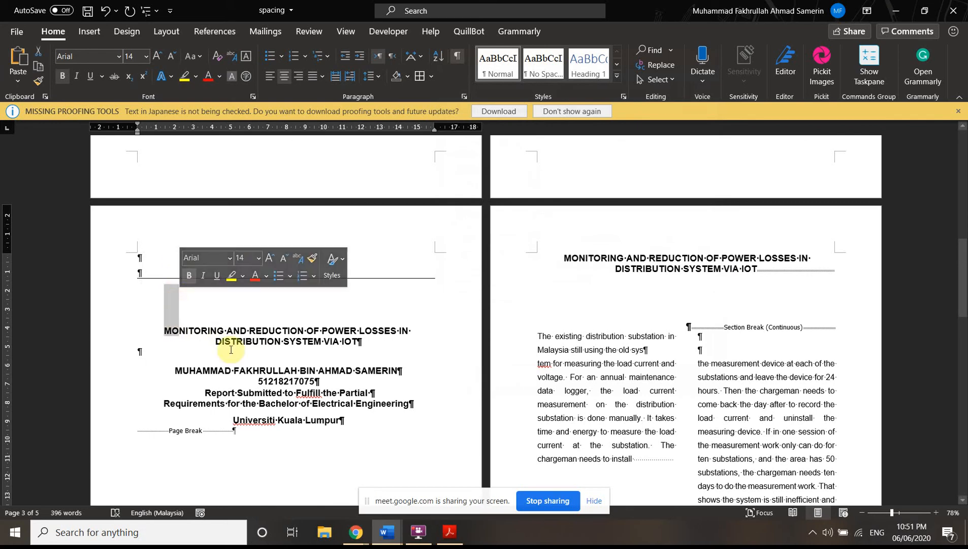
pyautogui.click(376, 337)
pyautogui.click(447, 533)
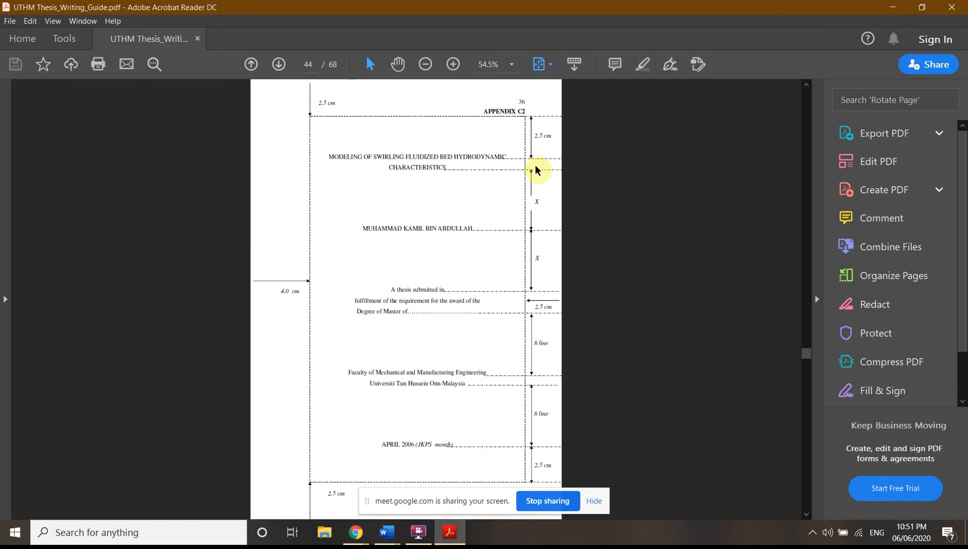
pyautogui.click(449, 532)
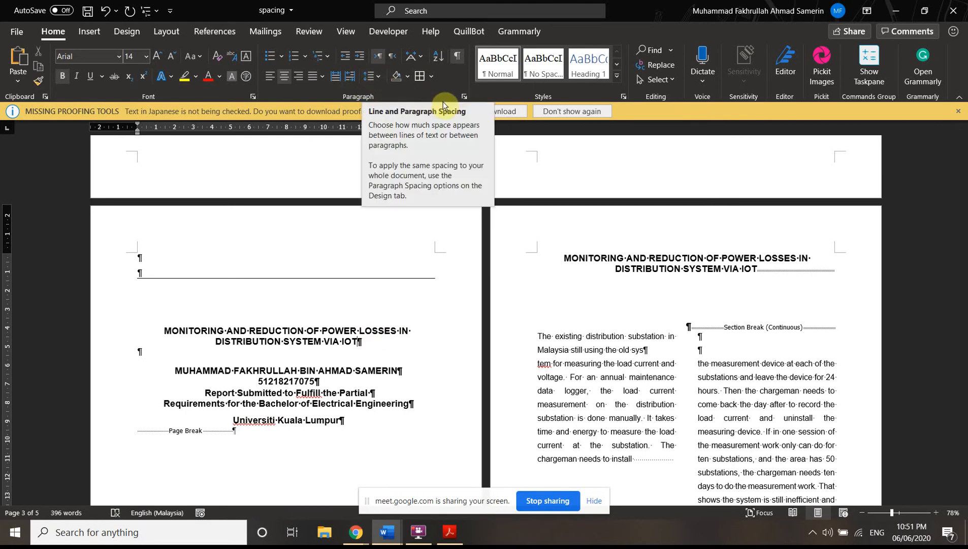
# - Review the thesis title's spacing before and after in its paragraph settings
pyautogui.click(463, 96)
pyautogui.moveTo(520, 238); pyautogui.dragTo(487, 239)
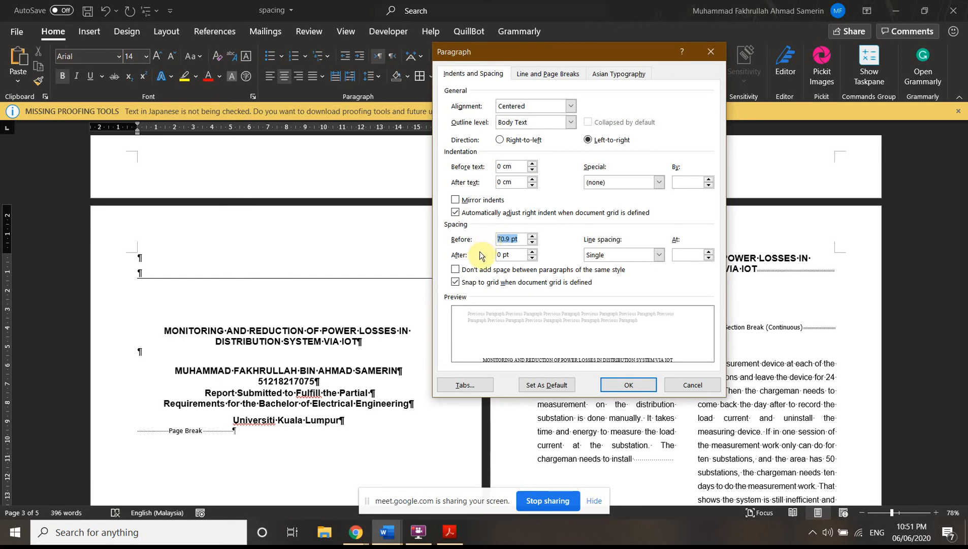
pyautogui.click(630, 385)
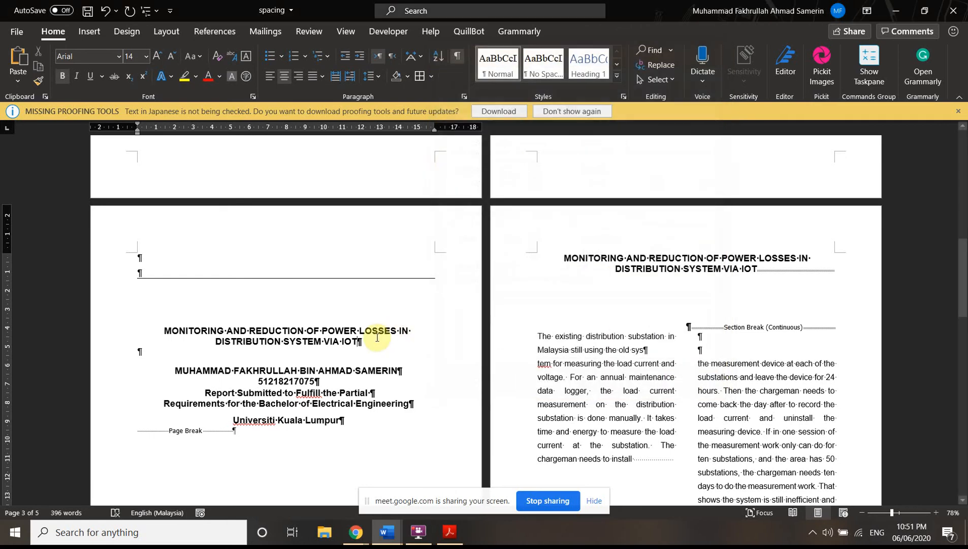
# - Add an empty paragraph below the page 3 thesis title and set its spacing before to 0 with single line spacing
pyautogui.press('Return')
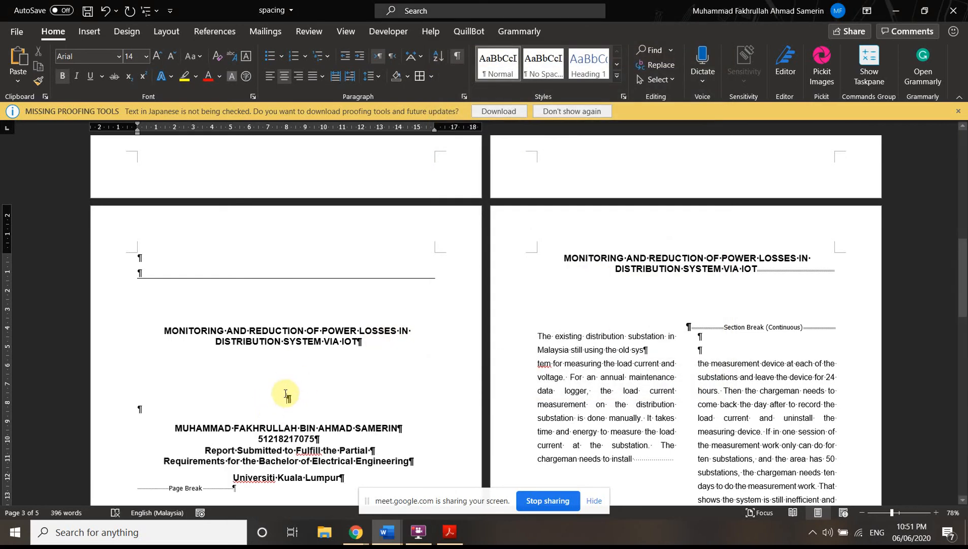
pyautogui.click(374, 79)
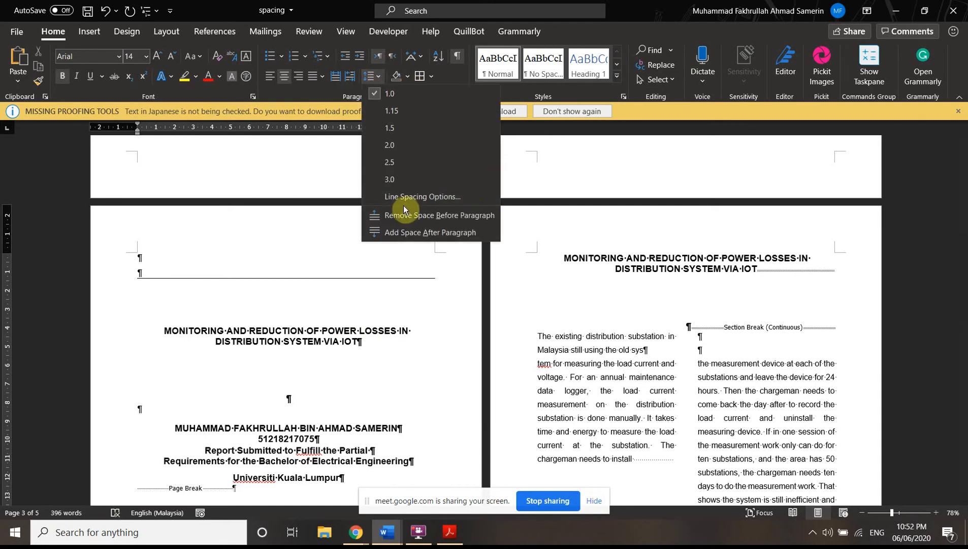
pyautogui.click(322, 92)
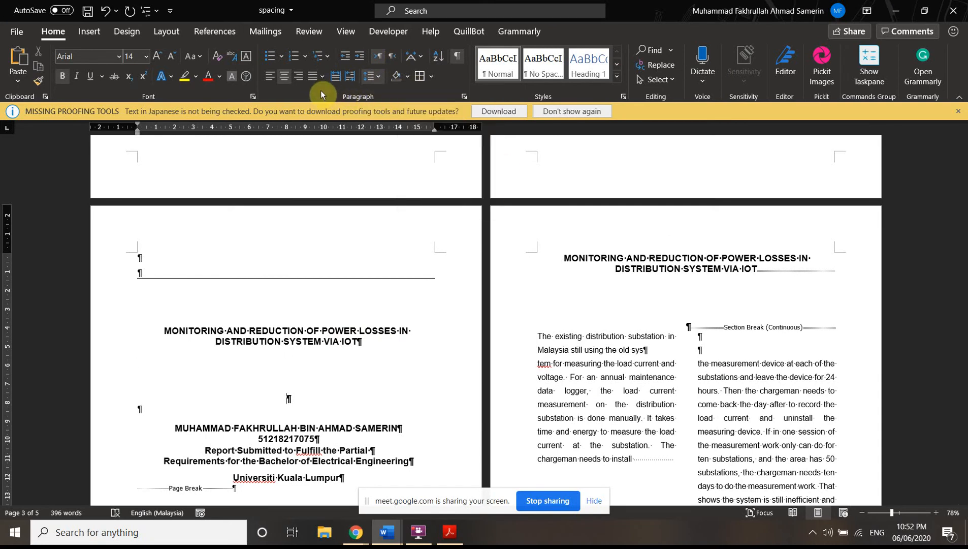
pyautogui.click(464, 96)
pyautogui.click(462, 237)
pyautogui.write('0')
pyautogui.press('Tab')
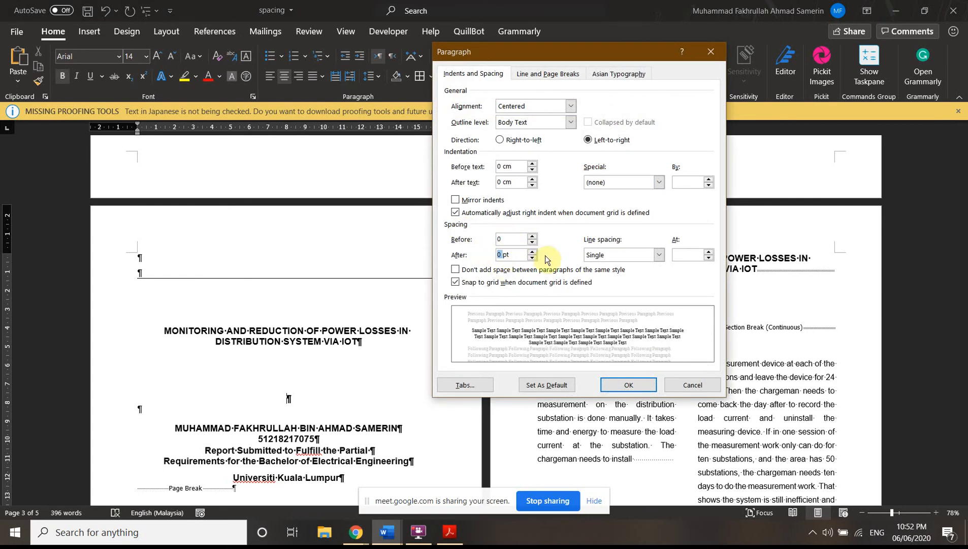
pyautogui.click(619, 255)
pyautogui.click(606, 267)
pyautogui.click(611, 255)
pyautogui.click(604, 267)
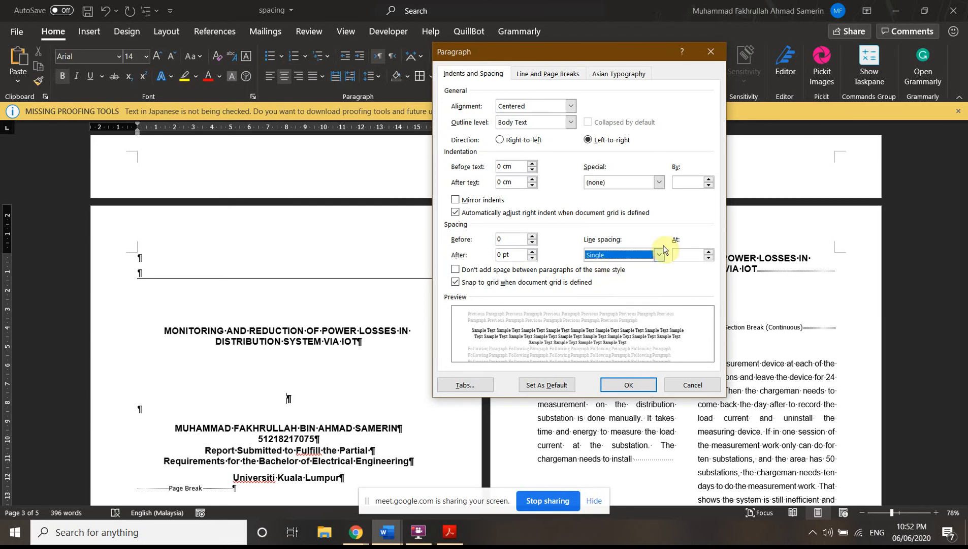
pyautogui.click(628, 384)
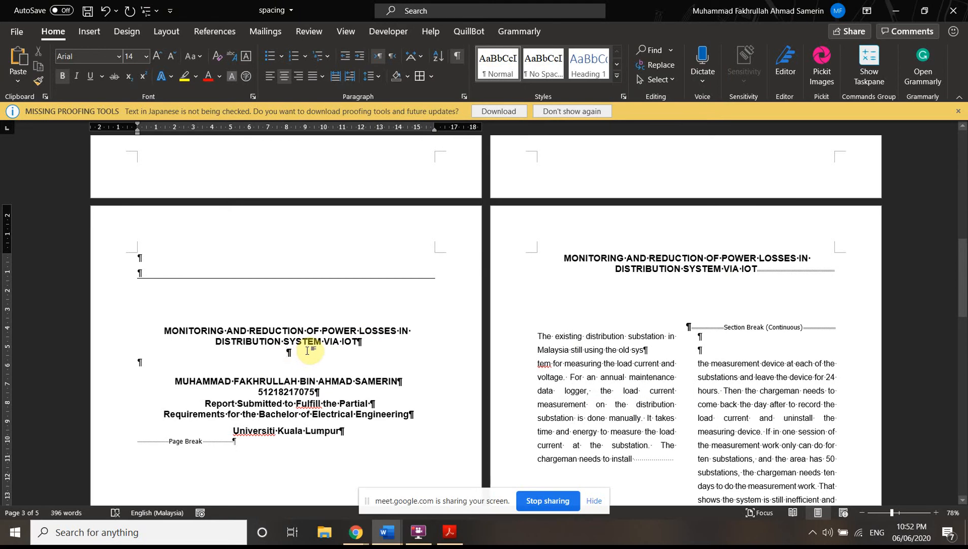
# - Insert six more blank lines below the thesis title on page 3
pyautogui.press('Return')
pyautogui.press('Return')
pyautogui.press('Return')
pyautogui.press('Return')
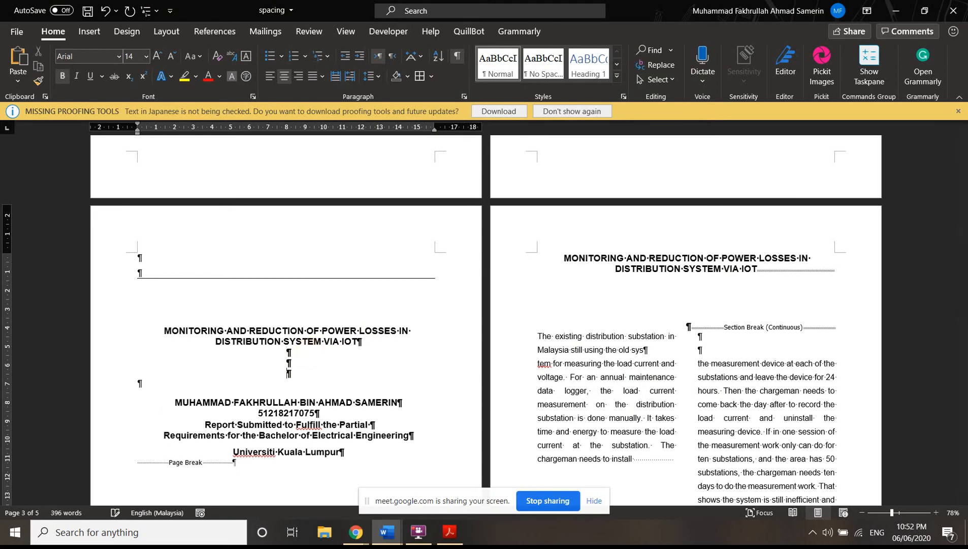
pyautogui.press('Return')
pyautogui.press('Return')
pyautogui.write('dsfsdfdsfsd')
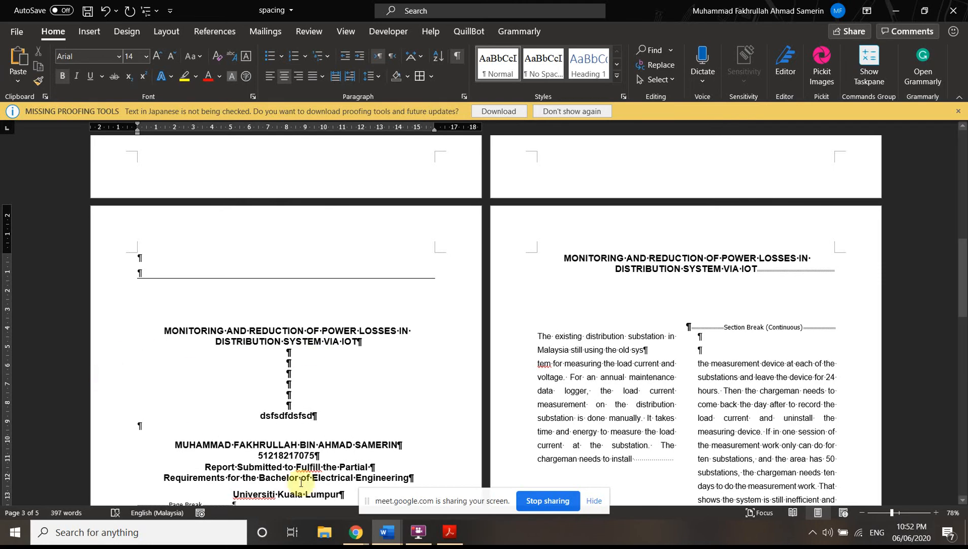
pyautogui.press('BackSpace')
pyautogui.press('BackSpace')
pyautogui.press('BackSpace')
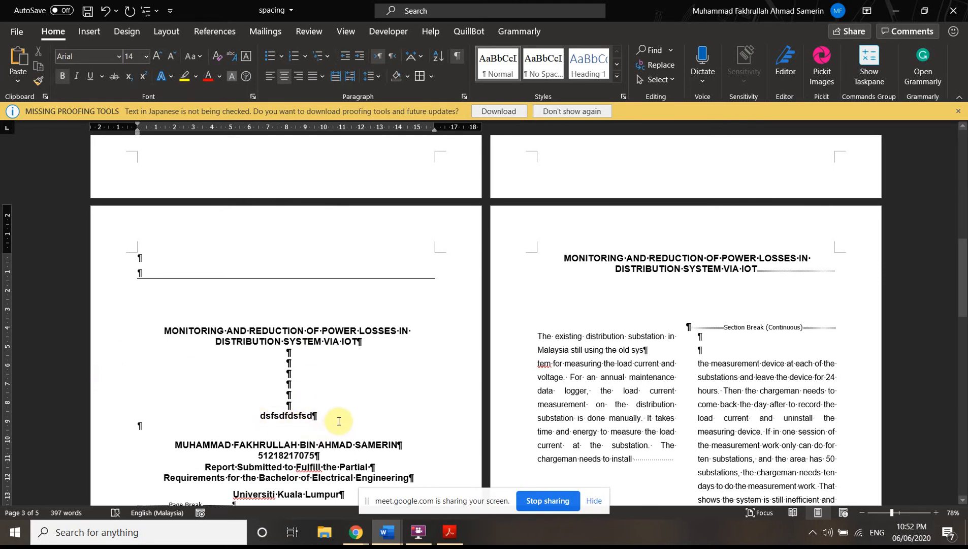
pyautogui.press('BackSpace')
pyautogui.press('BackSpace')
pyautogui.press('BackSpace')
pyautogui.press('BackSpace')
pyautogui.press('BackSpace')
pyautogui.press('BackSpace')
pyautogui.press('BackSpace')
pyautogui.press('BackSpace')
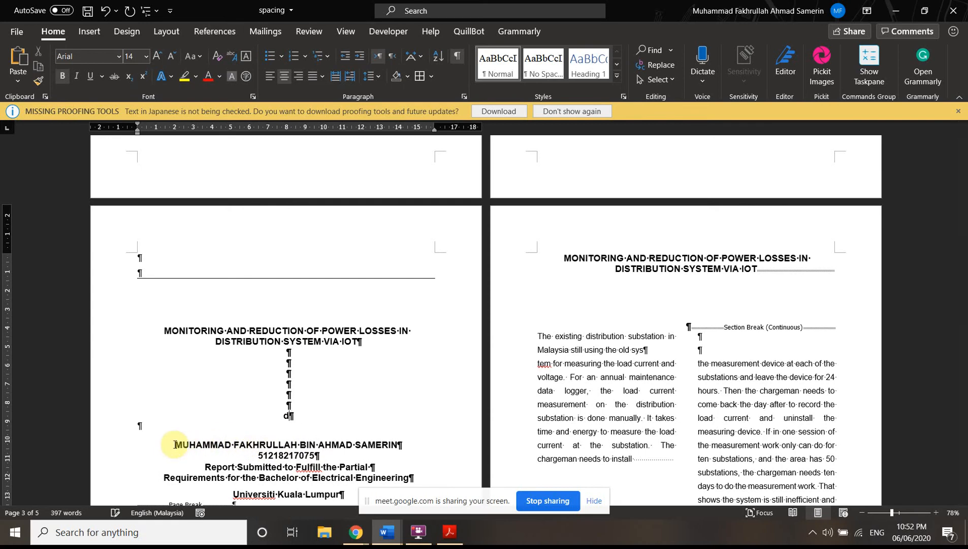
# - Move the author's name and student number up to the end of the blank lines and add one more blank line above them
pyautogui.moveTo(176, 444); pyautogui.dragTo(290, 416)
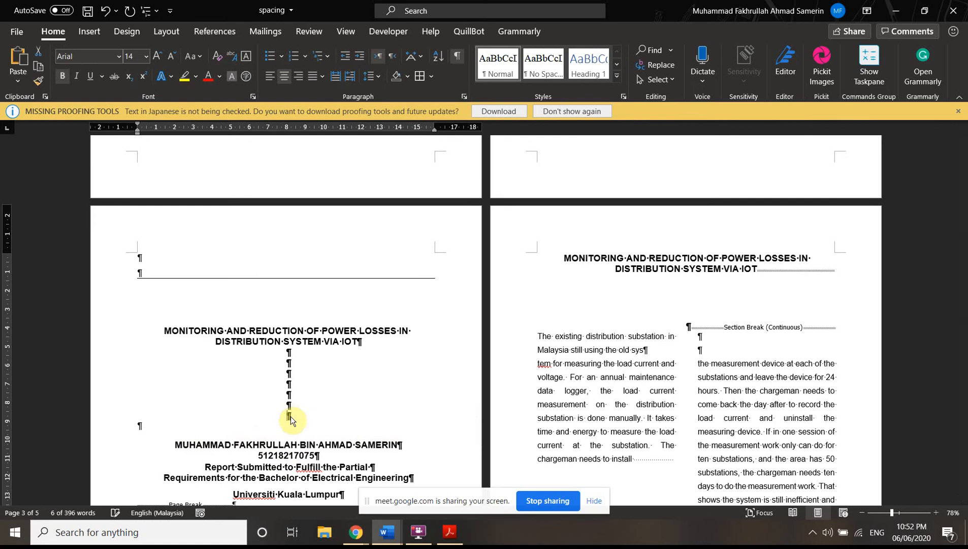
pyautogui.click(208, 431)
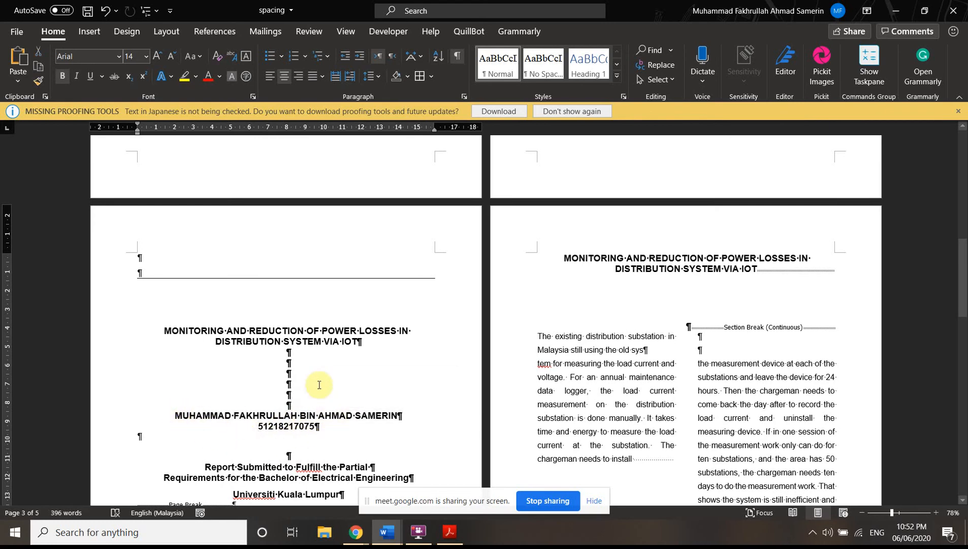
pyautogui.click(293, 372)
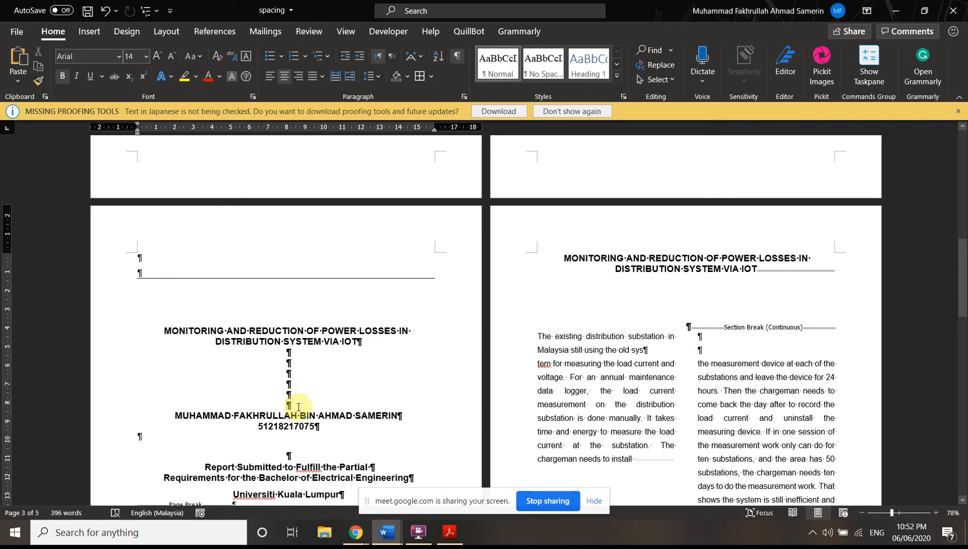
pyautogui.press('Return')
# - Set the student number line's line spacing to Multiple at 8
pyautogui.click(140, 447)
pyautogui.scroll(-1, 248, 389)
pyautogui.scroll(-2, 311, 389)
pyautogui.click(344, 323)
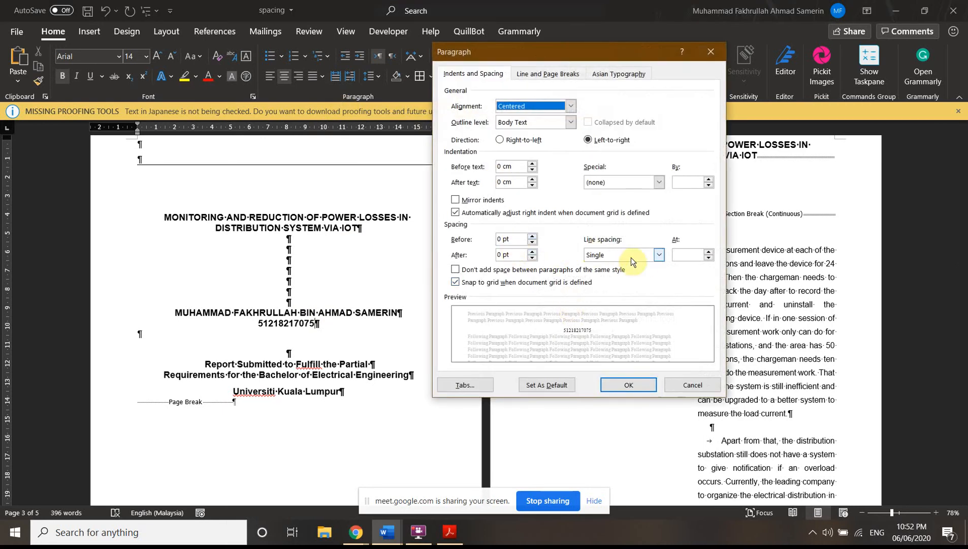
pyautogui.click(628, 262)
pyautogui.click(605, 312)
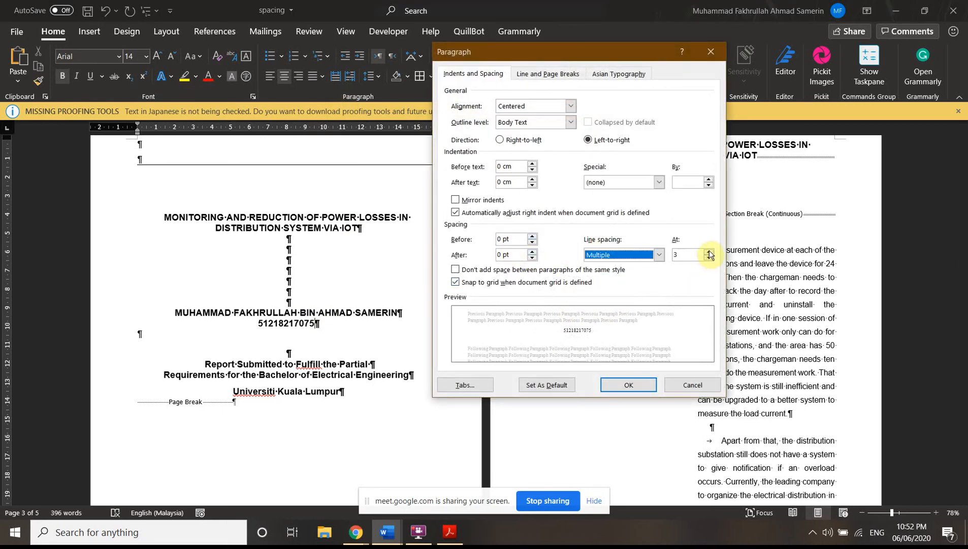
pyautogui.click(709, 252)
pyautogui.click(710, 251)
pyautogui.click(709, 251)
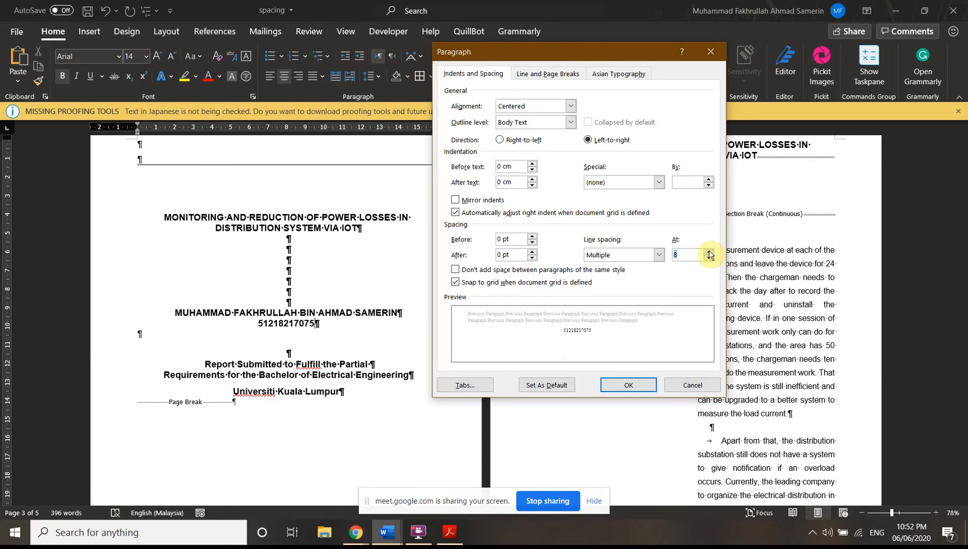
pyautogui.click(630, 385)
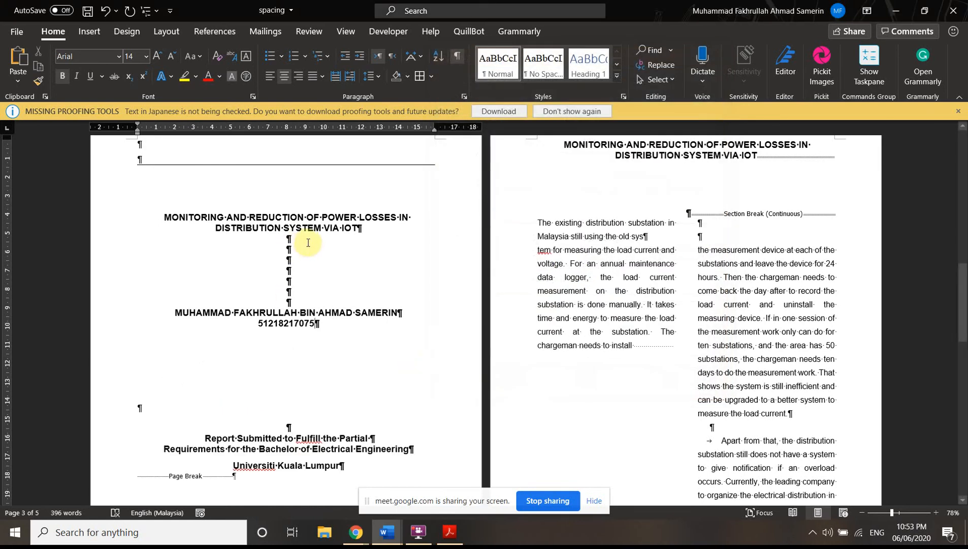
# - Delete the two empty paragraphs between the student number and "Report Submitted to Fulfill the Partial"
pyautogui.click(144, 410)
pyautogui.press('Delete')
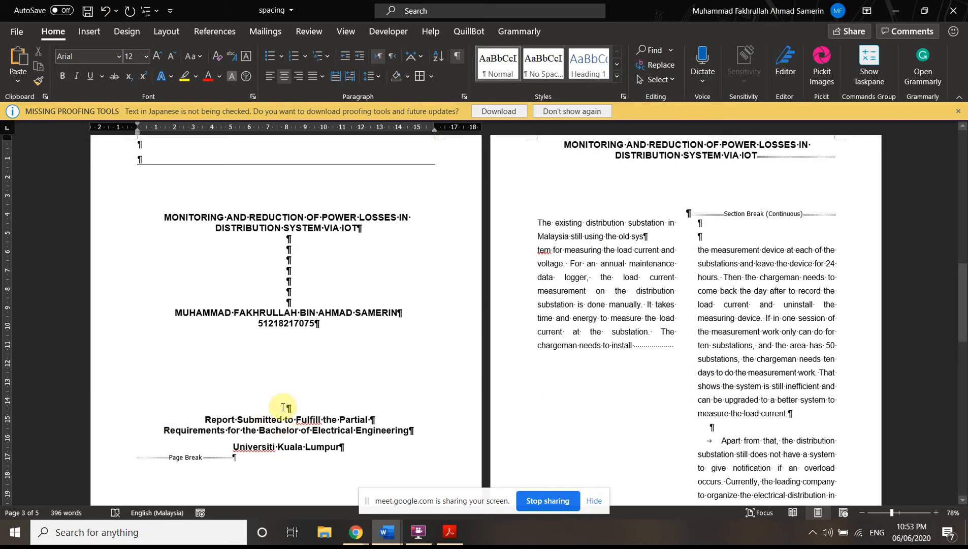
pyautogui.press('Delete')
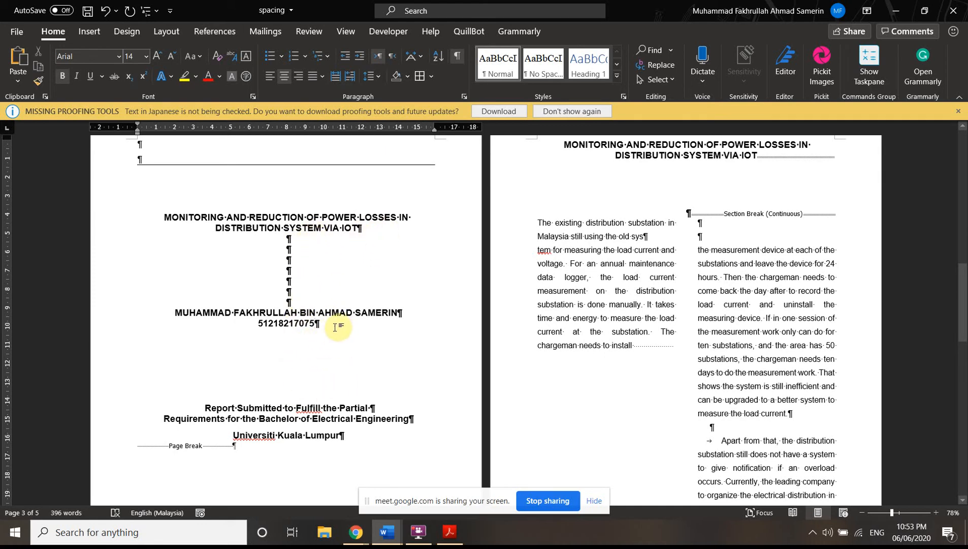
# - Review the student number line's paragraph settings and line spacing options and compare them with the gaps on the title page
pyautogui.click(463, 96)
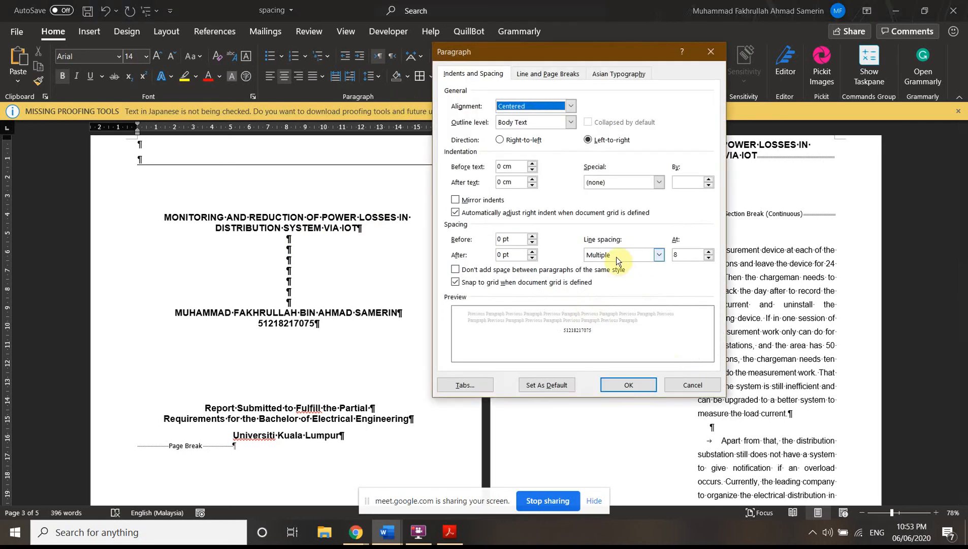
pyautogui.click(615, 388)
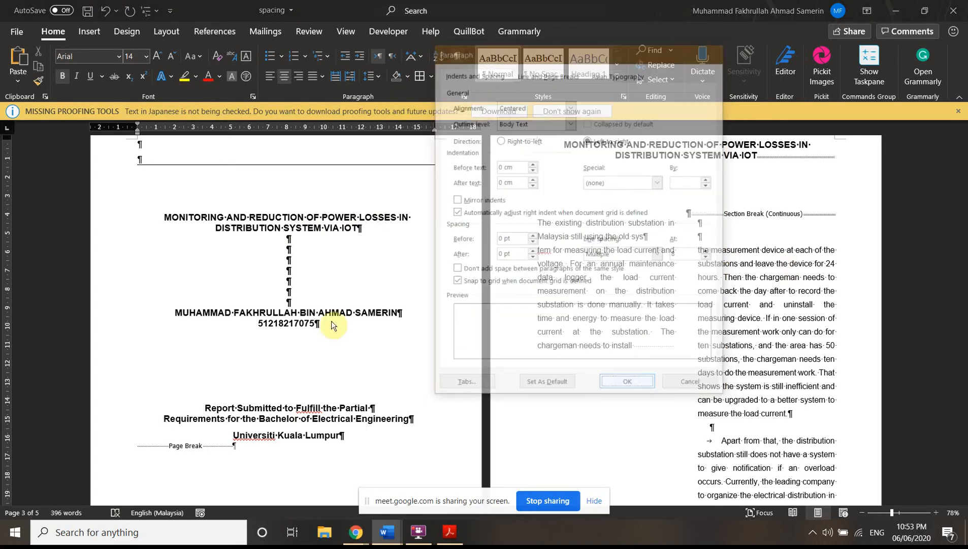
pyautogui.scroll(-1, 289, 396)
pyautogui.scroll(1, 308, 309)
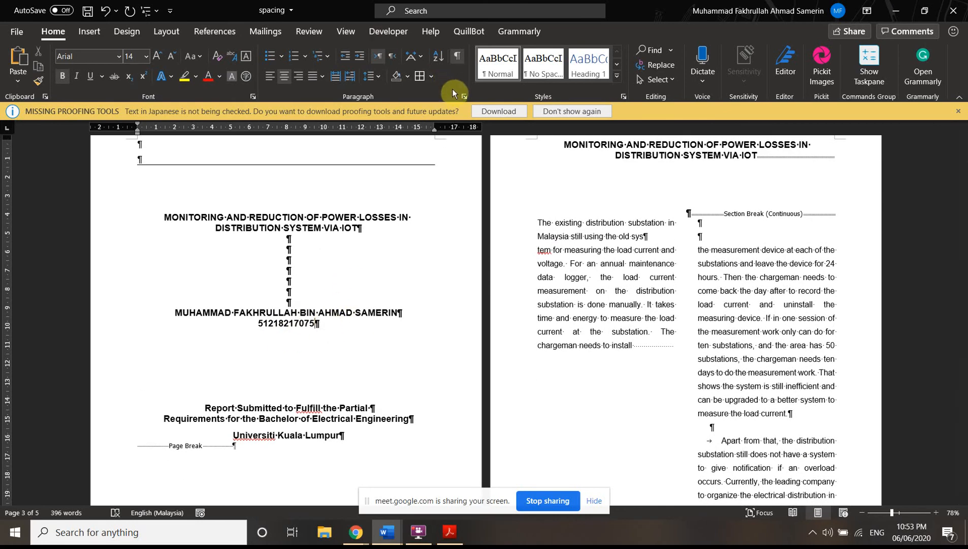
pyautogui.click(464, 96)
pyautogui.click(659, 255)
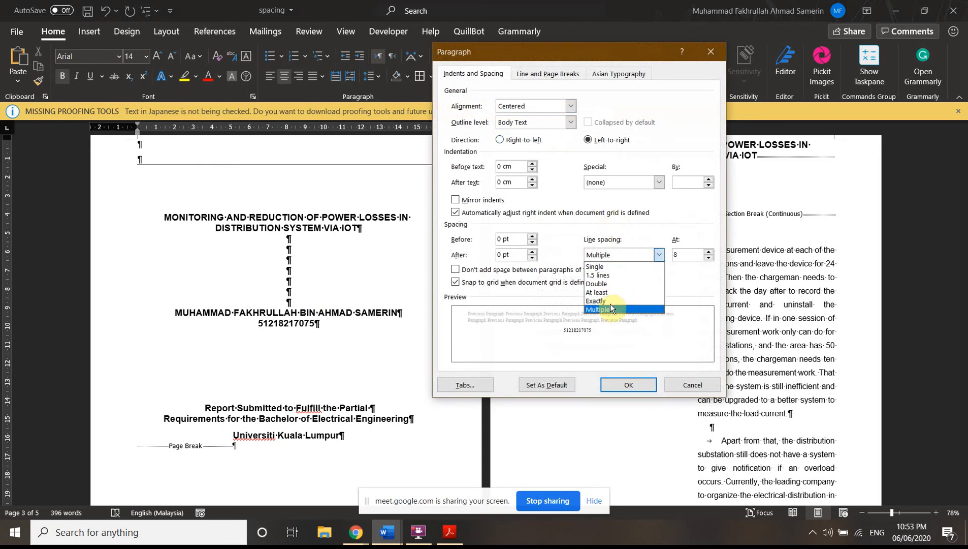
pyautogui.click(659, 255)
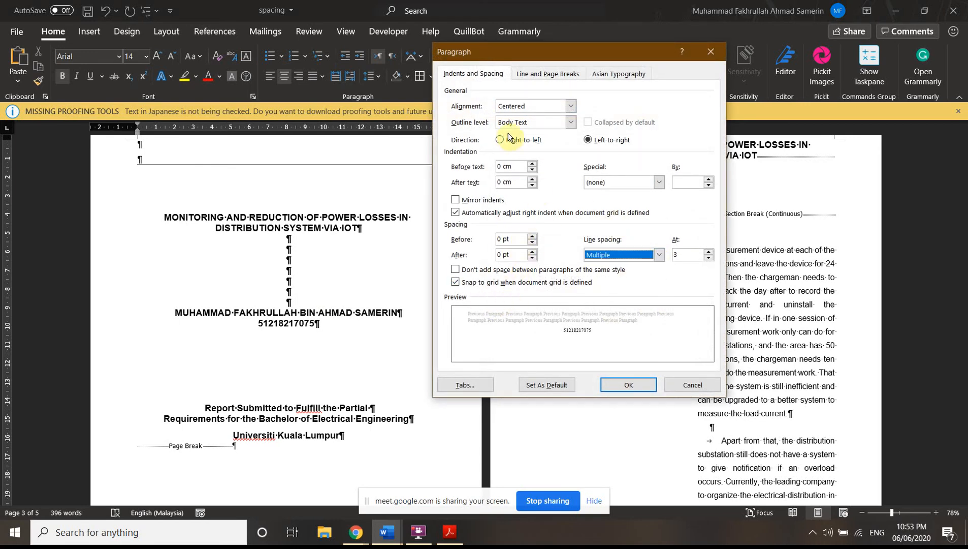
pyautogui.click(690, 385)
pyautogui.scroll(-1, 385, 215)
pyautogui.scroll(5, 329, 274)
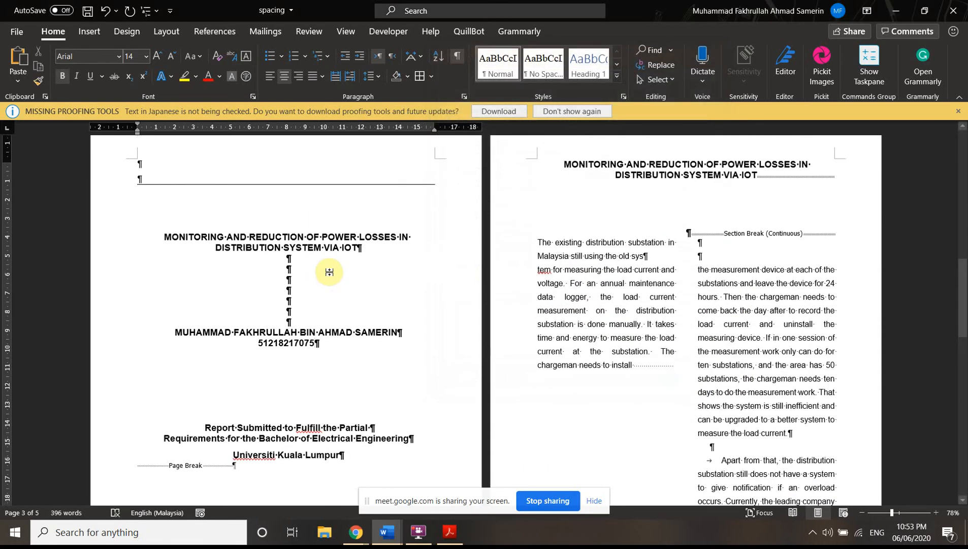
pyautogui.scroll(-5, 331, 267)
pyautogui.scroll(-1, 331, 268)
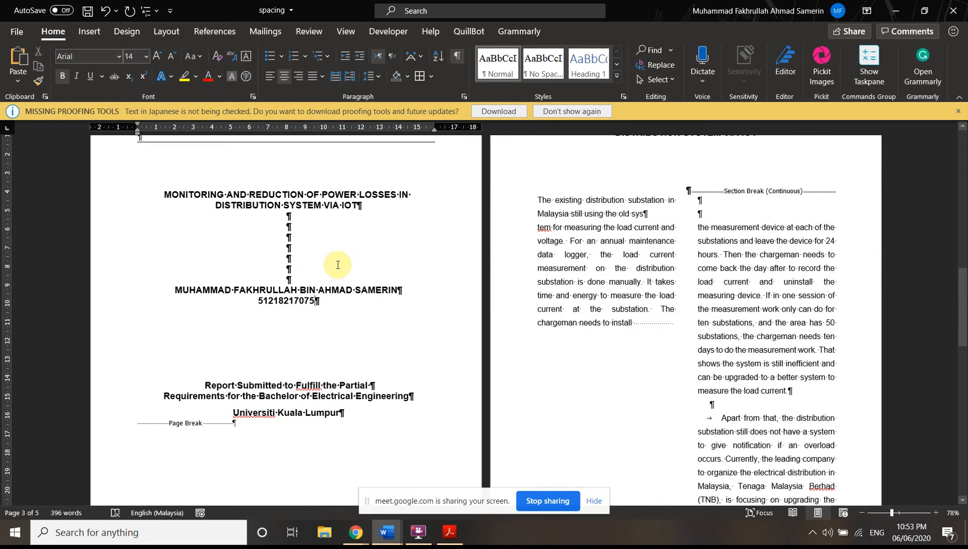
pyautogui.click(465, 96)
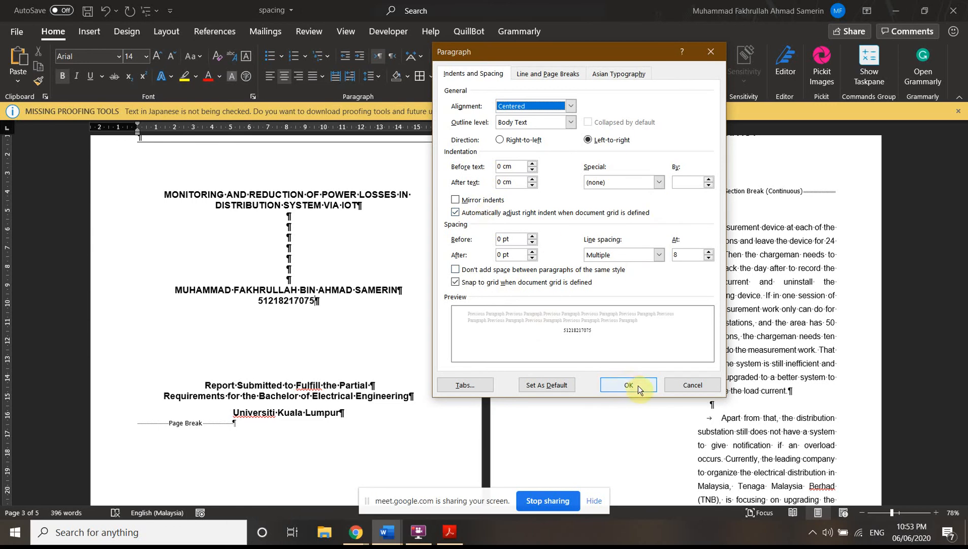
pyautogui.click(673, 384)
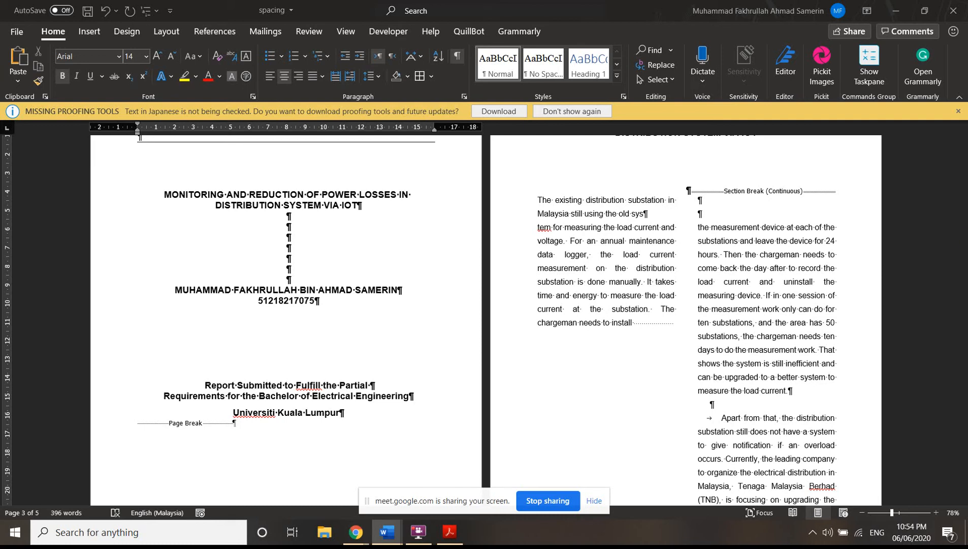
# - Turn on automatic hyphenation for the document's justified body text
pyautogui.scroll(-1, 711, 330)
pyautogui.moveTo(793, 344); pyautogui.dragTo(708, 155)
pyautogui.click(770, 291)
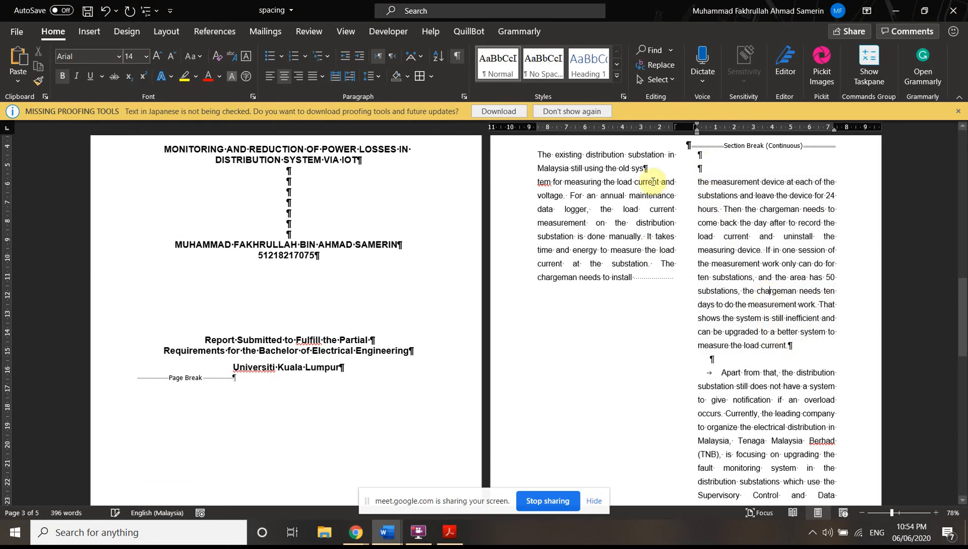
pyautogui.scroll(4, 653, 181)
pyautogui.scroll(-3, 579, 229)
pyautogui.click(534, 223)
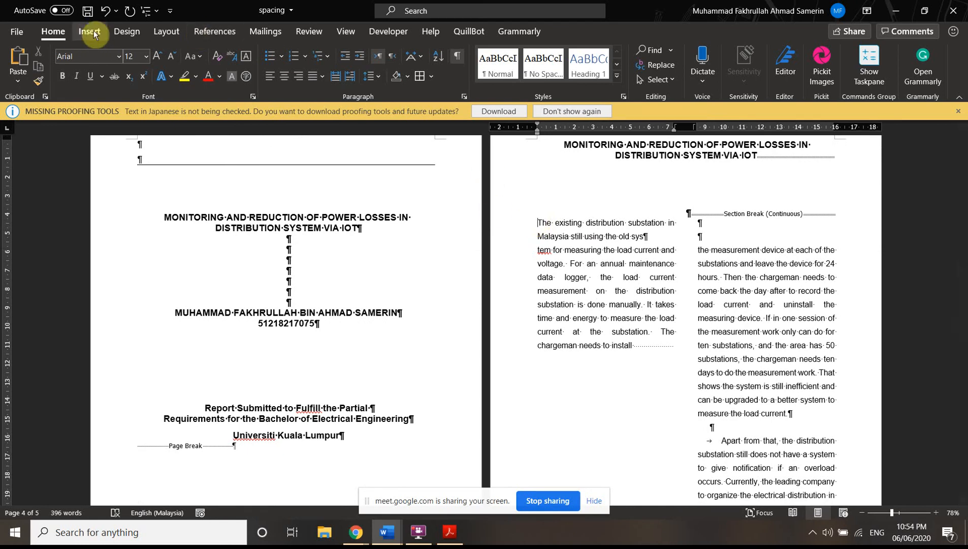
pyautogui.click(161, 28)
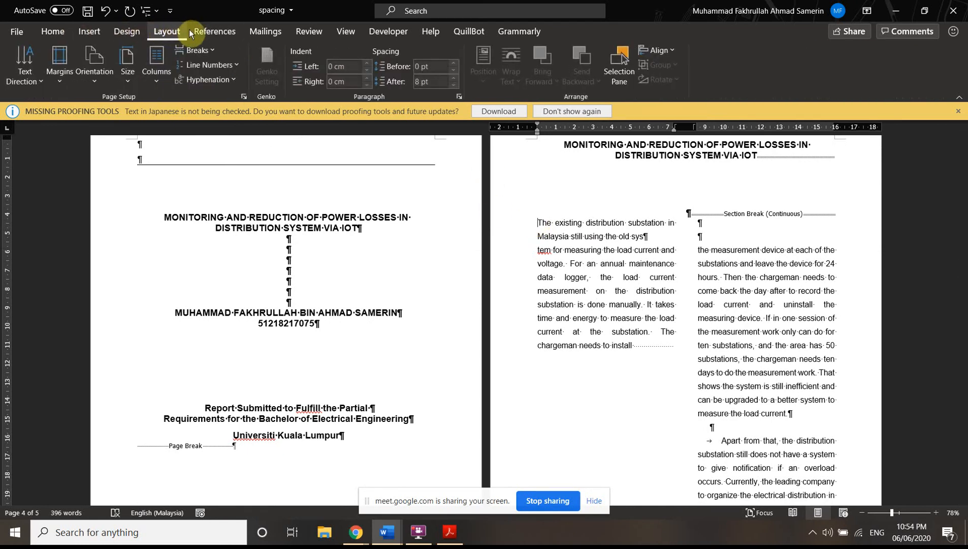
pyautogui.click(222, 78)
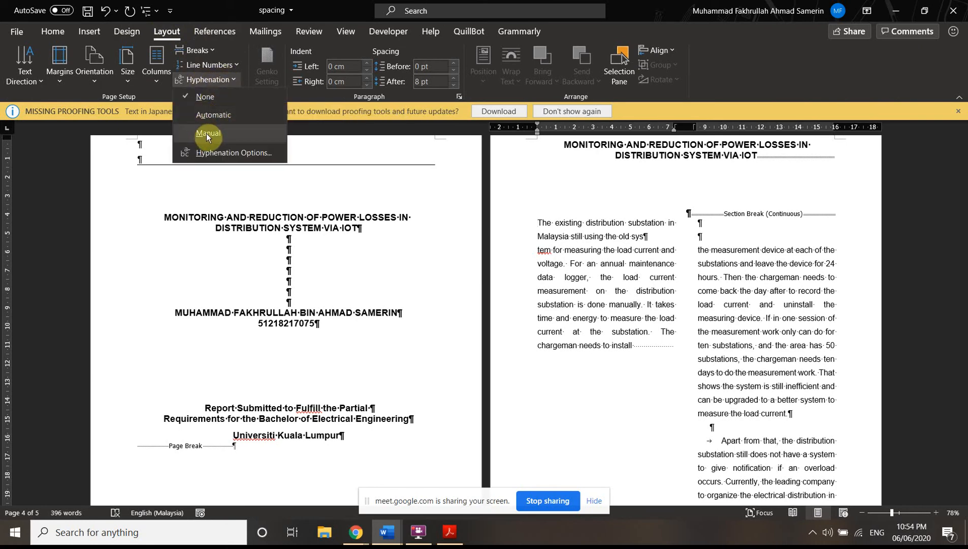
pyautogui.click(213, 116)
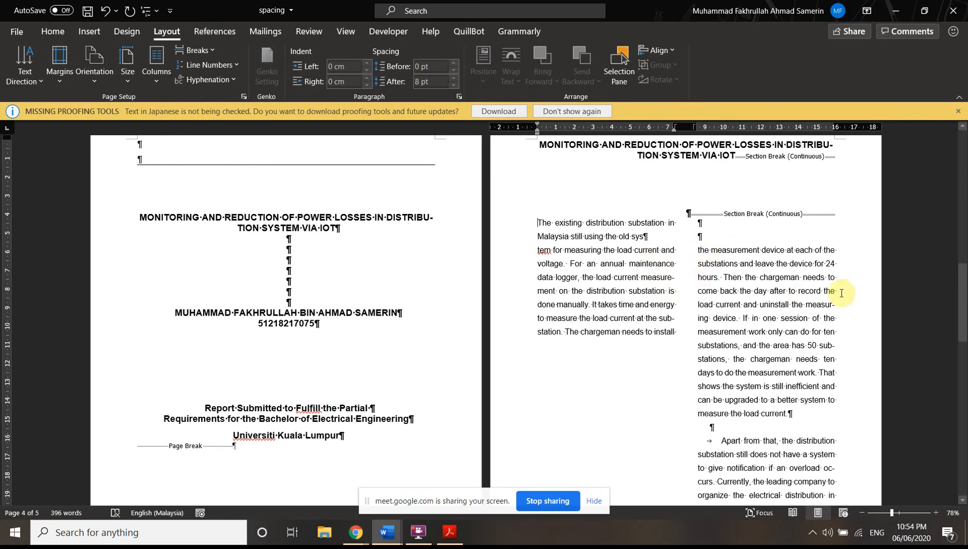
# - Examine how the words at the line ends of page 4's second column are hyphenated, such as "occurs"
pyautogui.scroll(-3, 762, 275)
pyautogui.scroll(-2, 844, 371)
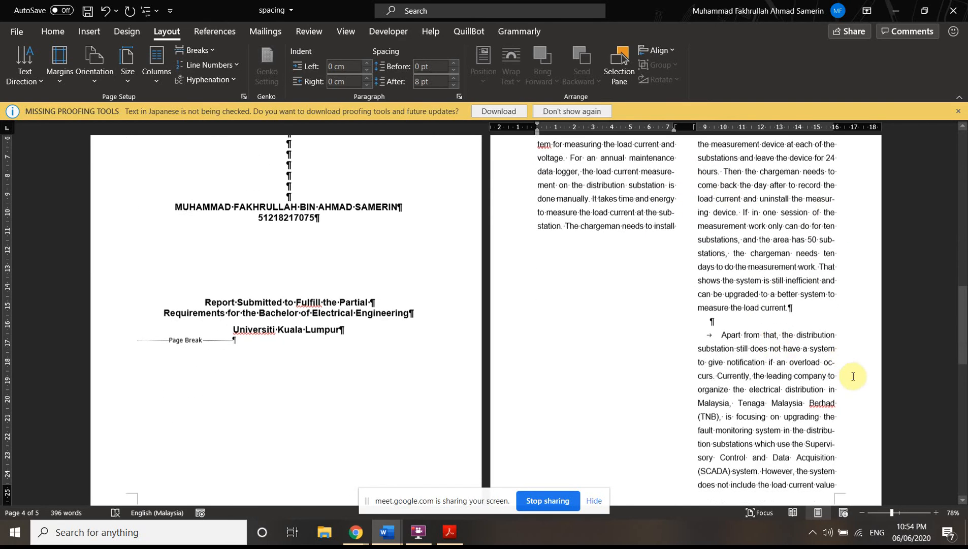
pyautogui.moveTo(824, 357); pyautogui.dragTo(715, 371)
pyautogui.click(832, 356)
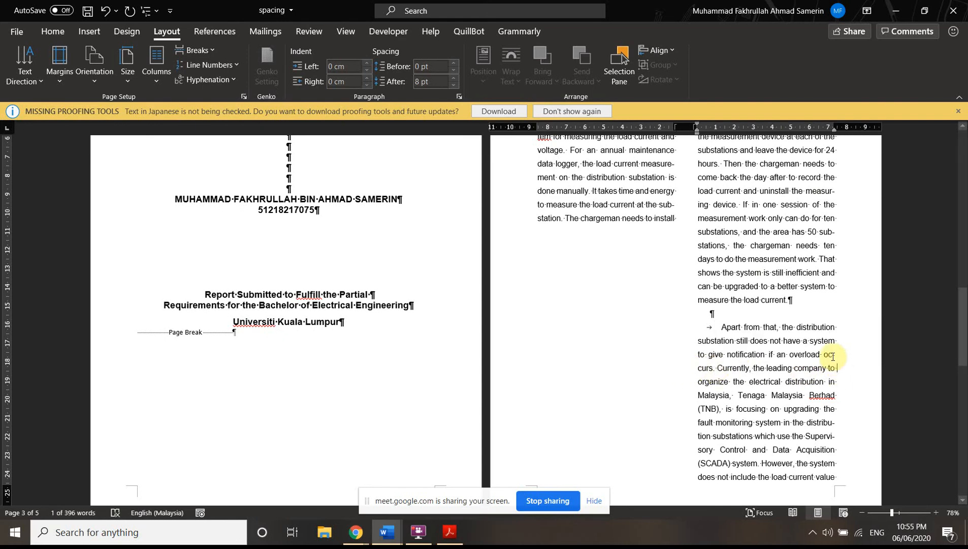
# - Examine where "substations" and neighbouring words are split across lines in the two columns of page 4
pyautogui.doubleClick(833, 357)
pyautogui.click(825, 351)
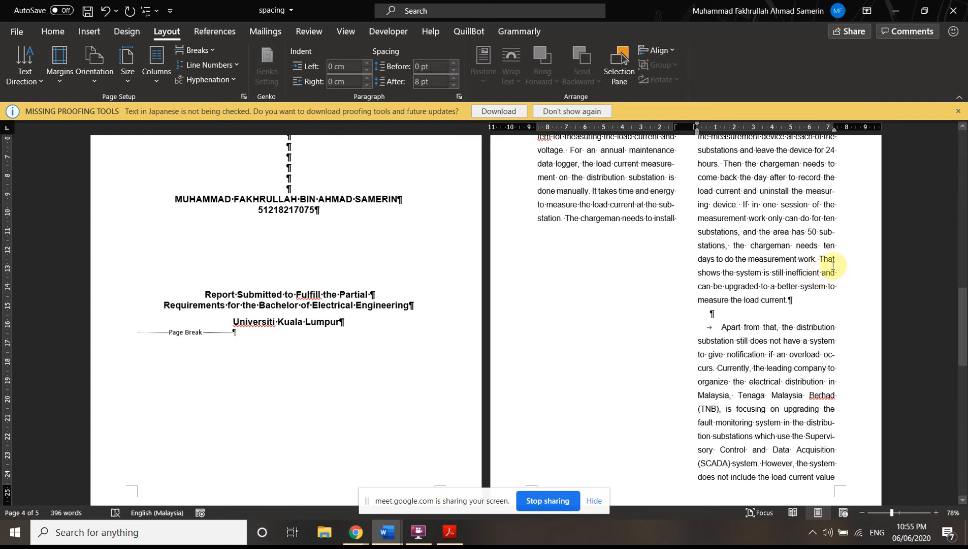
pyautogui.moveTo(821, 232); pyautogui.dragTo(725, 247)
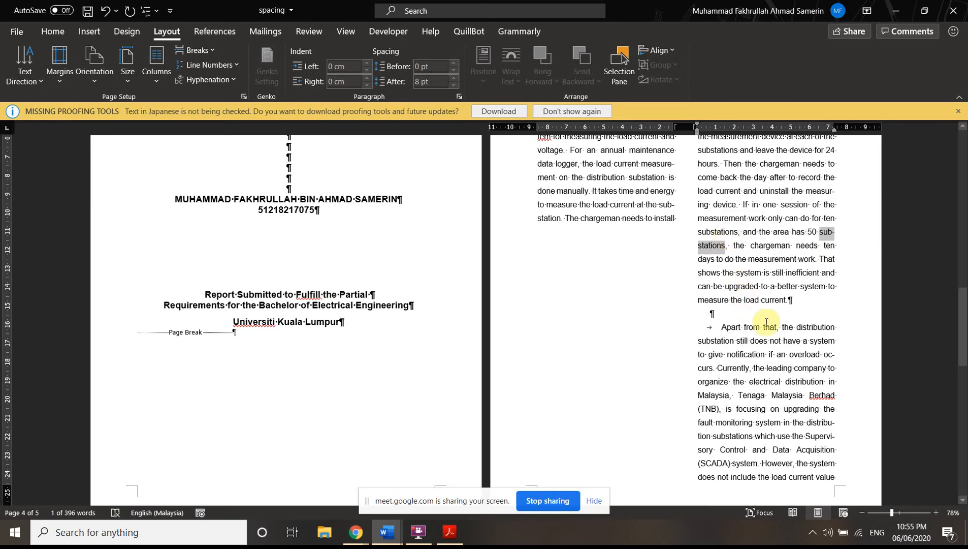
pyautogui.click(788, 315)
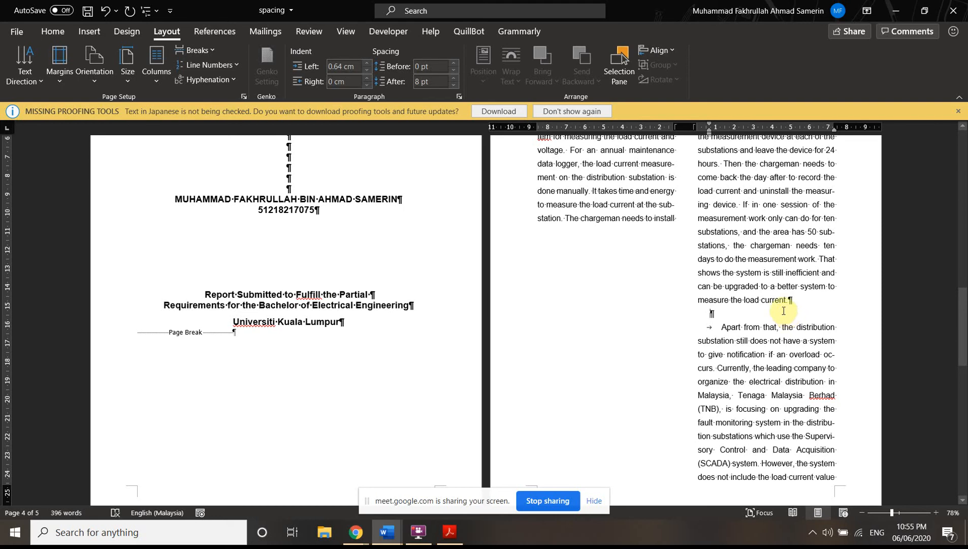
pyautogui.scroll(2, 792, 259)
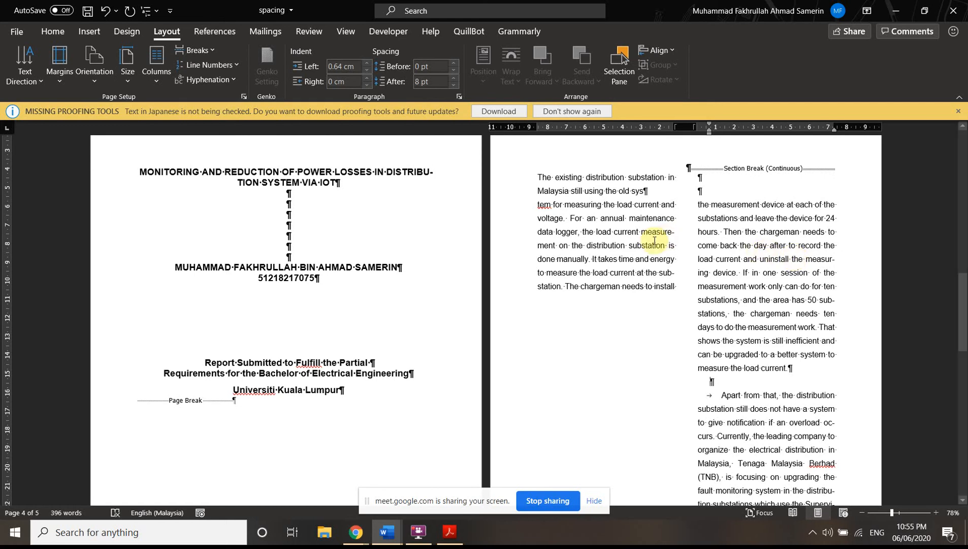
pyautogui.scroll(3, 671, 274)
pyautogui.scroll(-2, 807, 358)
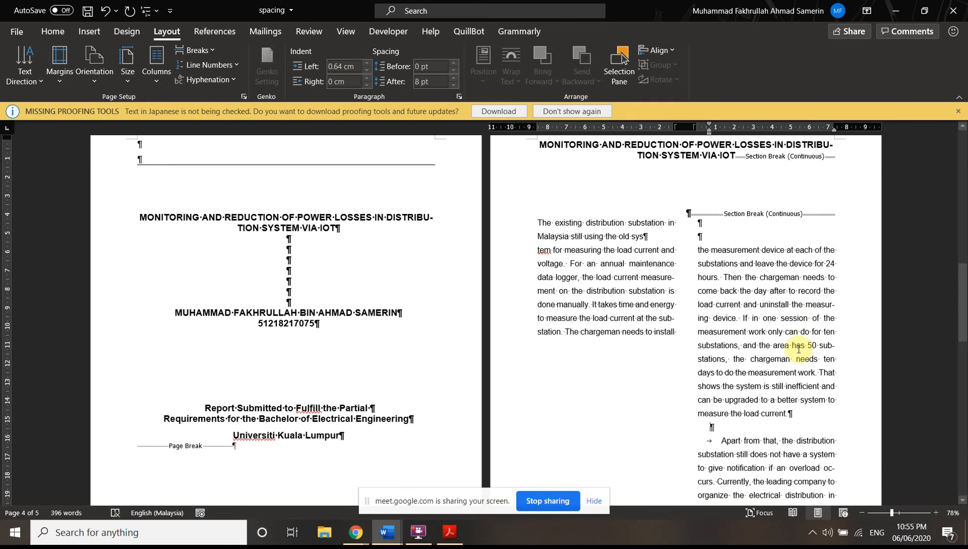
# - Turn off automatic hyphenation and hyphenate the text manually, skipping "occurs" and accepting "dis-tri-bu-tion" before ending the check
pyautogui.click(227, 79)
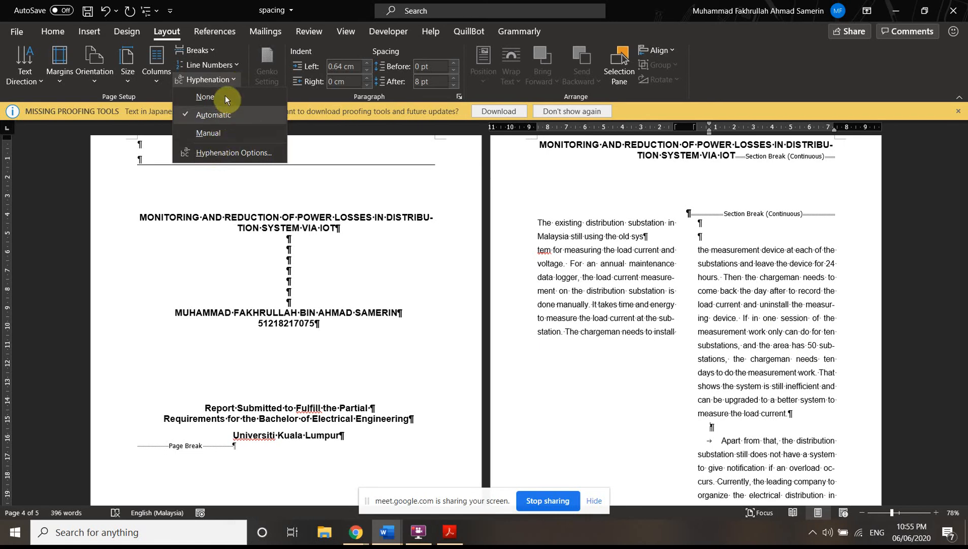
pyautogui.click(724, 249)
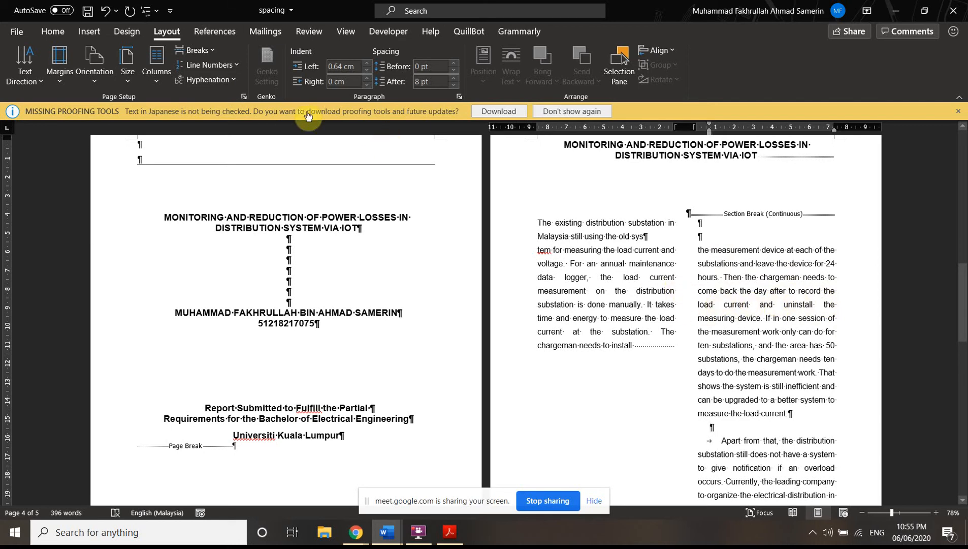
pyautogui.click(233, 80)
pyautogui.click(238, 131)
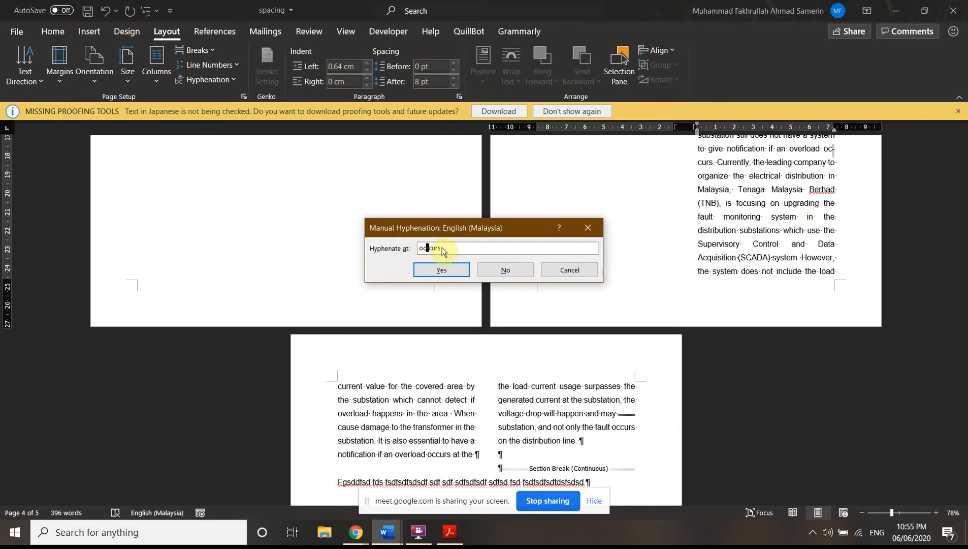
pyautogui.click(518, 270)
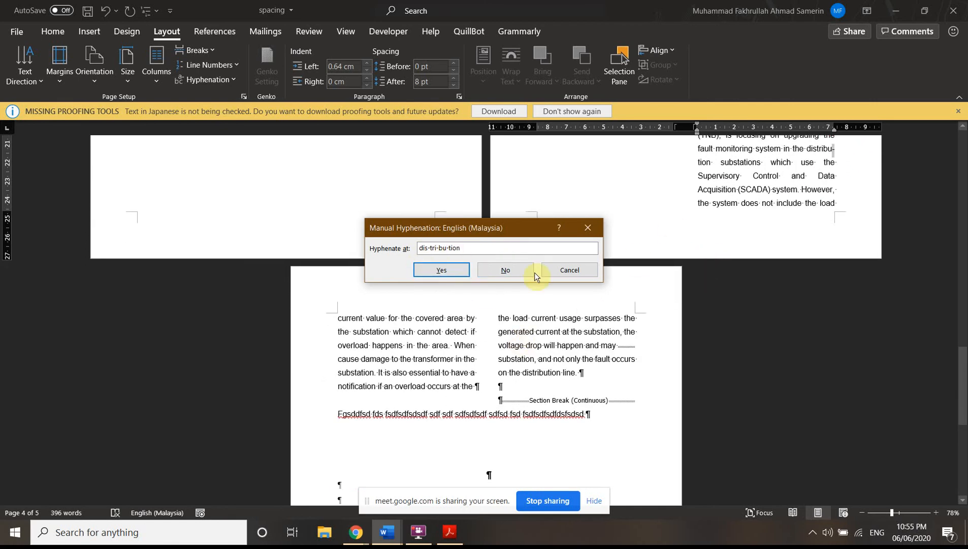
pyautogui.click(444, 272)
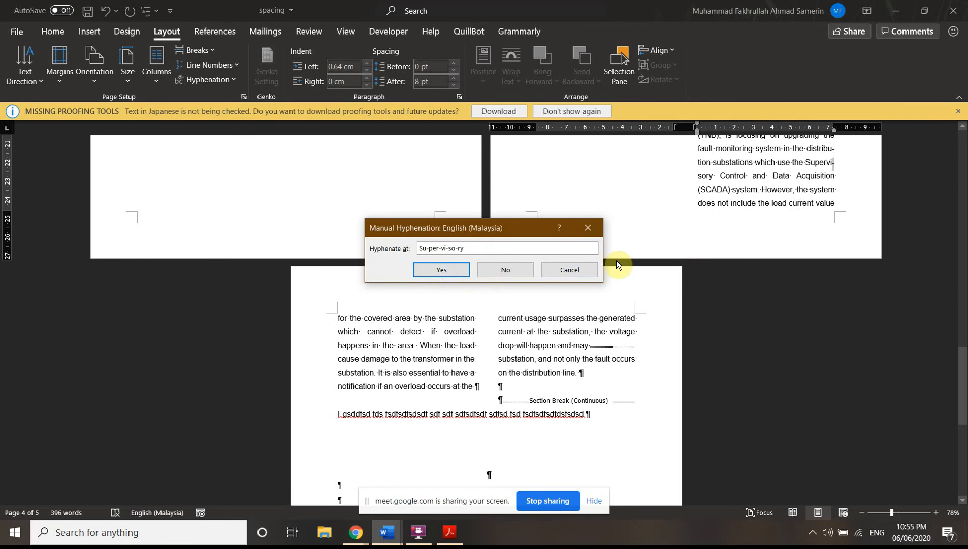
pyautogui.click(569, 270)
pyautogui.scroll(4, 631, 270)
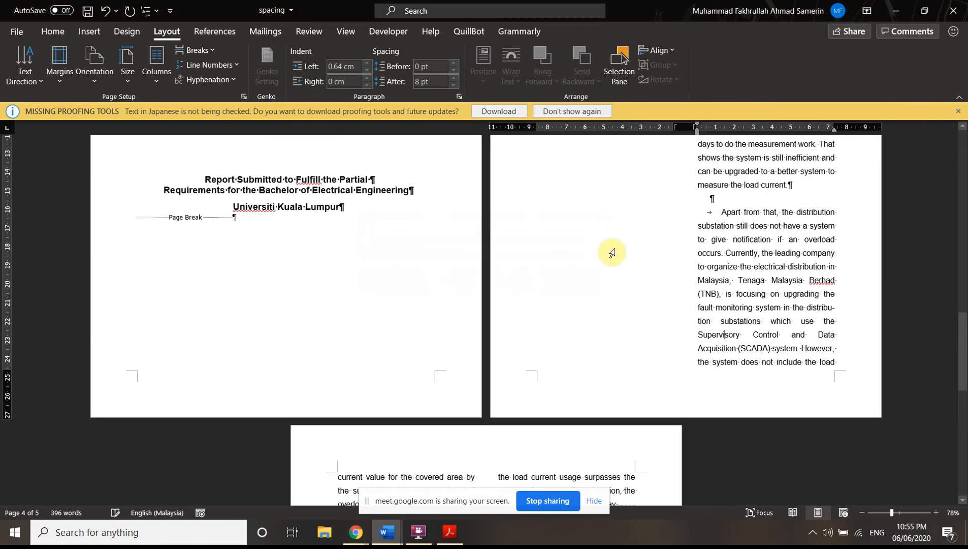
pyautogui.scroll(10, 613, 252)
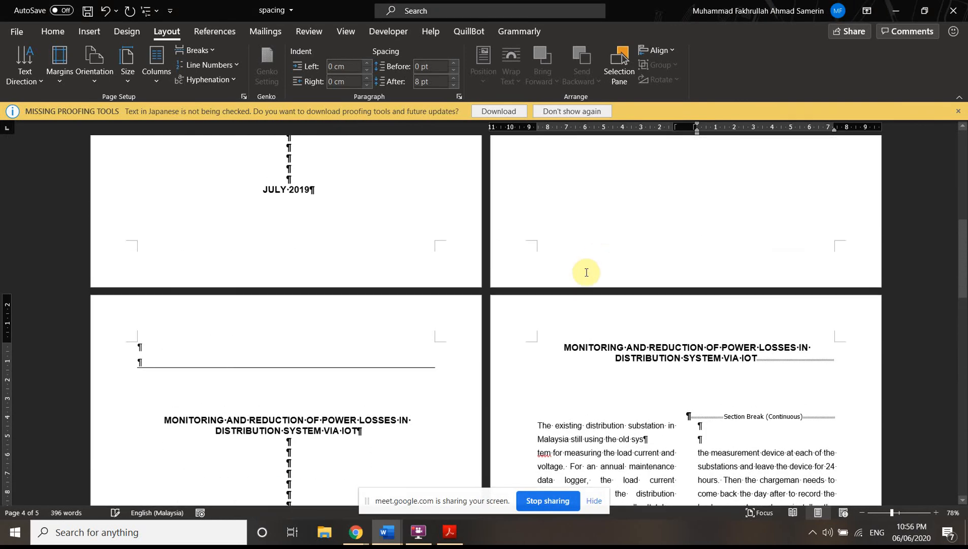
pyautogui.scroll(1, 311, 245)
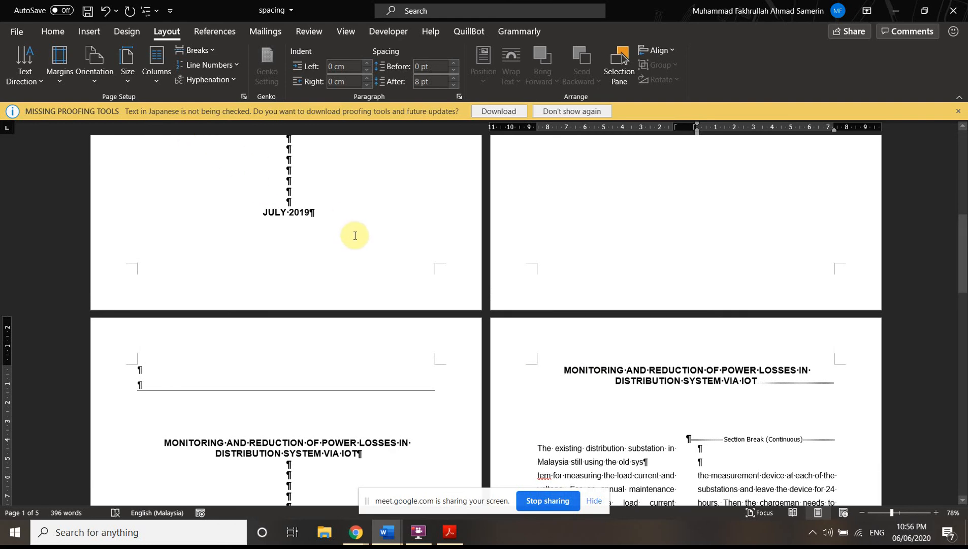
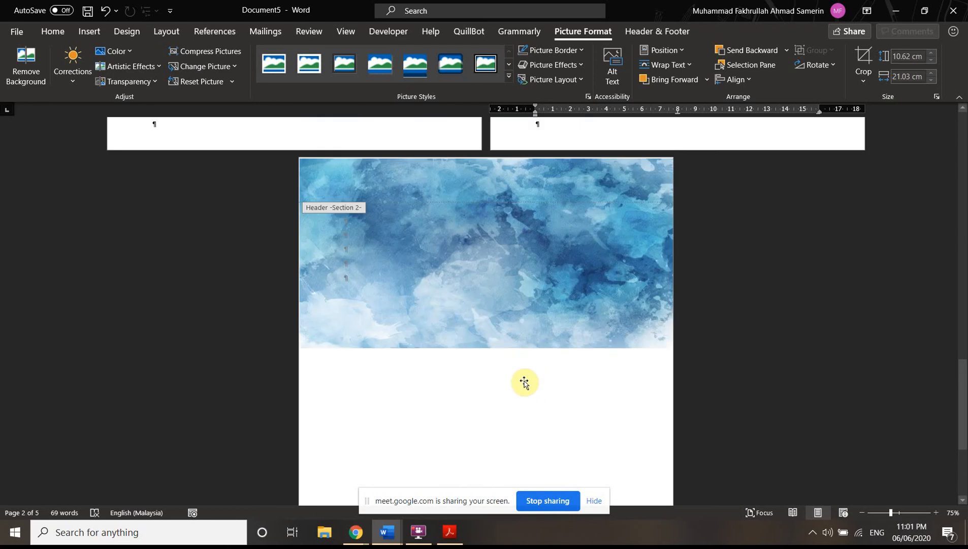
pyautogui.scroll(20, 522, 377)
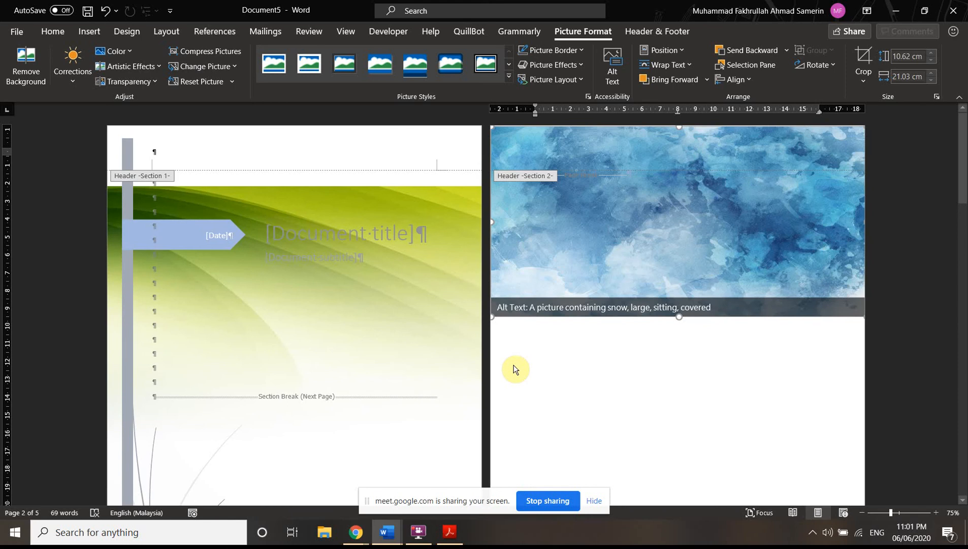
pyautogui.scroll(-3, 655, 407)
# - Switch to the UTHM thesis writing guide in Acrobat Reader and examine the supervisor and co-supervisor signature lines in Appendix D2
pyautogui.click(384, 532)
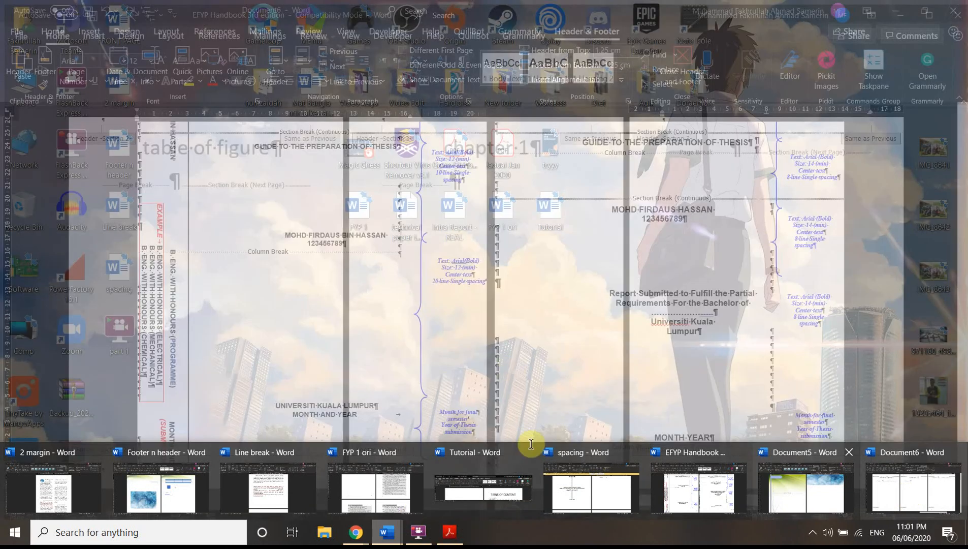
pyautogui.click(450, 532)
pyautogui.scroll(-5, 462, 430)
pyautogui.scroll(1, 464, 431)
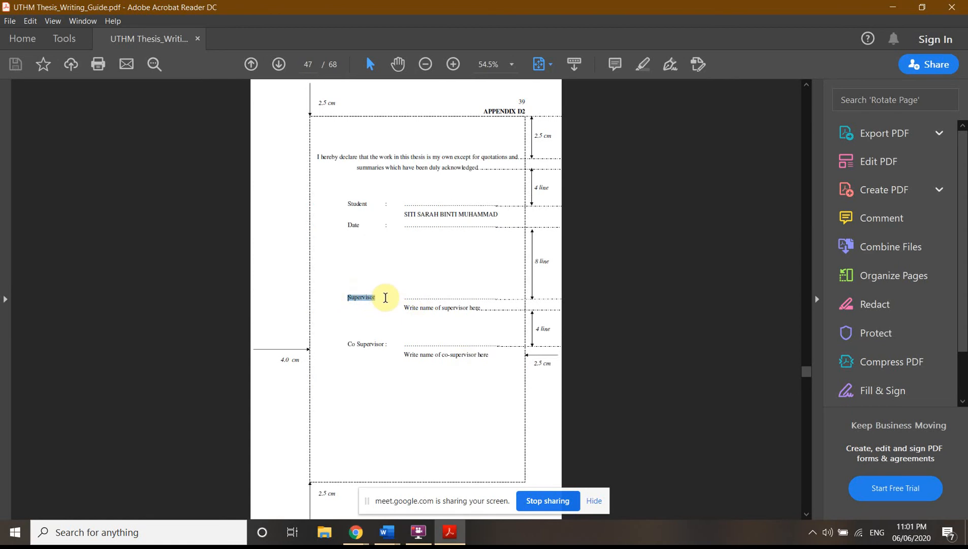
pyautogui.moveTo(394, 303); pyautogui.dragTo(507, 302)
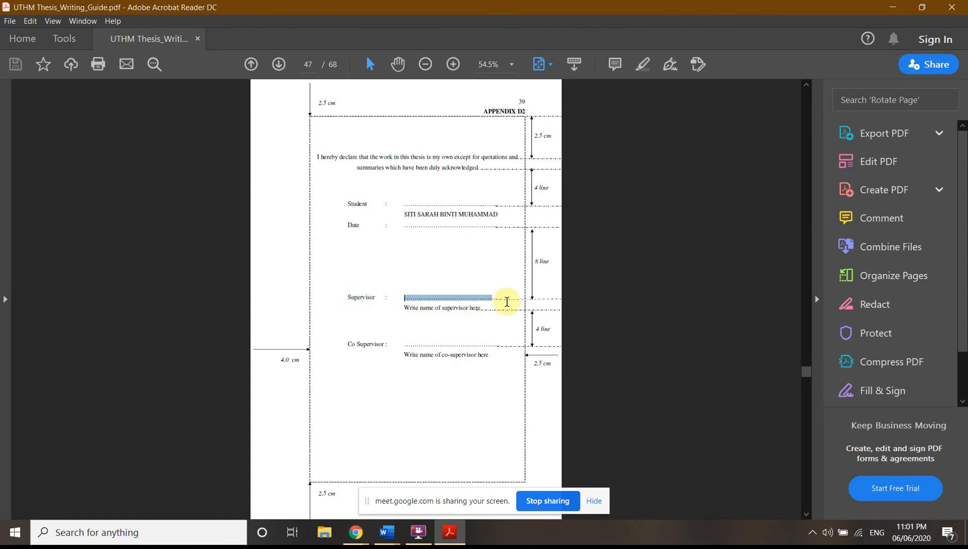
pyautogui.doubleClick(484, 299)
pyautogui.moveTo(397, 309); pyautogui.dragTo(425, 314)
pyautogui.click(400, 357)
pyautogui.moveTo(417, 354); pyautogui.dragTo(477, 355)
pyautogui.click(408, 349)
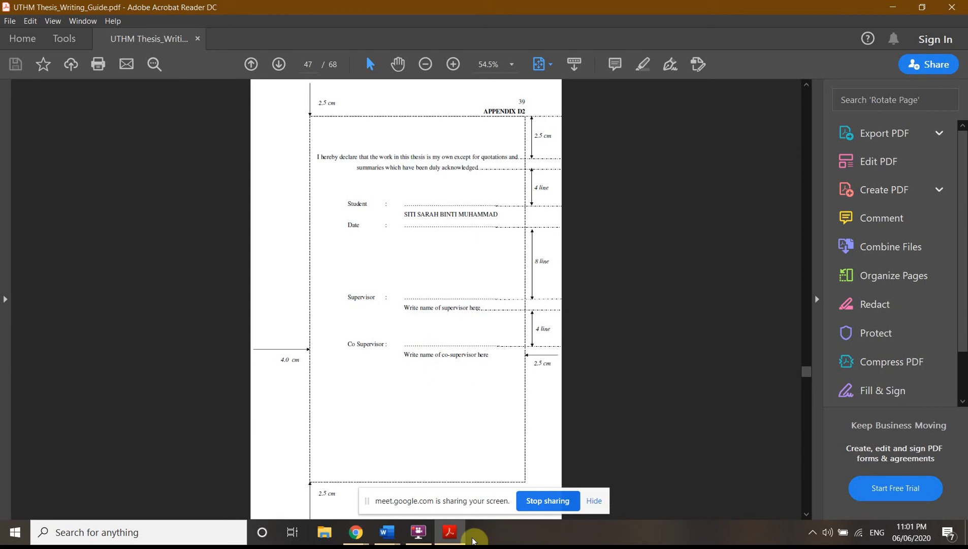
# - Switch to the EFYP Handbook in Word and examine the signature, name and stamp alignment on the declaration and approval pages
pyautogui.click(387, 532)
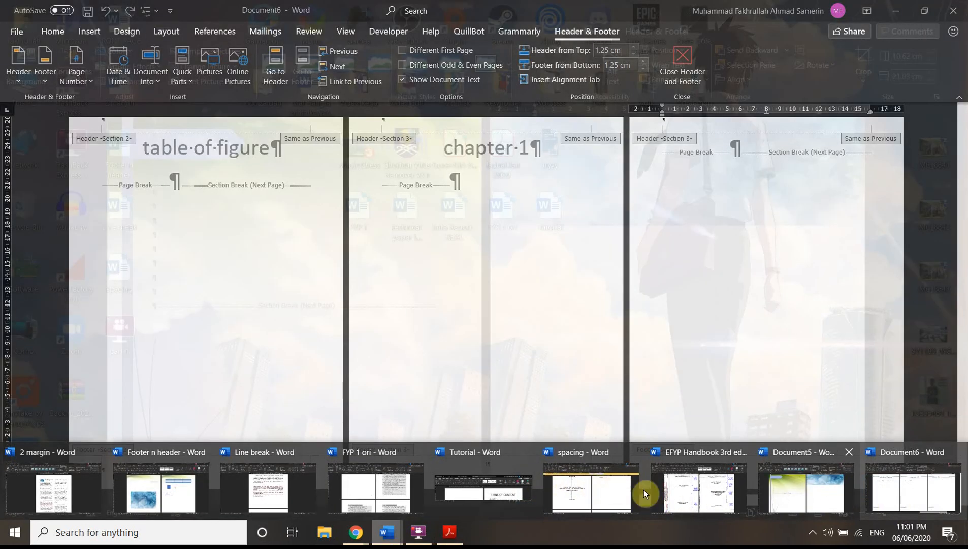
pyautogui.click(667, 491)
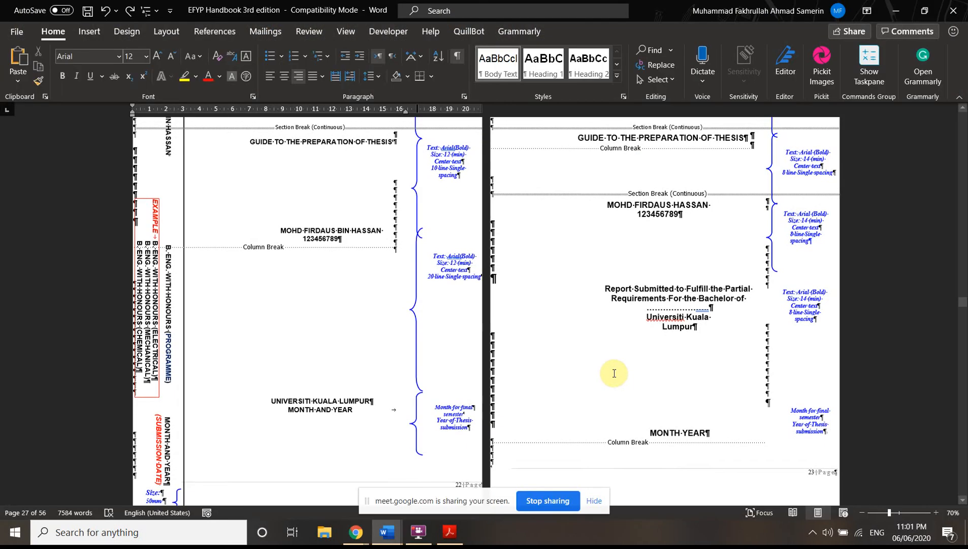
pyautogui.scroll(-10, 614, 373)
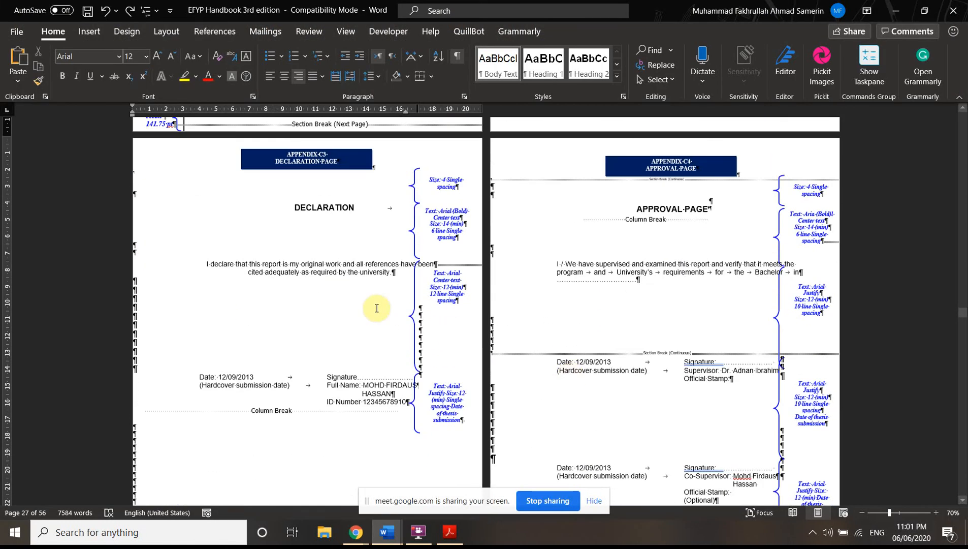
pyautogui.scroll(-3, 260, 217)
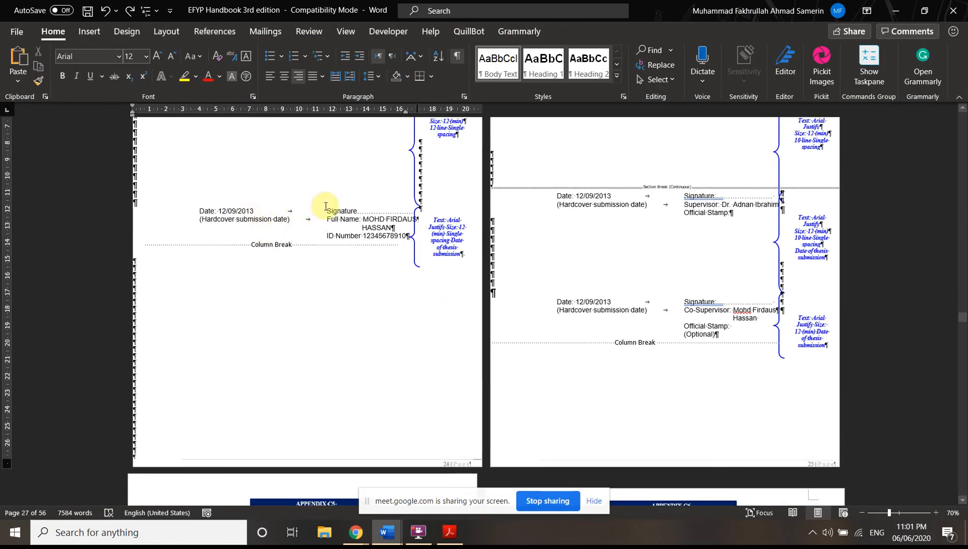
pyautogui.moveTo(327, 223)
pyautogui.mouseDown()
pyautogui.moveTo(325, 245)
pyautogui.moveTo(329, 203)
pyautogui.moveTo(323, 240)
pyautogui.mouseUp()
pyautogui.click(568, 266)
pyautogui.moveTo(683, 197)
pyautogui.mouseDown()
pyautogui.moveTo(683, 284)
pyautogui.moveTo(691, 279)
pyautogui.mouseUp()
pyautogui.click(693, 316)
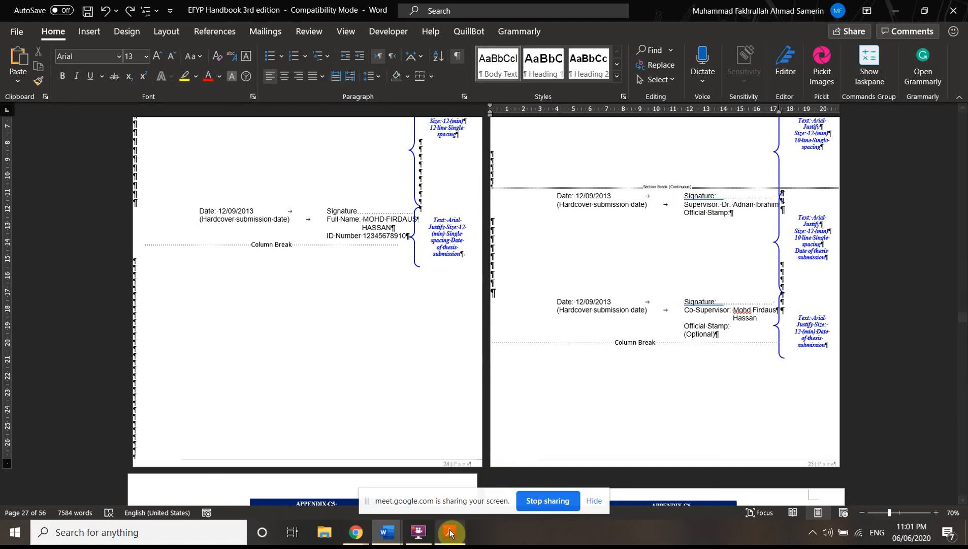
# - Switch to Document6, remove the extra paragraph mark beside the last section break, and make the last page's empty paragraph left-aligned at 12 pt
pyautogui.click(455, 531)
pyautogui.click(387, 532)
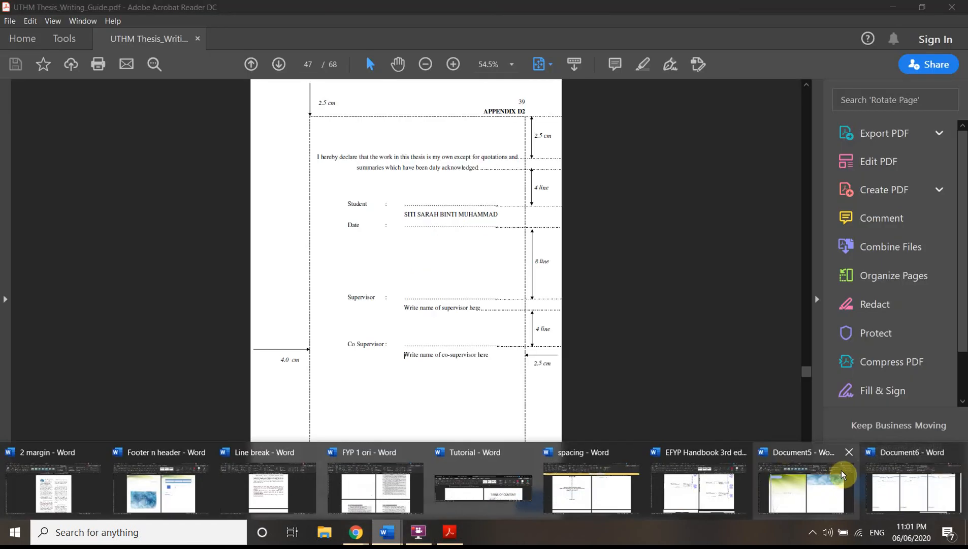
pyautogui.click(909, 498)
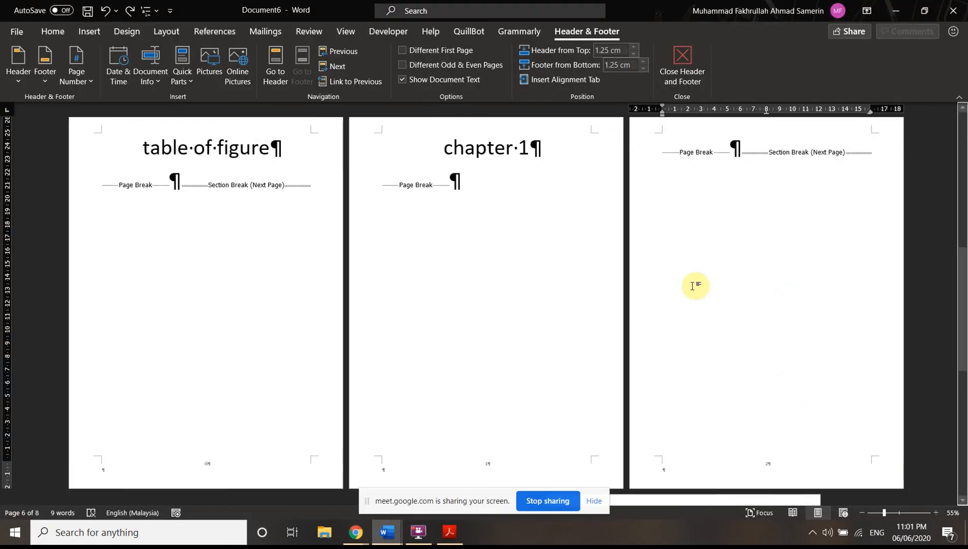
pyautogui.doubleClick(687, 269)
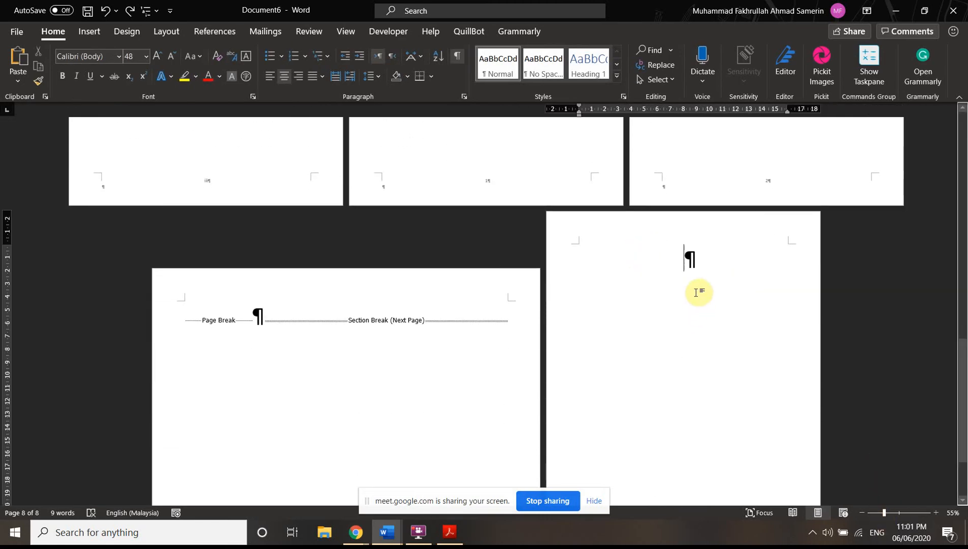
pyautogui.press('BackSpace')
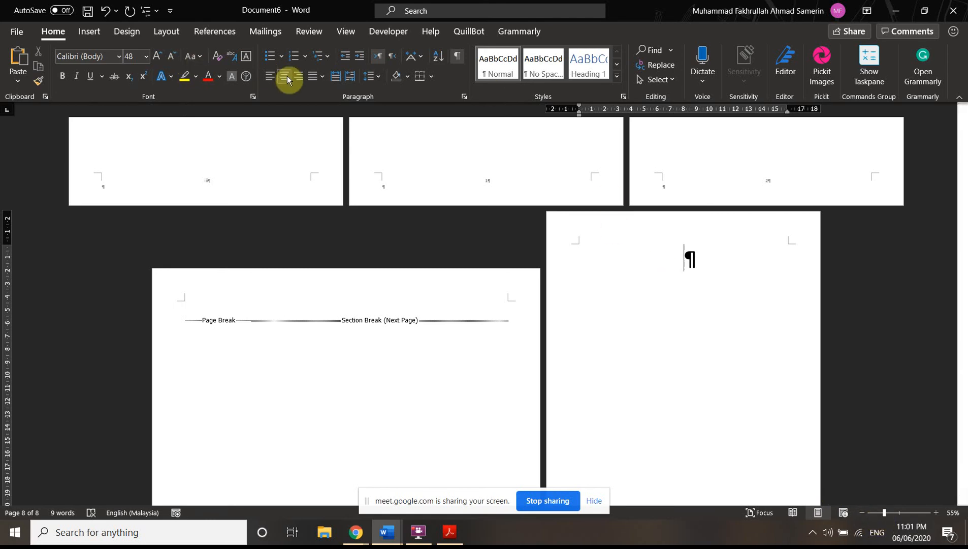
pyautogui.click(271, 76)
pyautogui.click(146, 60)
pyautogui.click(142, 153)
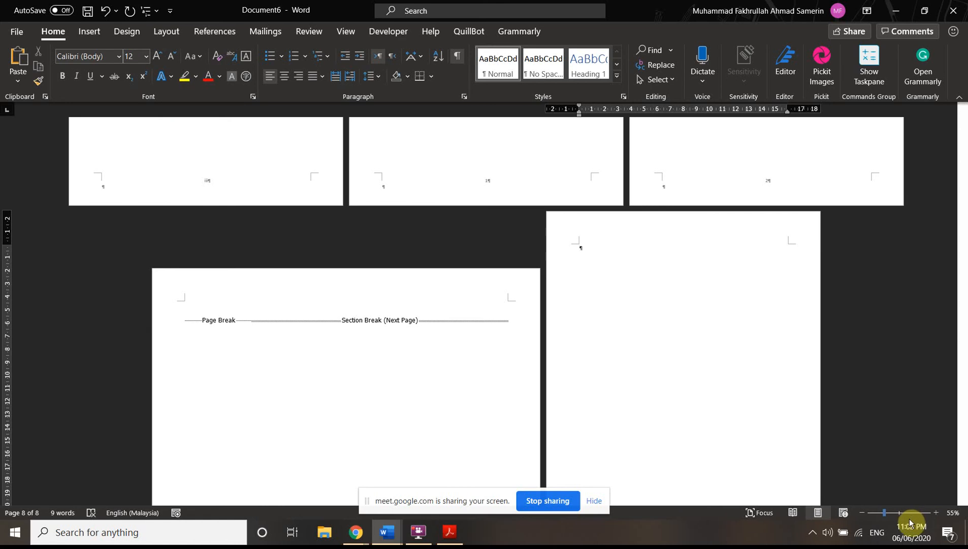
# - Place a left tab stop at about 8.5 cm for the empty paragraph on the last page
pyautogui.click(909, 512)
pyautogui.click(896, 512)
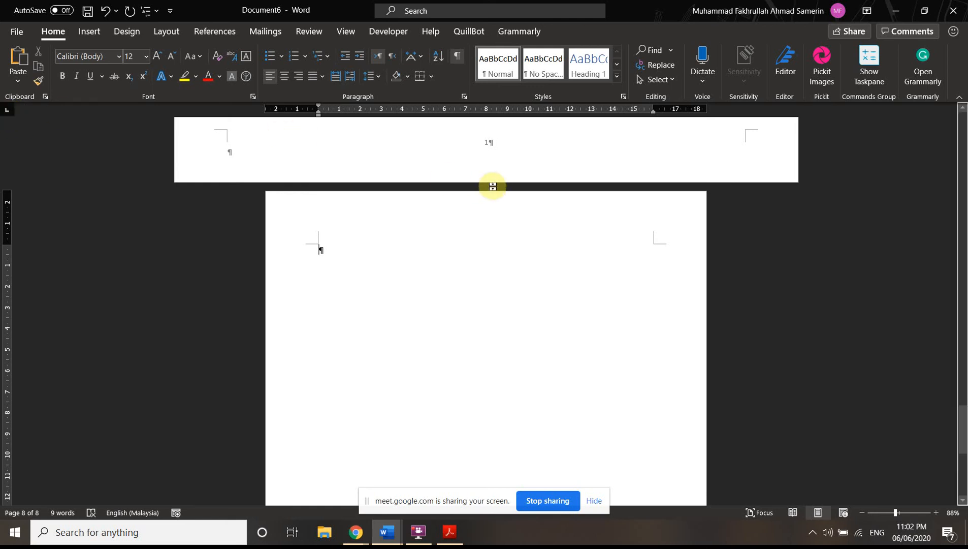
pyautogui.click(498, 110)
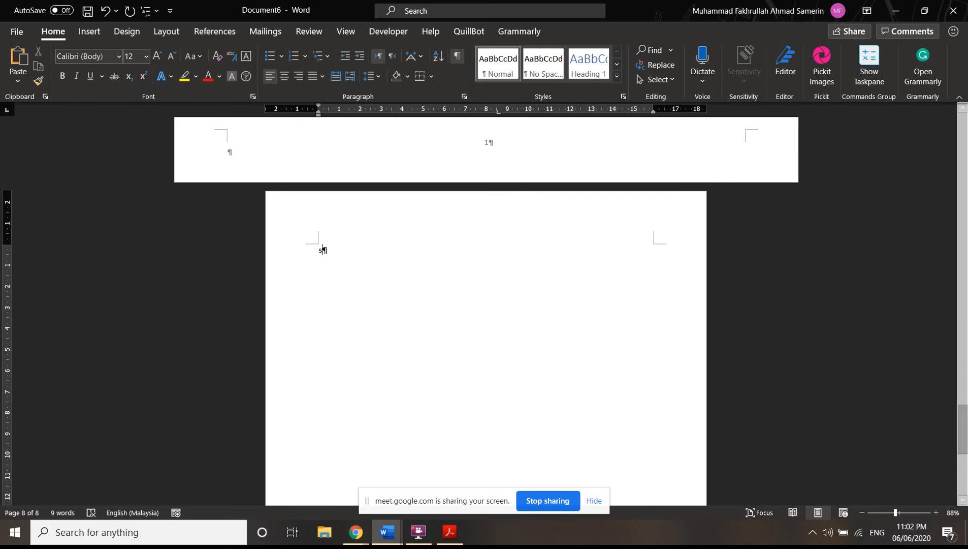
# - Write "signature" on the last page, followed by a dotted signing line starting at the tab stop
pyautogui.write('sdasdas')
pyautogui.press('BackSpace')
pyautogui.press('BackSpace')
pyautogui.press('BackSpace')
pyautogui.press('BackSpace')
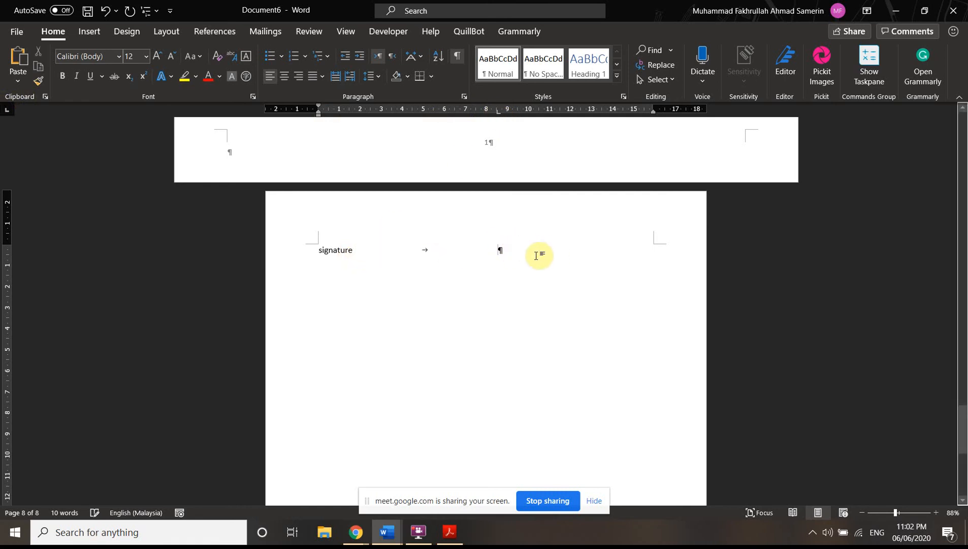
pyautogui.write('...........')
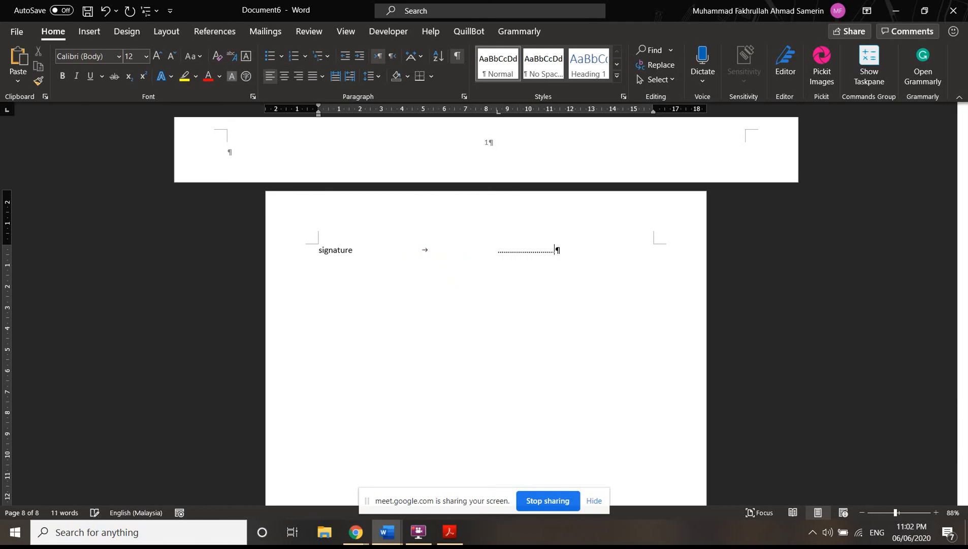
pyautogui.write('...............')
# - Add a "Name:" line below the signature line and fill in the student's name at the same tab stop
pyautogui.press('Return')
pyautogui.write('B')
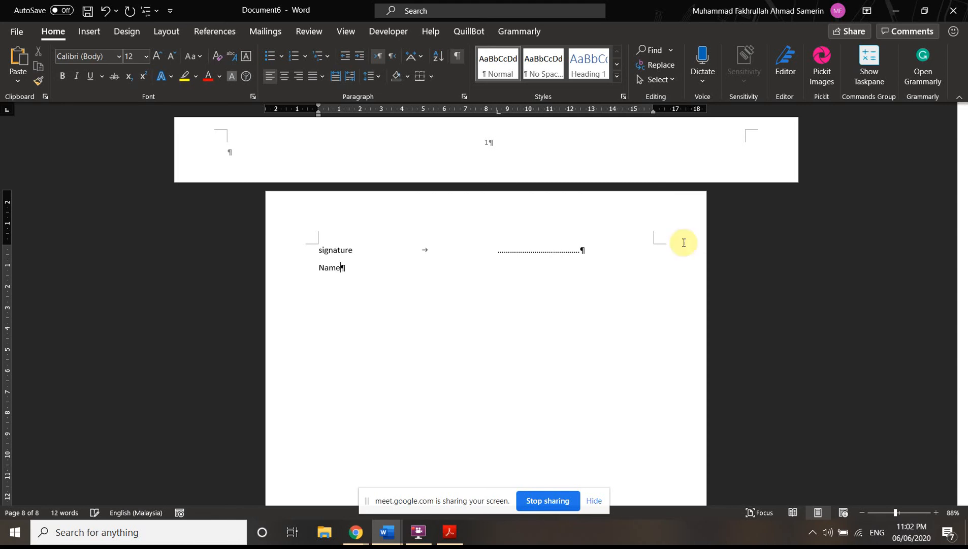
pyautogui.write('ame:')
pyautogui.press('Tab')
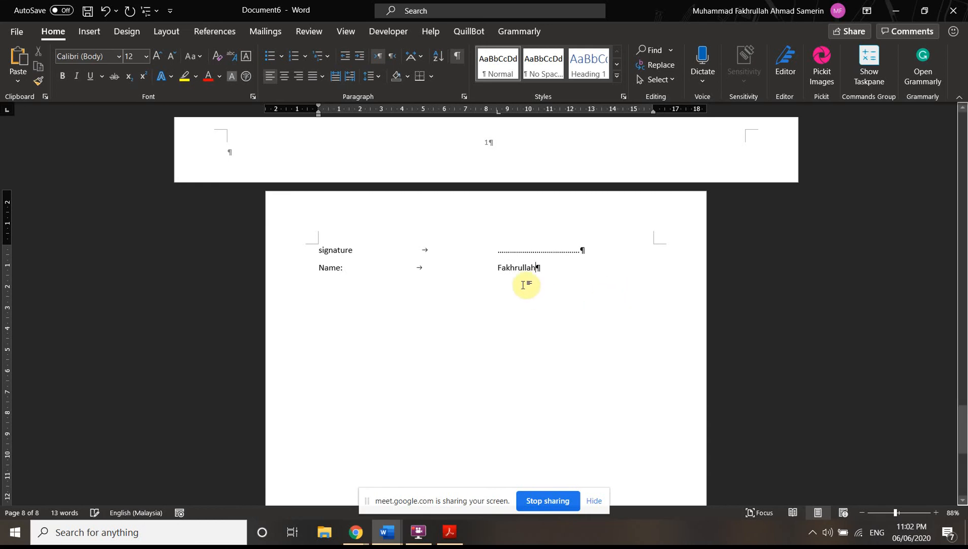
# - Below the "Name:" line, replace the left tab stop with a right tab stop at about 8.3 cm and write "Asdasdasd" with tabbed filler text
pyautogui.press('Return')
pyautogui.press('Return')
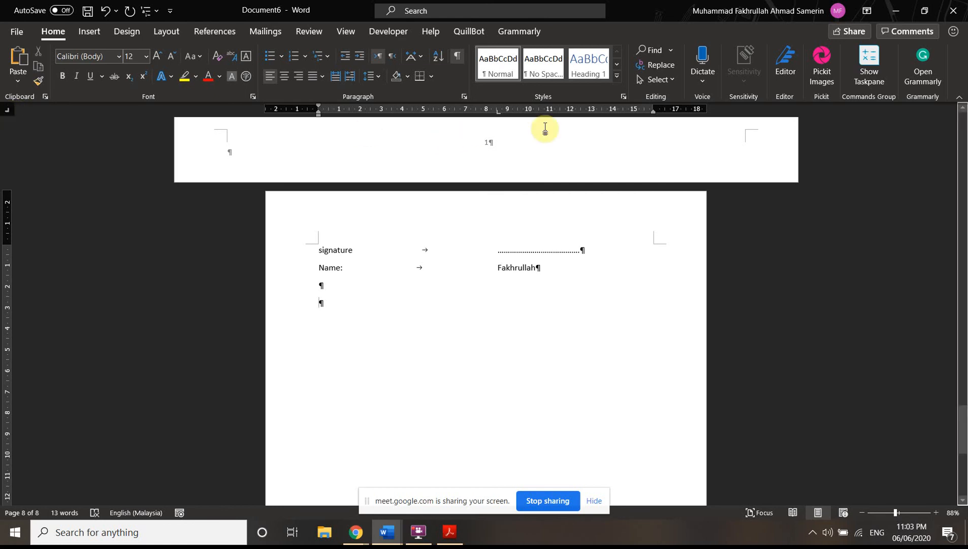
pyautogui.moveTo(497, 113)
pyautogui.mouseDown()
pyautogui.moveTo(521, 140)
pyautogui.moveTo(491, 113)
pyautogui.mouseUp()
pyautogui.write('asdasdasd')
pyautogui.press('Tab')
pyautogui.write('dsfsdfsdfsdfsd')
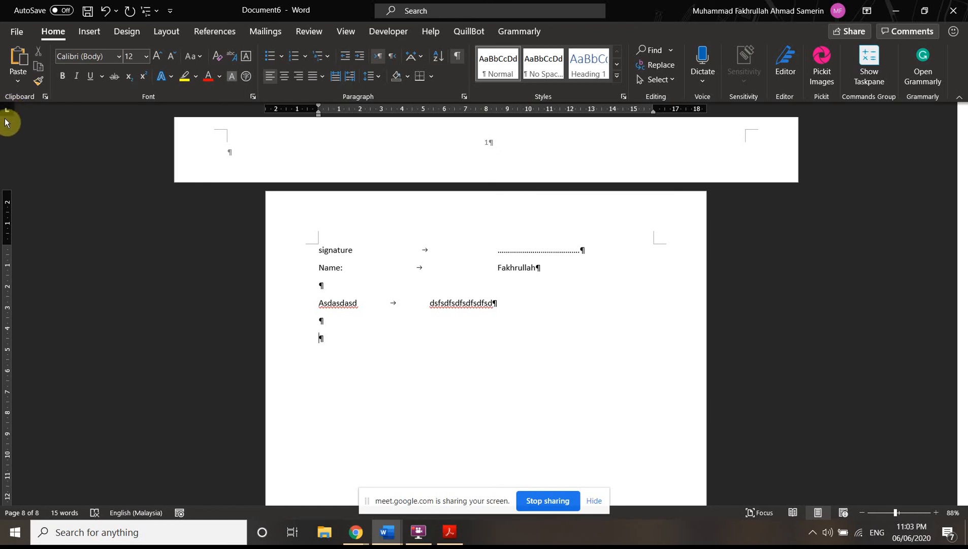
# - Add another line, "Sadasdasda", with filler text centred on a center tab stop at about 8.5 cm
pyautogui.click(378, 337)
pyautogui.write('sadasdasda')
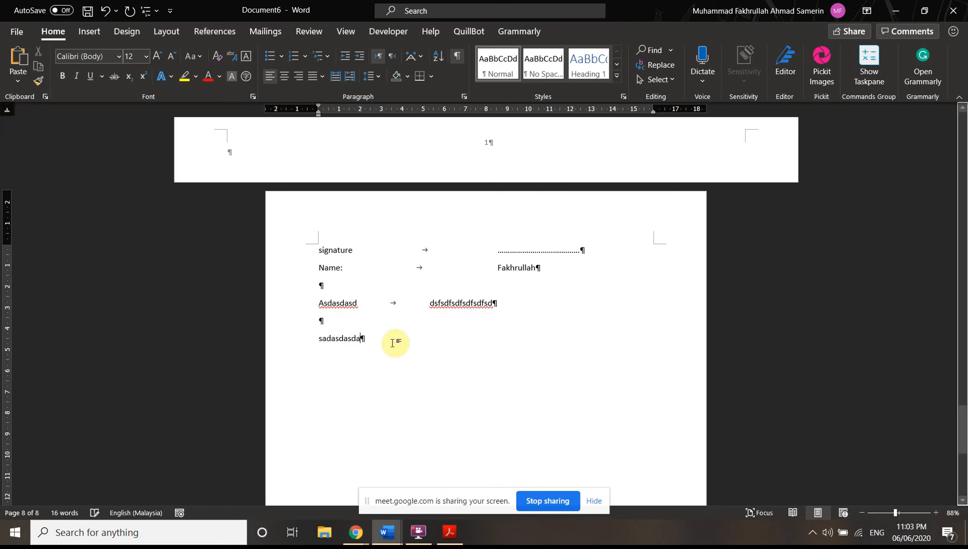
pyautogui.press('Tab')
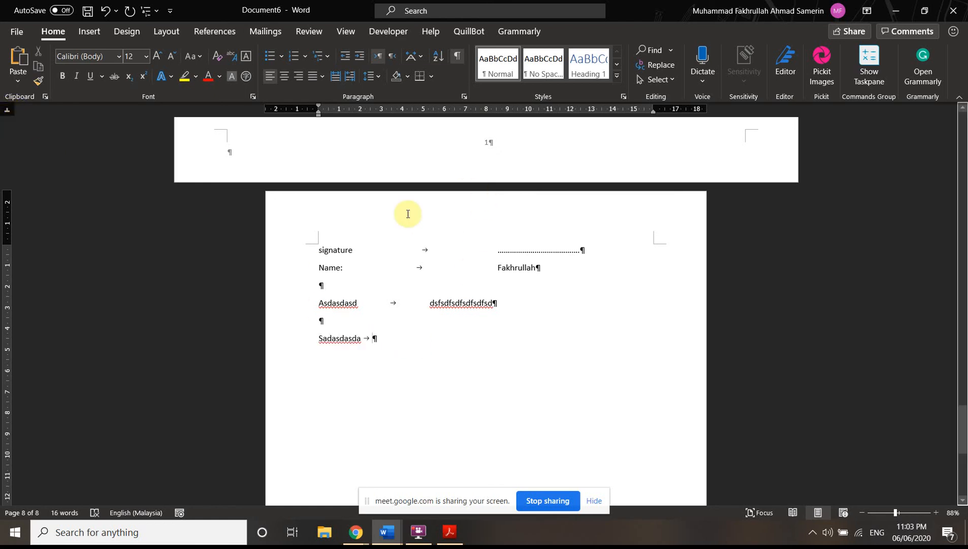
pyautogui.press('BackSpace')
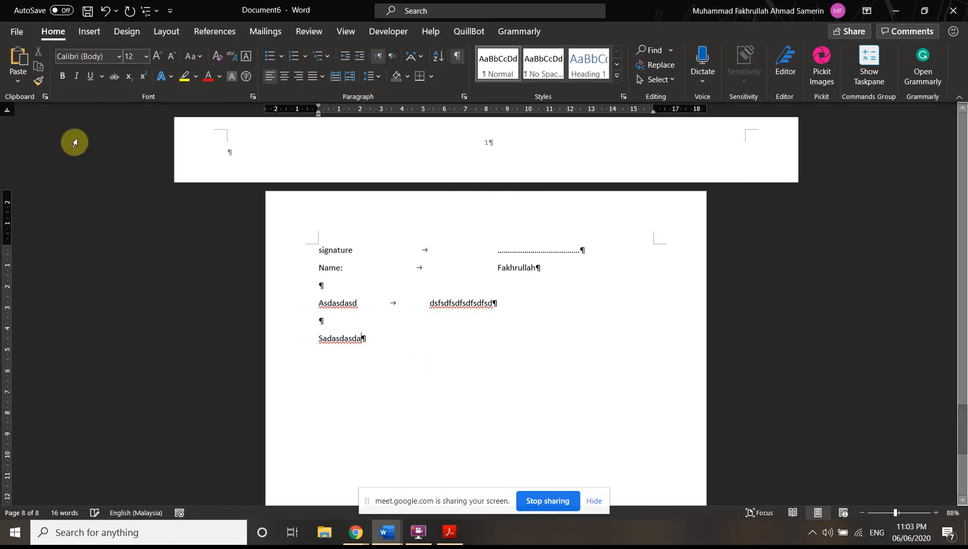
pyautogui.click(497, 109)
pyautogui.press('Tab')
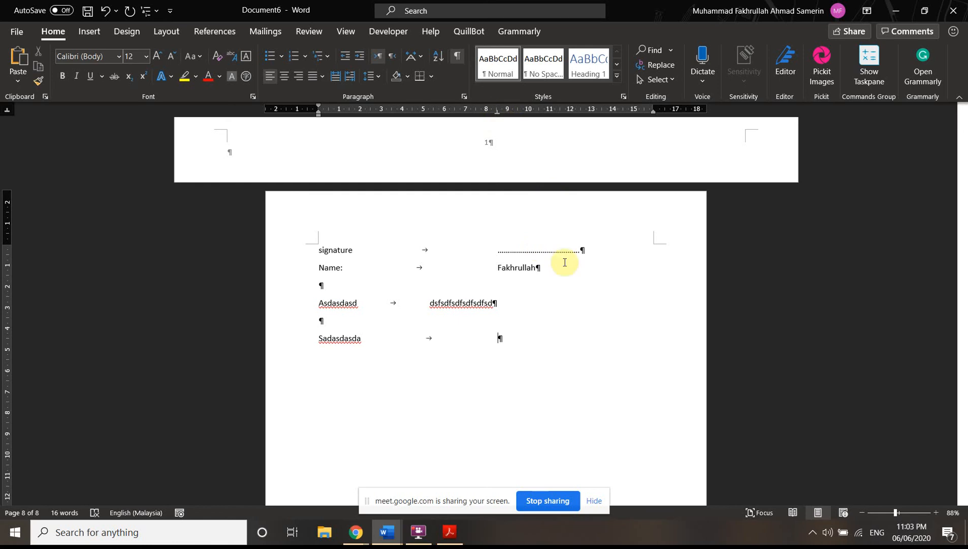
pyautogui.write('dfdsfsdfsdfsdfsdfsd')
pyautogui.click(498, 110)
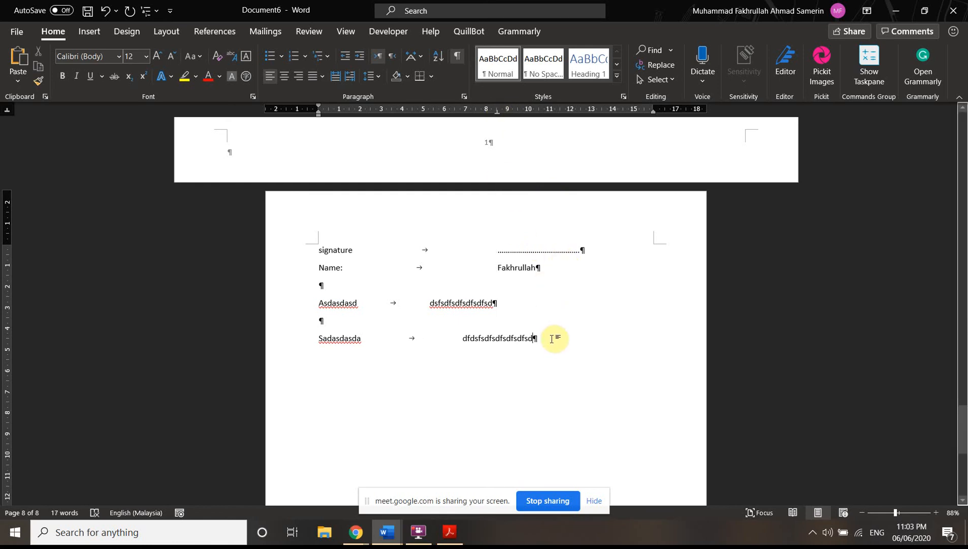
# - In a new paragraph, set a bar tab at about 8.3 cm and a decimal tab at about 10.5 cm, and enter "Sdadasdasd" with 23423423.43434
pyautogui.press('Return')
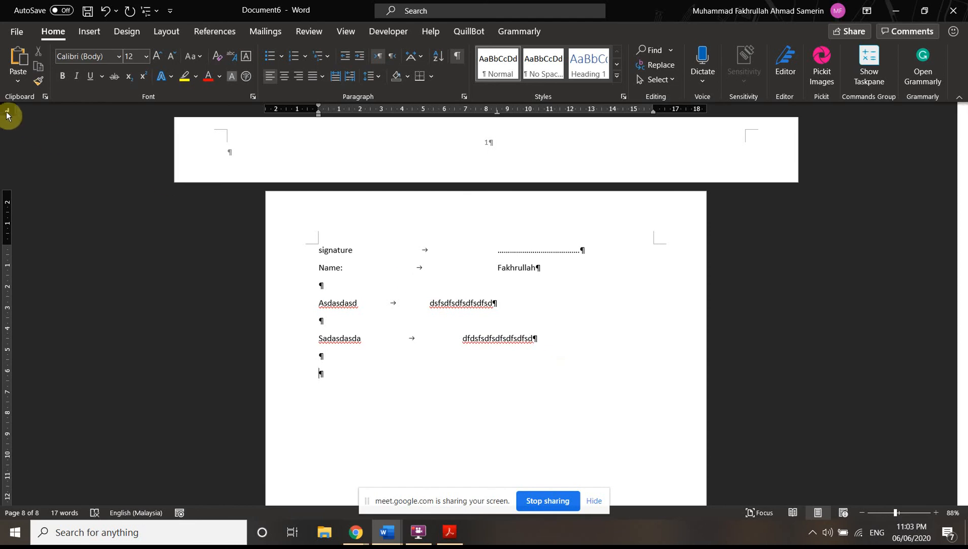
pyautogui.click(7, 109)
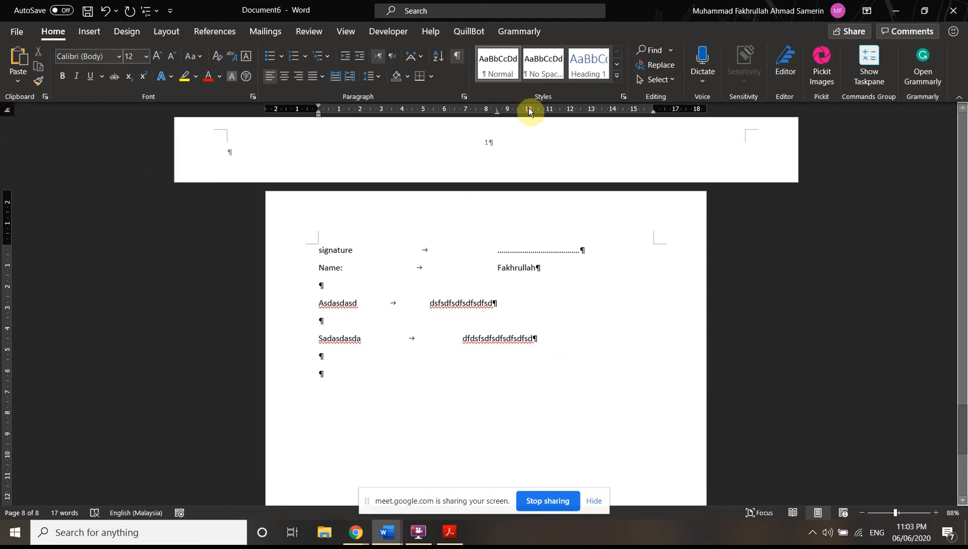
pyautogui.moveTo(497, 111)
pyautogui.mouseDown()
pyautogui.moveTo(519, 150)
pyautogui.moveTo(494, 112)
pyautogui.mouseUp()
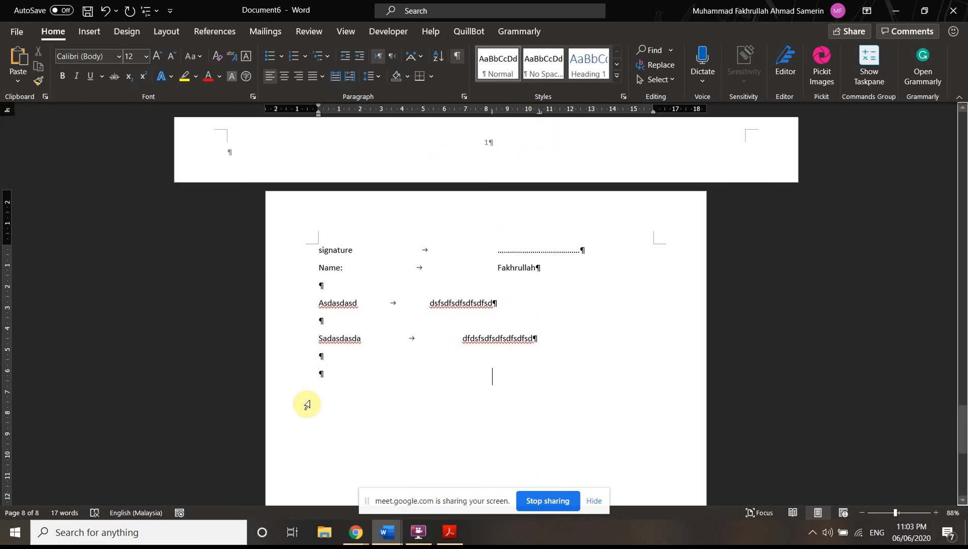
pyautogui.write('Sdadasdasd')
pyautogui.press('Tab')
pyautogui.write('23423423')
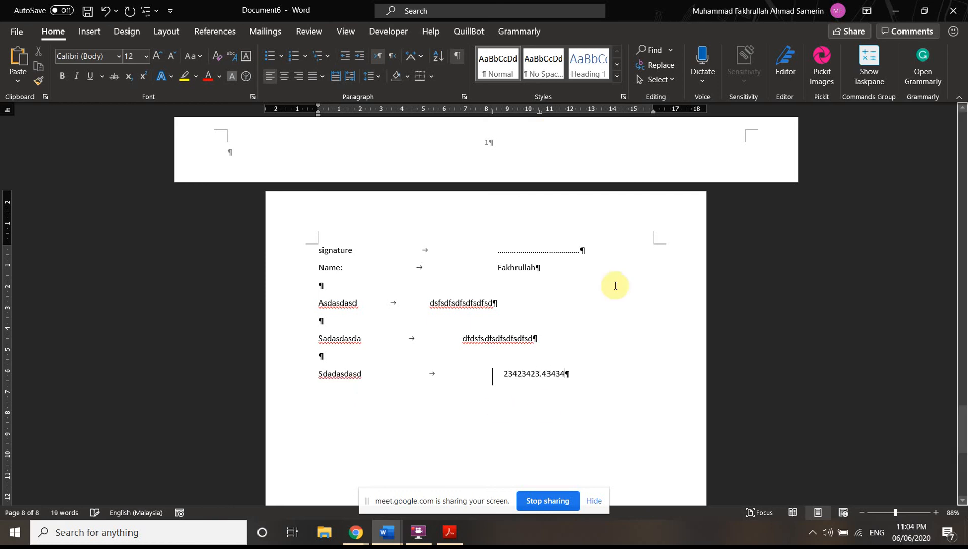
# - Add a second decimal-aligned line, "Asdasda" with 5234523.3324324, and extend the bar line with four empty paragraphs
pyautogui.moveTo(538, 113); pyautogui.dragTo(537, 113)
pyautogui.press('Return')
pyautogui.write('asdasda')
pyautogui.press('Tab')
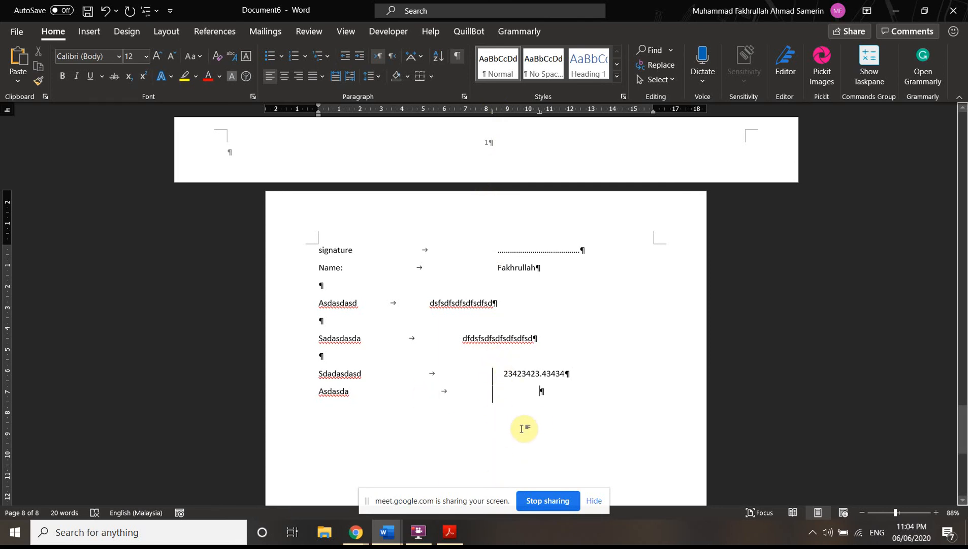
pyautogui.write('5234523.3324324')
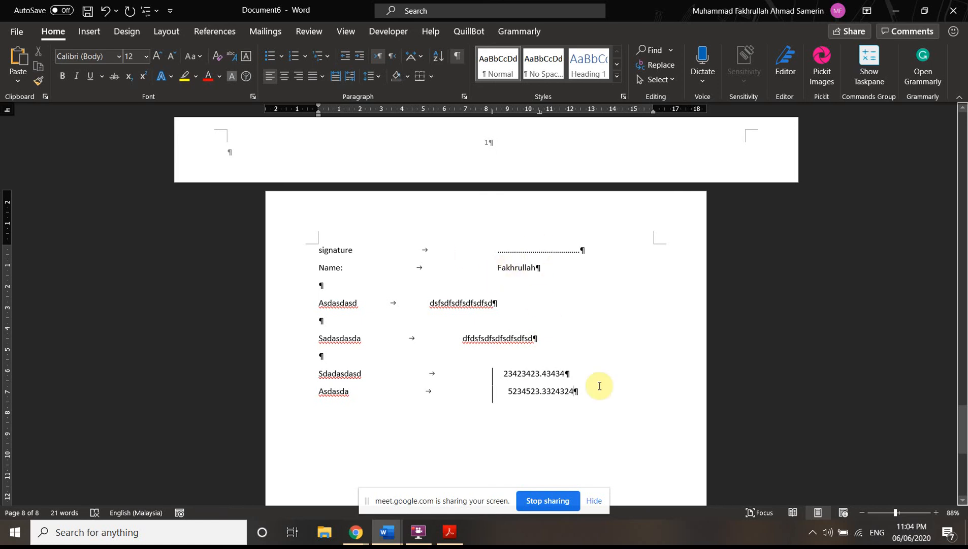
pyautogui.press('Return')
pyautogui.press('Return')
pyautogui.press('Return')
pyautogui.press('Return')
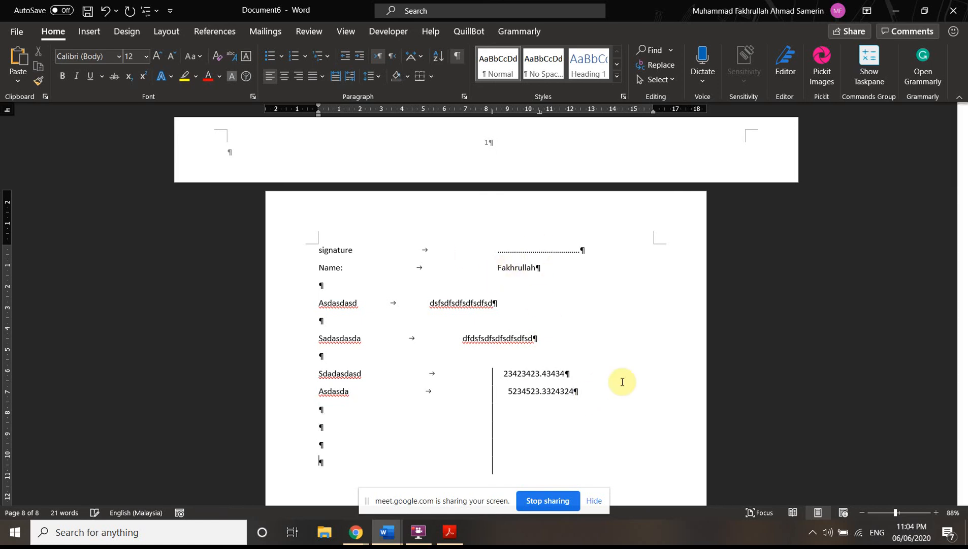
# - Switch to the Line break document and show its formatting marks
pyautogui.scroll(-1, 631, 369)
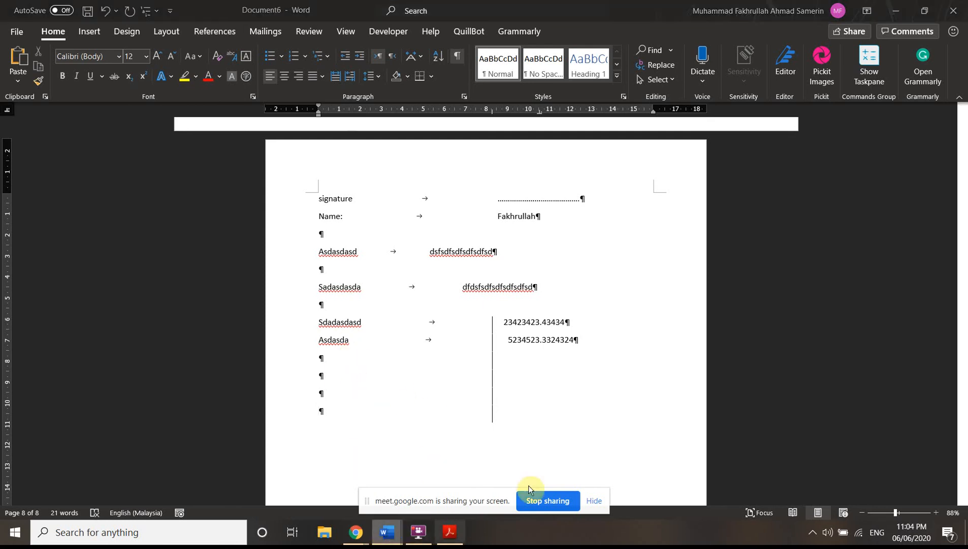
pyautogui.moveTo(387, 532)
pyautogui.click(378, 492)
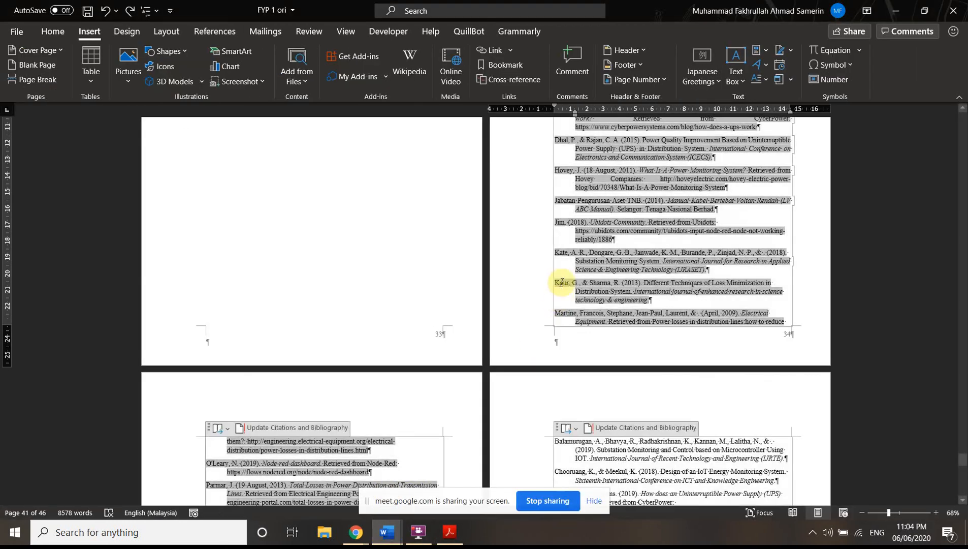
pyautogui.scroll(8, 578, 293)
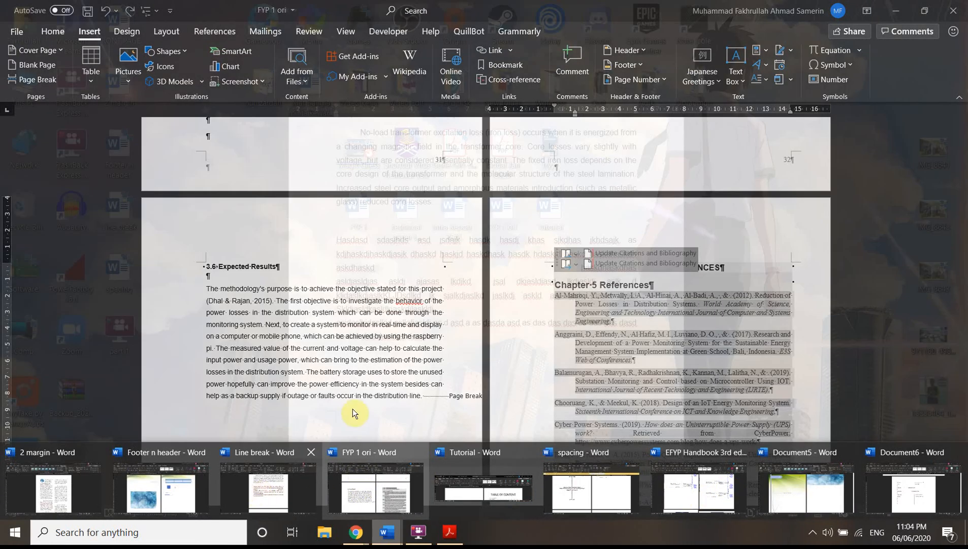
pyautogui.click(257, 489)
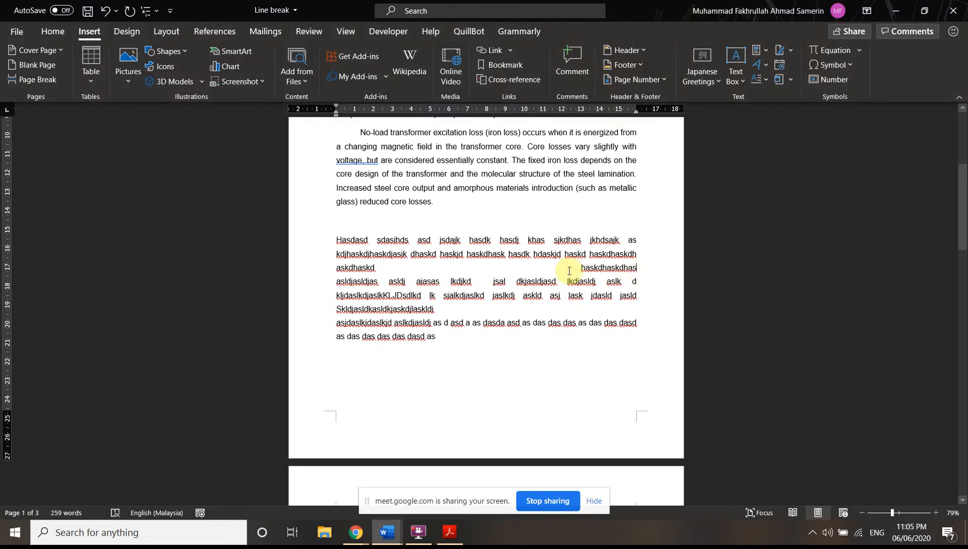
pyautogui.click(52, 36)
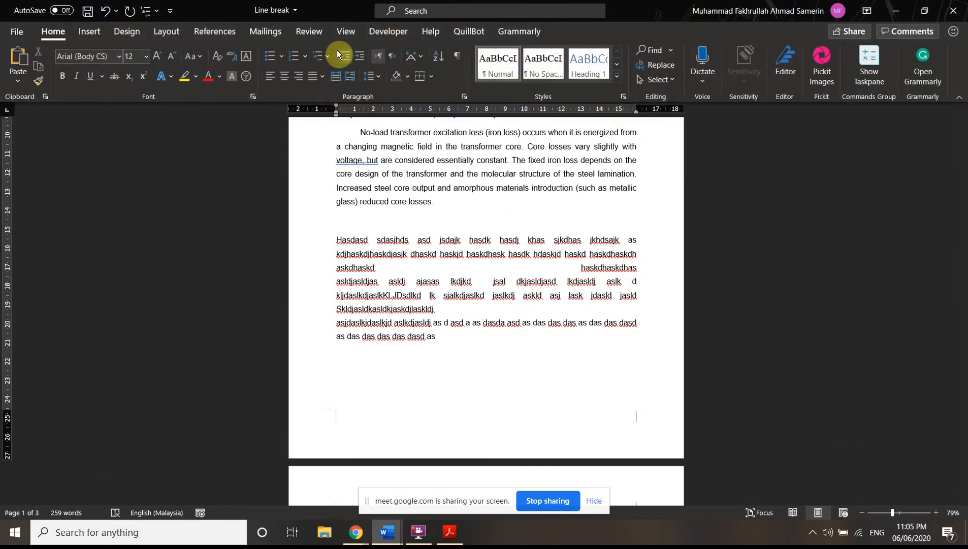
pyautogui.click(456, 57)
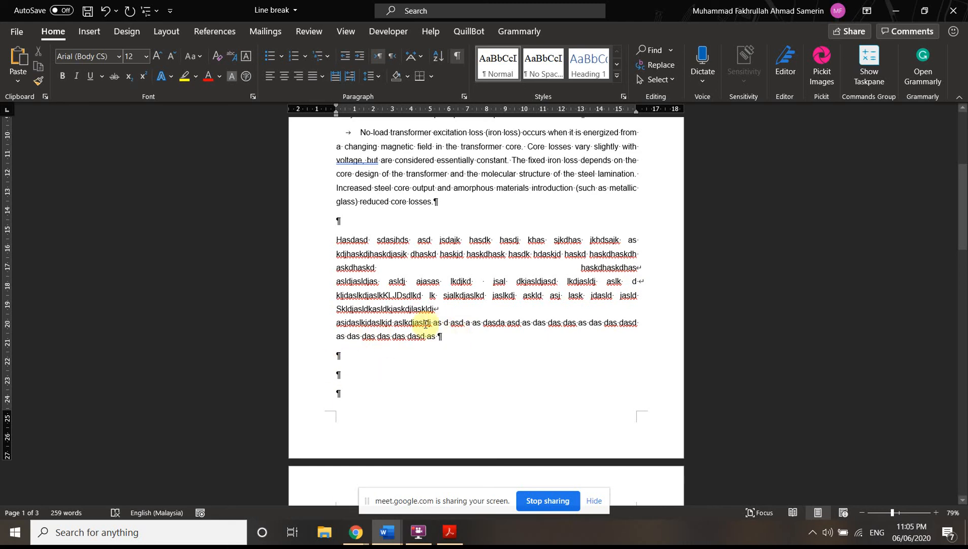
# - Insert a manual line break at the end of the justified filler paragraph and examine the spacing of its last line
pyautogui.click(458, 338)
pyautogui.hotkey('shift', 'Return')
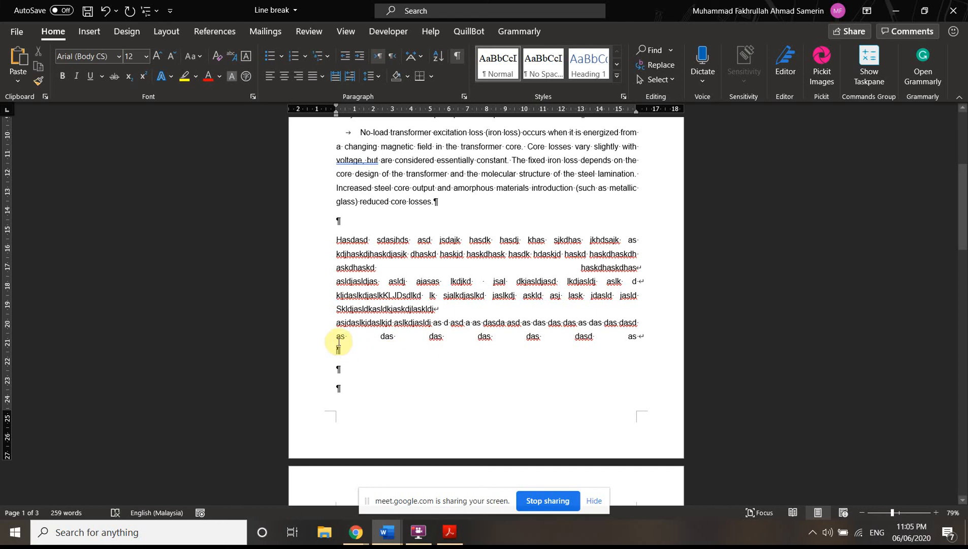
pyautogui.moveTo(338, 335); pyautogui.dragTo(631, 344)
pyautogui.click(655, 348)
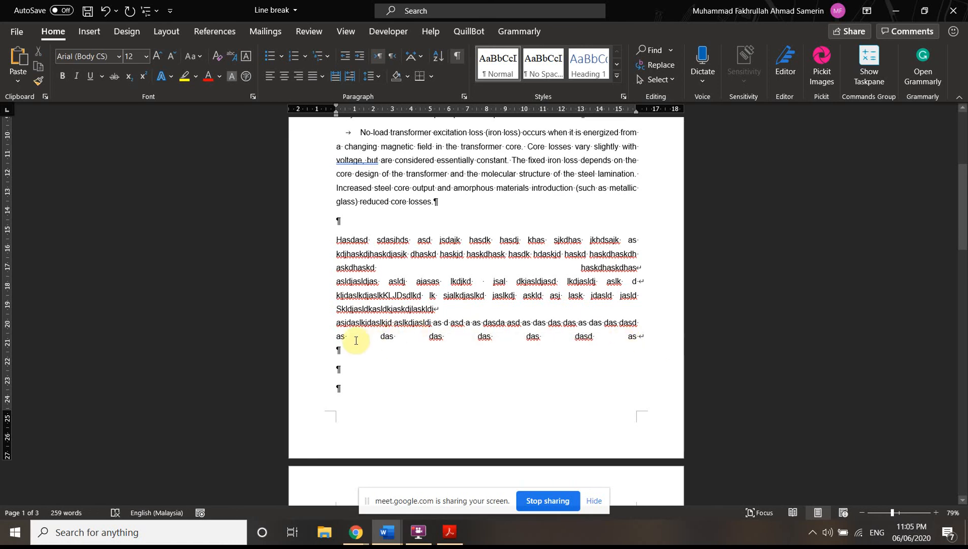
# - Enable the advanced layout option "Don't expand character spaces on a line that ends with SHIFT+RETURN" for the Line break document
pyautogui.click(14, 34)
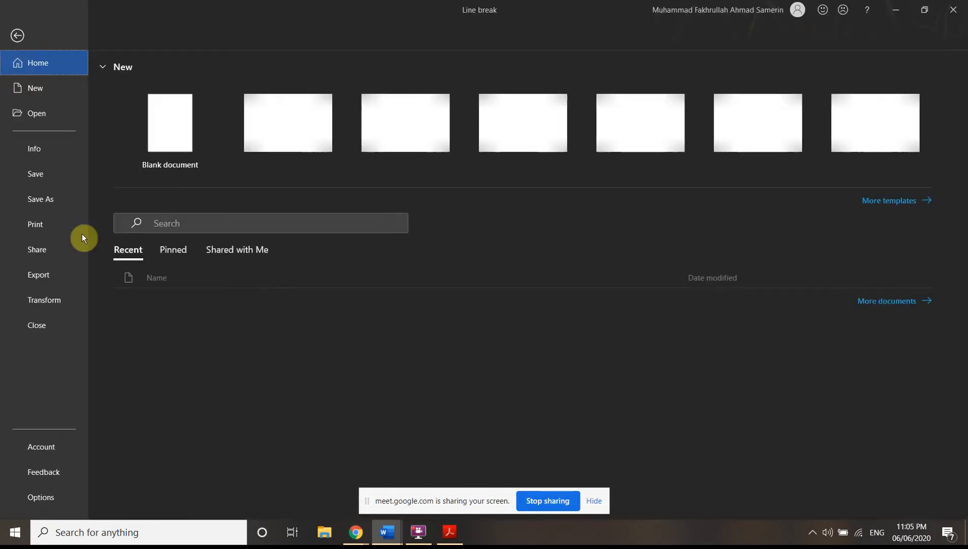
pyautogui.click(49, 495)
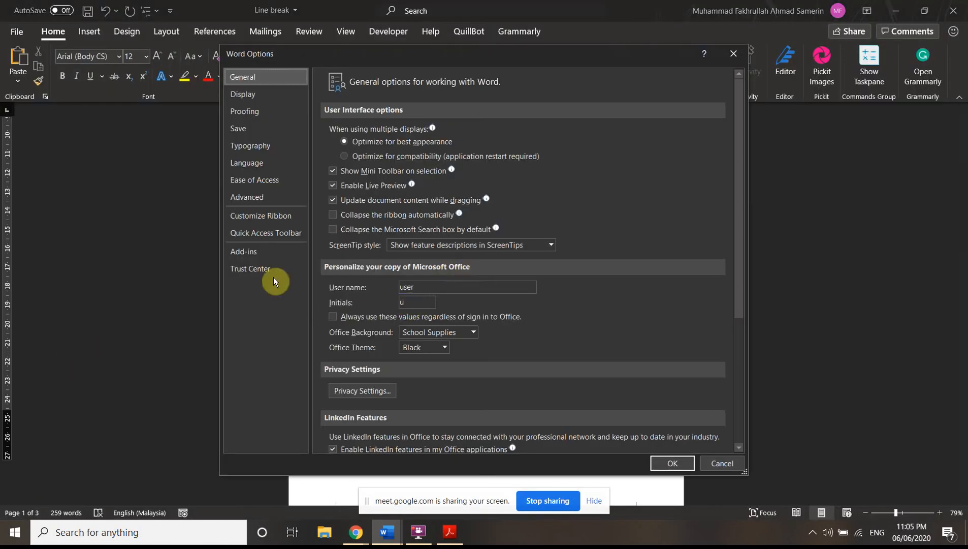
pyautogui.click(254, 199)
pyautogui.moveTo(740, 130); pyautogui.dragTo(739, 442)
pyautogui.click(352, 278)
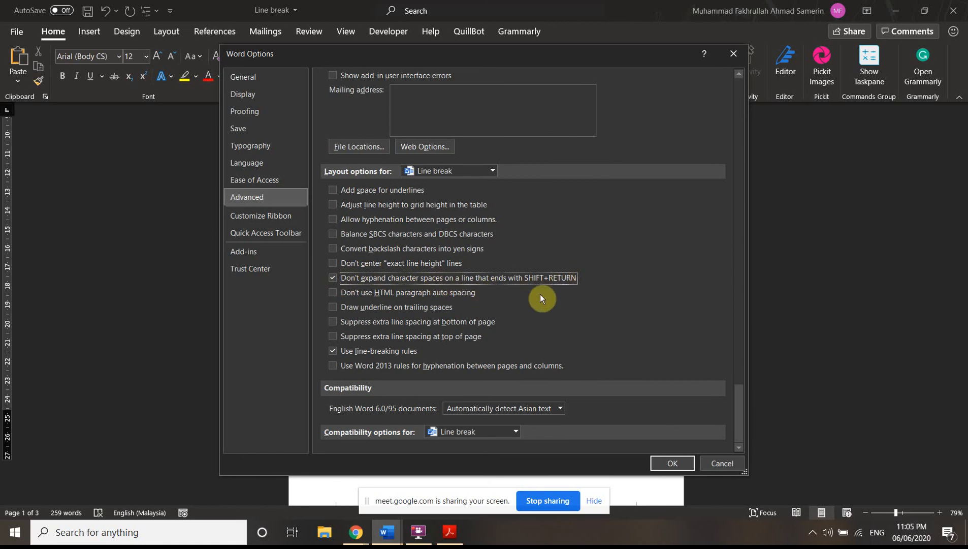
pyautogui.click(668, 463)
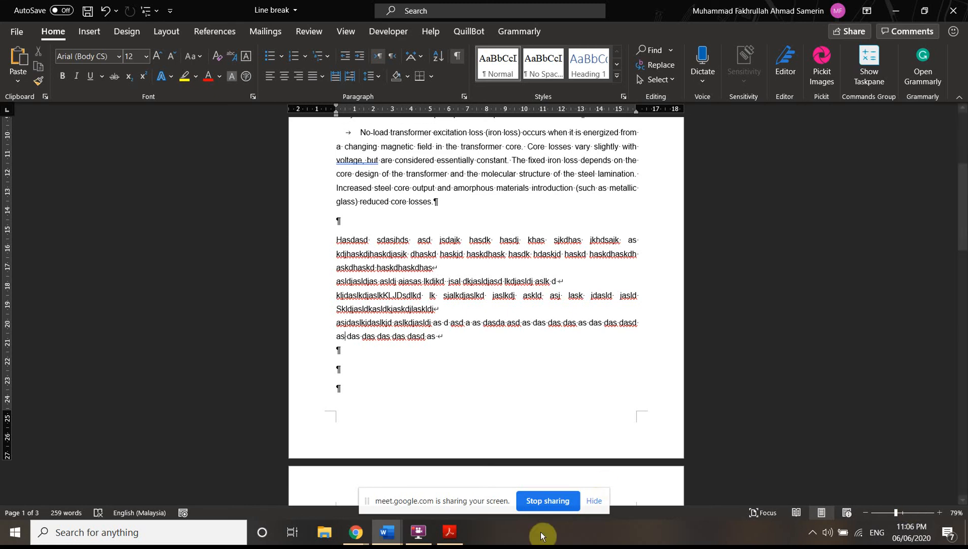
# - Return to the last page of Document6 and choose the left tab stop type
pyautogui.click(384, 539)
pyautogui.click(898, 499)
pyautogui.scroll(-1, 524, 406)
pyautogui.scroll(2, 545, 400)
pyautogui.scroll(-1, 508, 386)
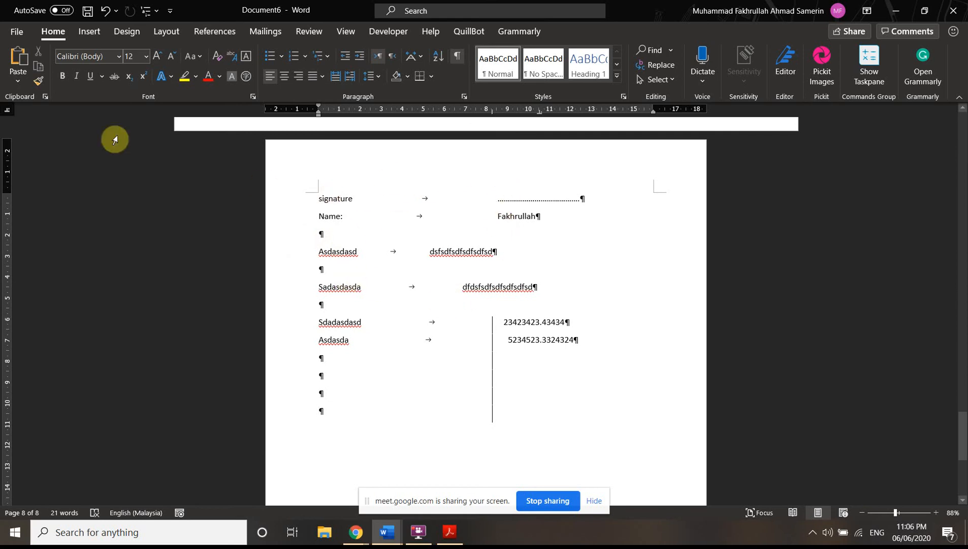
pyautogui.click(8, 110)
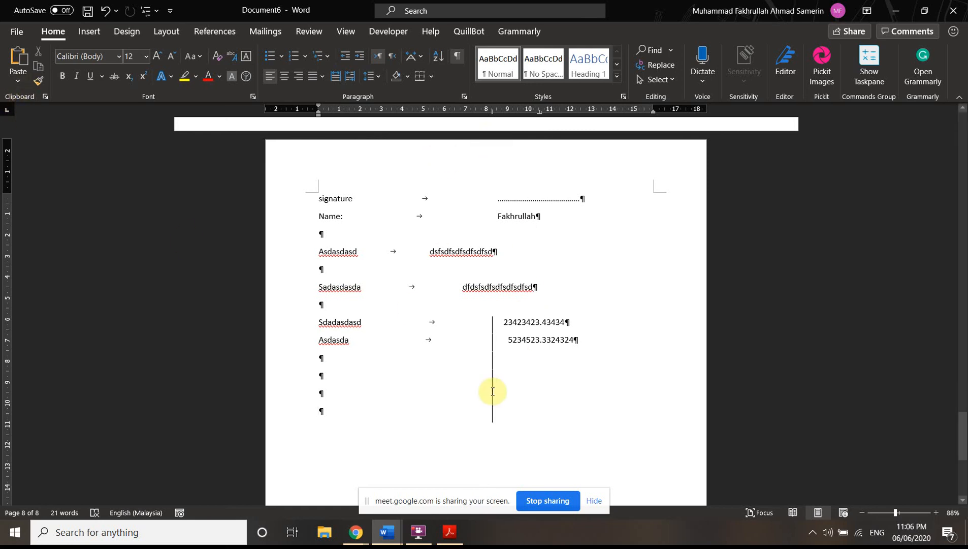
# - Add empty paragraphs below the bar line and replace their bar and decimal tab stops with a left tab stop at about 8.5 cm
pyautogui.scroll(-2, 492, 391)
pyautogui.doubleClick(542, 358)
pyautogui.moveTo(493, 112); pyautogui.dragTo(526, 161)
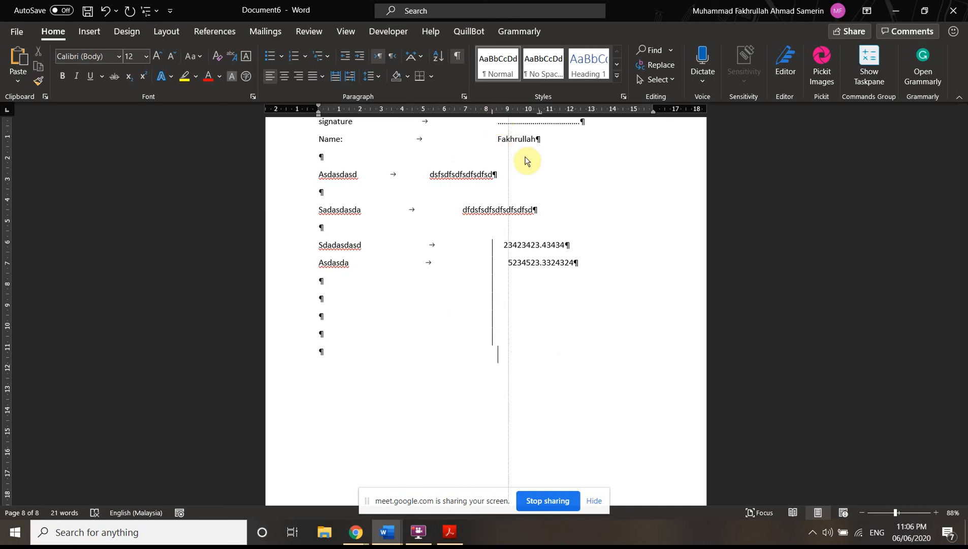
pyautogui.press('Return')
pyautogui.press('Return')
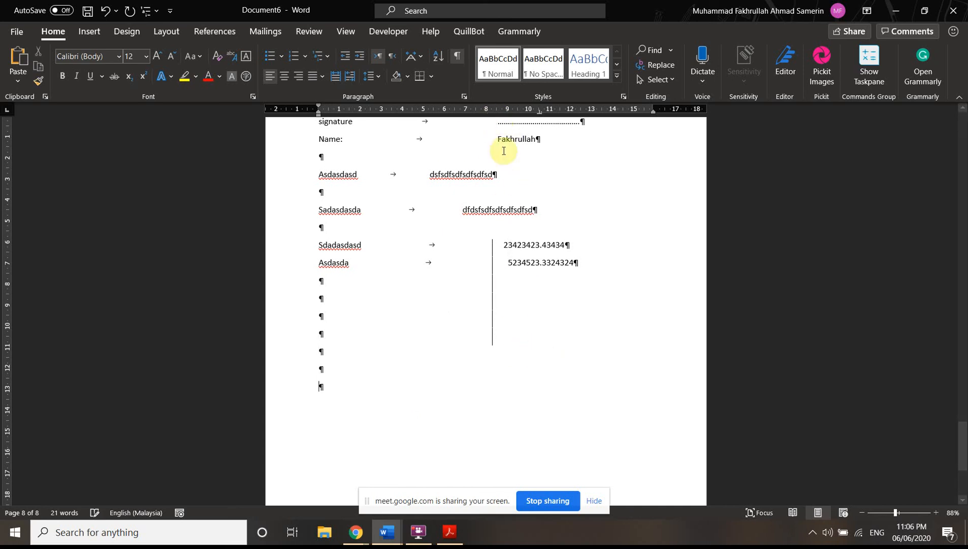
pyautogui.moveTo(538, 109); pyautogui.dragTo(576, 151)
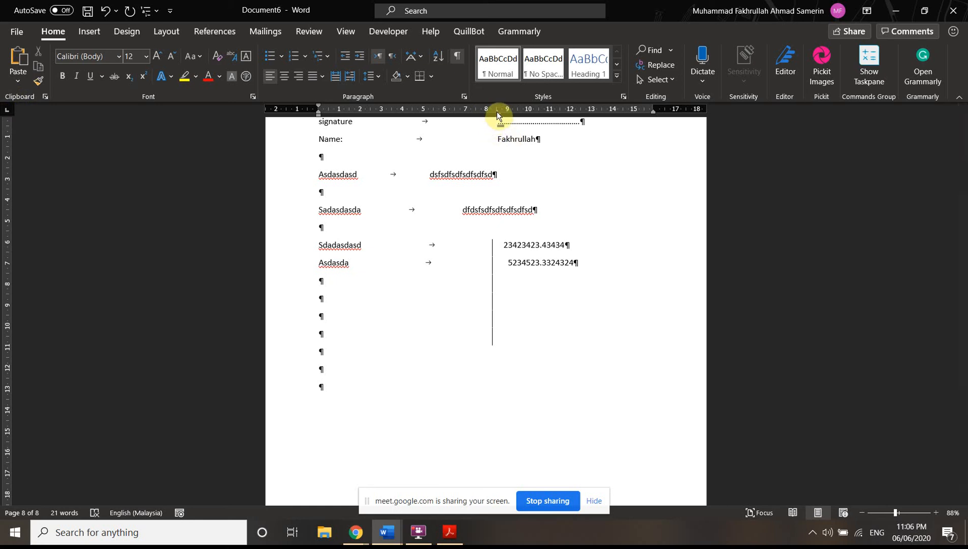
# - Write "Sdadsadasd" in the last paragraph, followed by "sdfsdfsdf" aligned at the left tab stop
pyautogui.click(341, 387)
pyautogui.write('sdadsadasd')
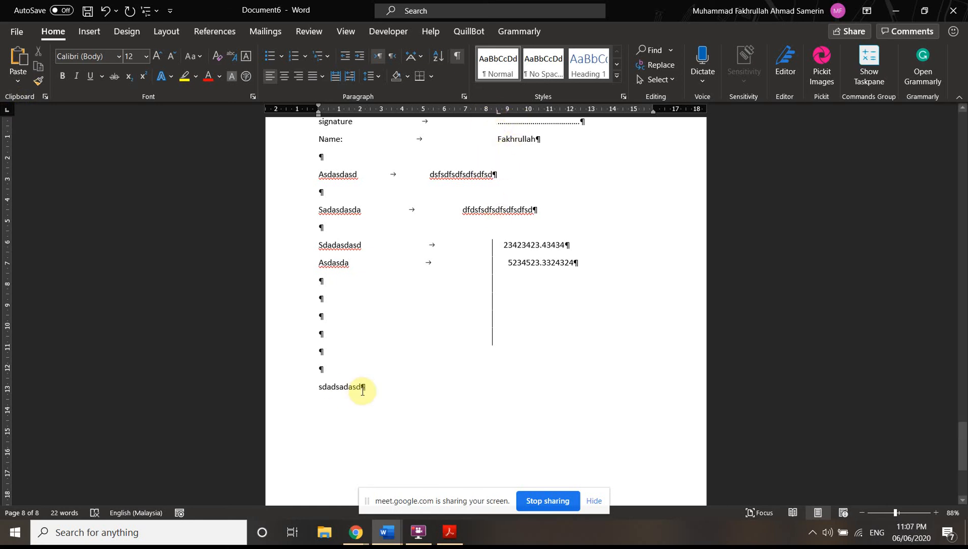
pyautogui.press('Tab')
pyautogui.write('sdfsdfsdf')
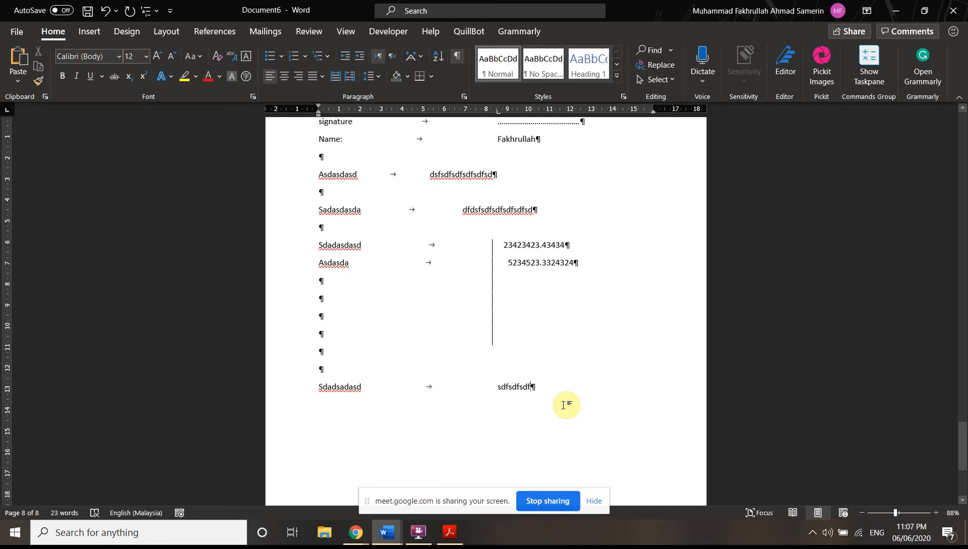
# - Hide the formatting marks in Document6 and go through the tab stop types
pyautogui.click(459, 57)
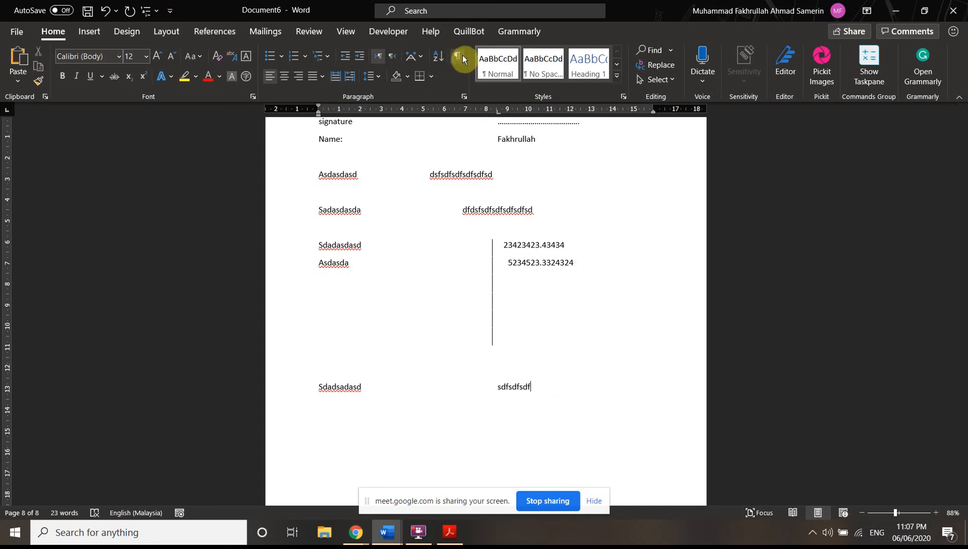
pyautogui.click(459, 57)
pyautogui.click(459, 57)
pyautogui.click(7, 110)
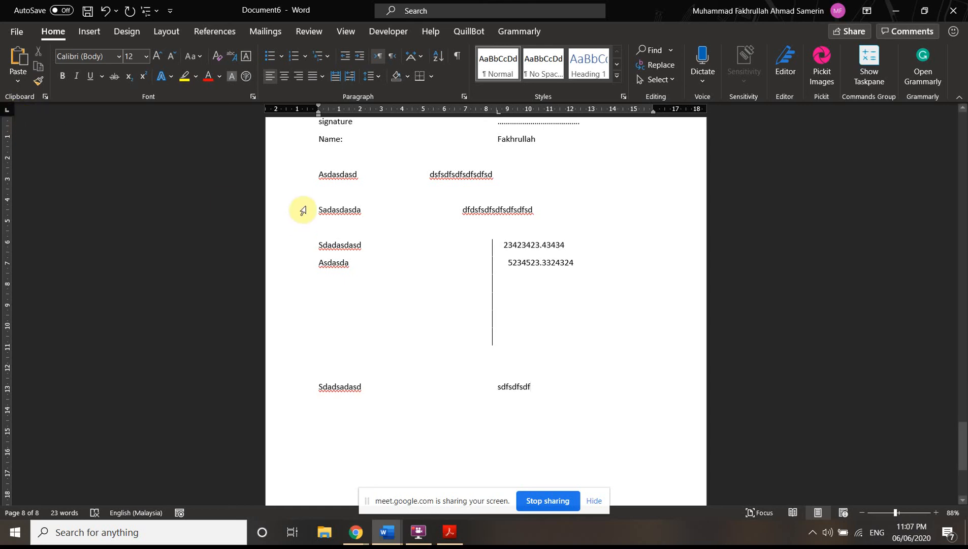
# - Switch to the FYP 1 ori document and go to the first paragraph under heading 3.5.2 Node-Red
pyautogui.scroll(1, 330, 206)
pyautogui.moveTo(408, 532)
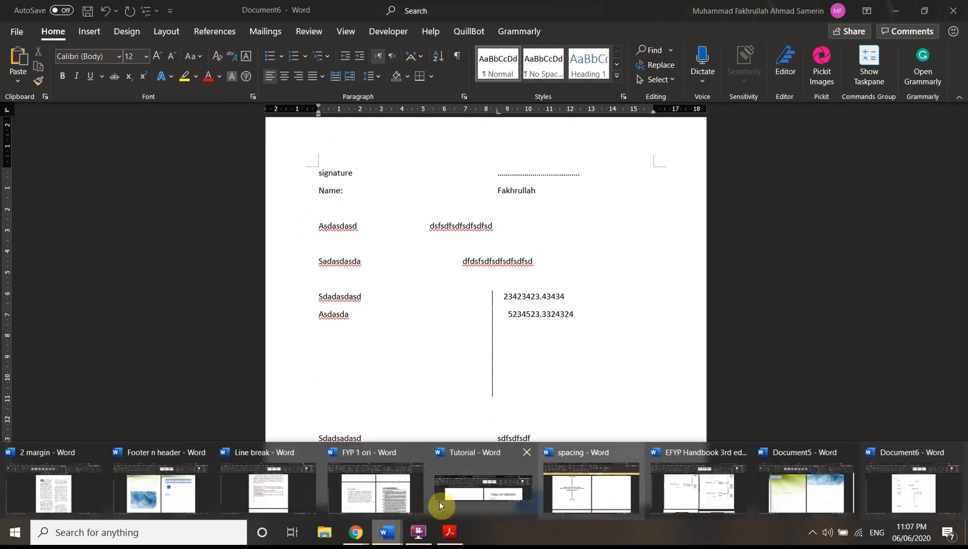
pyautogui.click(408, 487)
pyautogui.scroll(10, 293, 361)
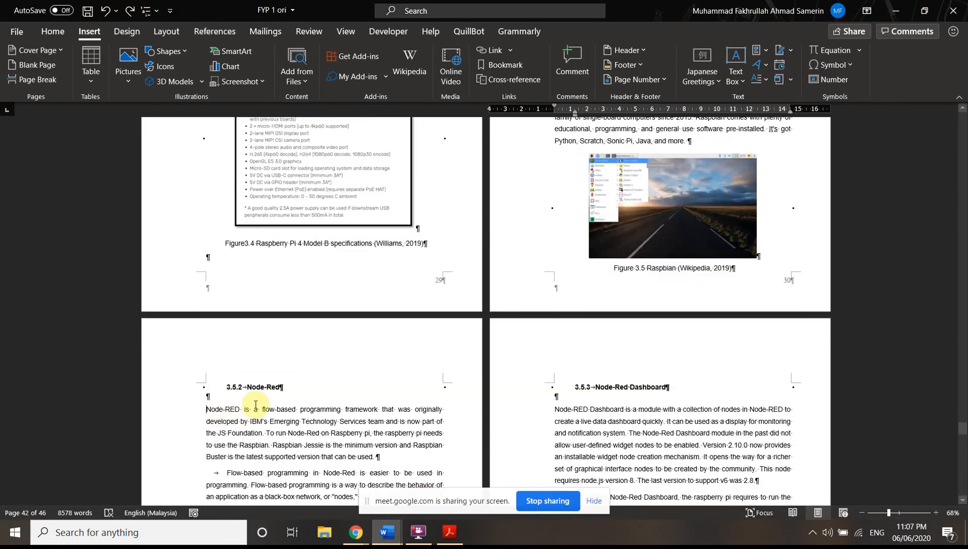
pyautogui.scroll(-2, 254, 137)
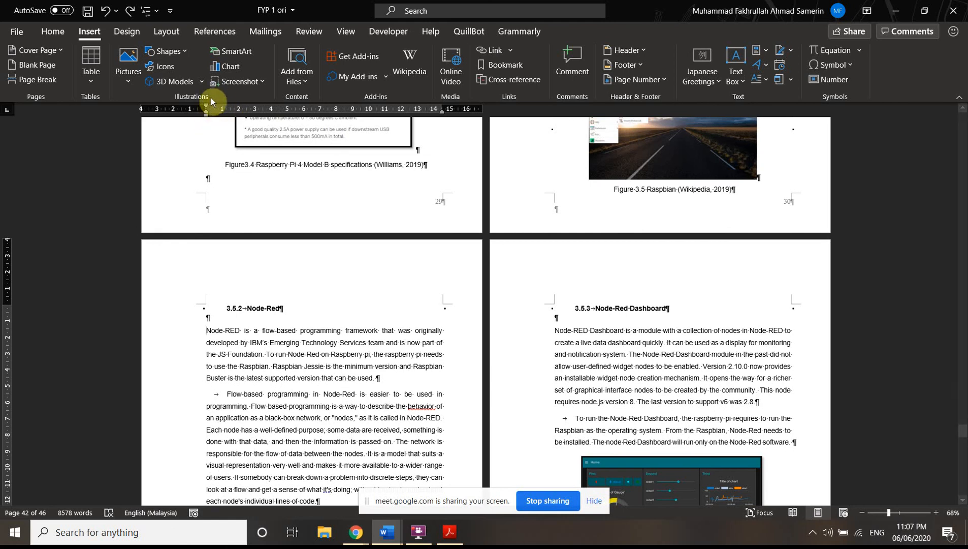
pyautogui.scroll(-1, 199, 307)
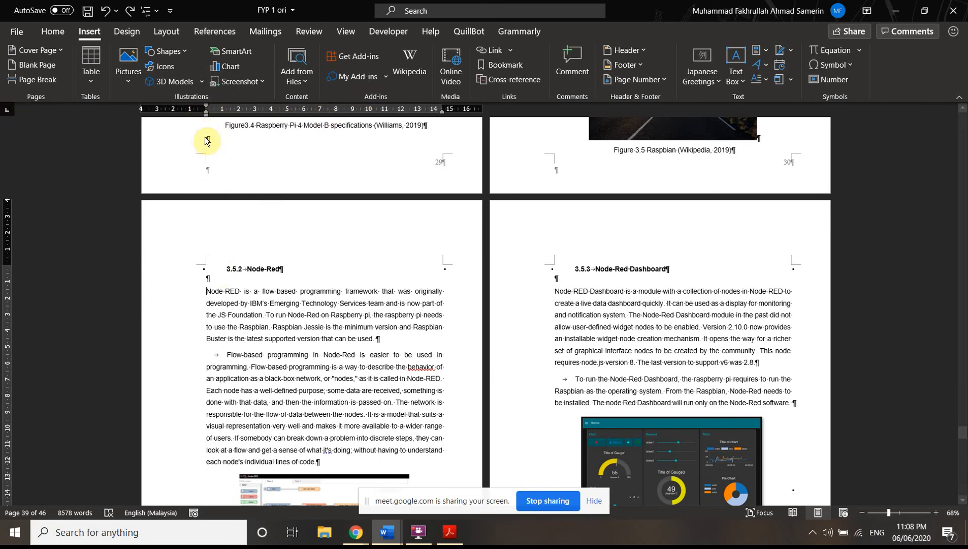
# - Try a first-line indent and a hanging indent of about 2 cm each on the first Node-Red paragraph, removing each one
pyautogui.moveTo(207, 109)
pyautogui.mouseDown()
pyautogui.moveTo(320, 108)
pyautogui.moveTo(245, 108)
pyautogui.moveTo(305, 119)
pyautogui.moveTo(247, 121)
pyautogui.moveTo(316, 122)
pyautogui.moveTo(221, 122)
pyautogui.moveTo(240, 121)
pyautogui.mouseUp()
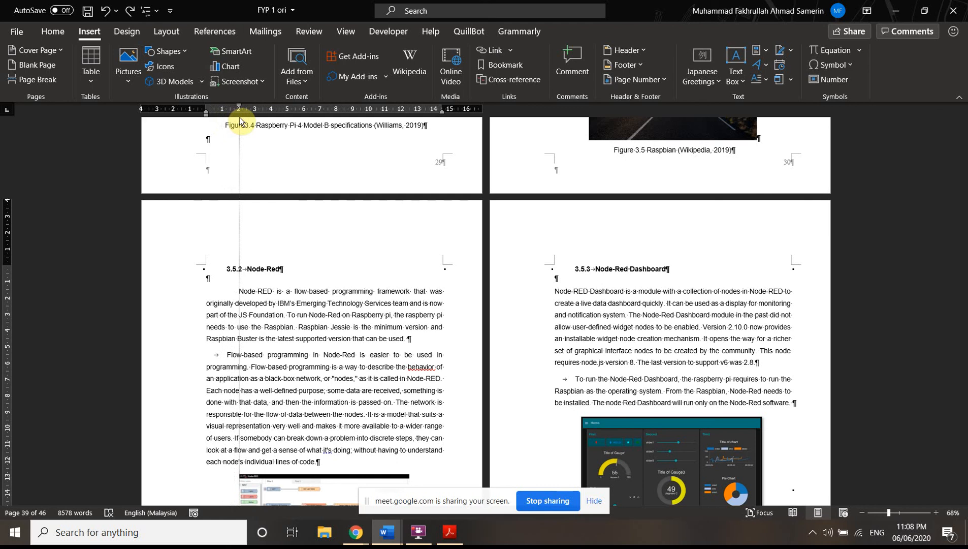
pyautogui.moveTo(239, 121)
pyautogui.mouseDown()
pyautogui.moveTo(291, 121)
pyautogui.moveTo(207, 121)
pyautogui.moveTo(206, 112)
pyautogui.moveTo(225, 111)
pyautogui.moveTo(206, 112)
pyautogui.mouseUp()
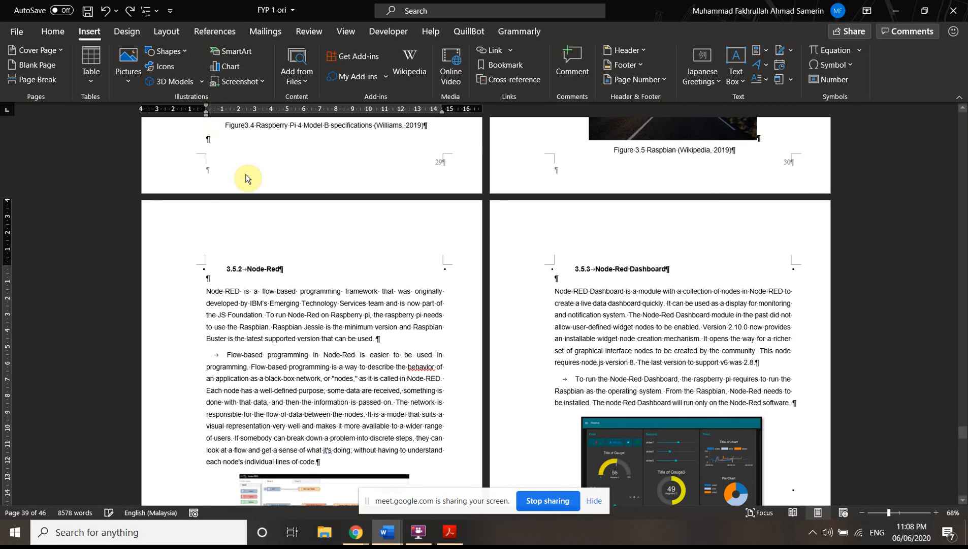
pyautogui.scroll(2, 245, 174)
pyautogui.scroll(1, 246, 178)
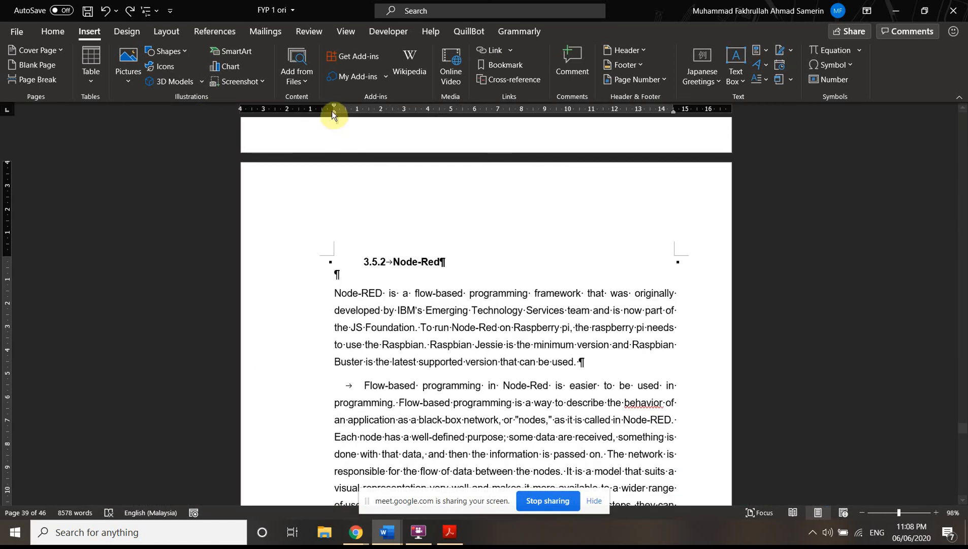
pyautogui.moveTo(334, 110)
pyautogui.mouseDown()
pyautogui.moveTo(409, 119)
pyautogui.moveTo(382, 123)
pyautogui.mouseUp()
pyautogui.click(335, 291)
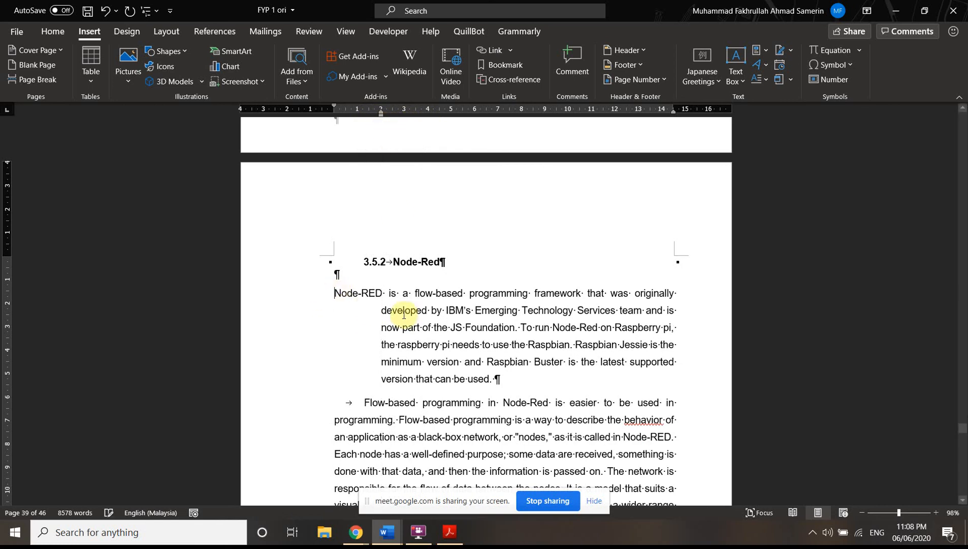
pyautogui.hotkey('ctrl', 'z')
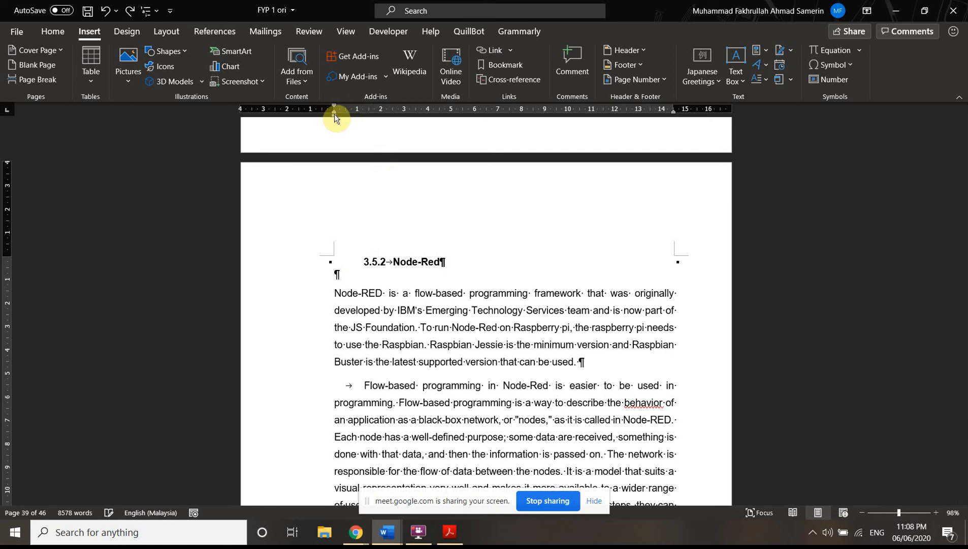
pyautogui.moveTo(334, 115)
pyautogui.mouseDown()
pyautogui.moveTo(494, 137)
pyautogui.moveTo(373, 131)
pyautogui.moveTo(517, 139)
pyautogui.moveTo(338, 134)
pyautogui.moveTo(333, 106)
pyautogui.moveTo(396, 111)
pyautogui.moveTo(391, 124)
pyautogui.moveTo(450, 126)
pyautogui.moveTo(333, 123)
pyautogui.moveTo(460, 144)
pyautogui.moveTo(333, 130)
pyautogui.mouseUp()
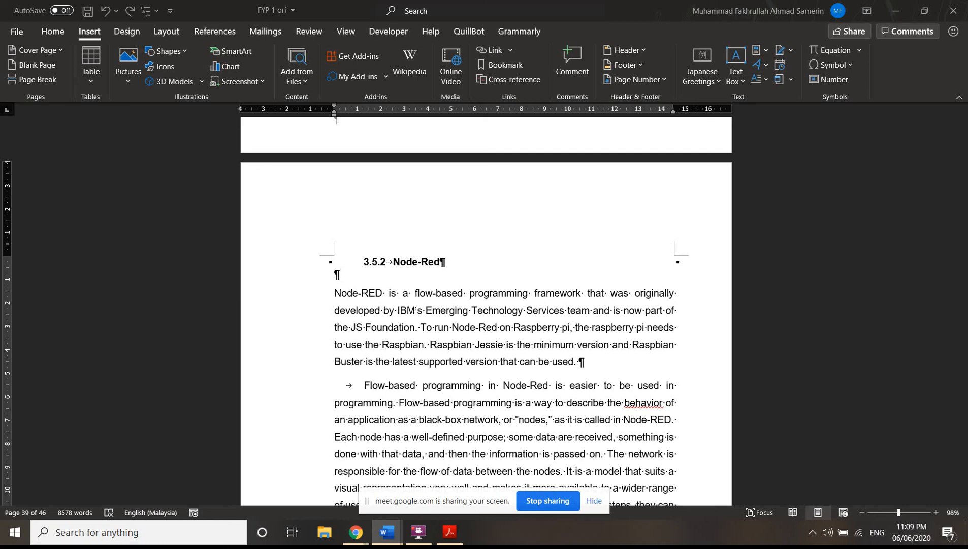
# - Examine the paragraph indents and layout of sections 3.4 to 3.6 in the thesis
pyautogui.scroll(10, 738, 447)
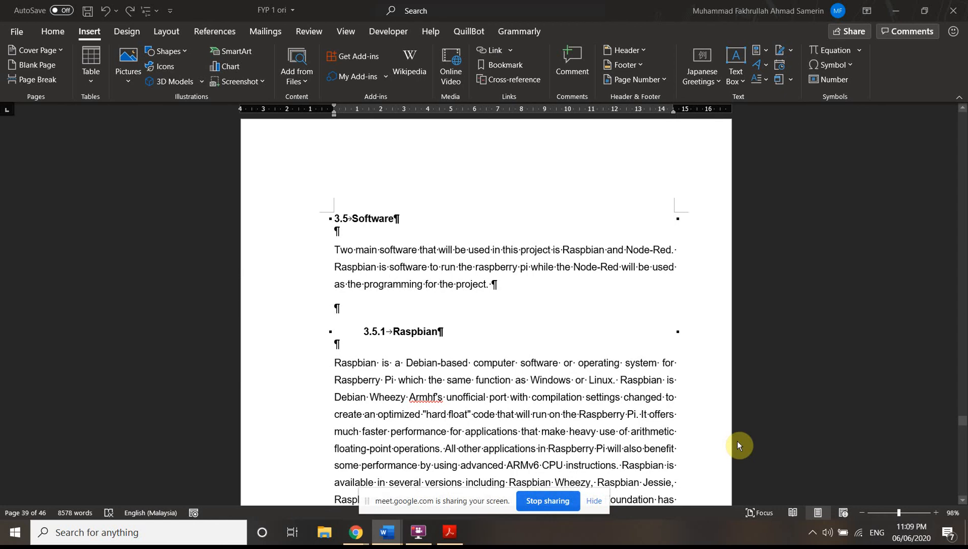
pyautogui.scroll(6, 736, 440)
pyautogui.scroll(6, 726, 432)
pyautogui.scroll(12, 724, 431)
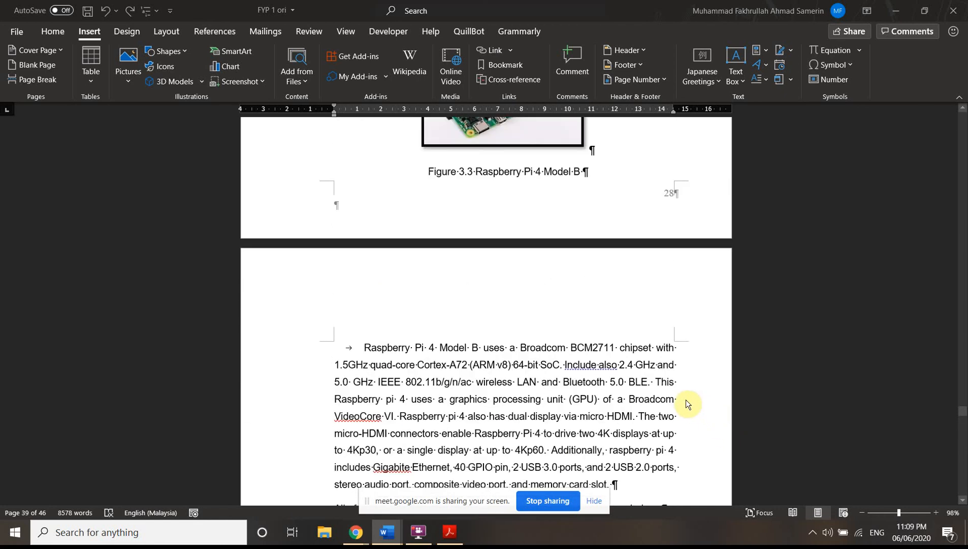
pyautogui.scroll(2, 684, 399)
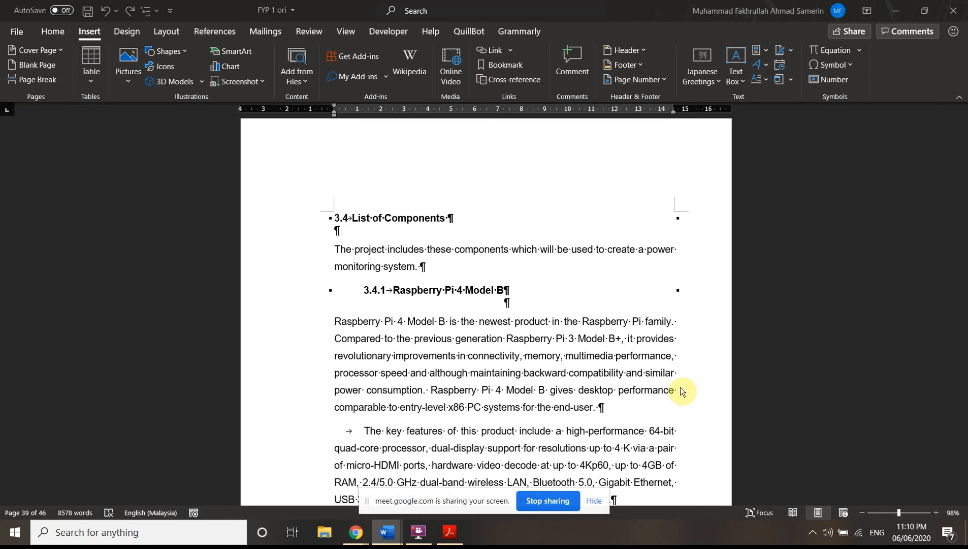
pyautogui.scroll(-8, 620, 376)
pyautogui.scroll(-15, 622, 375)
pyautogui.scroll(-10, 616, 377)
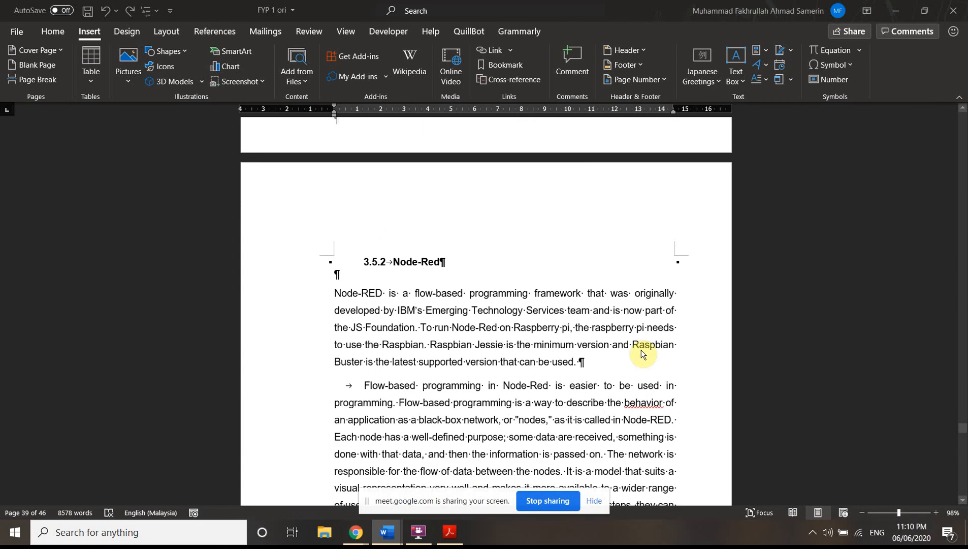
pyautogui.scroll(-15, 642, 354)
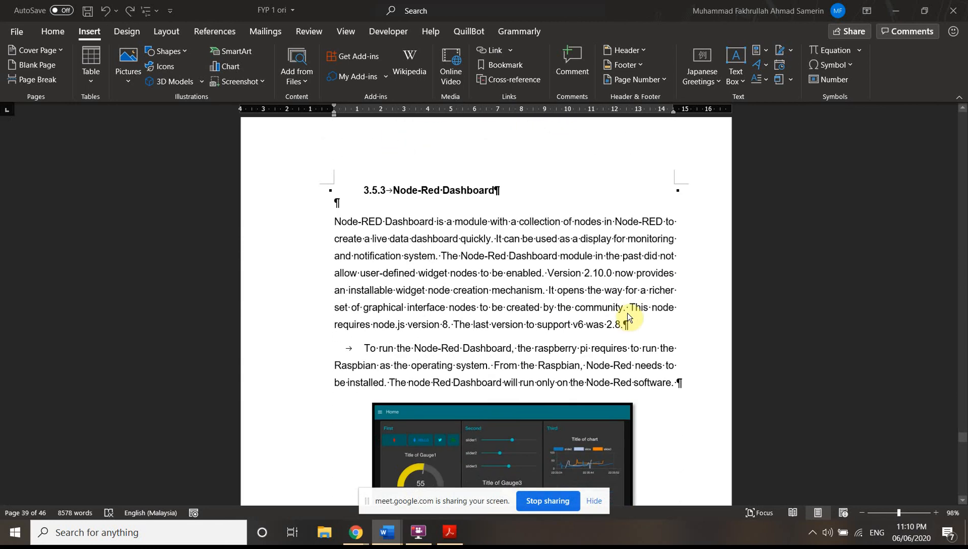
pyautogui.scroll(-15, 628, 319)
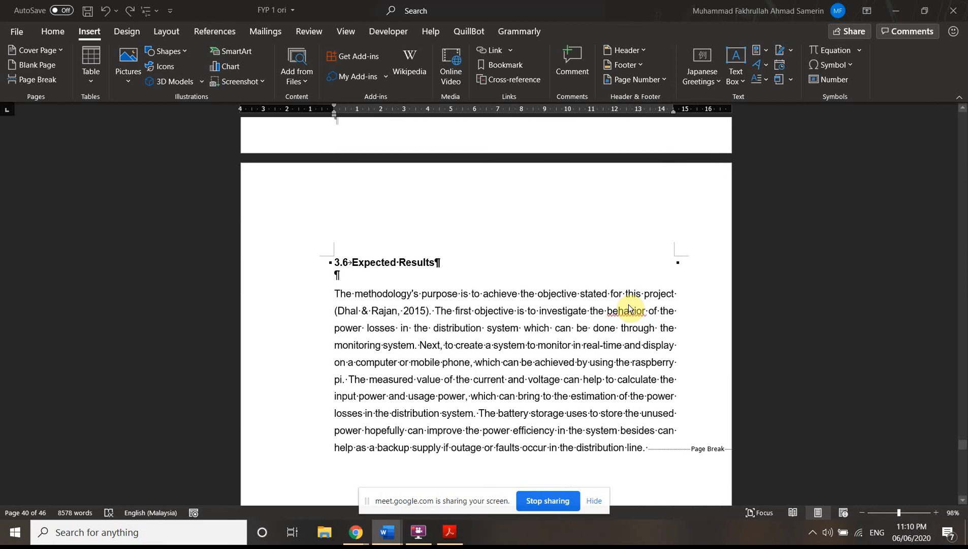
pyautogui.scroll(-3, 628, 308)
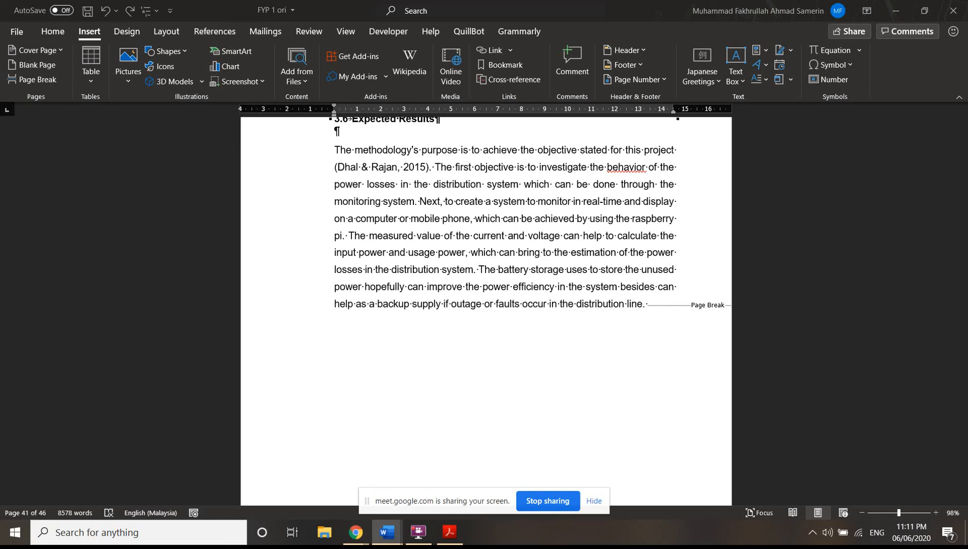
# - Minimize all open document windows to reach the desktop
pyautogui.click(897, 10)
pyautogui.click(899, 10)
pyautogui.click(899, 9)
pyautogui.click(899, 9)
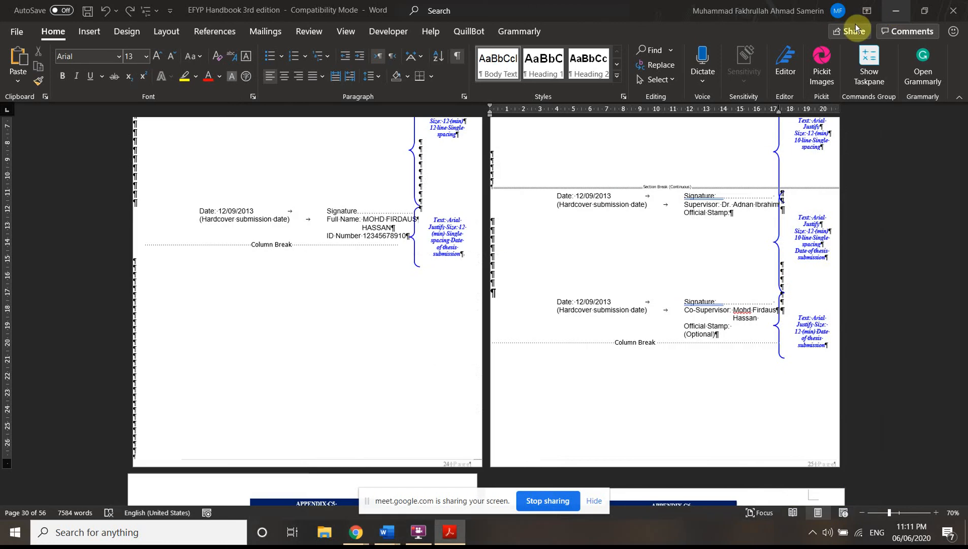
pyautogui.click(892, 10)
pyautogui.click(892, 9)
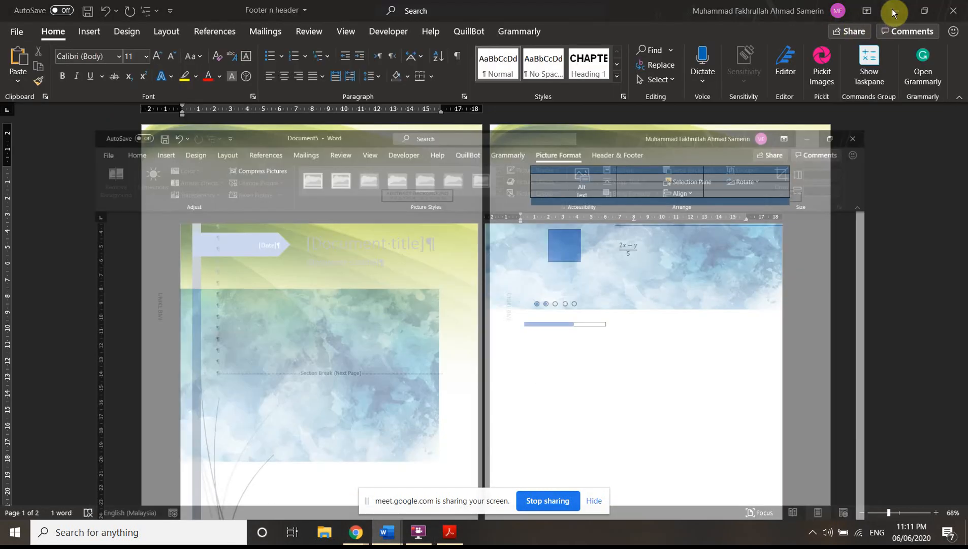
pyautogui.click(892, 9)
pyautogui.click(892, 9)
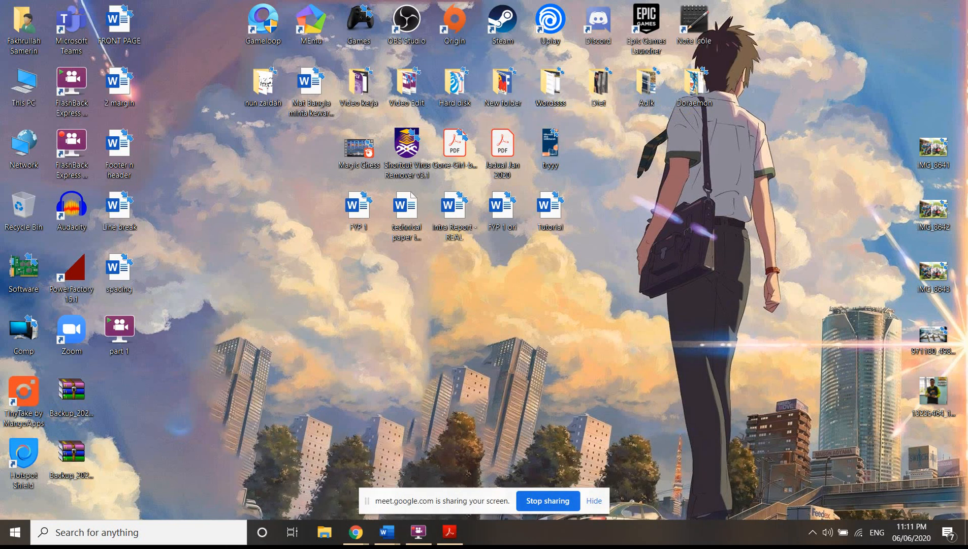
# - Open the RESUME LG picture from the resume folder inside the Wordssss desktop folder
pyautogui.doubleClick(550, 84)
pyautogui.doubleClick(738, 97)
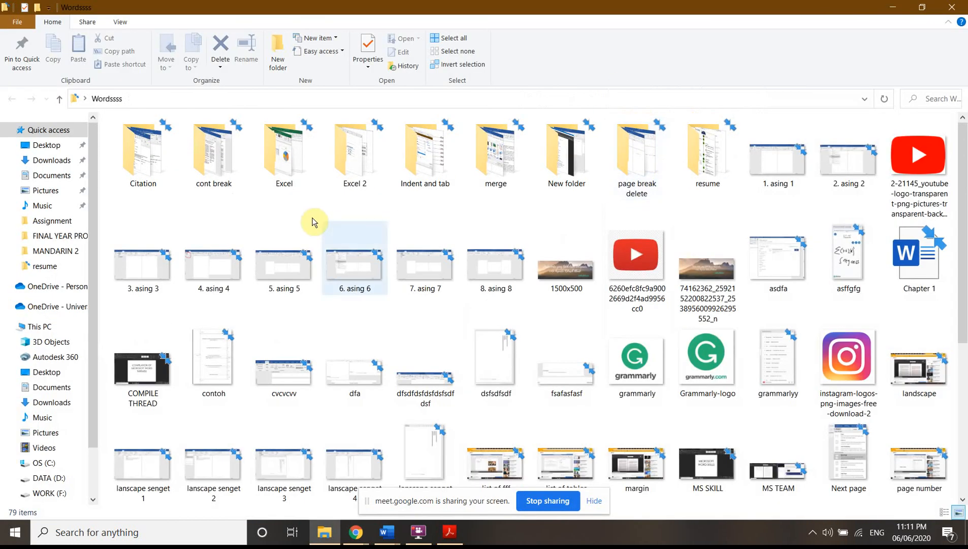
pyautogui.doubleClick(710, 155)
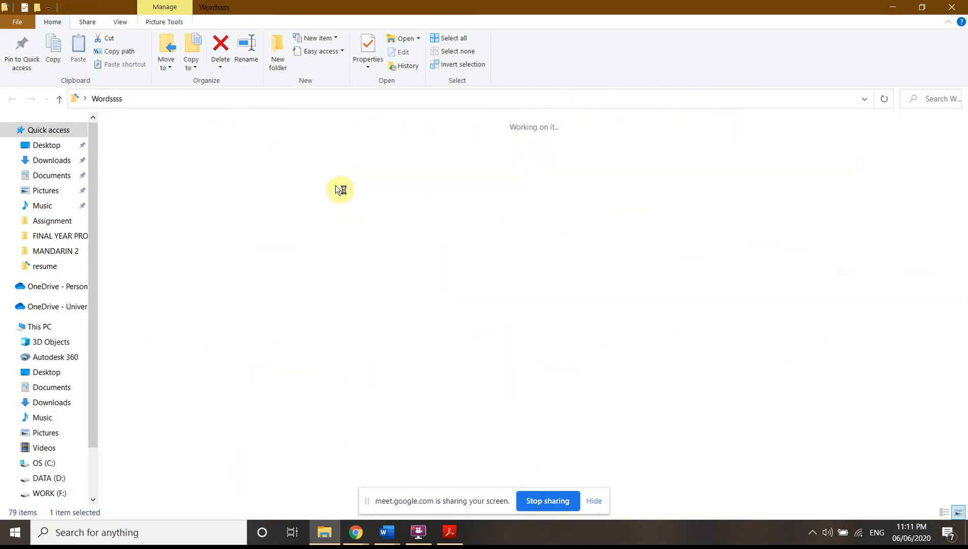
pyautogui.click(492, 157)
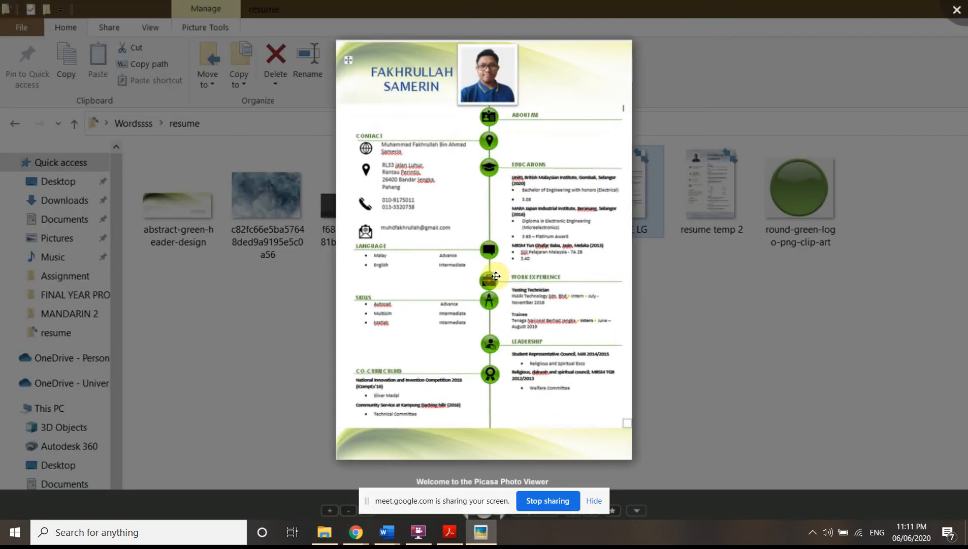
# - Examine the column alignment of the language and skills sections in the resume picture, and close the picture and its folder
pyautogui.scroll(1, 483, 273)
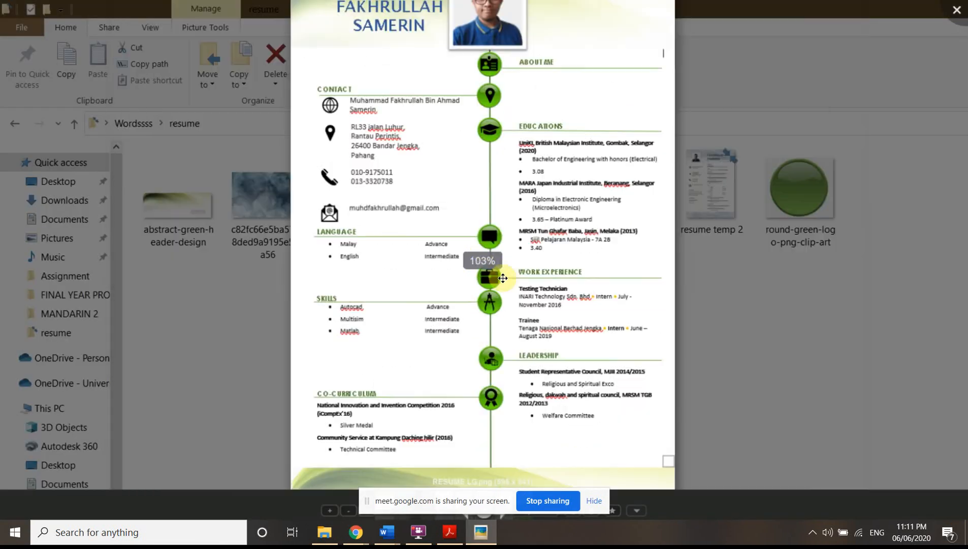
pyautogui.scroll(1, 583, 191)
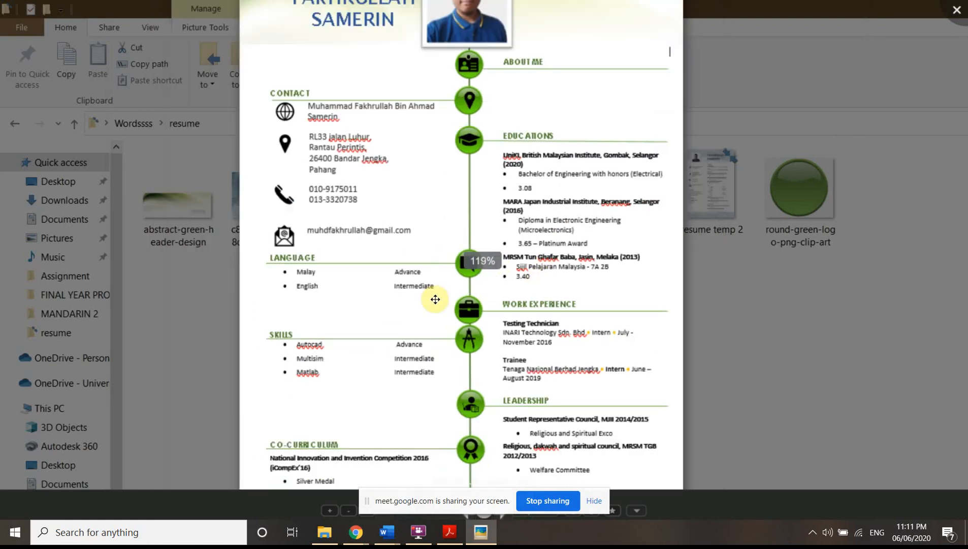
pyautogui.scroll(-1, 504, 231)
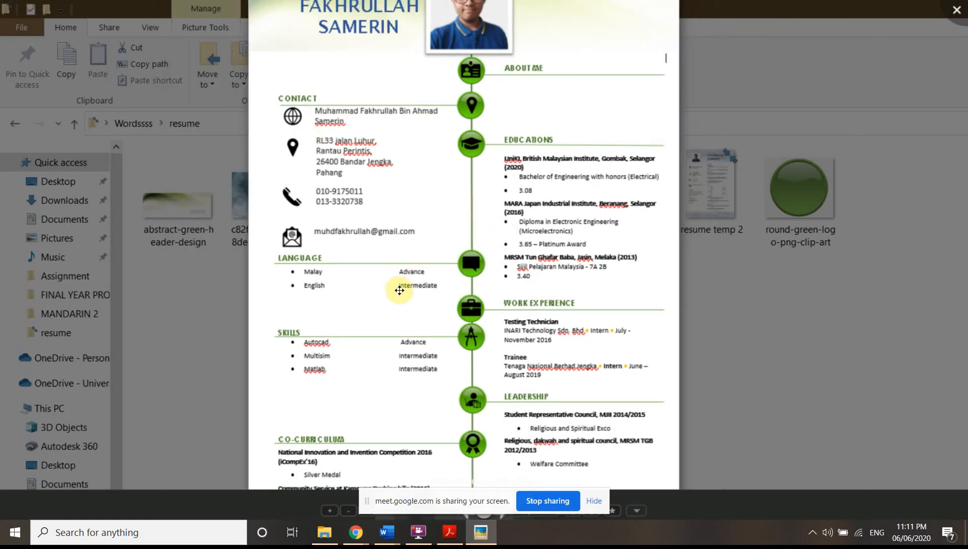
pyautogui.scroll(-1, 386, 264)
pyautogui.scroll(-1, 350, 223)
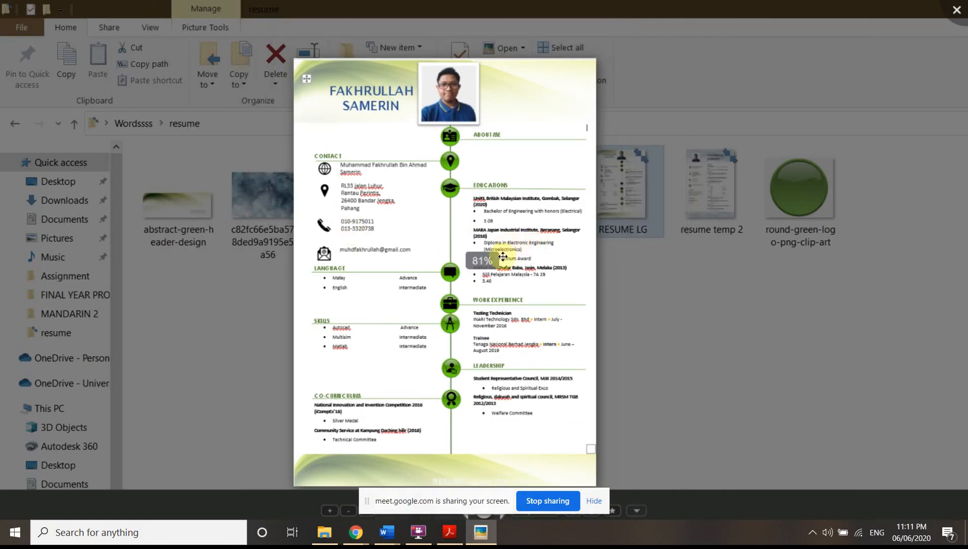
pyautogui.scroll(-2, 447, 321)
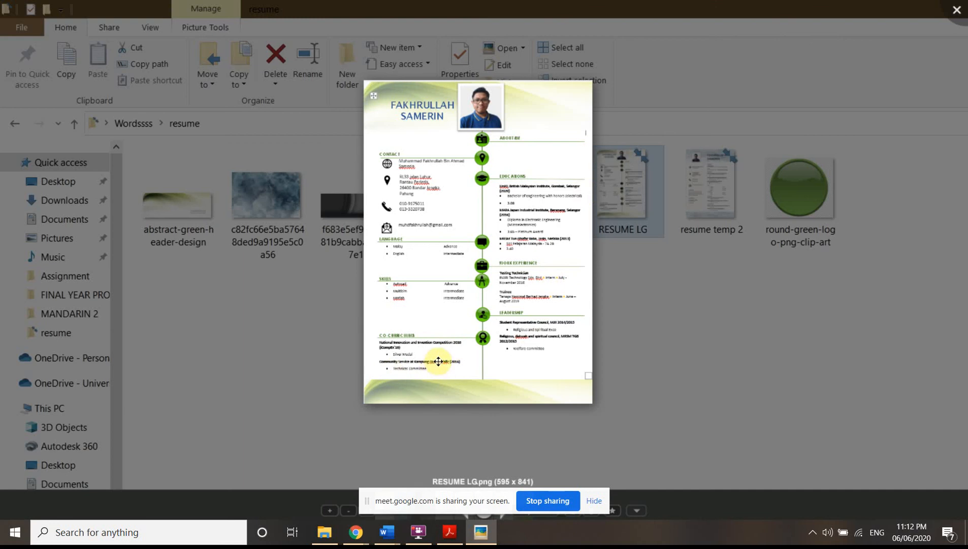
pyautogui.scroll(4, 519, 341)
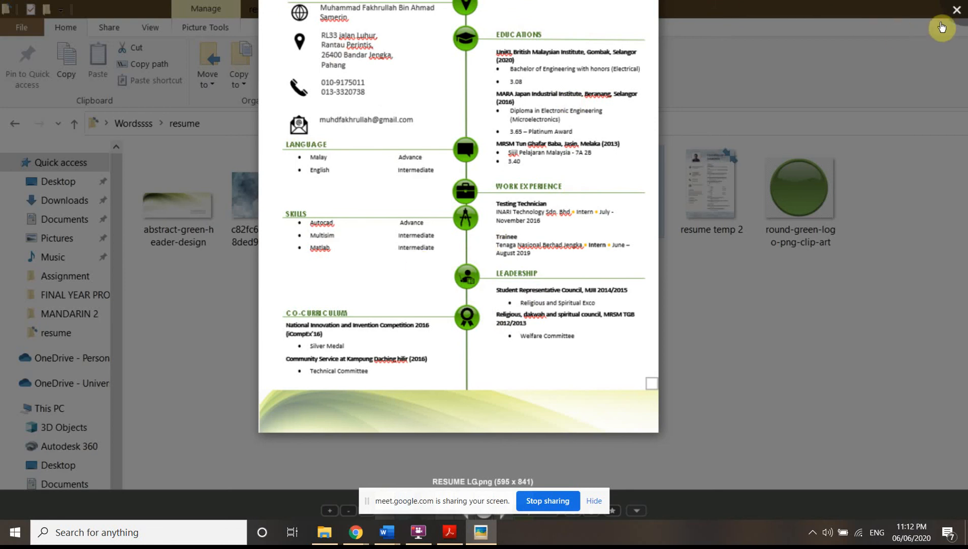
pyautogui.scroll(-1, 546, 221)
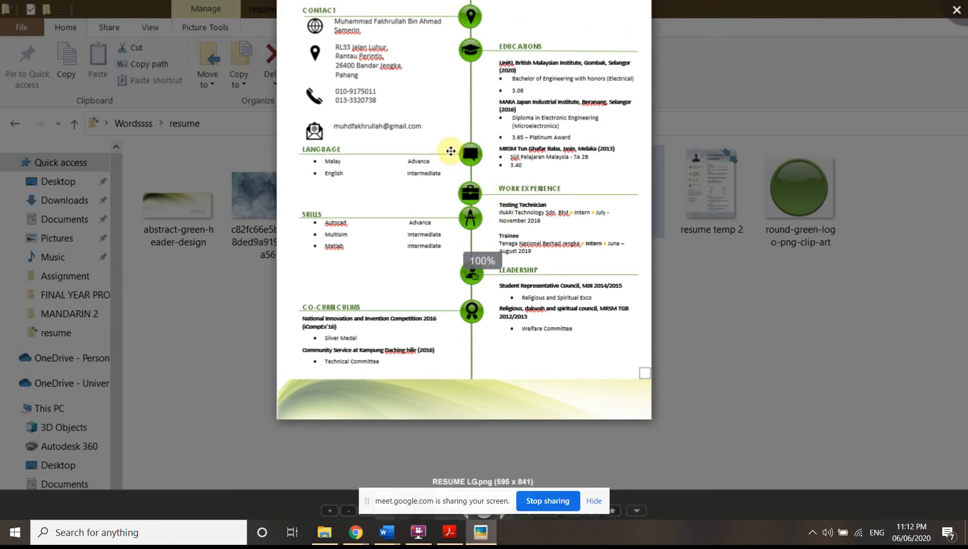
pyautogui.click(956, 10)
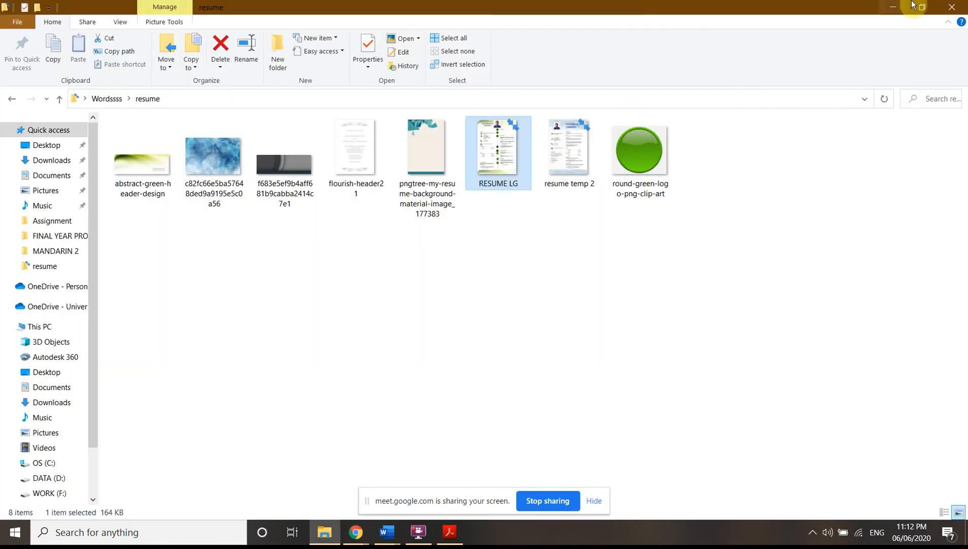
pyautogui.click(953, 7)
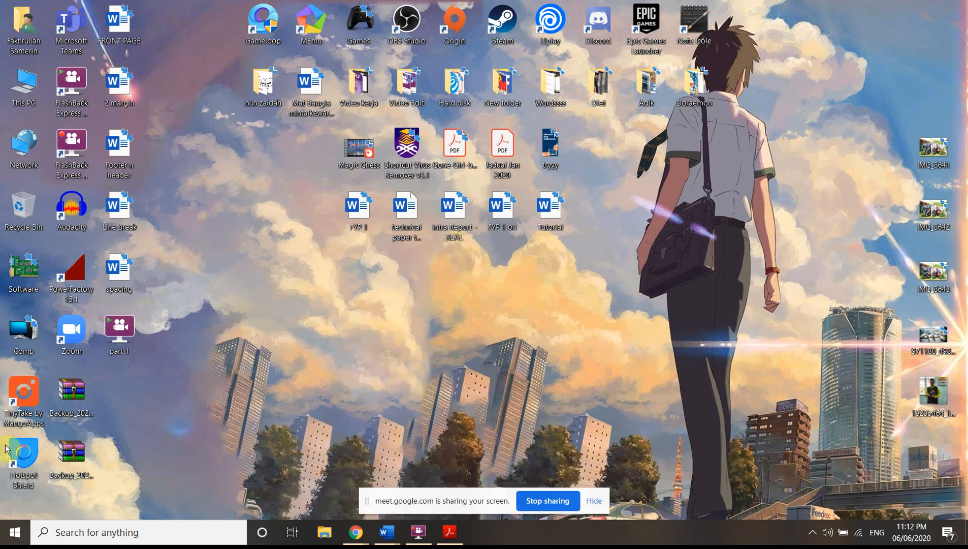
# - Switch to Chrome, open the signed-in account's own YouTube channel page and look over its Microsoft Word tutorial uploads
pyautogui.moveTo(387, 531)
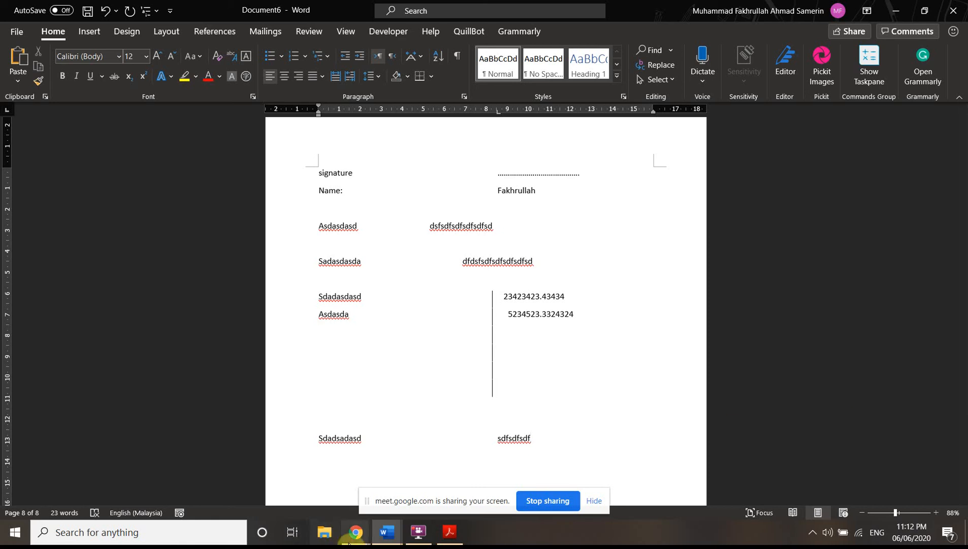
pyautogui.moveTo(355, 532)
pyautogui.click(275, 463)
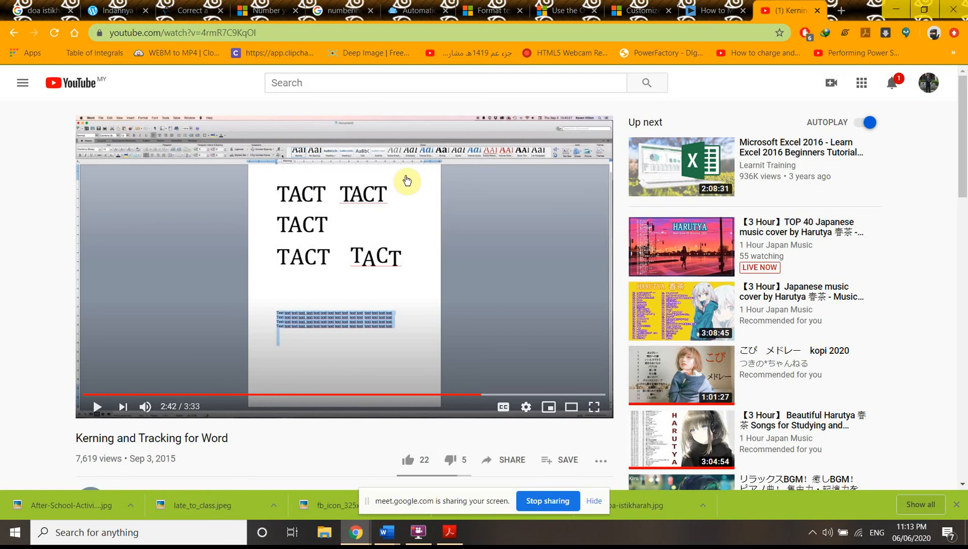
pyautogui.click(922, 90)
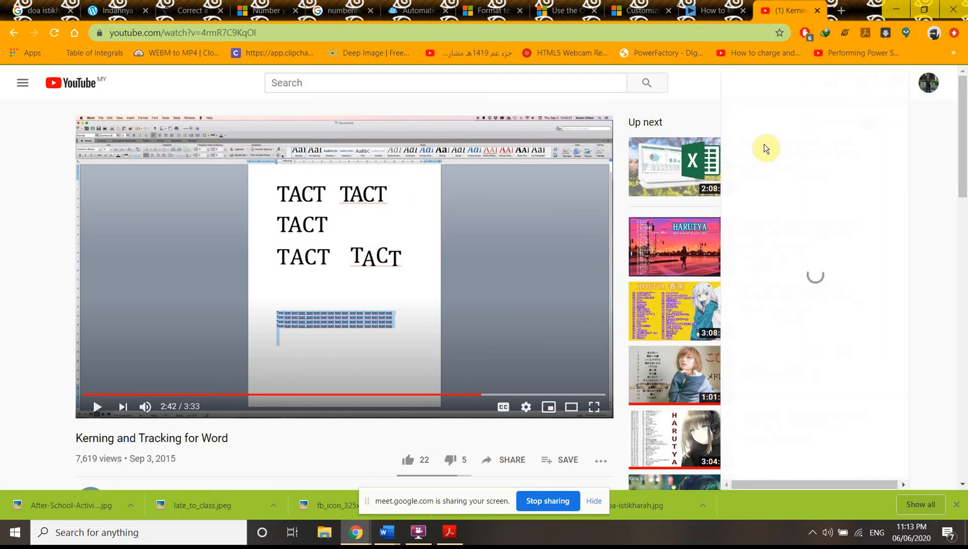
pyautogui.click(798, 158)
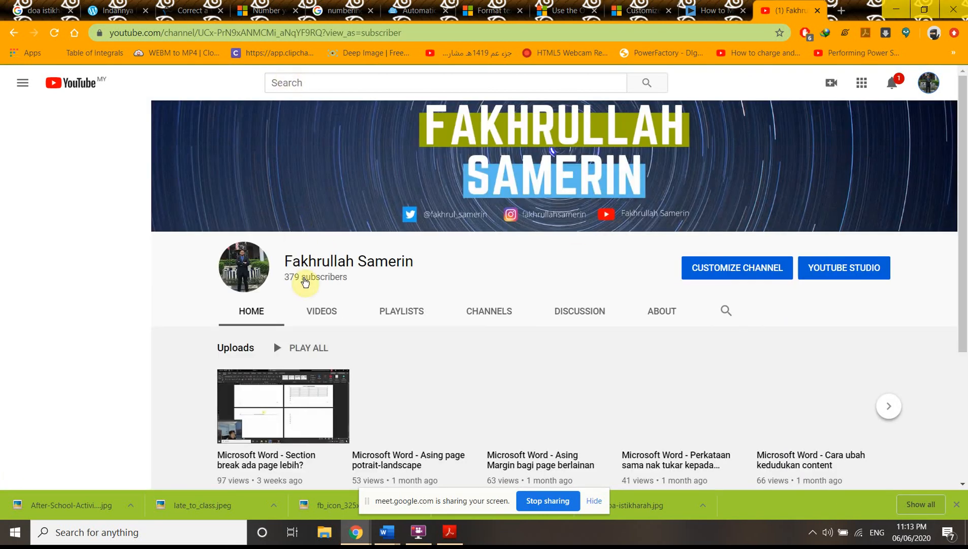
pyautogui.scroll(-2, 410, 303)
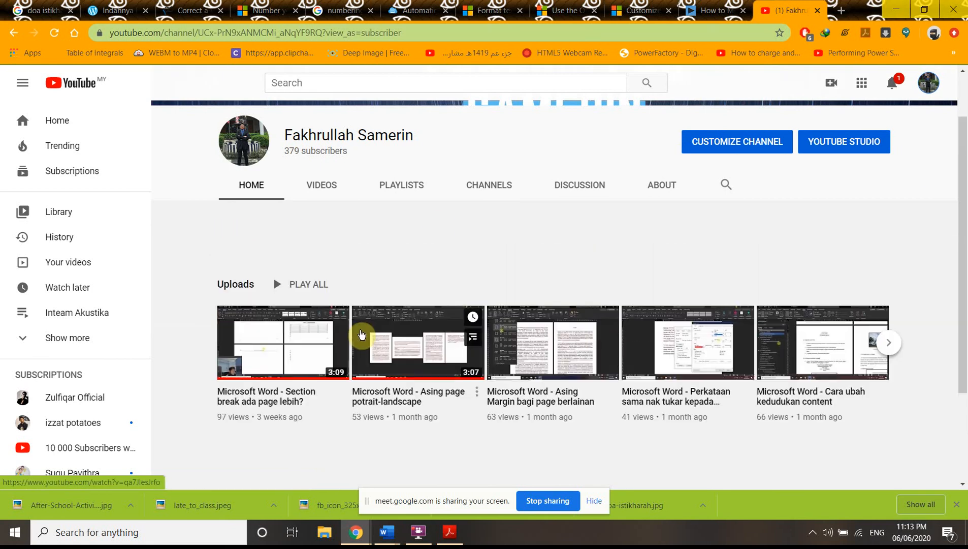
pyautogui.scroll(1, 361, 334)
pyautogui.scroll(1, 360, 333)
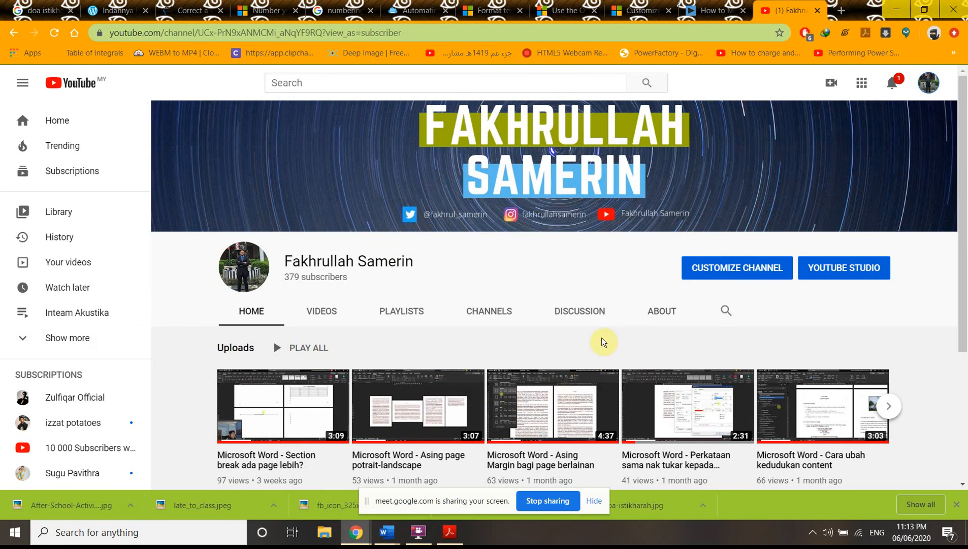
# - Check the YouTube account's notifications and close the notification list
pyautogui.click(893, 88)
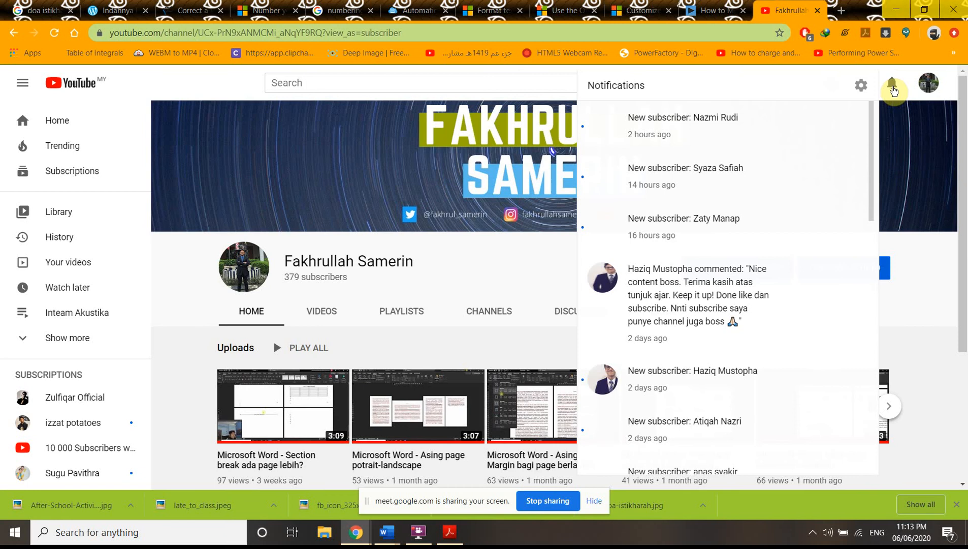
pyautogui.click(392, 165)
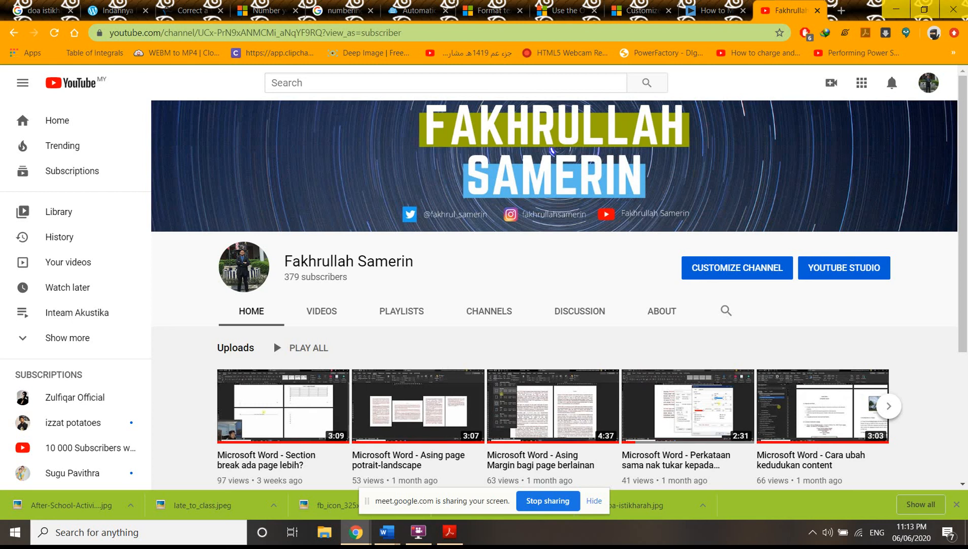
pyautogui.click(892, 82)
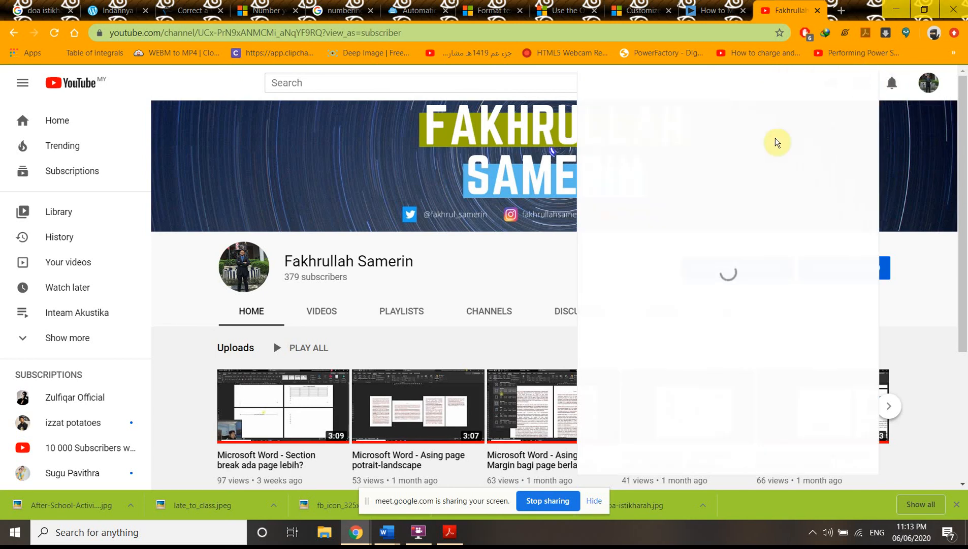
pyautogui.click(893, 89)
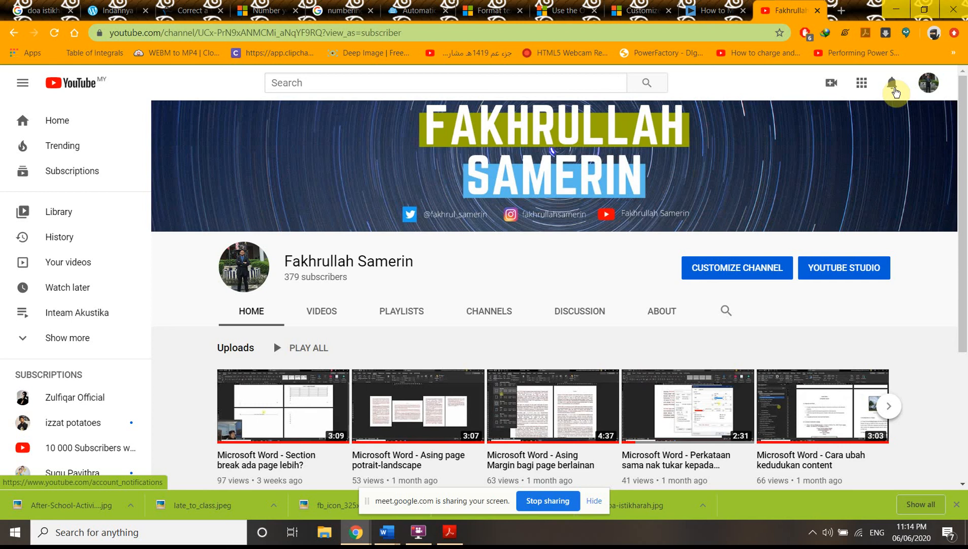
# - Minimize the browser to return to the Word document, and switch to the FlashBack recorder
pyautogui.click(896, 9)
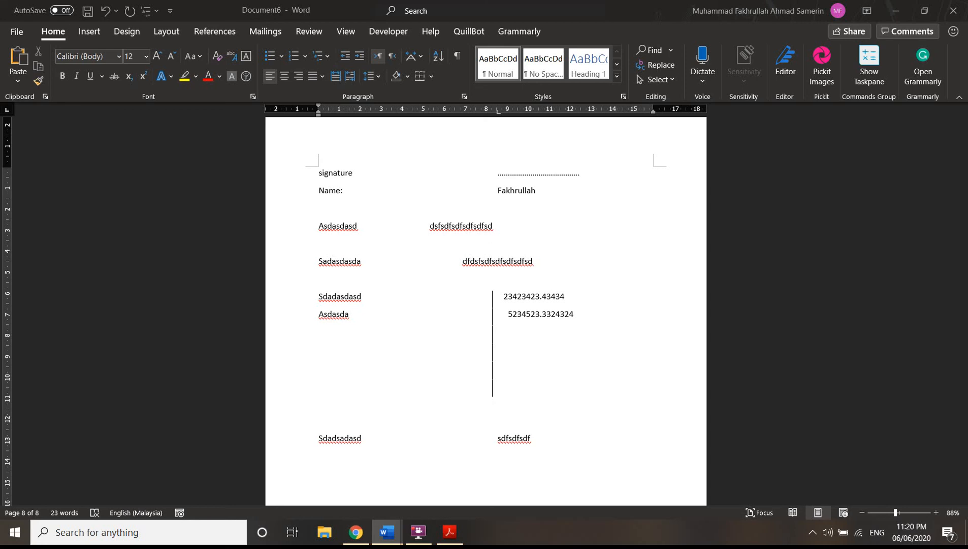
pyautogui.click(418, 531)
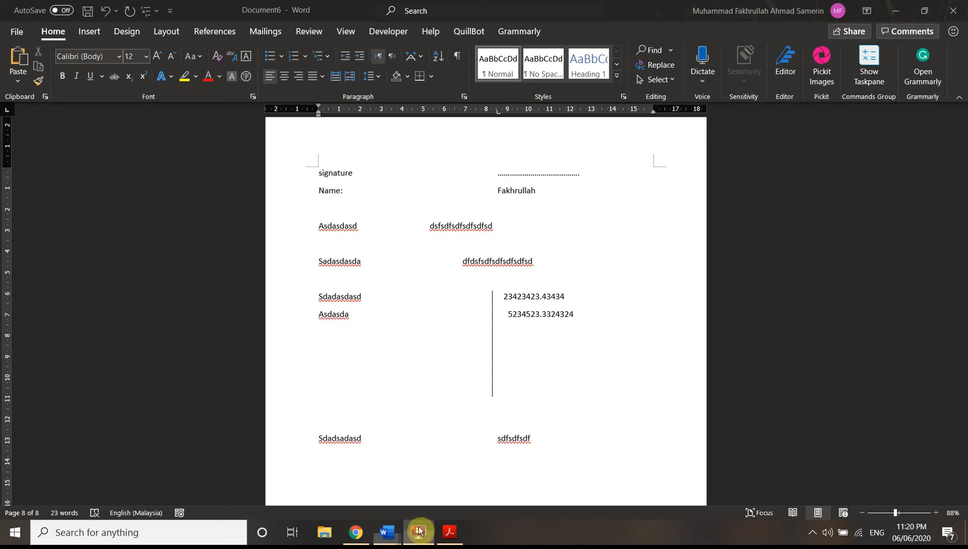